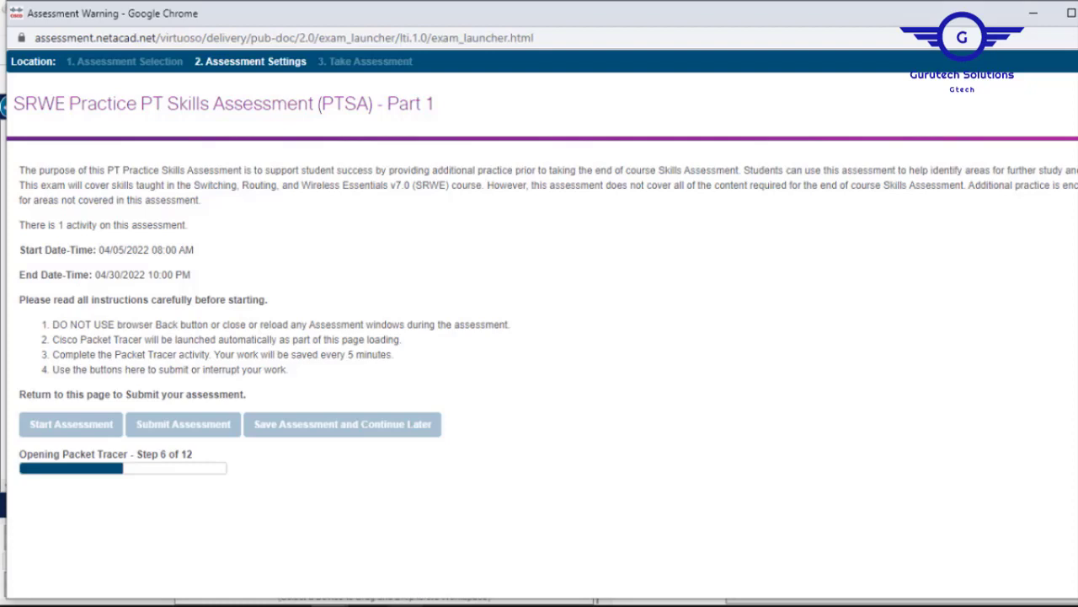
Wait on the SRWE PTSA Part 1 launcher until Packet Tracer opens and the timer starts.
mouse_move(407, 604)
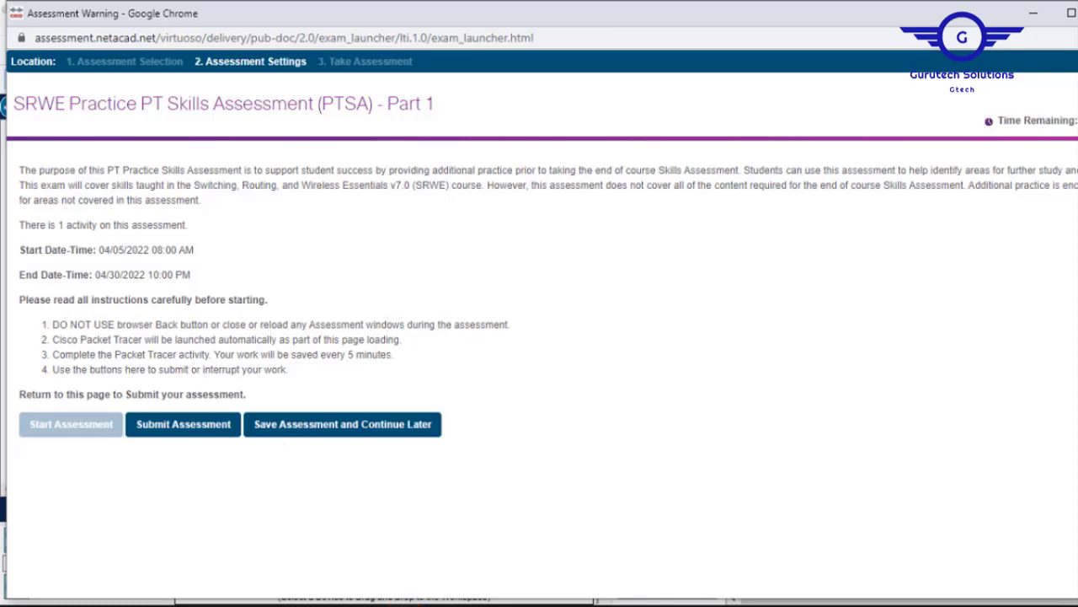
Bring up the PT Activity instructions window and dock it beside the LAN 1 topology.
mouse_move(363, 600)
left_click(364, 575)
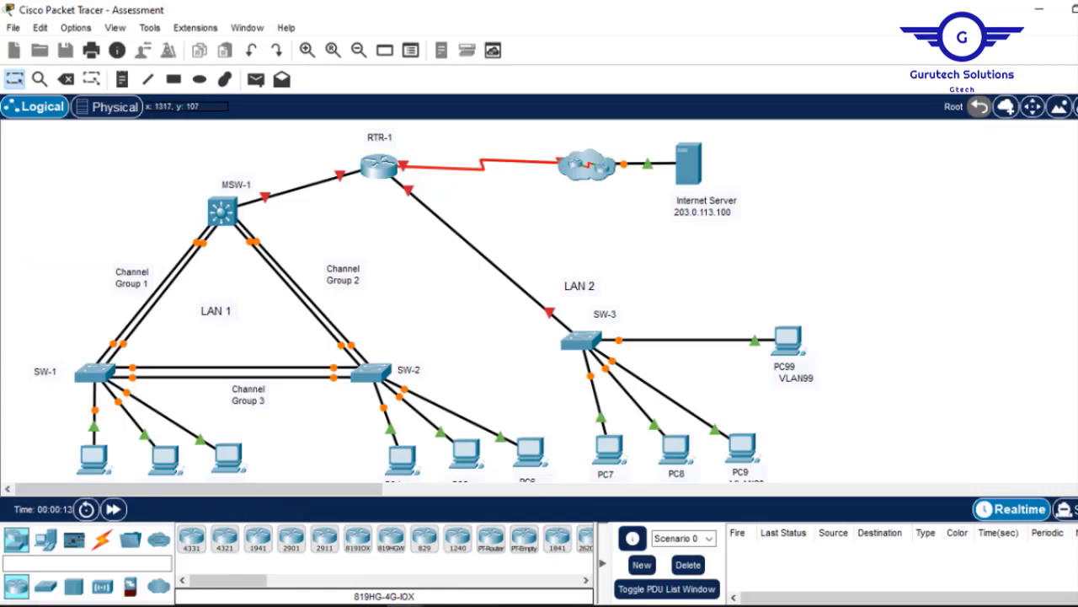
scroll(539, 301, "down", 3)
scroll(539, 301, "up", 3)
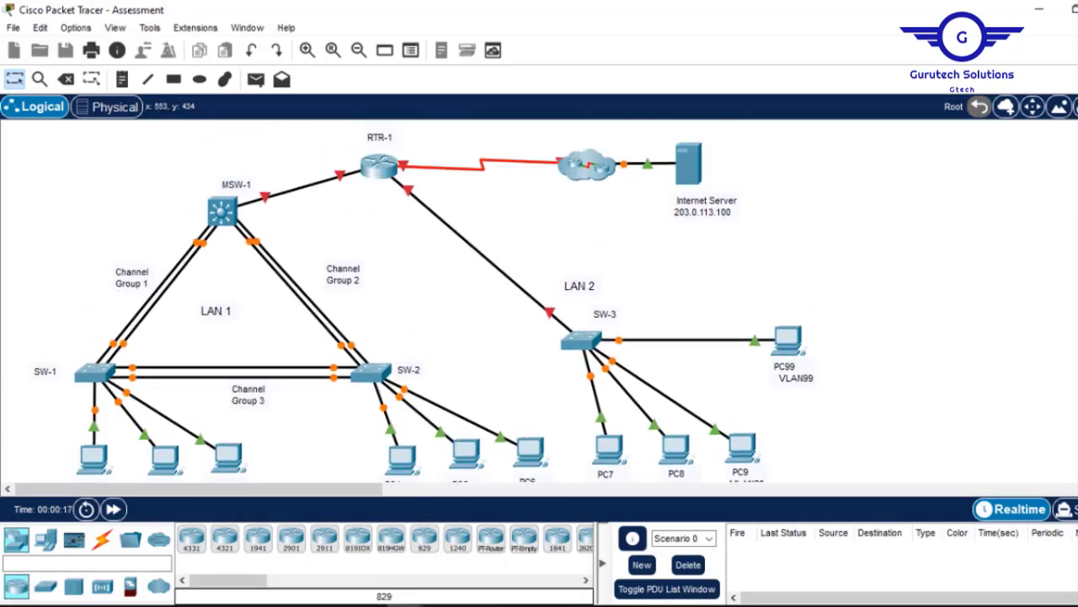
left_click(404, 605)
left_click(473, 551)
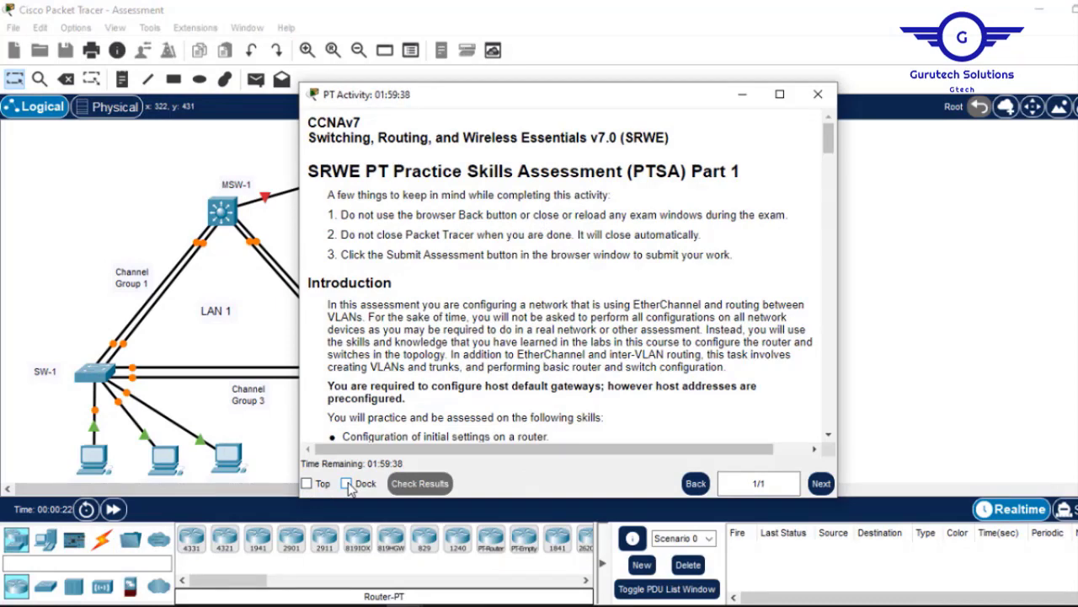
left_click(347, 484)
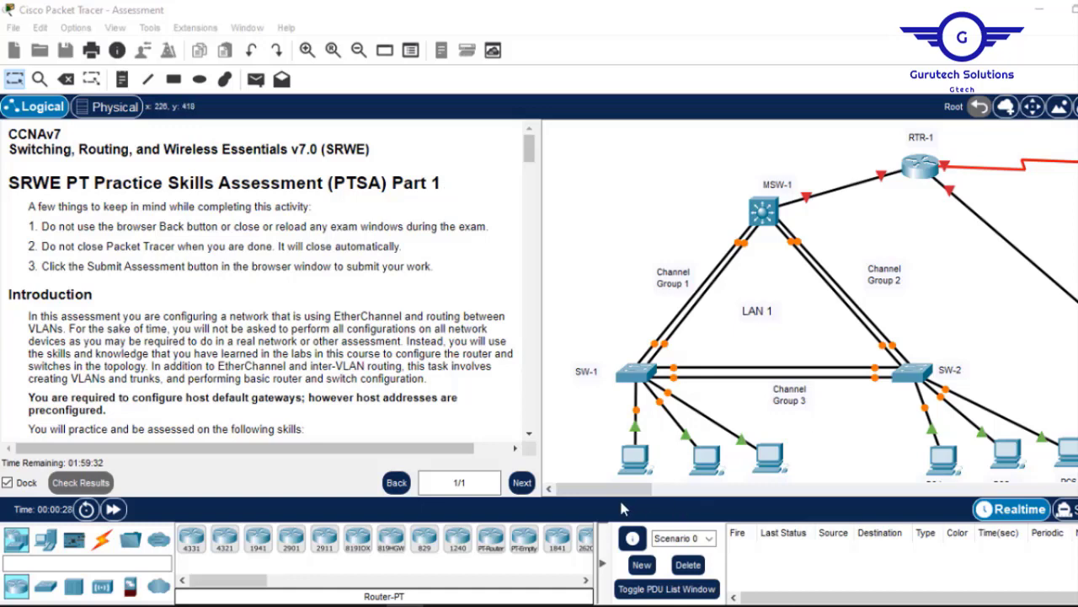
mouse_move(622, 489)
left_mouse_down()
mouse_move(642, 490)
mouse_move(625, 498)
left_mouse_up()
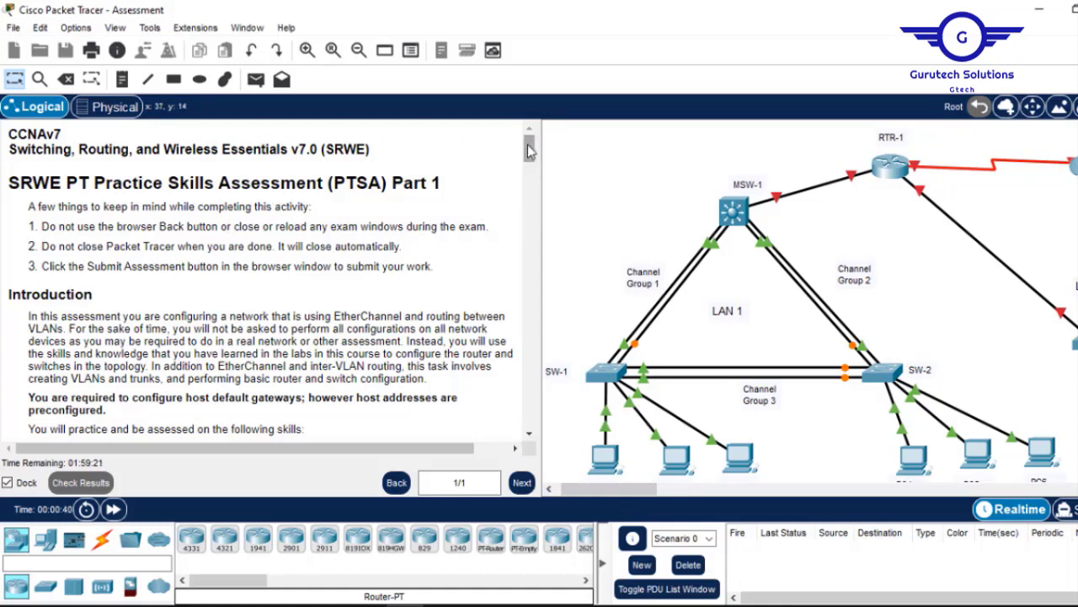
left_click_drag(529, 148, 534, 172)
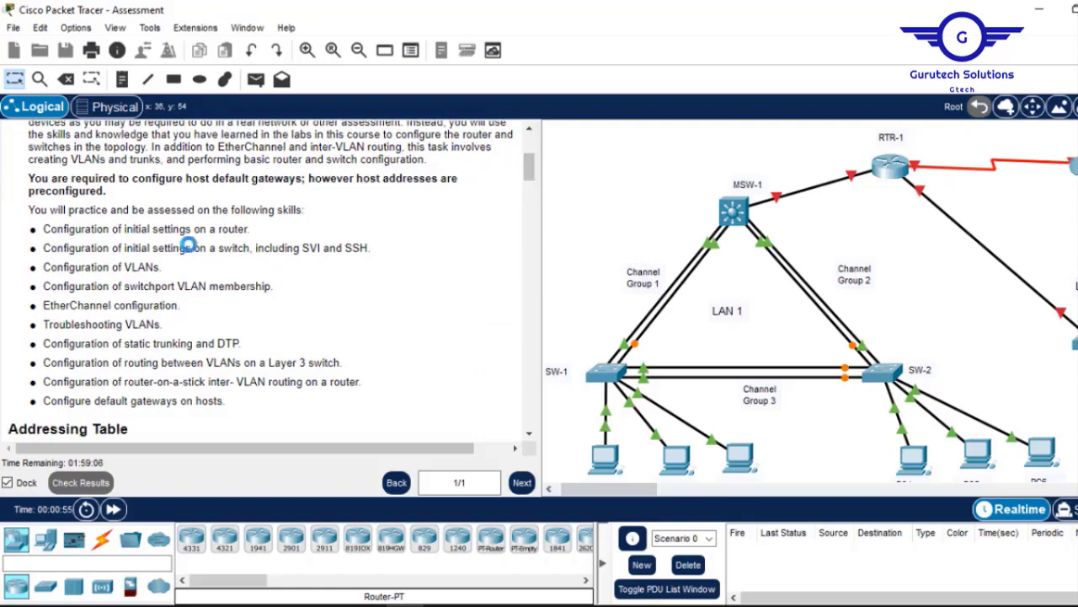
Scroll the docked instructions down to the skills list and Addressing Table.
scroll(188, 243, "down", 3)
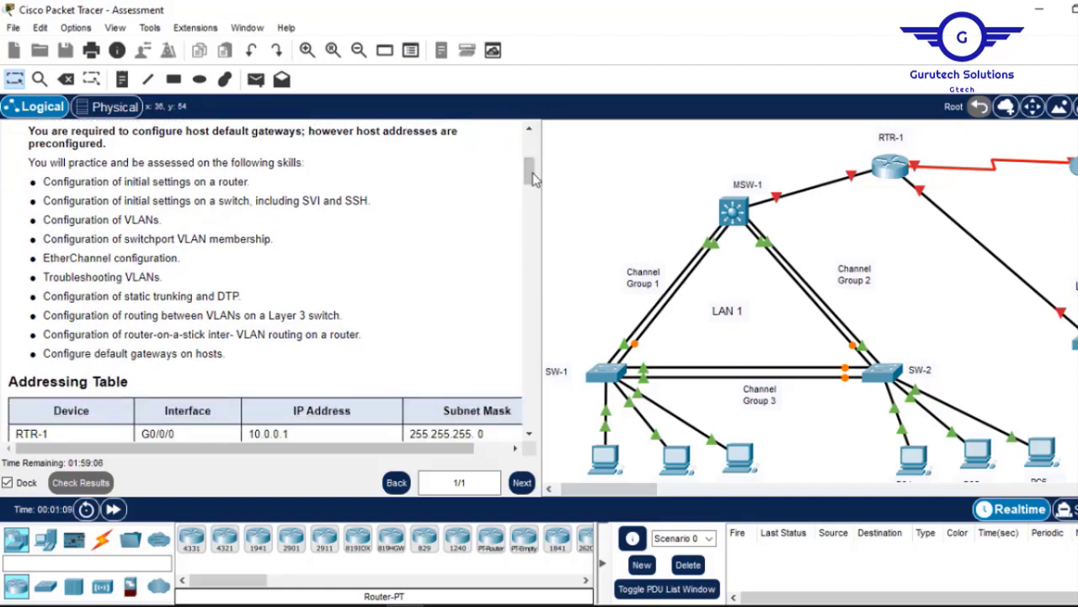
left_click_drag(531, 175, 532, 240)
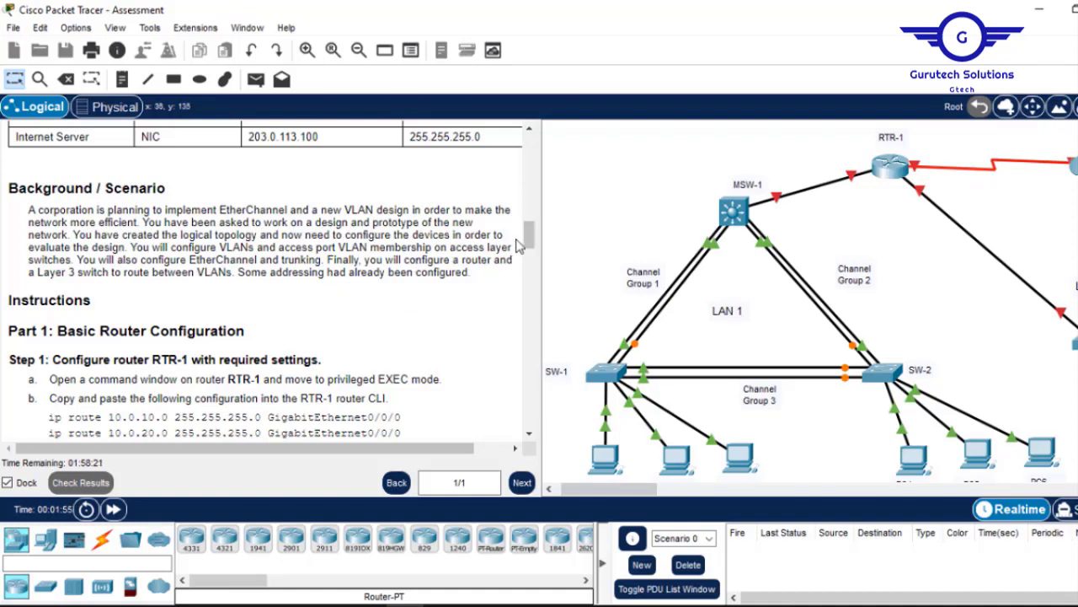
Copy the four ip route lines from RTR-1's Step 1 instructions.
left_click_drag(526, 236, 529, 254)
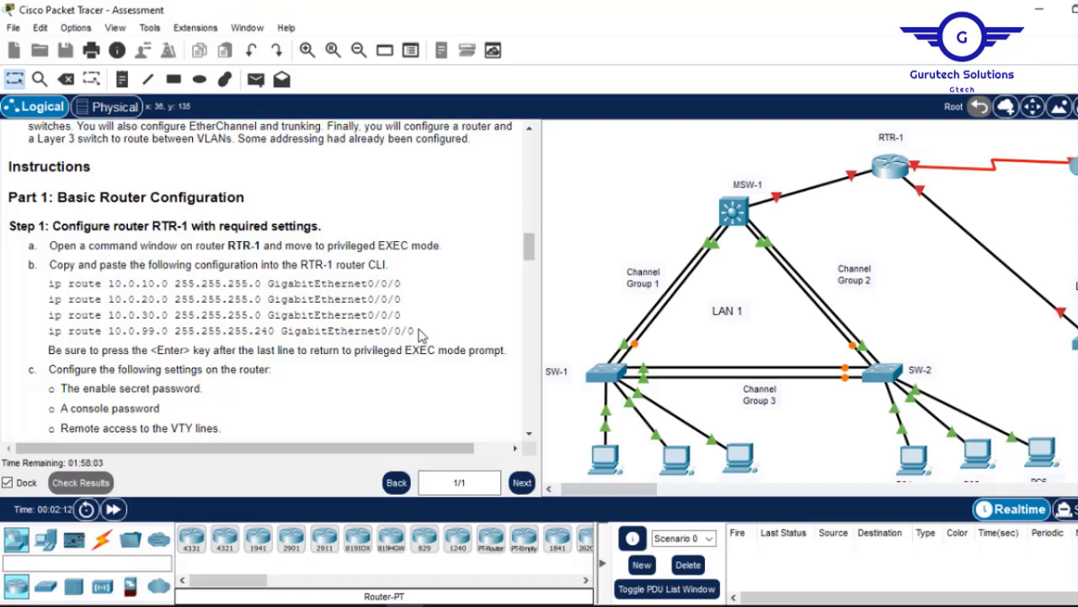
left_click_drag(417, 330, 52, 285)
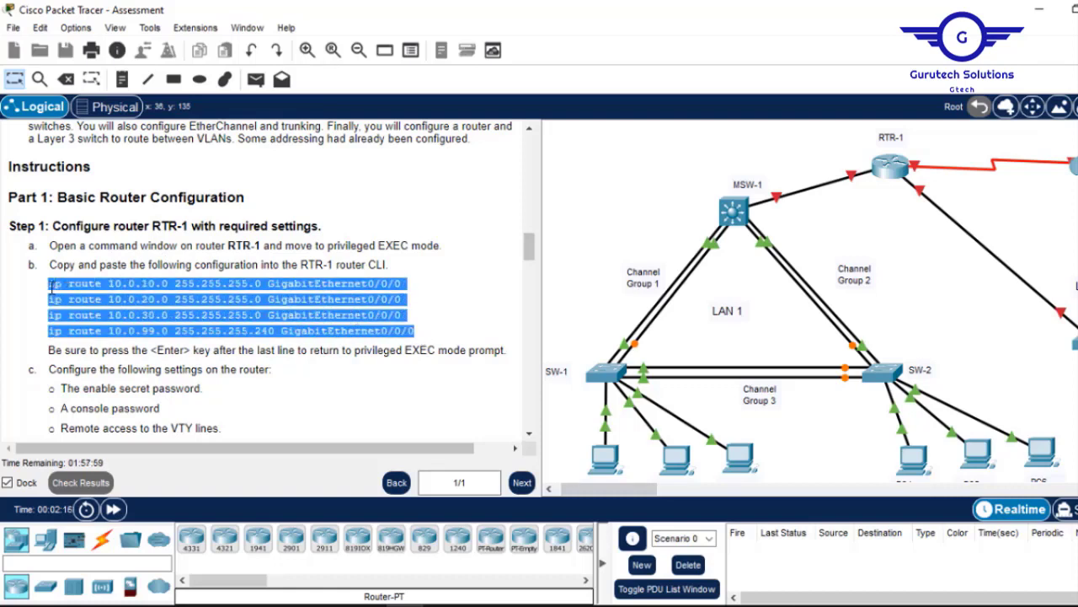
right_click(50, 285)
left_click(68, 297)
left_click(895, 172)
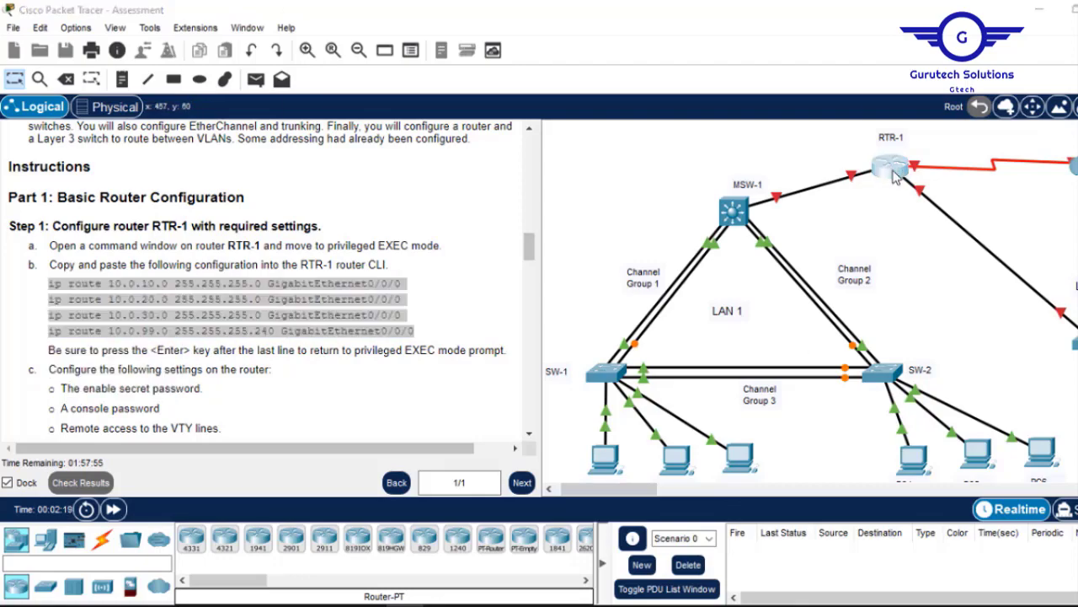
left_click(833, 21)
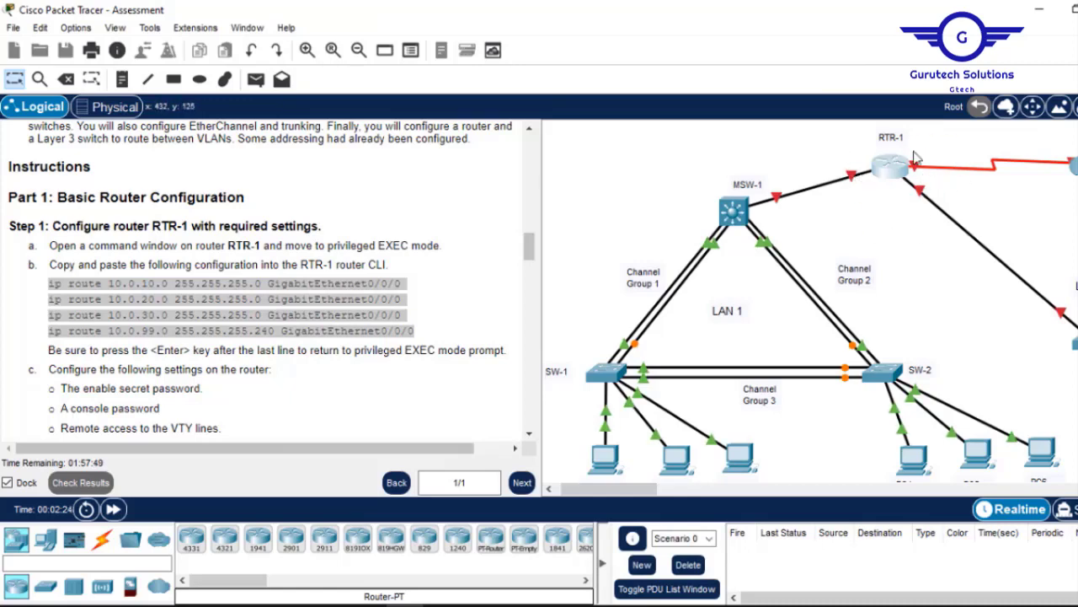
On RTR-1's CLI, enter privileged EXEC and global configuration mode.
left_click(890, 172)
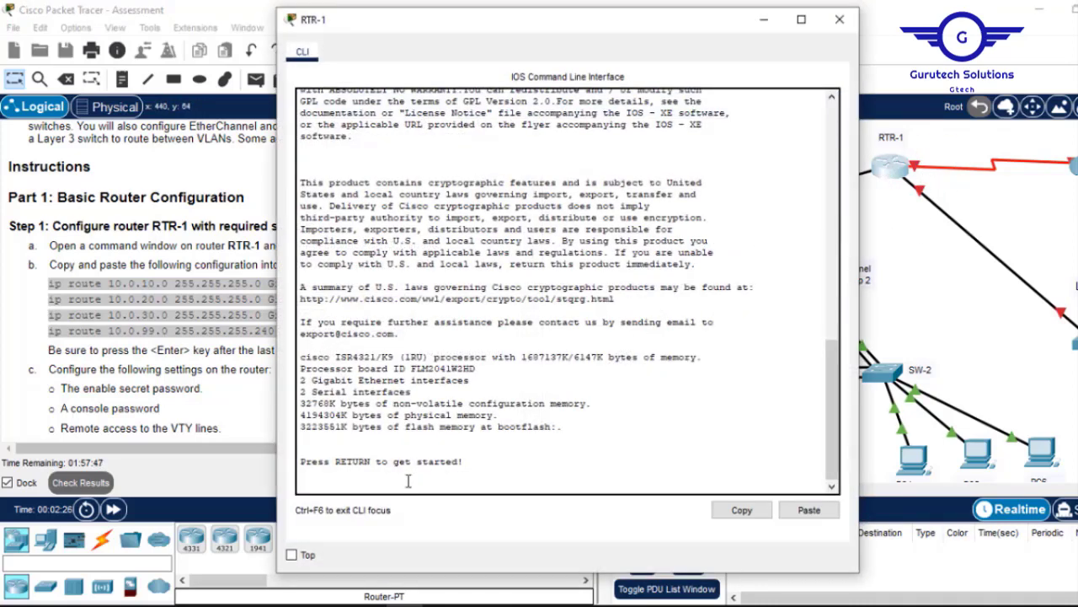
key("Return")
key("Return")
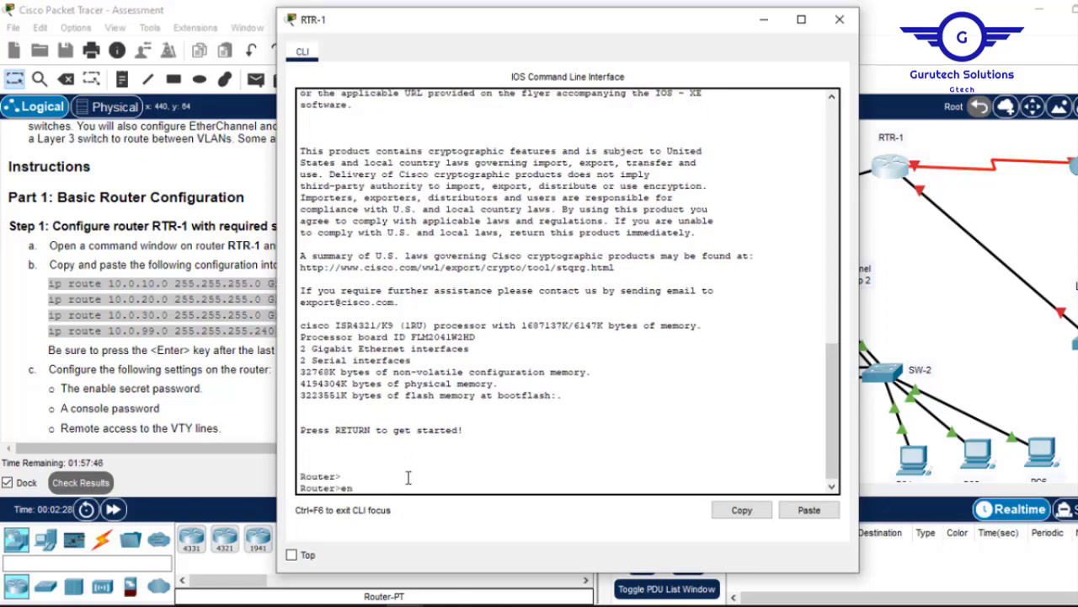
type("en")
key("Return")
type("con")
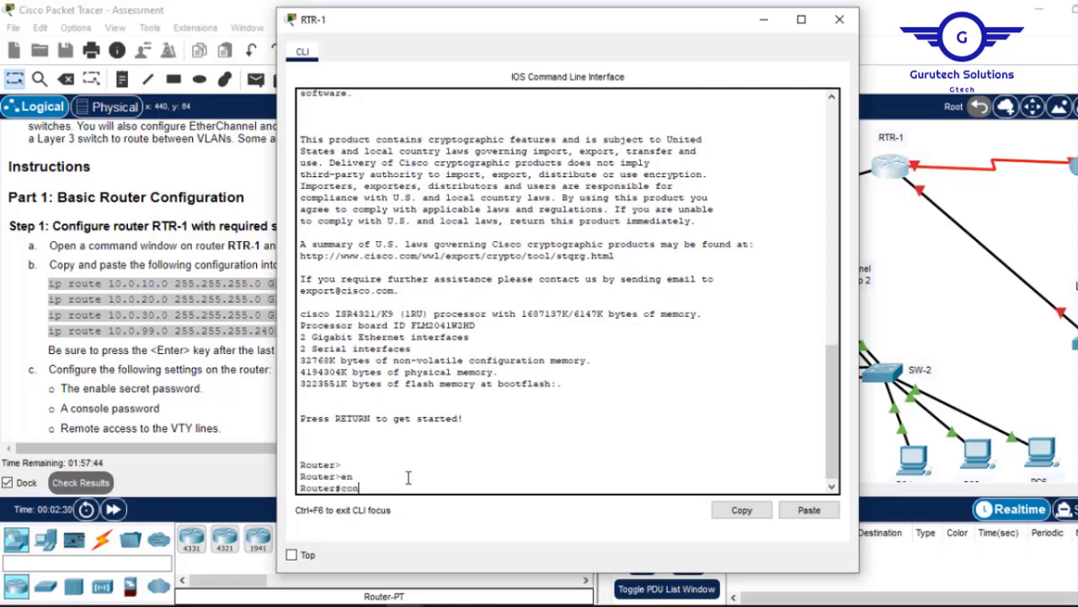
type("f t")
key("Return")
key("Return")
key("Return")
key("Return")
key("Return")
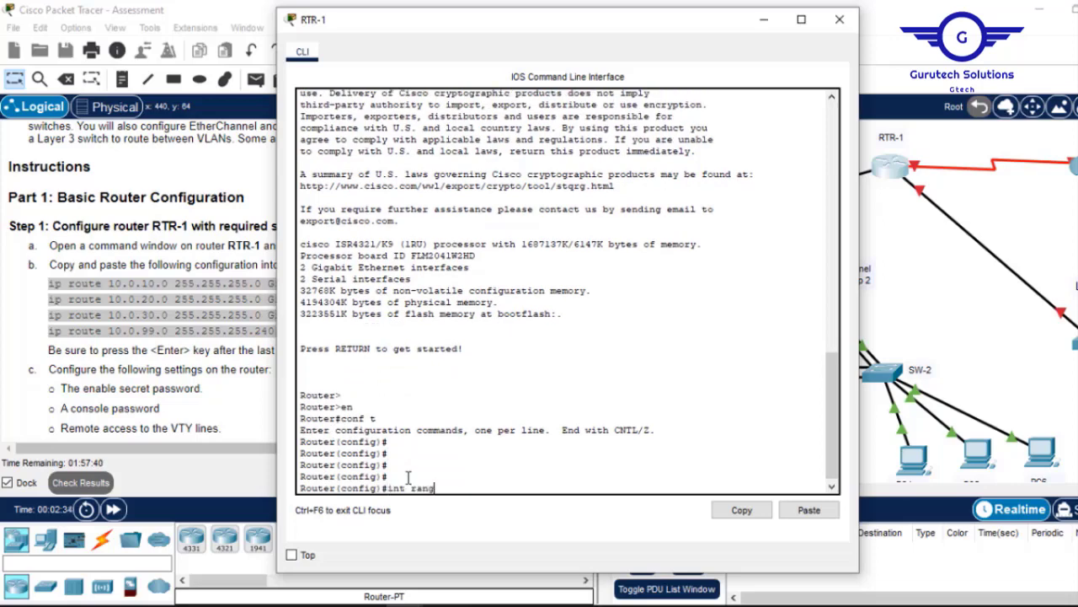
left_click(763, 19)
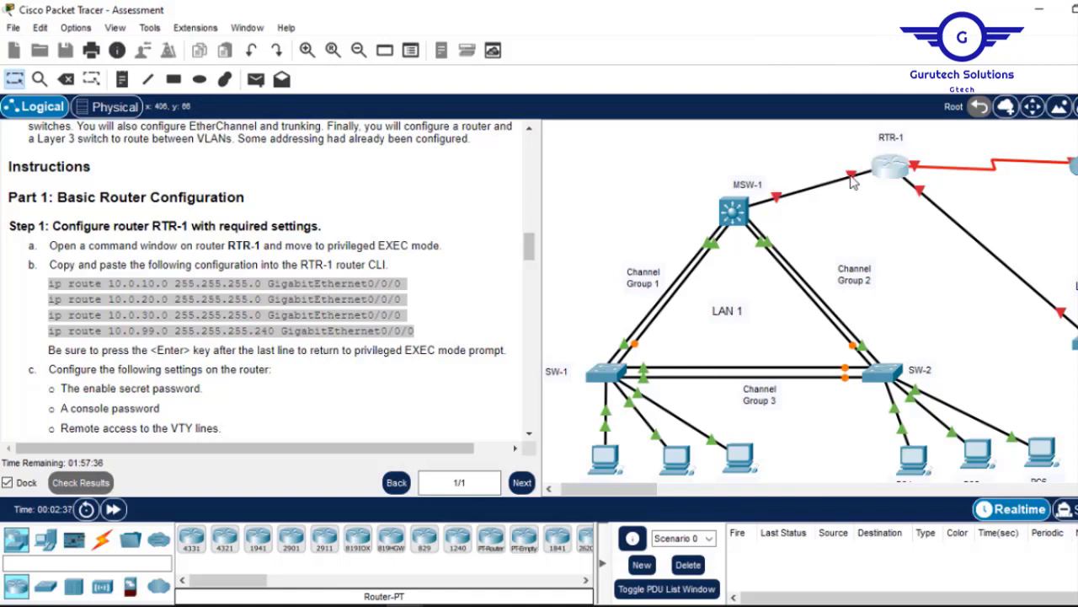
Select interfaces G0/0/0-1 and enable them with no shutdown.
left_click(895, 169)
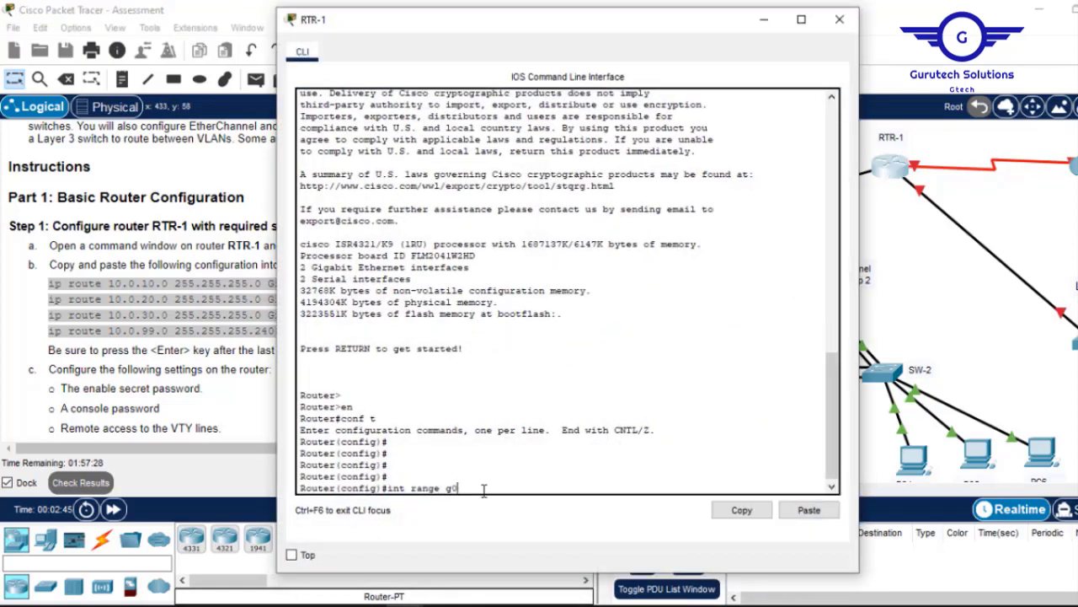
type("0/0-1")
key("Return")
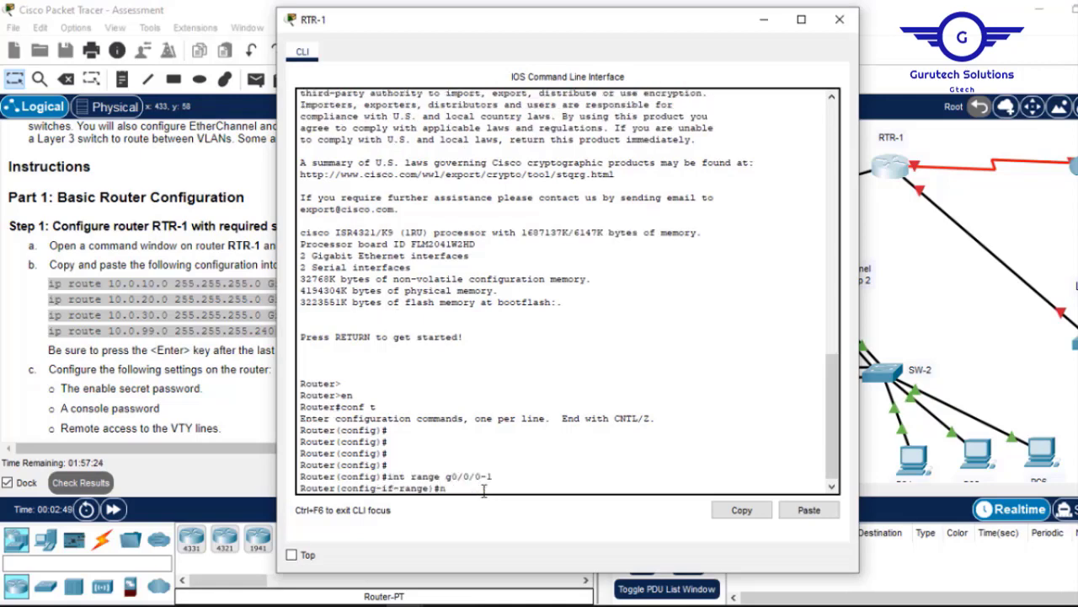
type("no sh")
key("Return")
key("Return")
key("Return")
key("Return")
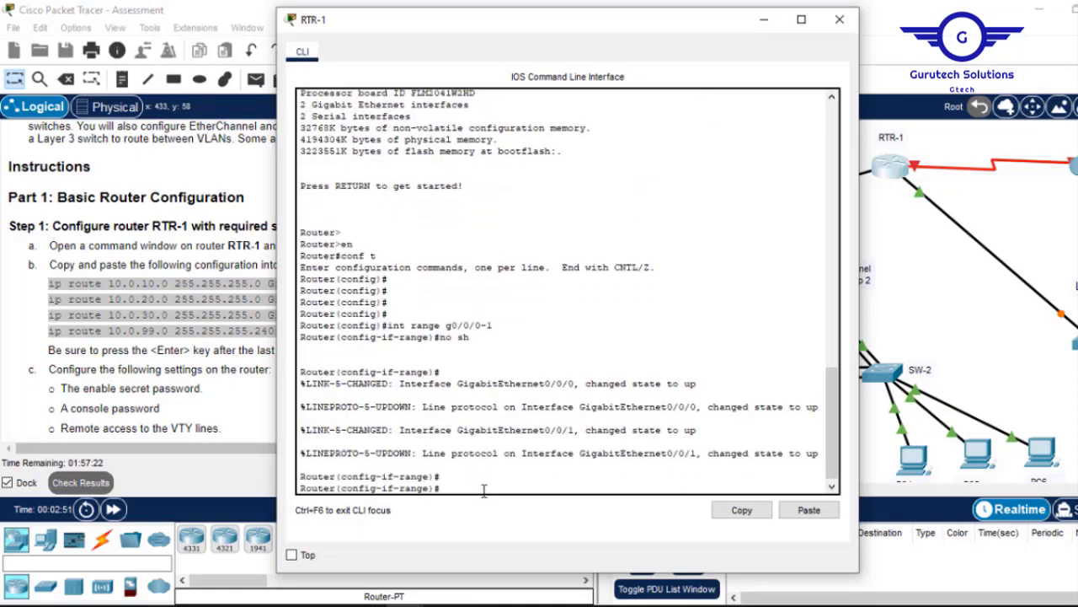
type("ex")
key("Return")
key("Return")
key("Return")
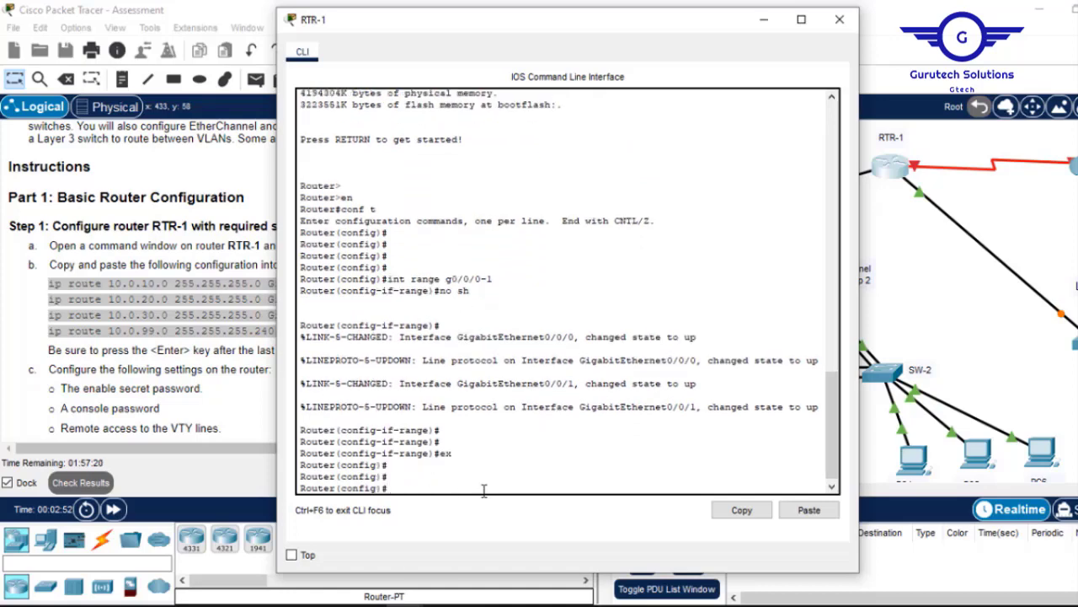
left_click(921, 166)
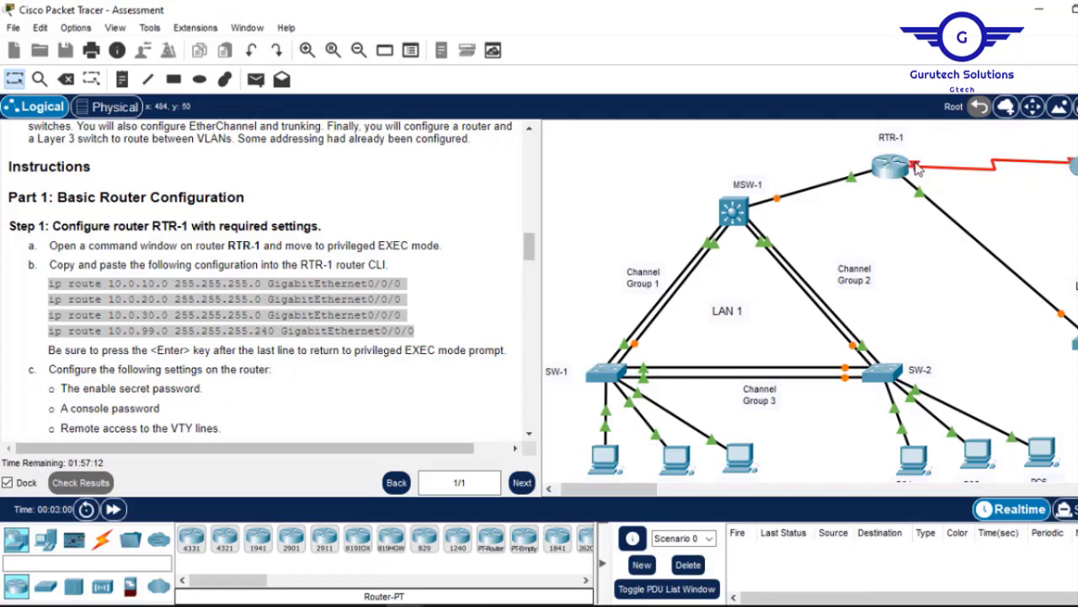
Bring RTR-1's Serial0/1/0 interface up and save the configuration with do wr.
left_click(892, 166)
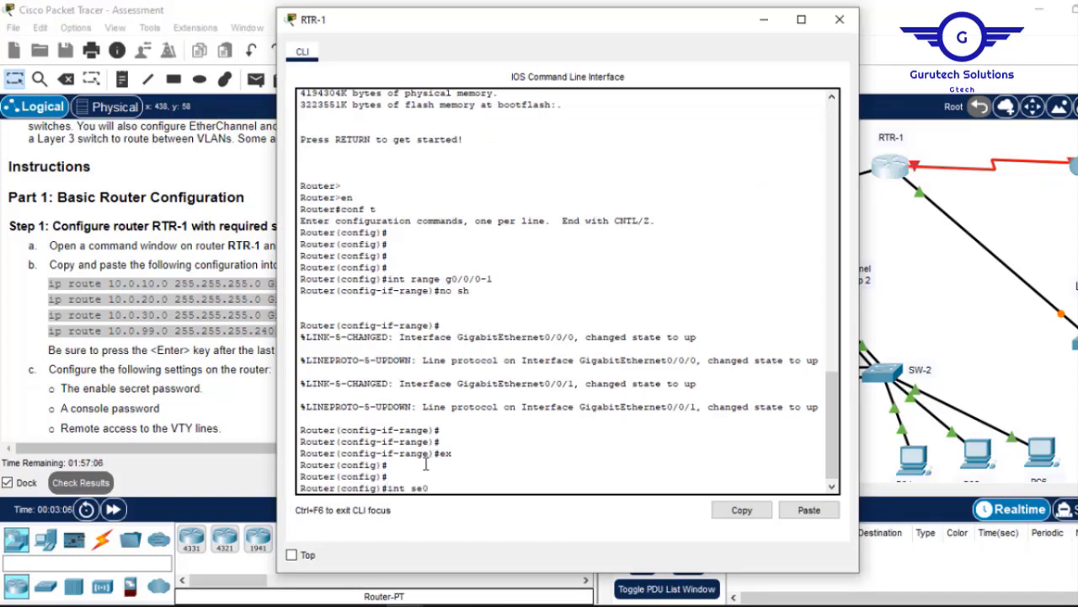
key("Return")
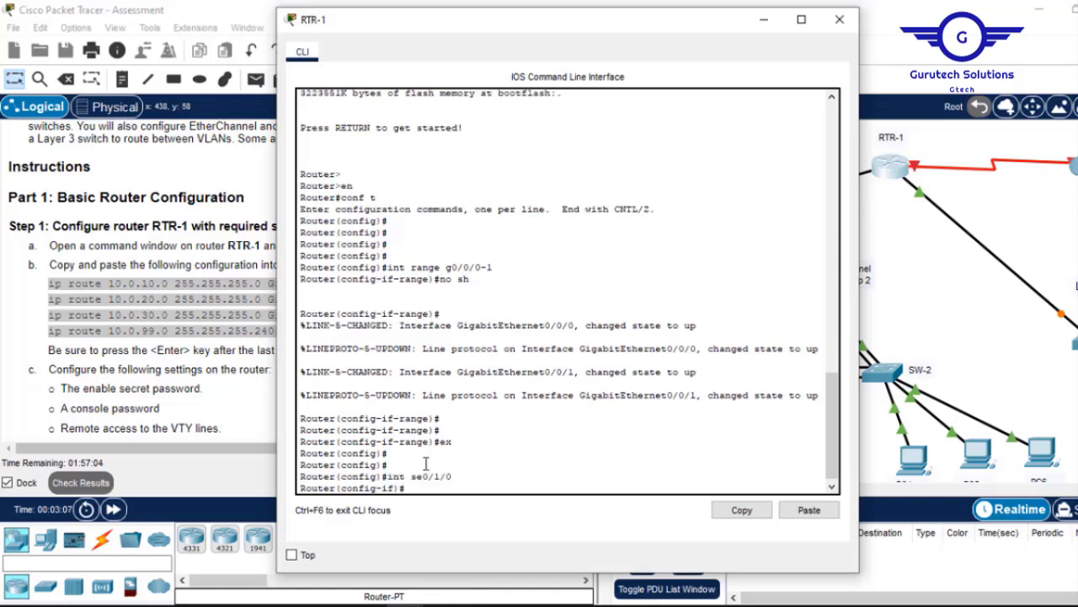
type("no sh")
key("Return")
key("Return")
key("Return")
key("Return")
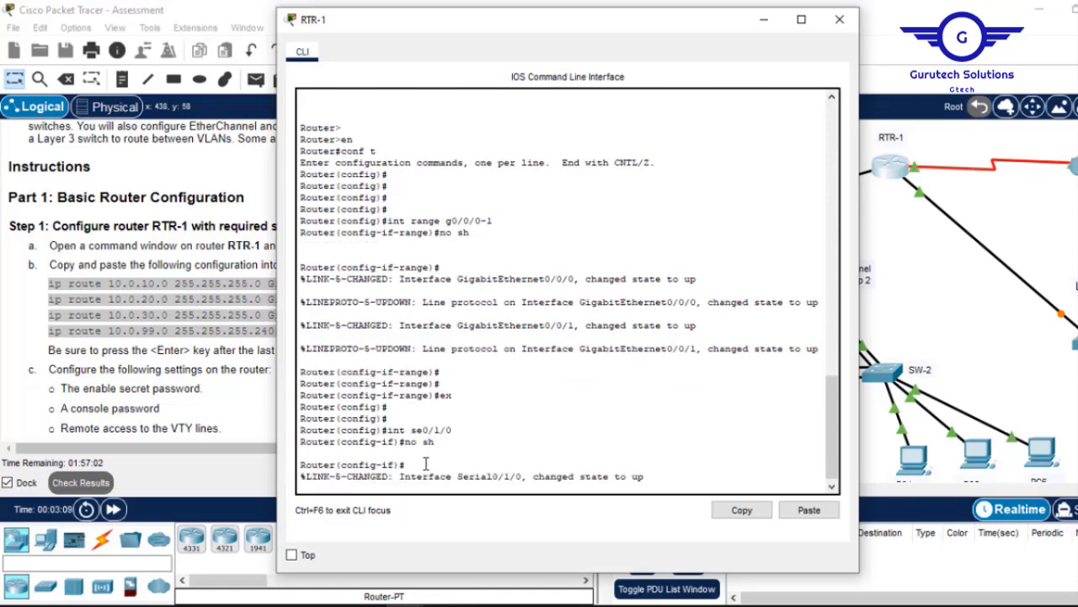
type("do w")
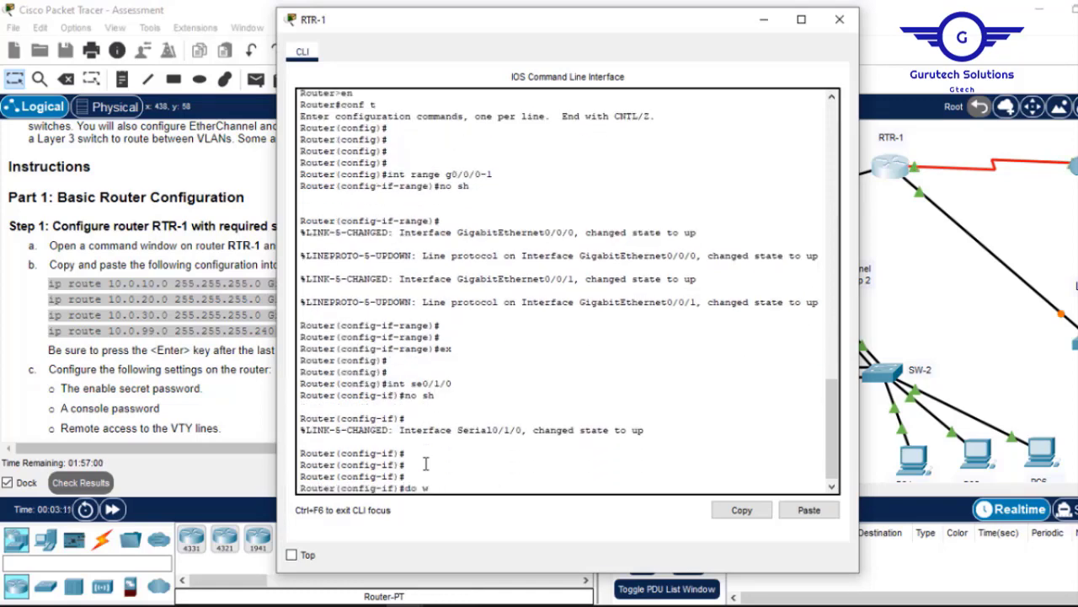
type("r")
key("Return")
key("Return")
key("Return")
type("ex")
key("Return")
key("Return")
key("Return")
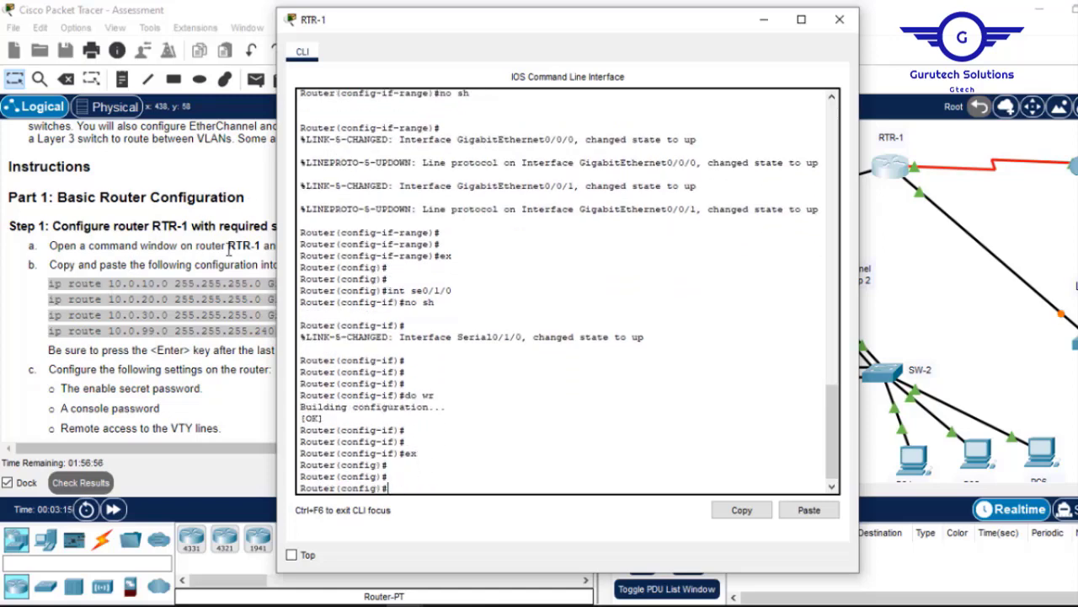
Paste the four static ip route commands and save them with do wr.
left_click(811, 511)
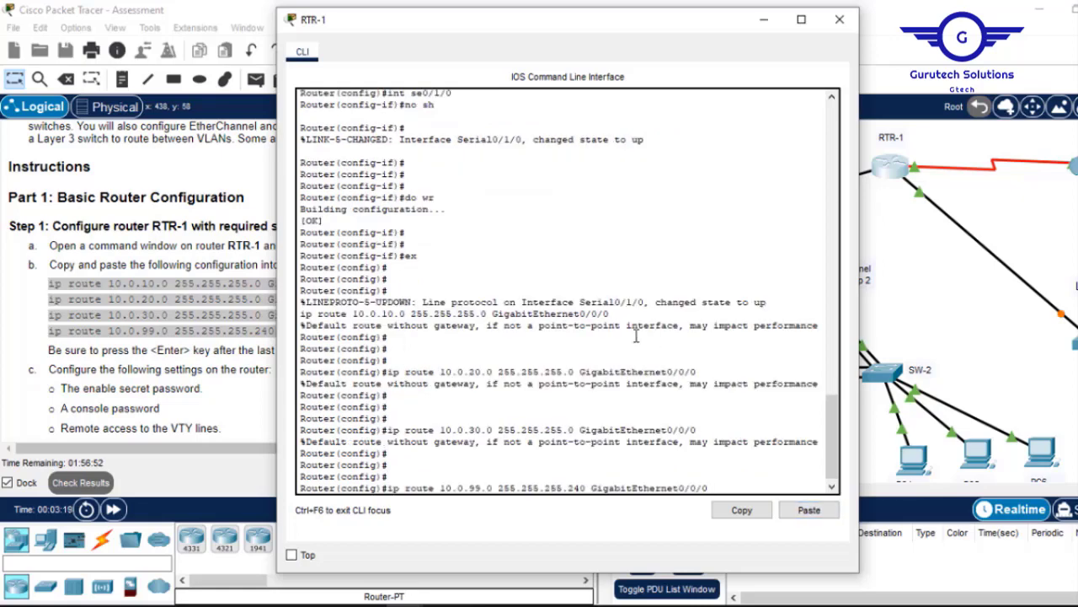
type("do w")
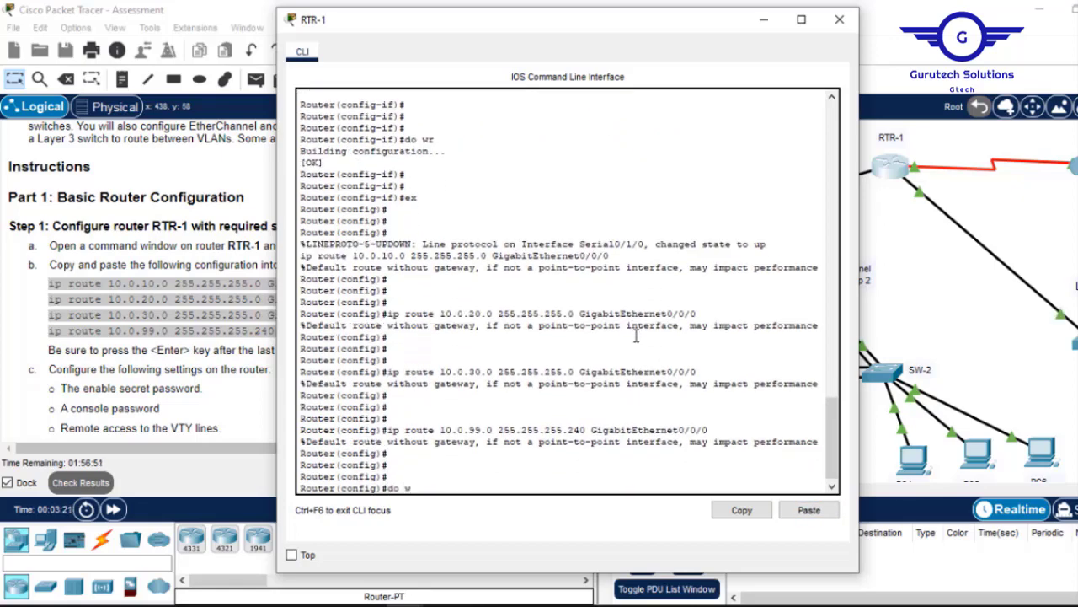
type("r")
key("Return")
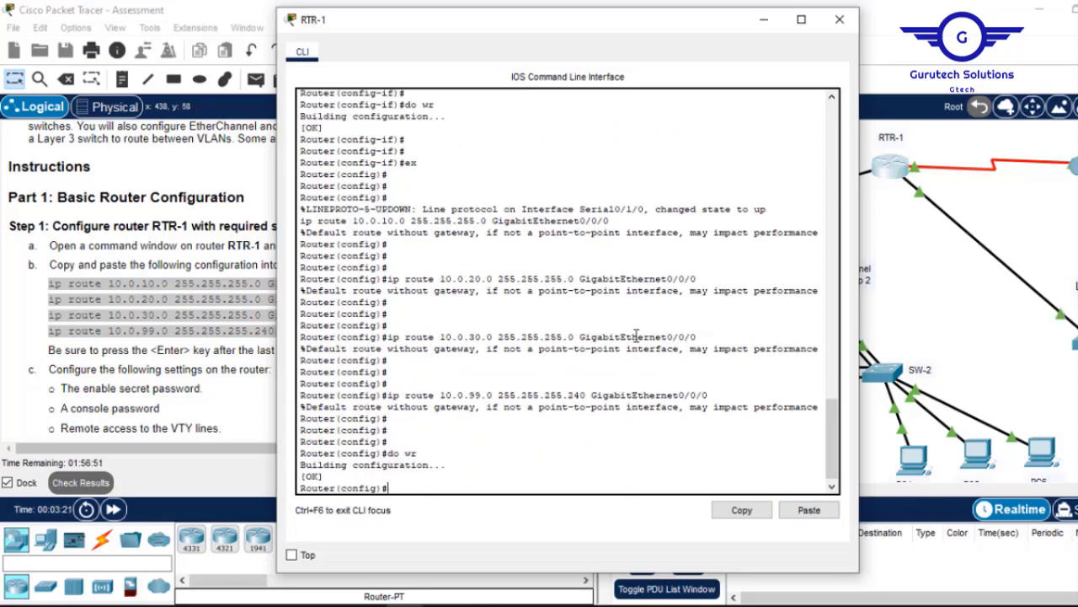
left_click(840, 19)
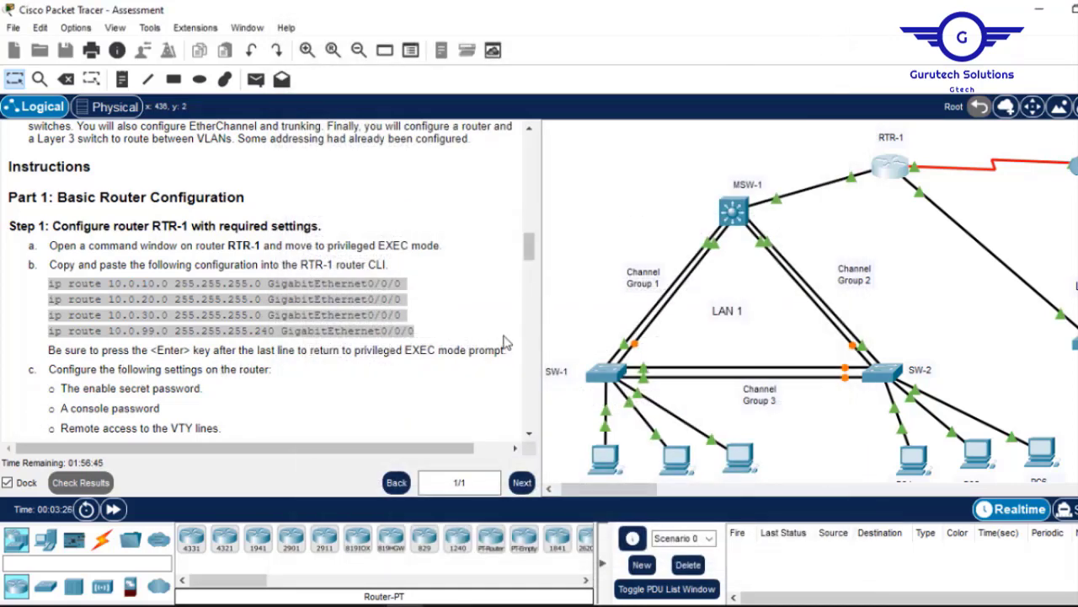
Set RTR-1's enable password.
left_click_drag(527, 245, 528, 260)
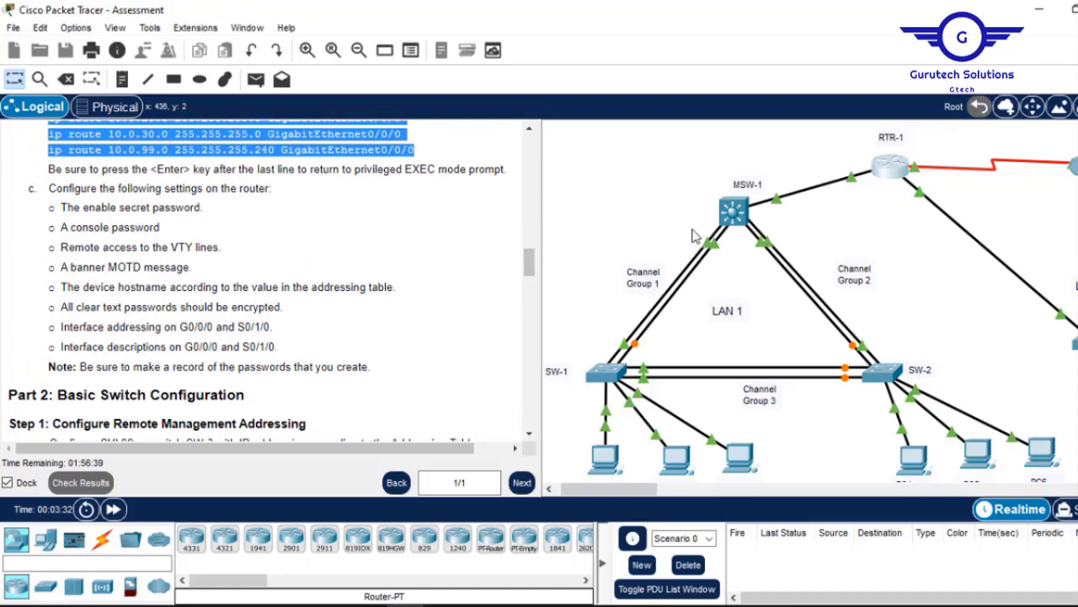
left_click(895, 173)
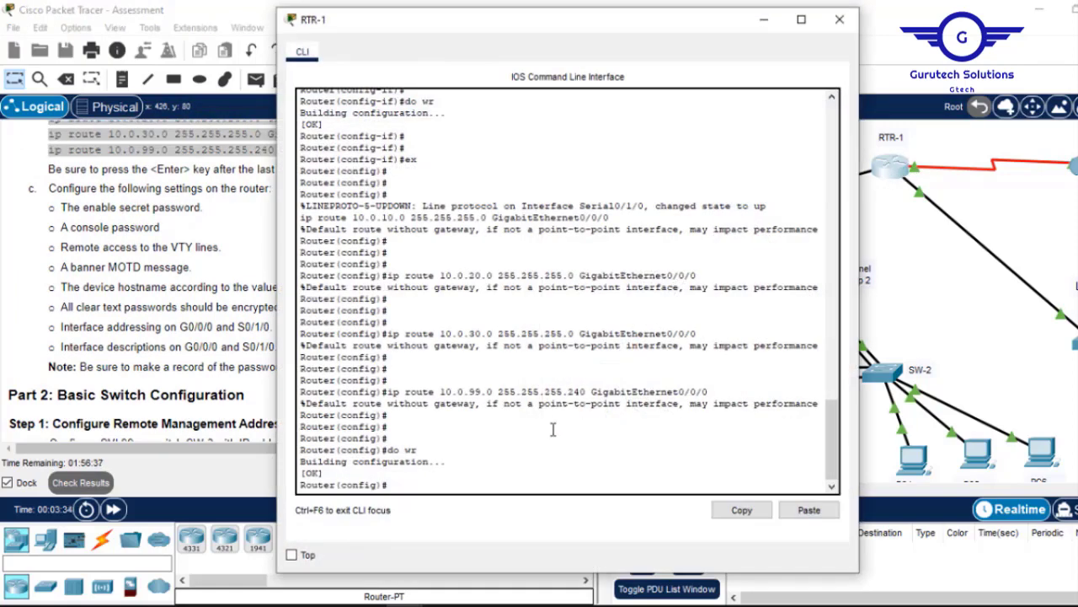
key("Return")
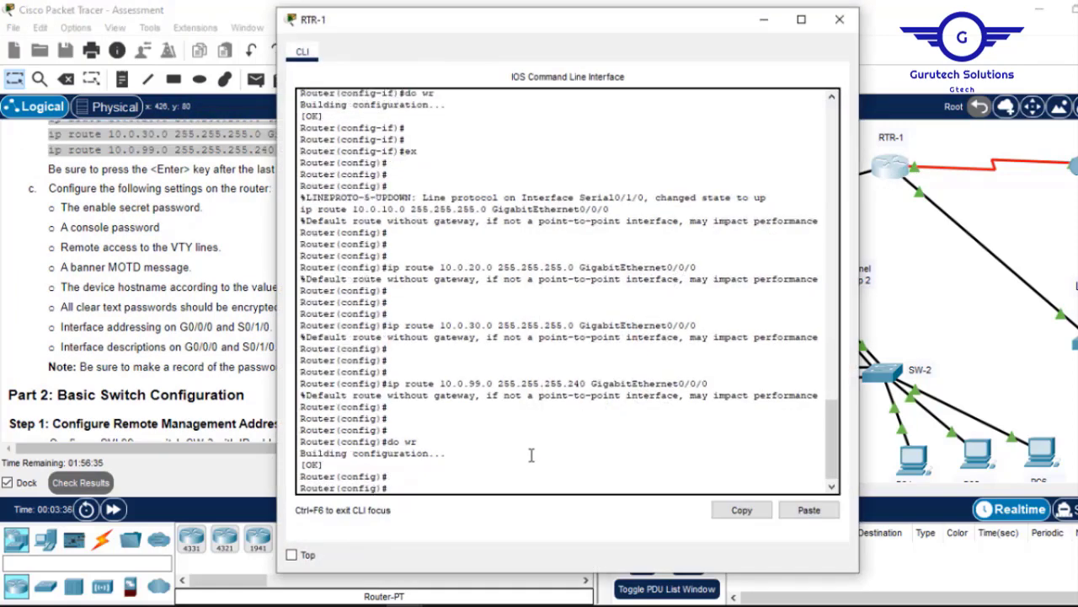
type("enab")
key("Return")
type("enable p")
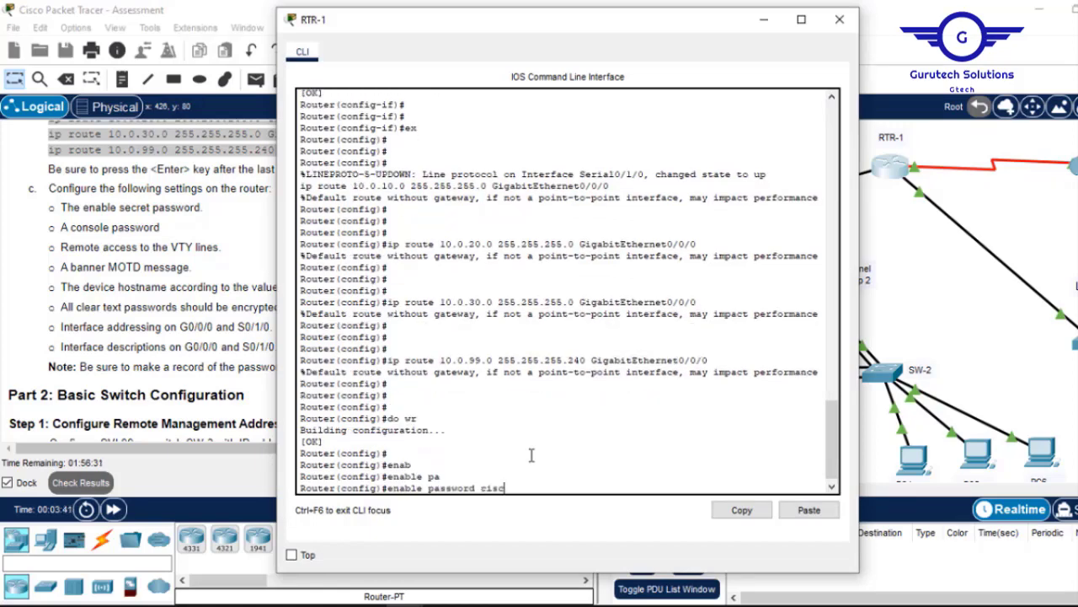
type("po")
key("Return")
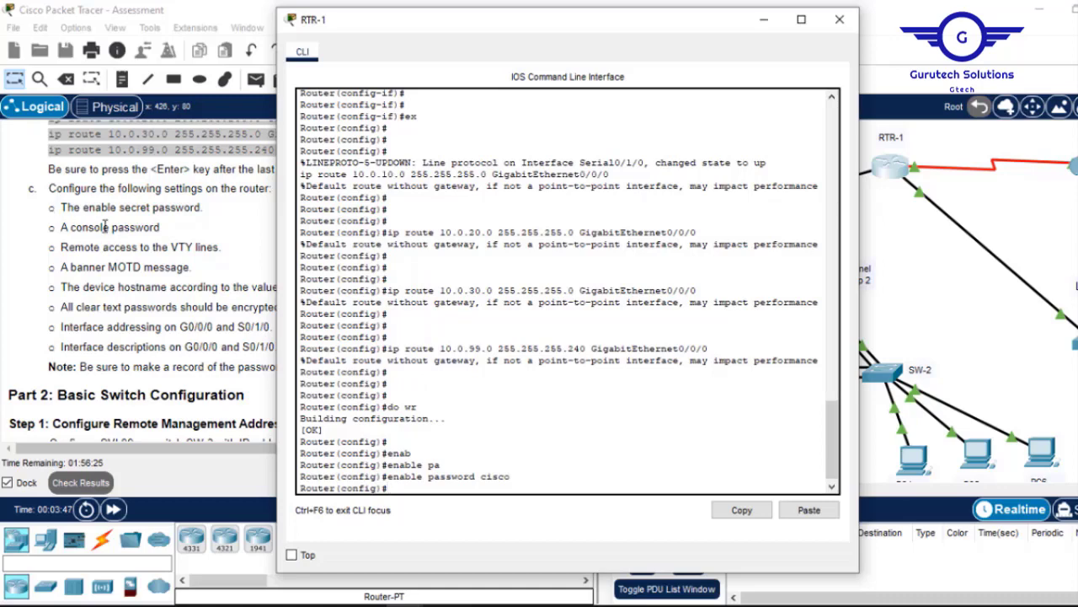
Set a console line 0 password and require login.
type("line cons 0")
key("Return")
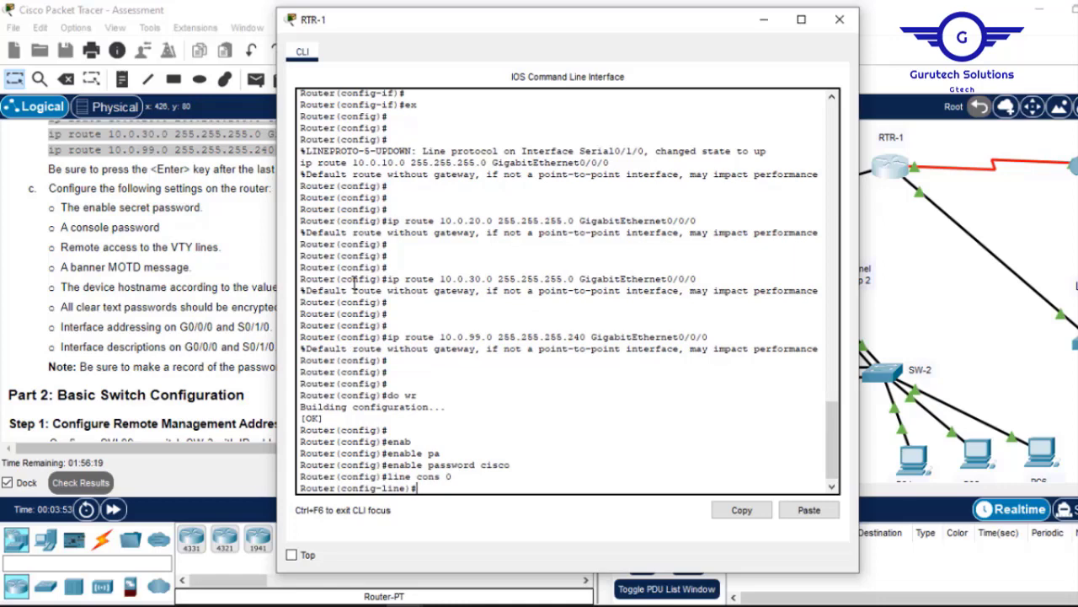
type("pass")
key("Tab")
type("c")
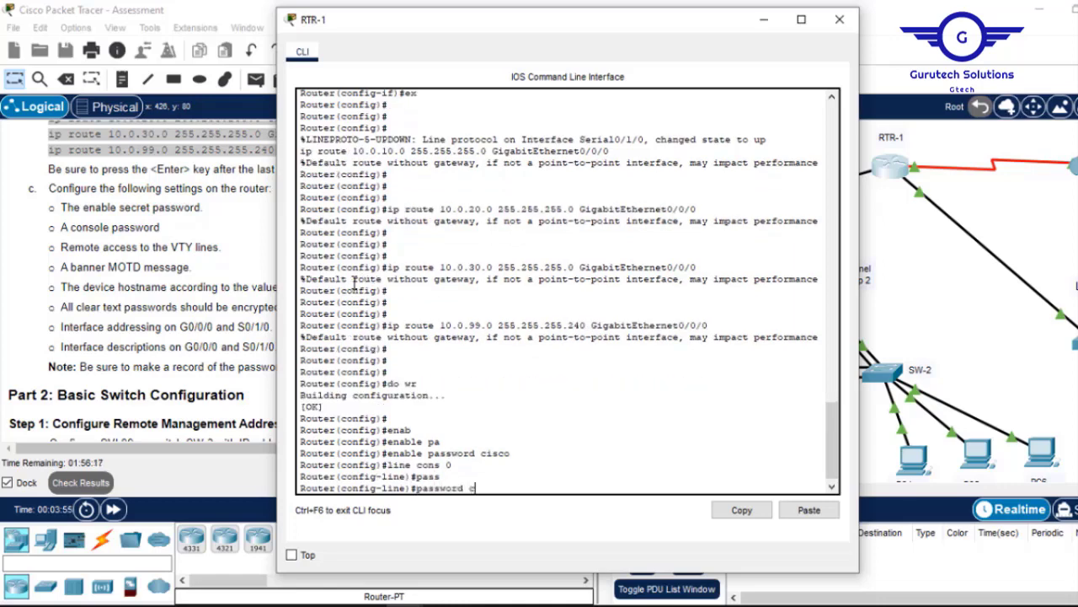
type("isco")
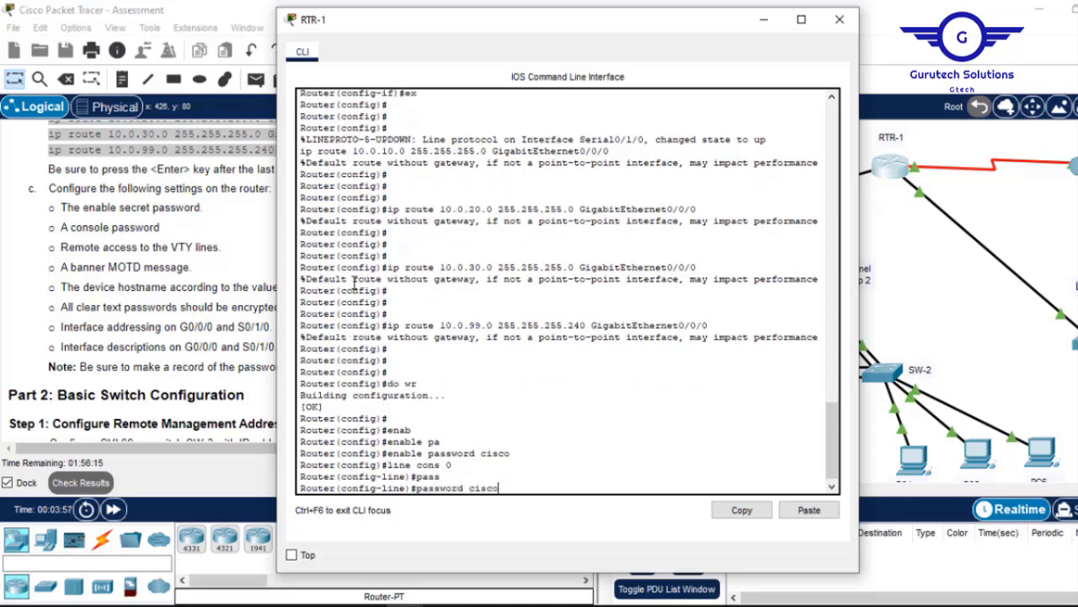
key("Return")
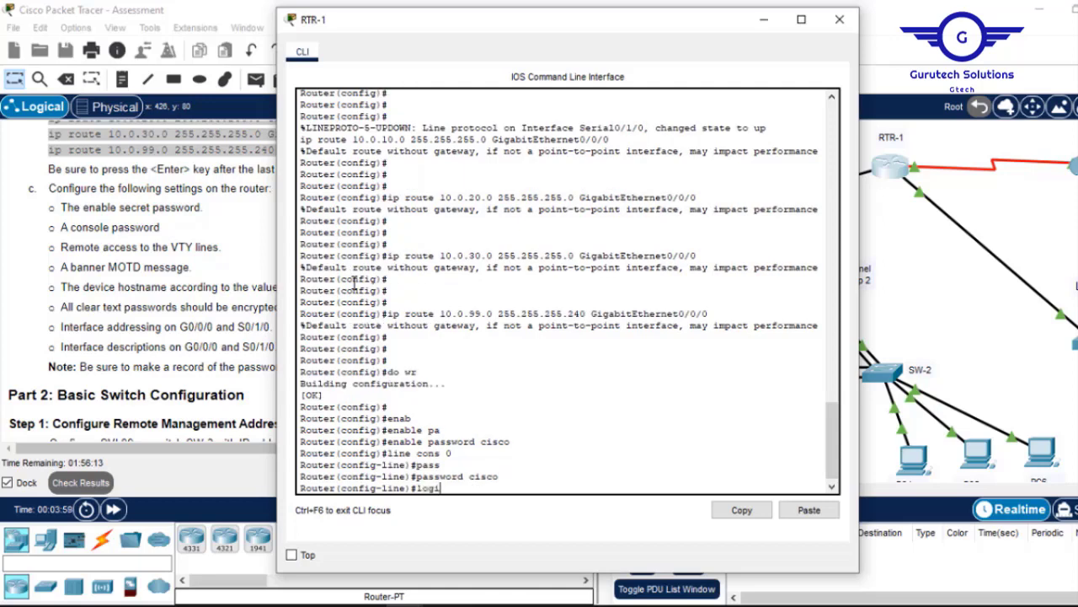
type("login")
key("Return")
type("er(config-line)#e")
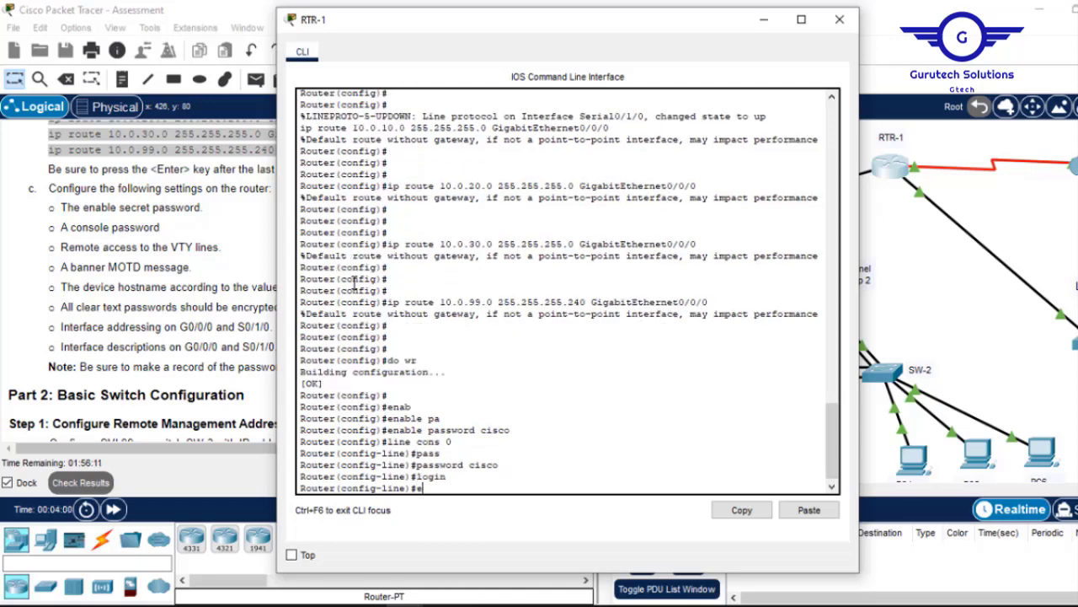
type("x")
key("Return")
key("Return")
key("Return")
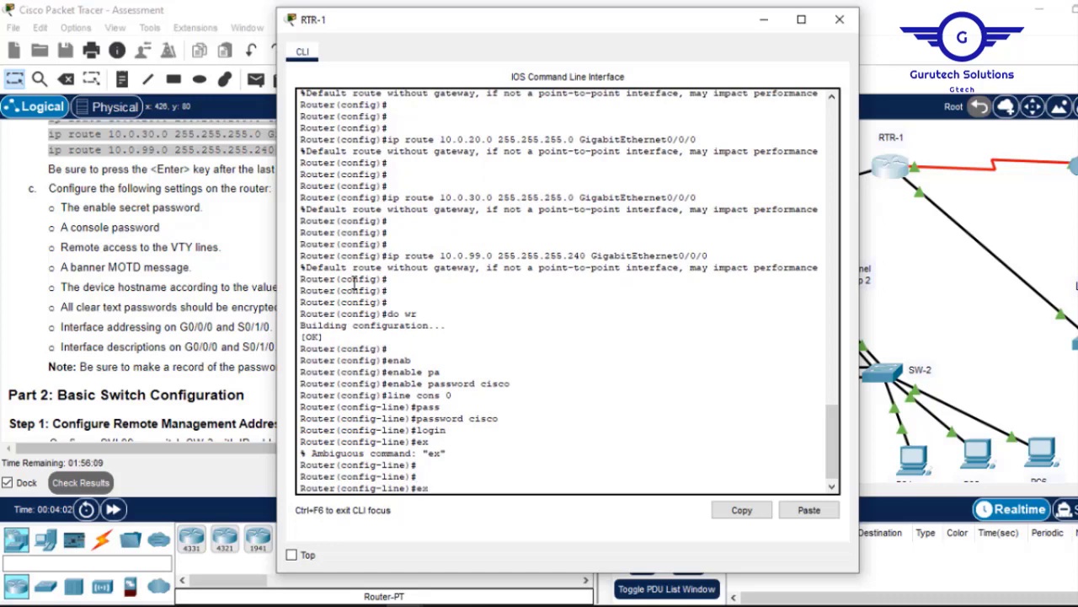
type("exit")
key("Return")
key("Return")
key("Return")
key("Return")
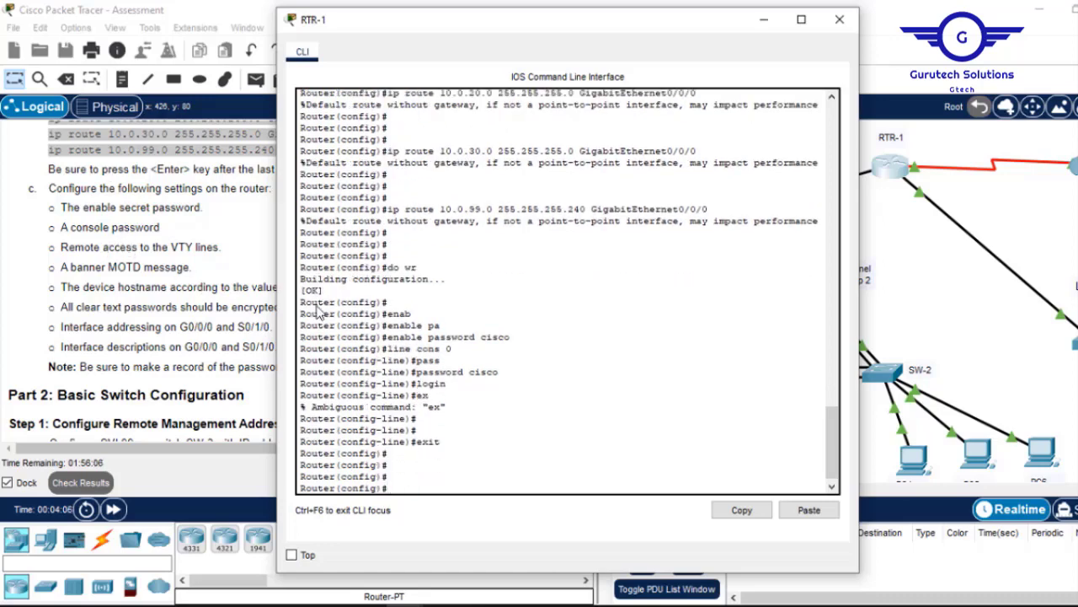
Set a password on VTY lines 0 15.
type("line vty 0 1")
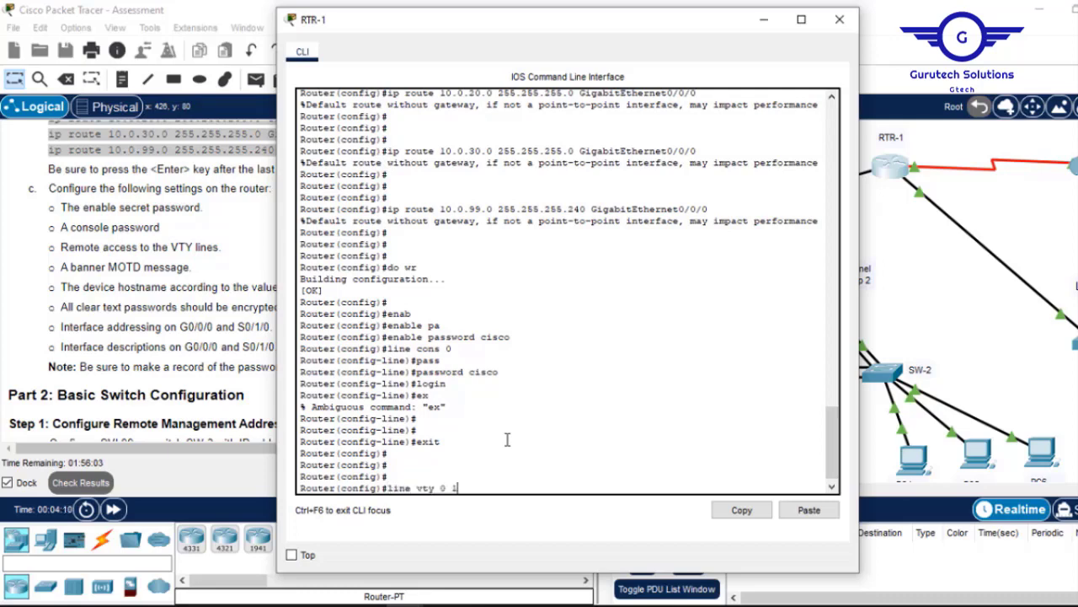
type("5")
key("Return")
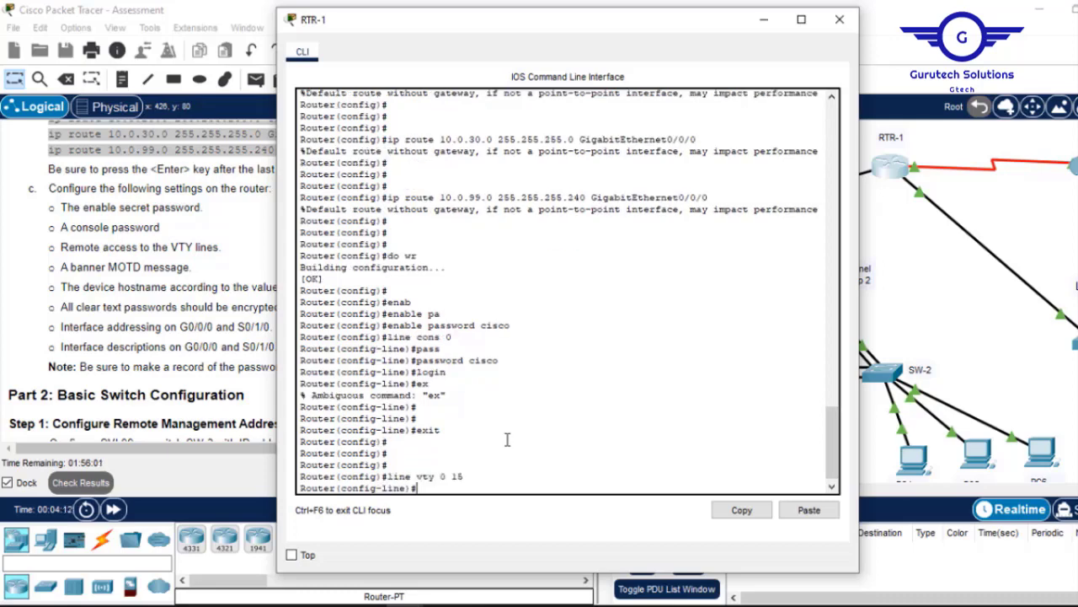
type("pass")
key("Tab")
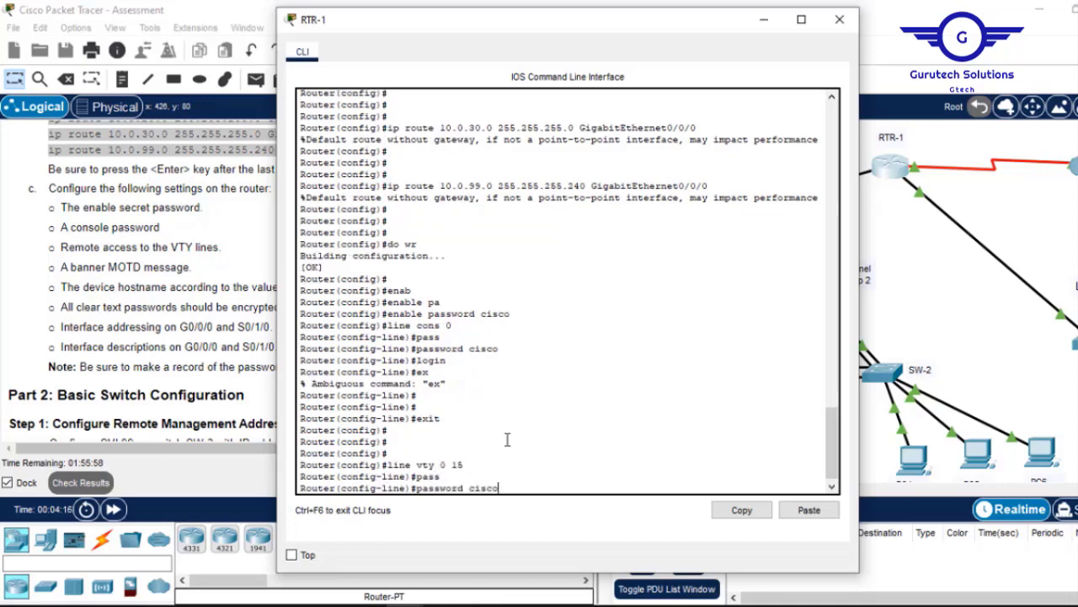
key("Return")
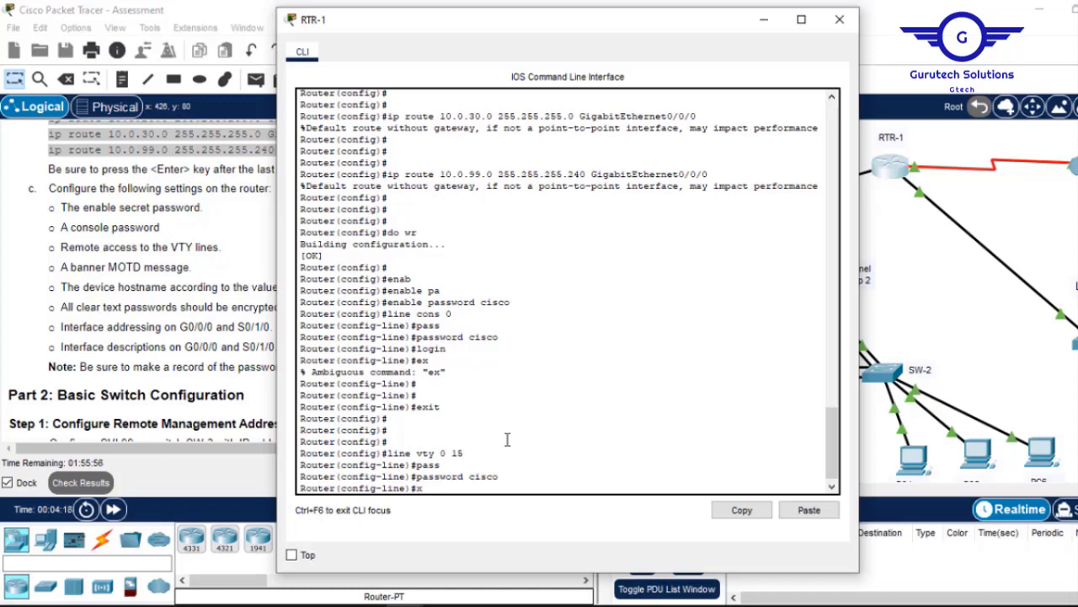
type("exit")
key("Return")
key("Return")
key("Return")
key("Return")
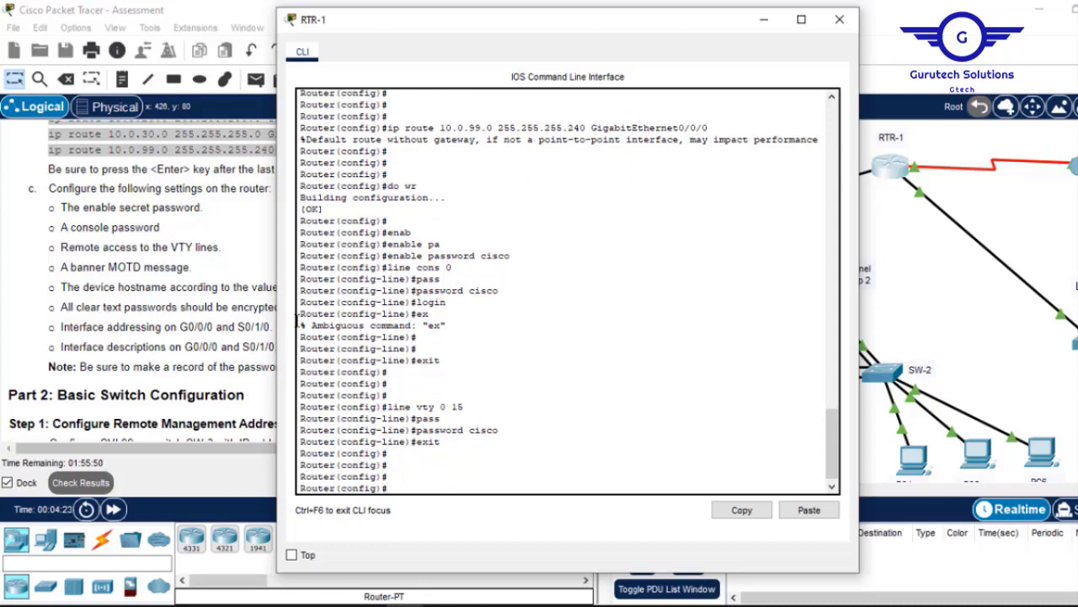
Add the MOTD banner 'This is router-1'.
type("banne motd ")
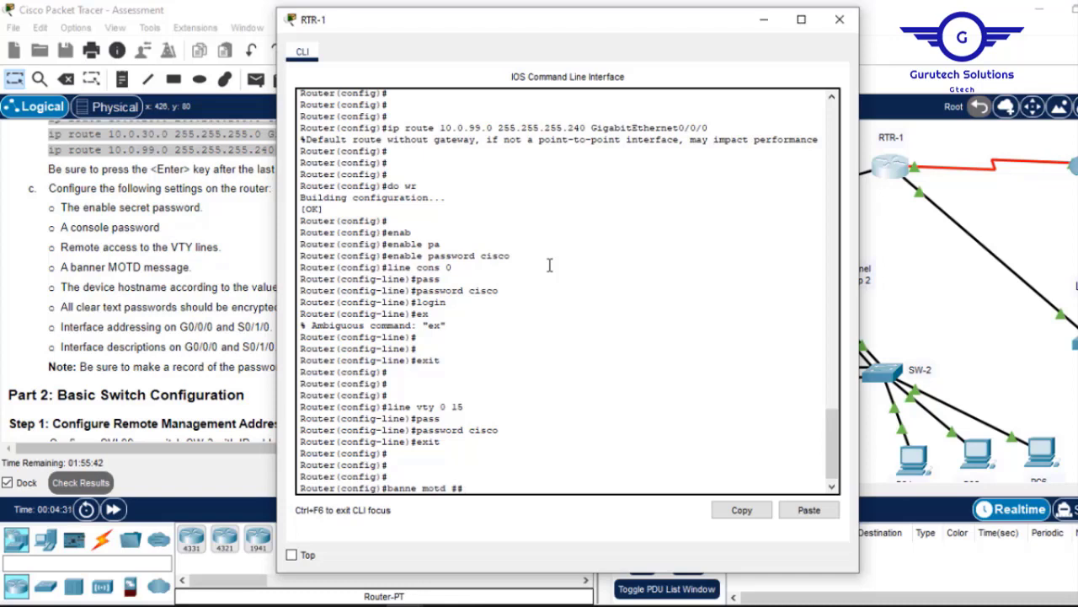
type("#This is router 1")
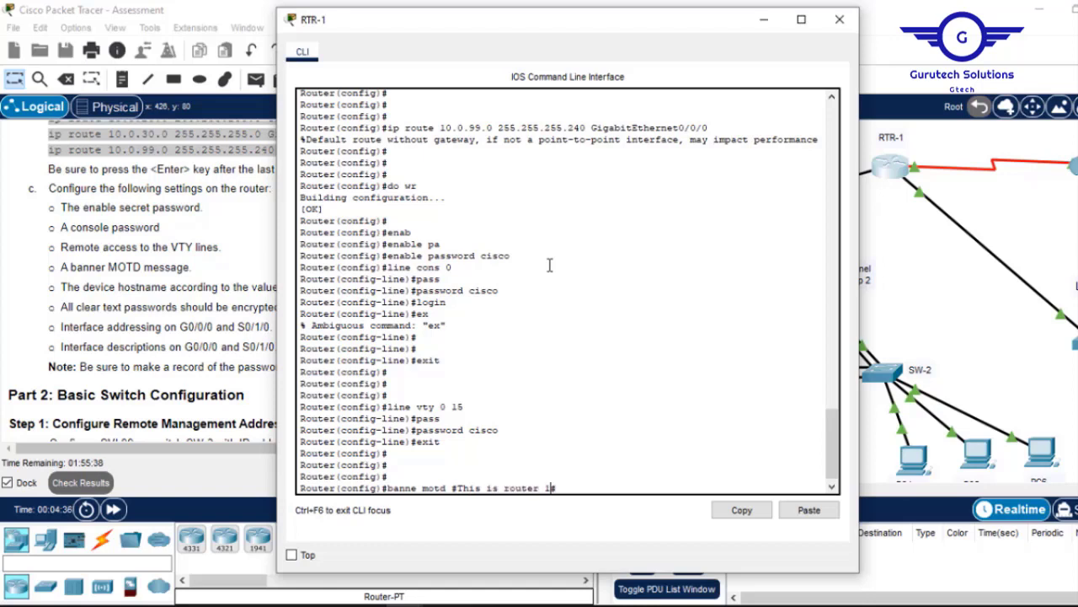
key("BackSpace")
key("BackSpace")
type("-1")
key("Return")
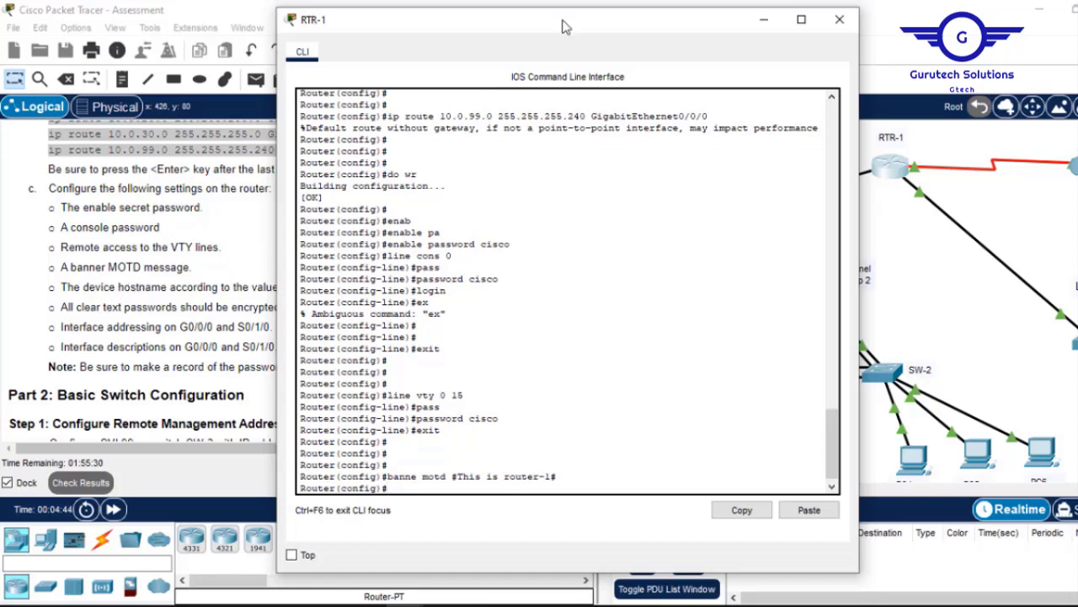
Copy the name 'RTR-1' from the Addressing Table and reopen the router's CLI.
left_click_drag(566, 27, 716, 22)
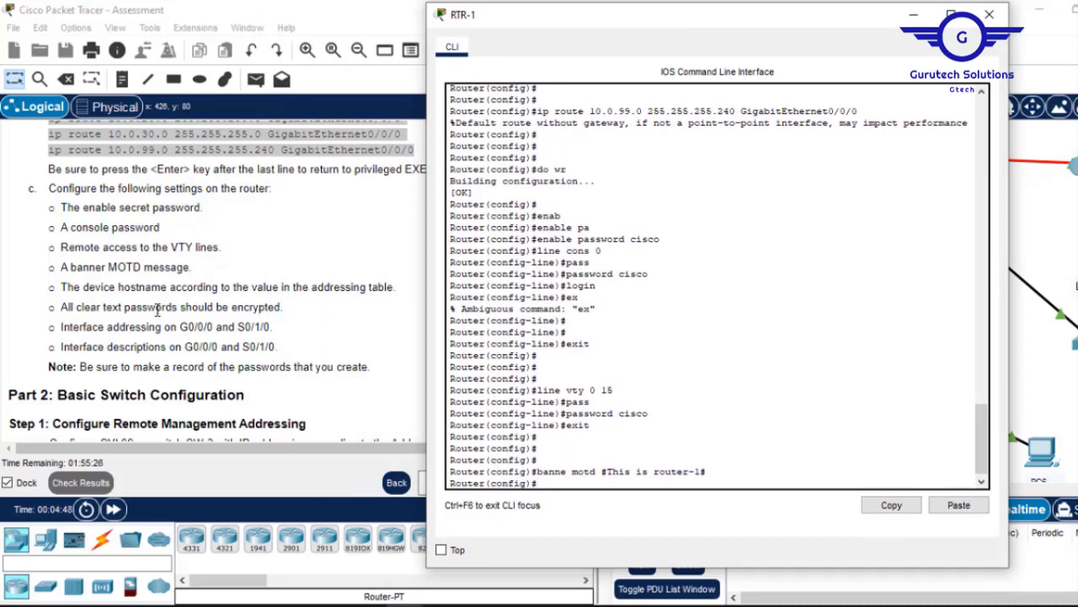
left_click(341, 295)
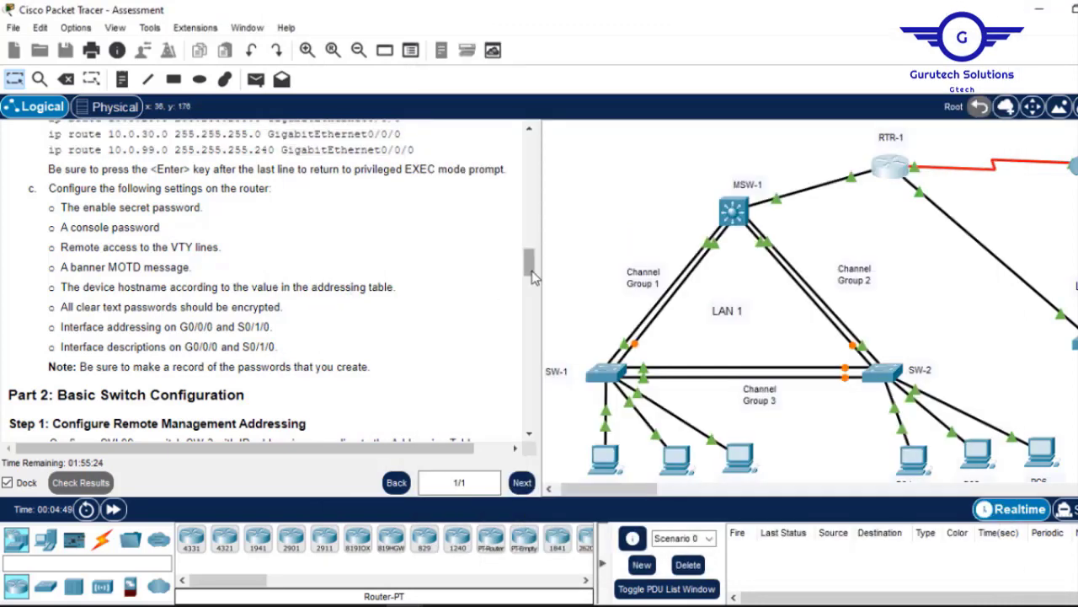
left_click_drag(533, 278, 525, 200)
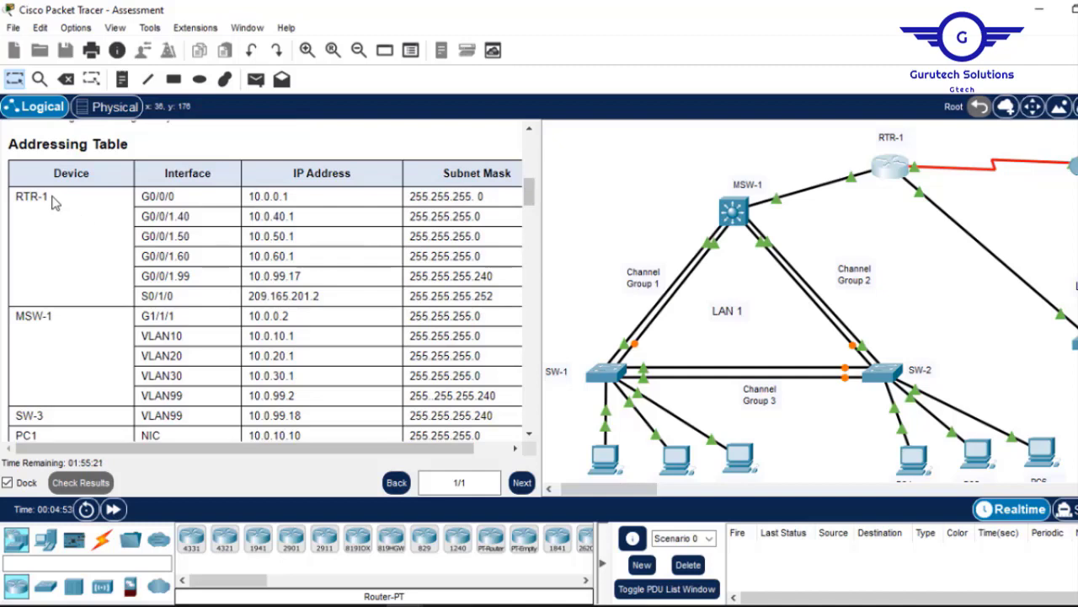
left_click_drag(56, 200, 18, 201)
right_click(19, 202)
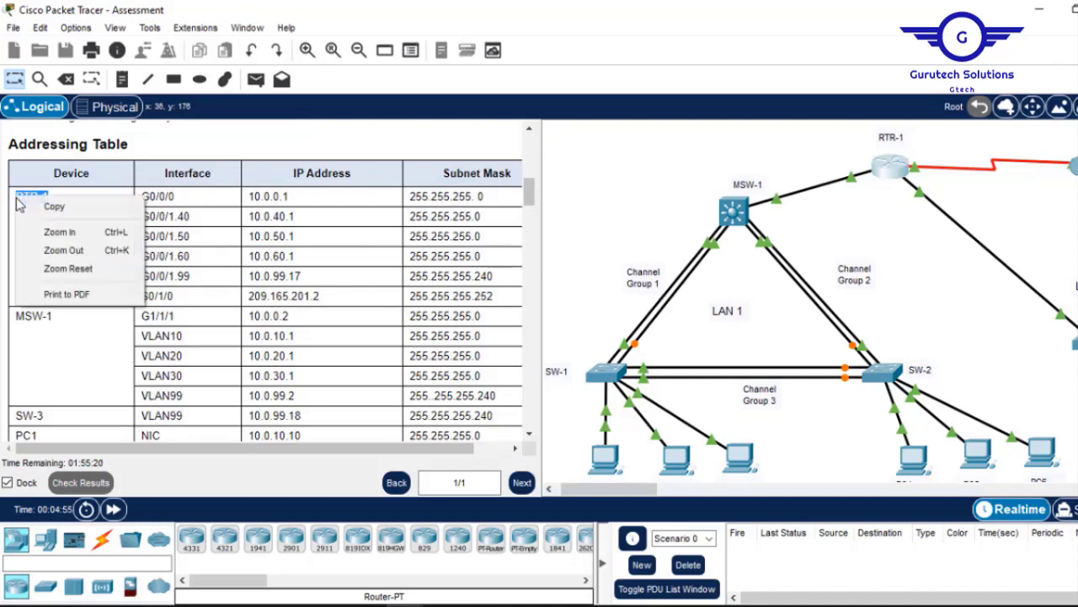
left_click(59, 215)
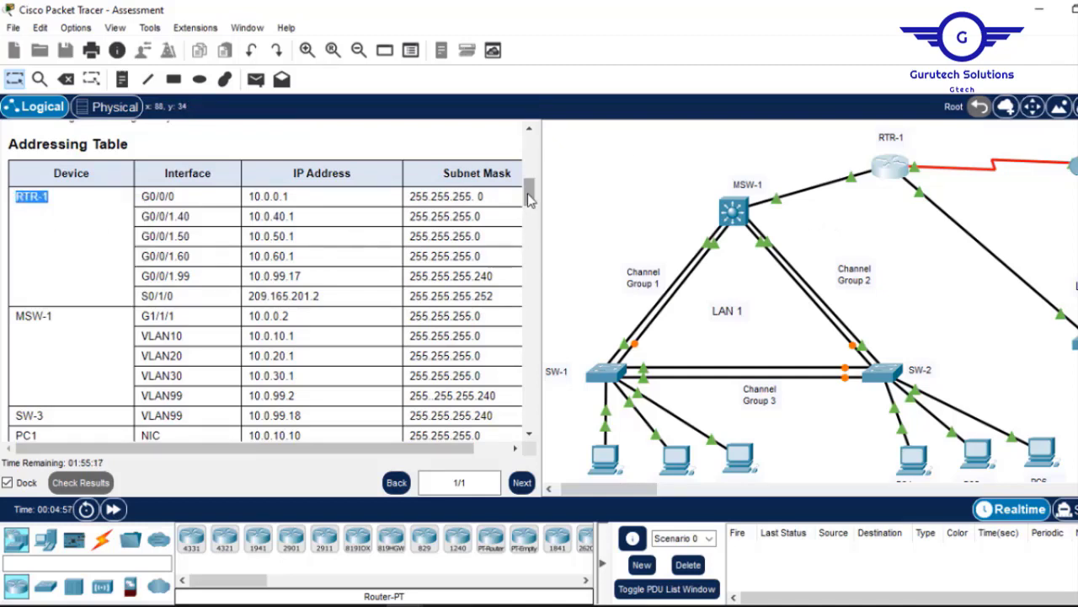
left_click_drag(528, 193, 529, 263)
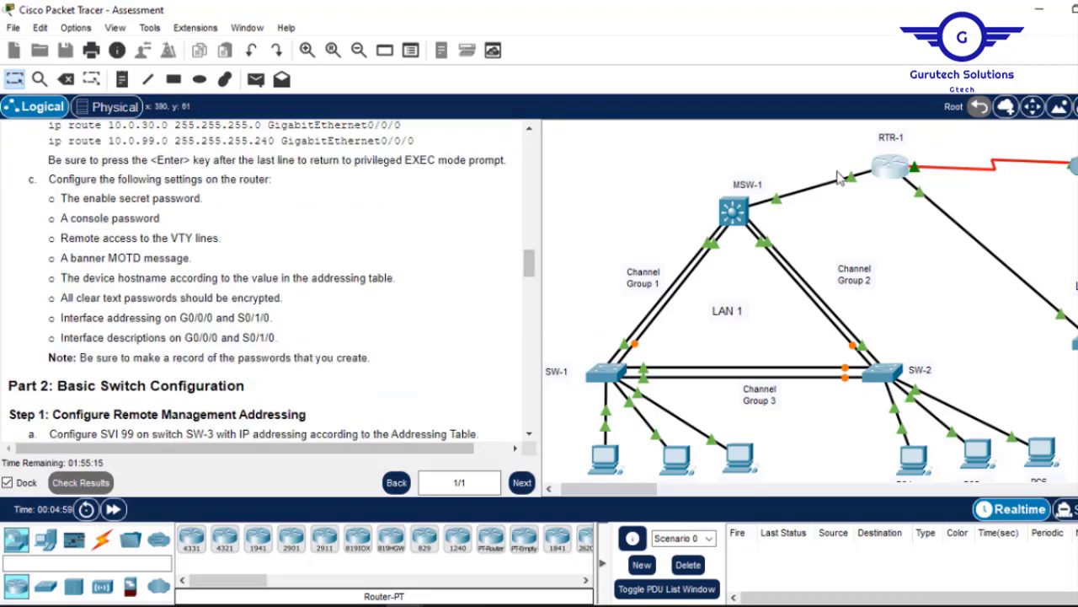
left_click(891, 166)
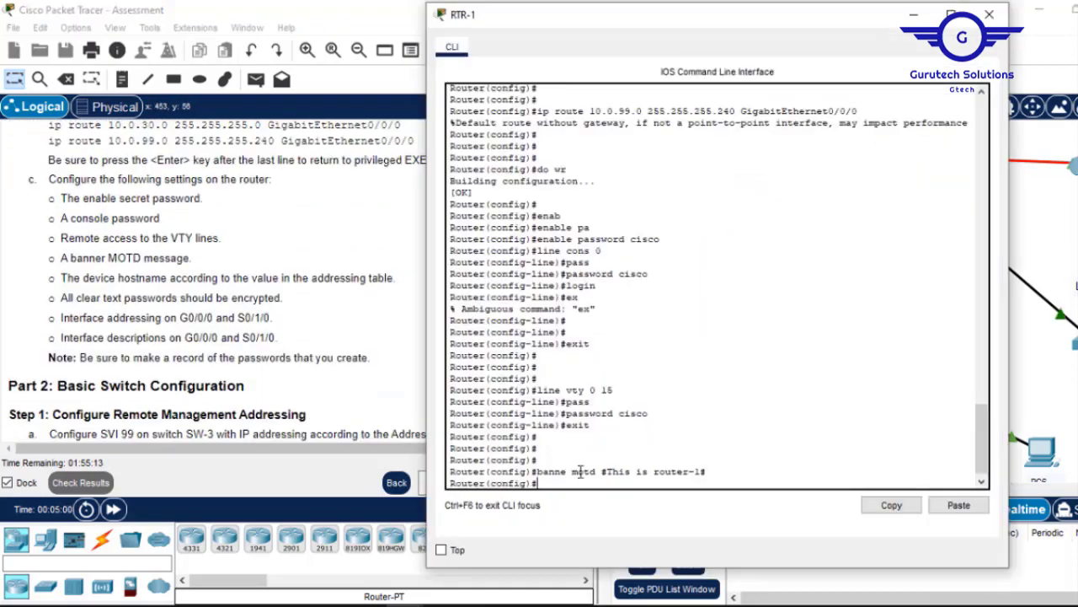
Set the router's hostname to RTR-1 using the copied name.
type("host")
key("Tab")
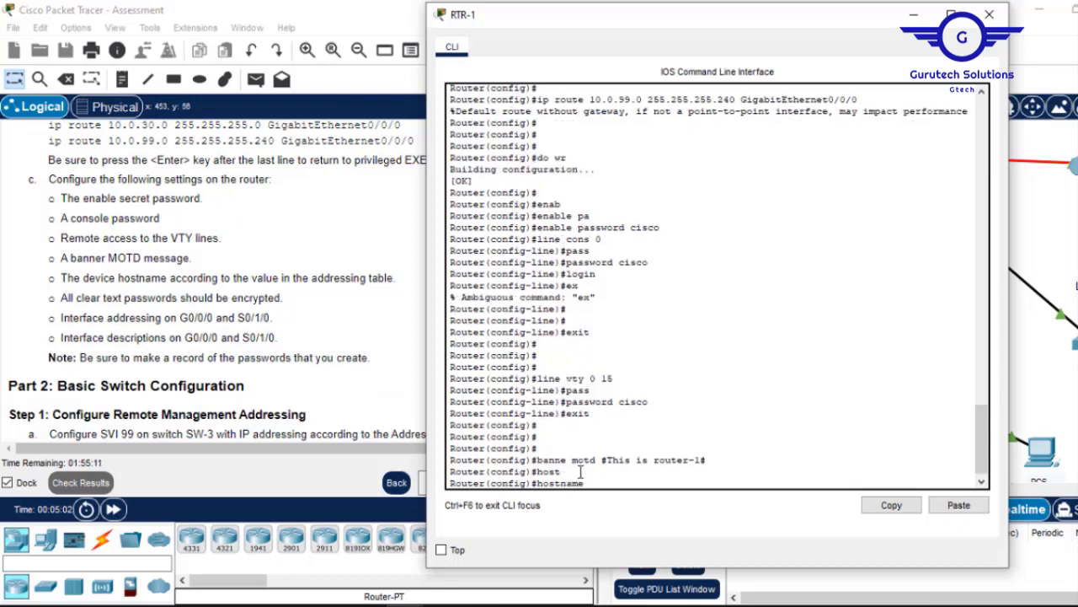
left_click(961, 508)
key("Return")
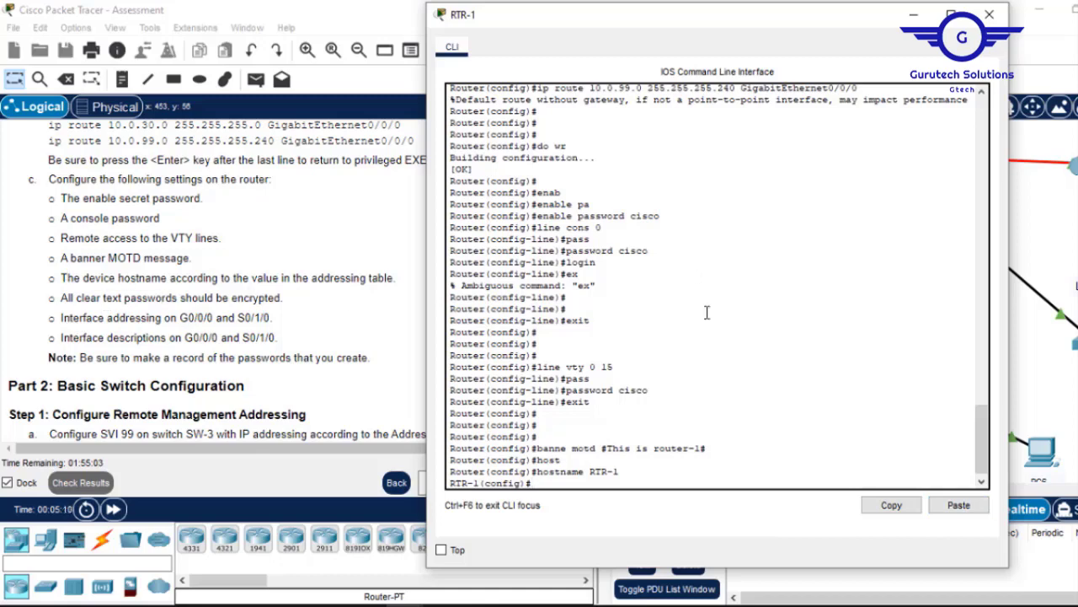
Enable service password-encryption.
key("Return")
key("Return")
type("servic")
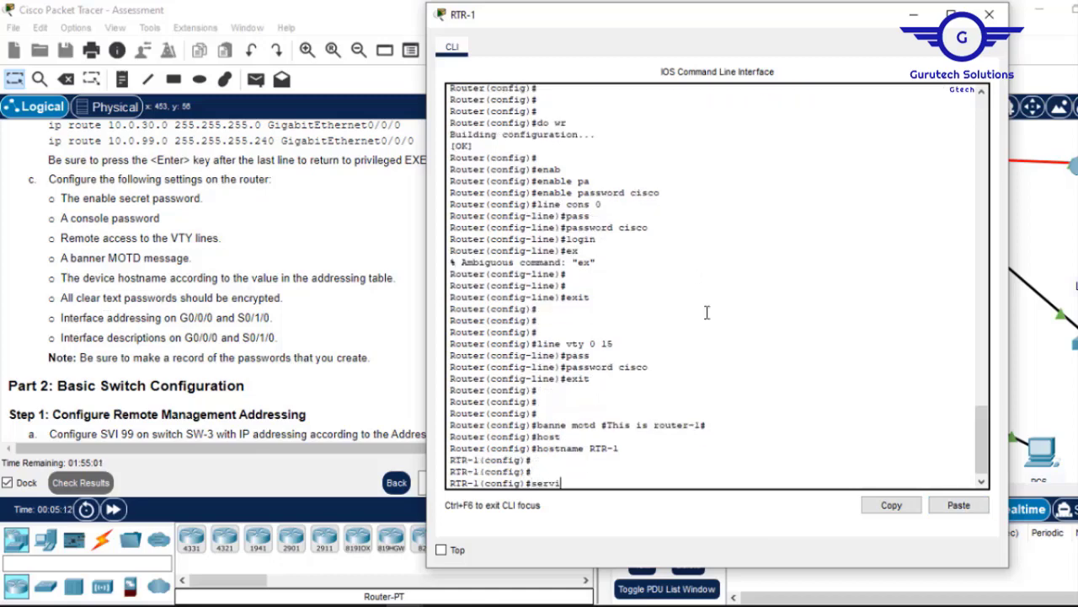
key("Tab")
type("p")
key("Tab")
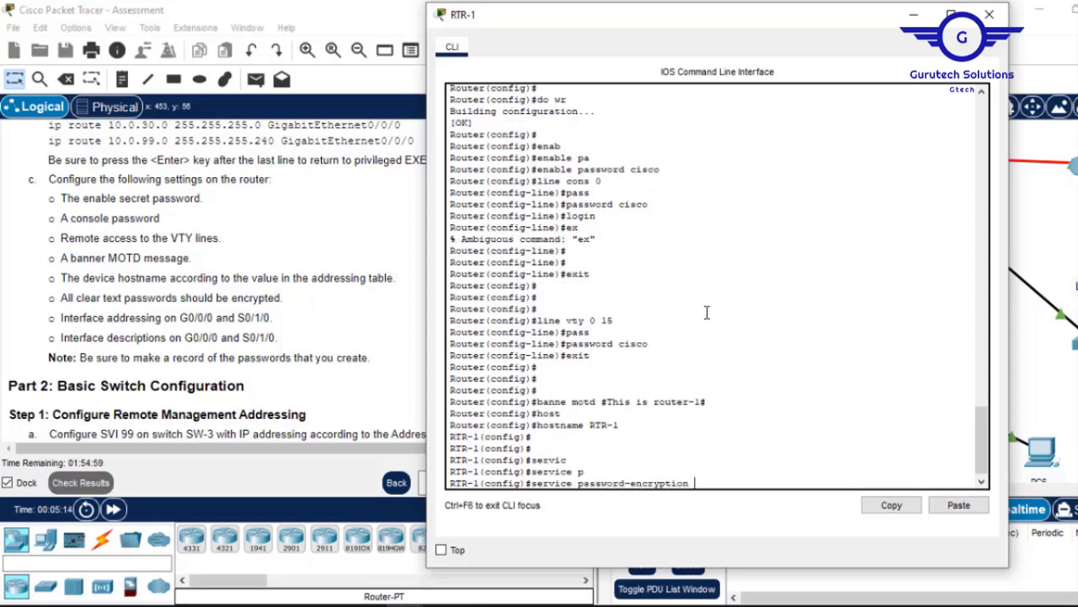
key("Return")
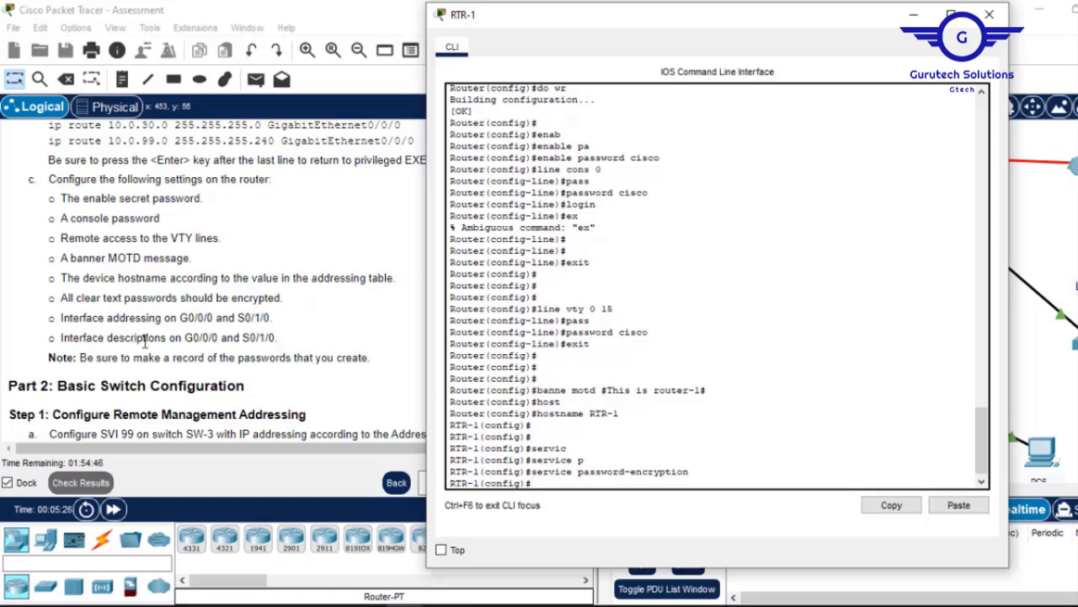
Copy the interface name G0/0/0 from the instructions.
left_click(215, 318)
left_click_drag(215, 318, 180, 318)
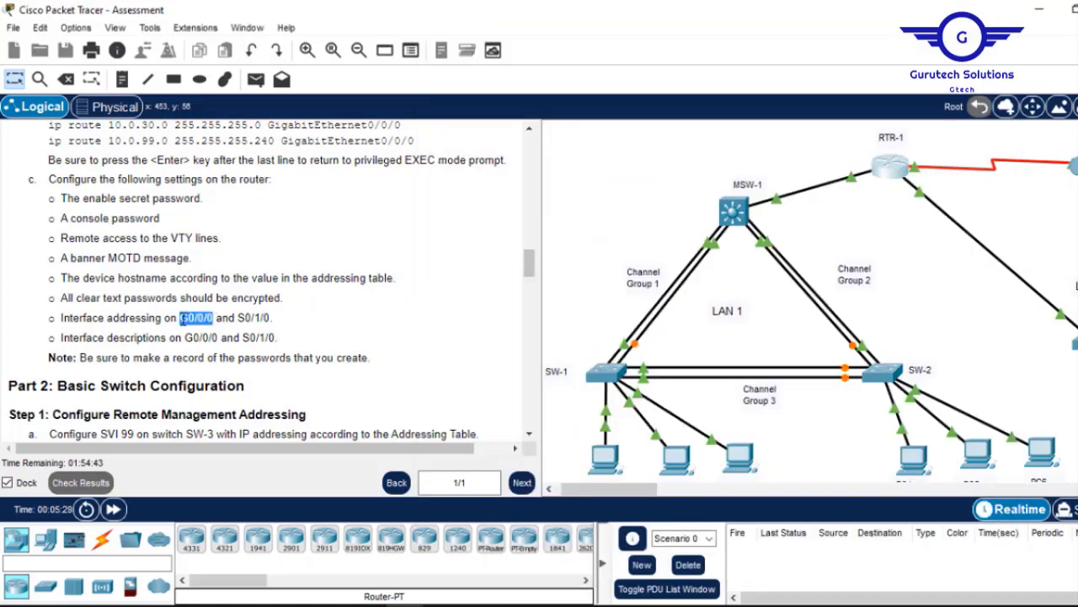
left_click(198, 318)
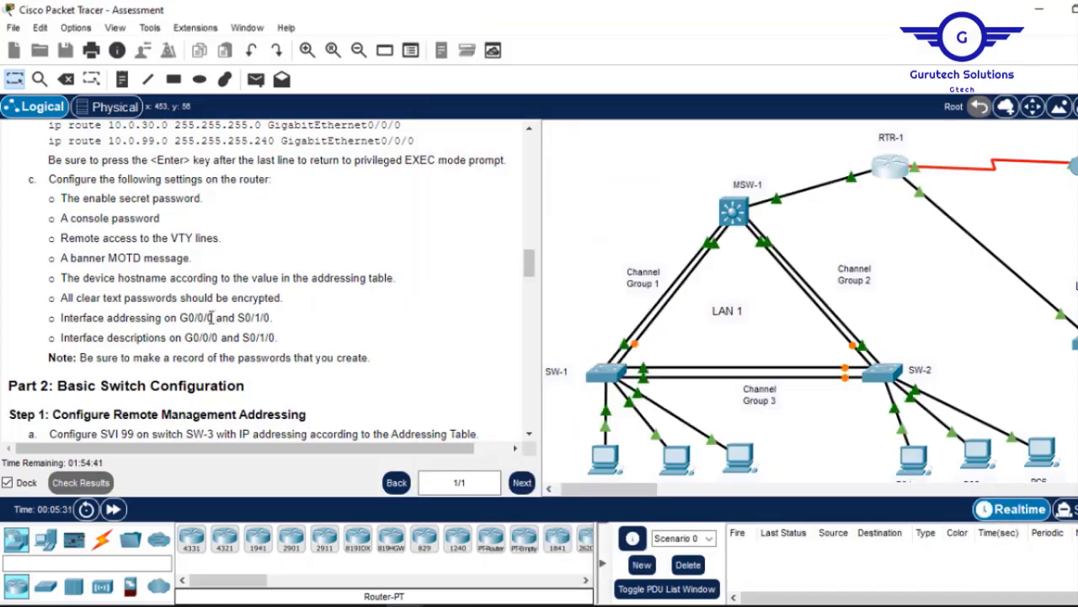
left_click_drag(216, 318, 180, 318)
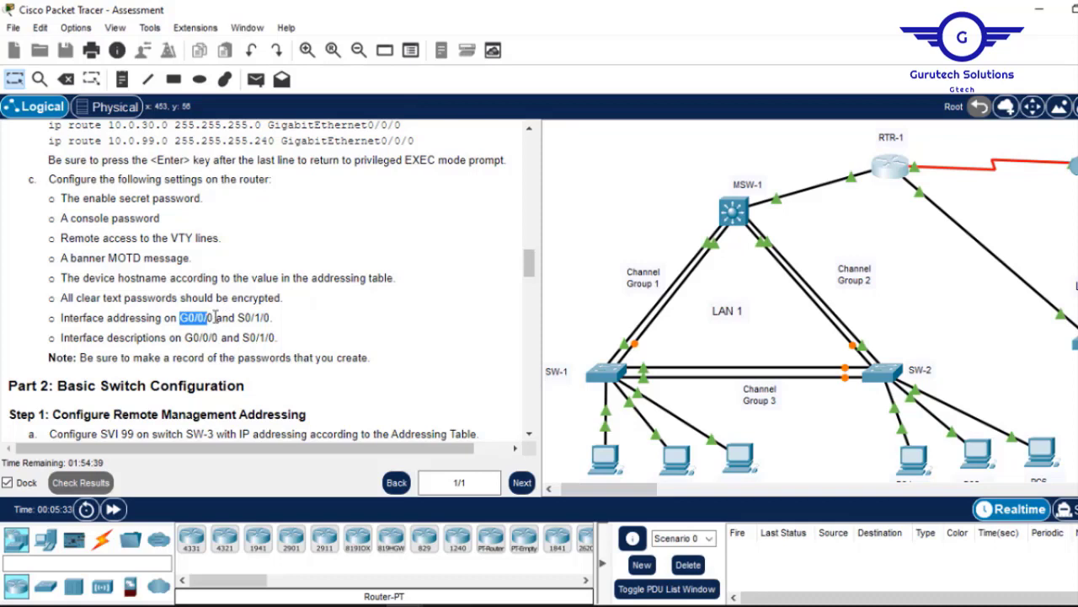
left_click(216, 318)
left_click_drag(215, 318, 180, 318)
left_click(180, 318)
left_click_drag(216, 317, 179, 317)
right_click(182, 318)
left_click(211, 325)
Enter 'int G0/0/0' at RTR-1's command prompt.
left_click(891, 168)
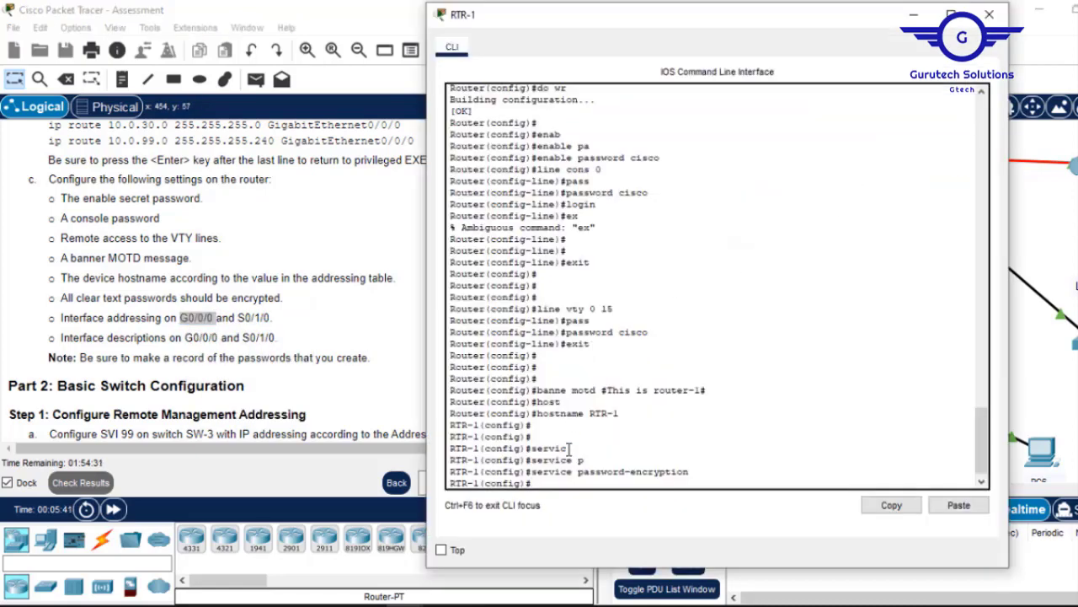
key("Return")
key("Return")
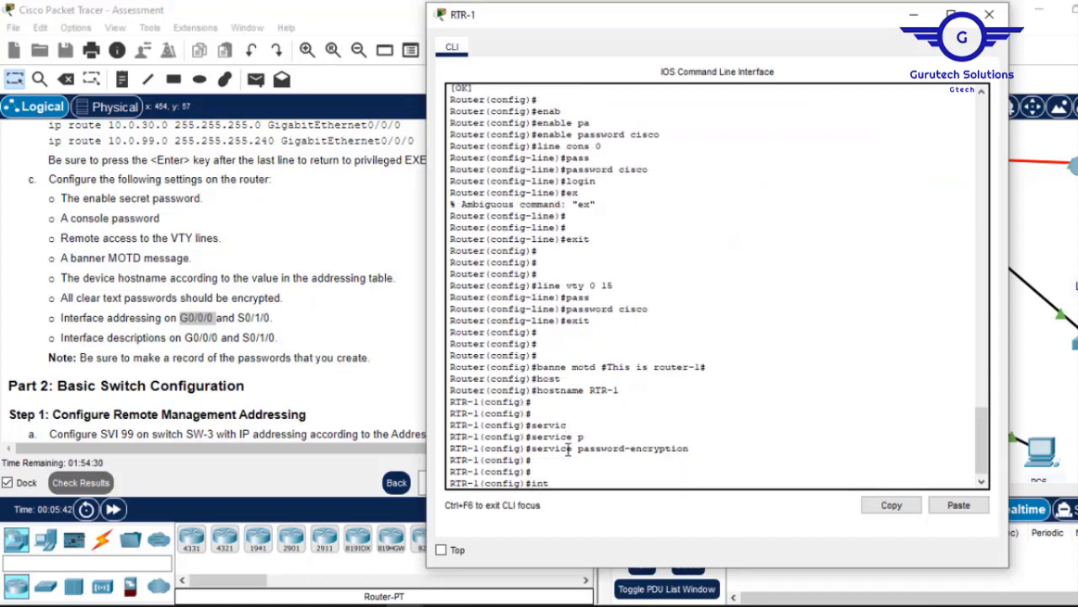
type("int")
right_click(567, 449)
left_click(615, 483)
Copy RTR-1's address 10.0.0.1 from the Addressing Table.
left_click(376, 203)
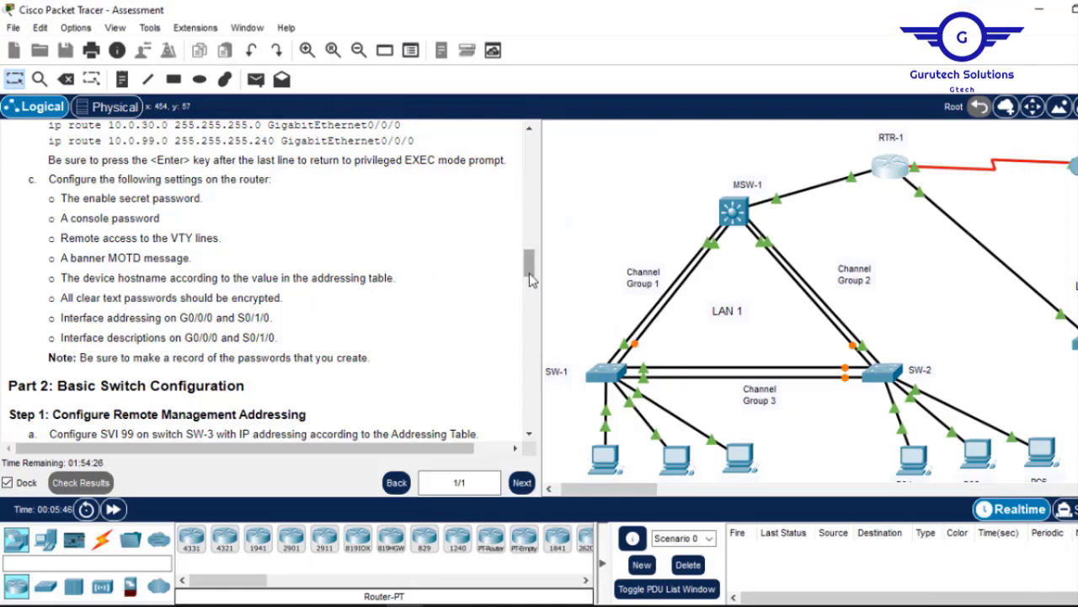
left_click_drag(531, 281, 531, 211)
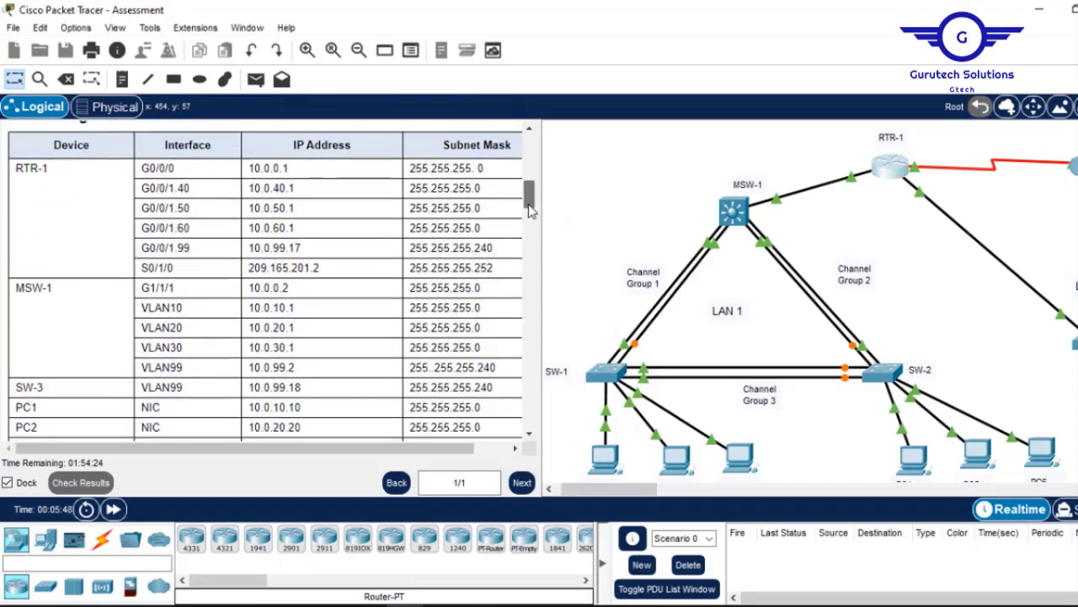
double_click(262, 170)
left_click_drag(263, 170, 255, 173)
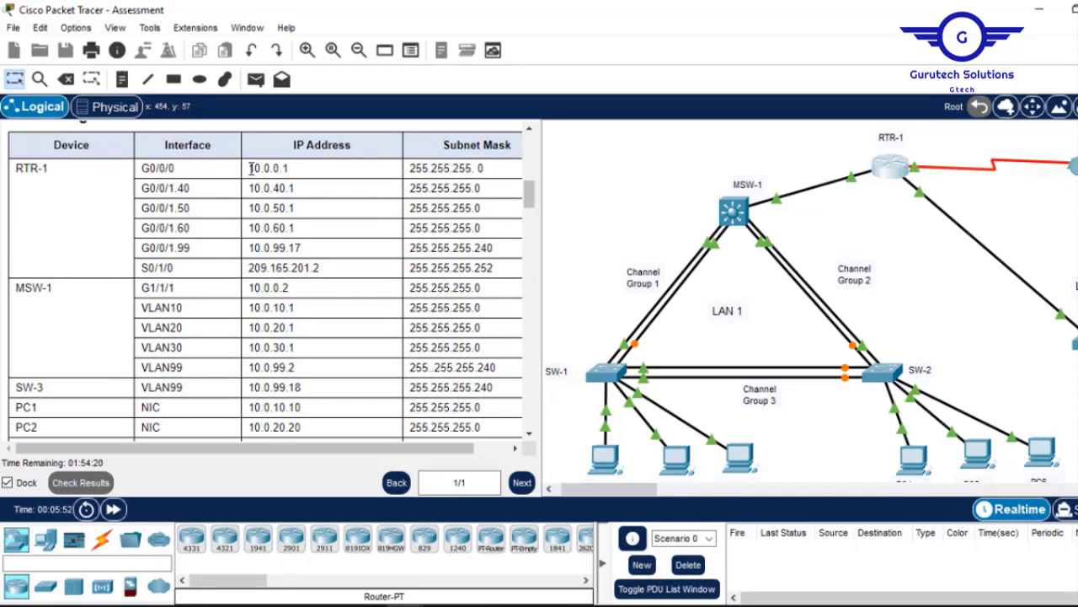
double_click(255, 171)
right_click(289, 168)
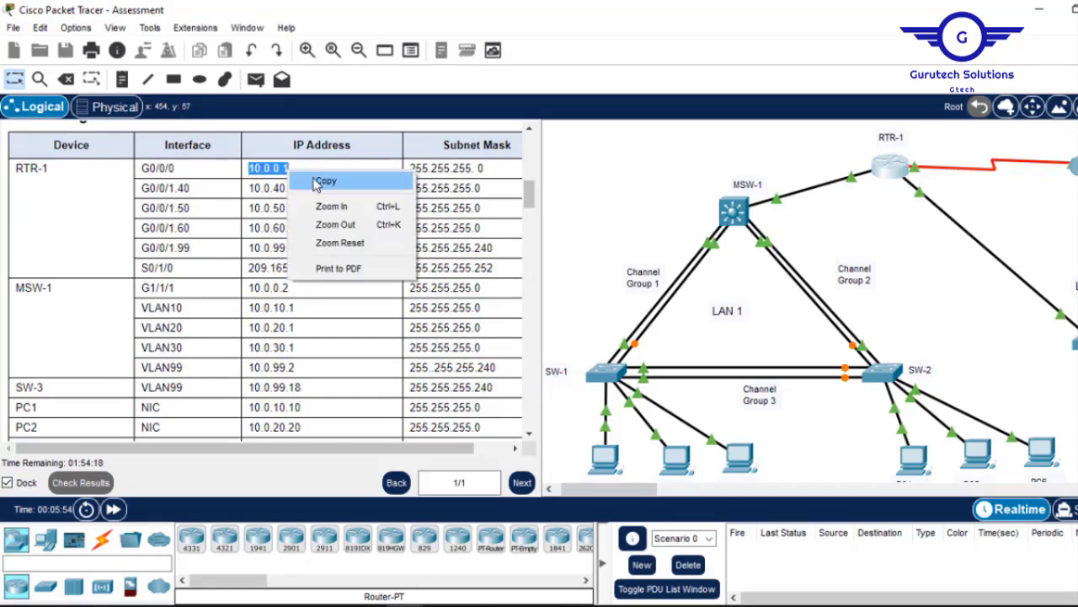
left_click(316, 179)
left_click(900, 171)
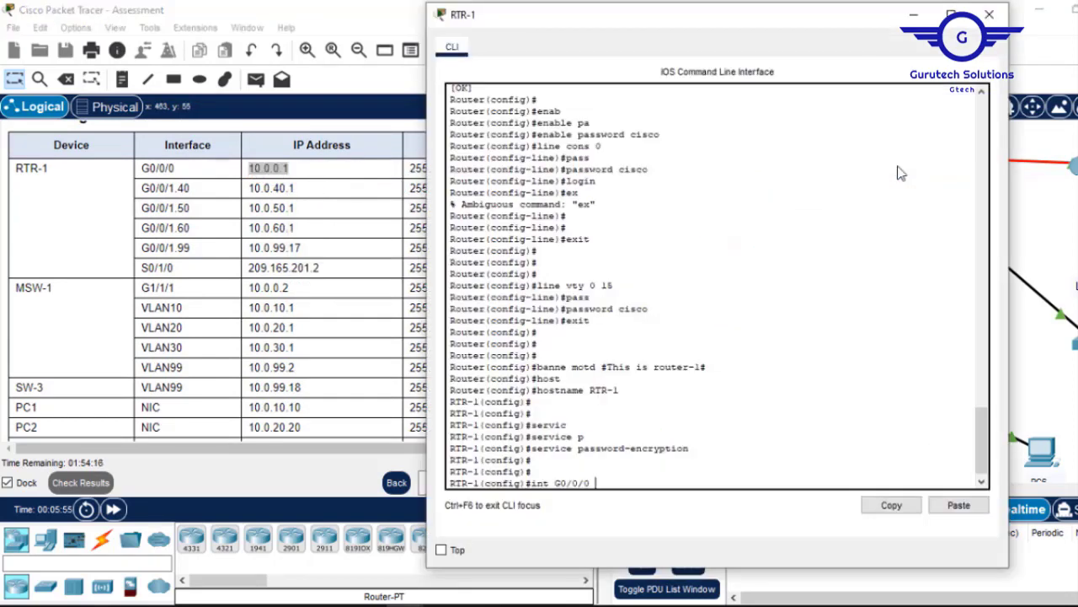
Assign 10.0.0.1 255.255.255.0 to RTR-1's G0/0/0, then exit to global configuration.
key("Return")
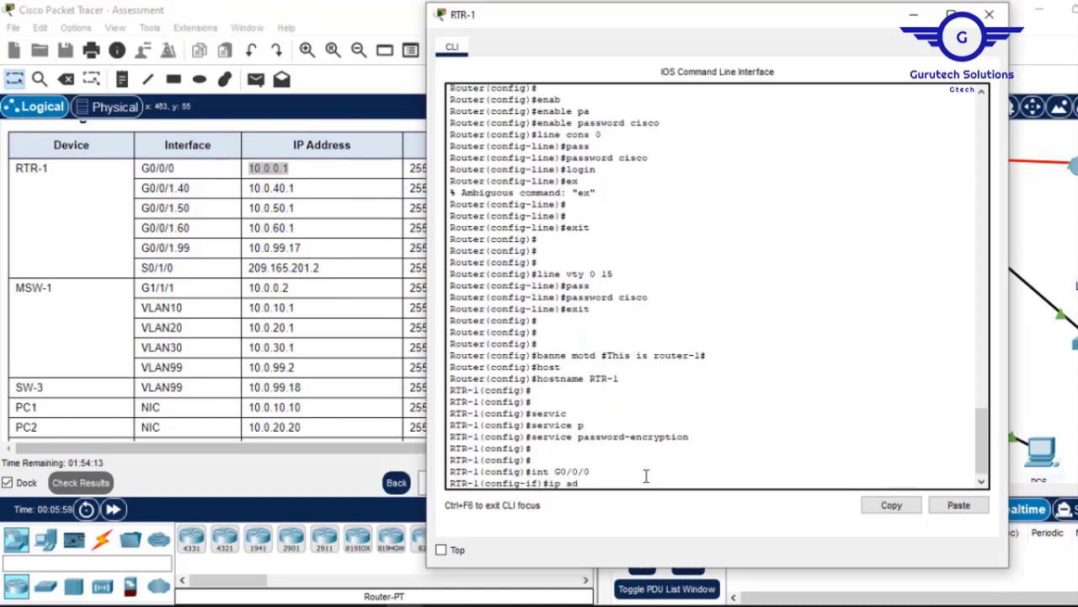
left_click(958, 505)
left_click_drag(640, 15, 586, 61)
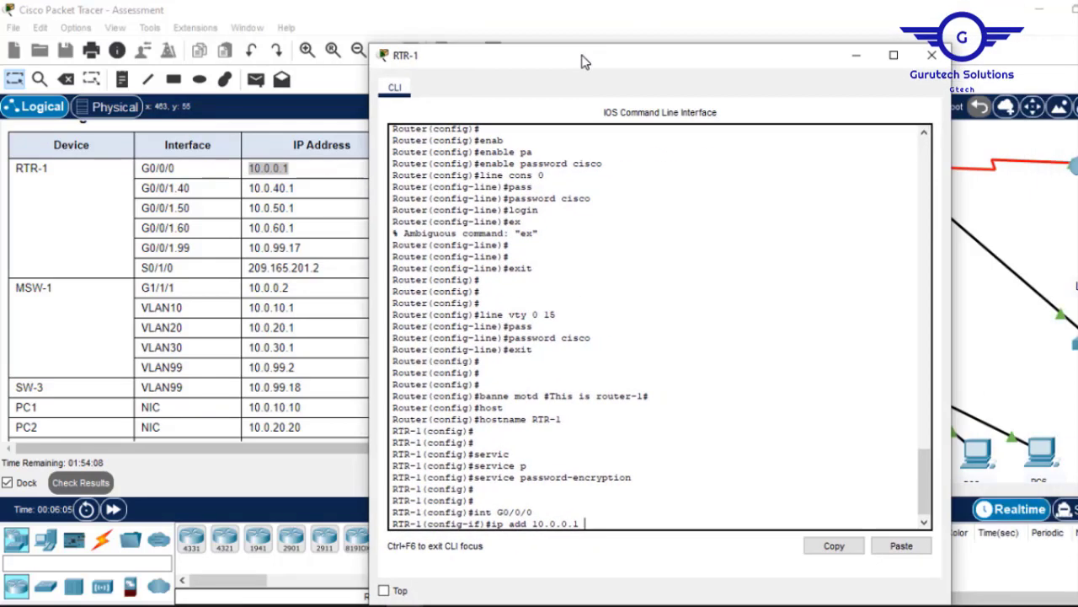
type("255.255.255.0")
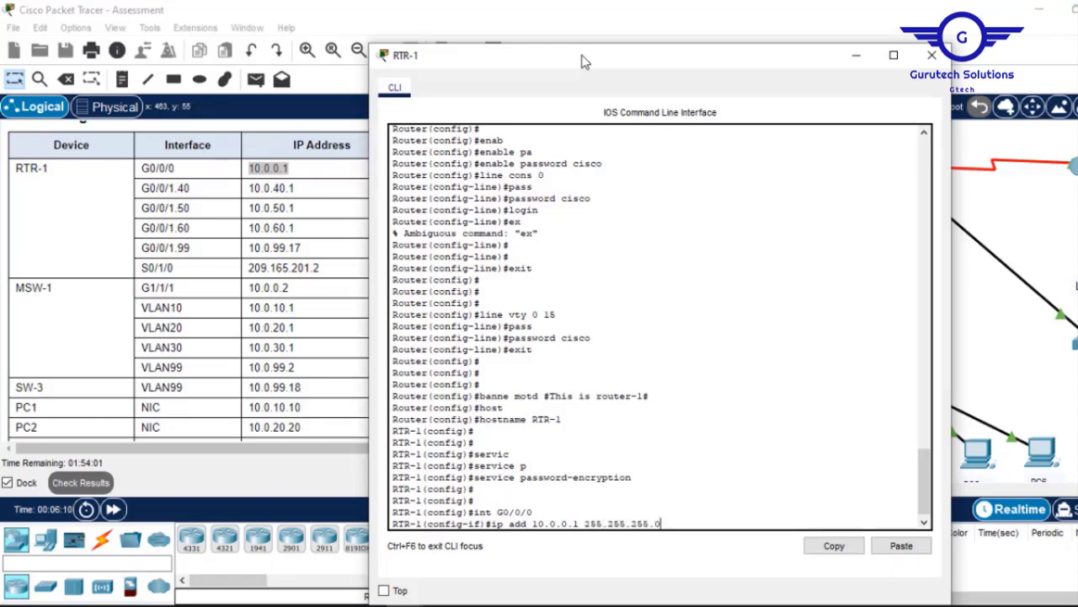
key("Return")
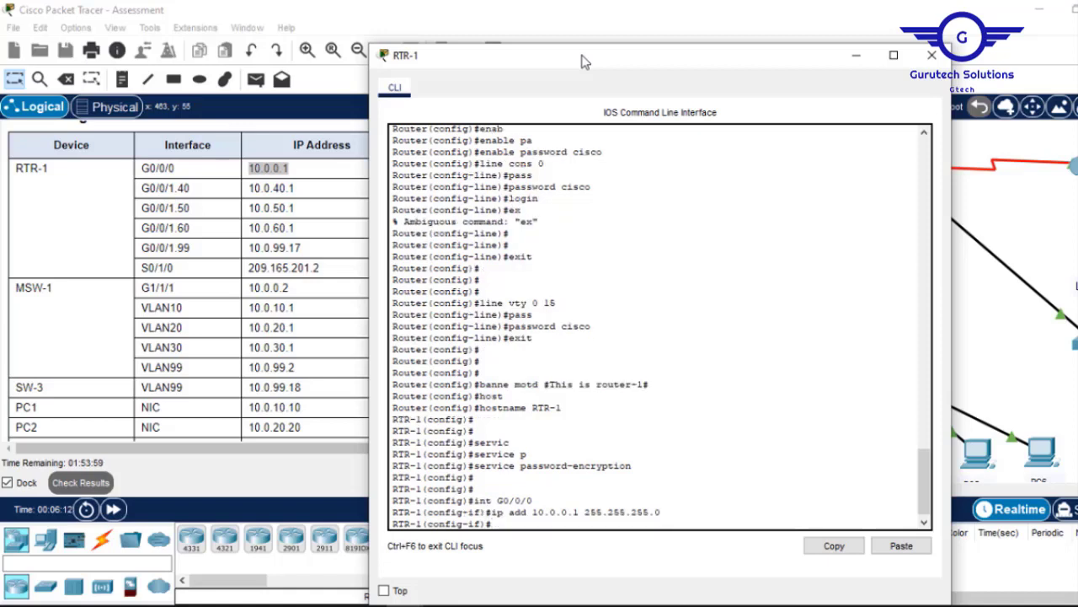
type("exit")
key("Return")
key("Return")
key("Return")
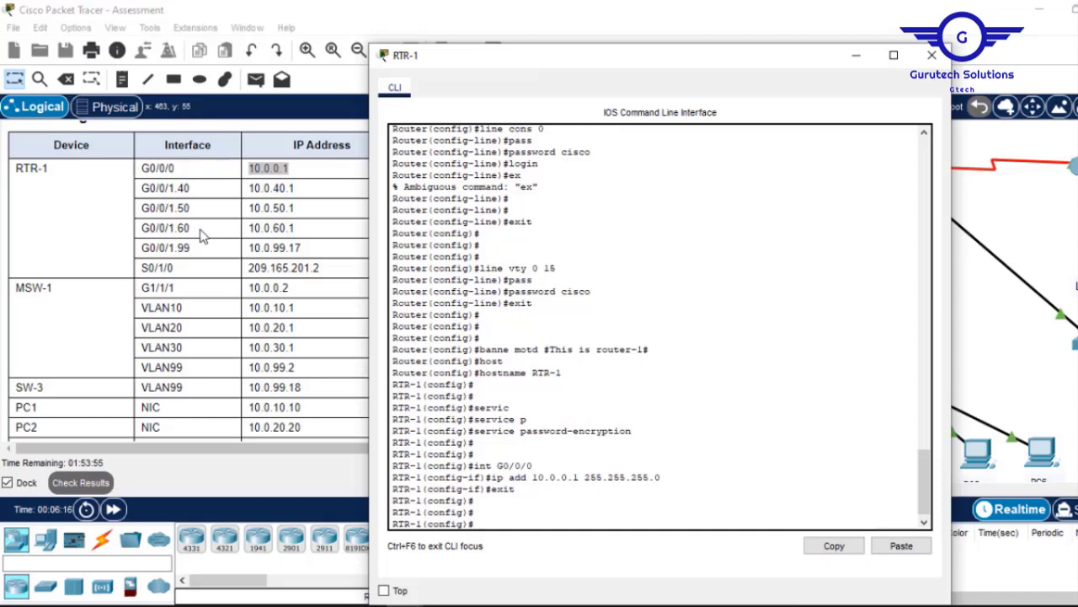
Enter RTR-1's S0/1/0 interface configuration, using the name copied from the addressing table.
left_click(177, 274)
left_click_drag(177, 269, 142, 268)
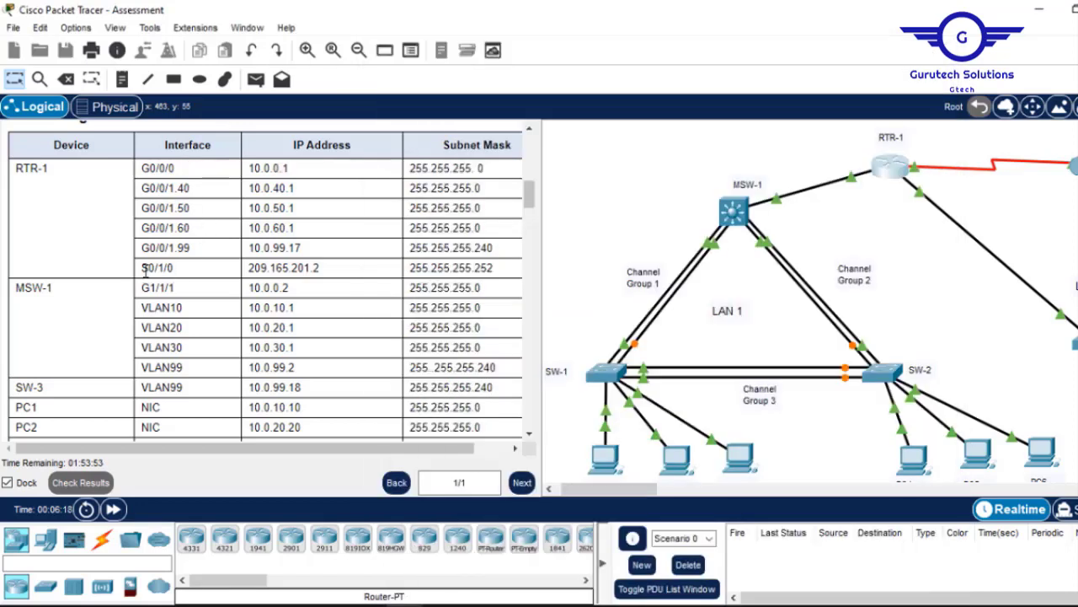
right_click(141, 274)
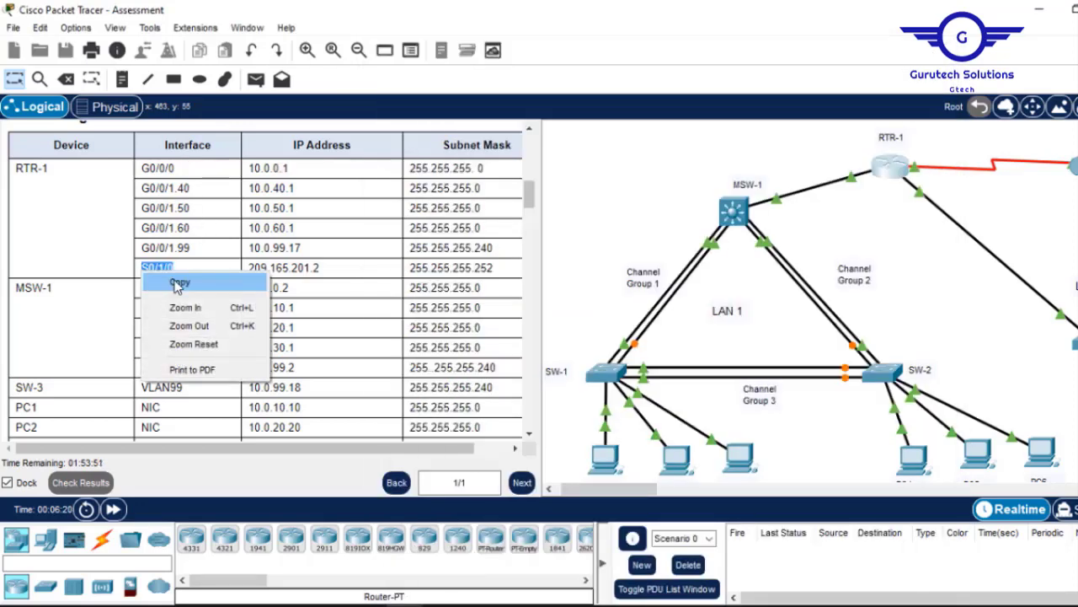
left_click(177, 283)
left_click(894, 166)
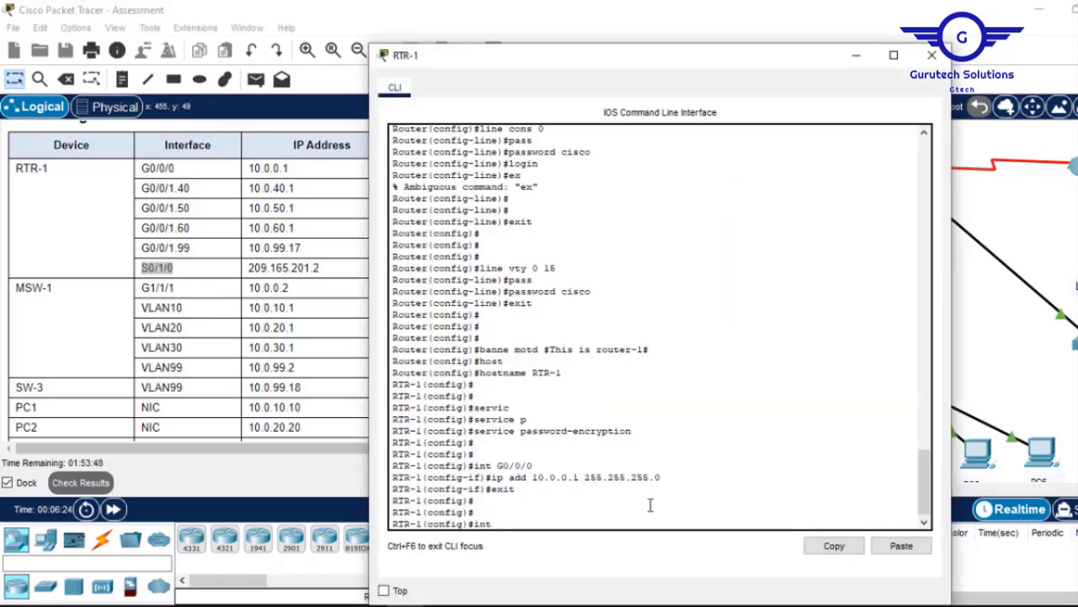
left_click(900, 545)
key("Return")
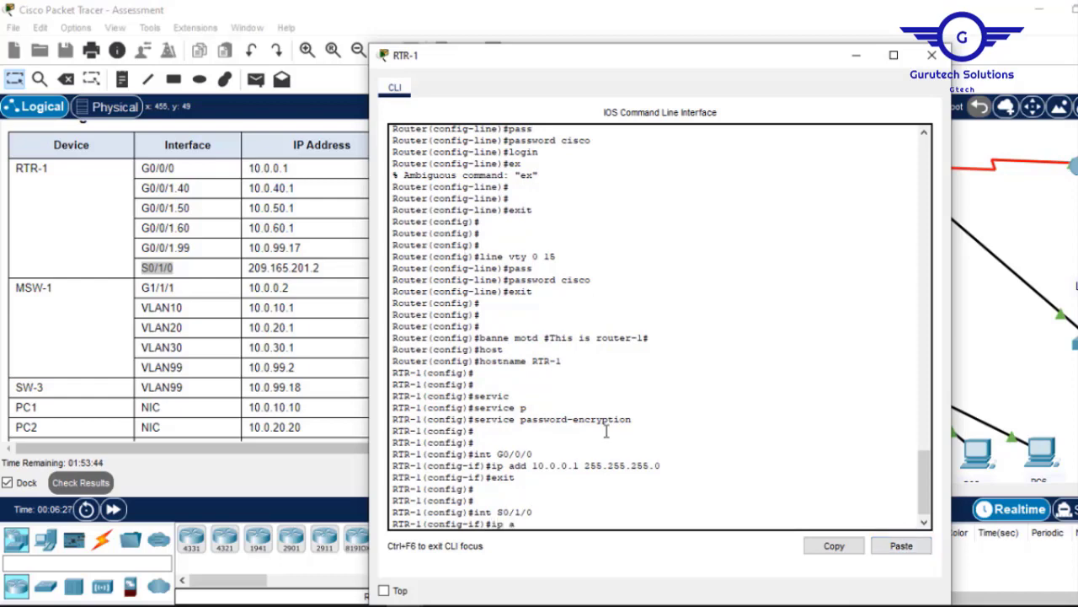
Begin S0/1/0's ip address command with 209.165.201.2 copied from the addressing table.
type("ip add")
left_click(856, 55)
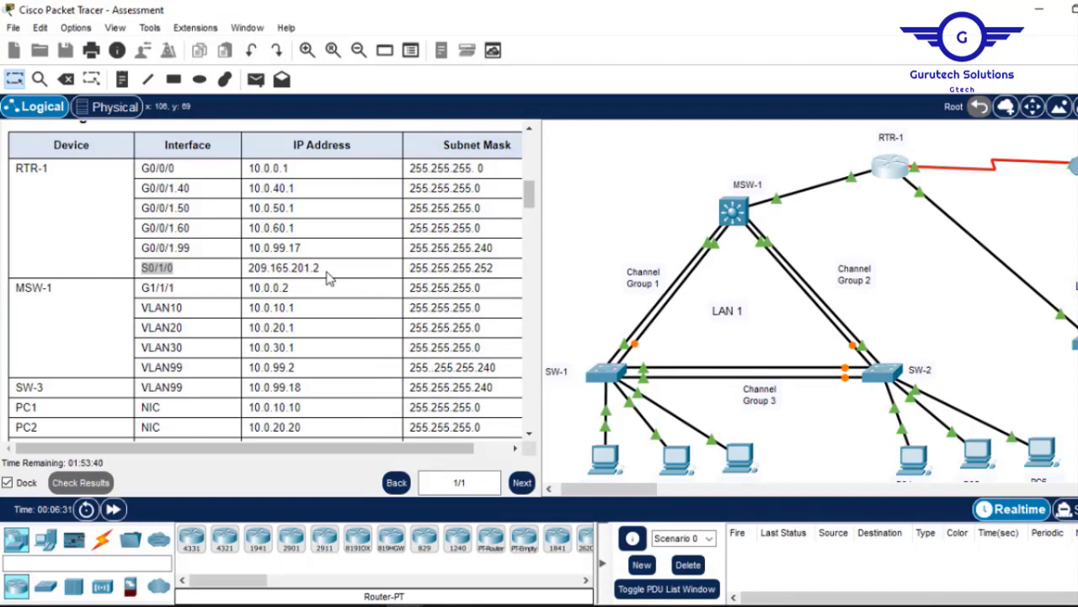
left_click_drag(327, 278, 249, 275)
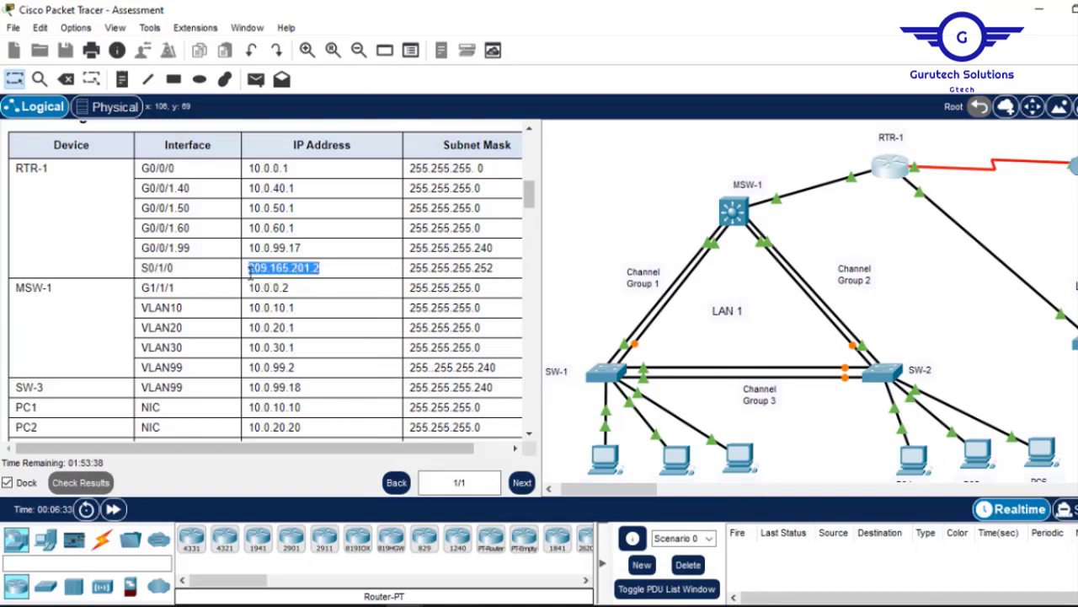
right_click(249, 275)
left_click(285, 282)
left_click(895, 170)
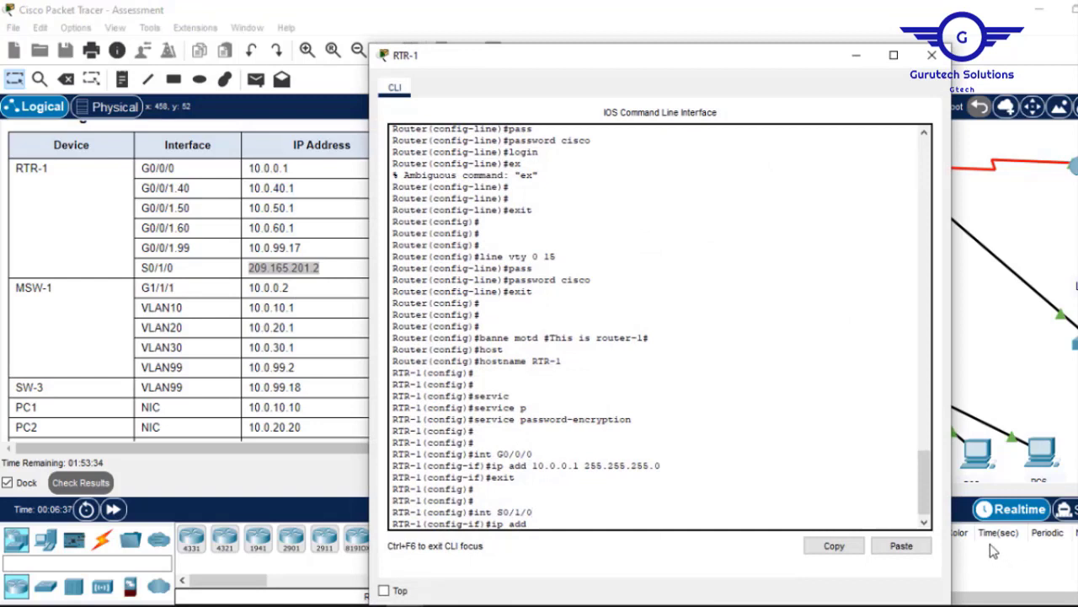
left_click(902, 545)
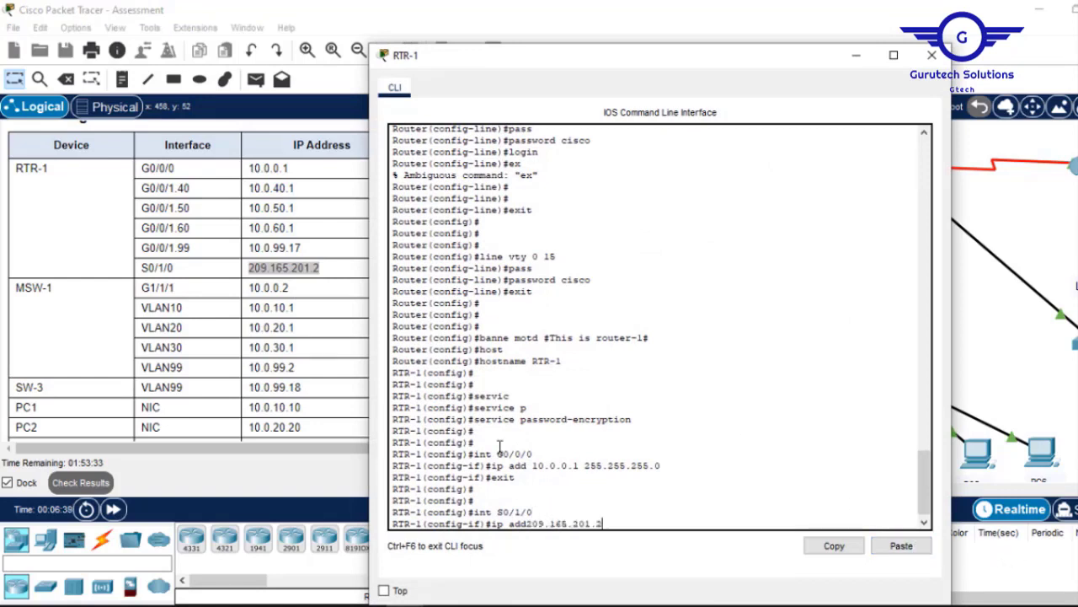
key("Left")
key("Left")
key("Left")
key("Left")
key("Left")
key("Left")
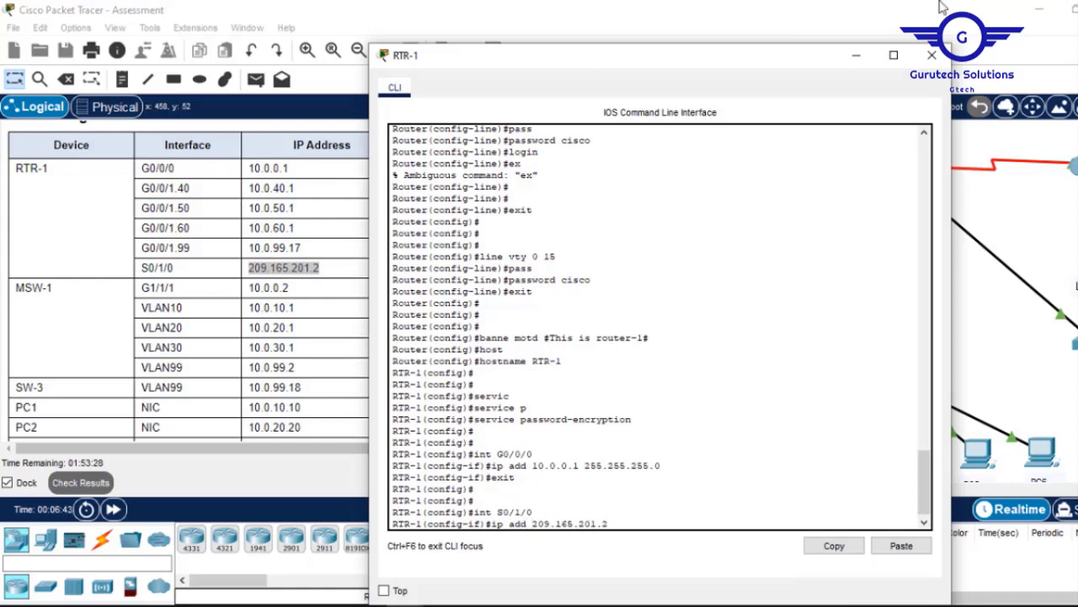
Append mask 255.255.255.252 from the table, apply the address, and exit interface mode.
left_click(855, 55)
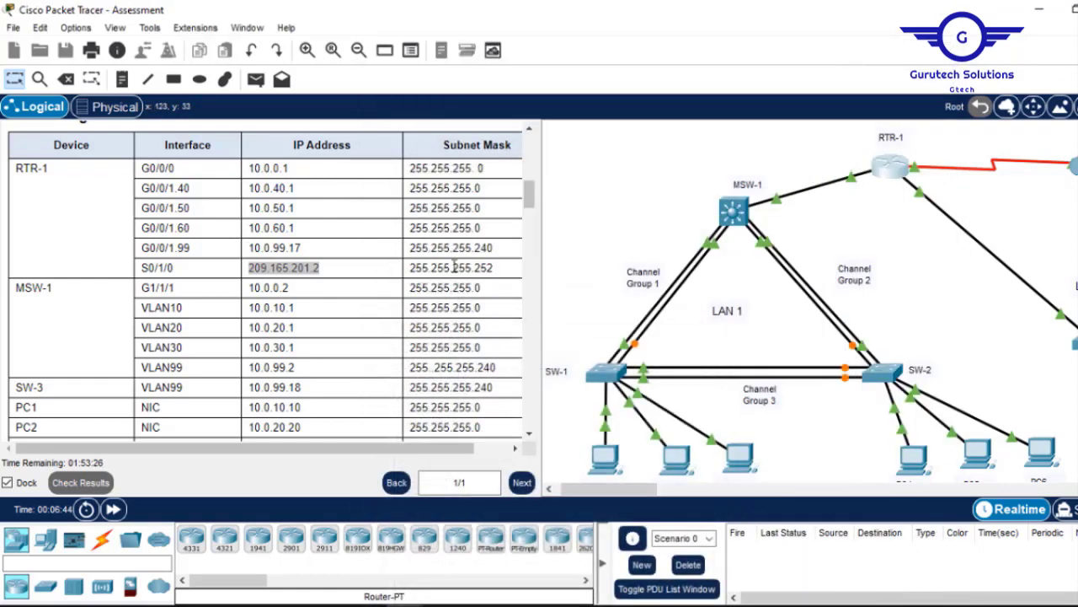
left_click_drag(493, 268, 413, 267)
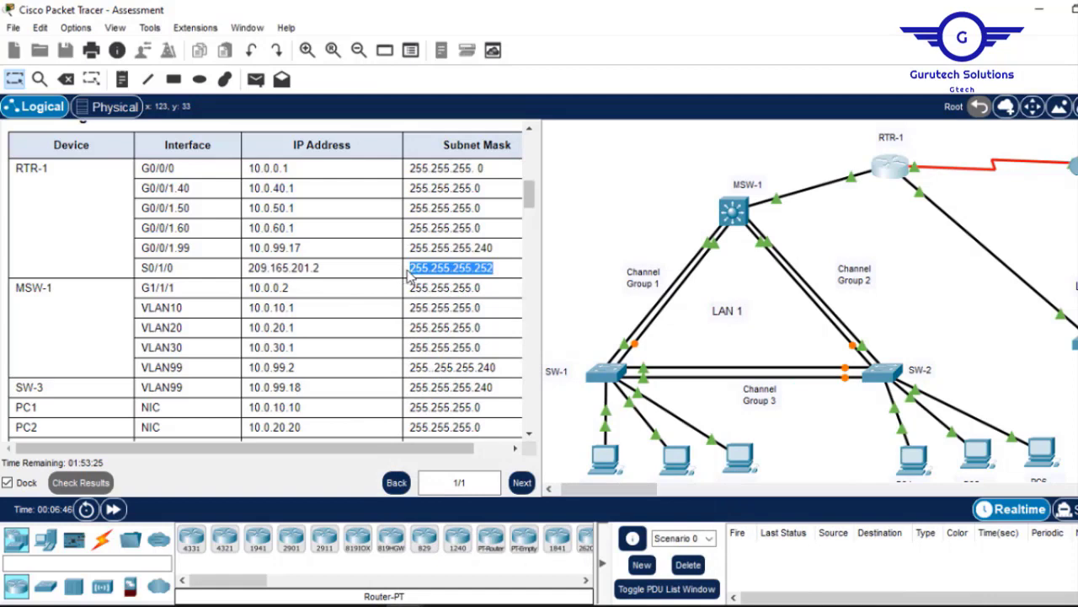
right_click(413, 272)
left_click(446, 283)
left_click(891, 178)
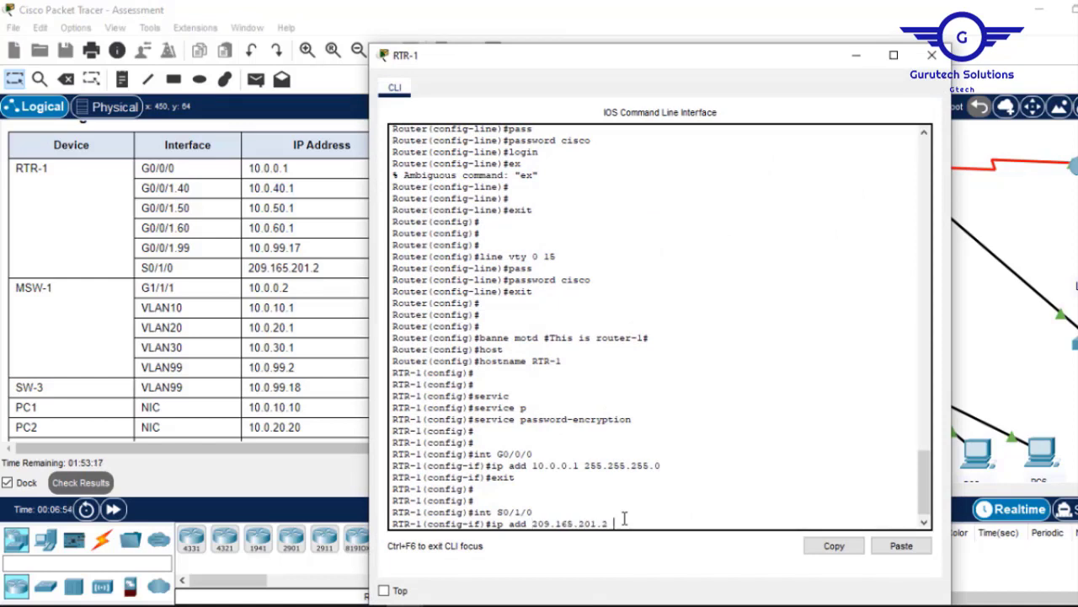
left_click(902, 546)
key("Return")
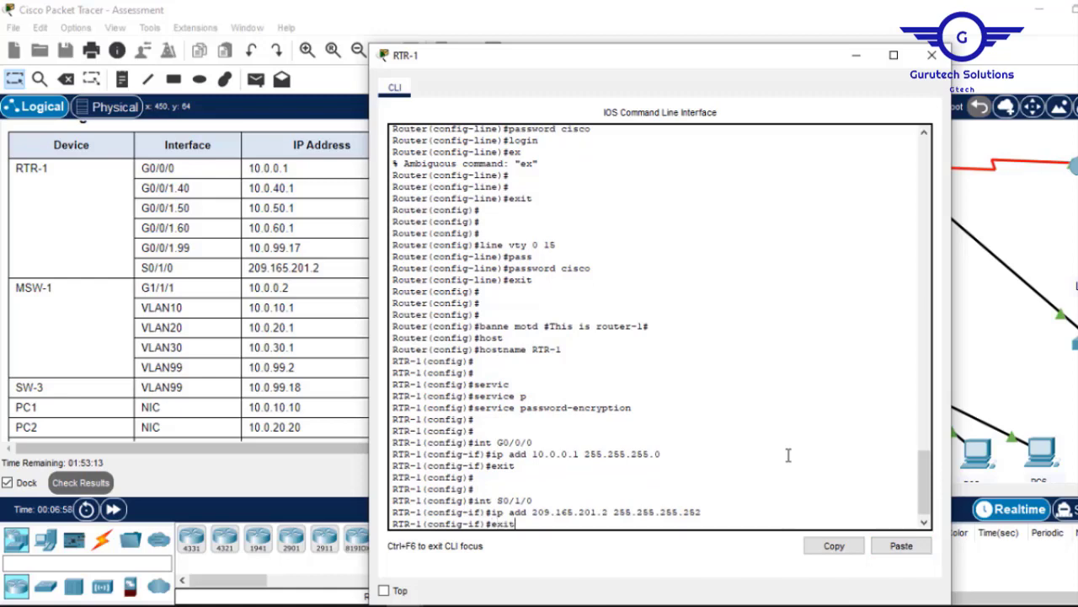
type("exit")
key("Return")
key("Return")
key("Return")
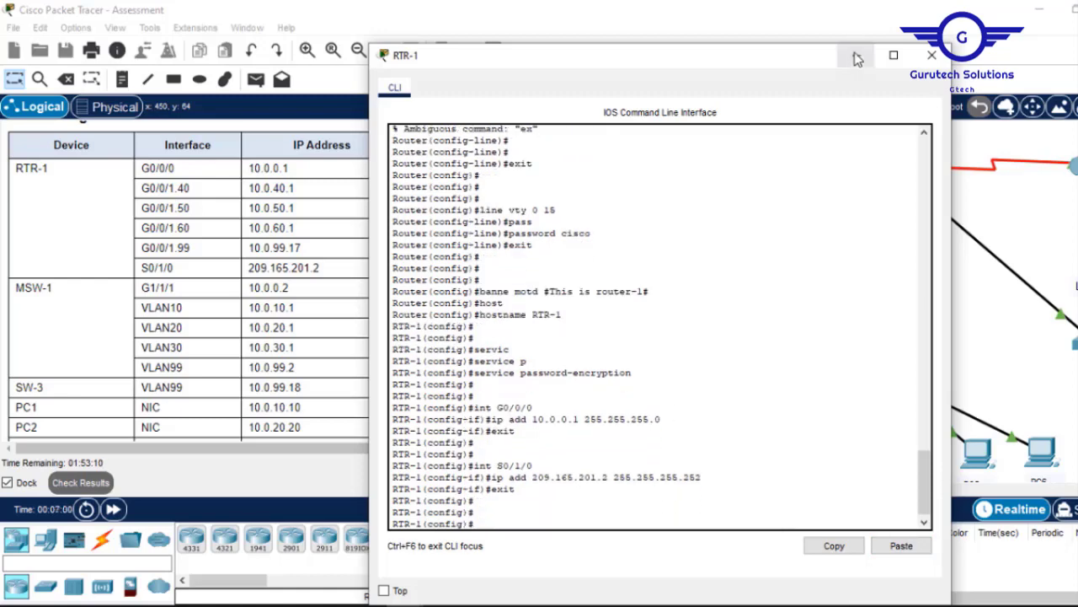
Give RTR-1's G0/0/0 a description stating it connects to MSW-1.
left_click(856, 57)
scroll(522, 287, "down", 5)
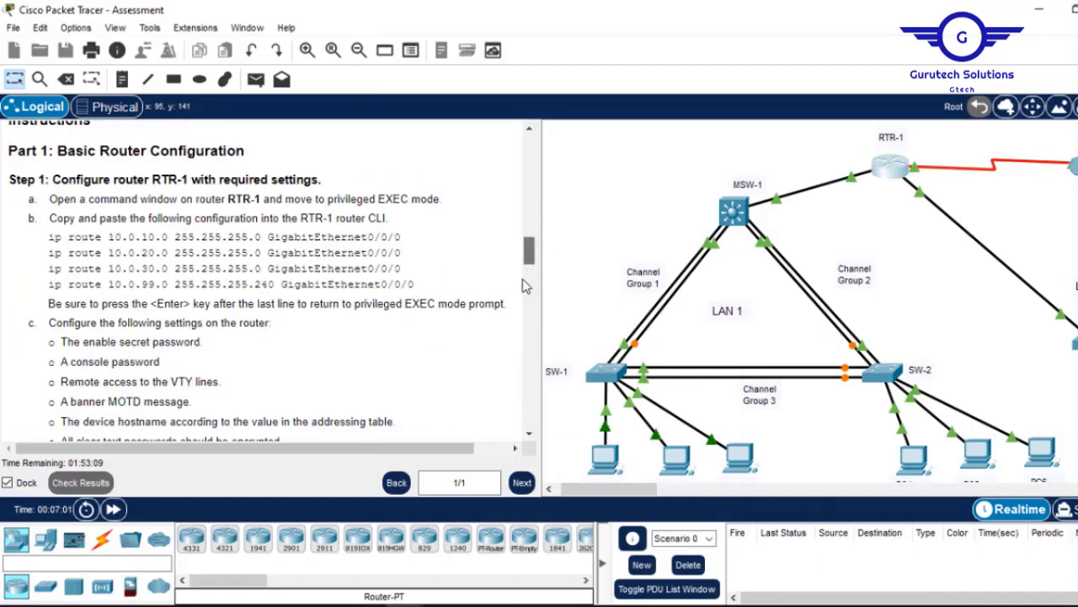
mouse_move(523, 279)
left_mouse_down()
mouse_move(524, 254)
mouse_move(528, 263)
left_mouse_up()
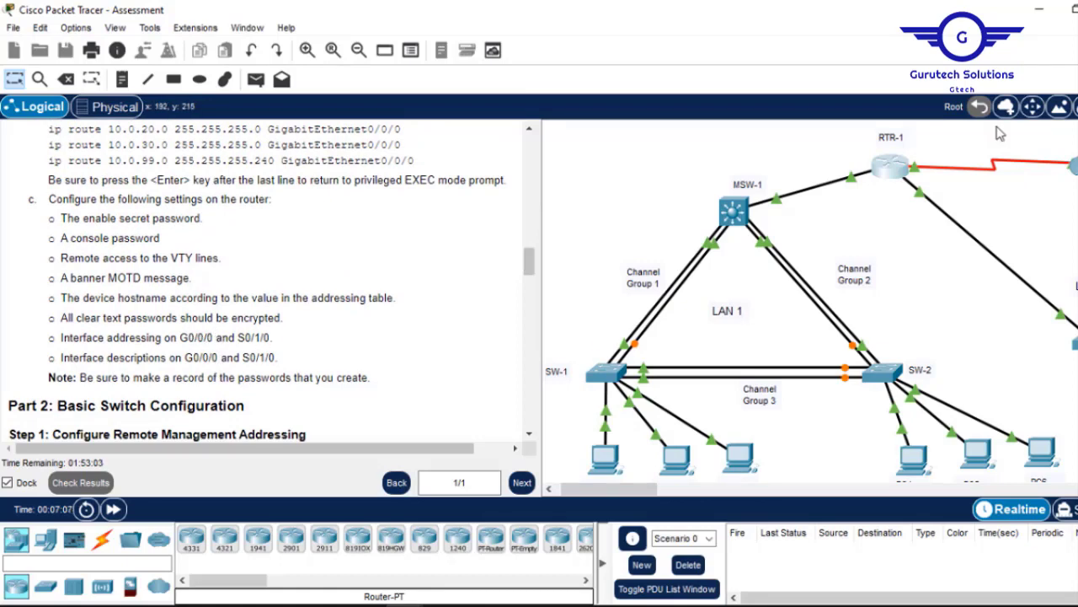
left_click(892, 169)
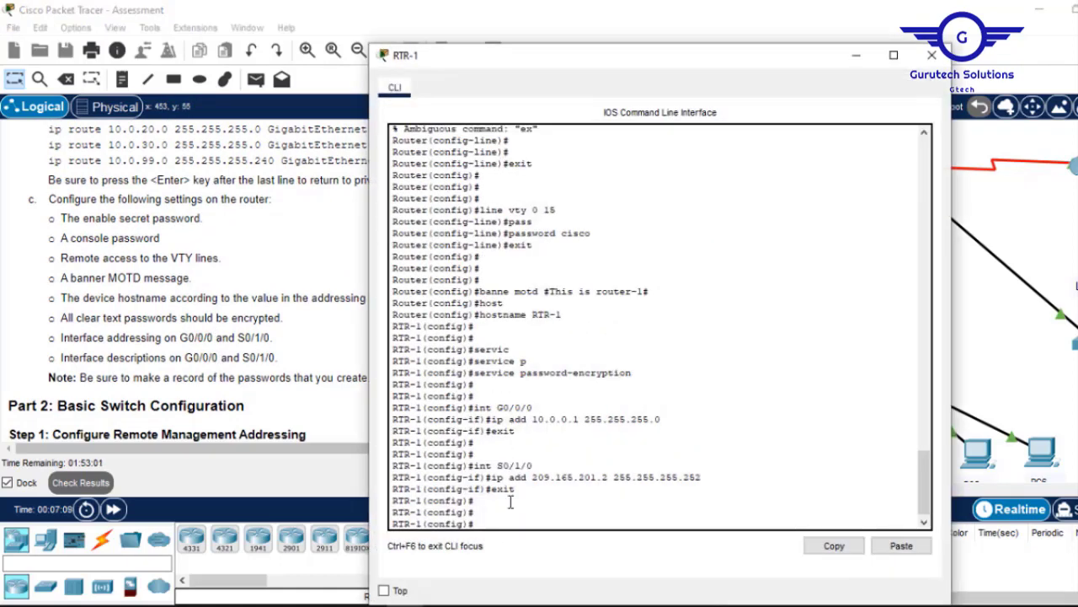
key("Up")
key("Up")
key("Up")
key("Up")
key("Up")
key("Up")
key("Return")
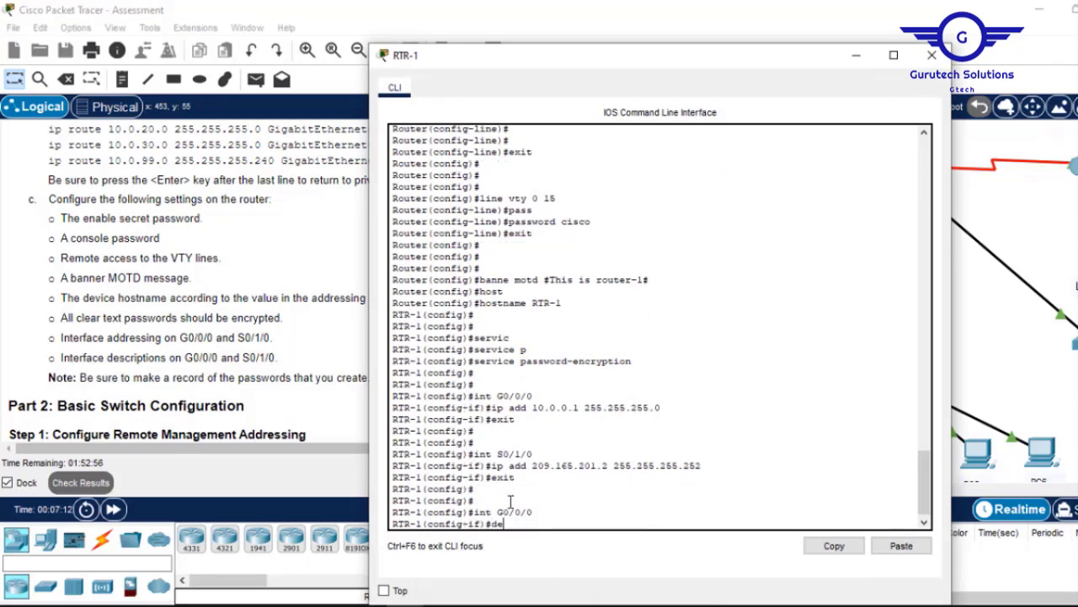
type("desc")
key("Tab")
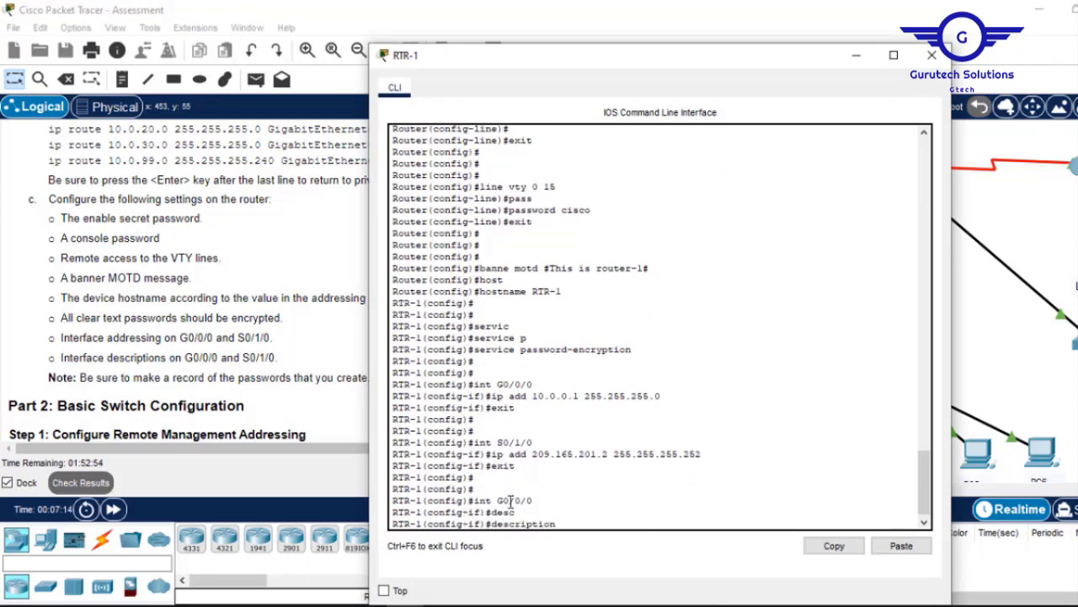
left_click(857, 59)
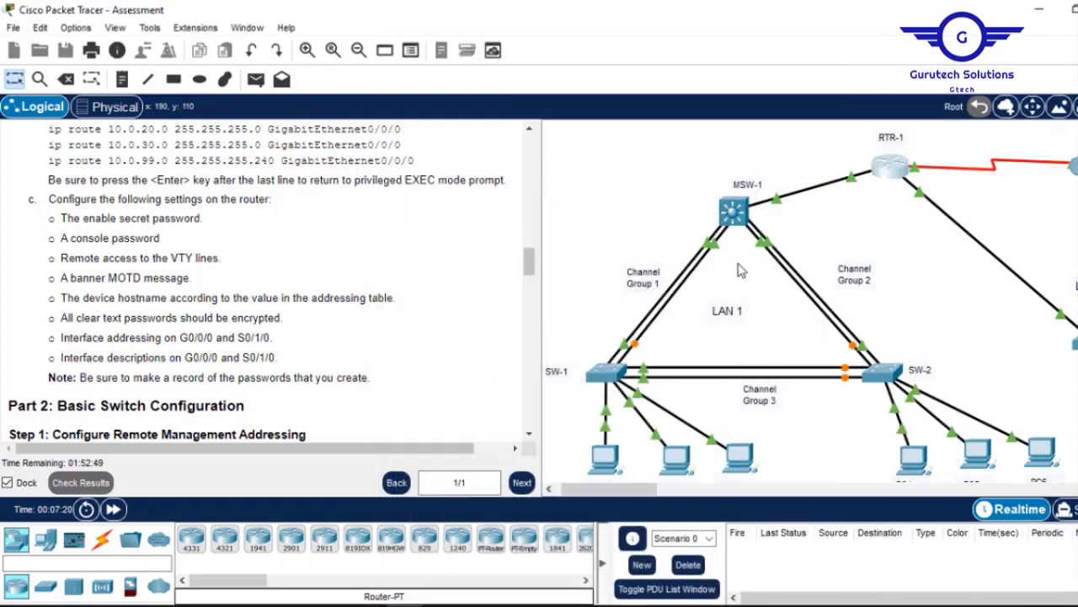
left_click(895, 168)
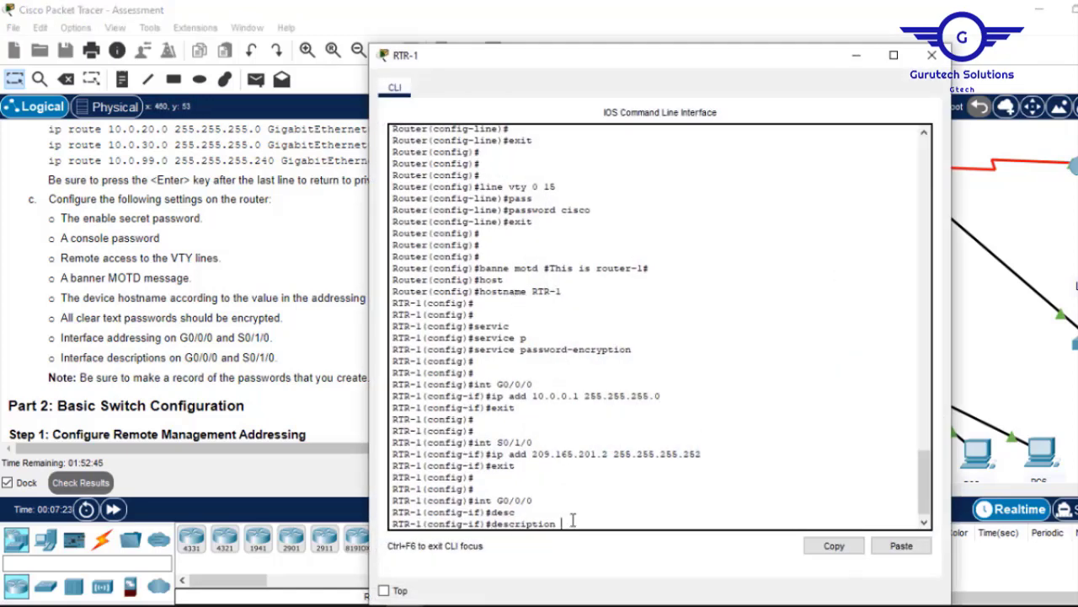
type("This interface connects to MSW-1")
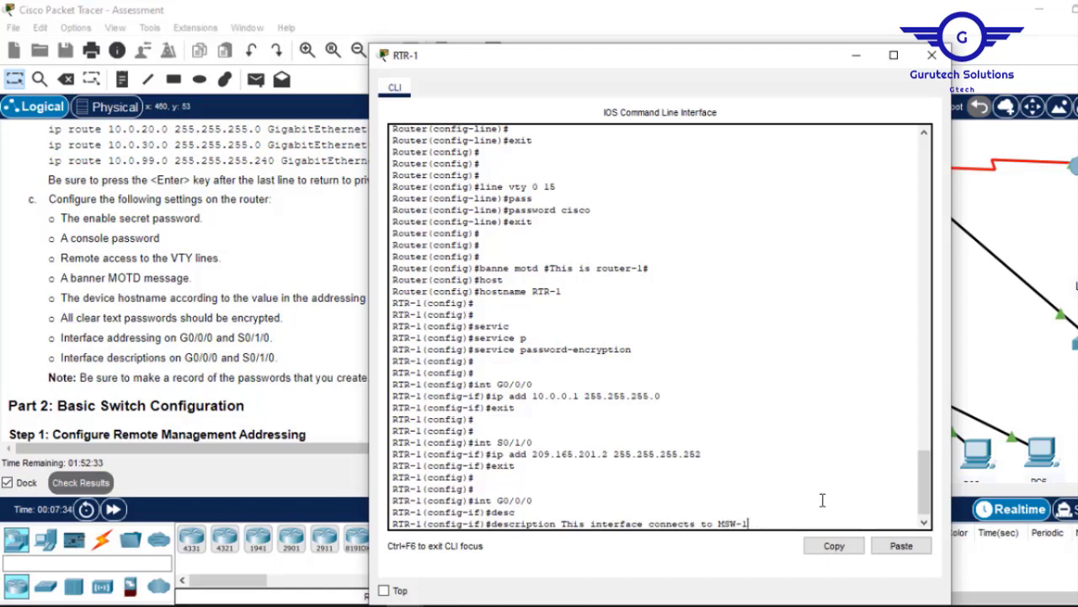
key("Return")
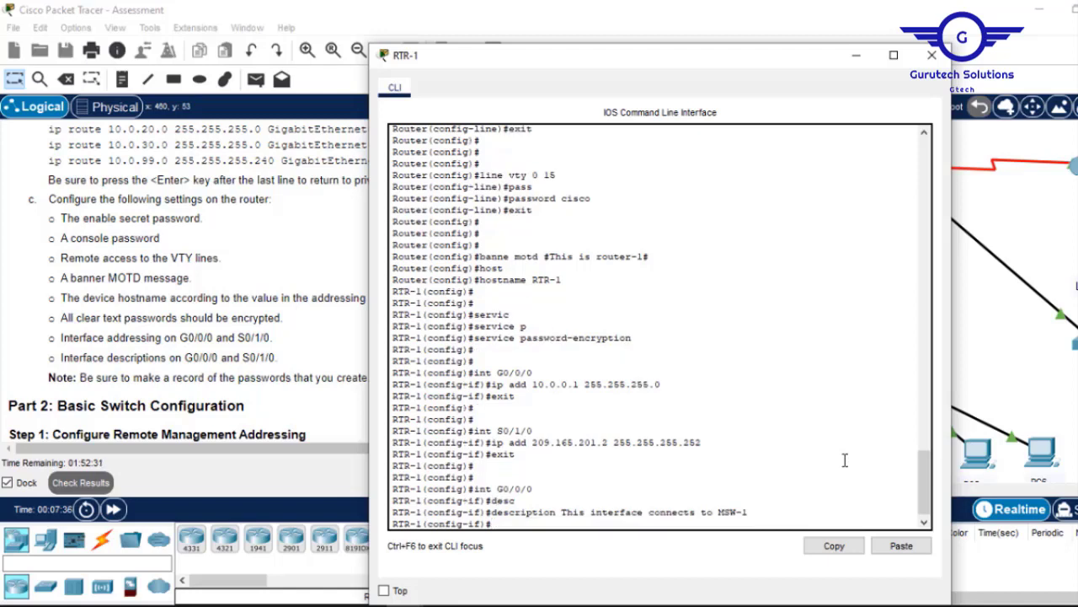
type("exit")
key("Return")
key("Return")
key("Return")
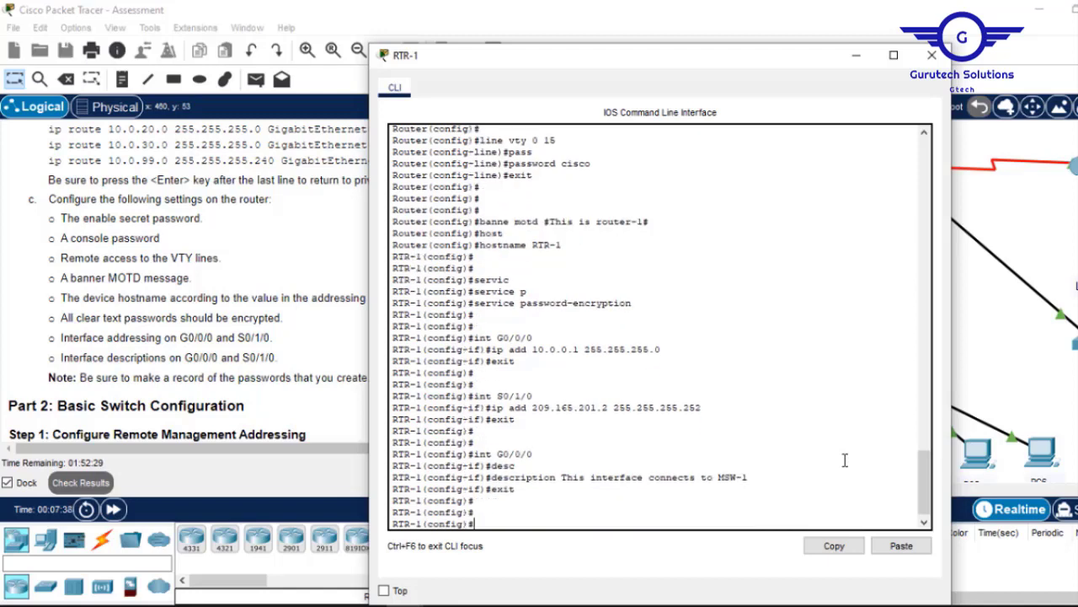
Give S0/1/0 a description stating it connects to the Cloud, reusing the earlier description.
key("Up")
key("Up")
key("Up")
key("Up")
key("Up")
key("Up")
key("Up")
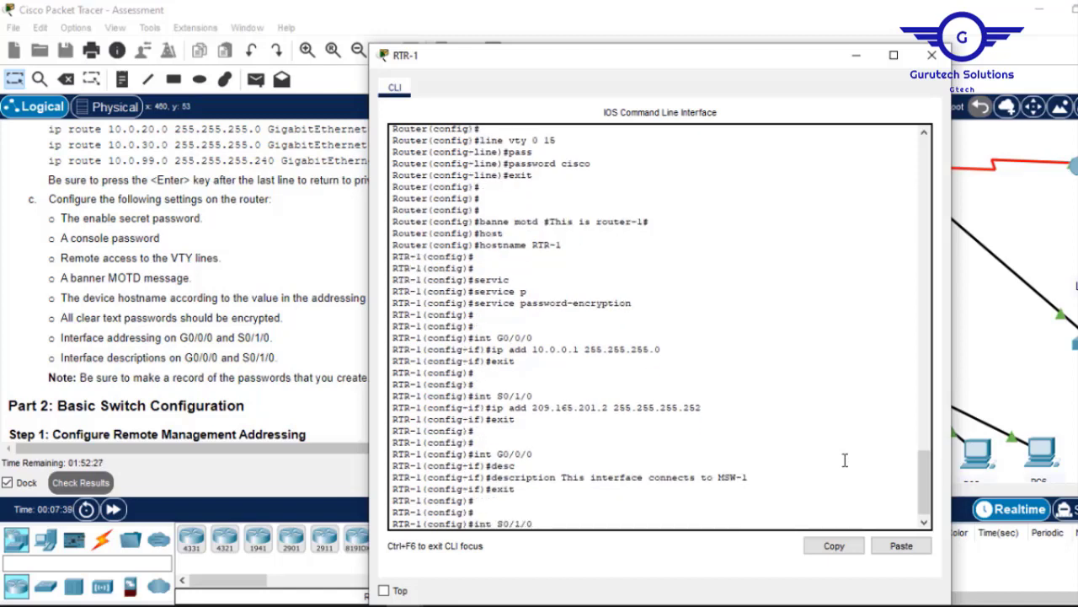
key("Return")
type("exit")
key("Up")
key("Up")
key("Up")
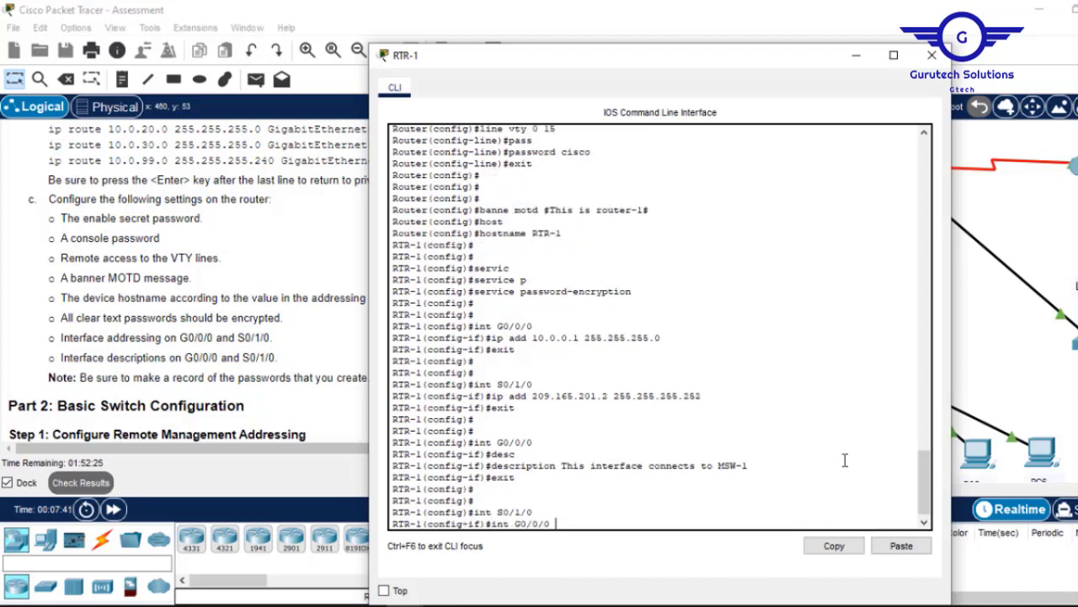
key("Down")
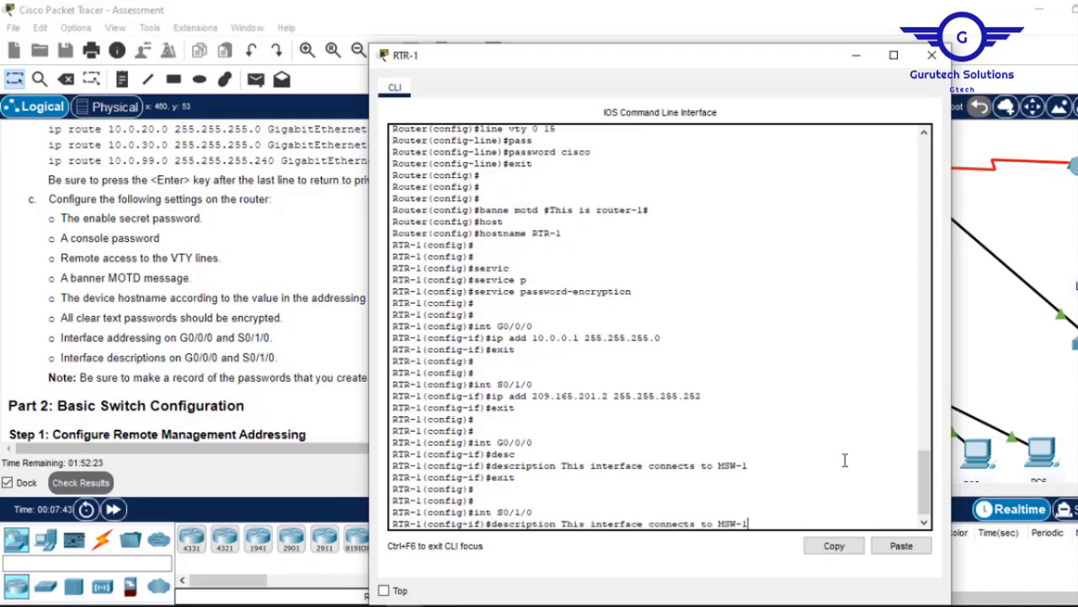
left_click(854, 57)
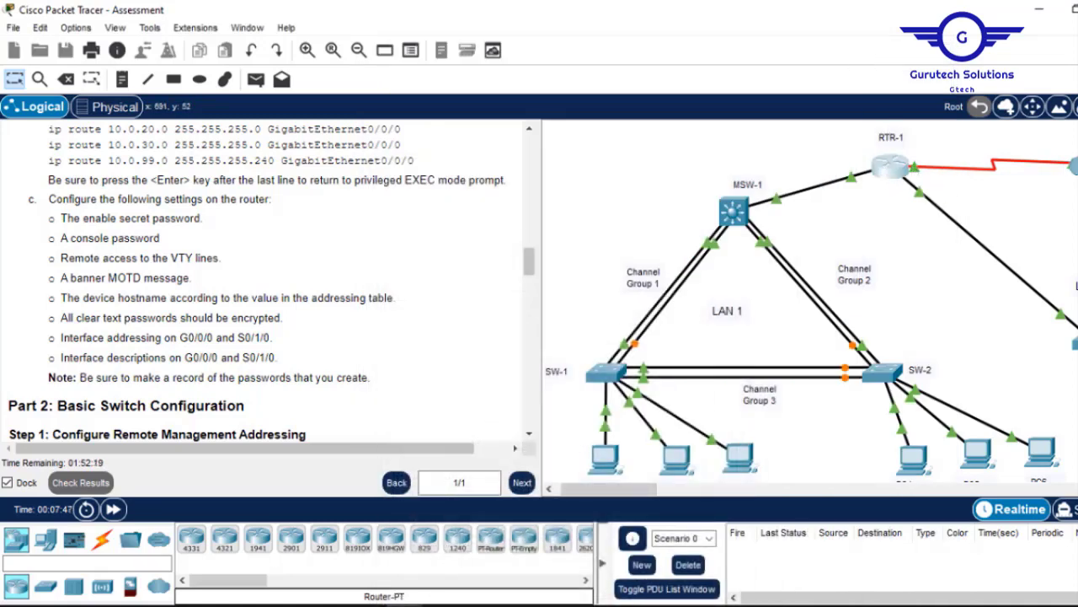
left_click(891, 169)
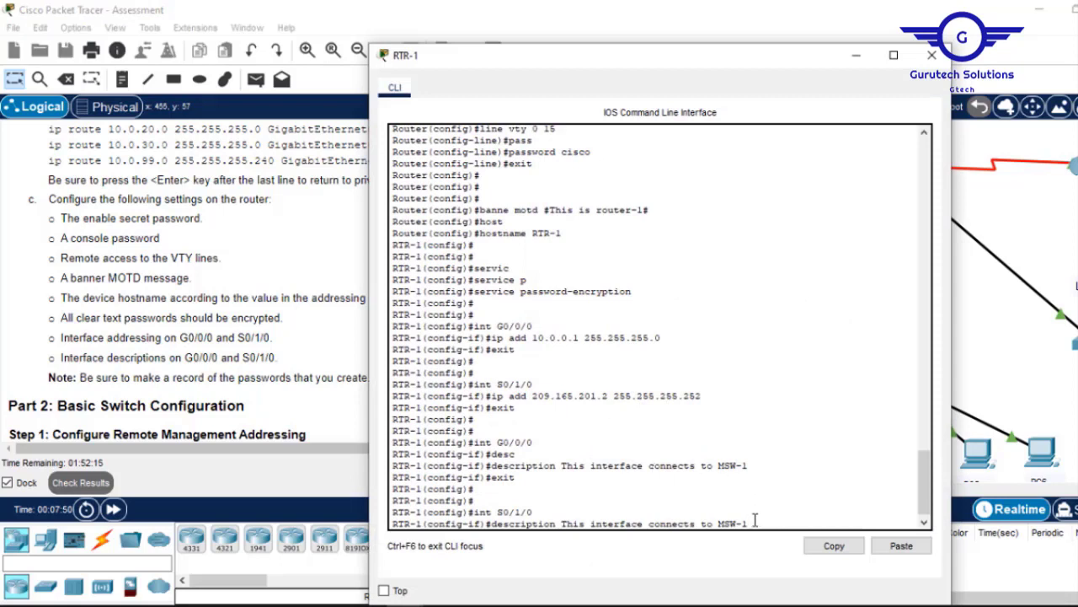
key("BackSpace")
key("BackSpace")
key("Return")
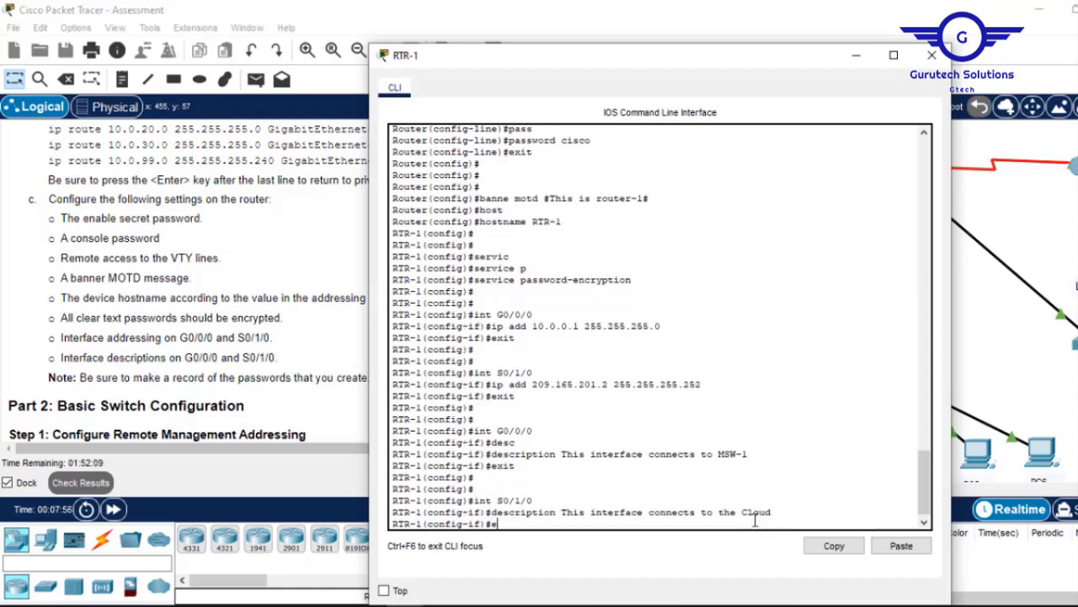
type("ex")
key("Return")
key("Return")
key("Return")
Save RTR-1's running configuration with do wr and hide the console.
type("d")
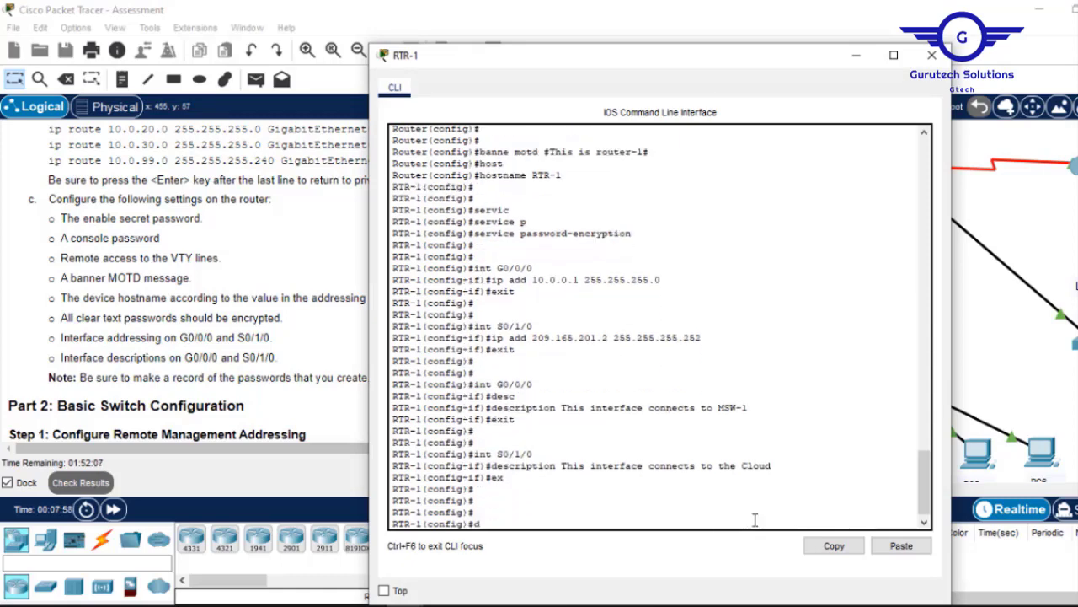
type("o wr")
key("Return")
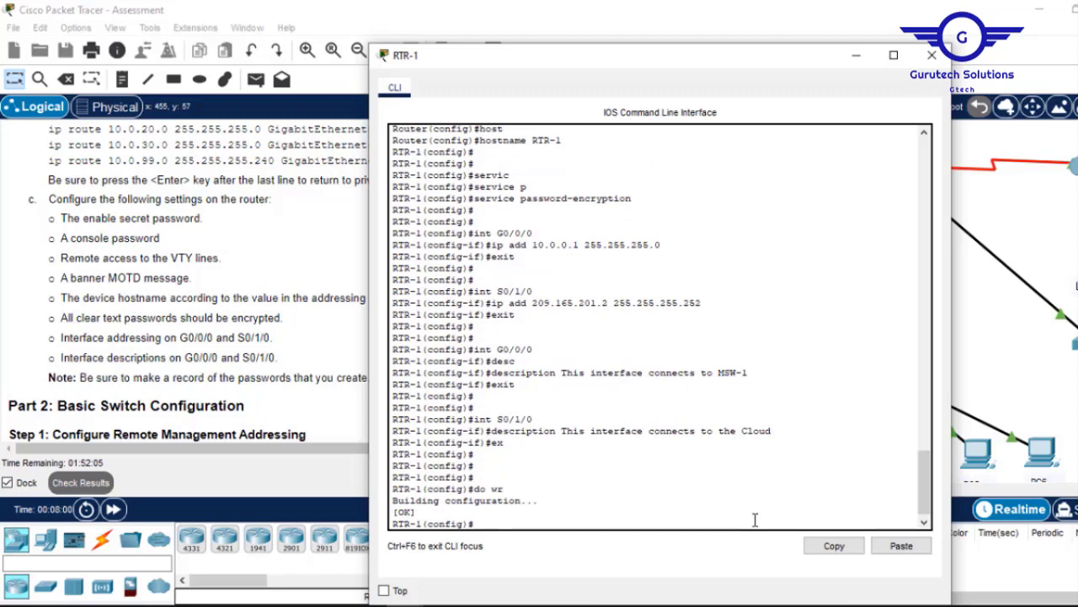
left_click(857, 59)
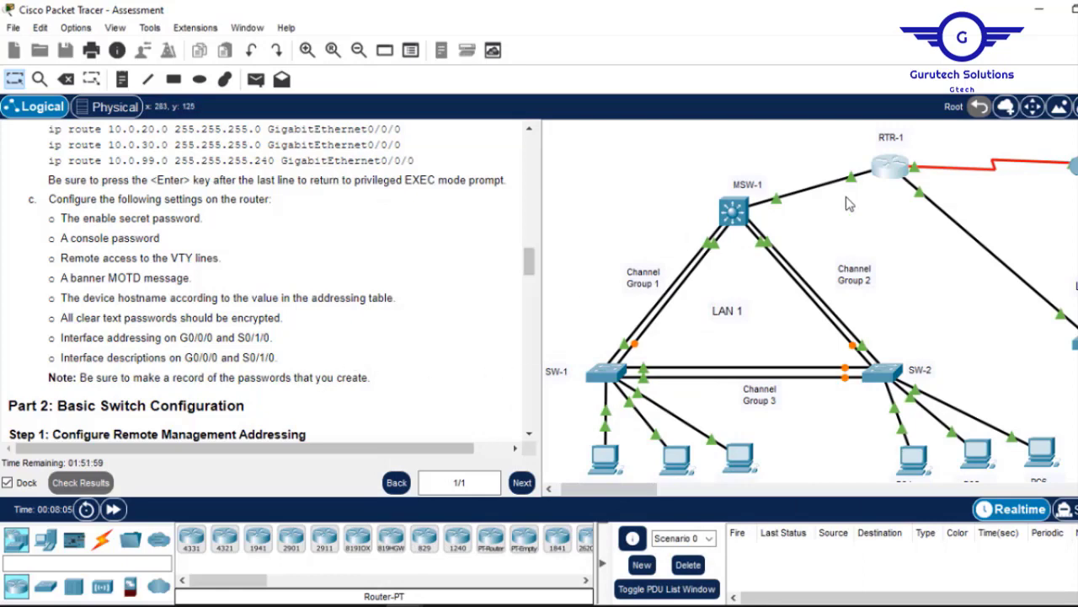
Scroll the instructions and pan the workspace right until SW-3 and the LAN 2 devices appear.
left_click_drag(534, 264, 532, 288)
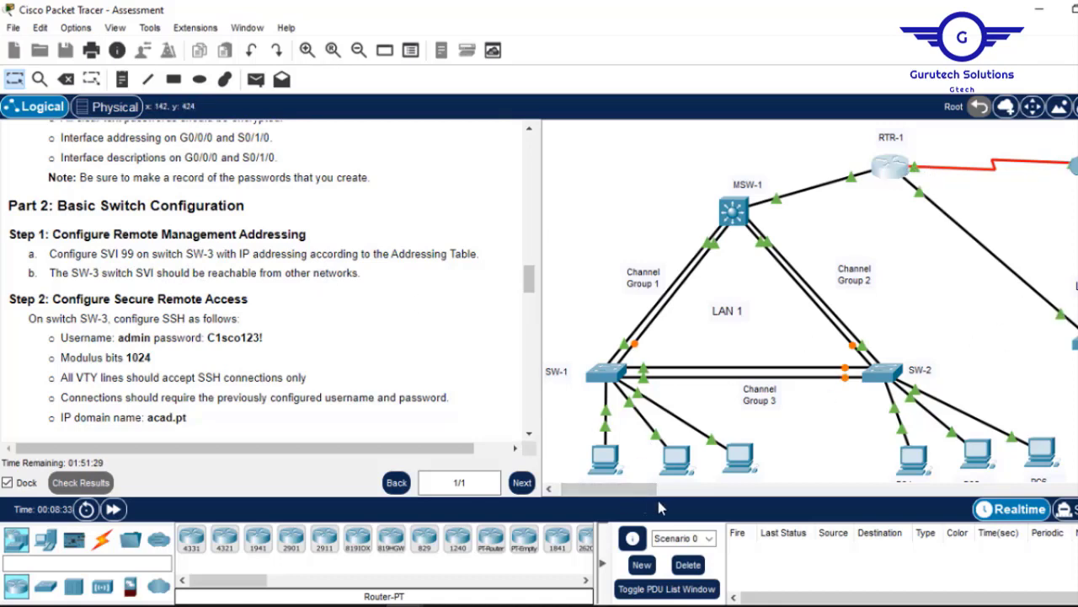
left_click(693, 489)
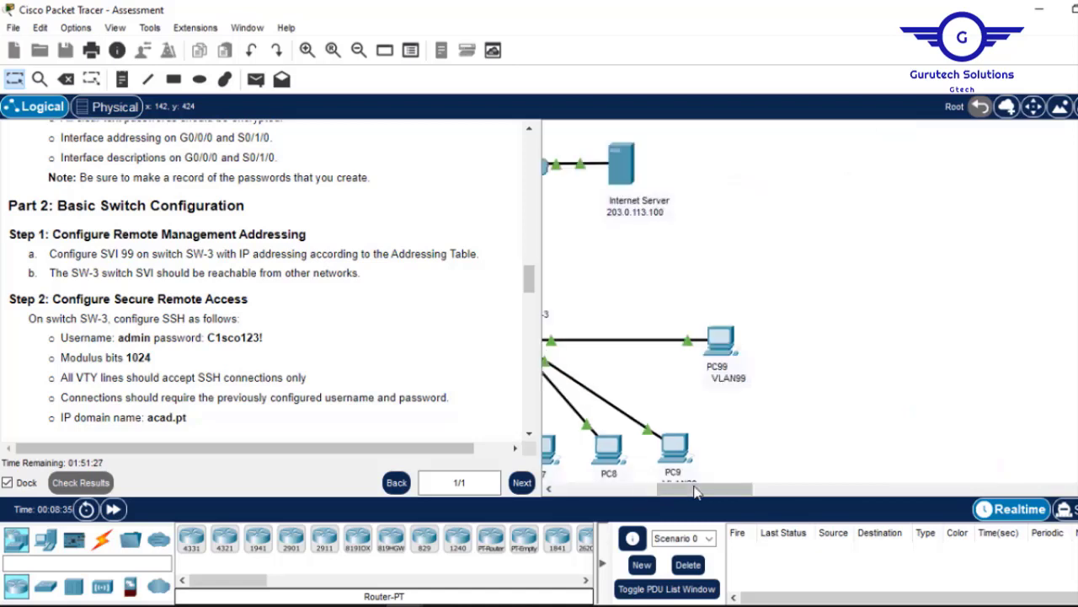
left_click_drag(676, 489, 577, 488)
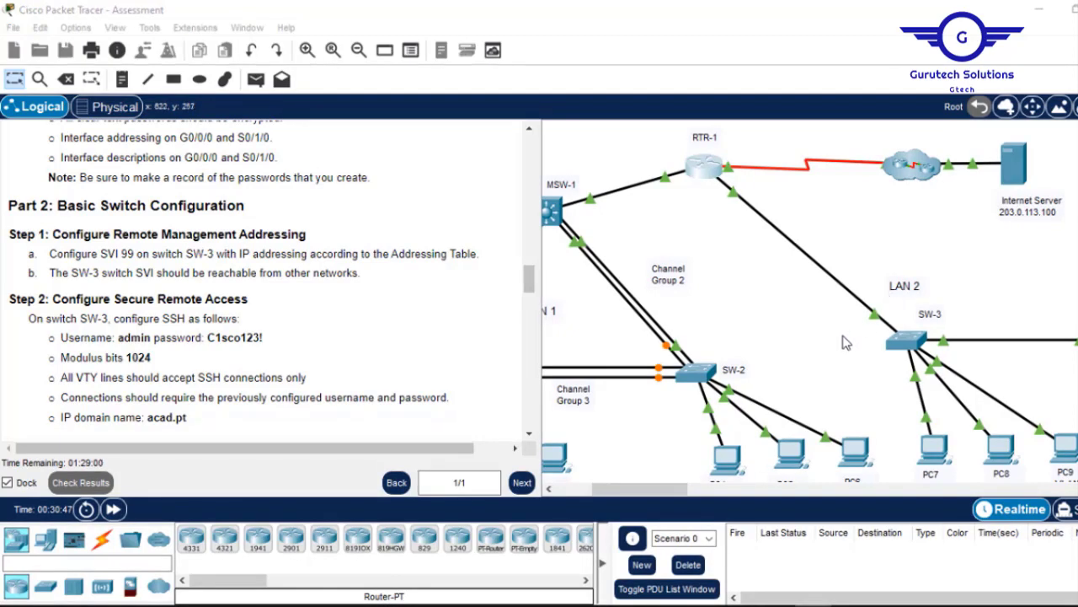
Run en and conf t on SW-3's console to reach global configuration, then minimise it.
left_click(905, 343)
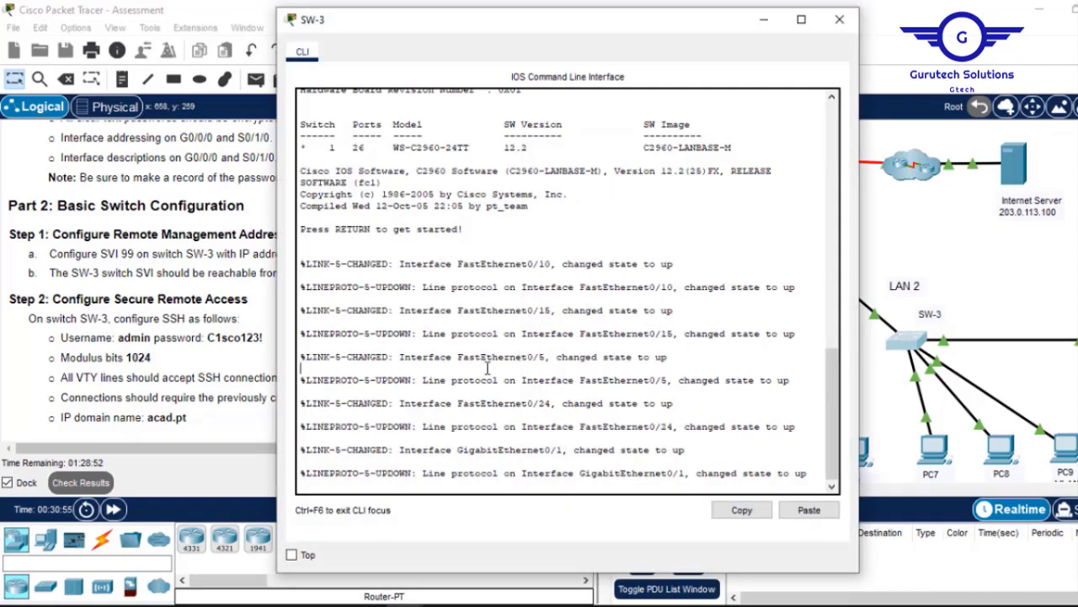
key("Return")
key("Return")
key("Return")
type("en")
key("Return")
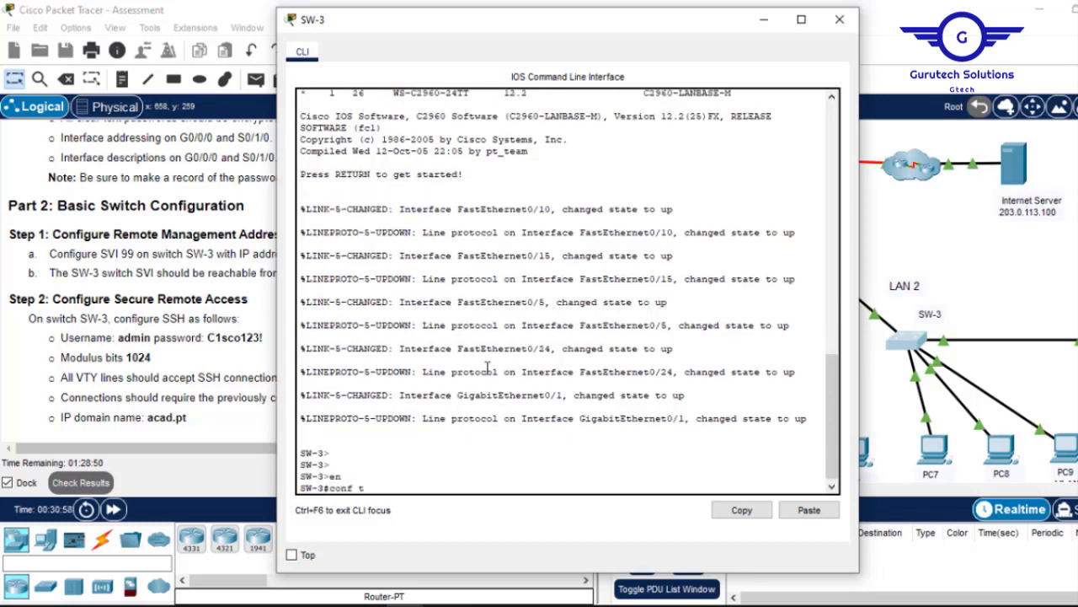
type("conf t")
key("Return")
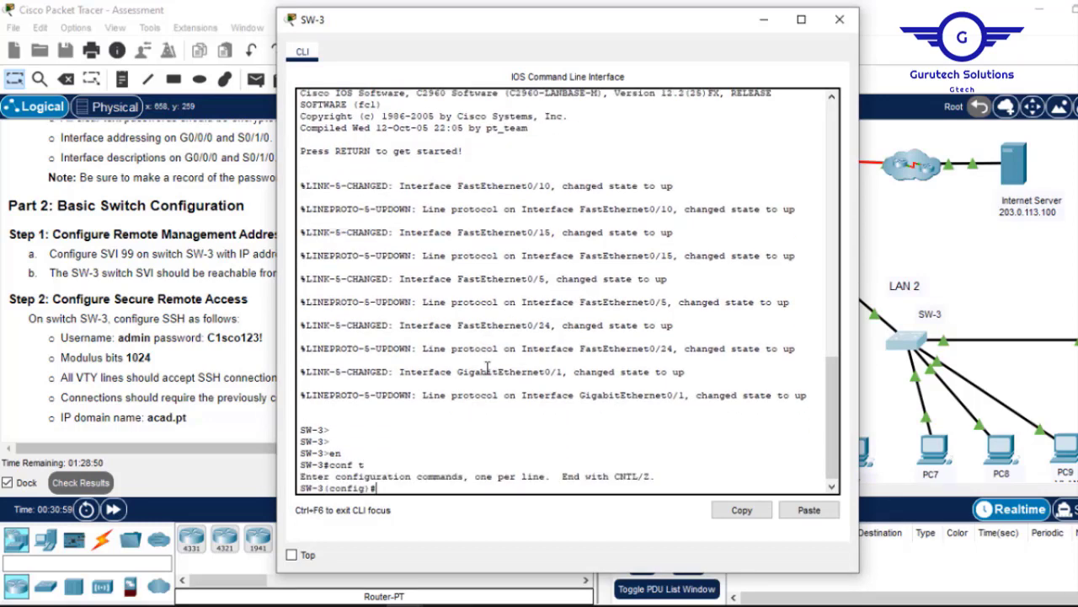
left_click(761, 26)
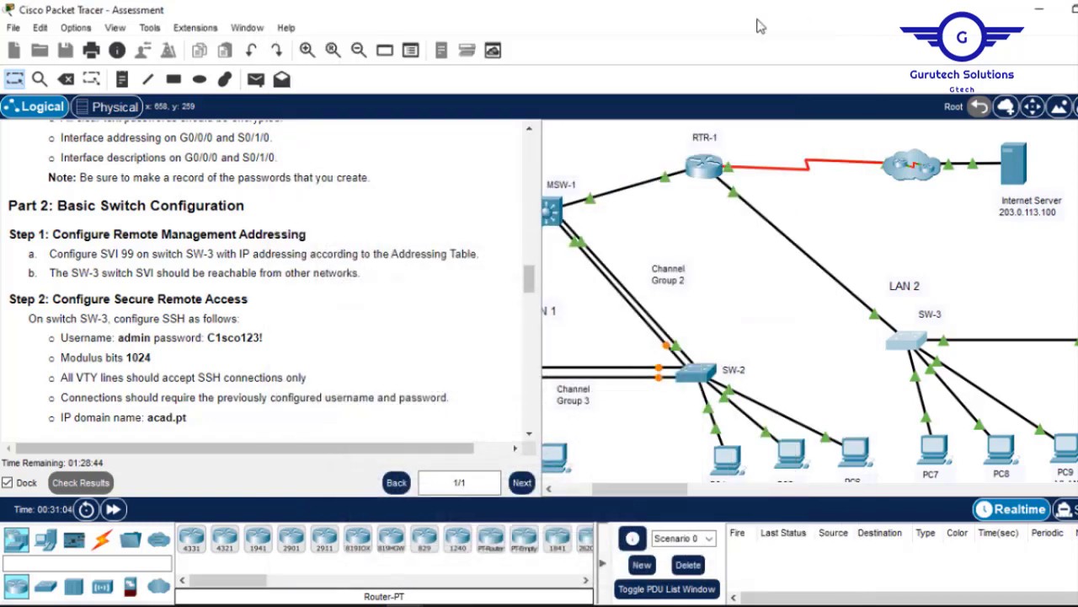
Locate SVI 99 and SW-3's VLAN99 row in the addressing table, then reopen SW-3's console.
double_click(128, 254)
scroll(531, 273, "up", 1)
left_click_drag(529, 274, 527, 205)
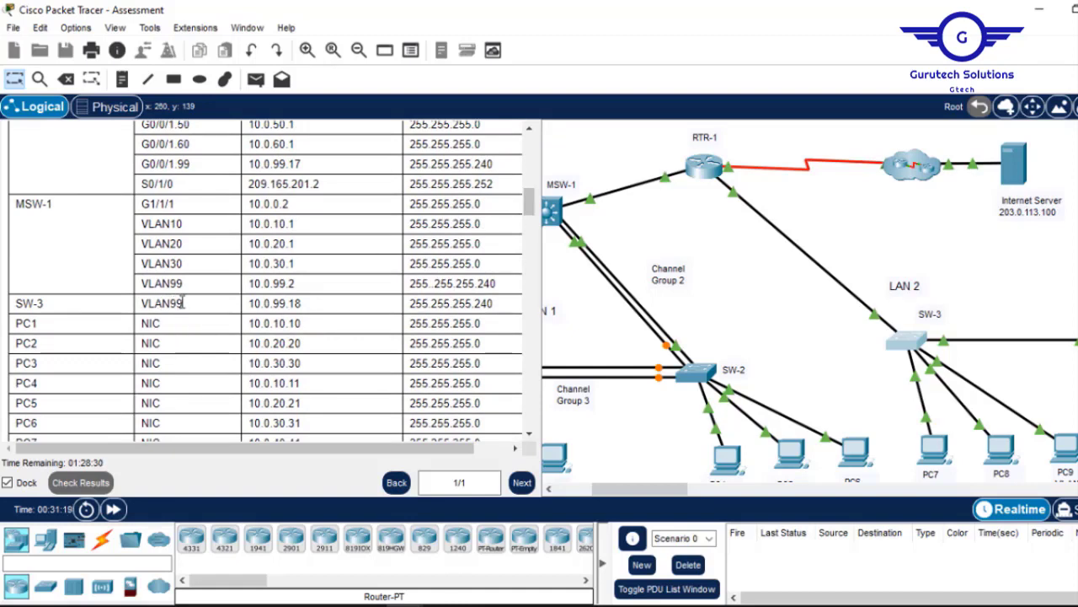
left_click_drag(183, 304, 143, 302)
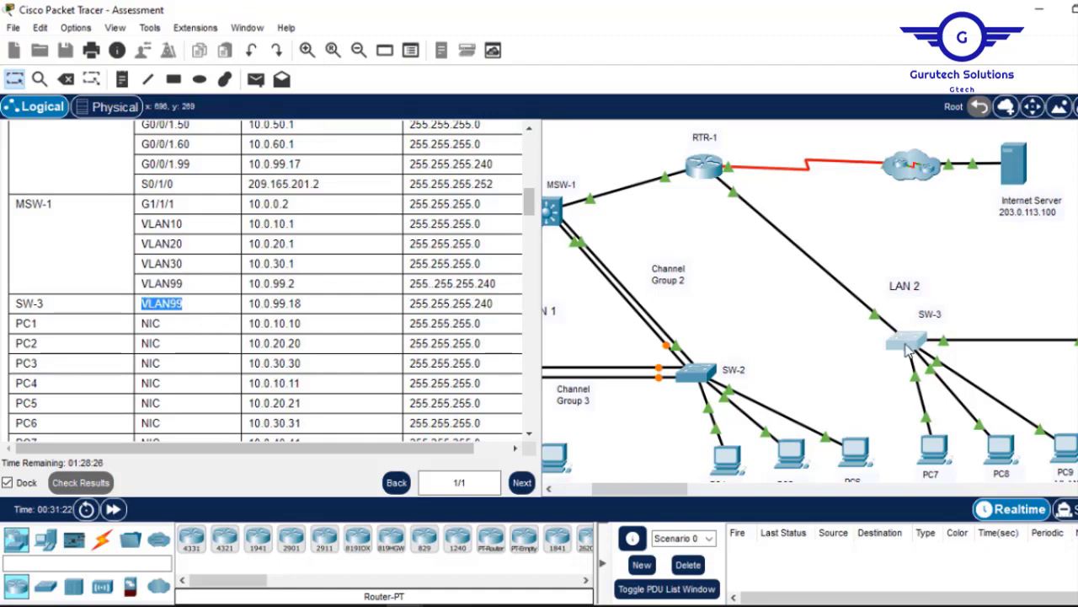
left_click(904, 340)
key("Return")
key("Return")
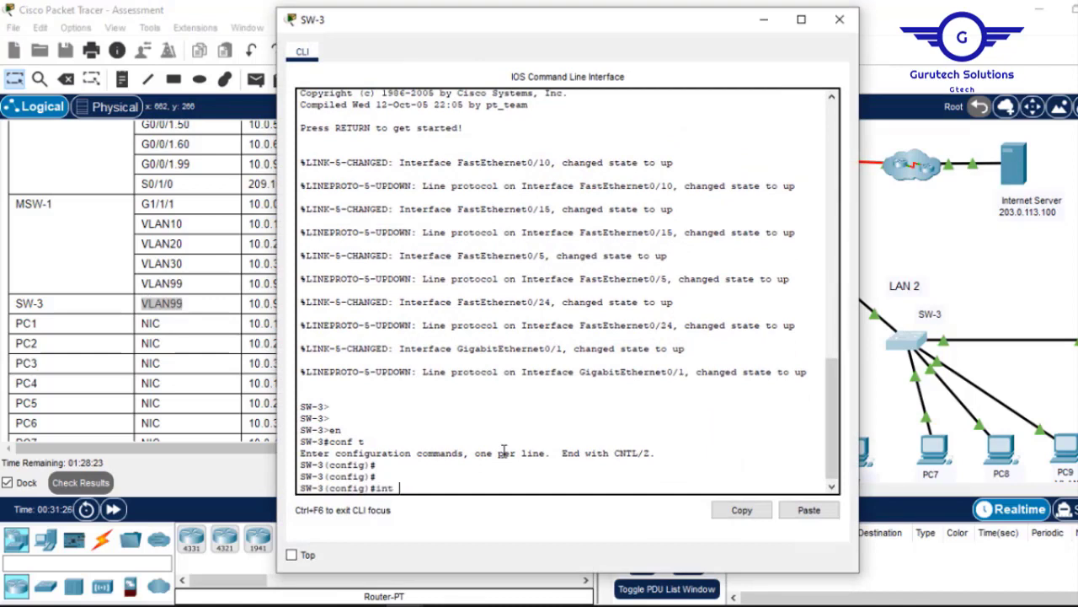
Create VLAN 99 on SW-3.
key("BackSpace")
key("BackSpace")
type("v")
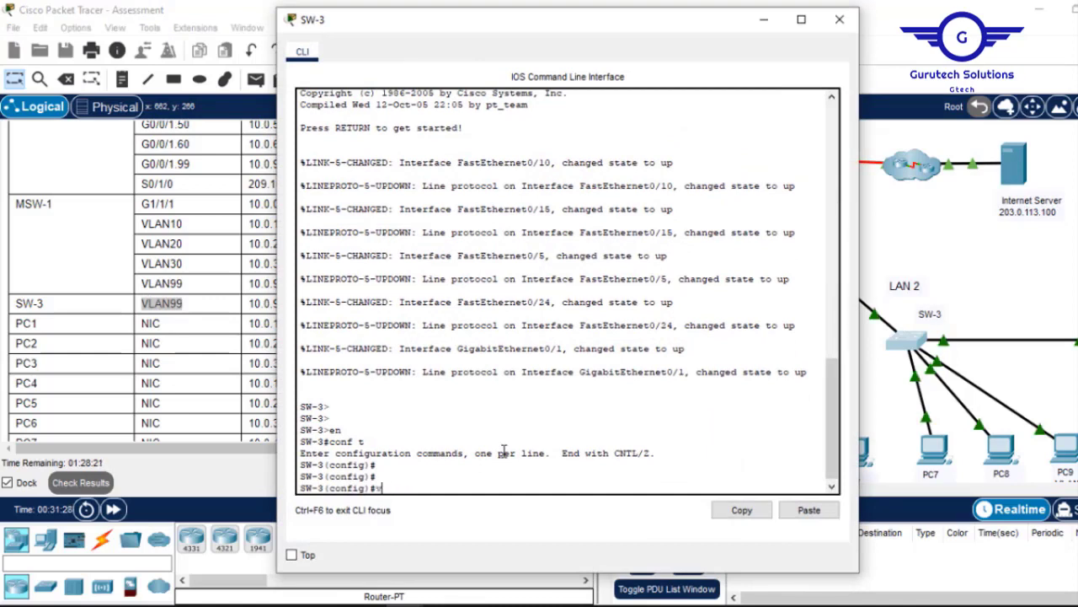
type("lan 99")
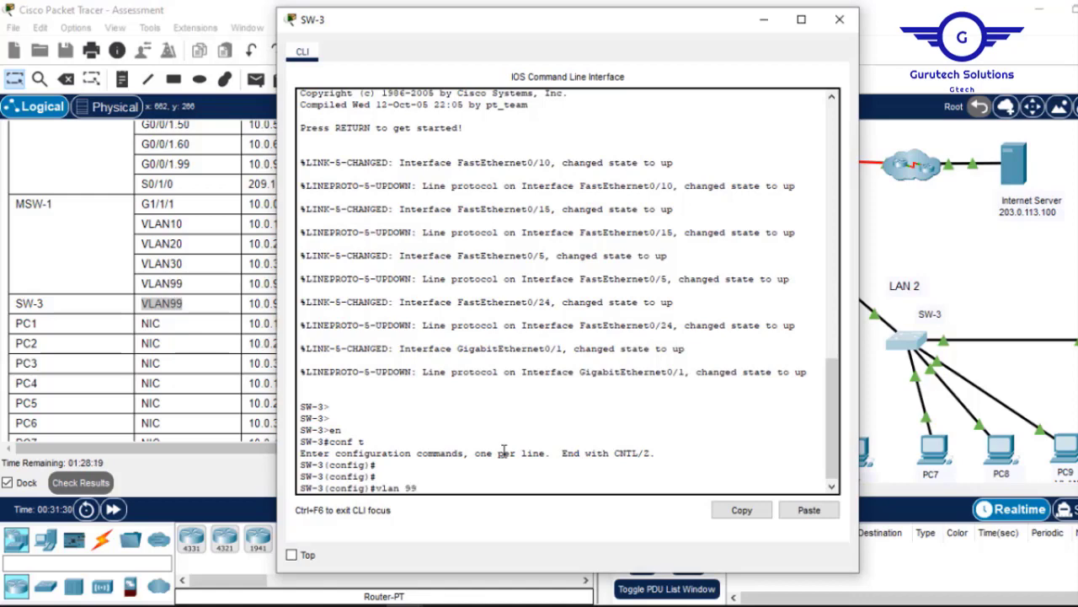
key("Return")
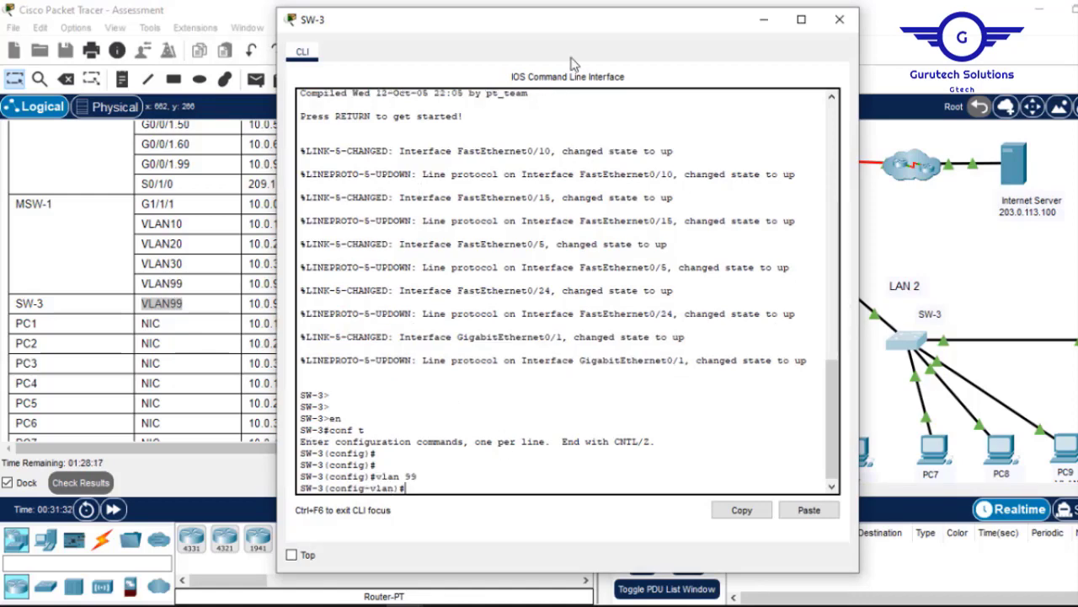
Copy SW-3's address 10.0.99.18 from the addressing table.
left_click(763, 20)
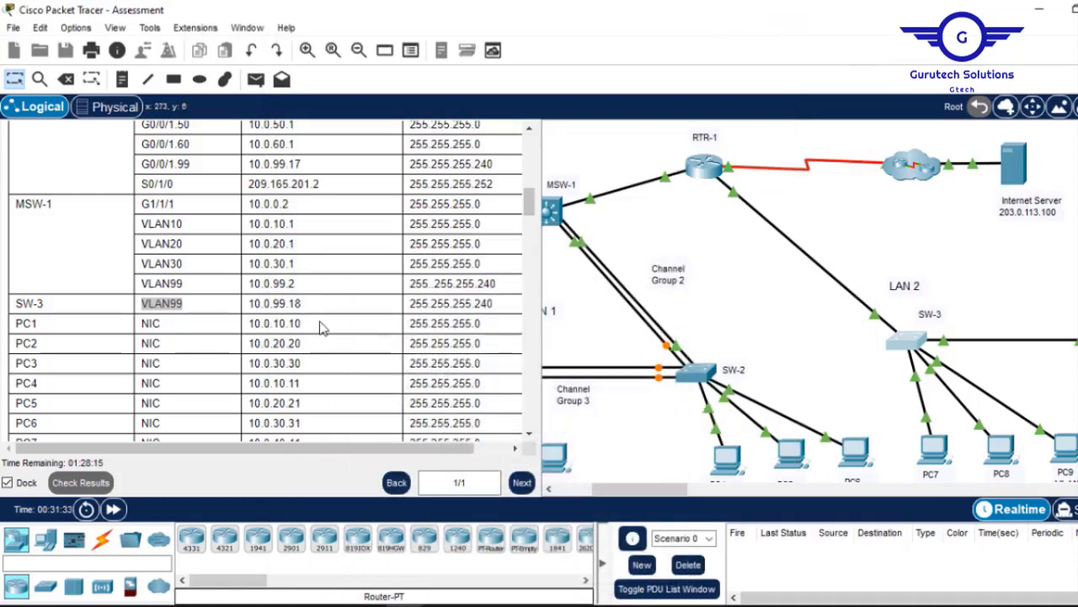
left_click(302, 305)
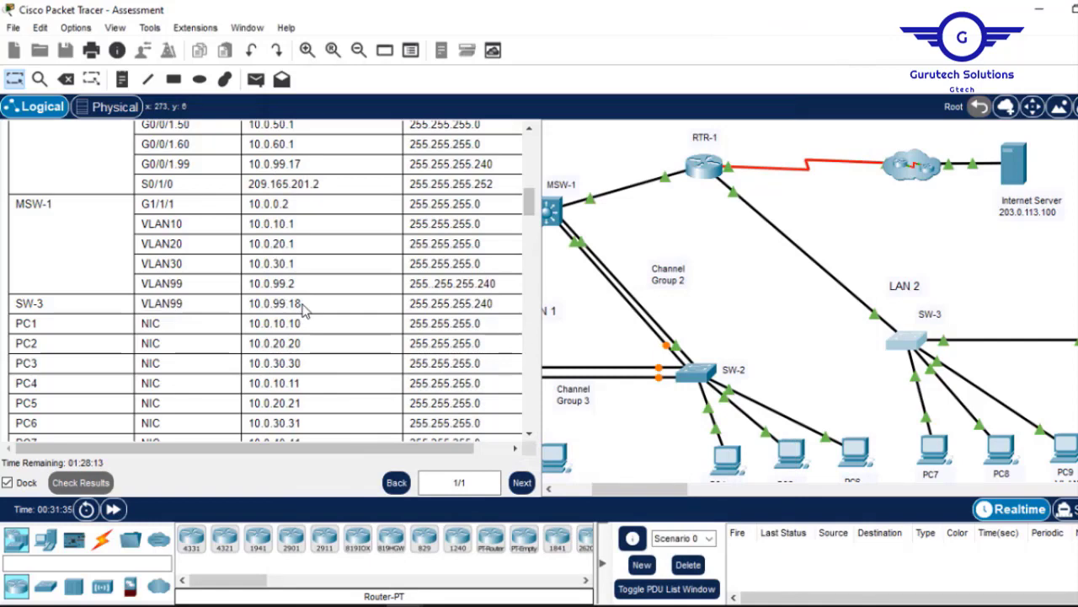
left_click_drag(302, 305, 248, 305)
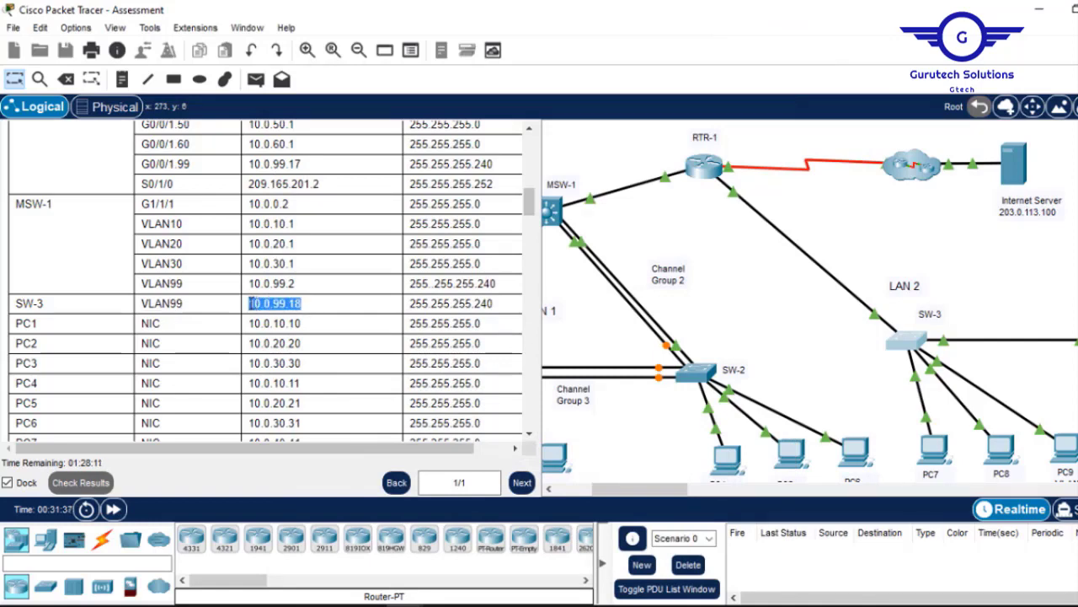
left_click(250, 304)
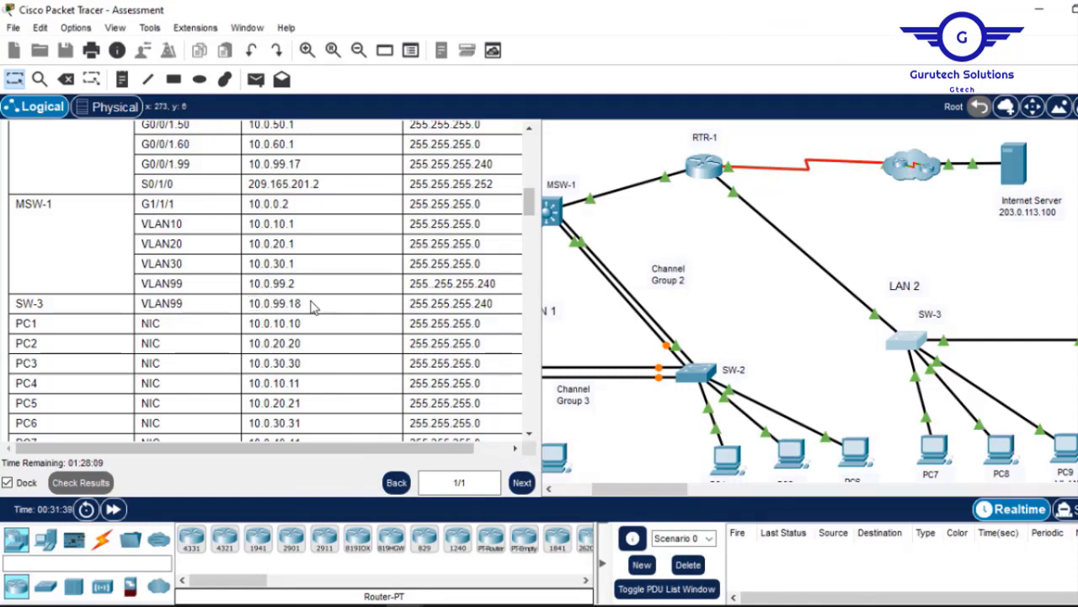
left_click_drag(314, 306, 251, 304)
left_click(250, 304)
double_click(290, 303)
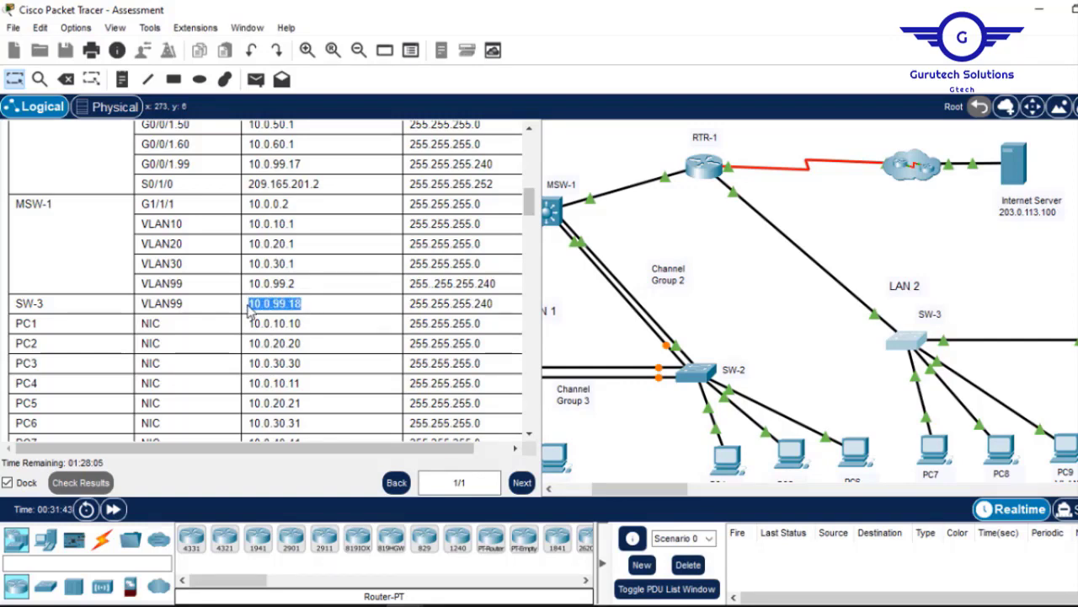
right_click(253, 303)
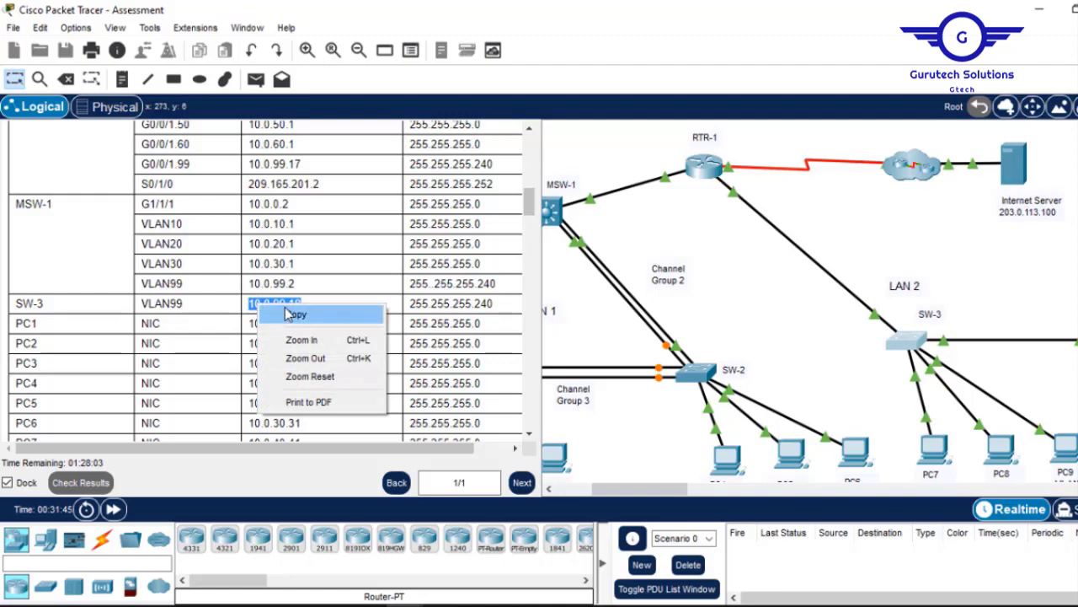
left_click(311, 313)
Enter interface VLAN 99 on SW-3 and enable it with no shutdown.
left_click(915, 342)
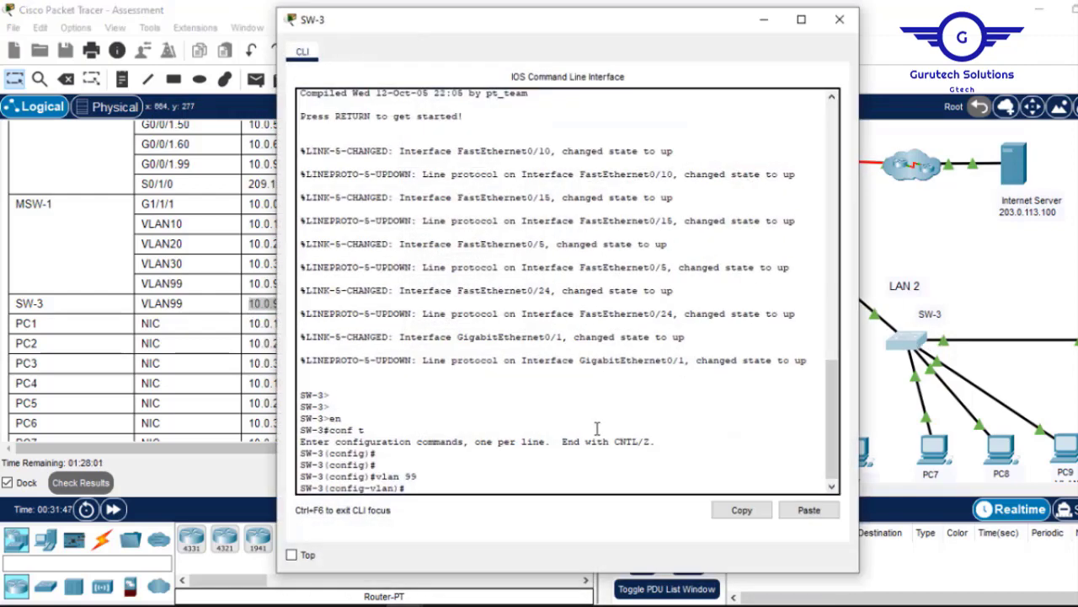
key("Return")
key("Return")
type("e")
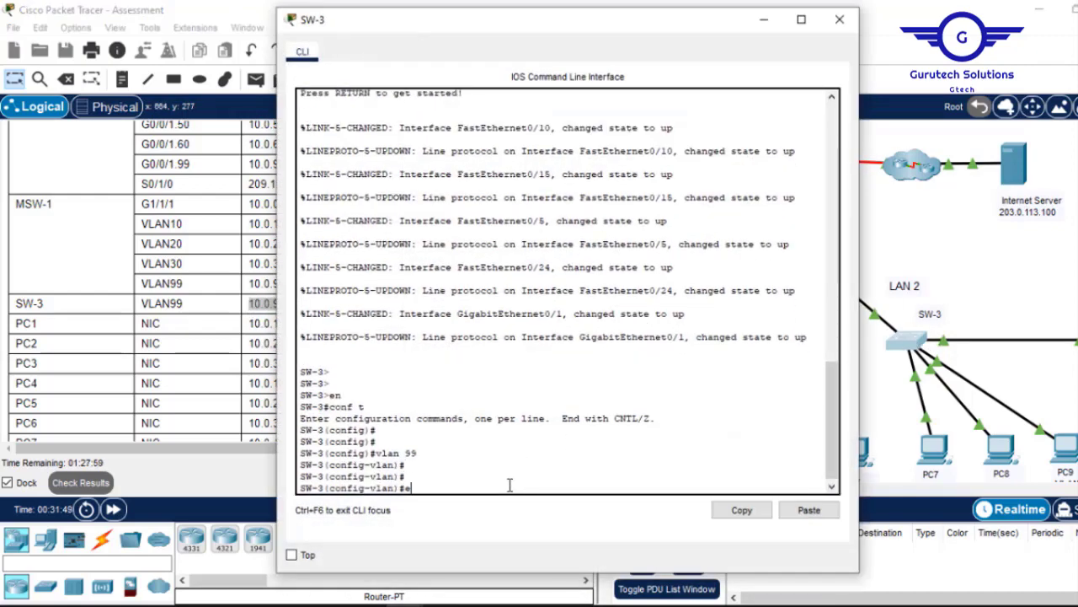
type("xit")
key("Return")
key("Return")
key("Return")
type("int vlan 99")
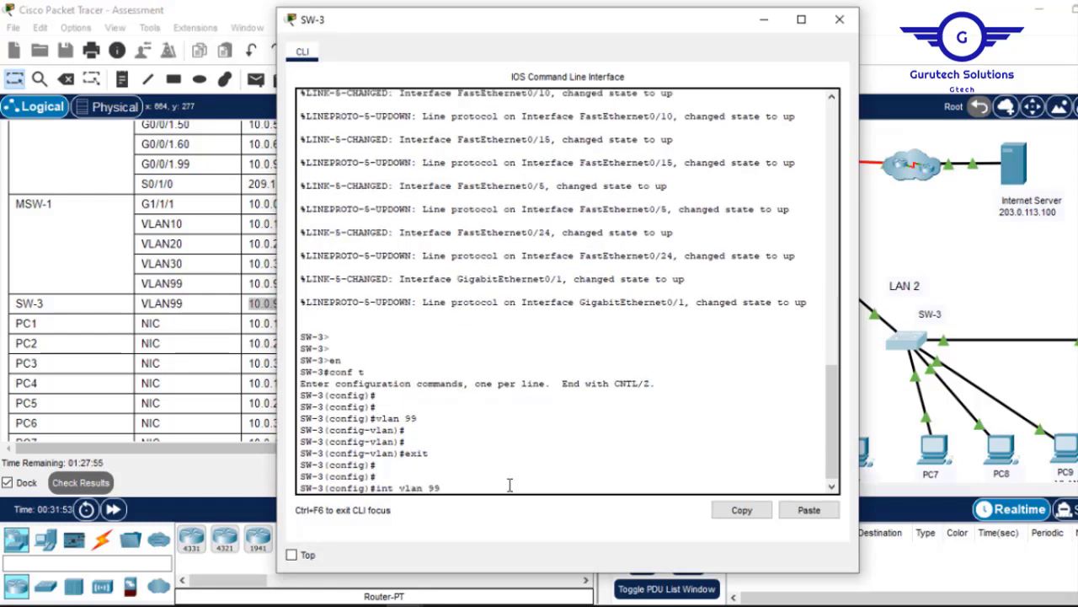
key("Return")
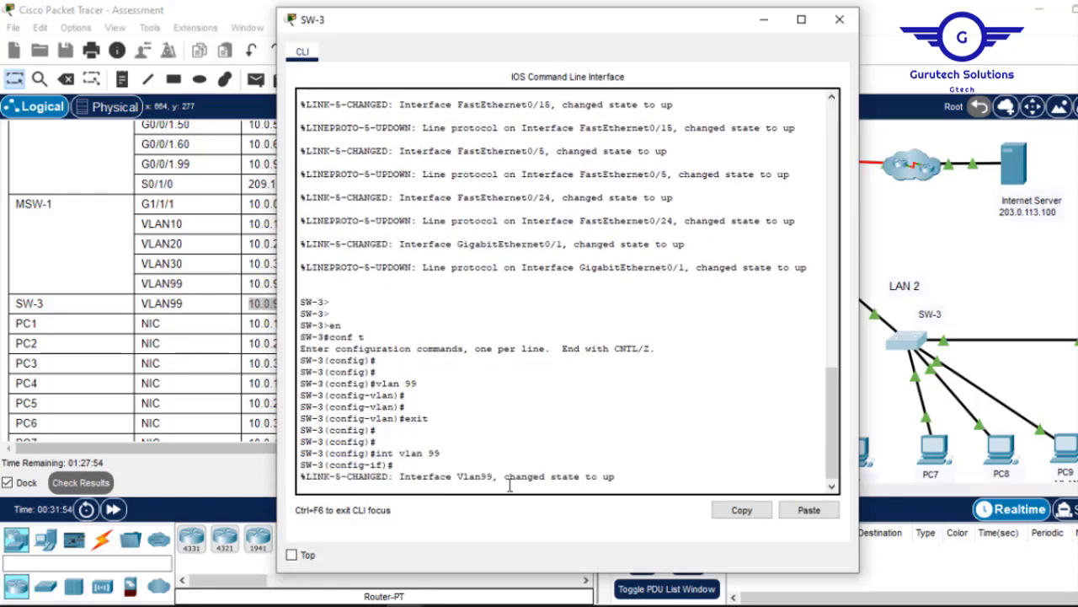
key("Return")
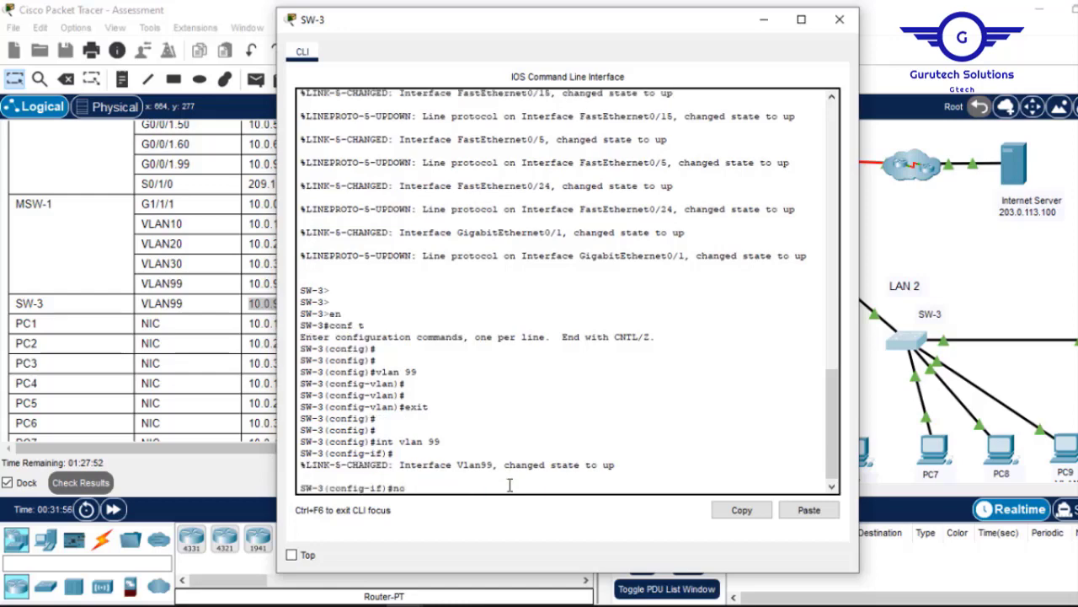
type("no sh")
key("Return")
key("Return")
key("Return")
key("Return")
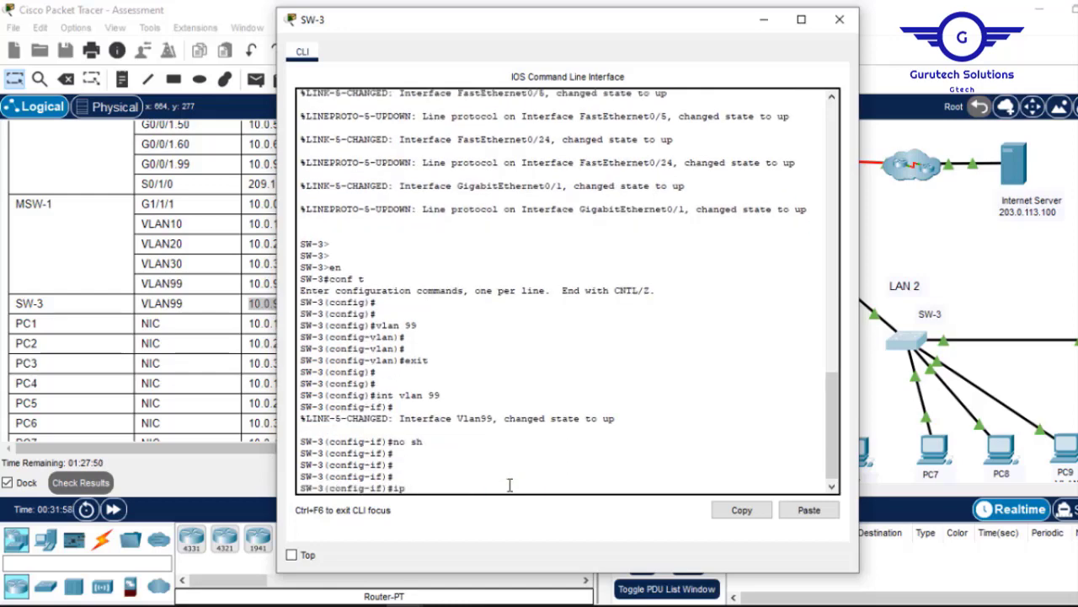
Assign 10.0.99.18 255.255.255.240 to VLAN 99, exit the interface, and minimise the console.
type("ip add")
left_click(811, 512)
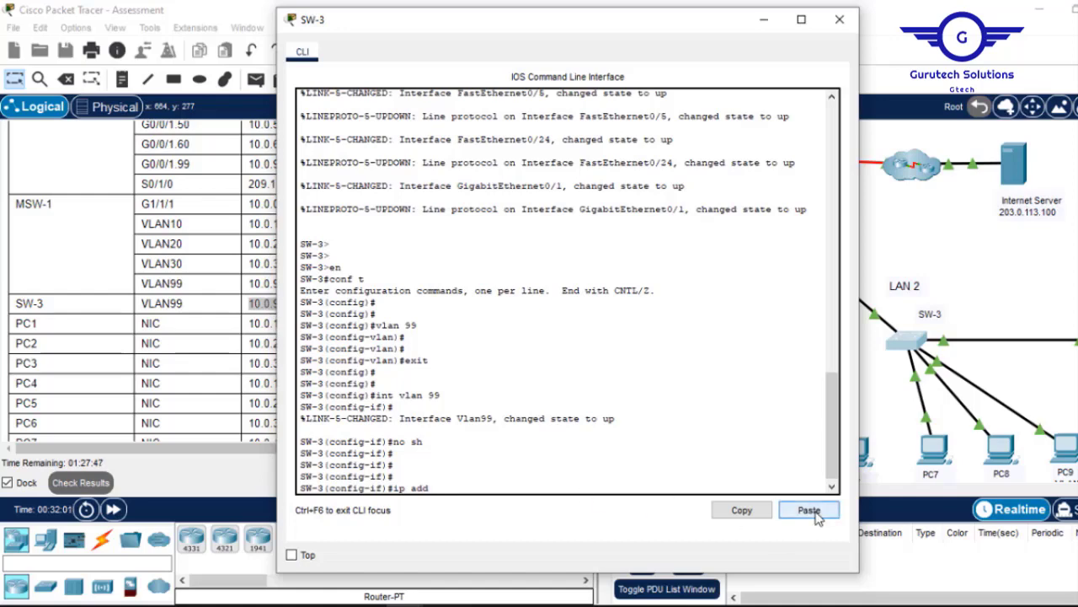
left_click(763, 18)
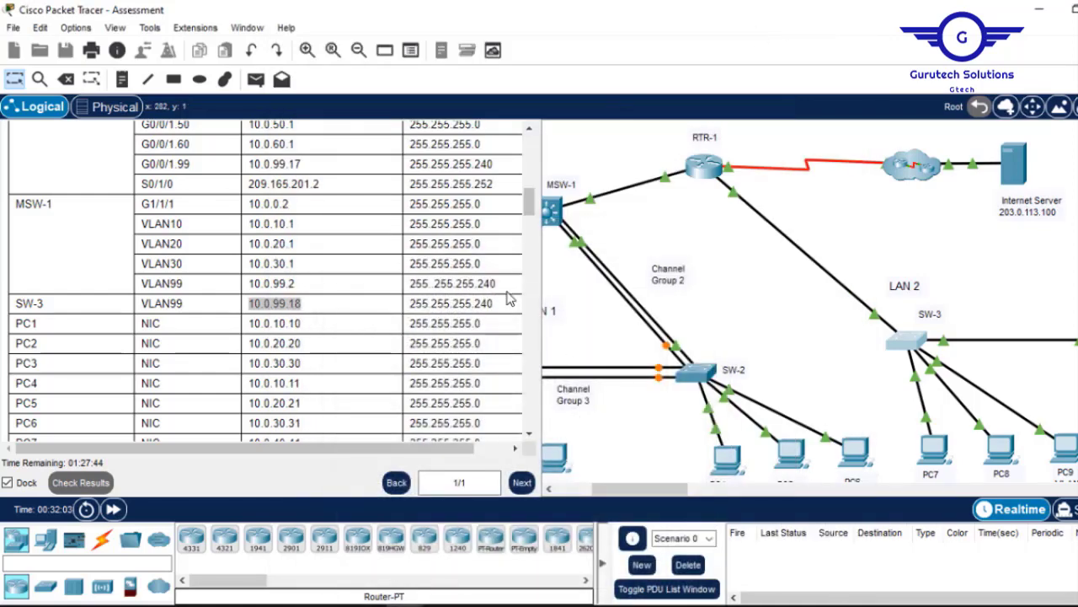
left_click_drag(495, 305, 410, 304)
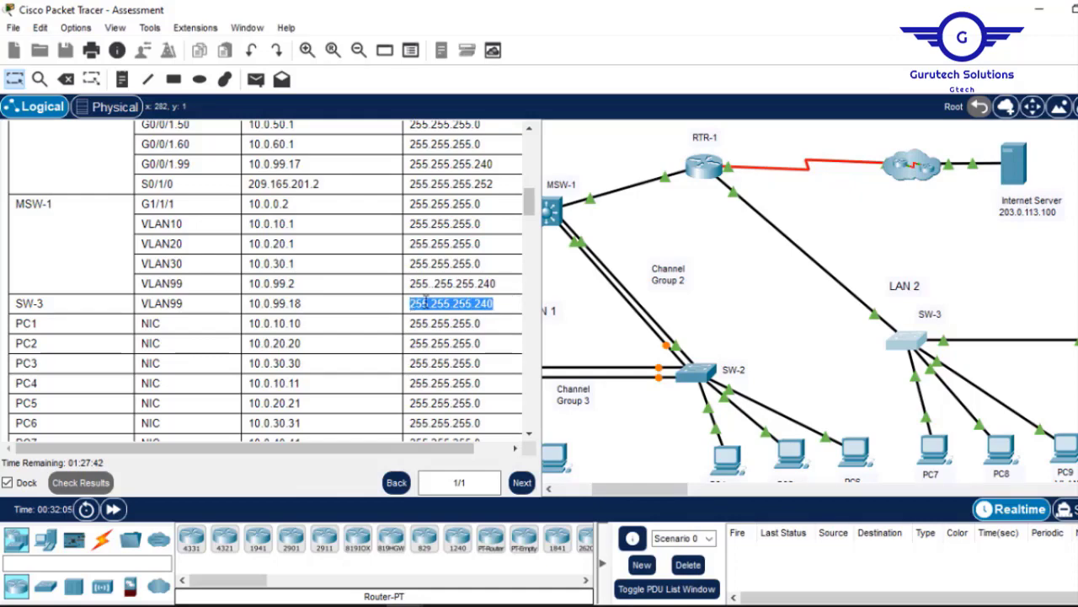
right_click(432, 306)
left_click(470, 319)
left_click(917, 337)
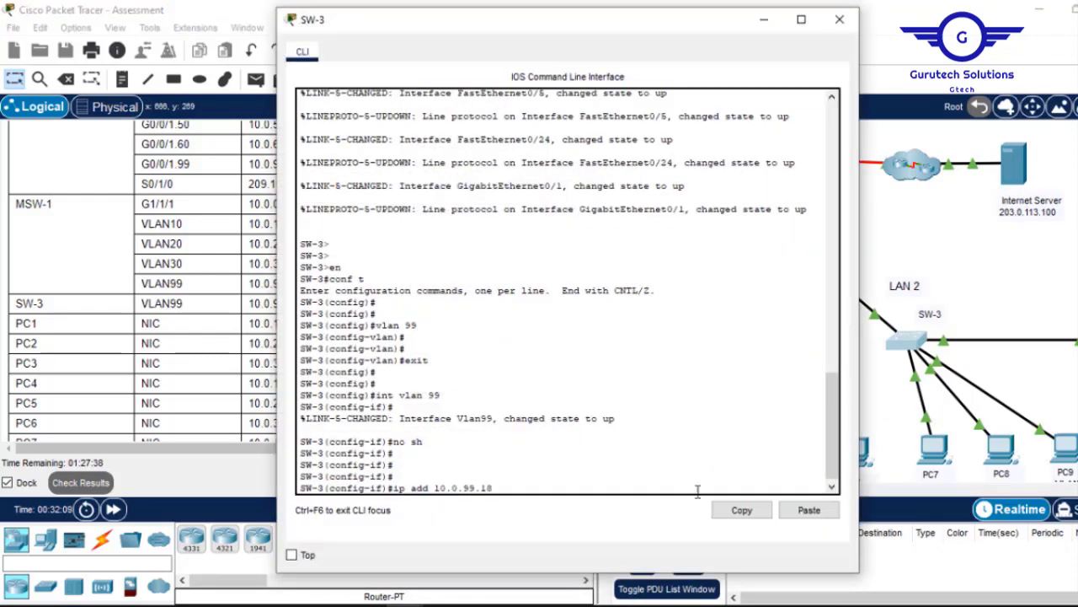
left_click(809, 509)
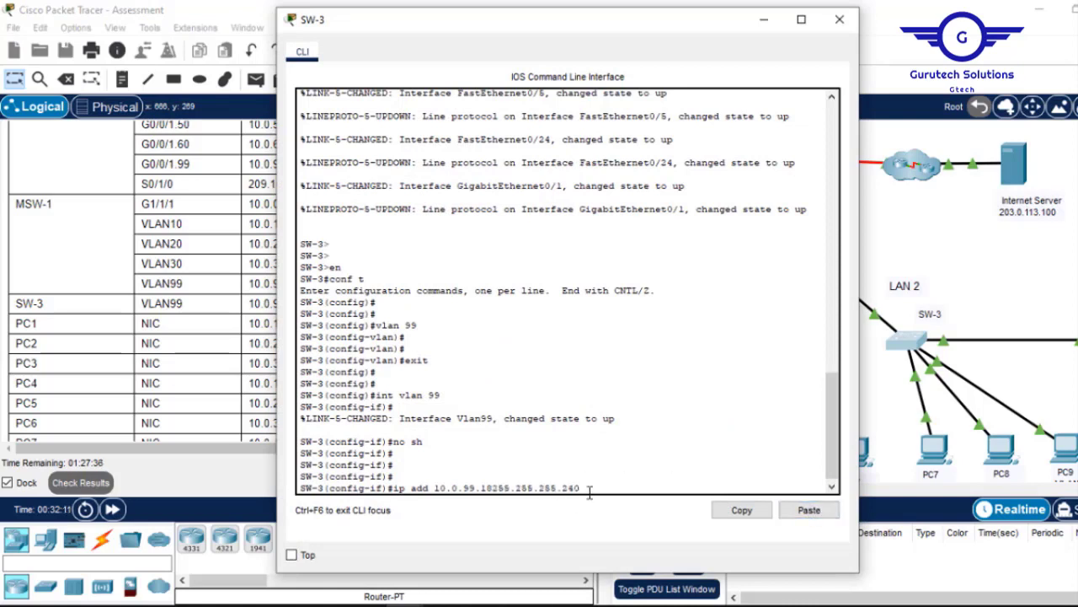
key("Left")
key("Left")
key("Left")
key("Left")
key("Left")
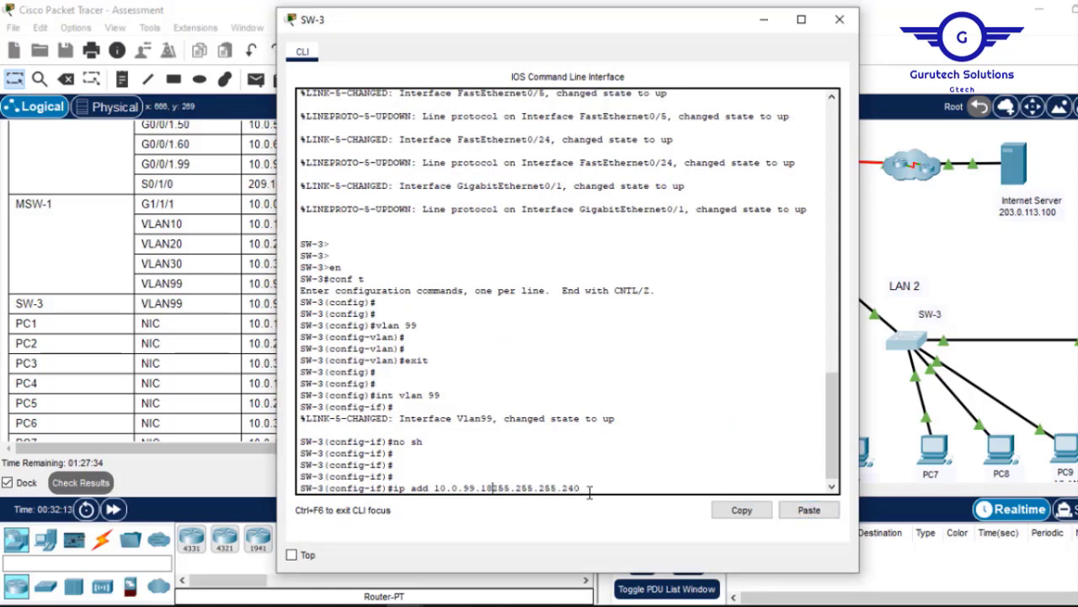
key("Return")
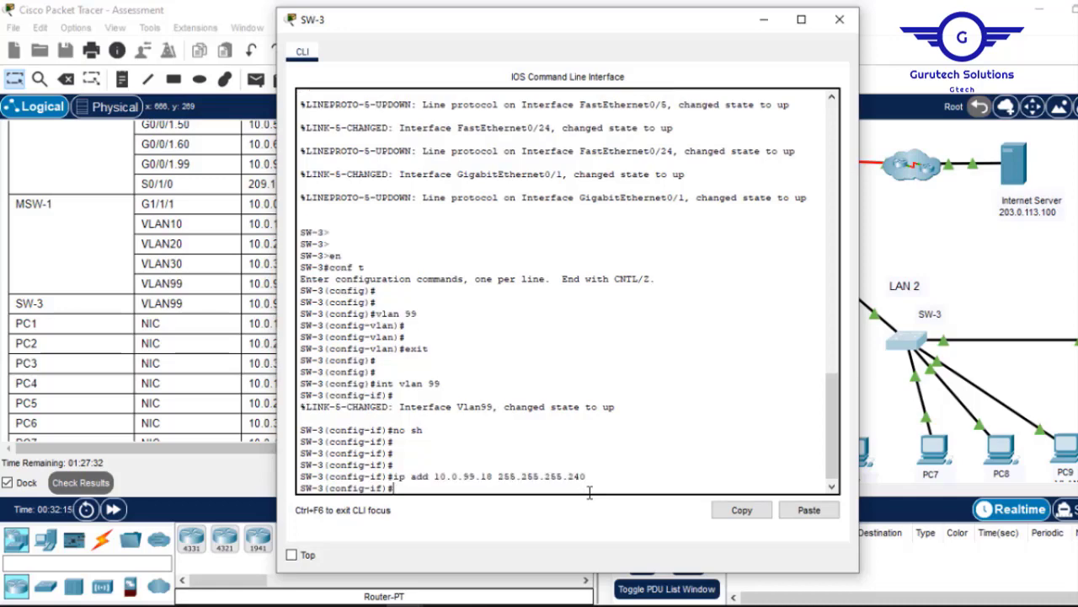
type("exit")
key("Return")
key("Return")
key("Return")
key("Return")
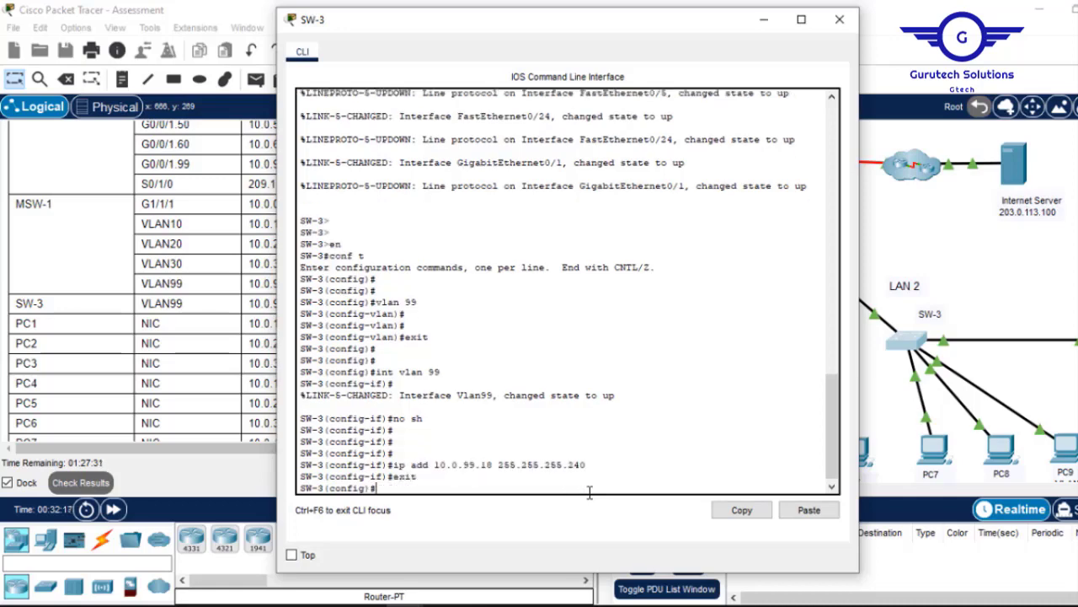
left_click(763, 19)
Copy the SSH account password shown in the Part 2 instructions.
left_click_drag(529, 215, 529, 295)
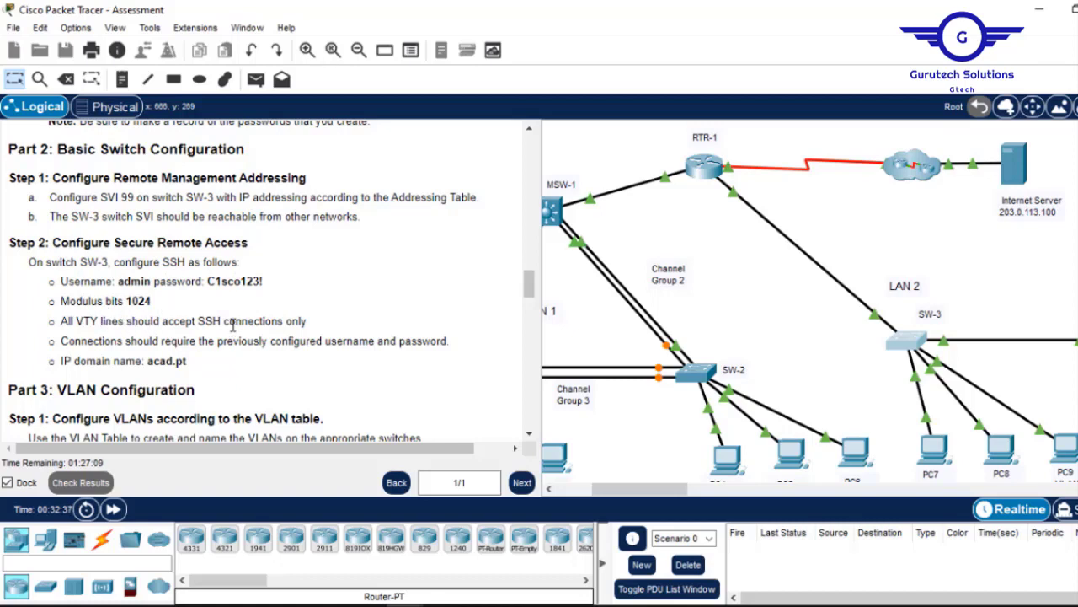
left_click_drag(264, 284, 209, 285)
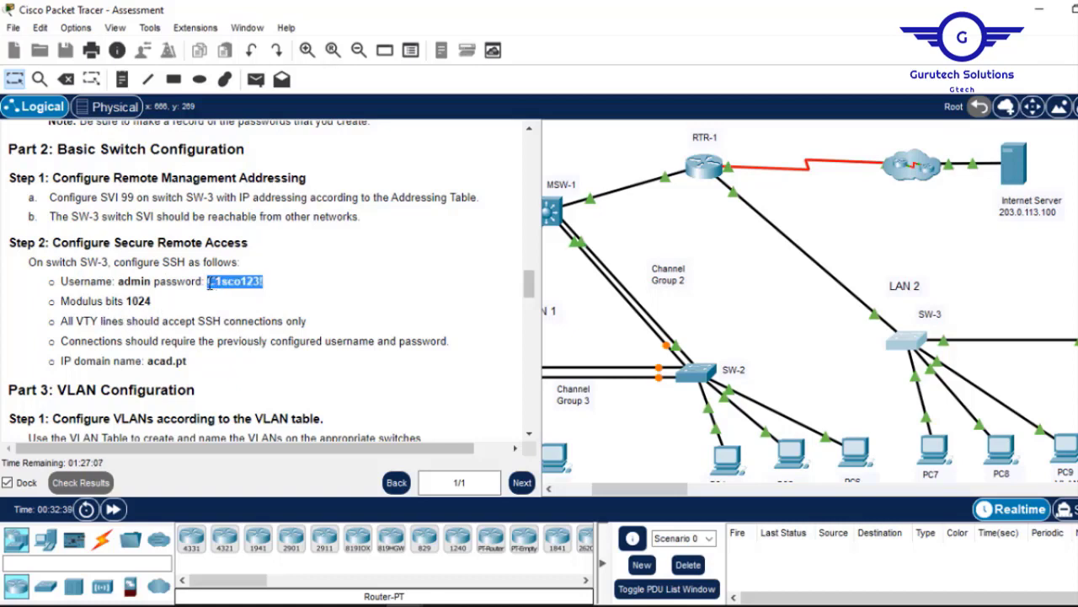
right_click(209, 284)
left_click(245, 297)
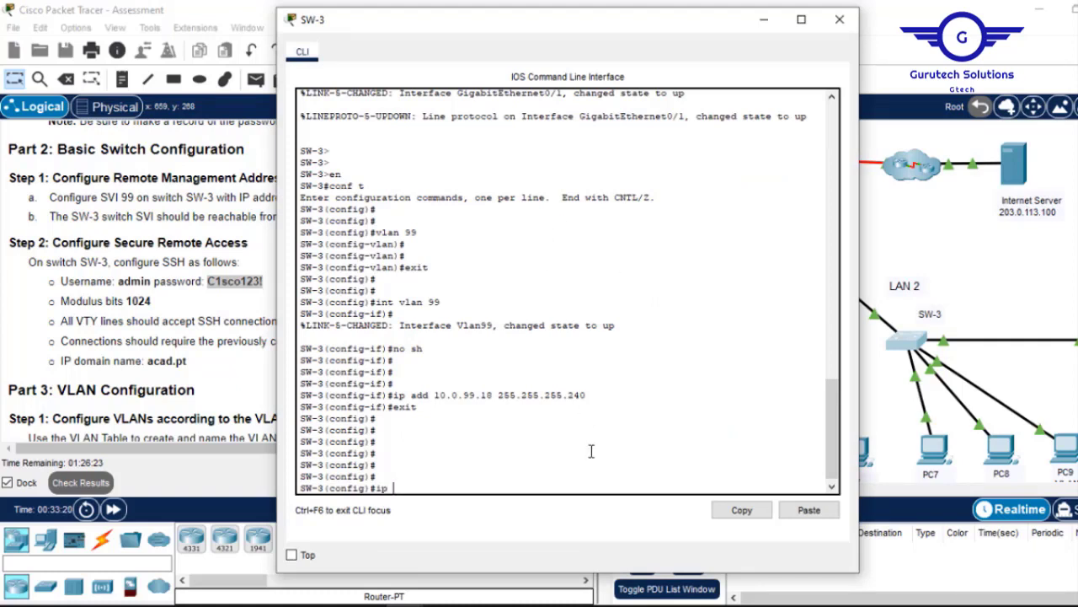
Set SW-3's domain name to acad.pt and create user admin with the copied password.
type("ain-name acad.pt")
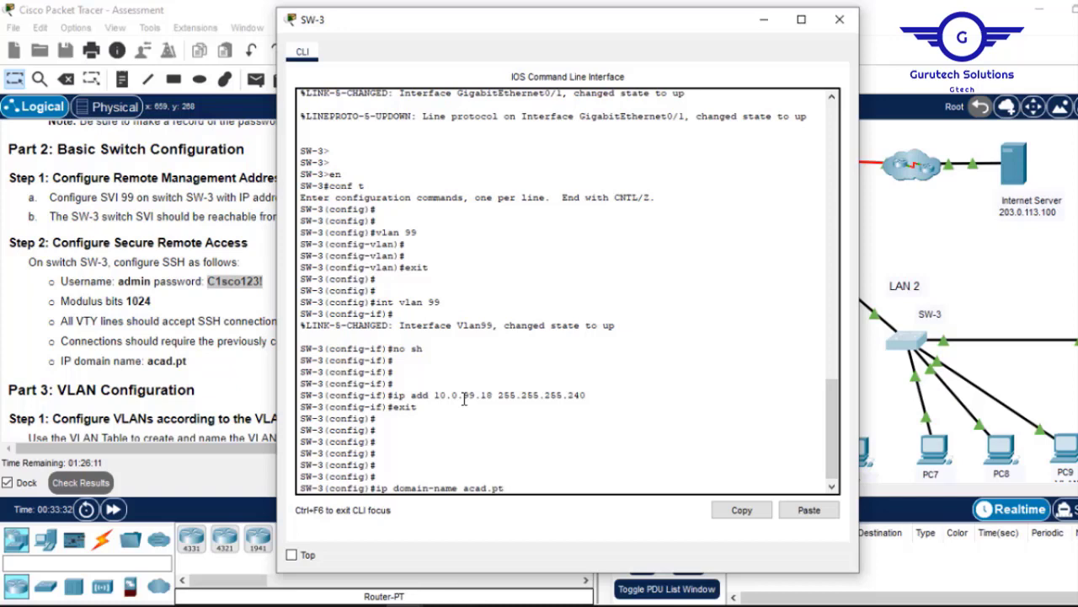
key("Return")
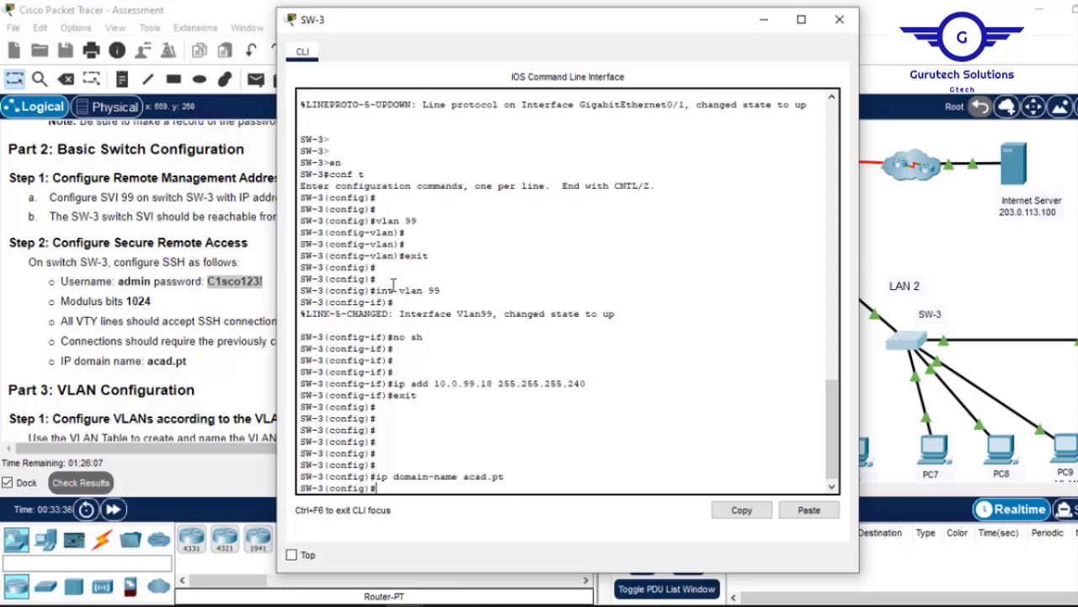
type("usern")
key("Tab")
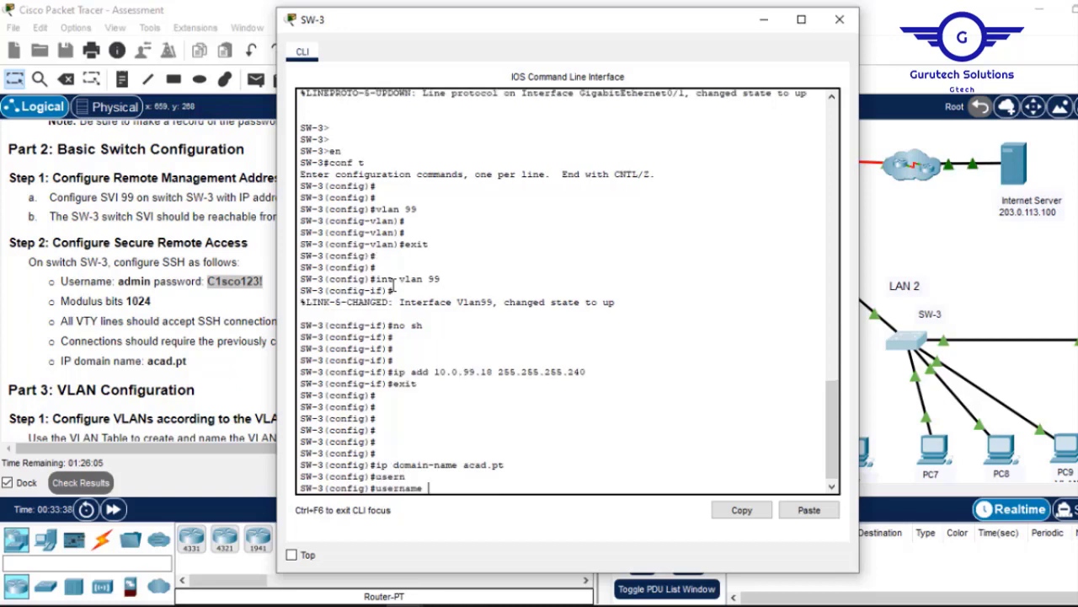
type("admin pa")
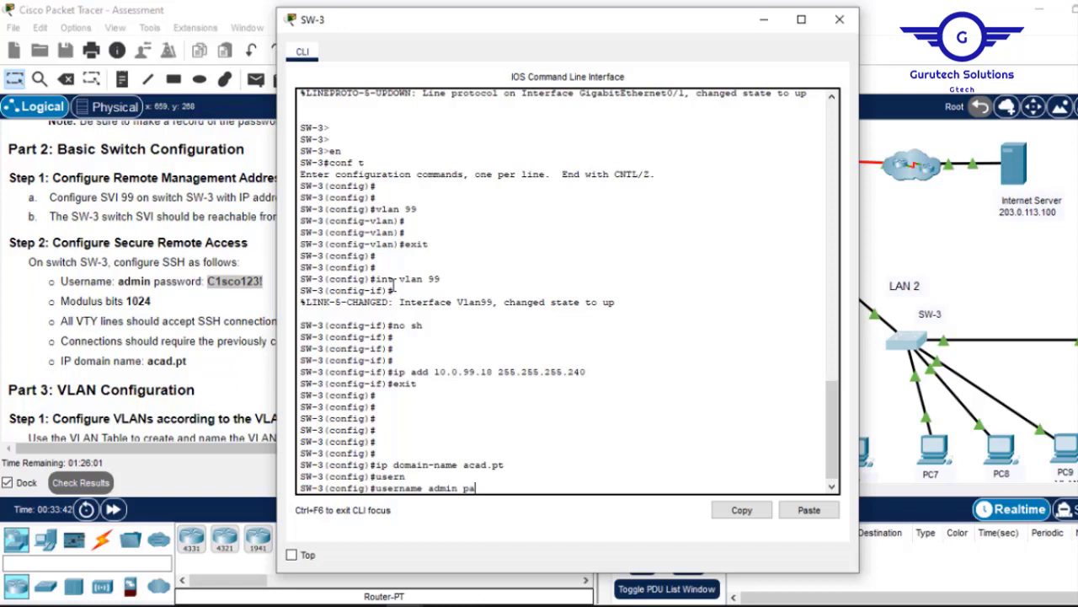
type("ss")
key("Tab")
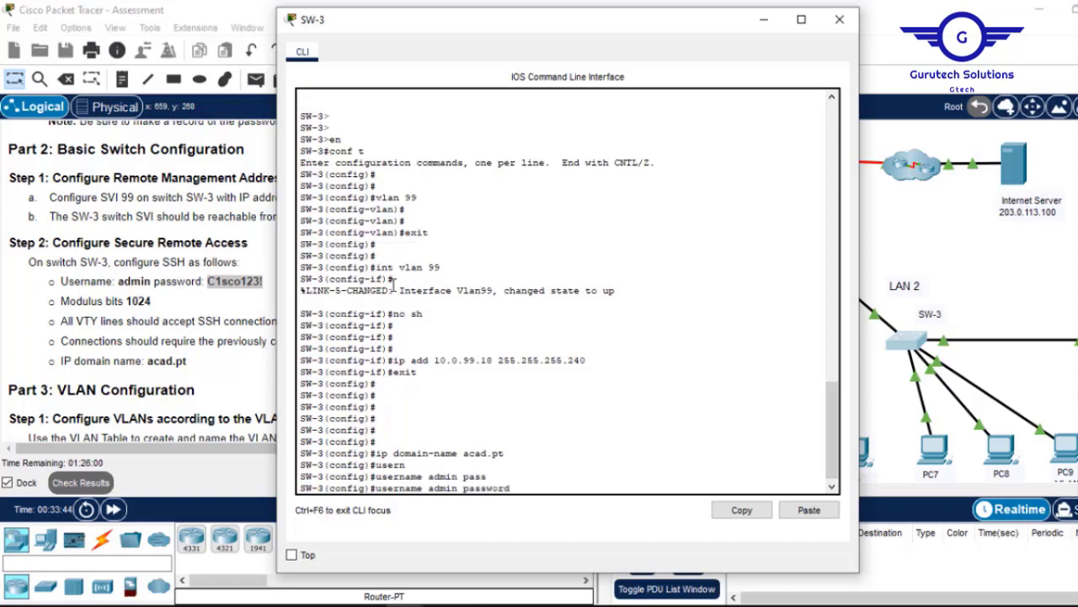
left_click(809, 510)
key("Return")
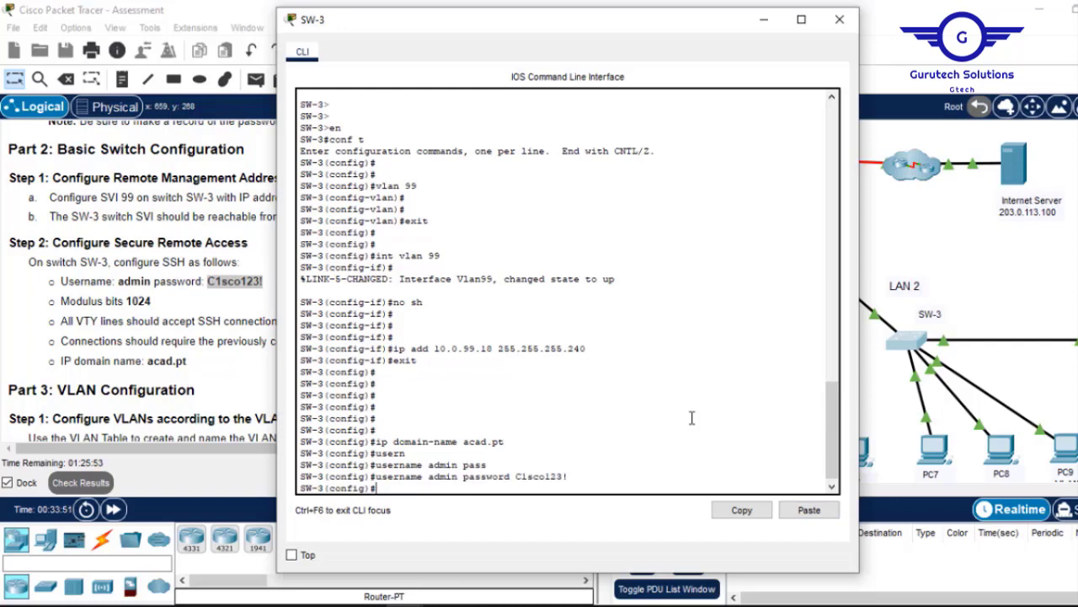
Generate 1024-bit RSA keys on SW-3 with crypto key generate rsa.
key("Return")
type("cry")
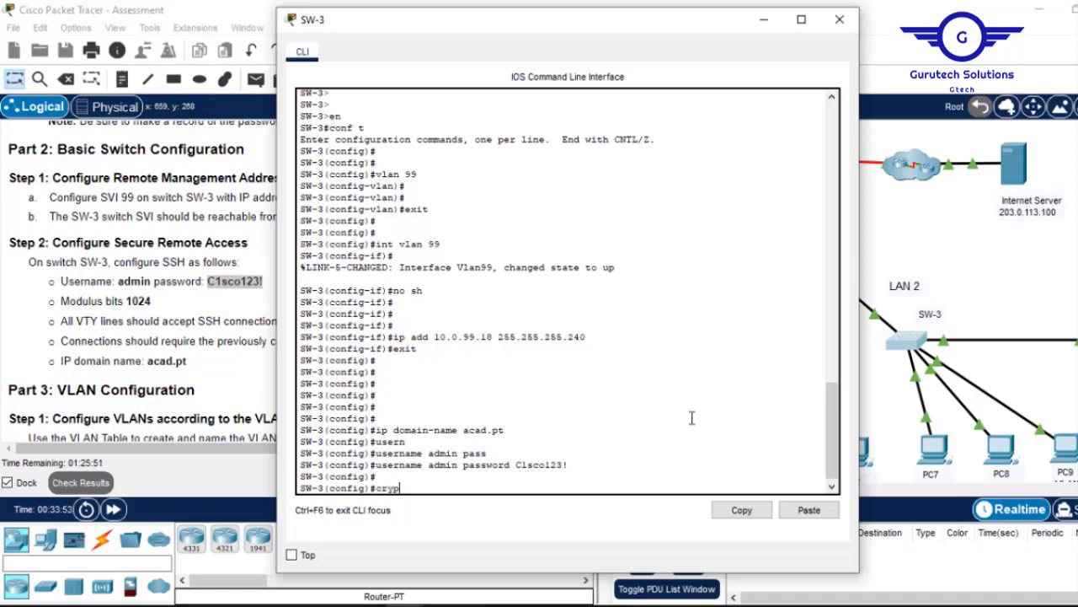
type("p")
key("Tab")
type("k")
key("Tab")
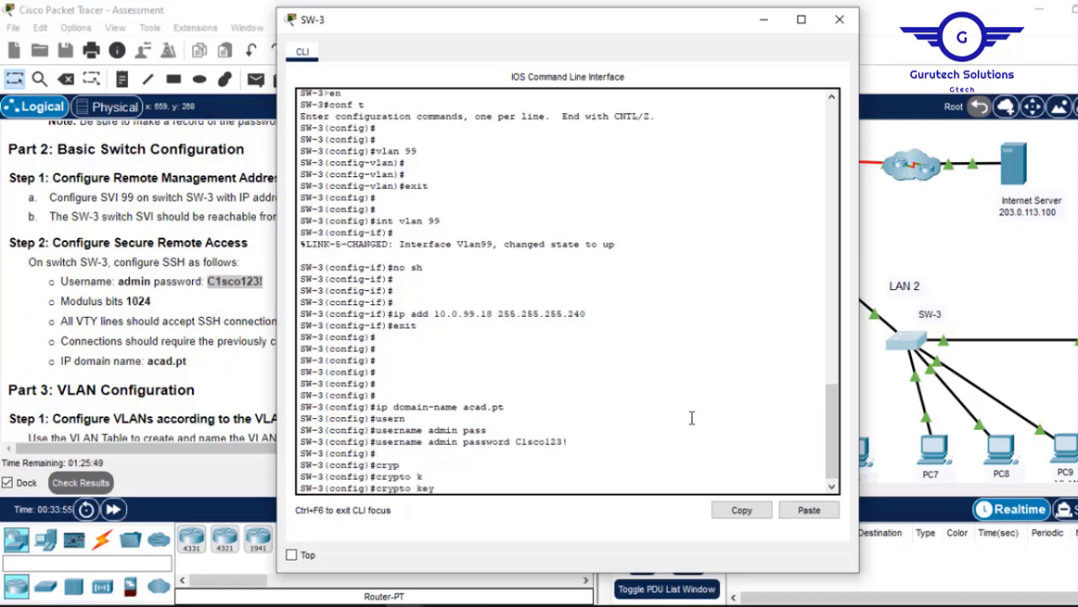
type("g")
key("Tab")
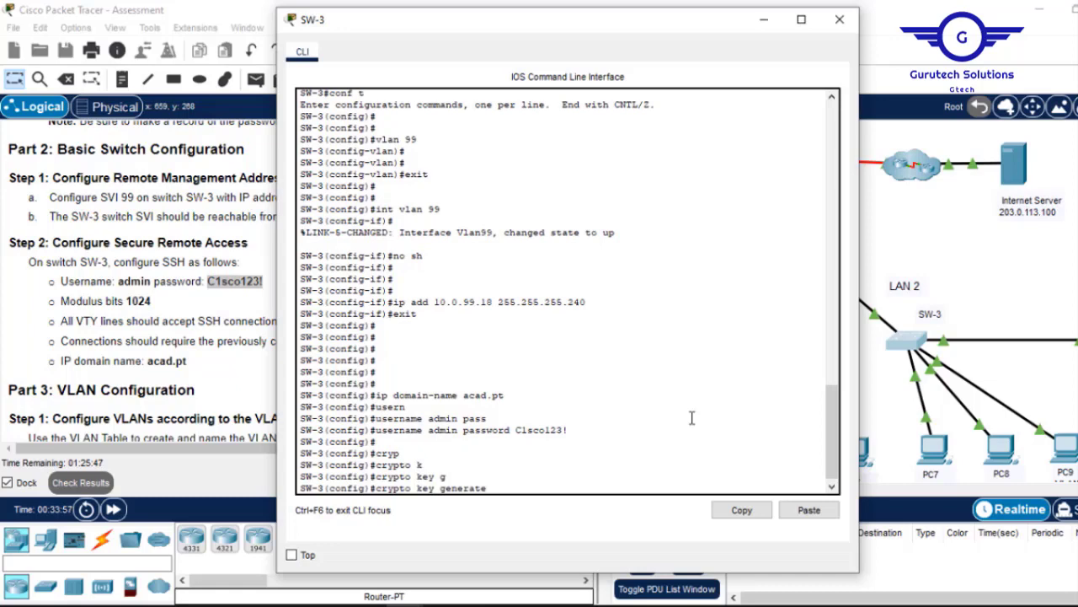
type("r")
key("Tab")
key("Return")
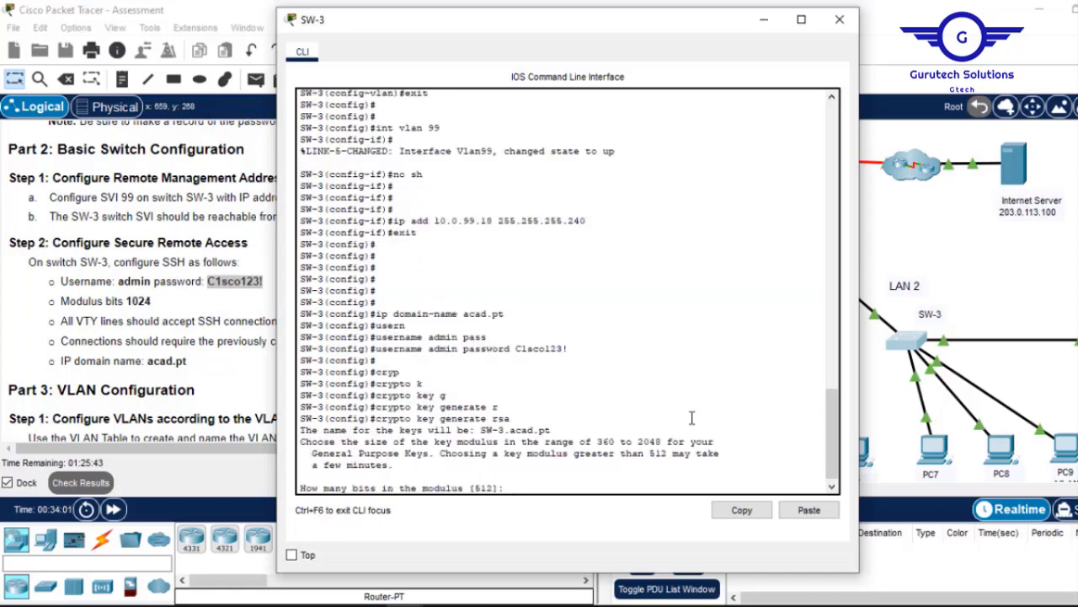
type("1024")
key("Return")
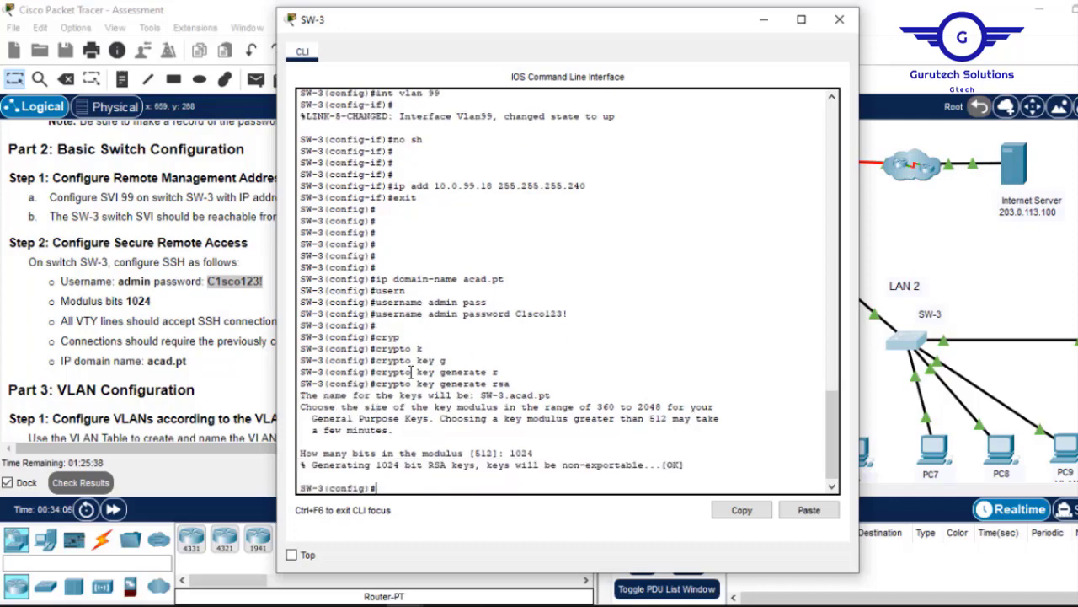
type("line vty 0 15")
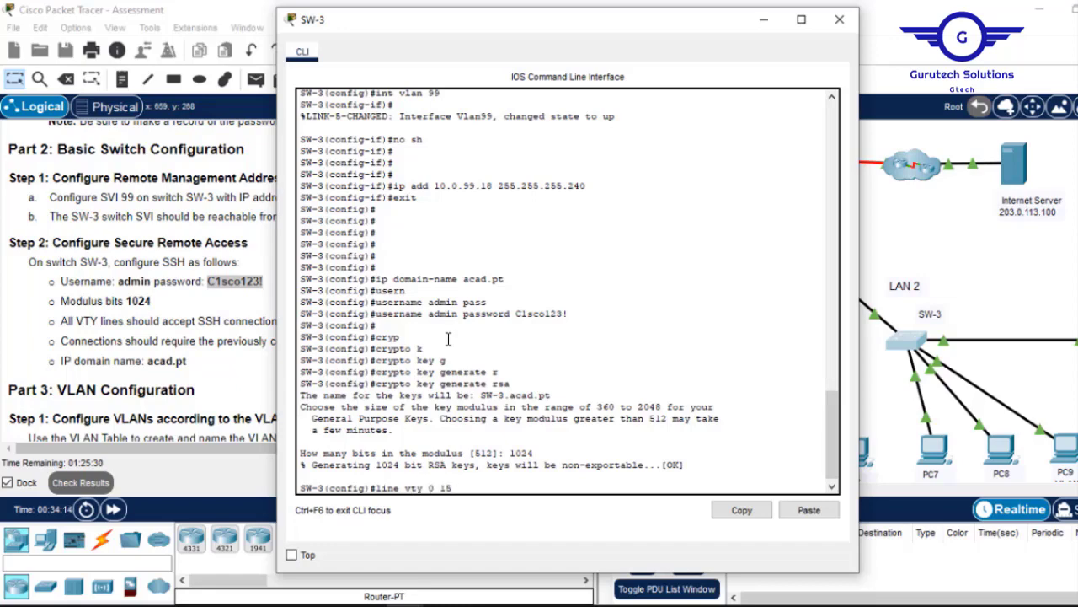
Enter configuration for VTY lines 0–15 and require local user login.
key("Return")
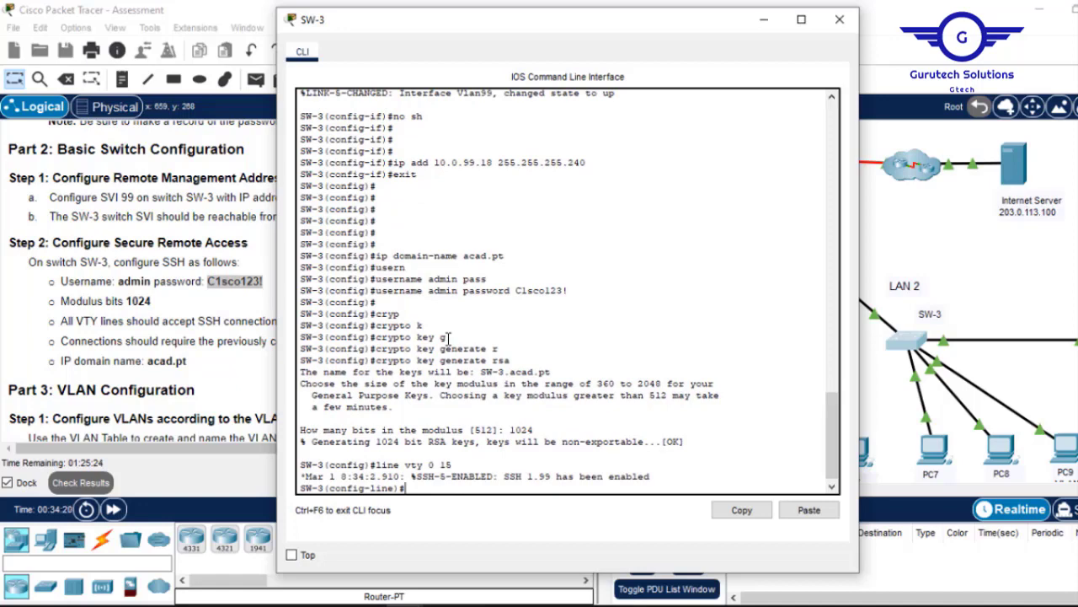
type("logi")
key("Tab")
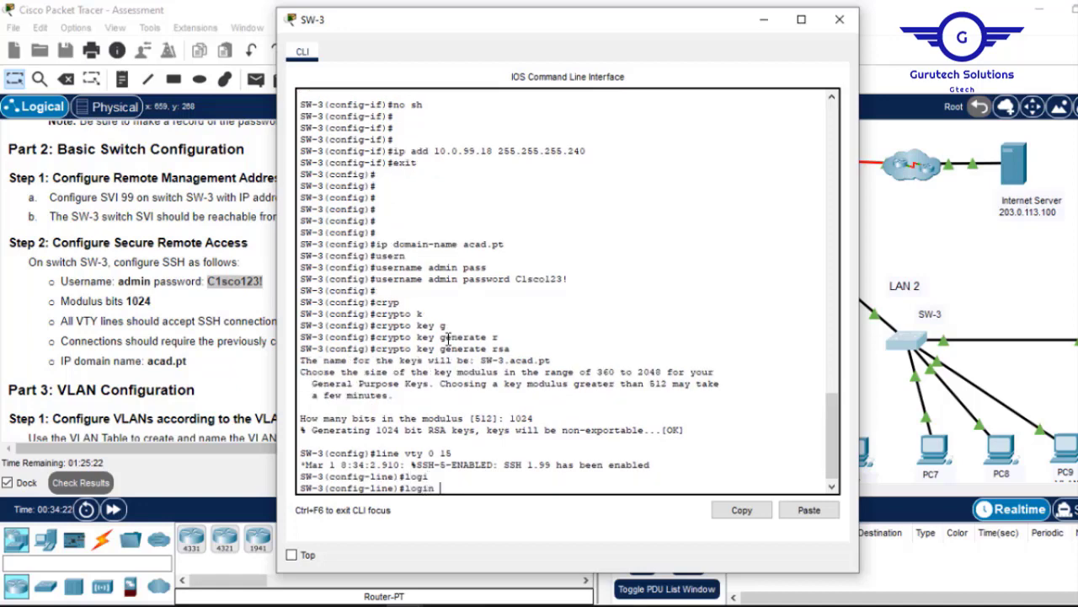
type("lo")
key("Tab")
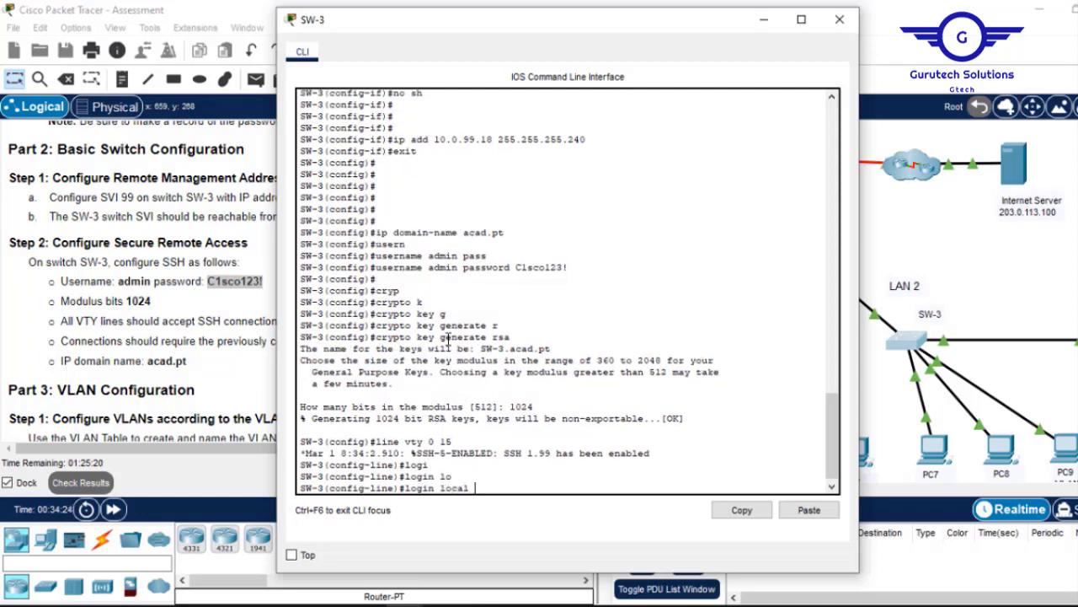
key("Return")
Restrict the VTY lines to SSH-only access with transport input ssh.
type("tra")
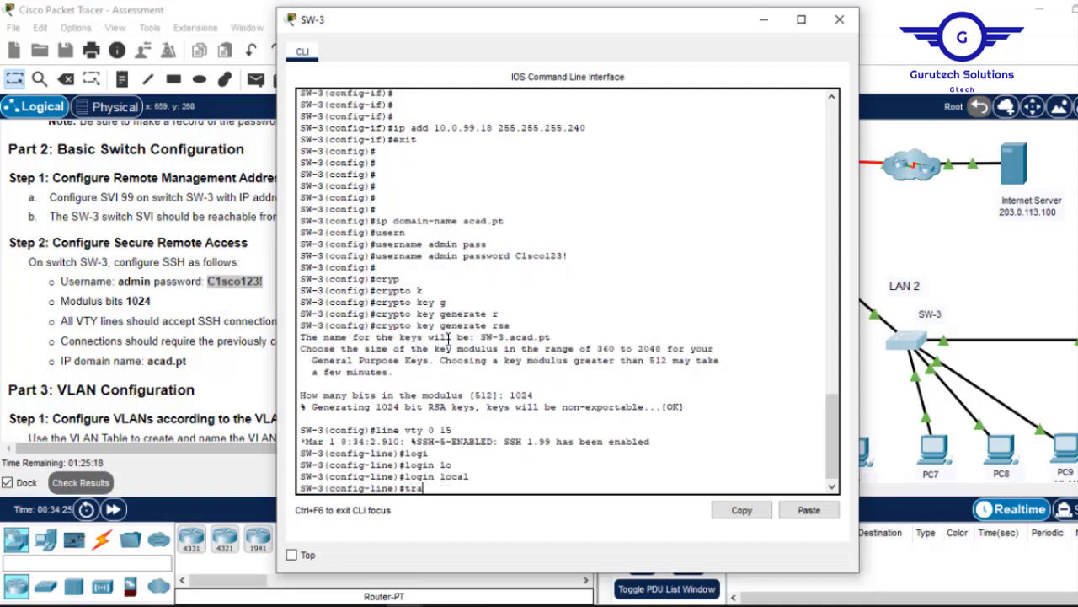
type("n")
key("Tab")
type("in")
key("Tab")
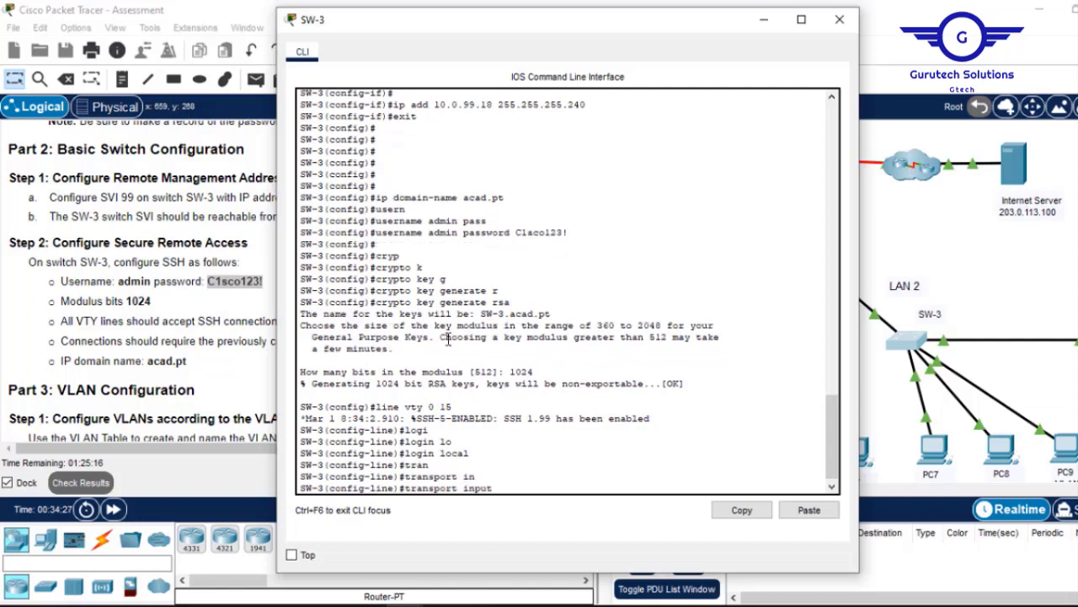
type("s")
key("Tab")
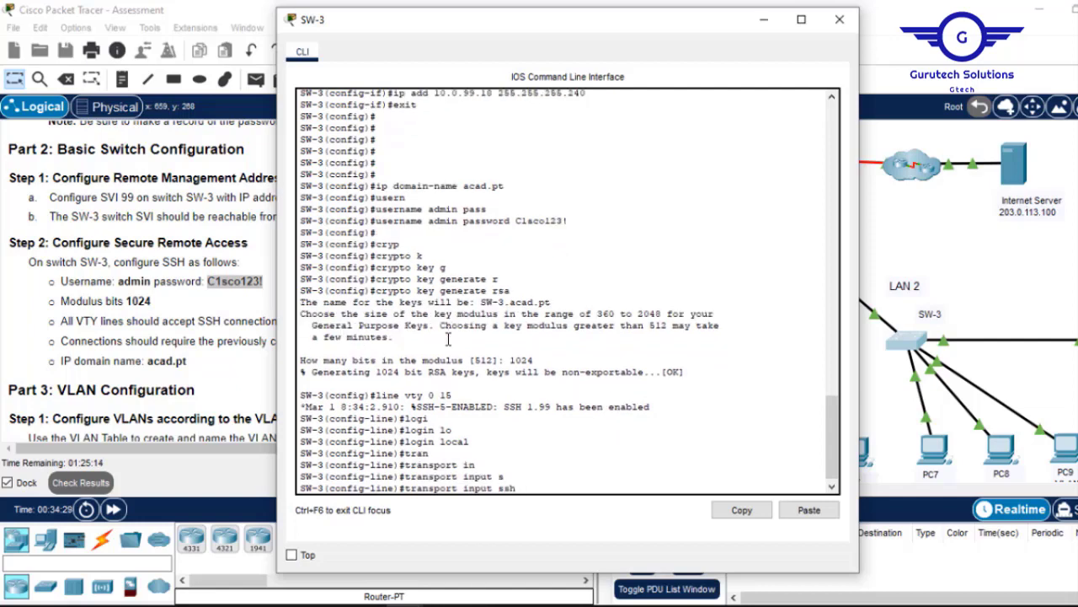
key("Return")
Exit line configuration, save SW-3's configuration with 'do wr', and minimize its window.
type("exi")
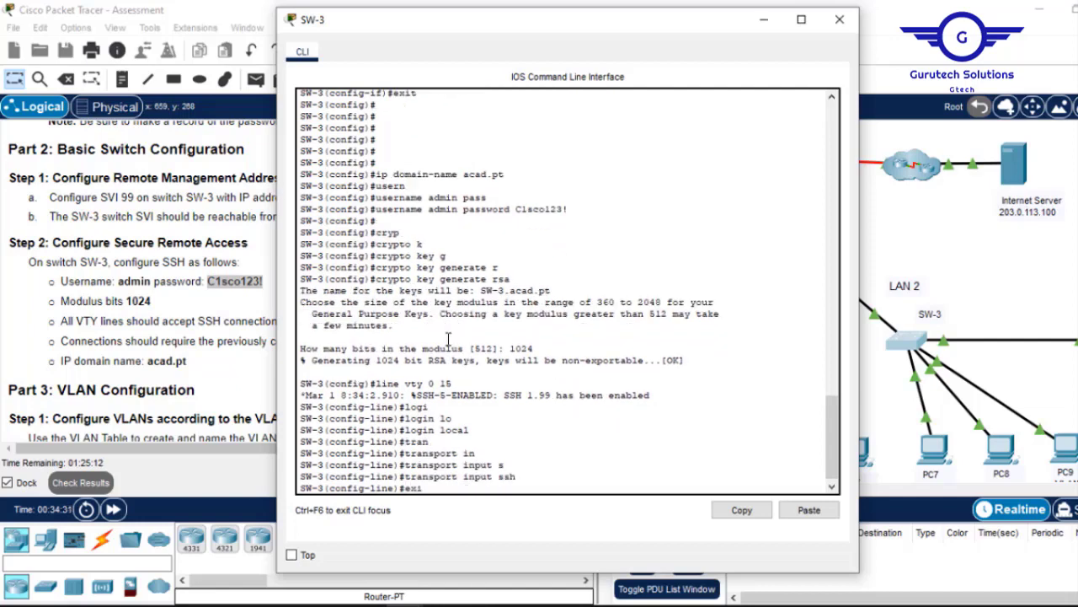
type("t")
key("Return")
key("Return")
key("Return")
key("Return")
type("do")
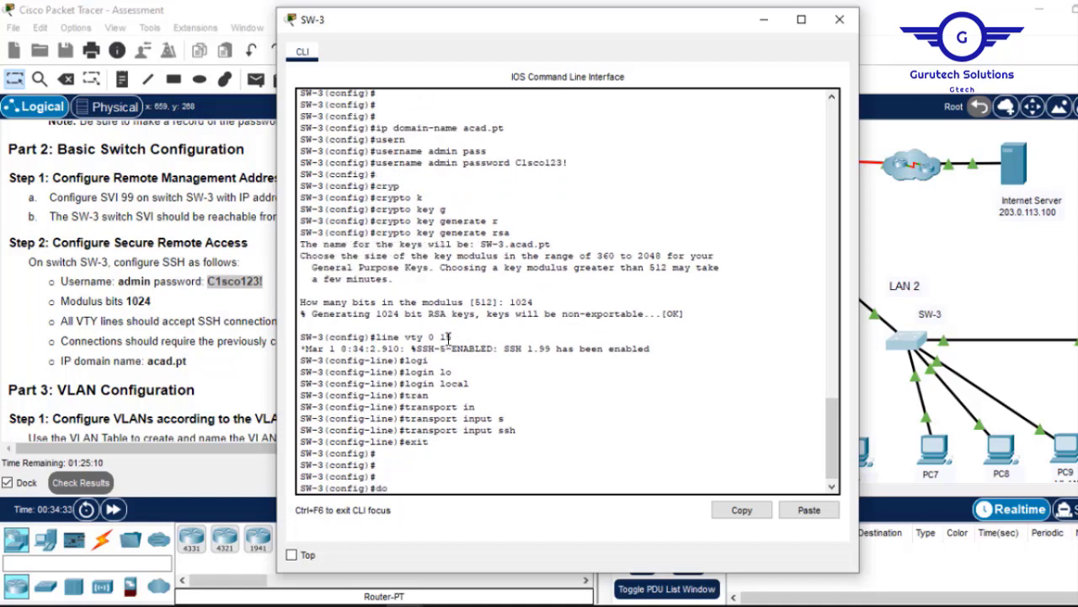
type(" wr")
key("Return")
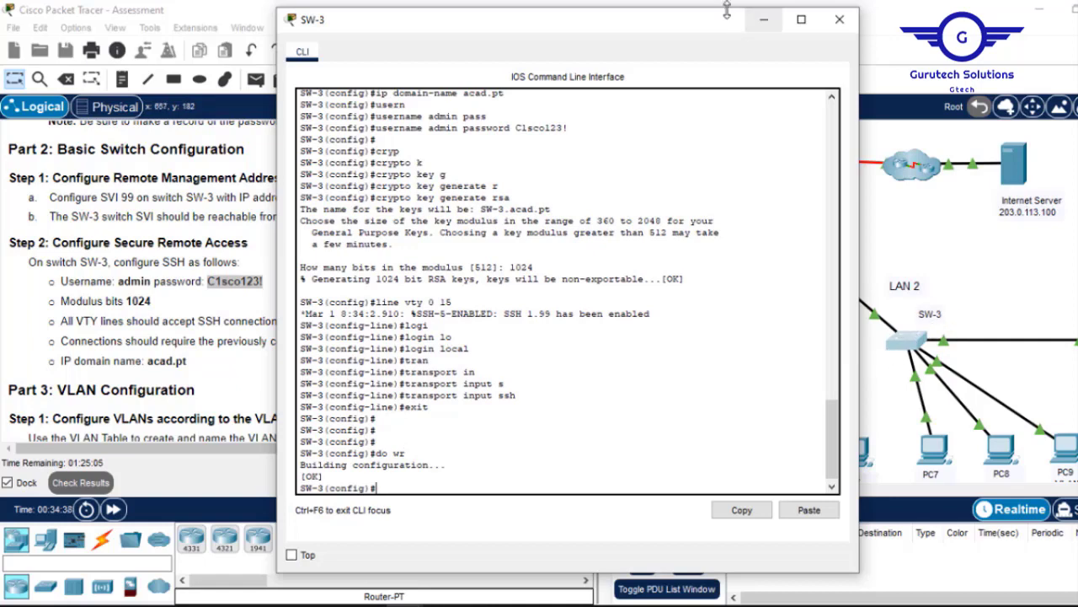
left_click(765, 19)
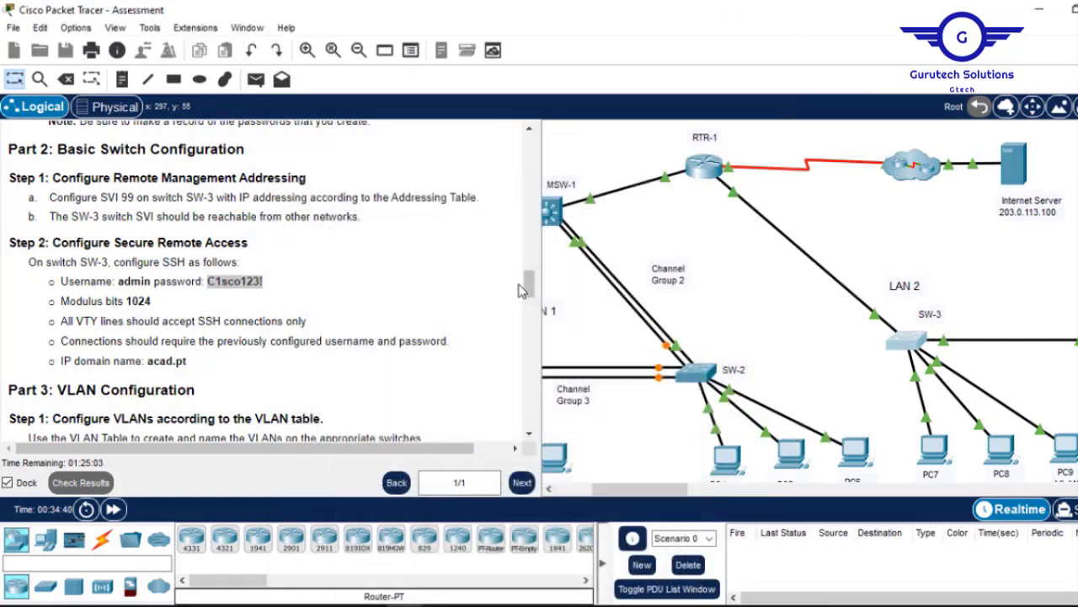
Scroll the instructions to the Part 3 VLAN table and shift the topology to show MSW-1.
scroll(472, 283, "down", 4)
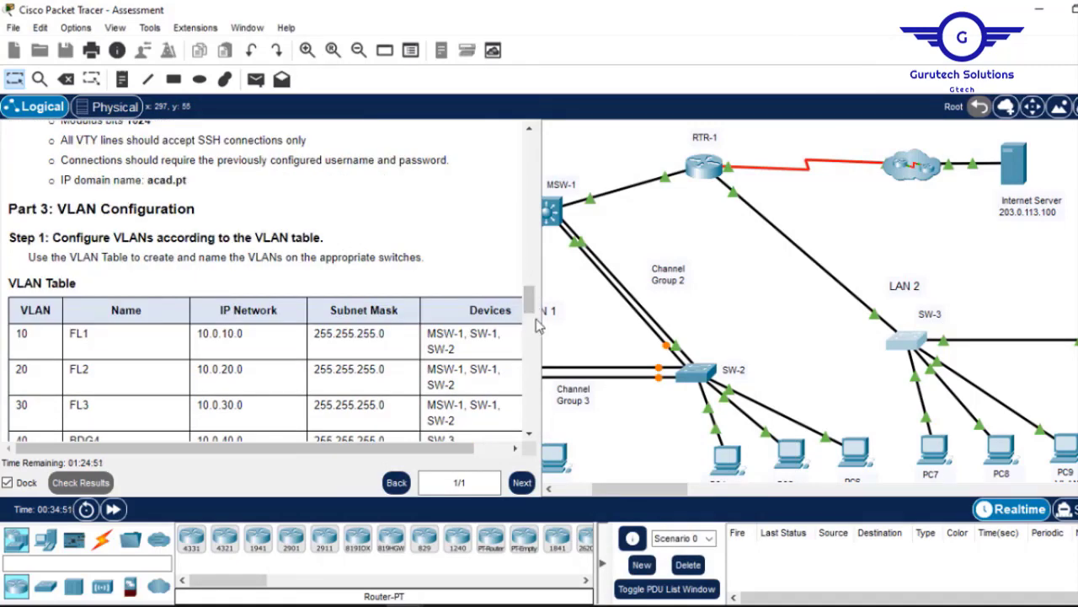
left_click_drag(531, 314, 530, 322)
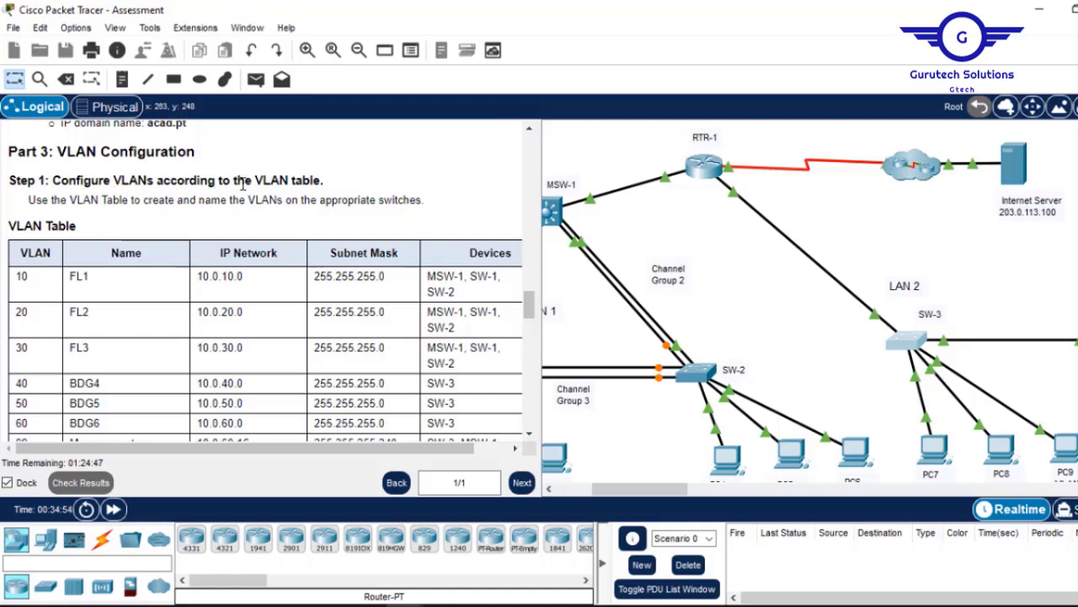
mouse_move(531, 304)
left_mouse_down()
mouse_move(531, 322)
mouse_move(531, 303)
left_mouse_up()
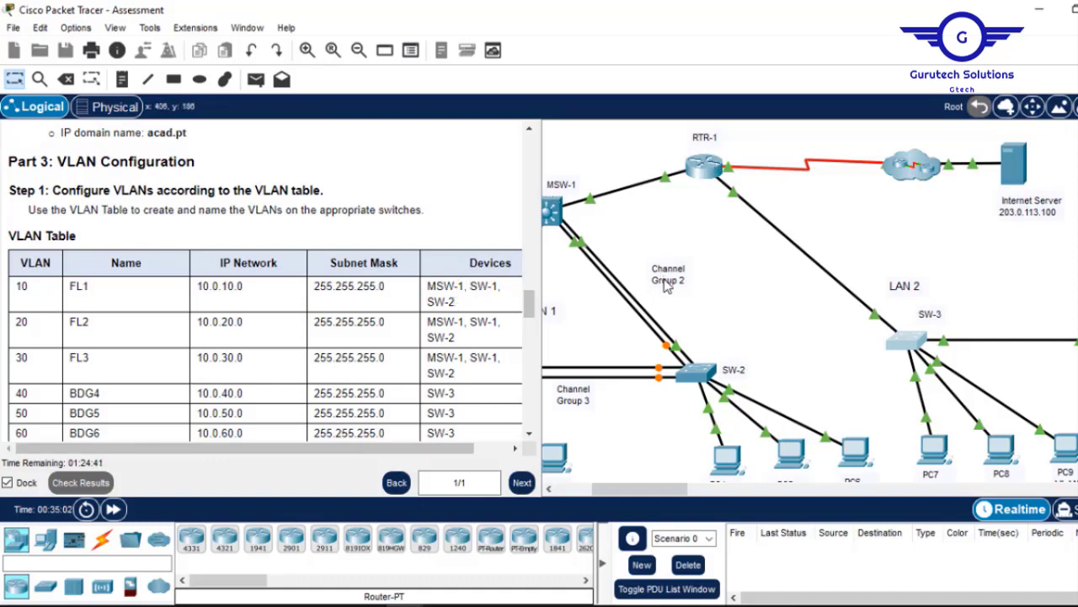
left_click_drag(654, 491, 620, 490)
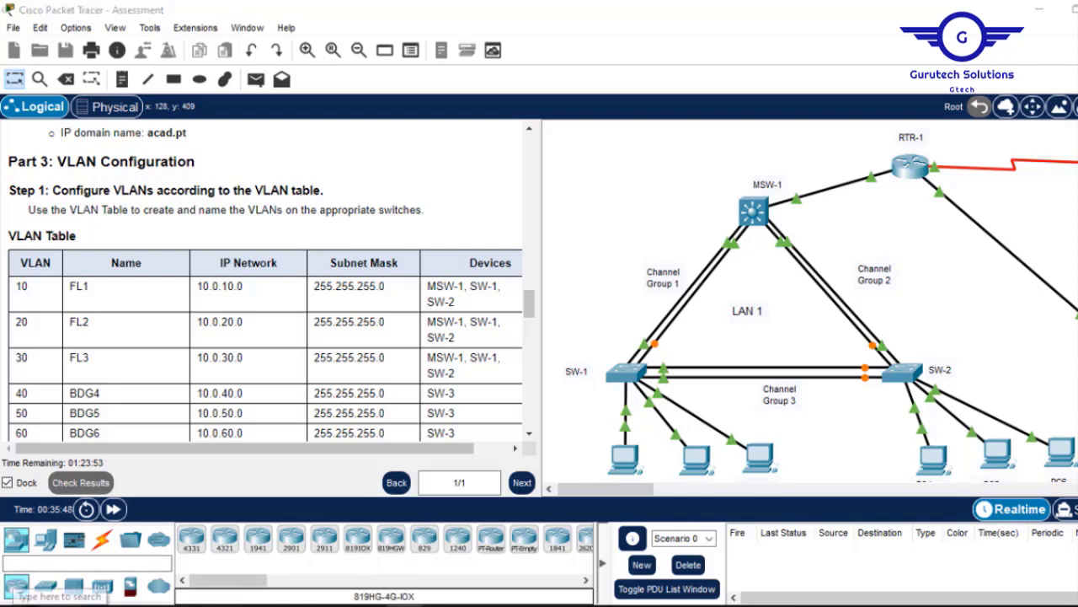
Launch Notepad from the Windows search and move it aside to reveal the VLAN table.
key("super")
type("note")
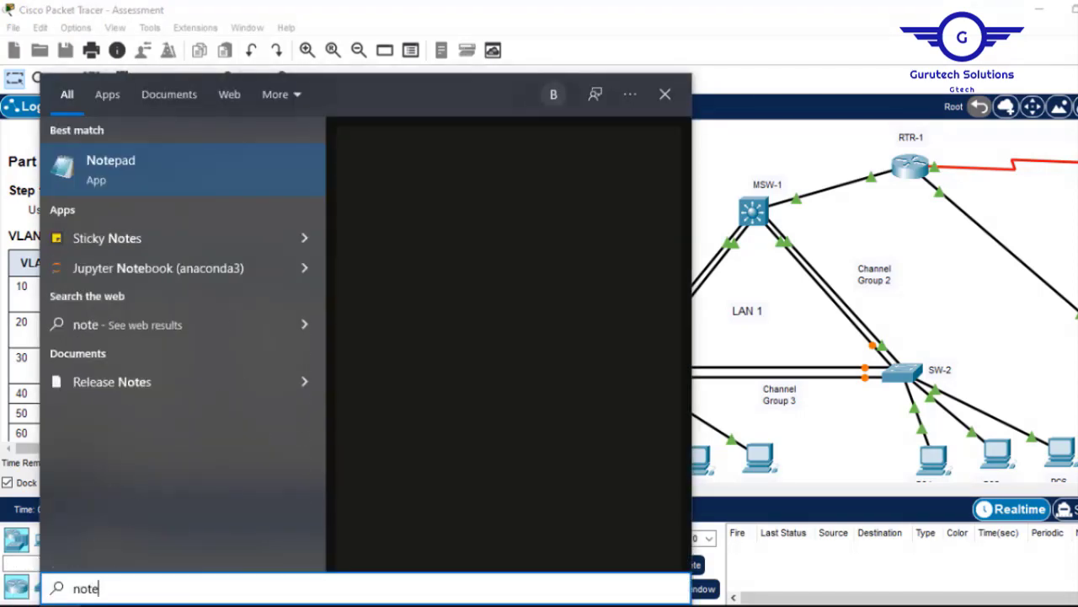
key("Return")
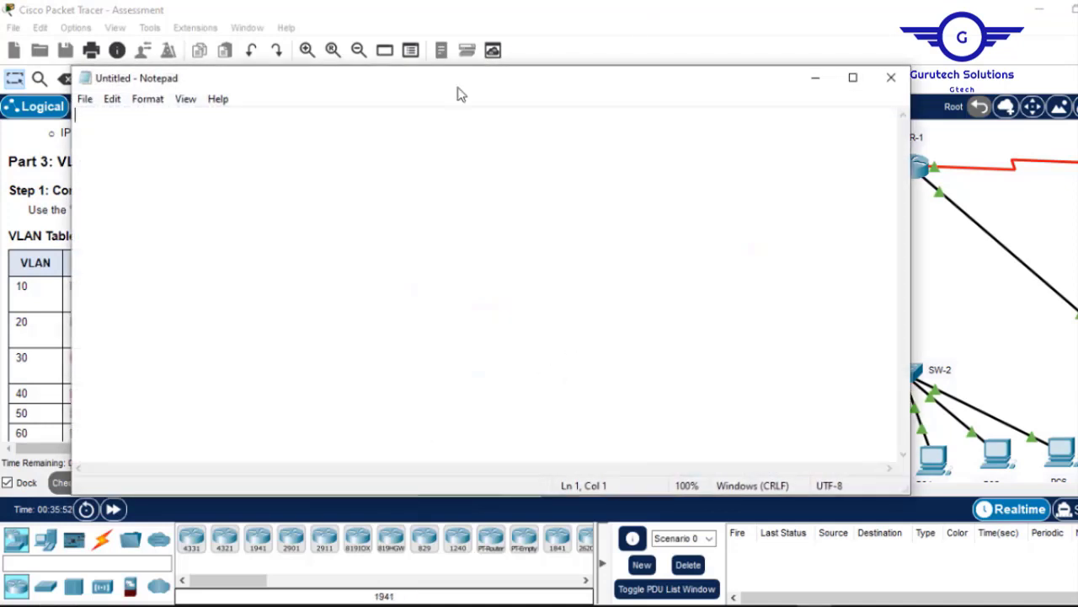
left_click_drag(364, 88, 592, 113)
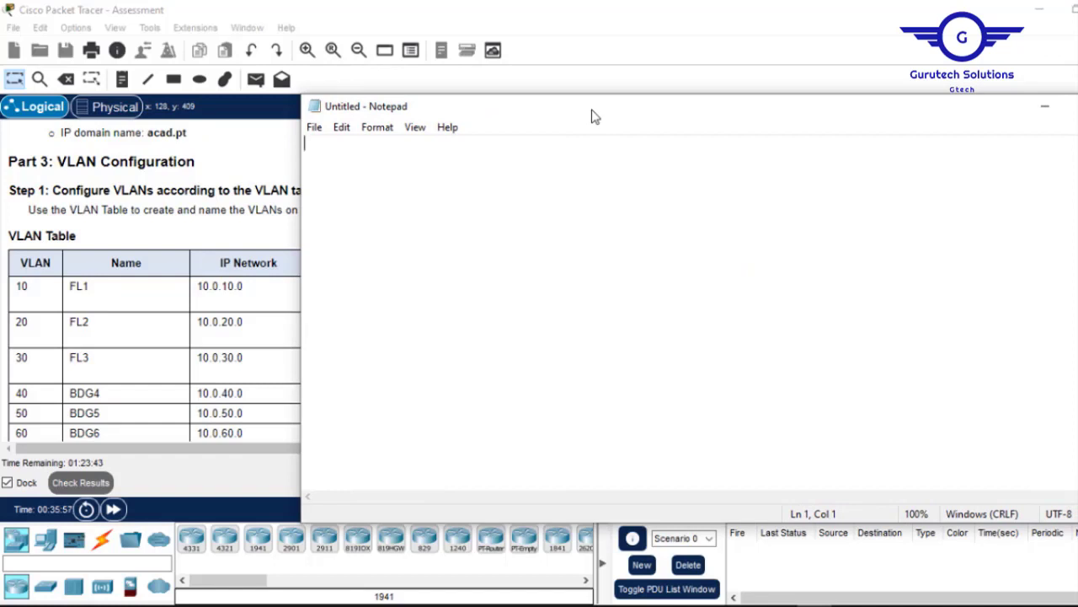
Type 'vlan 10' and 'name FL1' on separate lines, then move the note down.
type("vlan 10")
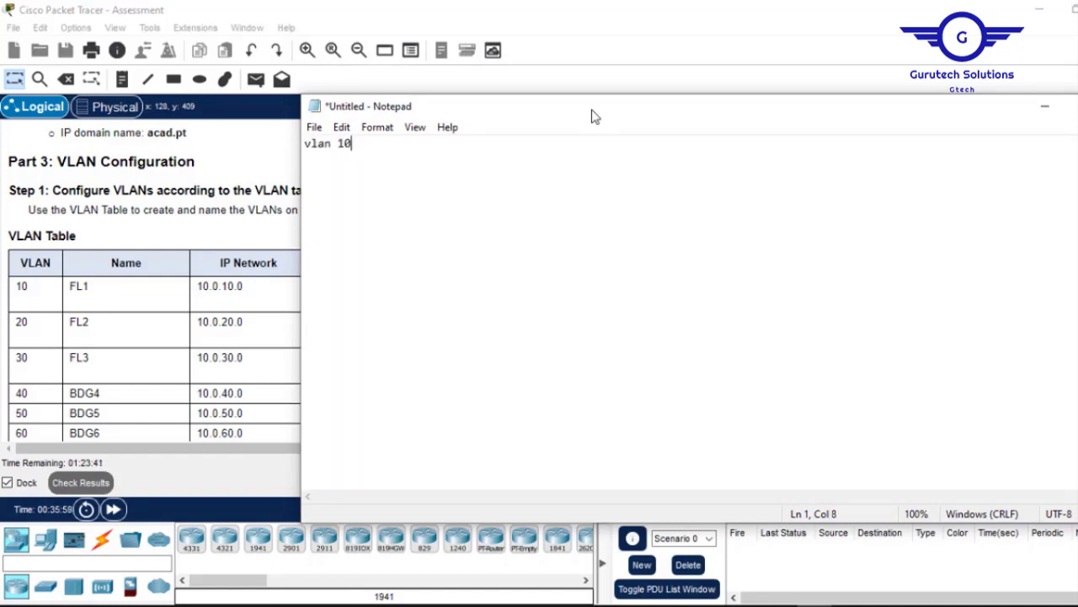
key("Return")
type("name FL1")
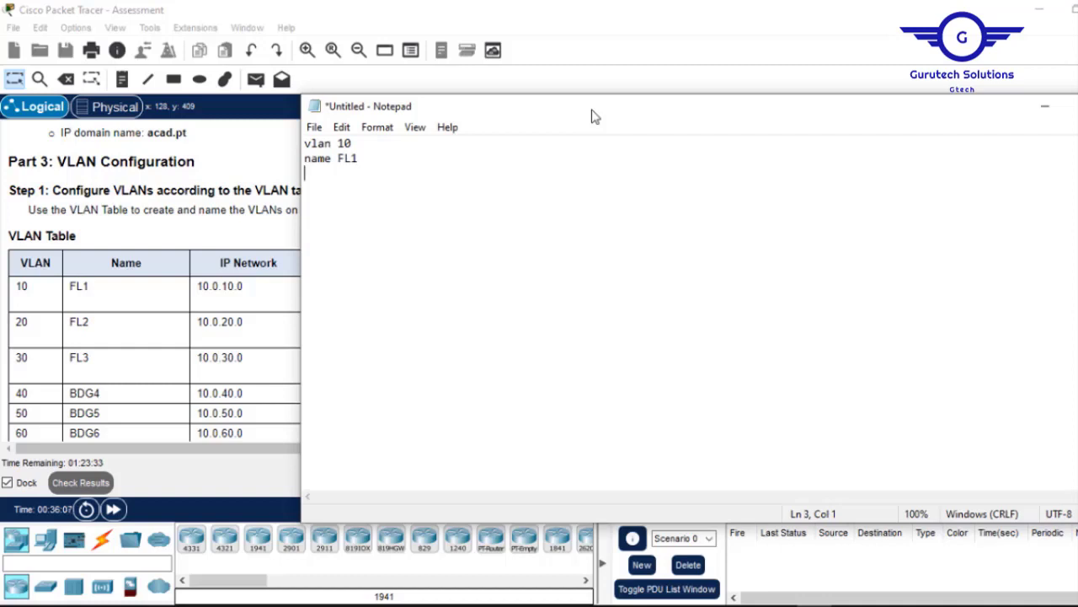
left_click_drag(1006, 121, 772, 452)
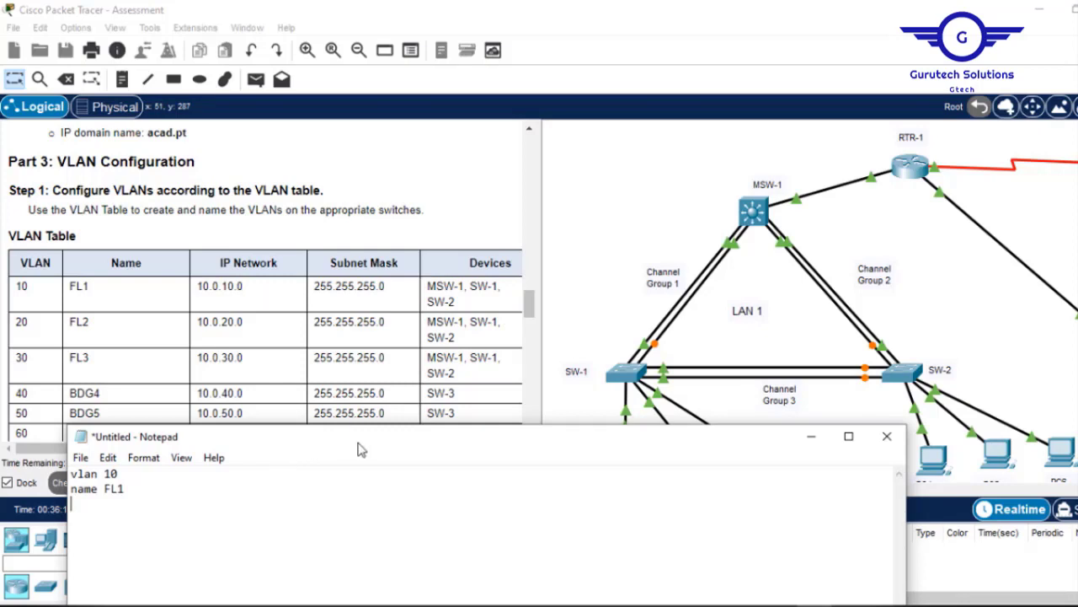
Close the vlan 10 block with 'exit' and start a 'vlan 20' line.
left_click_drag(358, 451, 474, 175)
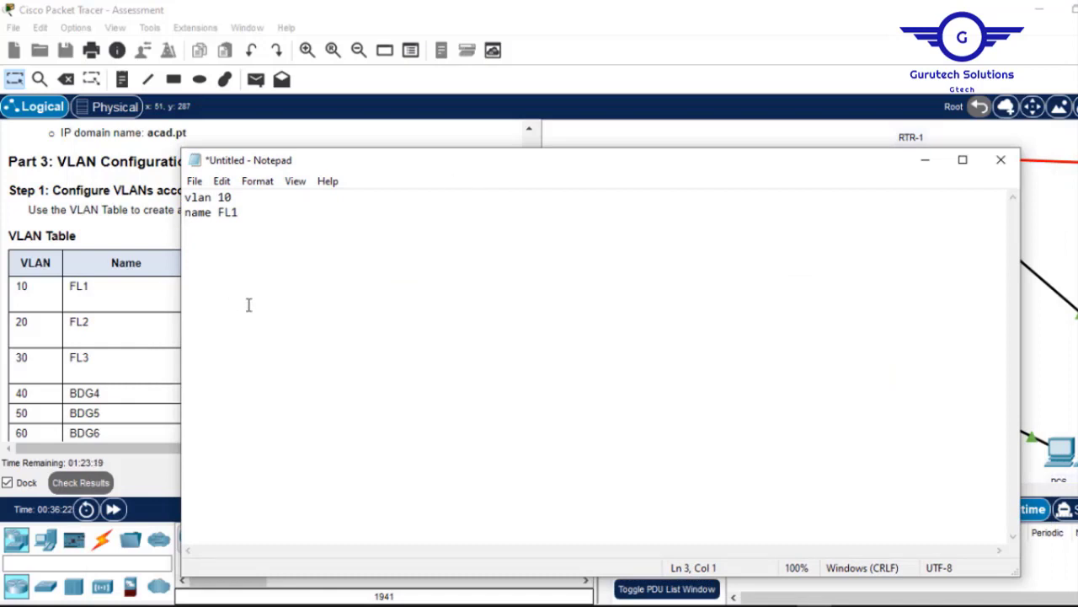
type("IT")
key("BackSpace")
key("BackSpace")
type("exit   v")
type("lan 20")
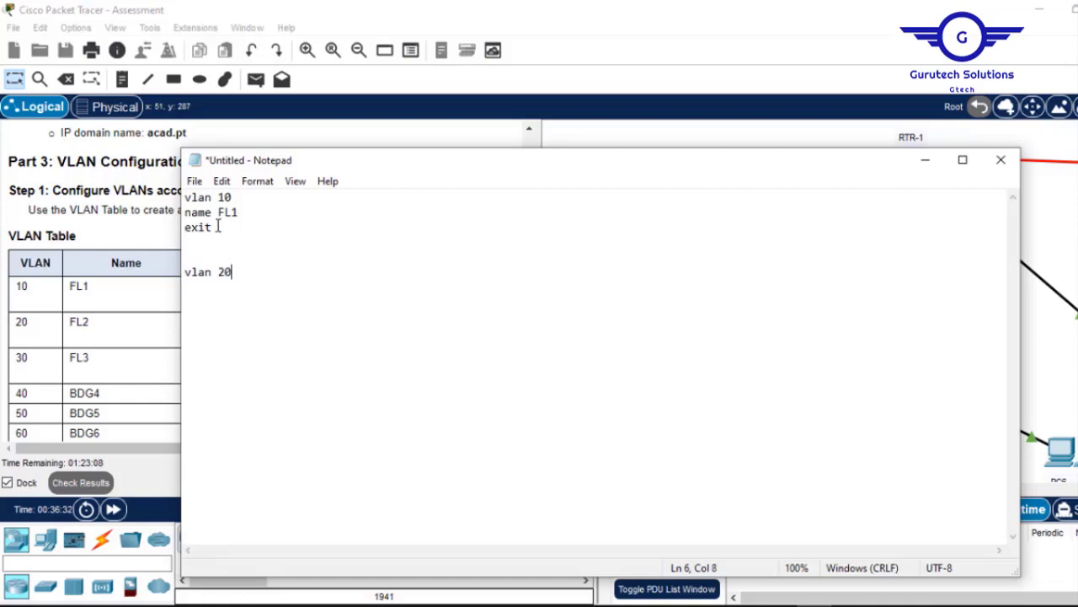
Paste the name FL1 and exit lines under vlan 20, then duplicate the vlan 20 block.
left_click_drag(213, 227, 183, 214)
key("ctrl+c")
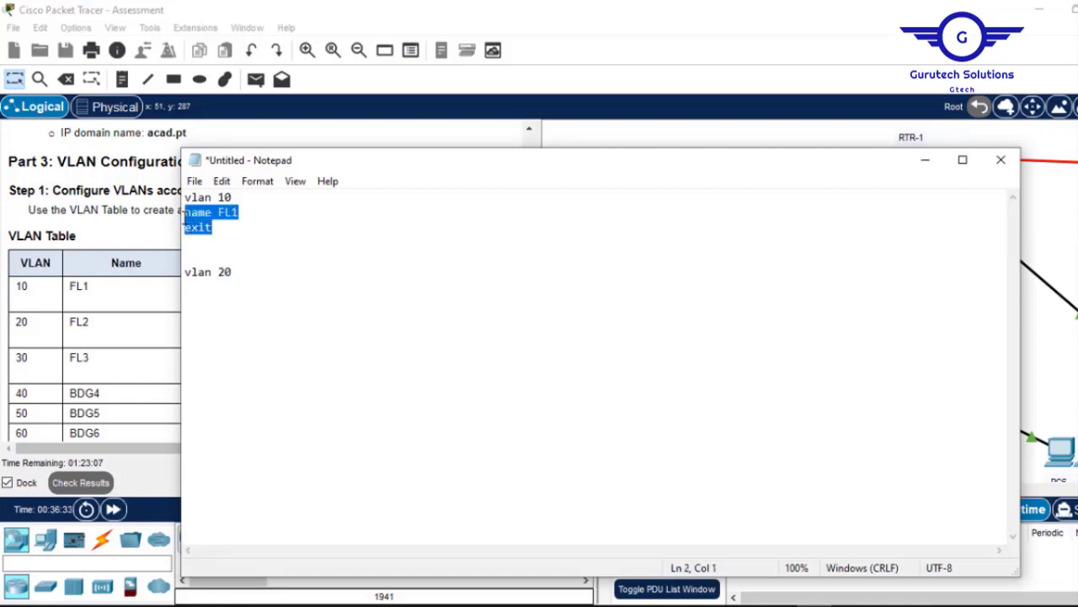
left_click(240, 271)
key("Return")
key("ctrl+v")
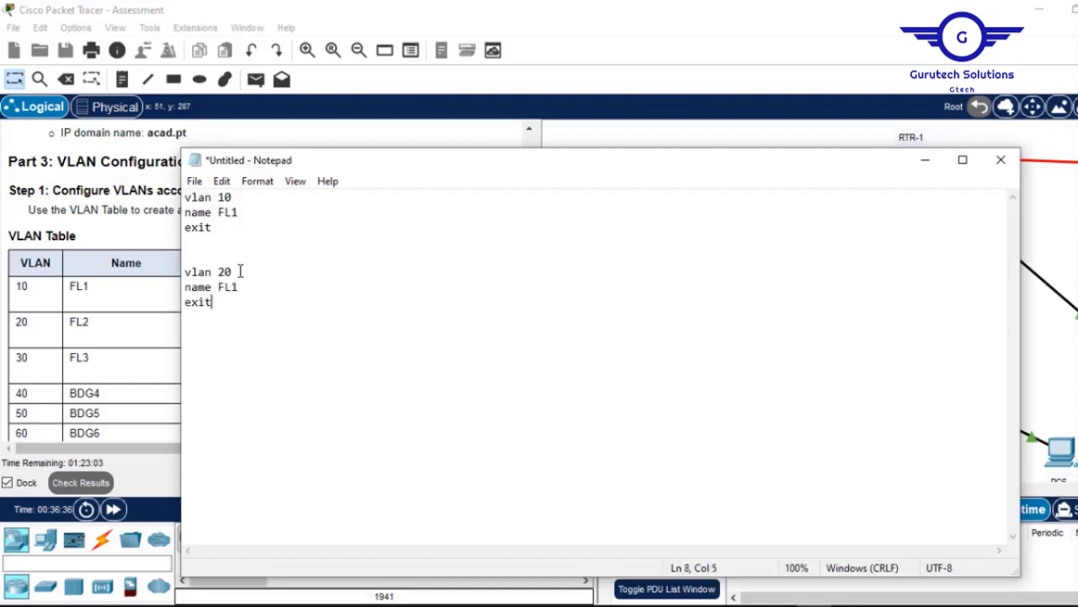
left_click(177, 277, "shift")
key("ctrl+c")
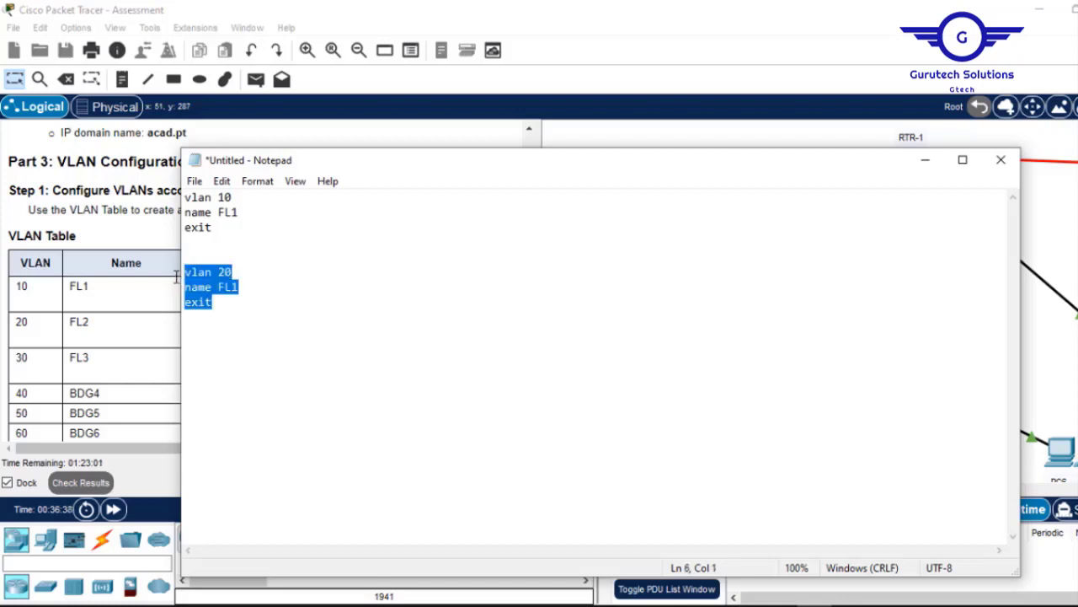
left_click(218, 305)
key("Return")
key("Return")
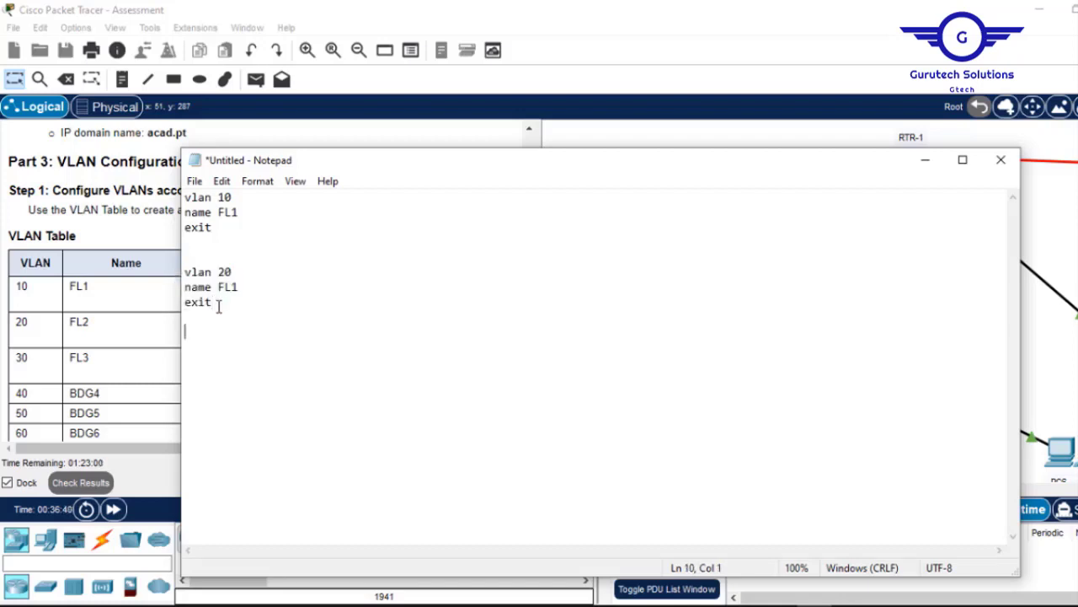
key("ctrl+v")
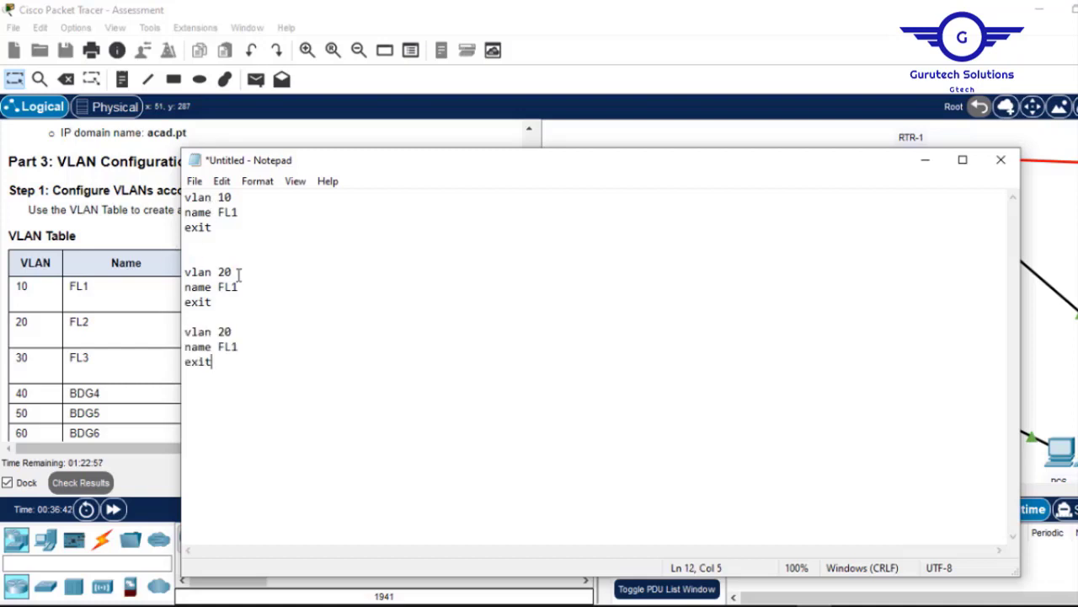
Correct the VLAN numbers to 20 and 30, select the whole script, and minimize Notepad.
left_click(228, 273)
key("BackSpace")
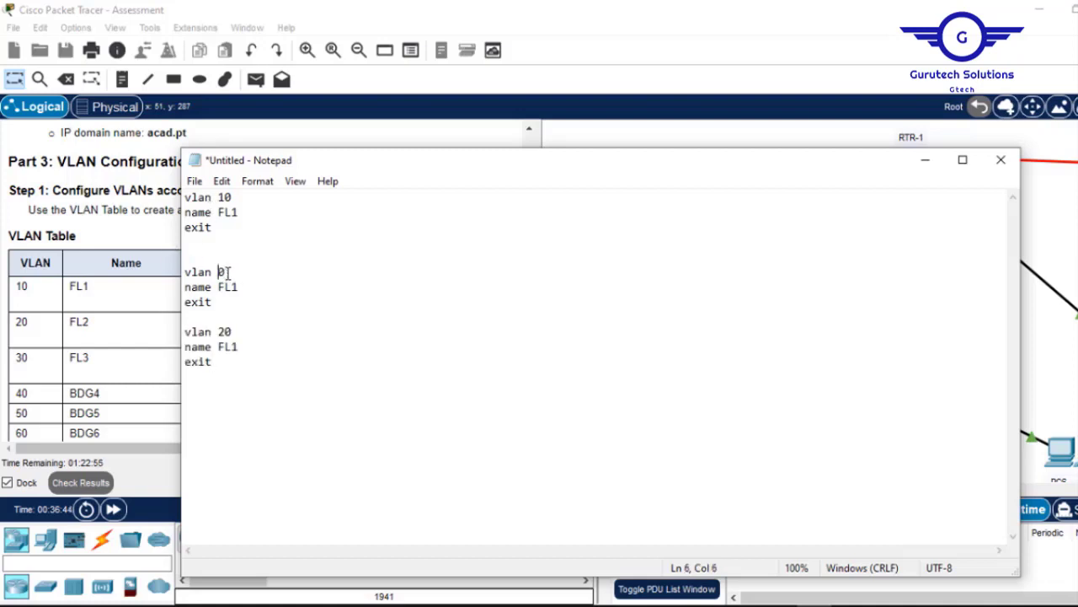
type("2")
left_click(221, 331)
type("3")
left_click_drag(220, 363, 183, 196)
key("ctrl+c")
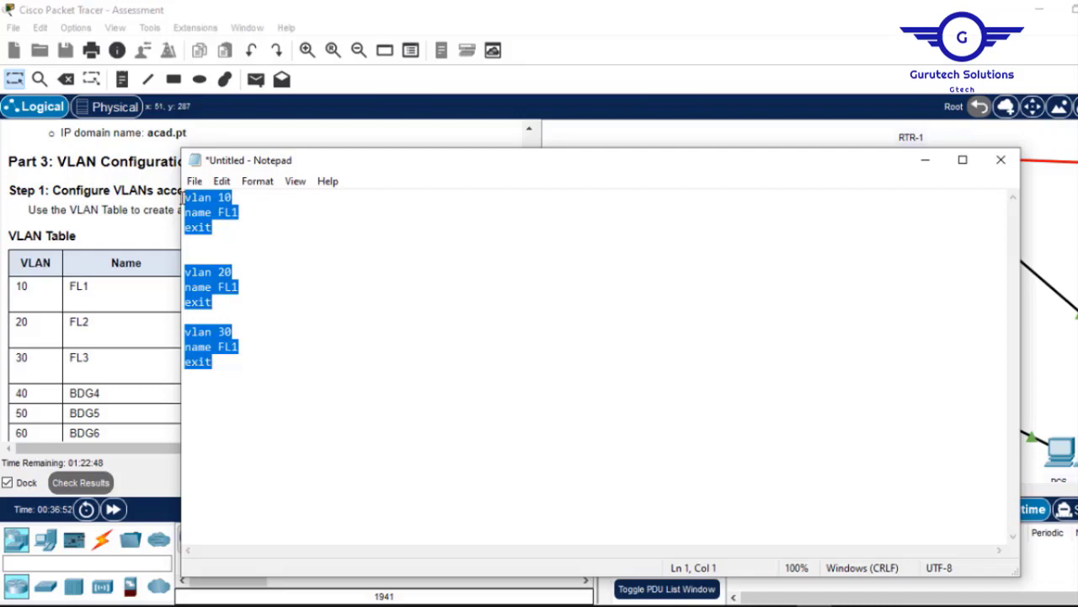
left_click(925, 160)
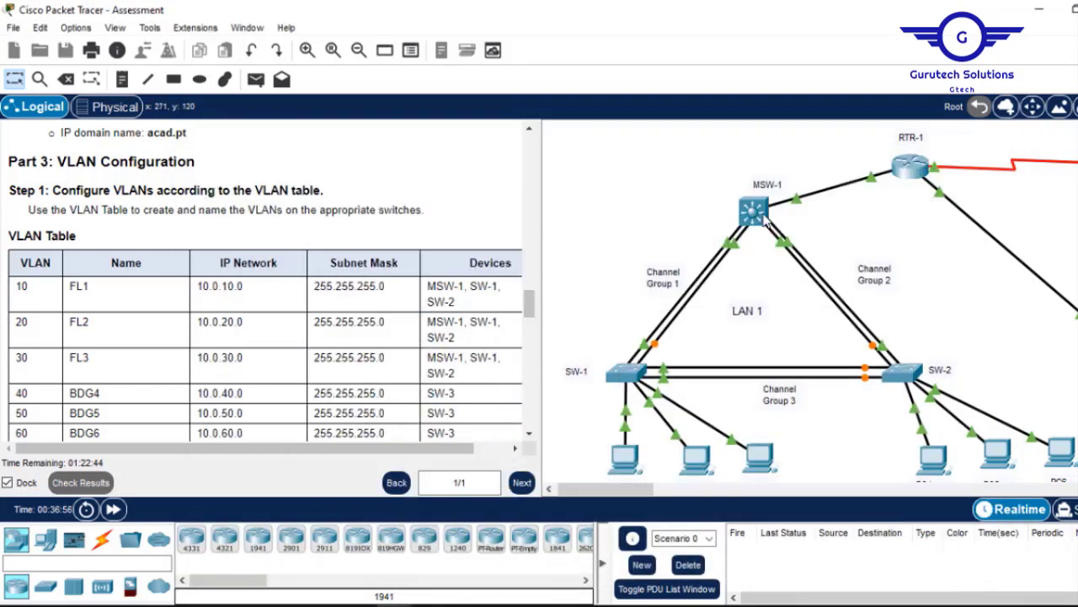
On MSW-1's CLI, enter global configuration mode and paste the VLAN 10, 20, 30 script.
left_click(755, 213)
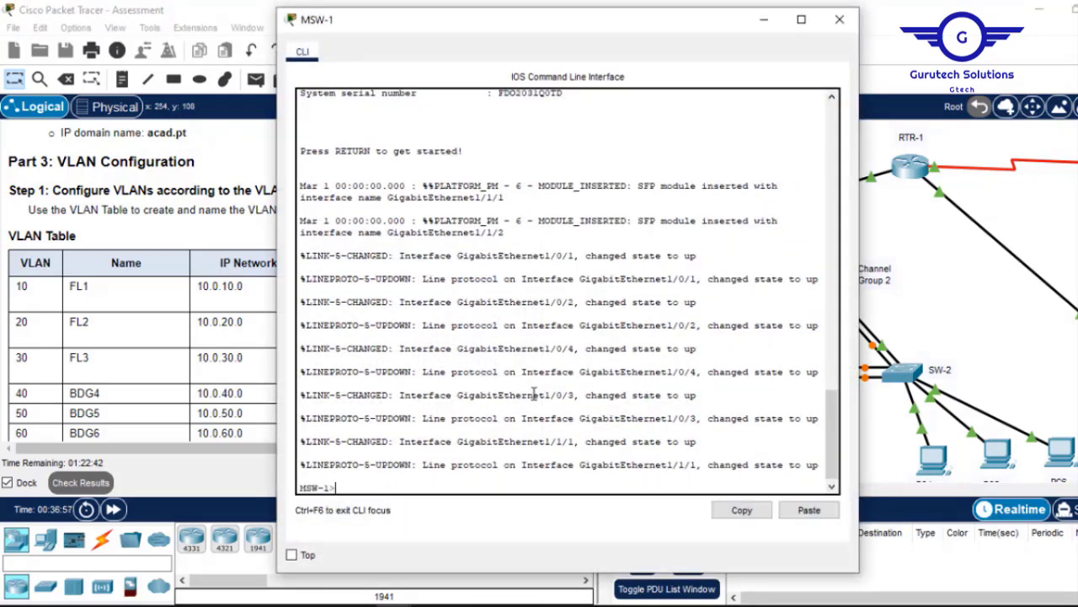
key("Return")
key("Return")
type("en")
key("Return")
type("c")
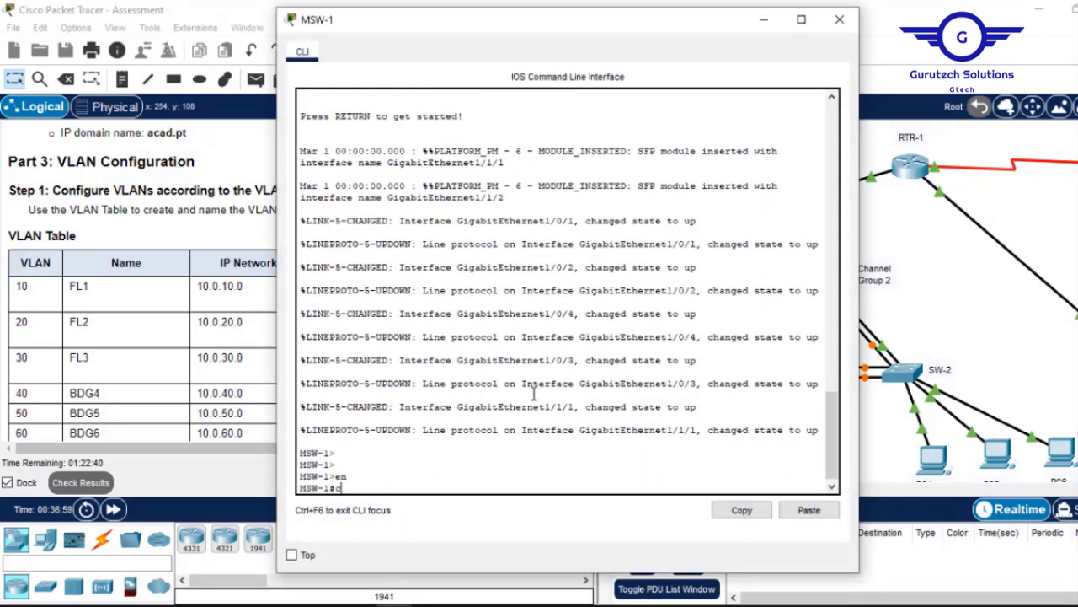
type("onf t")
key("Return")
key("Return")
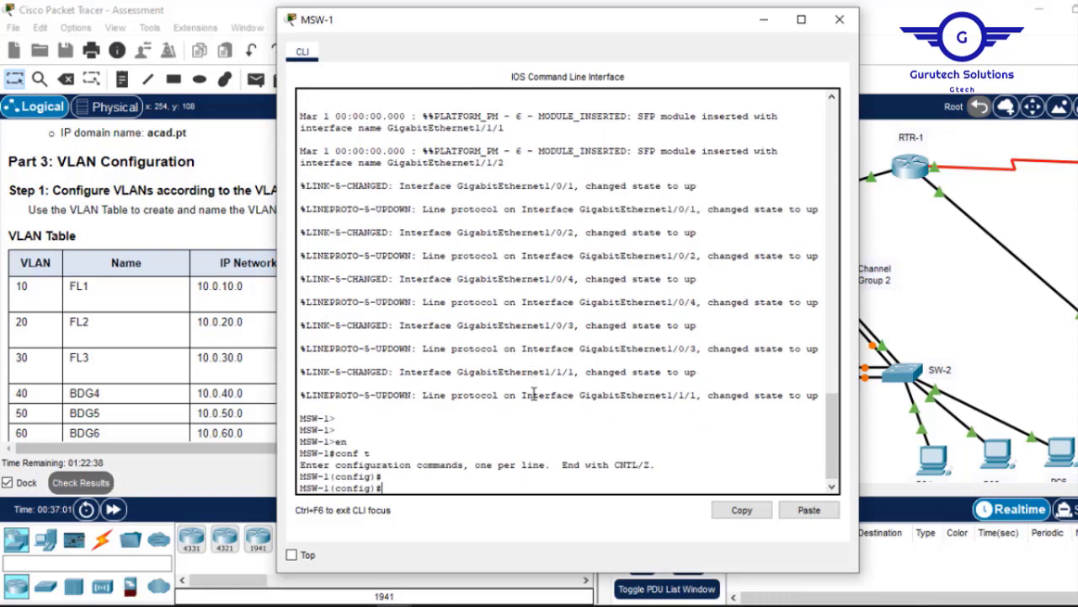
left_click(813, 514)
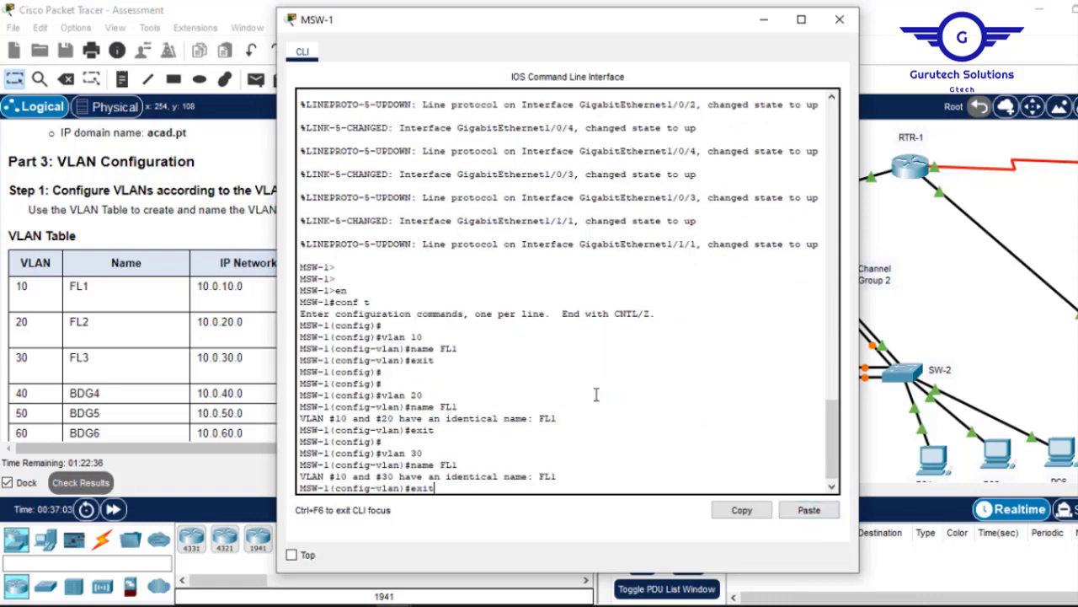
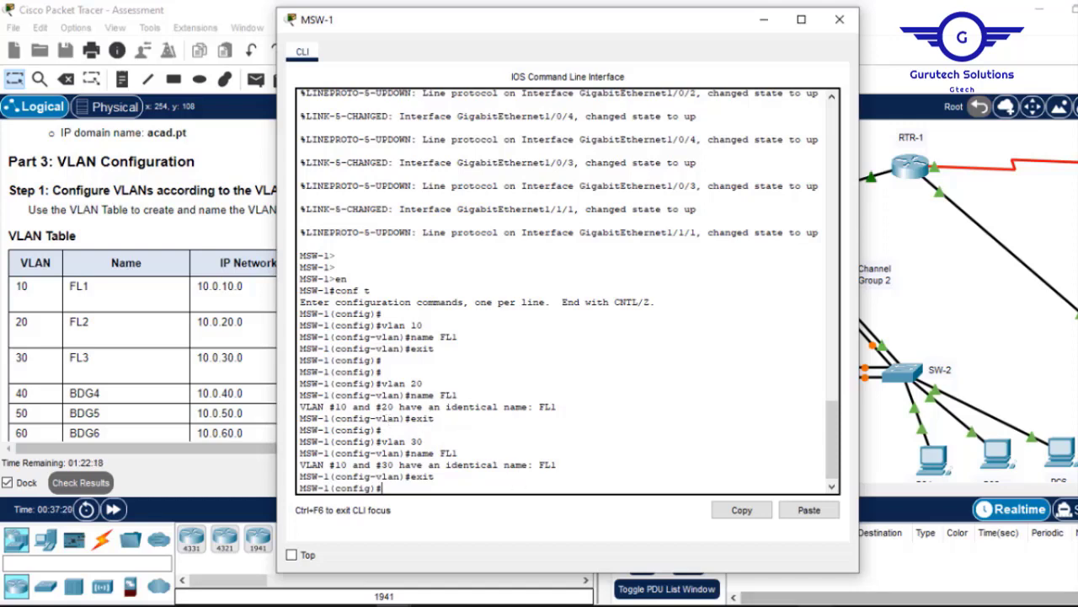
In Notepad, fix the duplicated VLAN names to FL2 and FL3 and select all the commands.
left_click(815, 605)
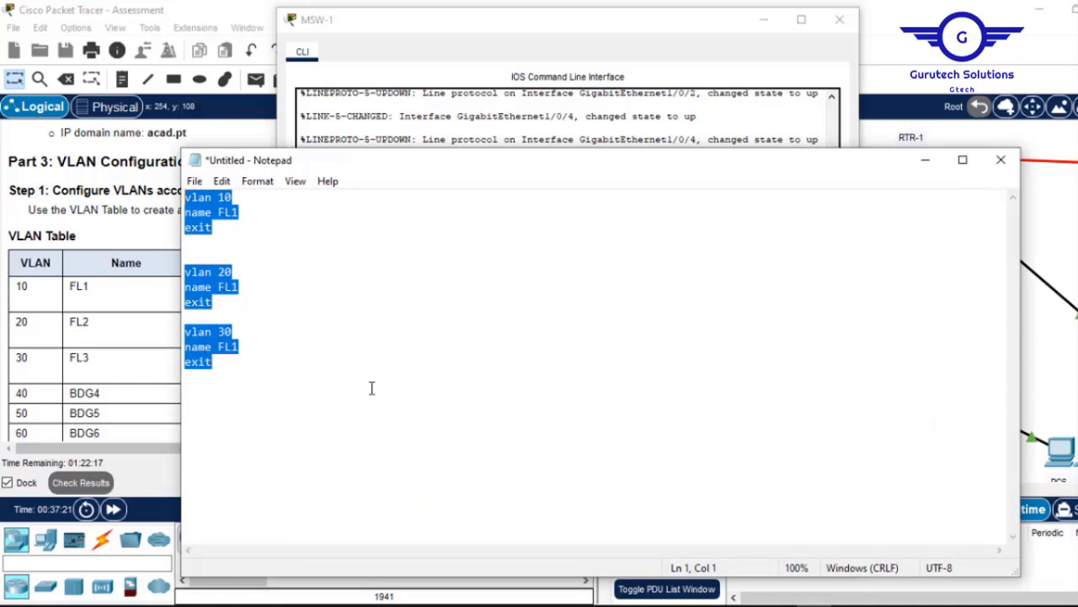
left_click(249, 288)
key("BackSpace")
type("2")
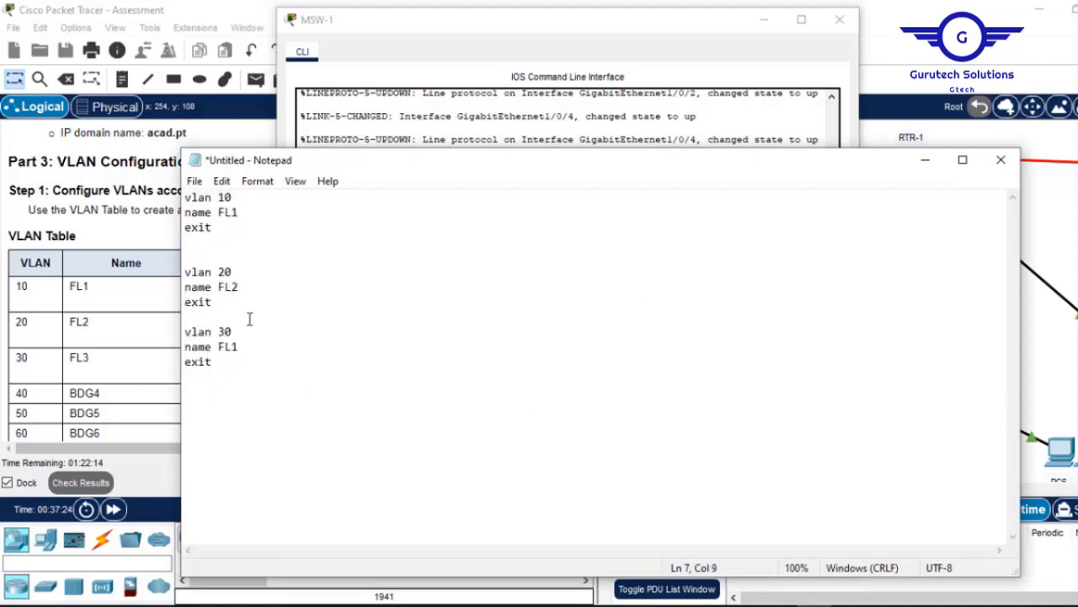
left_click(248, 350)
type("3")
left_click_drag(222, 369, 163, 253)
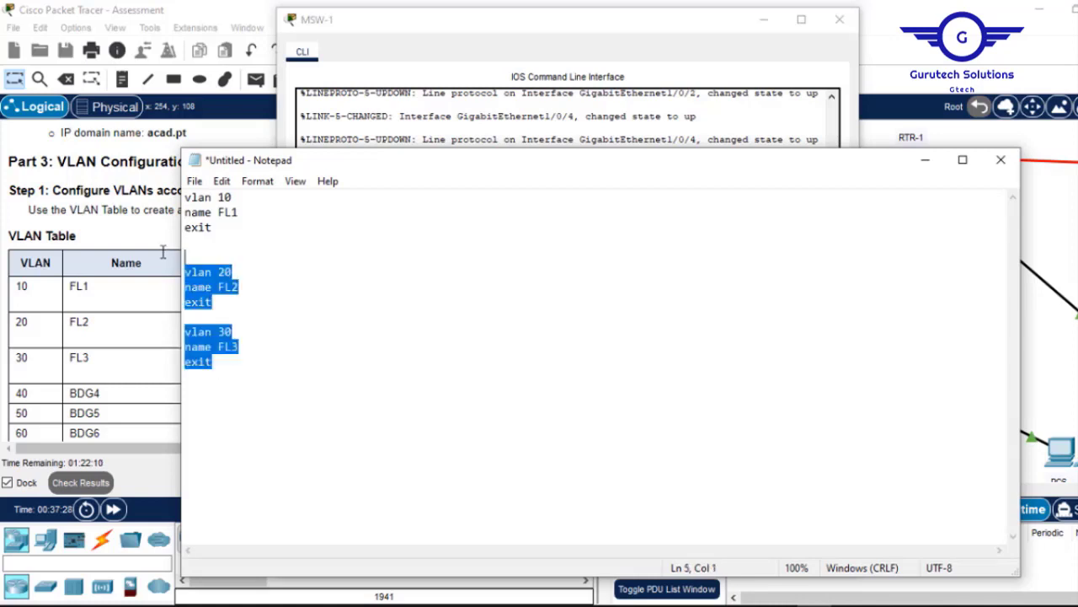
left_click(198, 247)
key("Delete")
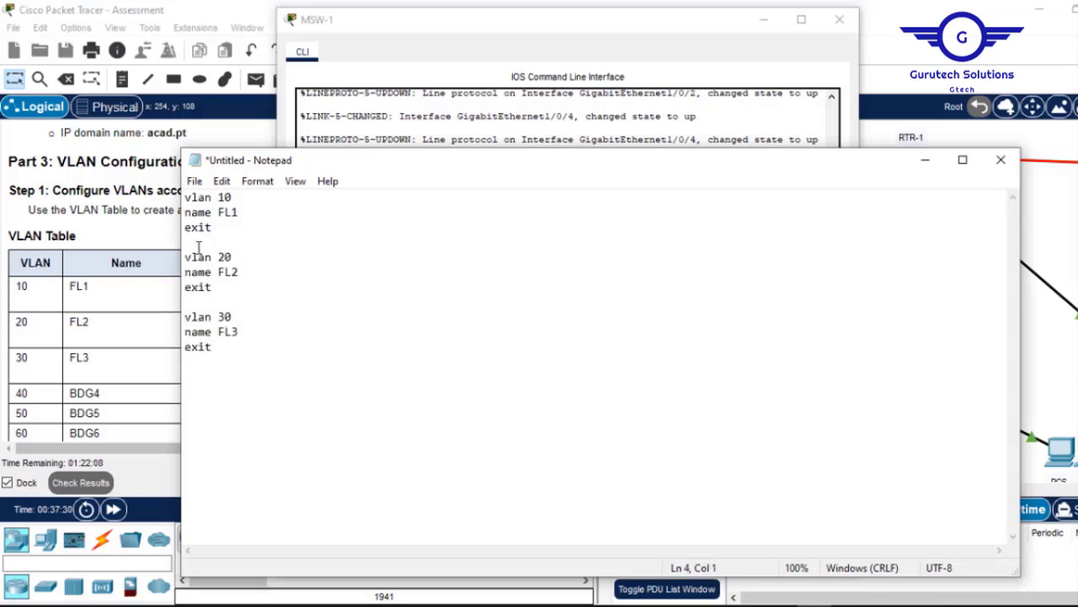
left_click_drag(221, 349, 181, 186)
key("ctrl+c")
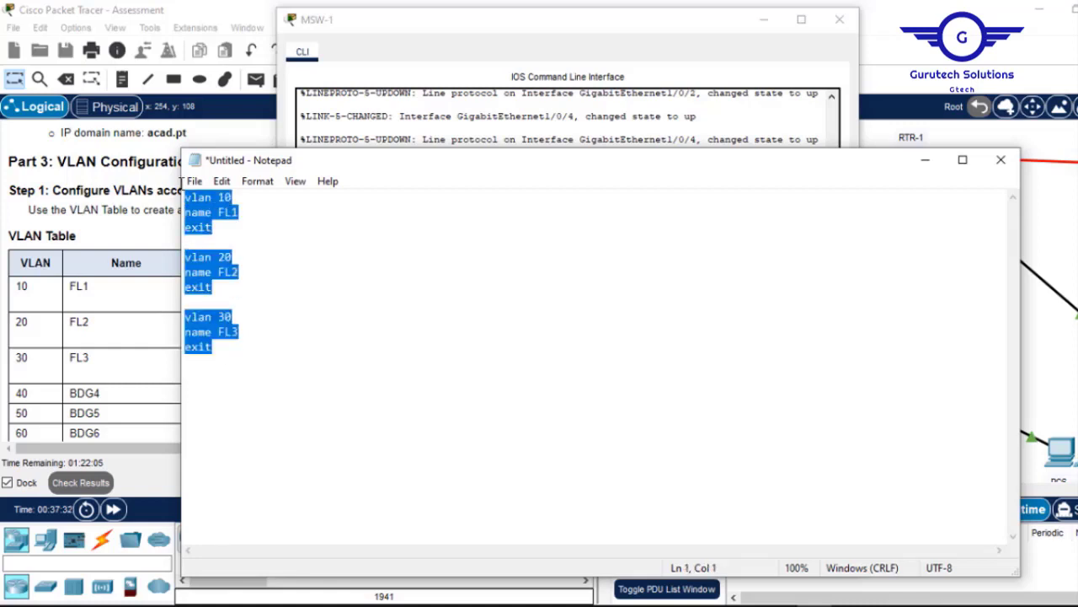
Paste the corrected VLAN commands into MSW-1's CLI, then close it.
left_click(639, 117)
left_click(809, 511)
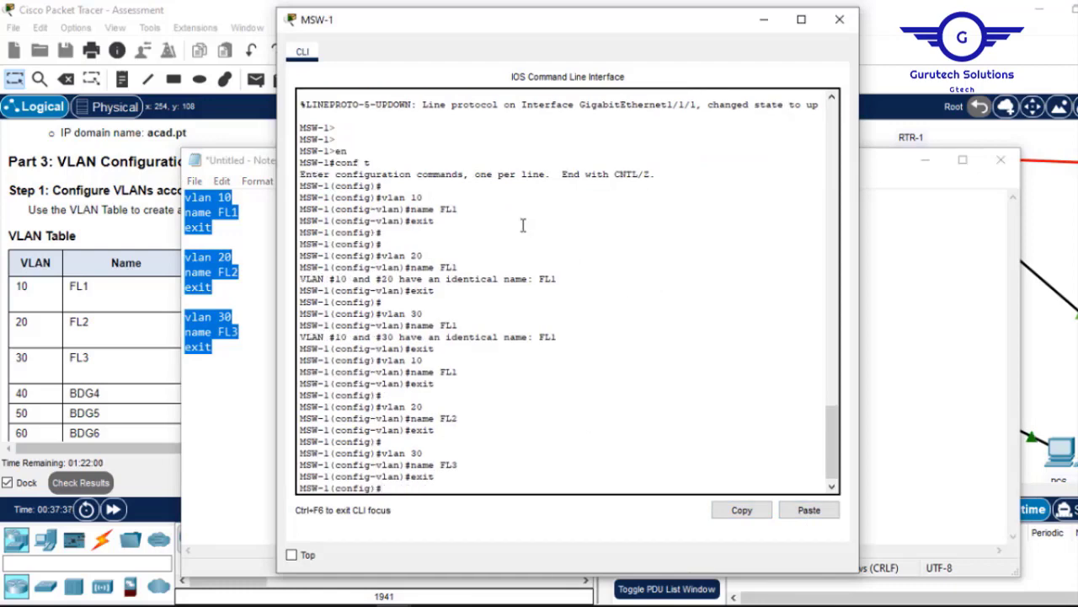
left_click(834, 27)
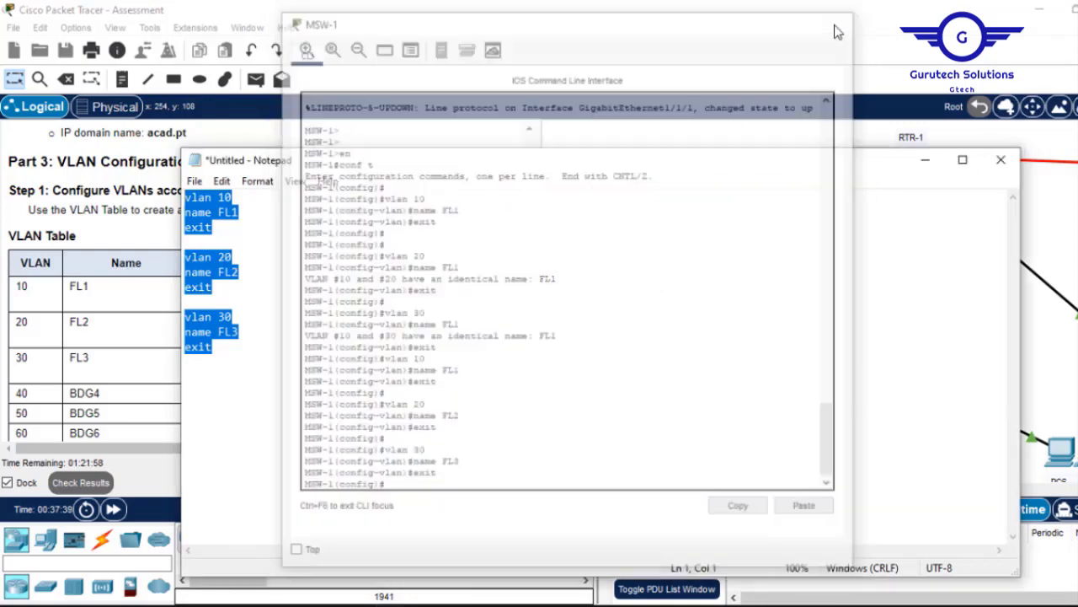
On SW-1, enter en and conf t and paste the FL1–FL3 VLAN commands.
left_click(925, 160)
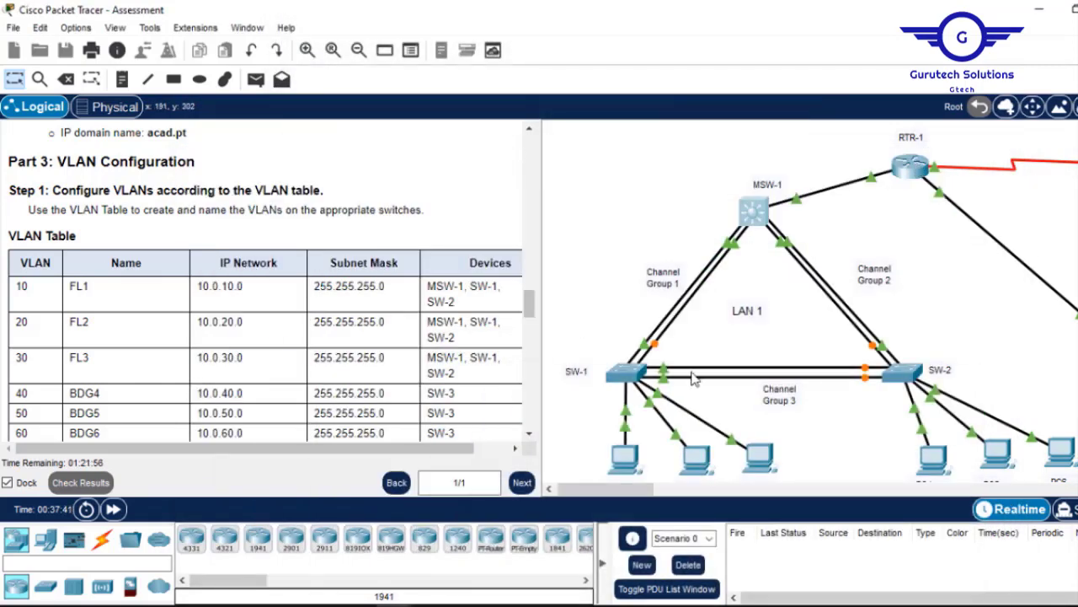
left_click(627, 374)
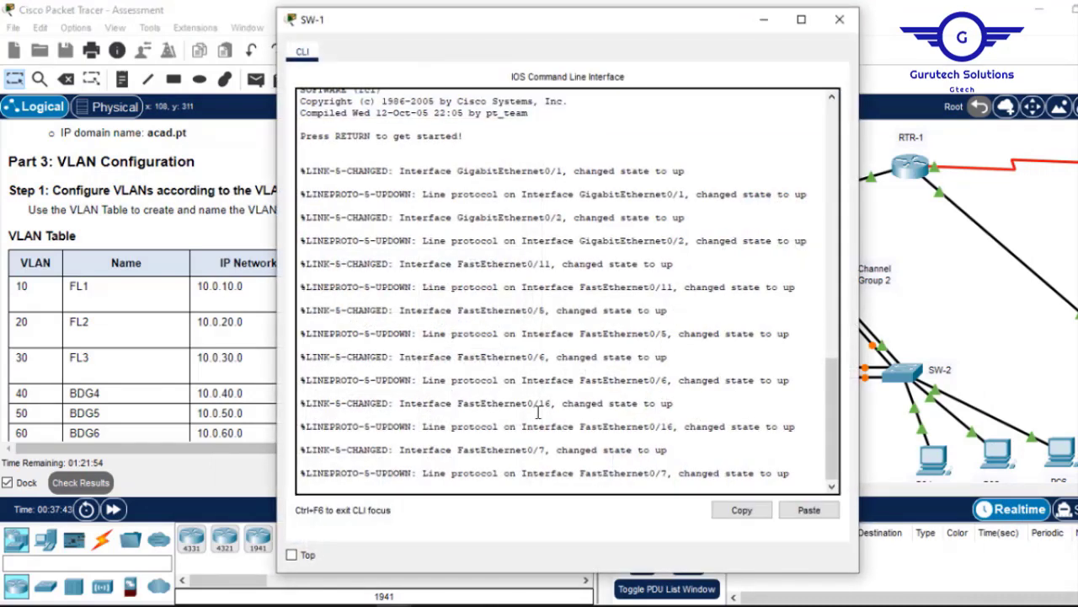
key("Return")
key("Return")
key("Return")
type("en")
key("Return")
type("c")
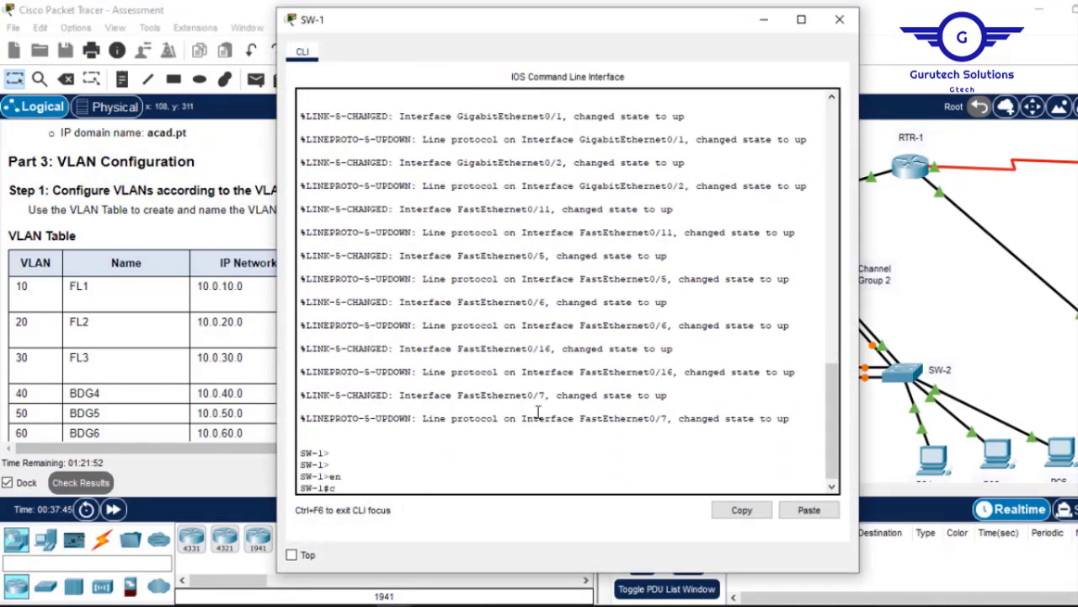
type("onf t")
key("Return")
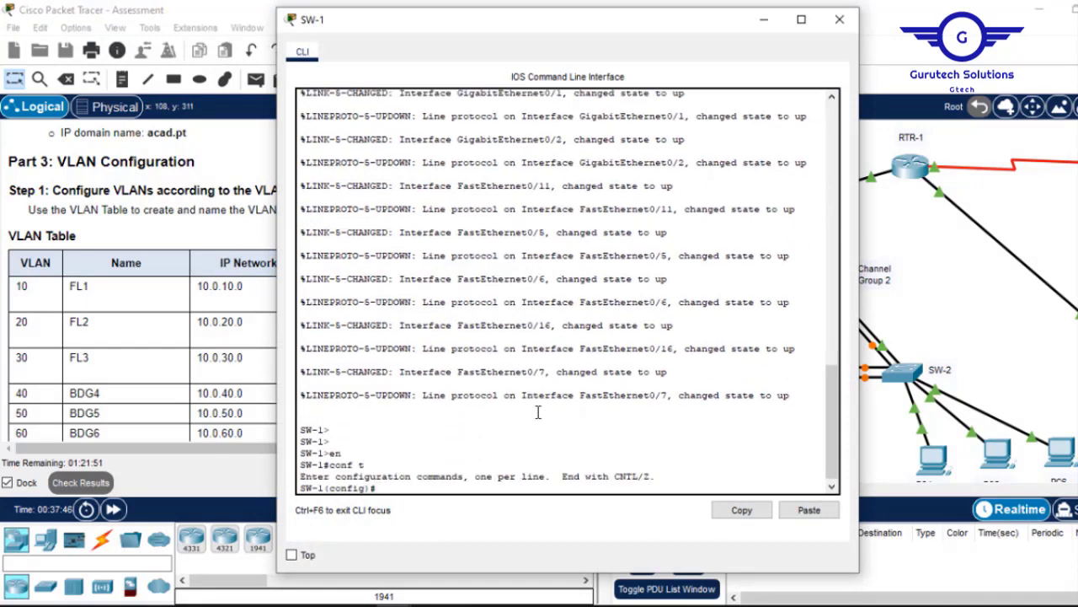
left_click(811, 510)
key("Return")
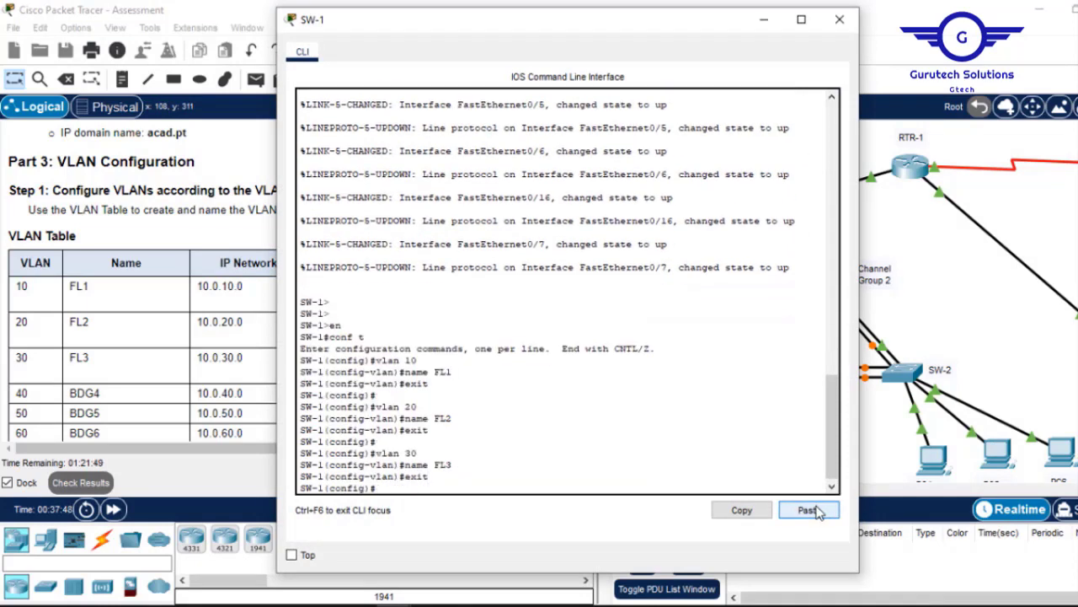
left_click(846, 20)
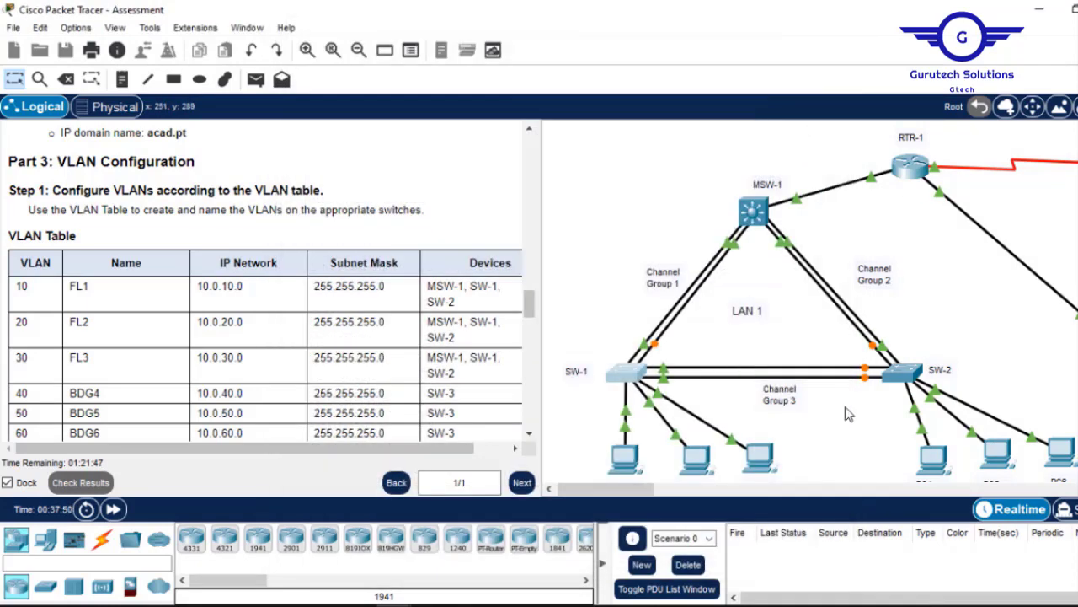
On SW-2, enter en and conf t and paste the same VLAN 10, 20, 30 commands.
left_click(903, 371)
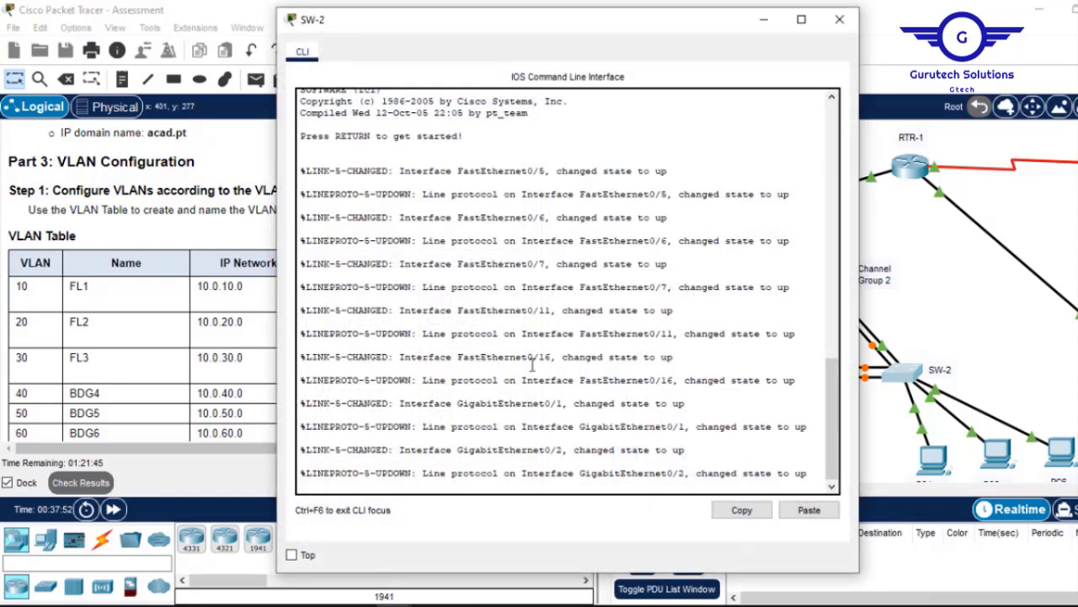
key("Return")
key("Return")
type("en")
key("Return")
type("c")
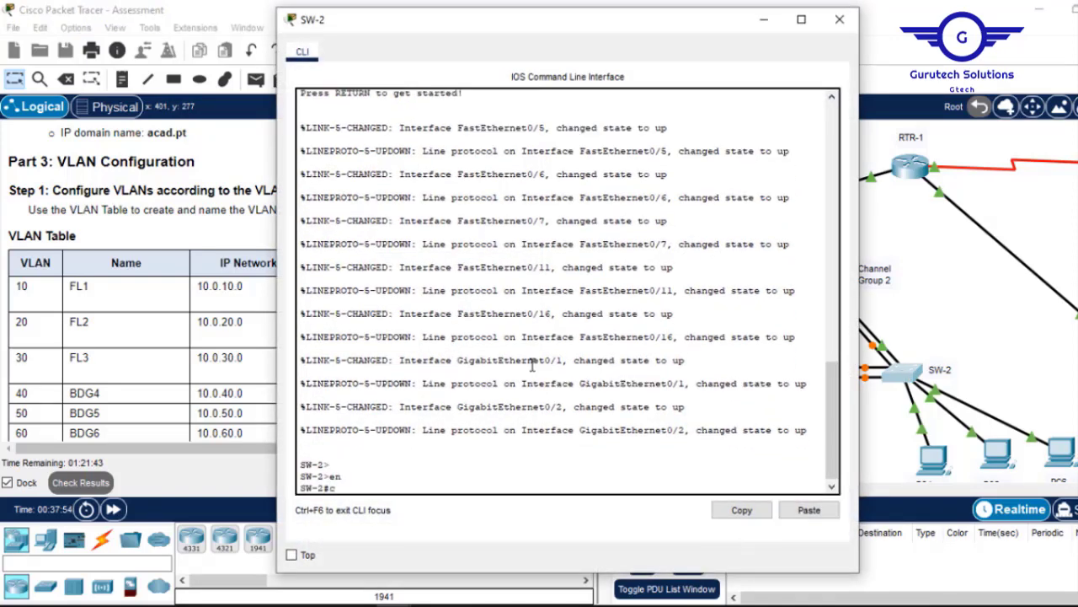
type("onf t")
key("Return")
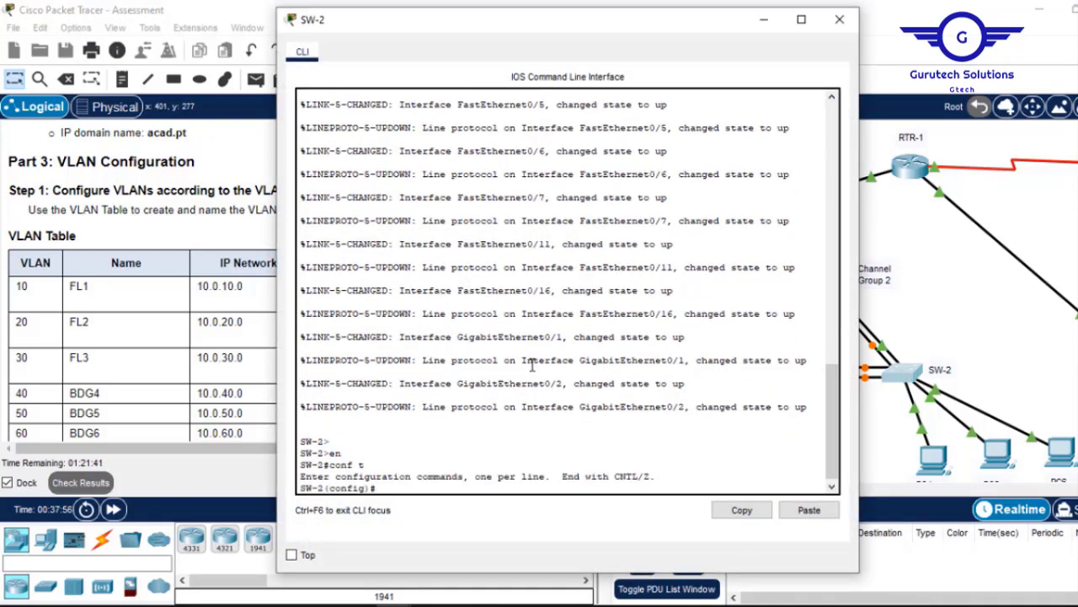
left_click(809, 510)
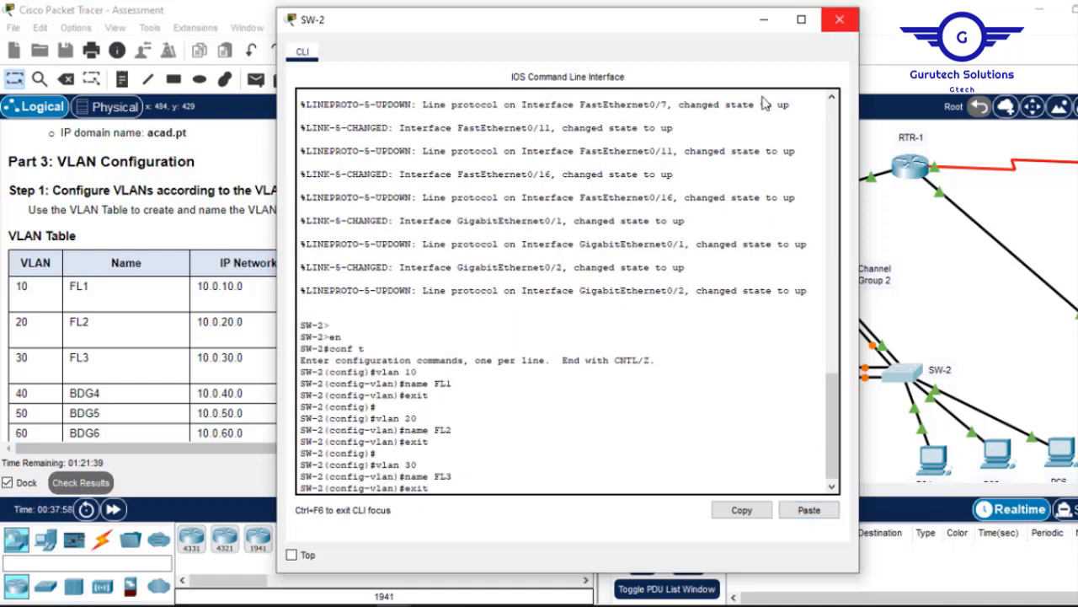
key("Return")
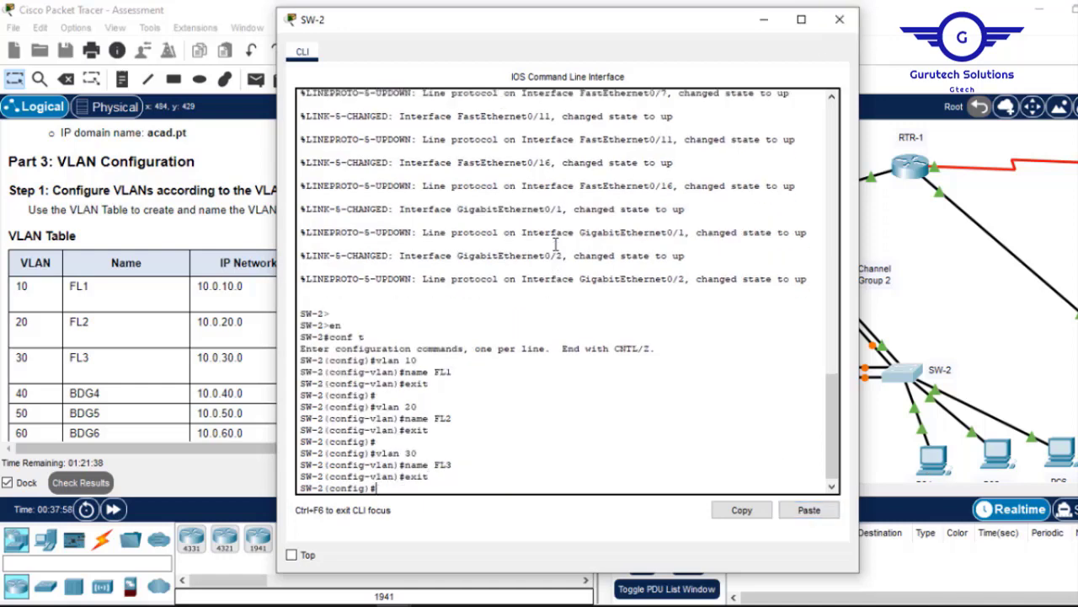
left_click(840, 19)
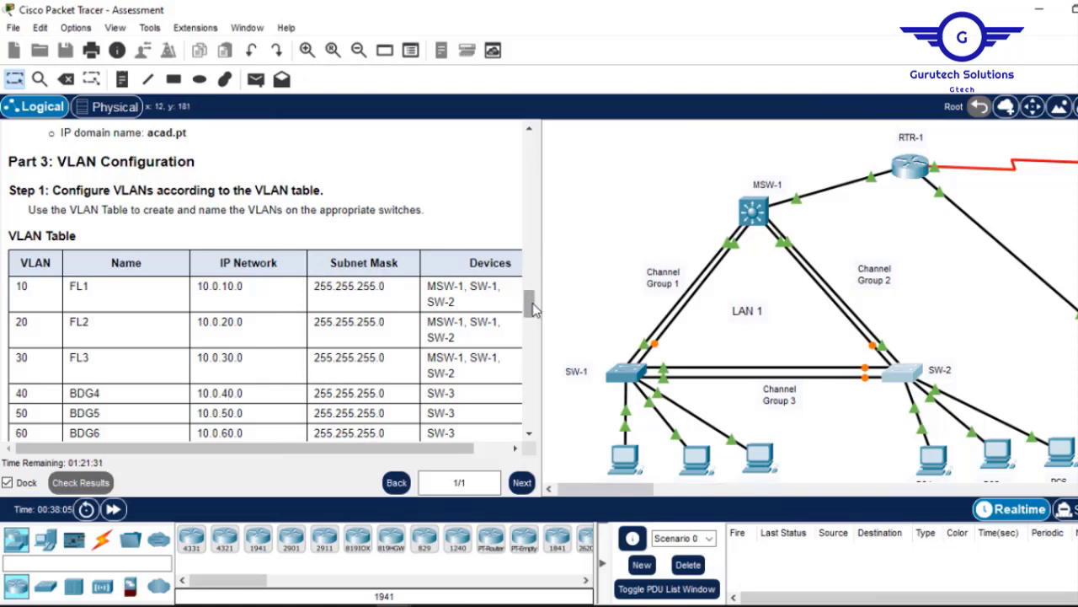
Bring LAN 2 with SW-3 into view and change the Notepad VLAN numbers to 40, 50 and 60.
left_click_drag(530, 301, 397, 321)
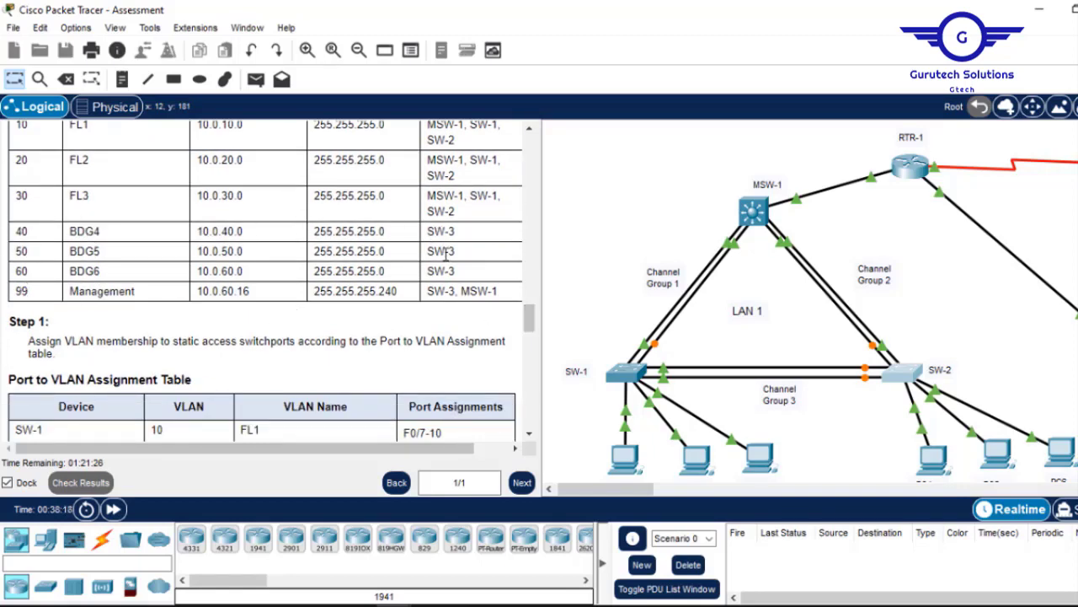
left_click(731, 488)
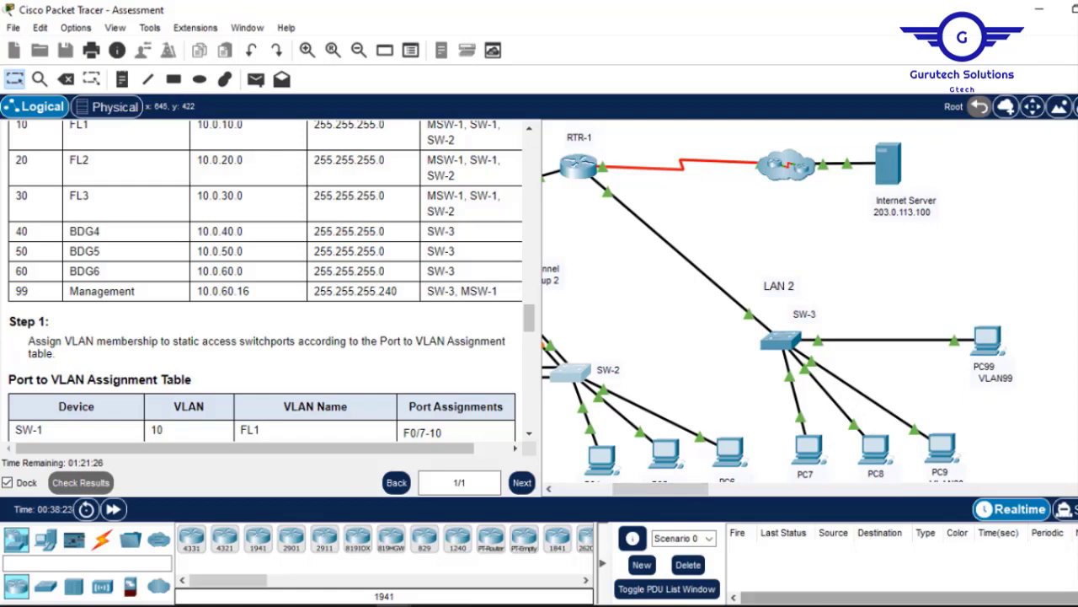
key("alt+Tab")
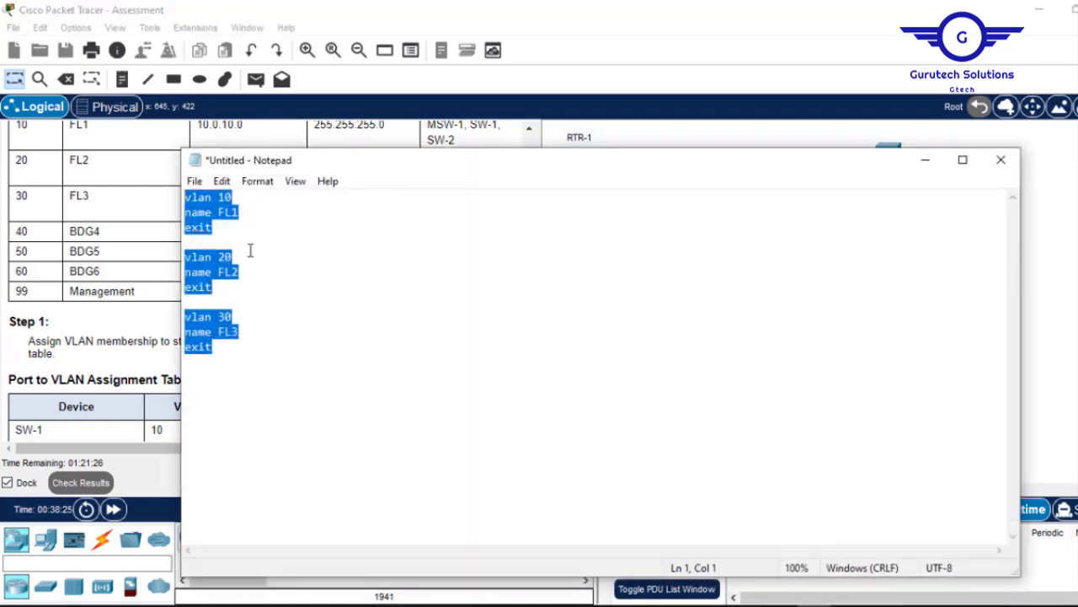
left_click(226, 197)
key("BackSpace")
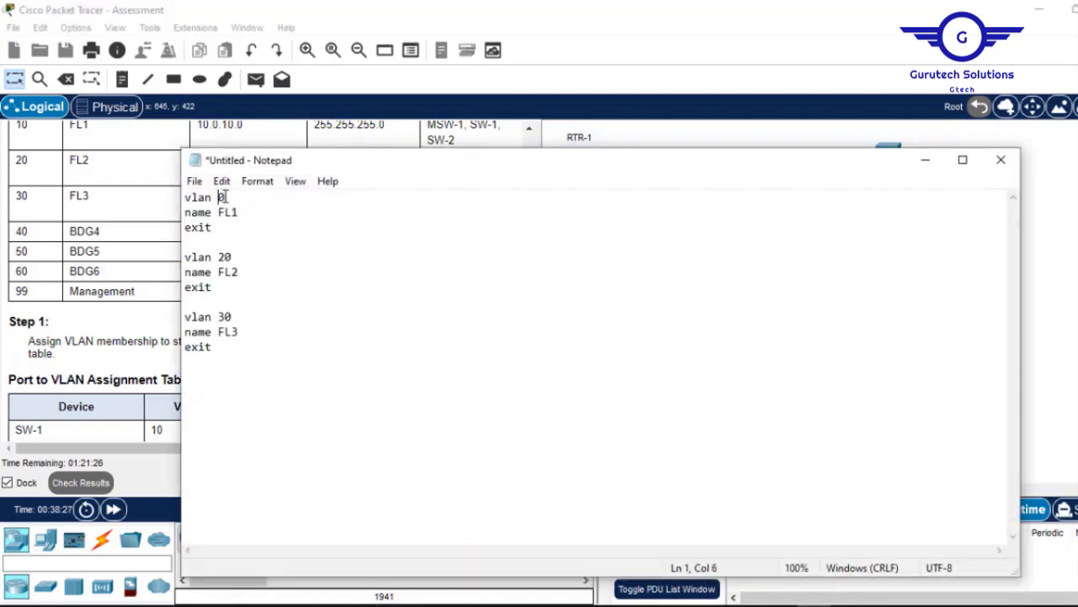
type("5")
key("BackSpace")
type("4")
key("BackSpace")
type("5")
left_click(225, 317)
key("BackSpace")
type("6")
Rename the VLANs BDG4, BDG5 and BDG6 in Notepad and select all the commands.
left_click_drag(241, 215, 219, 216)
type("BDG4")
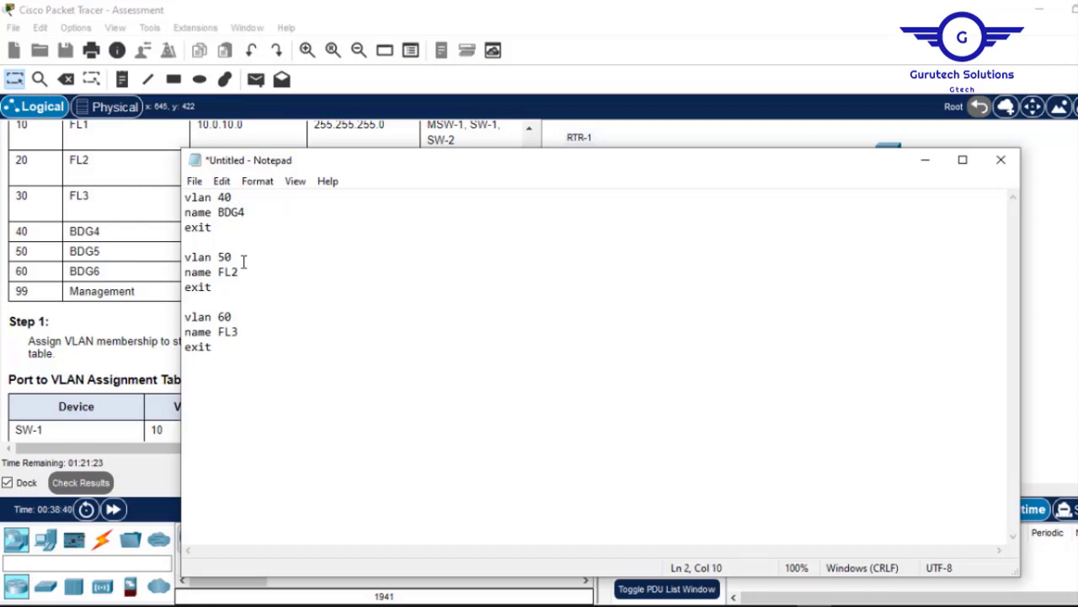
left_click(243, 272)
key("BackSpace")
key("BackSpace")
key("BackSpace")
type("BDG5")
left_click(245, 332)
key("BackSpace")
key("BackSpace")
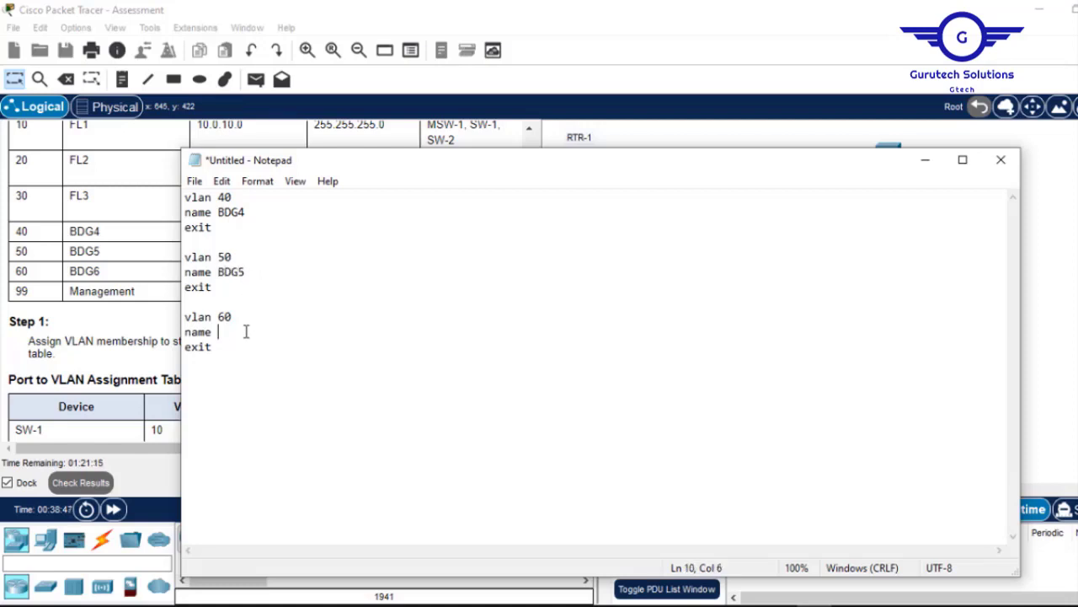
type("BDG6")
left_click_drag(213, 358, 182, 198)
key("ctrl+c")
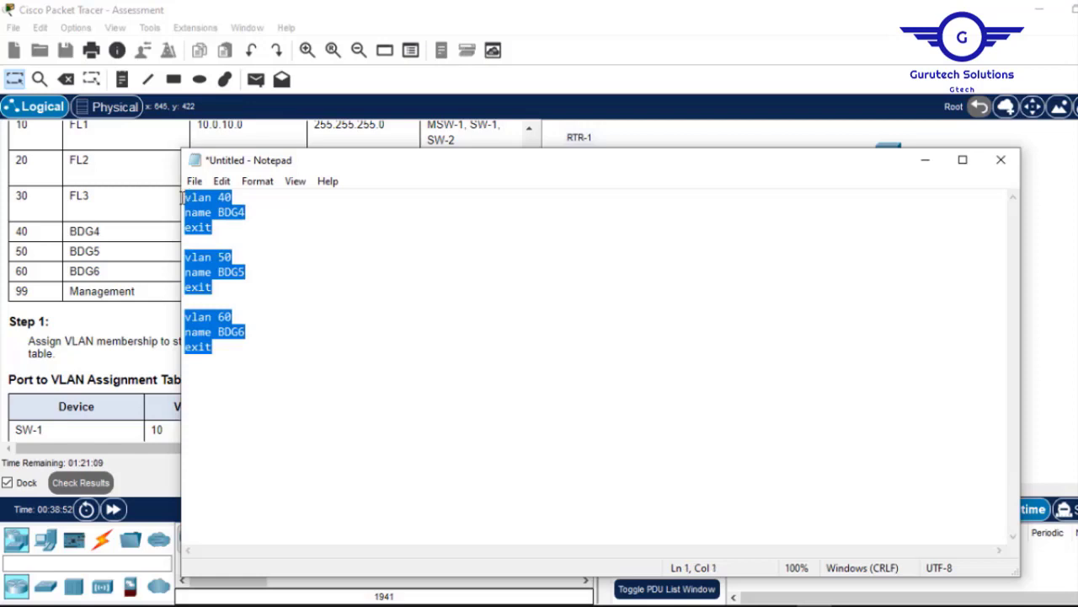
left_click(125, 272)
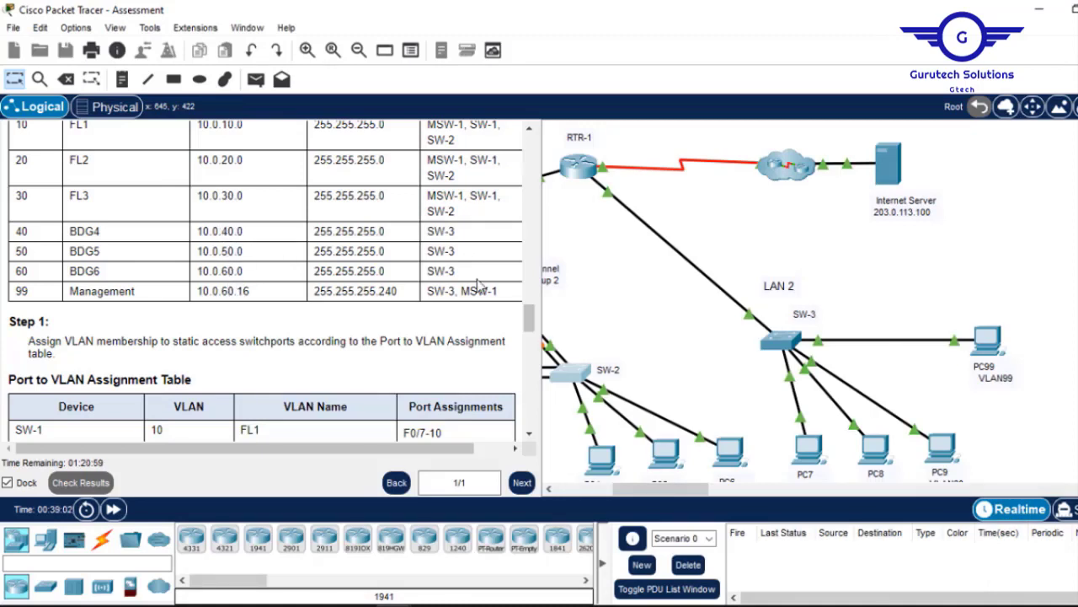
Paste the VLAN 40, 50, 60 BDG commands into SW-3's CLI and minimize the window.
left_click(780, 338)
key("Return")
key("Return")
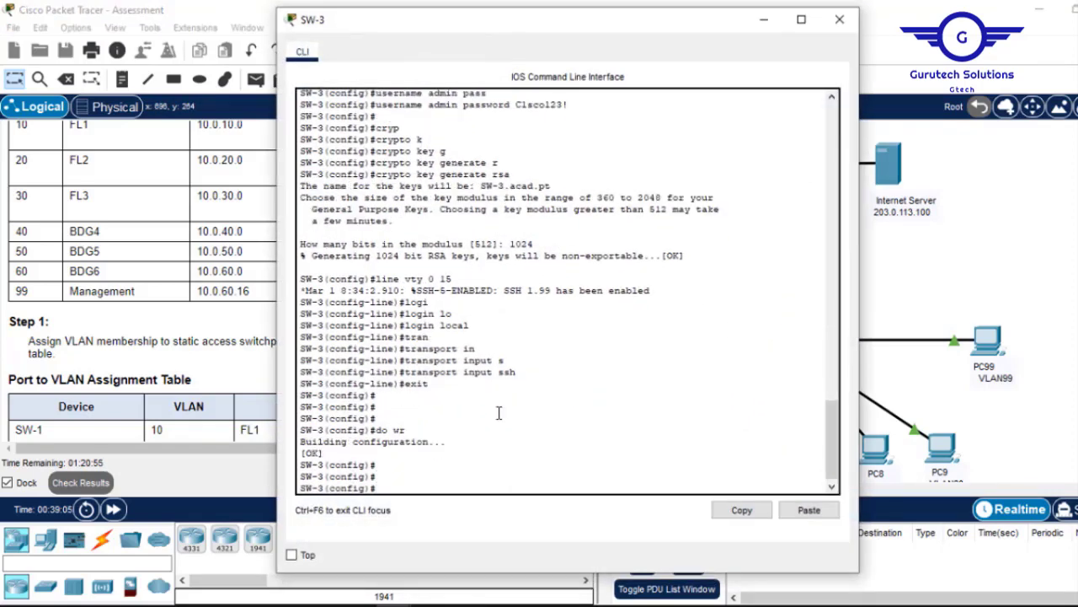
left_click(811, 512)
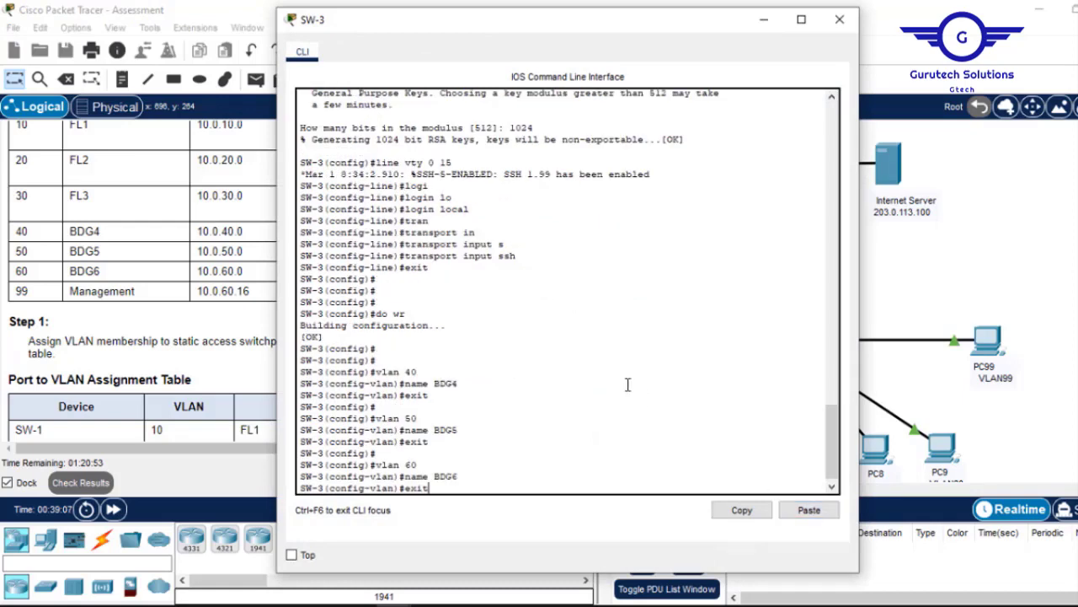
left_click(765, 21)
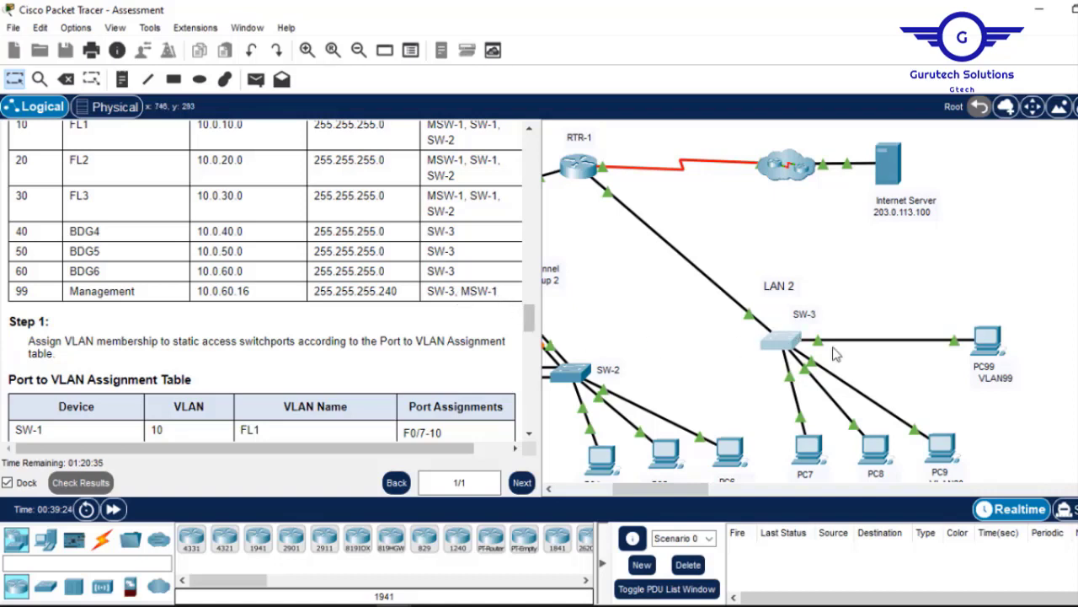
Scroll through the VLAN and addressing tables, then open SW-3's CLI again.
left_click_drag(628, 494, 567, 502)
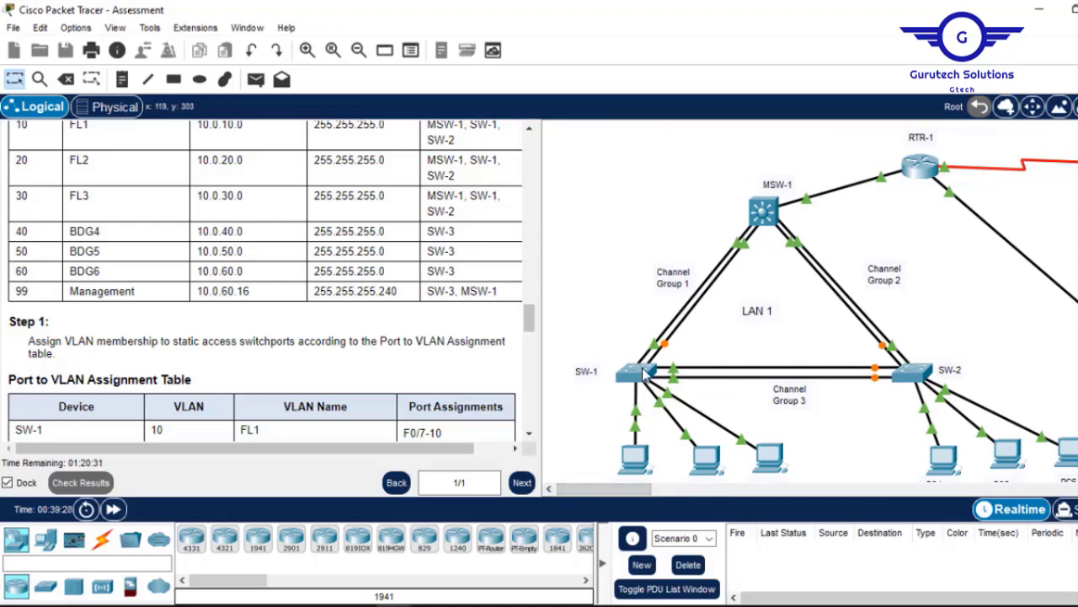
left_click_drag(531, 327, 506, 215)
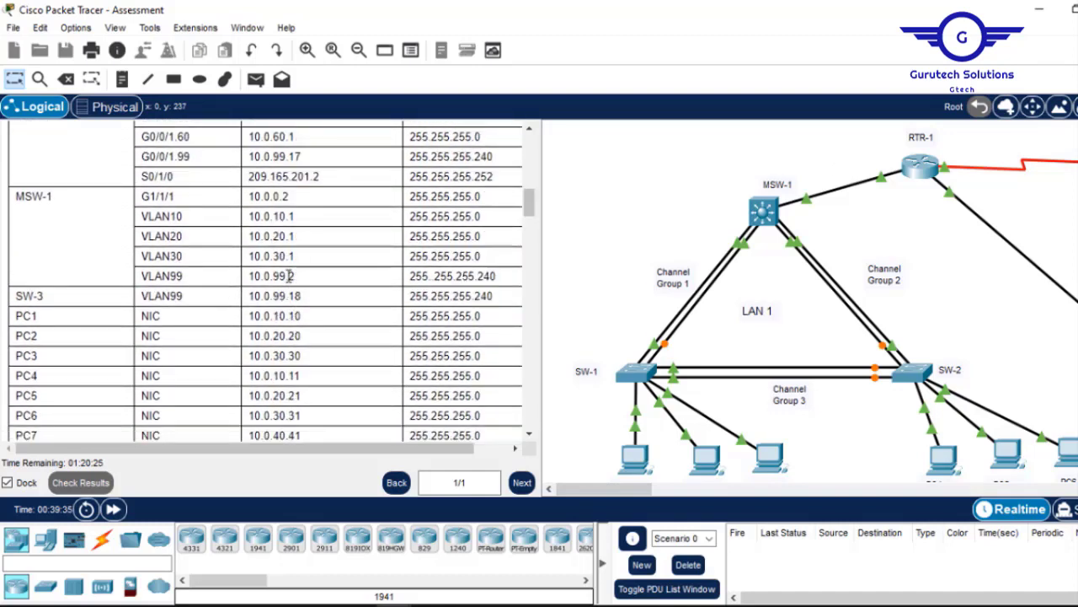
left_click_drag(530, 203, 515, 311)
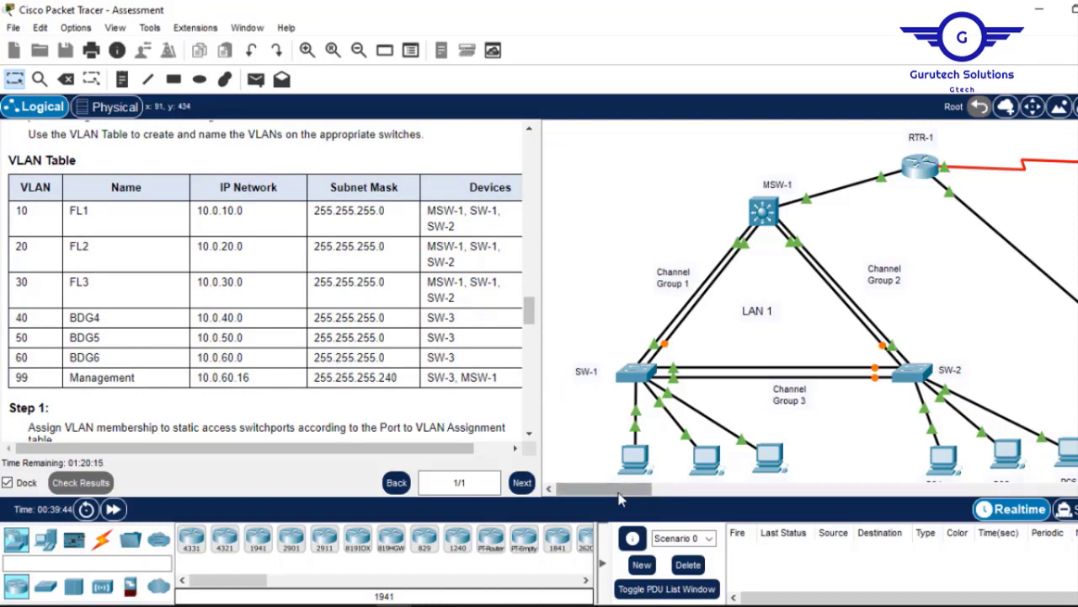
left_click_drag(620, 489, 683, 495)
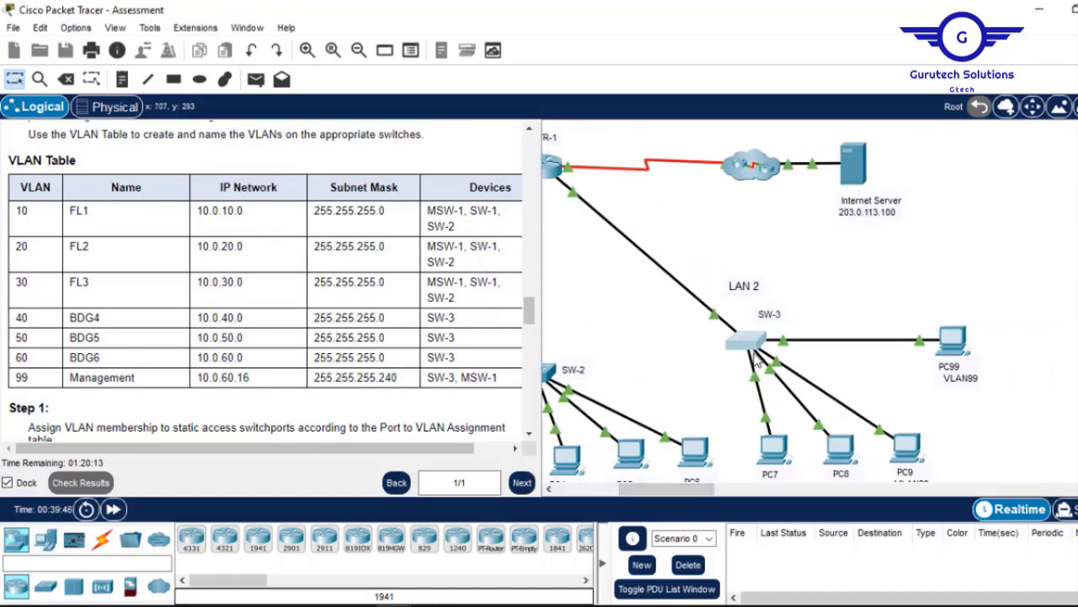
left_click(747, 342)
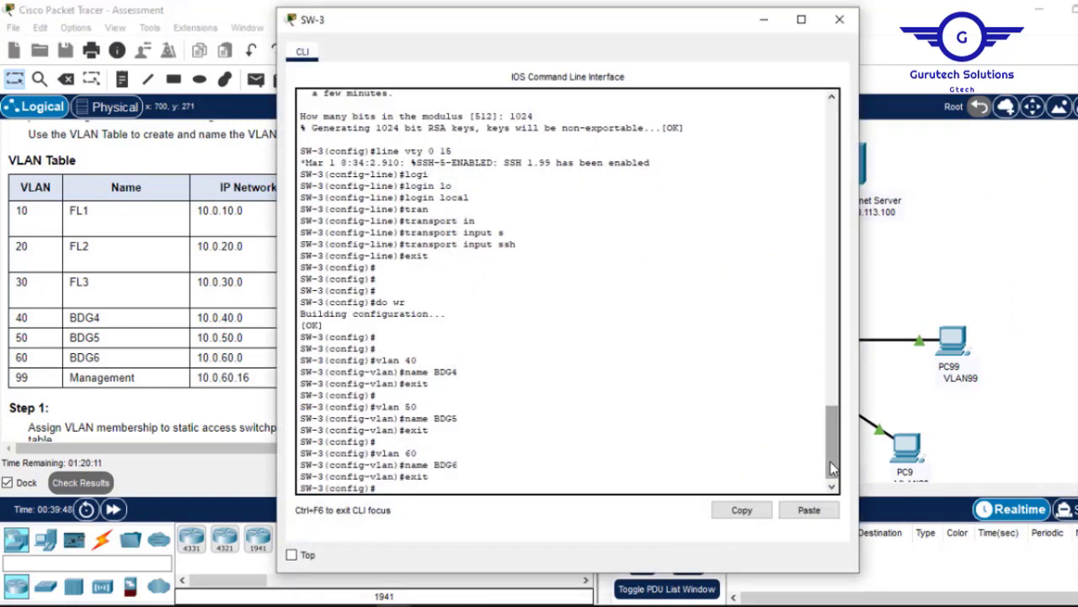
On SW-3, create VLAN 99 named Management and exit VLAN configuration.
left_click_drag(830, 461, 815, 371)
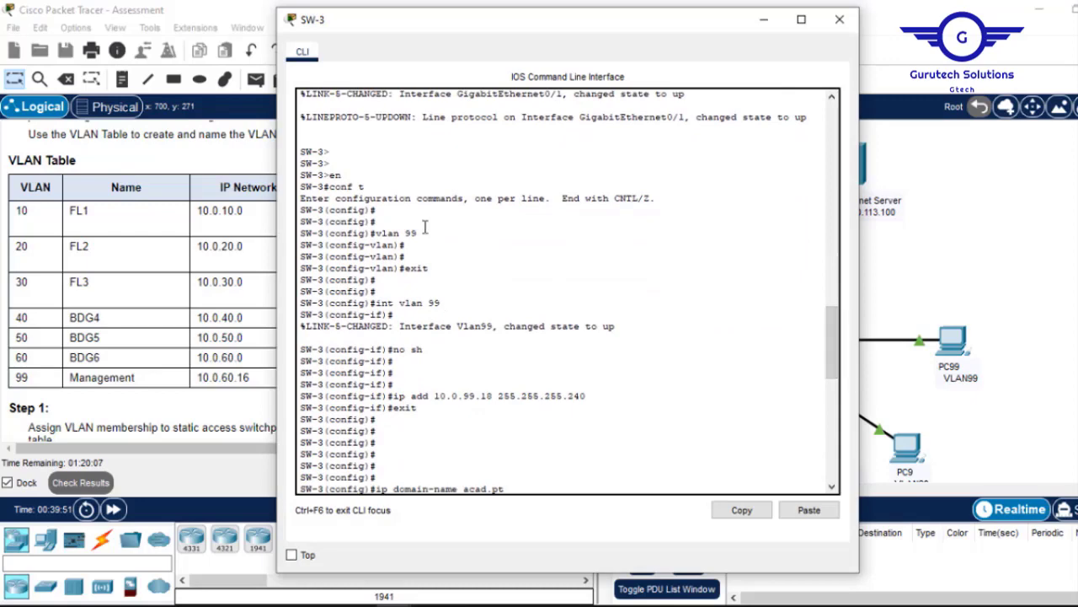
left_click_drag(420, 233, 382, 231)
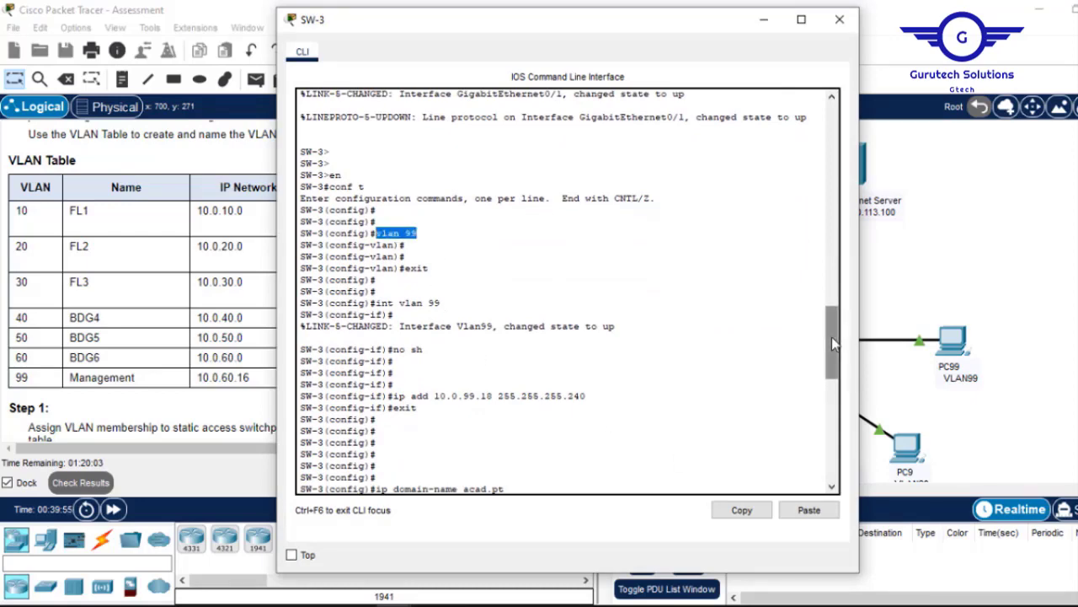
left_click_drag(833, 343, 833, 391)
scroll(637, 449, "down", 8)
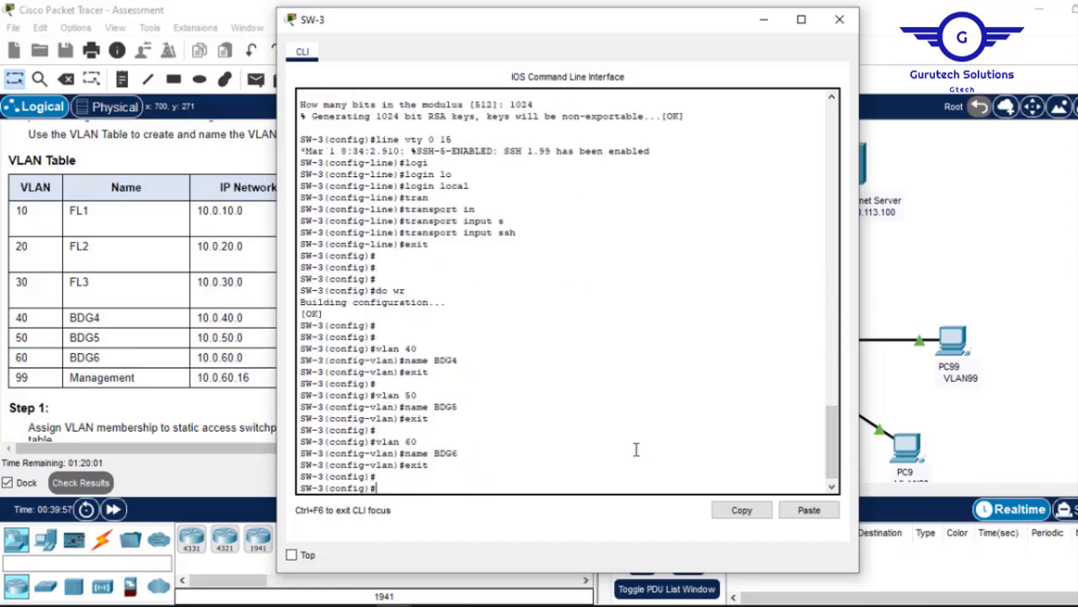
key("Return")
key("Return")
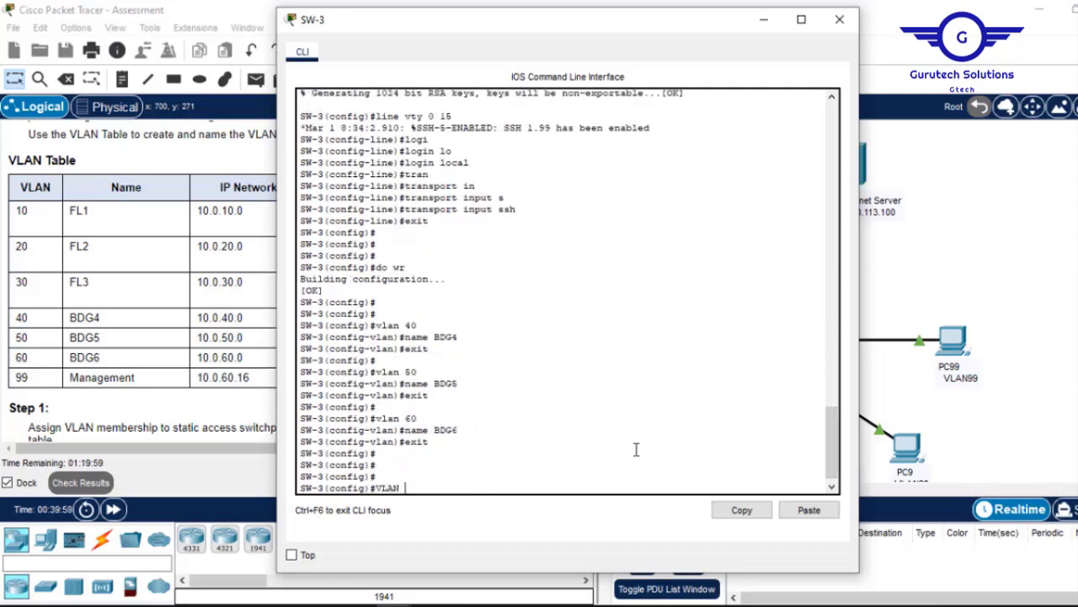
type("VLAN 99")
key("Return")
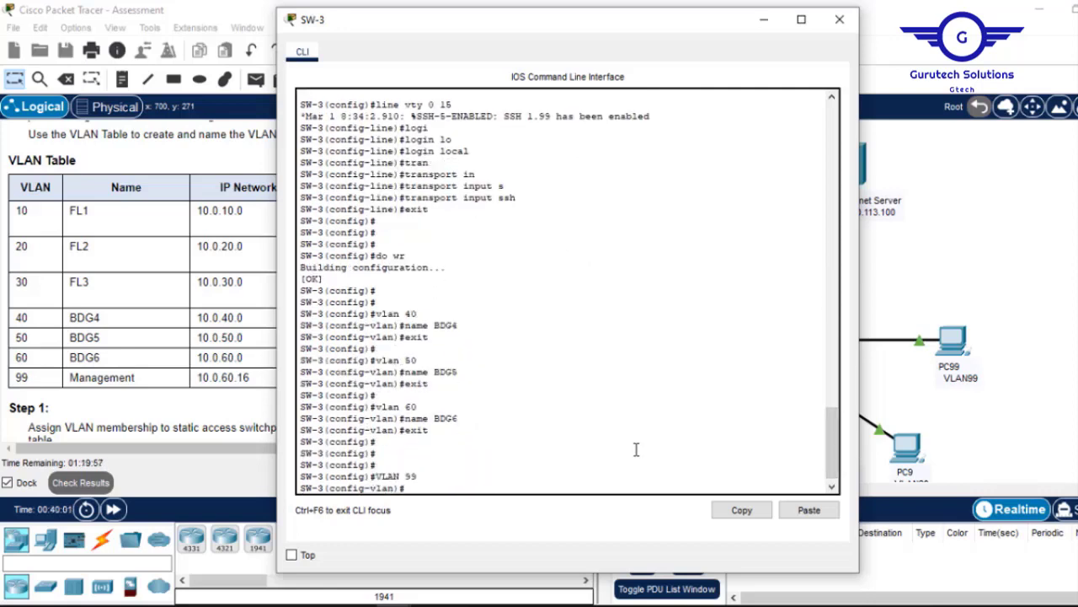
type("NAME Management")
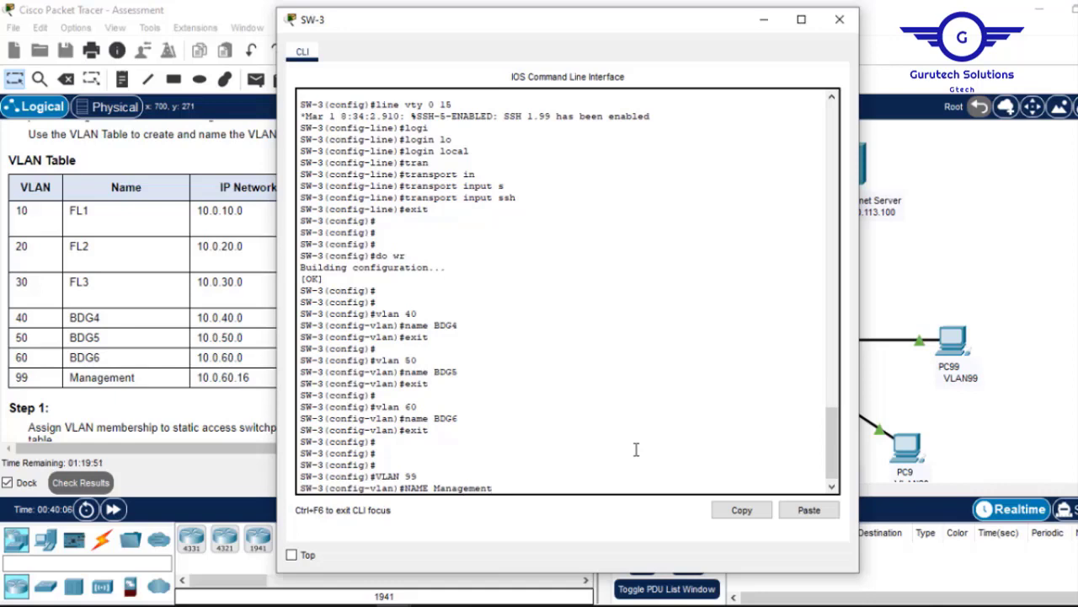
key("Return")
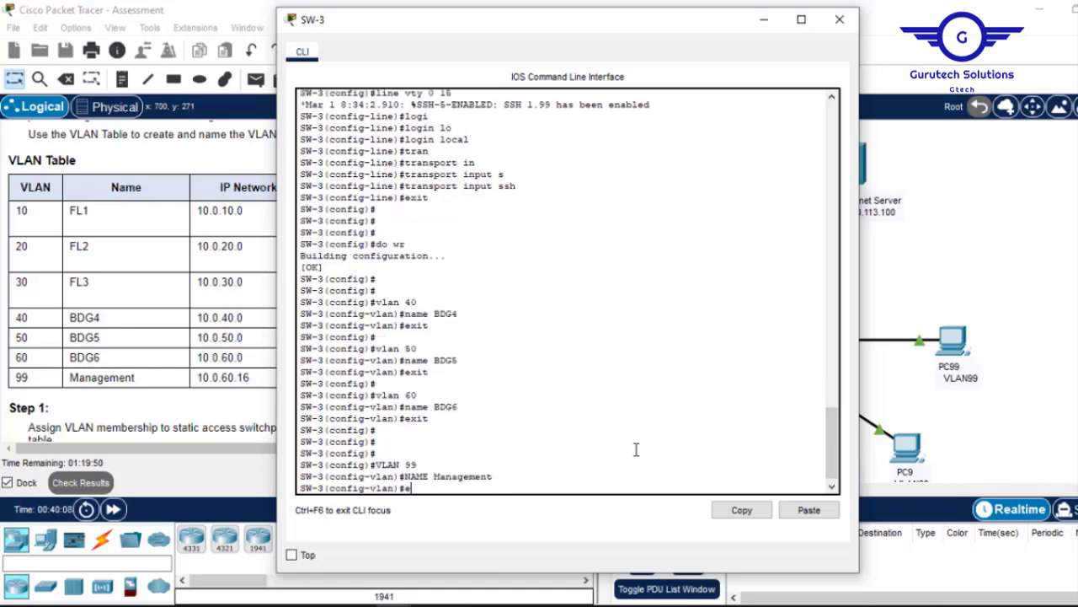
type("exit")
key("Return")
key("Return")
key("Return")
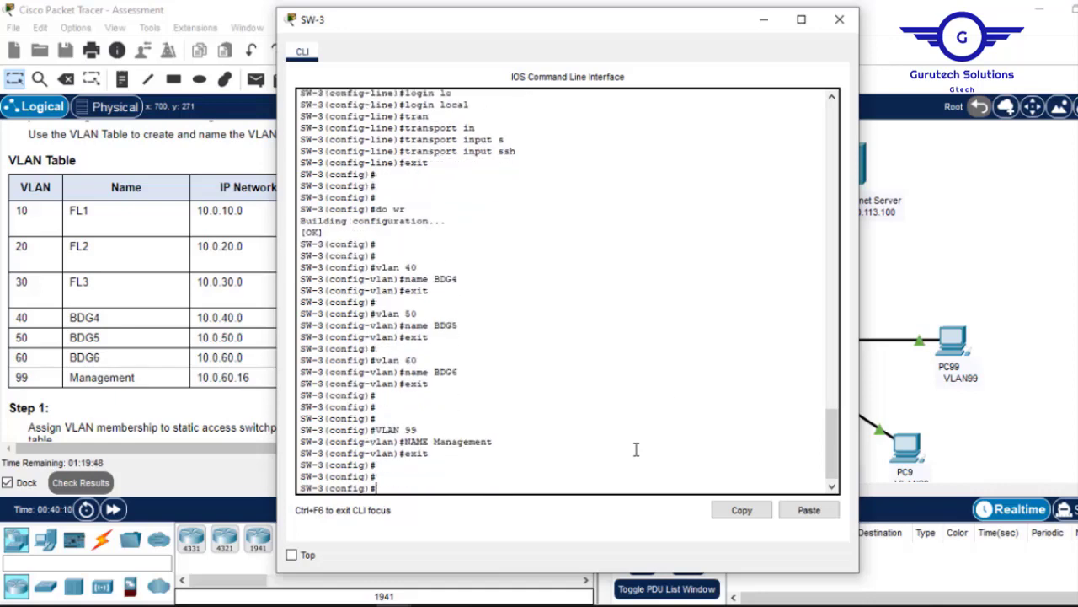
Close SW-3's CLI and open MSW-1's command line from LAN 1.
left_click(840, 19)
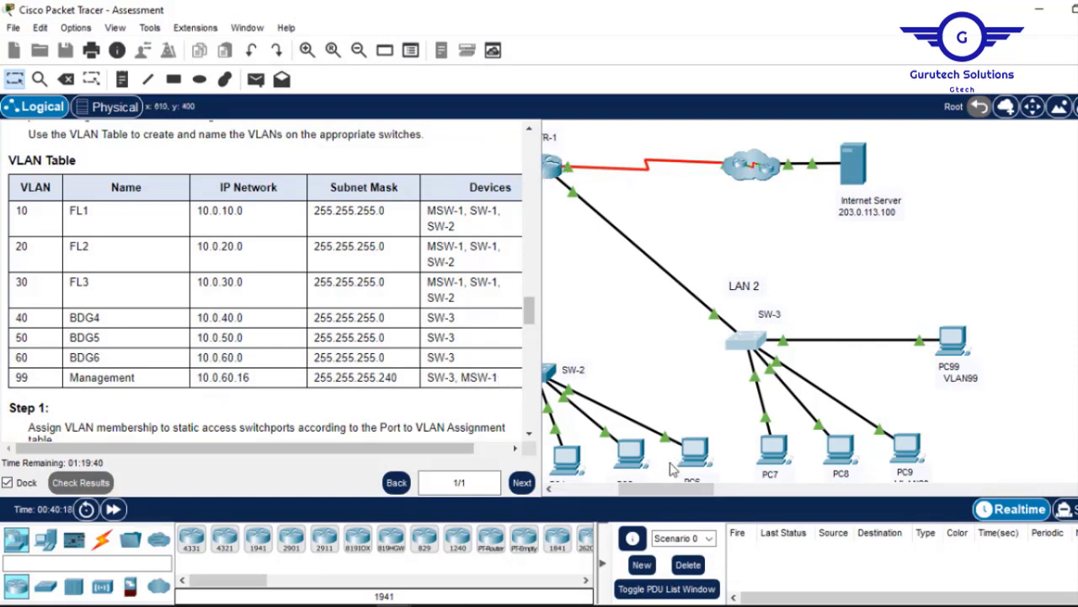
left_click_drag(653, 497, 603, 490)
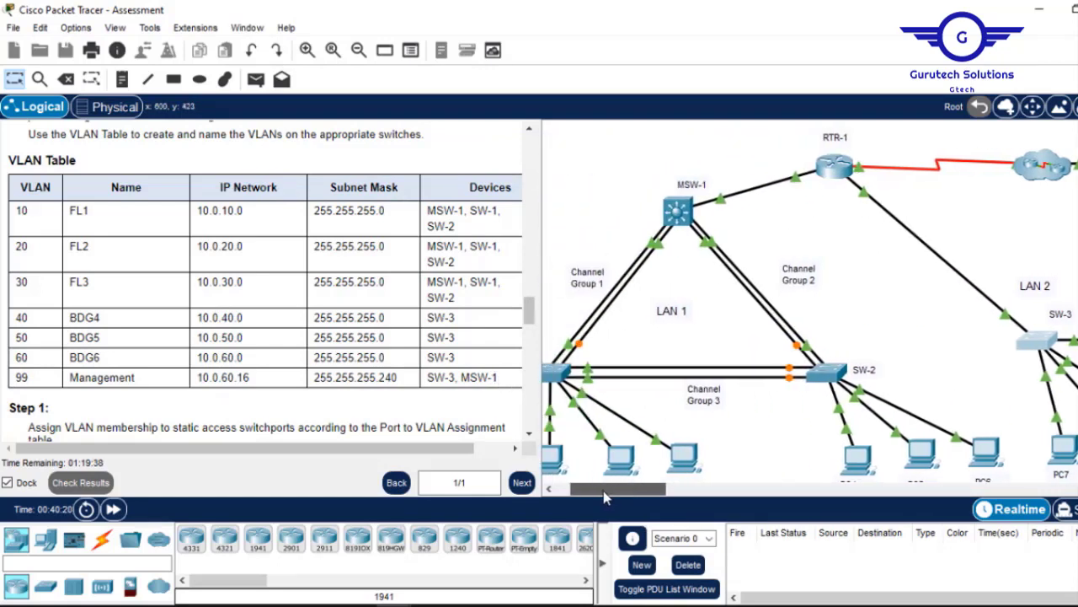
left_click(676, 214)
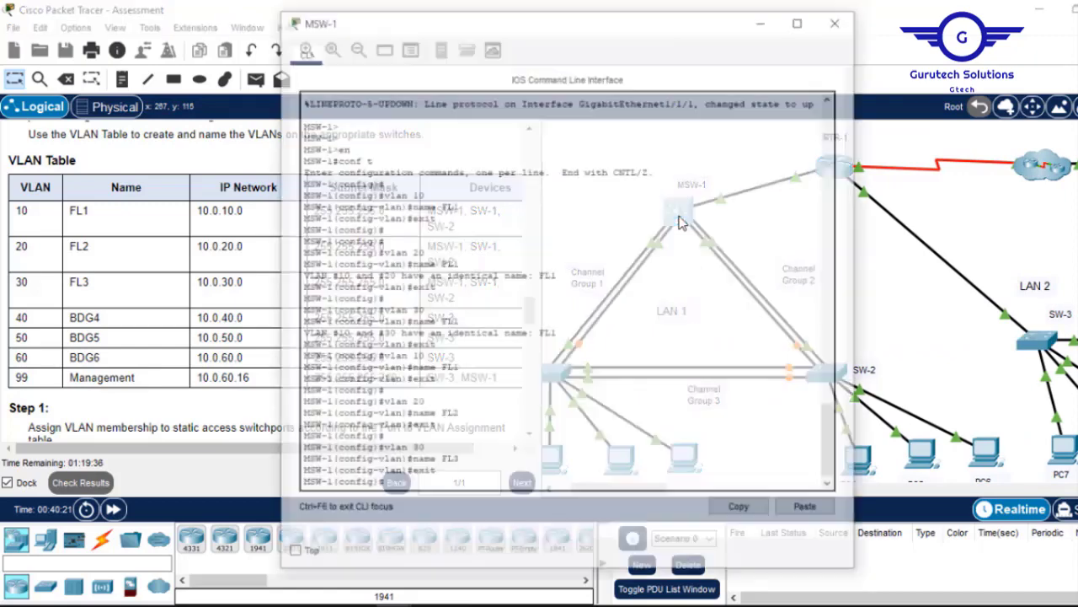
Create VLAN 99 on MSW-1 and check the Management row in the addressing table.
key("Return")
key("Return")
key("Return")
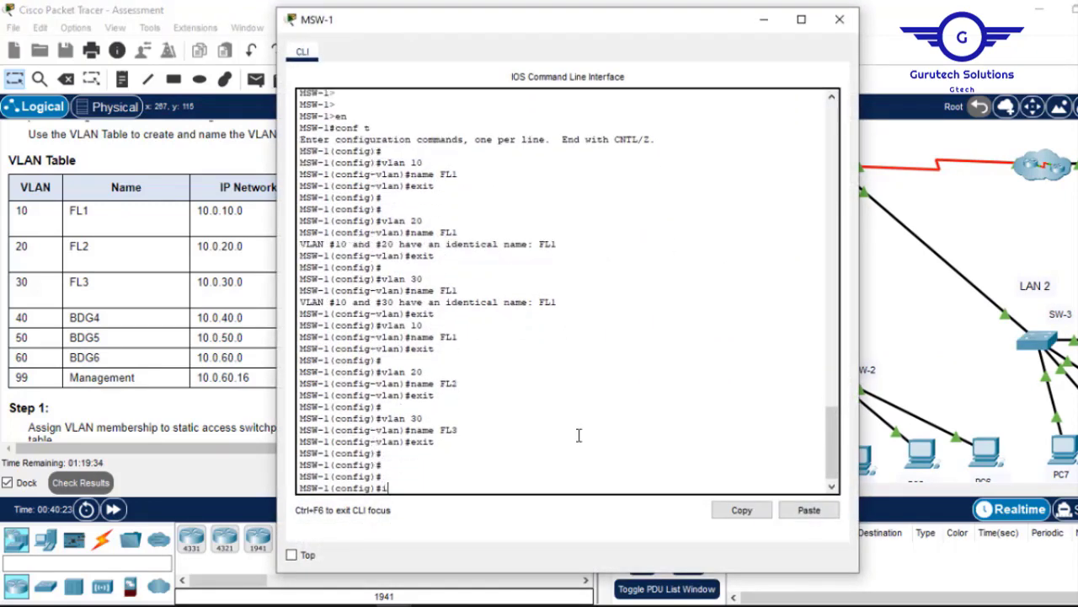
type("int v")
type("vlan 99")
key("Return")
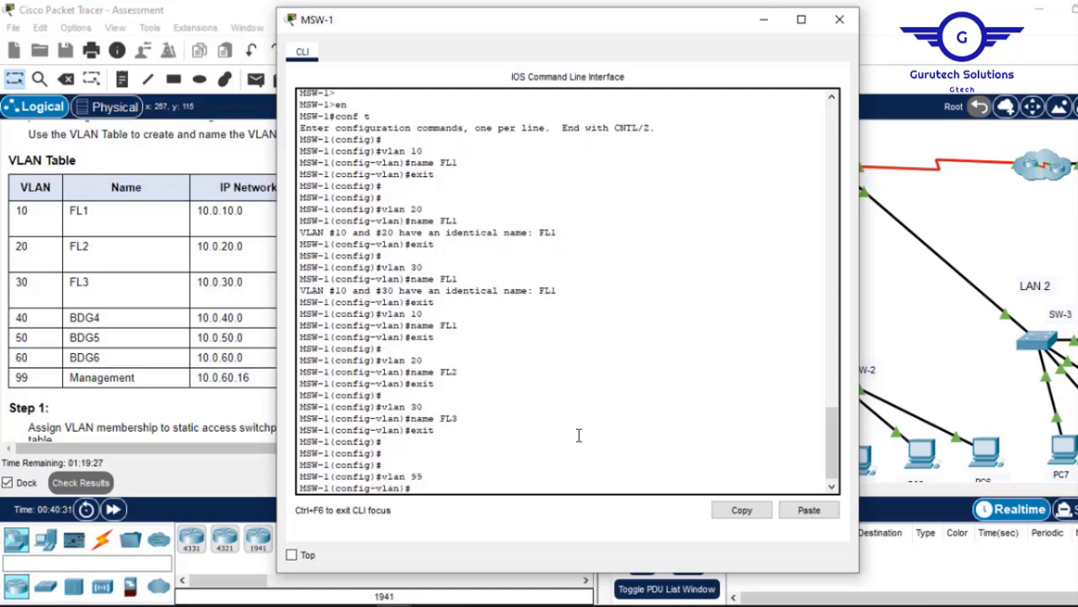
left_click(763, 21)
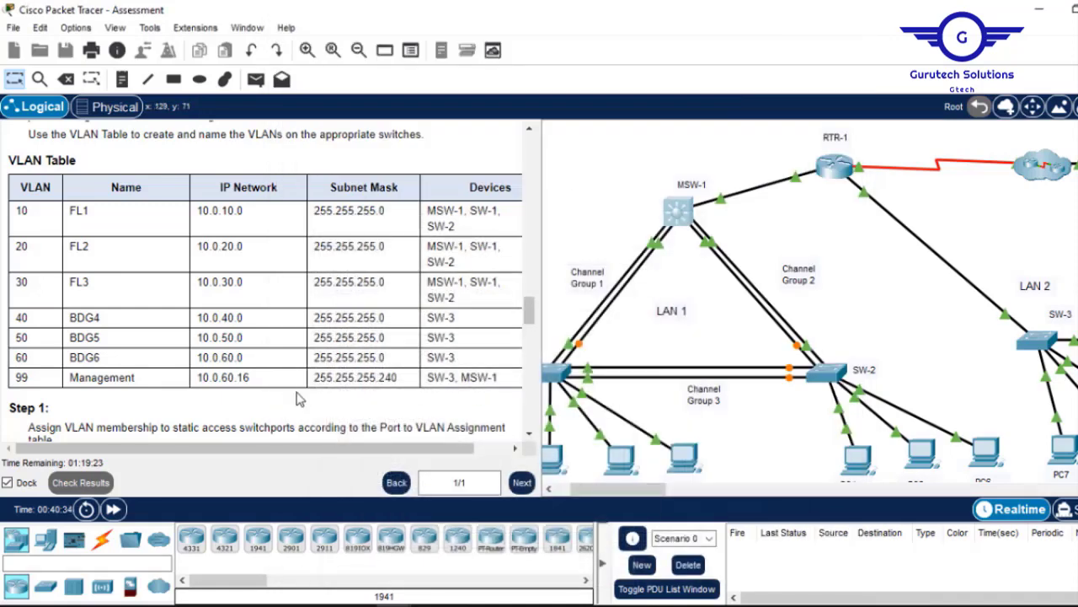
left_click_drag(251, 379, 199, 379)
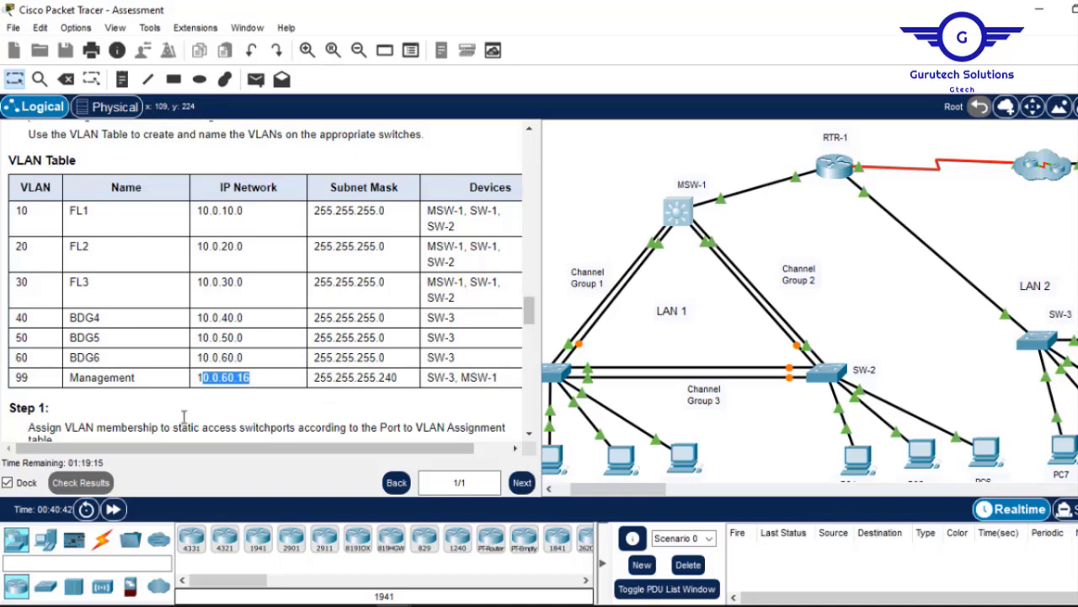
left_click(671, 222)
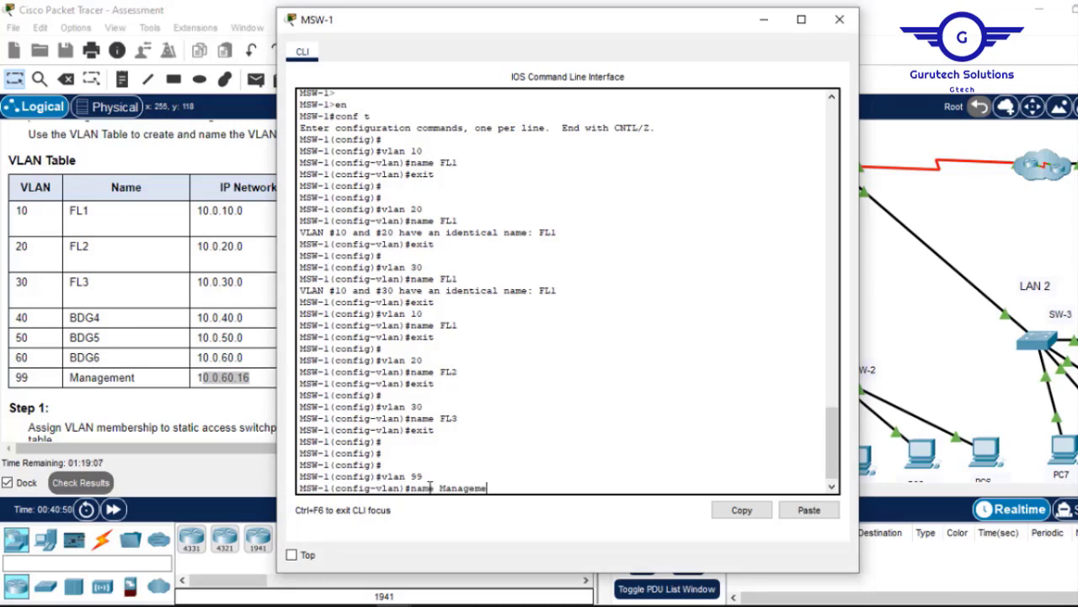
Name VLAN 99 Management, exit, save with do wr, and close MSW-1's CLI.
key("Return")
key("Return")
key("Return")
type("e")
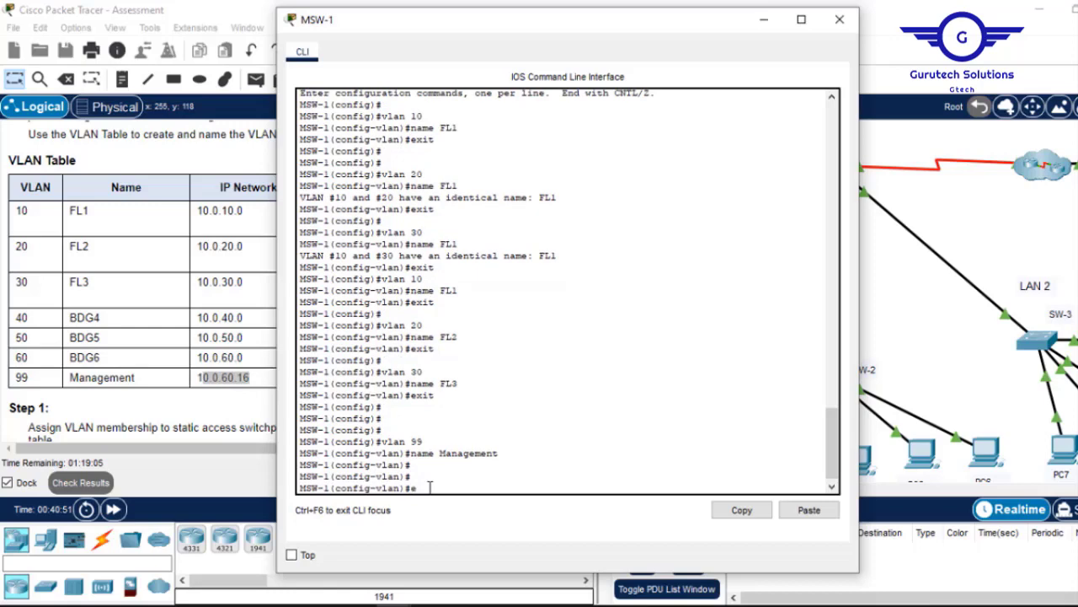
type("x")
key("Return")
key("Return")
key("Return")
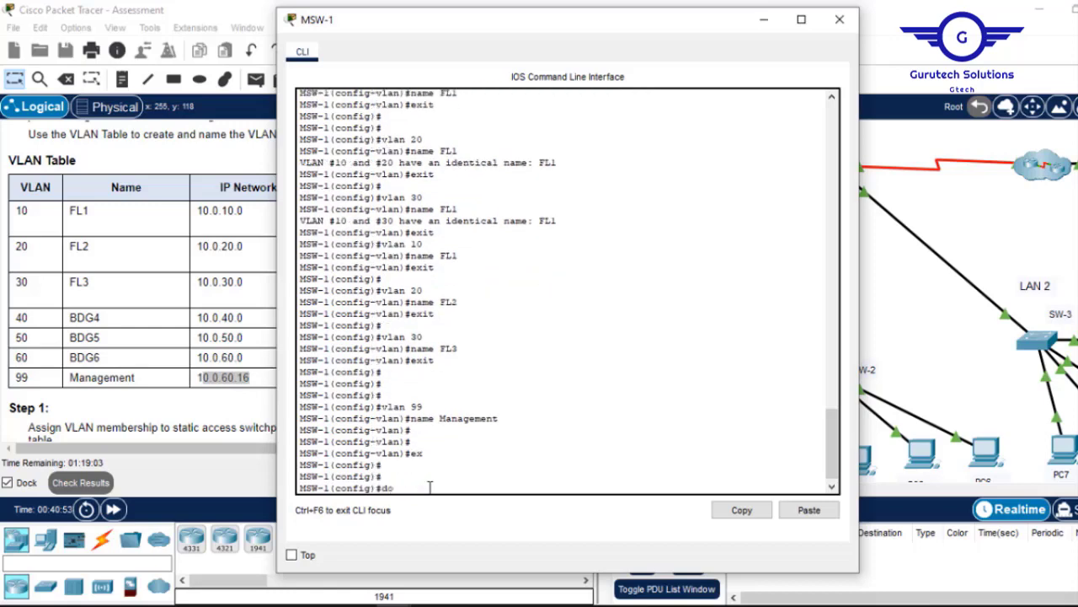
type("do wr")
key("Return")
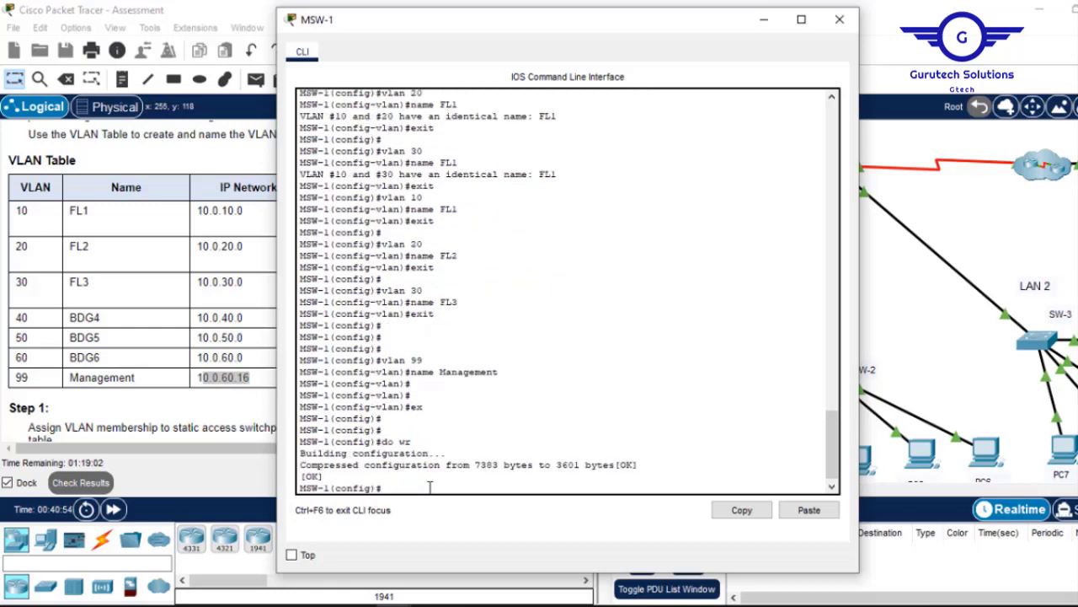
left_click(839, 19)
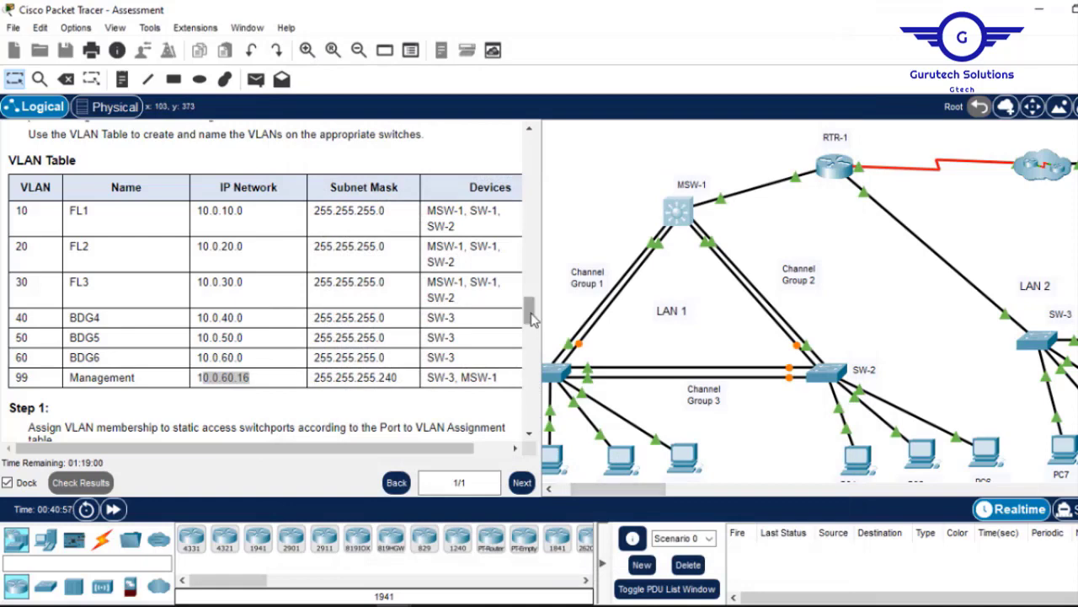
Scroll to the Port to VLAN Assignment Table, widen the panel, and copy F0/7-10.
left_click_drag(532, 317, 531, 337)
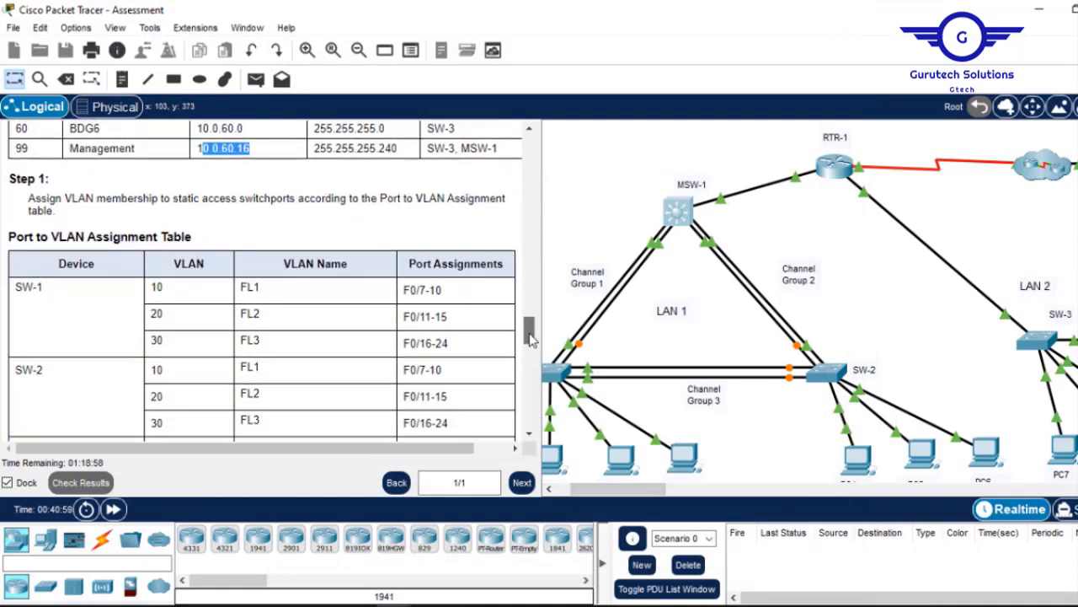
scroll(211, 296, "up", 7)
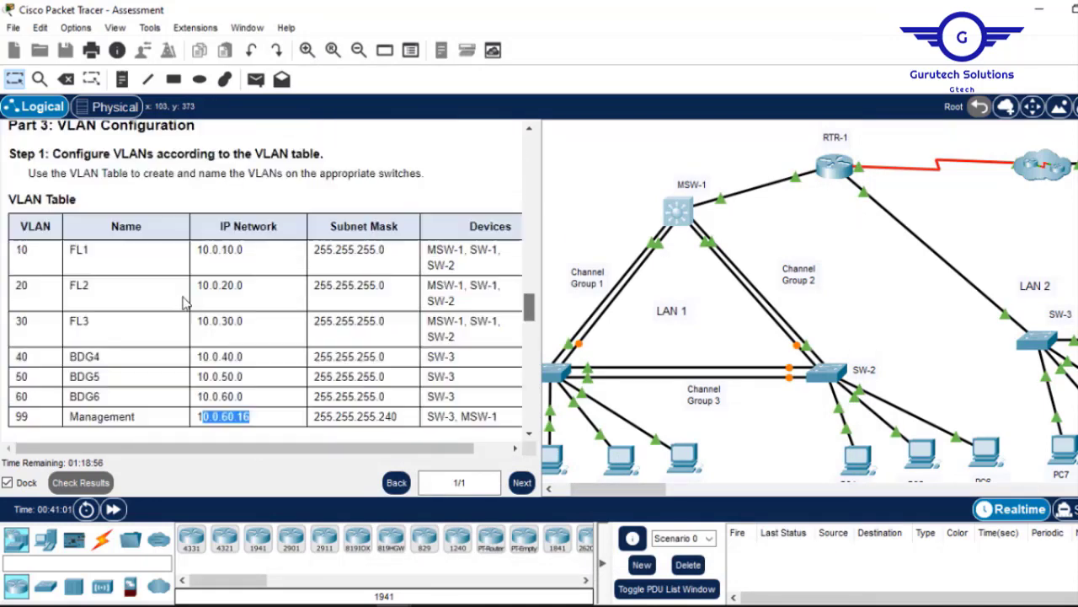
scroll(183, 297, "down", 1)
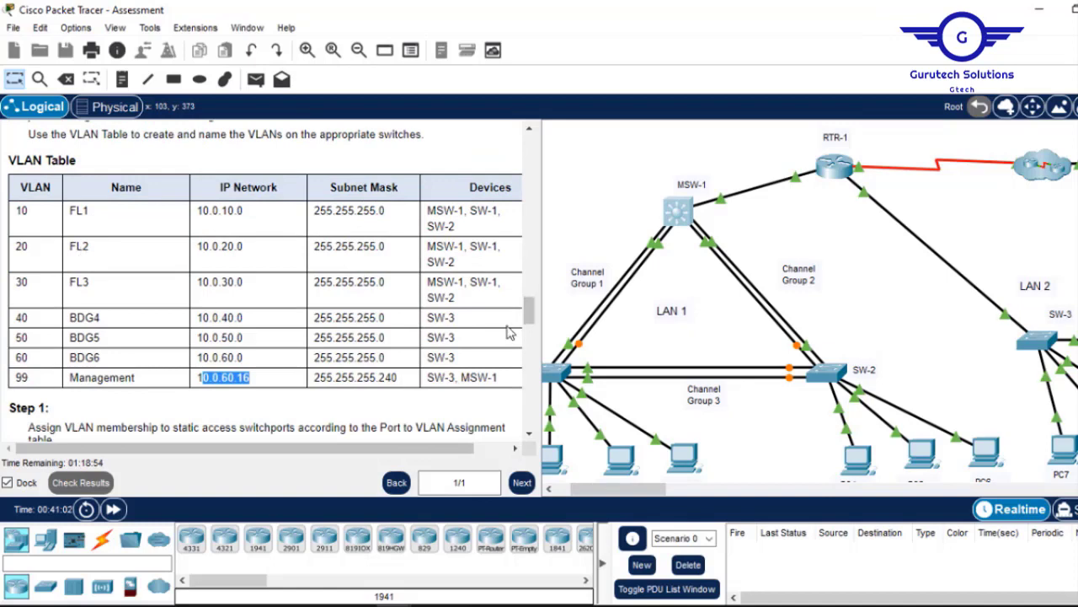
left_click_drag(529, 312, 533, 341)
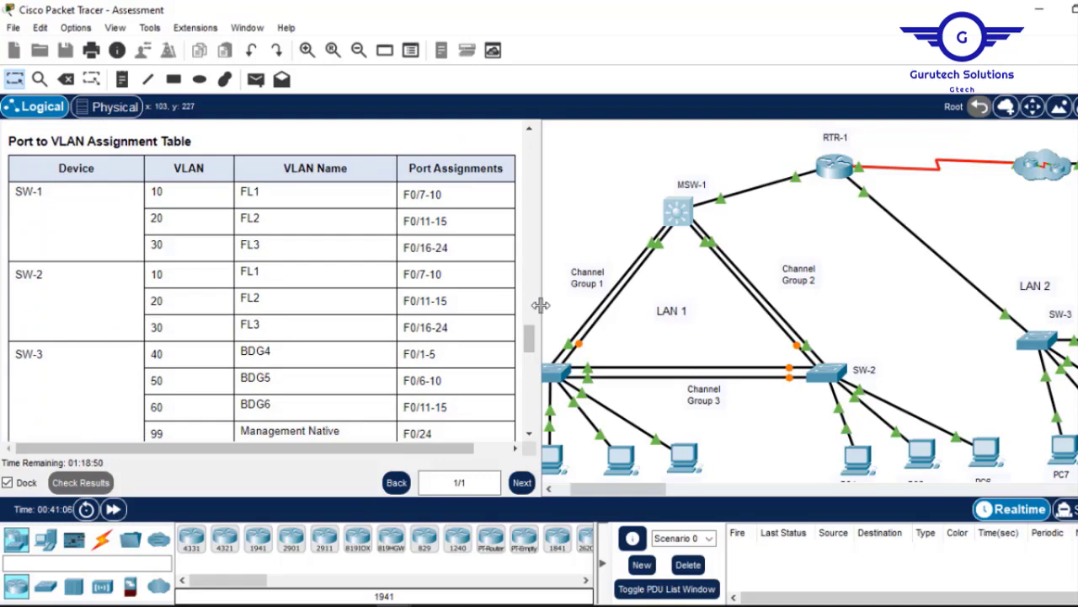
left_click_drag(541, 303, 635, 289)
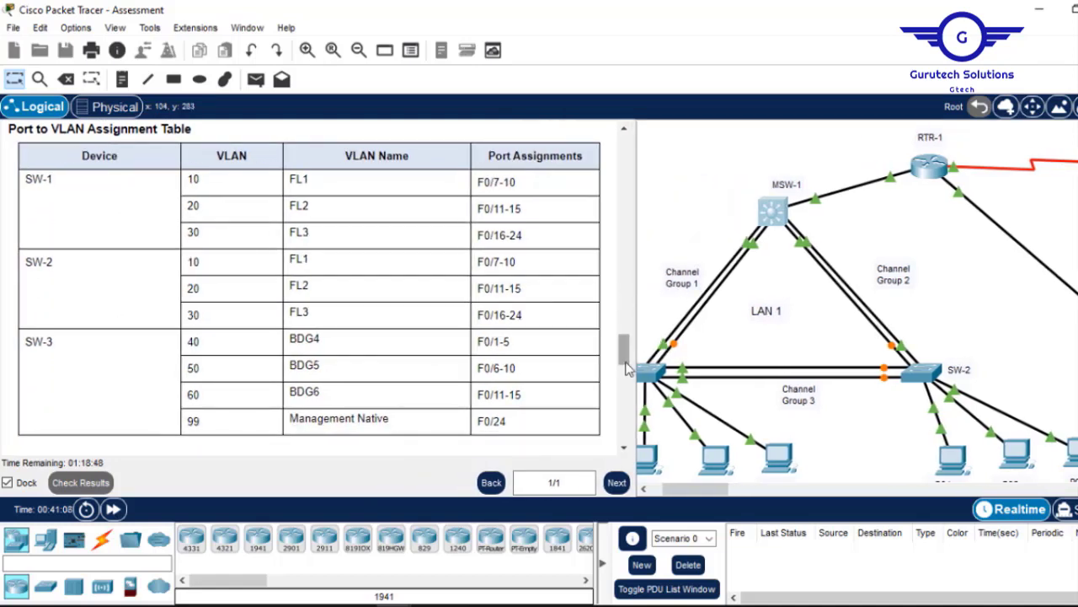
left_click_drag(625, 359, 626, 345)
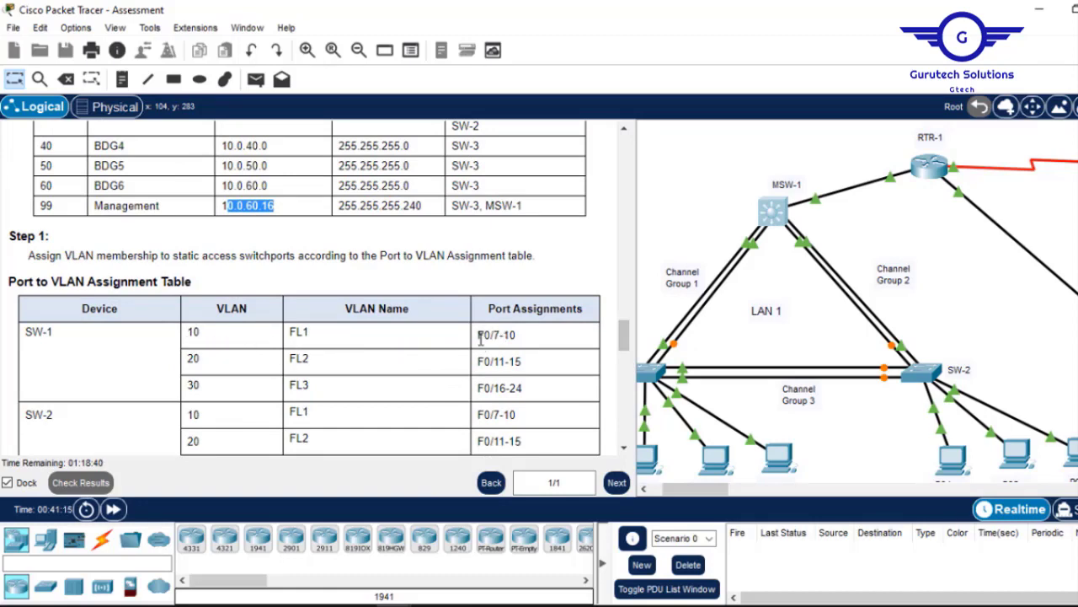
left_click_drag(516, 335, 487, 337)
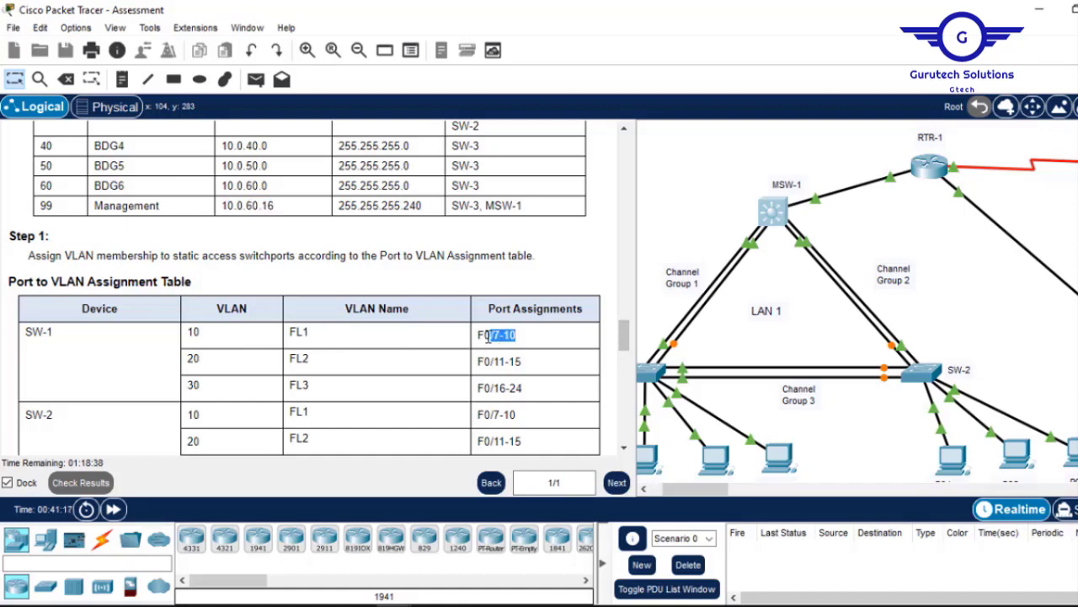
right_click(482, 336)
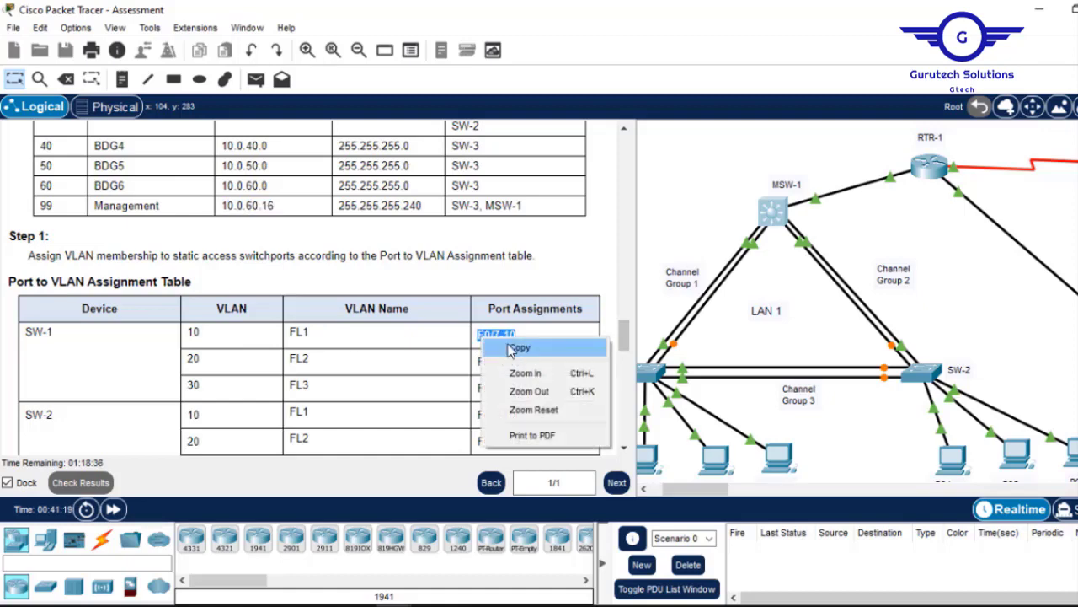
left_click(505, 346)
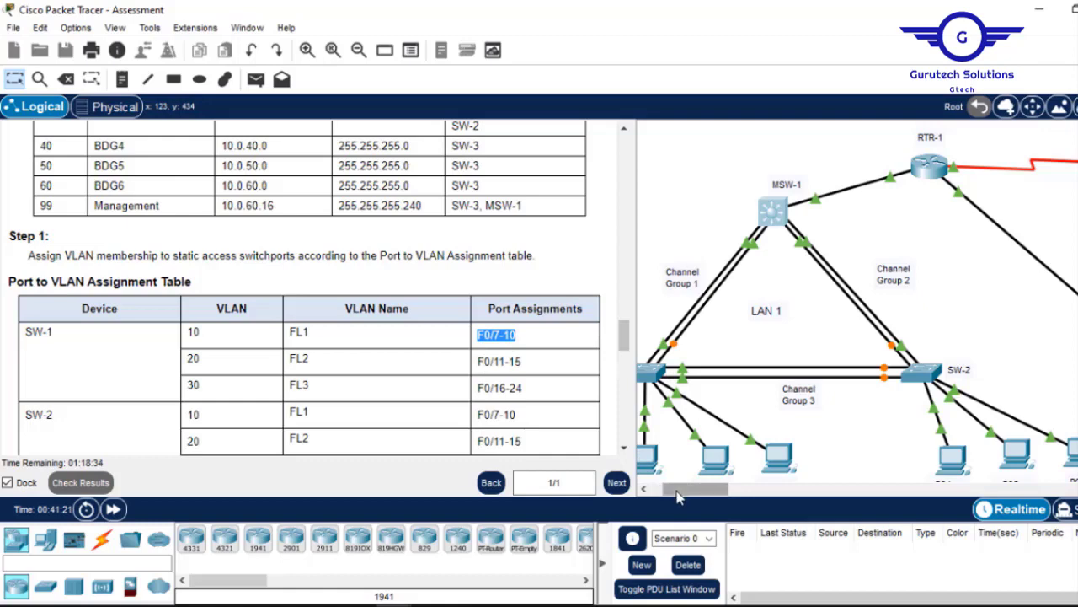
left_click_drag(695, 488, 684, 489)
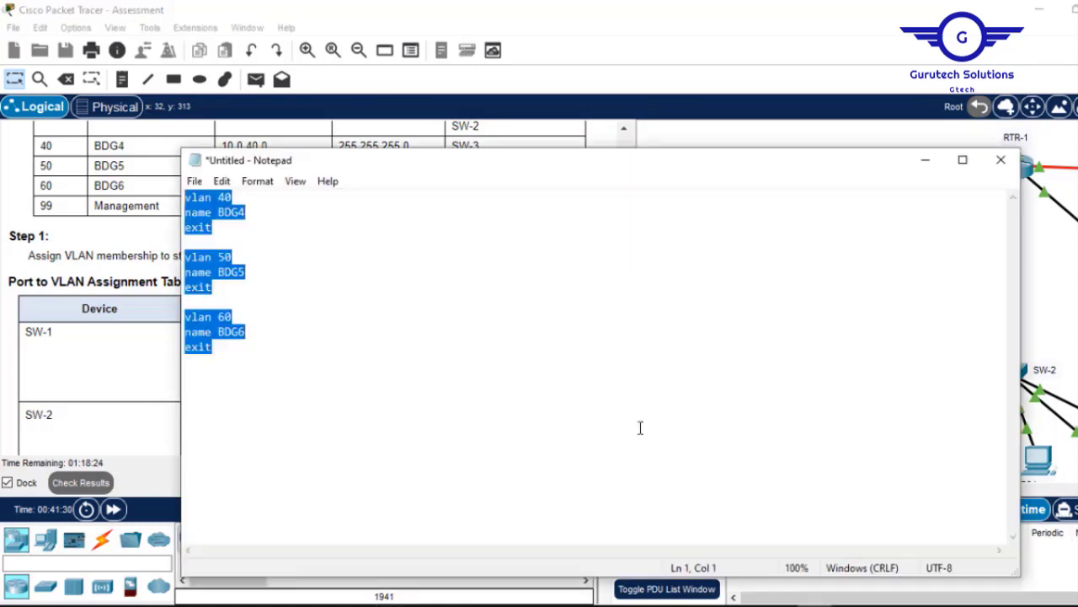
Clear the old Notepad commands and start an int range F0/7-10 line.
key("alt+Tab")
key("ctrl+x")
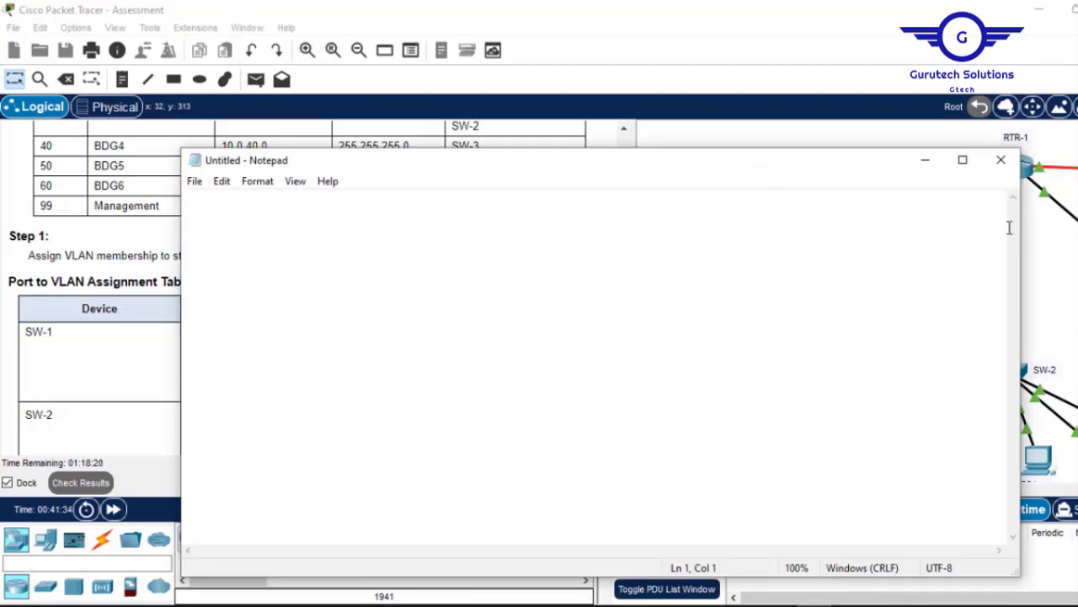
left_click_drag(1019, 236, 575, 236)
left_click_drag(397, 167, 717, 262)
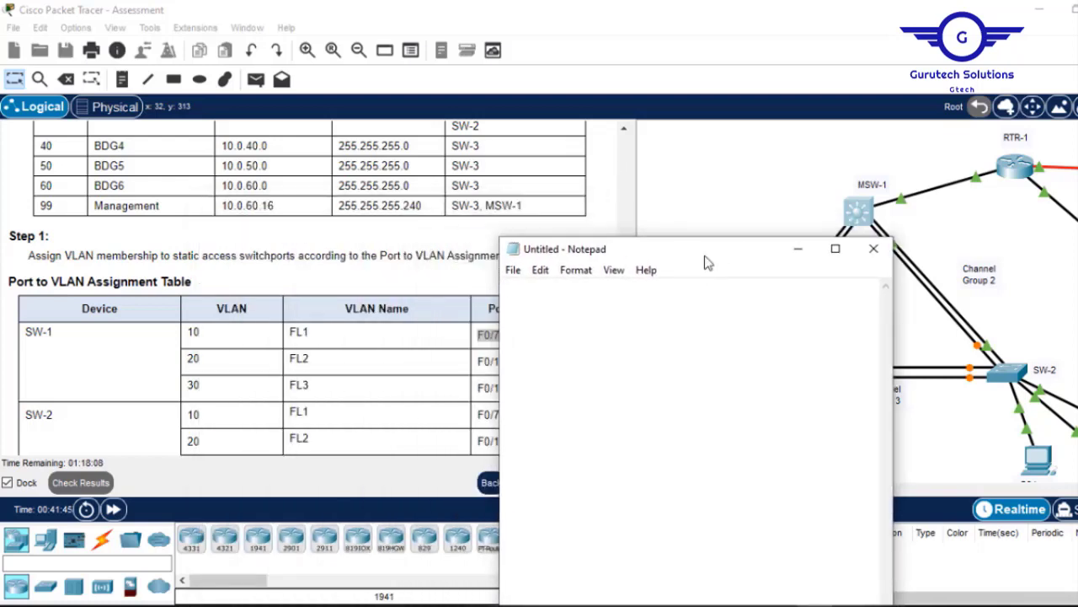
type("int range")
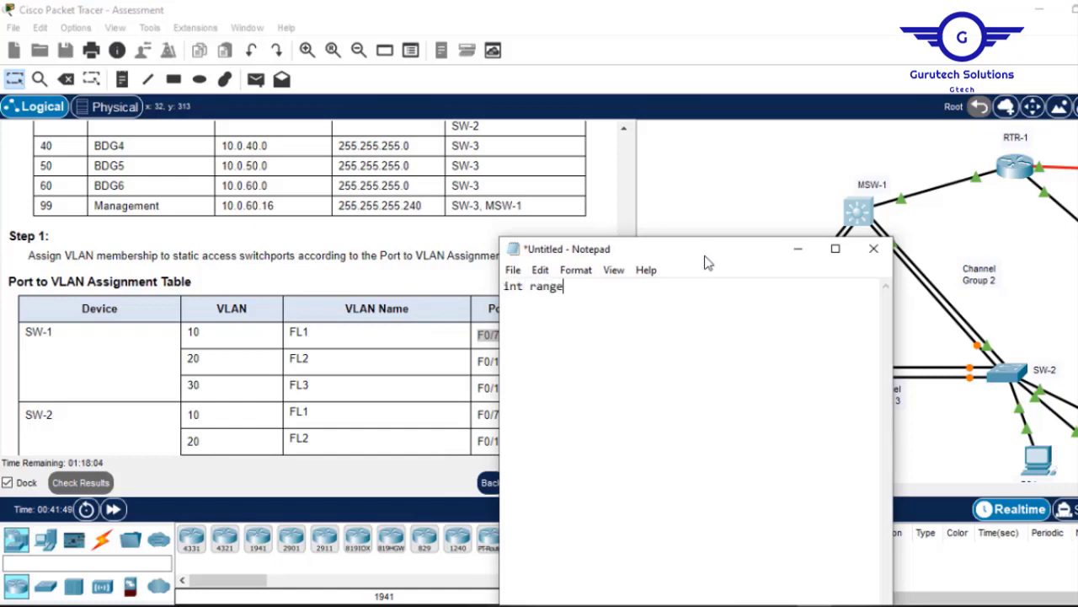
right_click(706, 260)
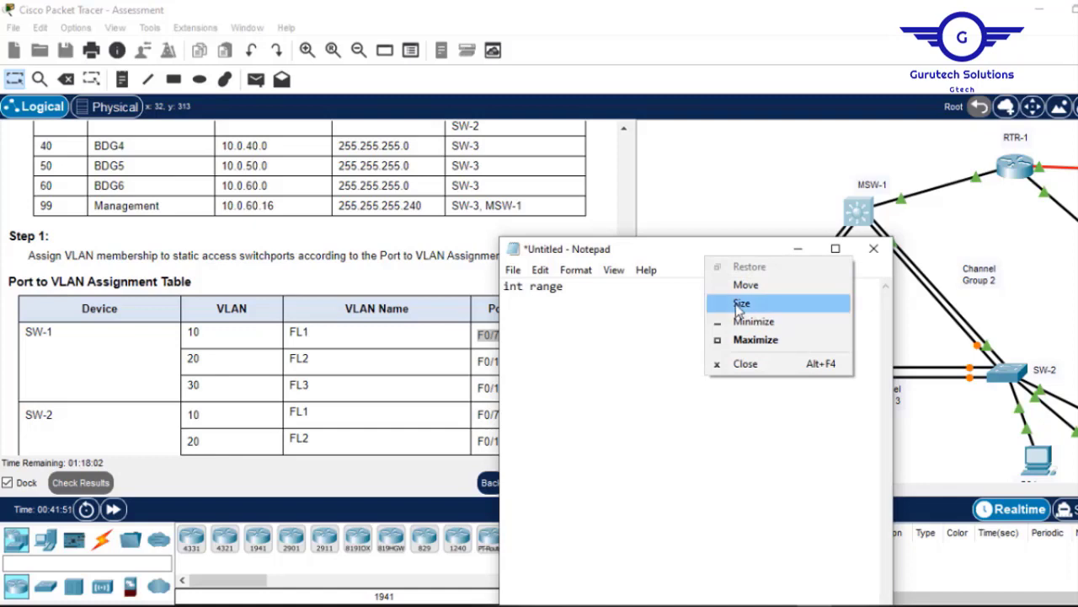
left_click(599, 295)
right_click(598, 292)
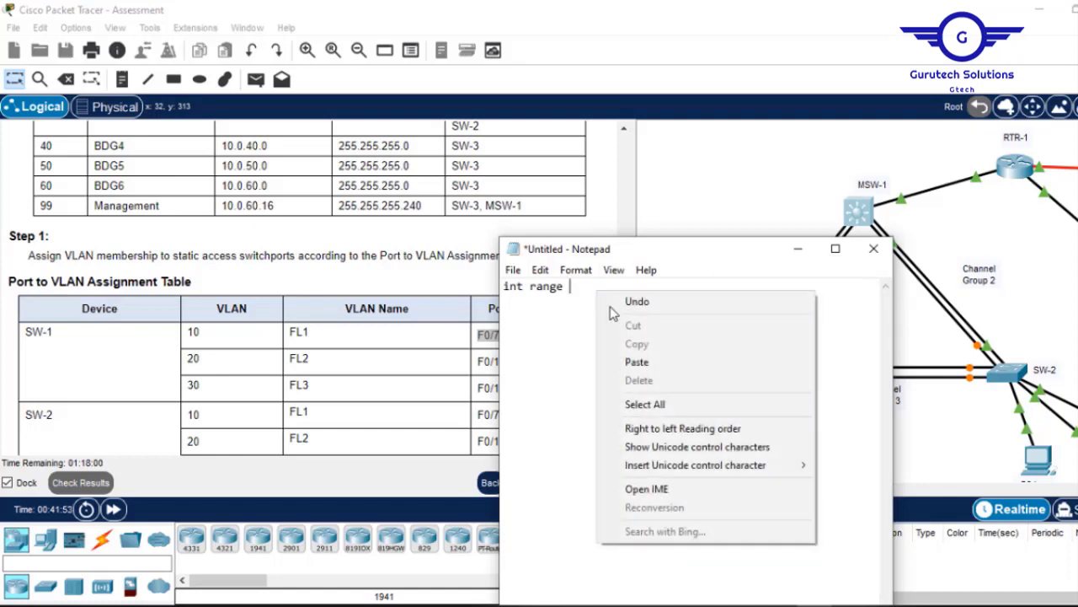
left_click(631, 361)
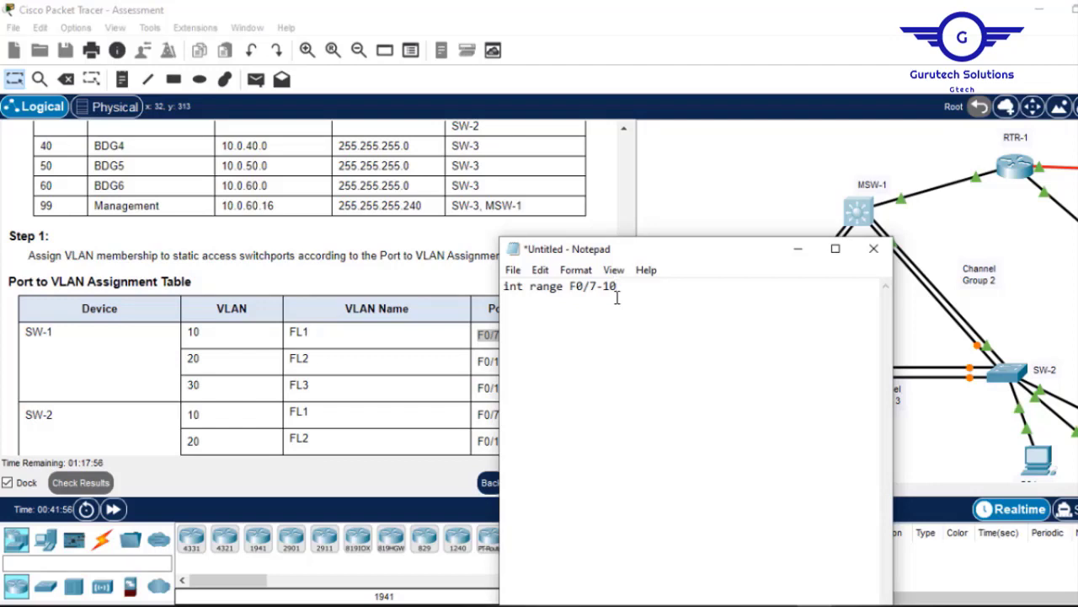
Add switchport mode access, switchport access vlan 10, no sh and exit, then select all.
type("witchport mode access ")
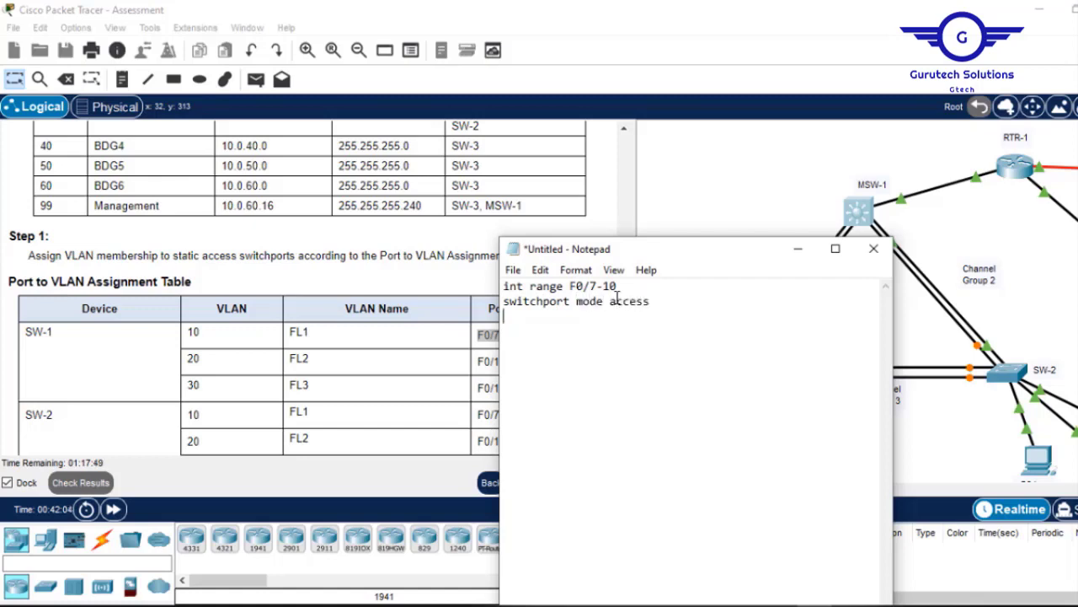
type("switchport ac")
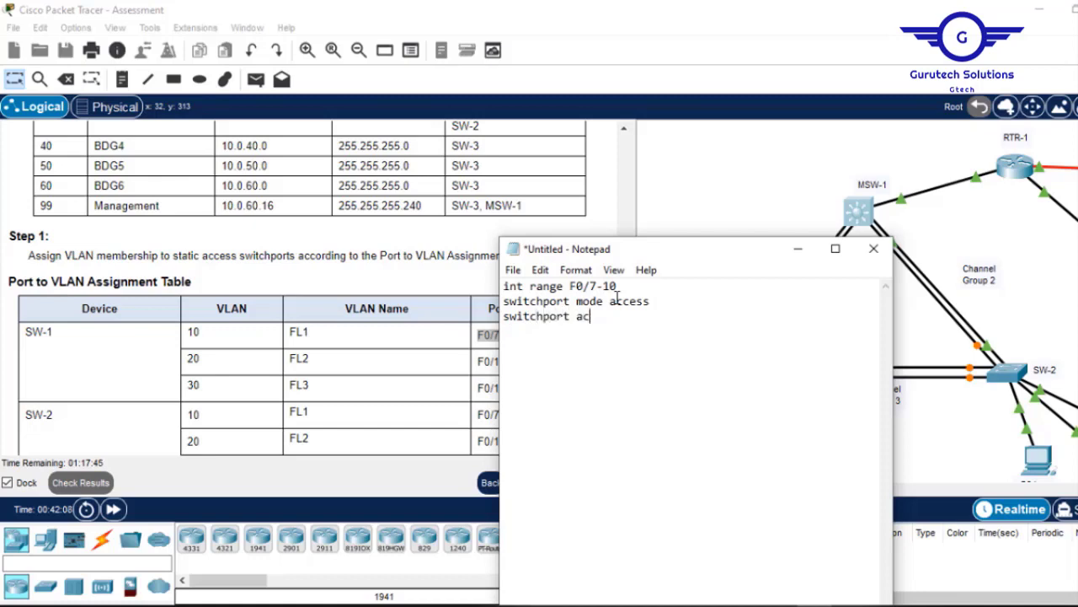
type("cess vlan 10")
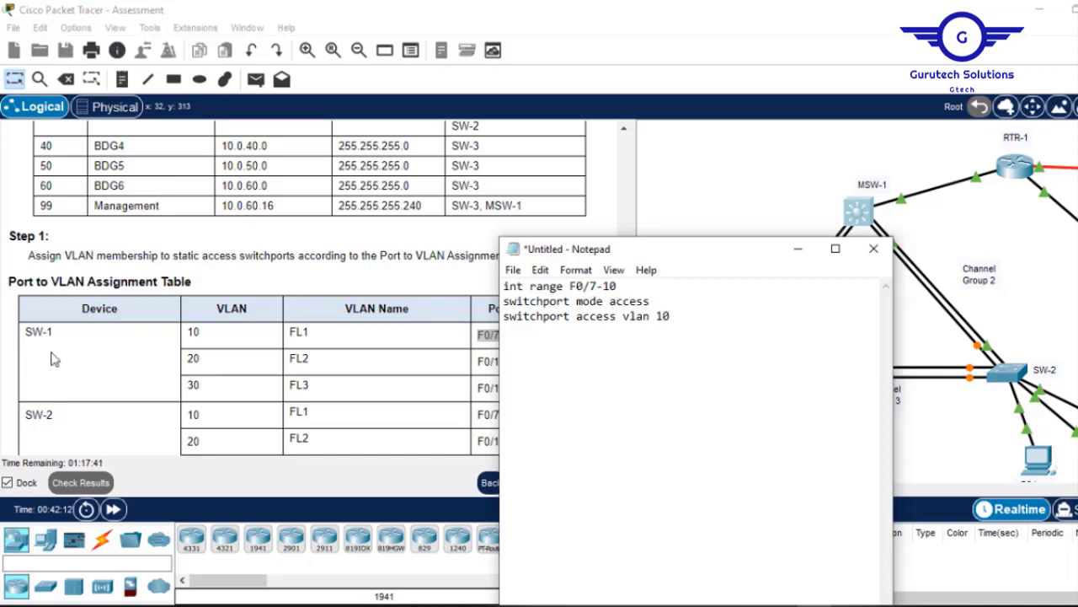
left_click_drag(723, 264, 830, 270)
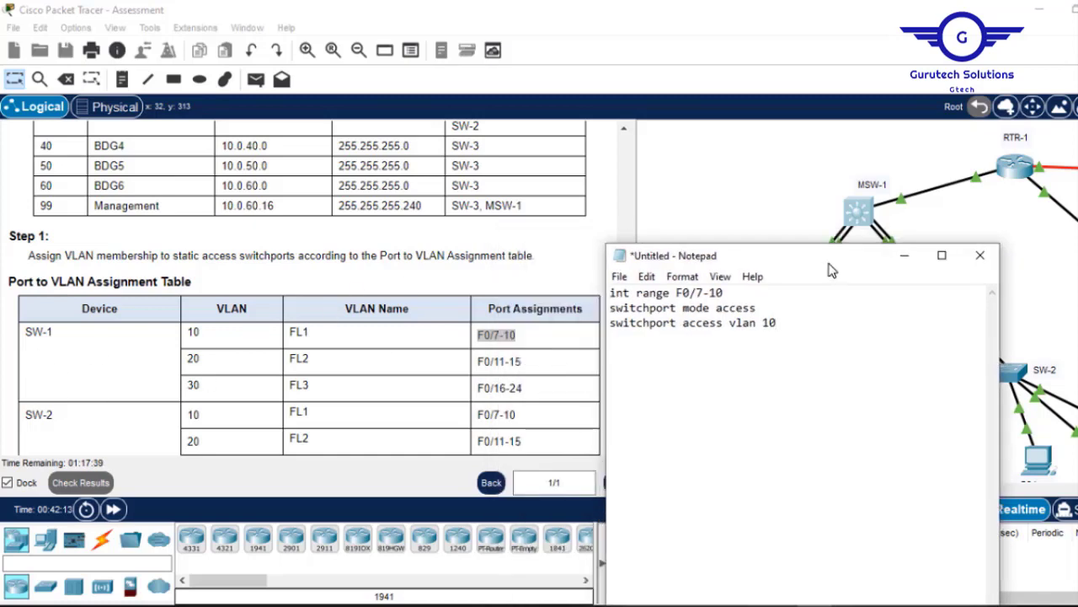
key("Return")
type("no sh ")
type("exi")
type("t")
key("Return")
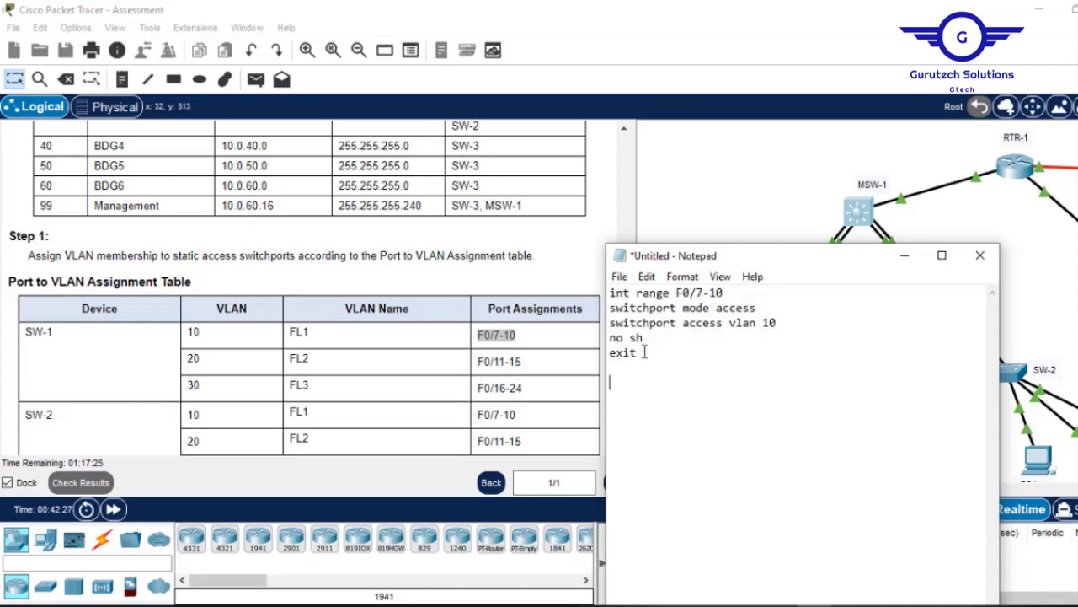
key("ctrl+a")
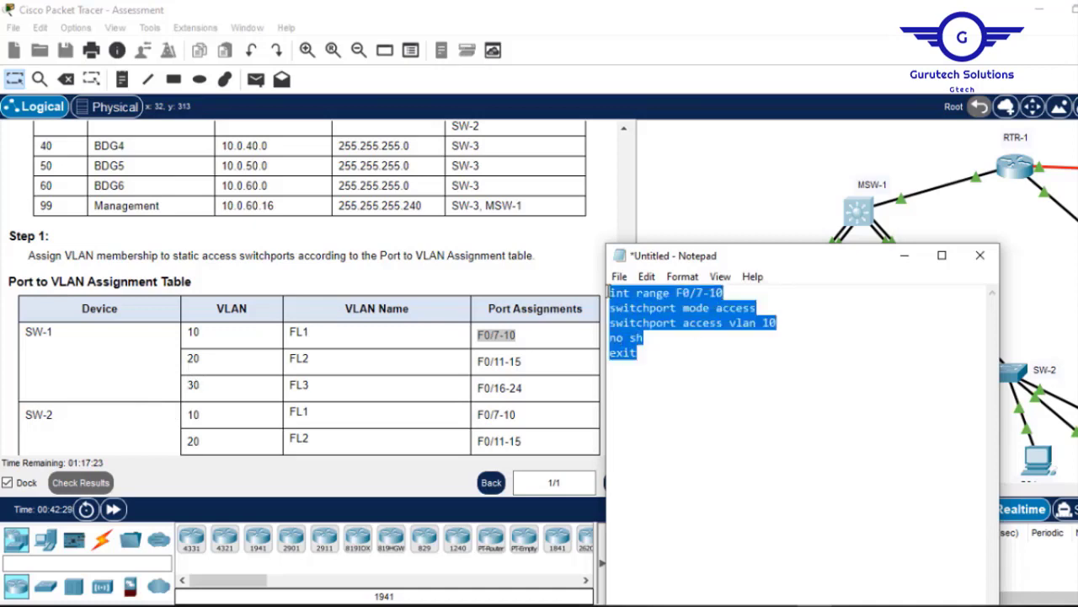
Paste a second command block and change its range to F0/11-15 for VLAN 20.
left_click(621, 379)
key("ctrl+v")
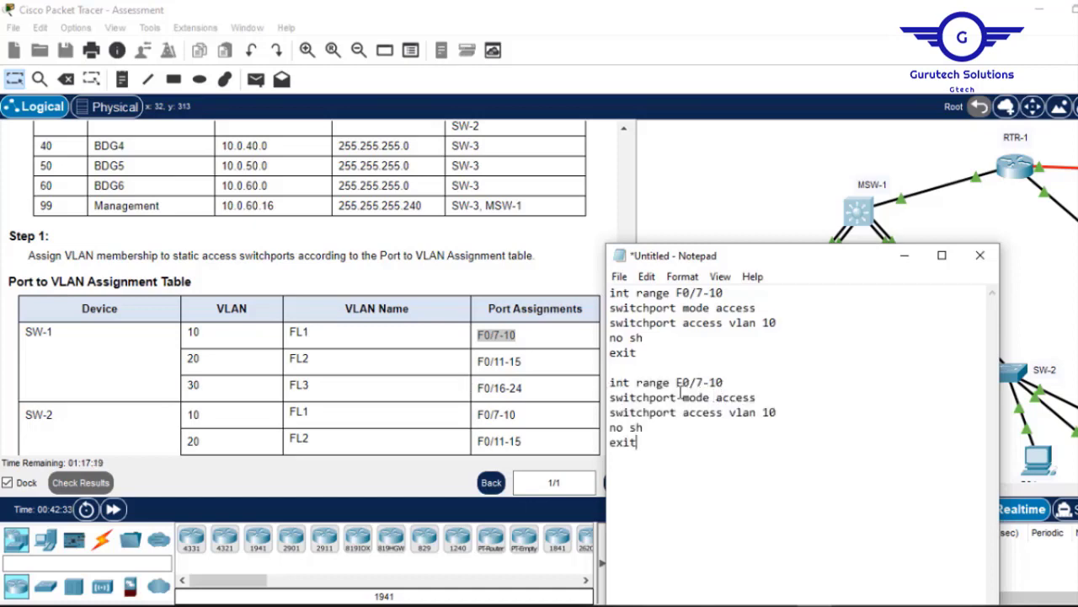
left_click(702, 384)
key("BackSpace")
type("11")
Duplicate the block as a third one with the range F0/16-24 for VLAN 30.
left_click_drag(640, 450, 610, 384)
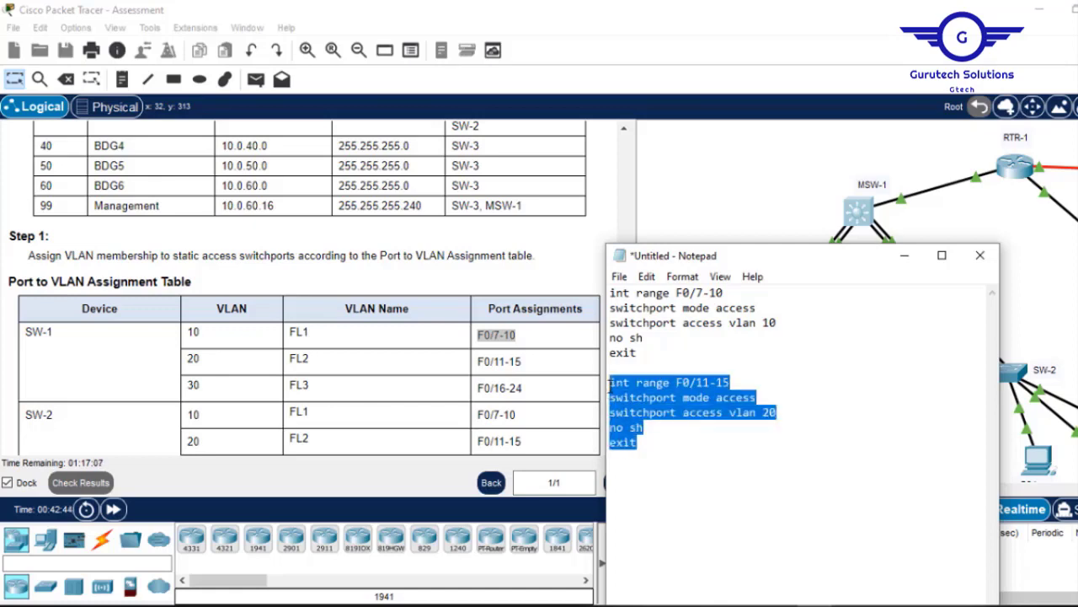
left_click(650, 447)
key("ctrl+v")
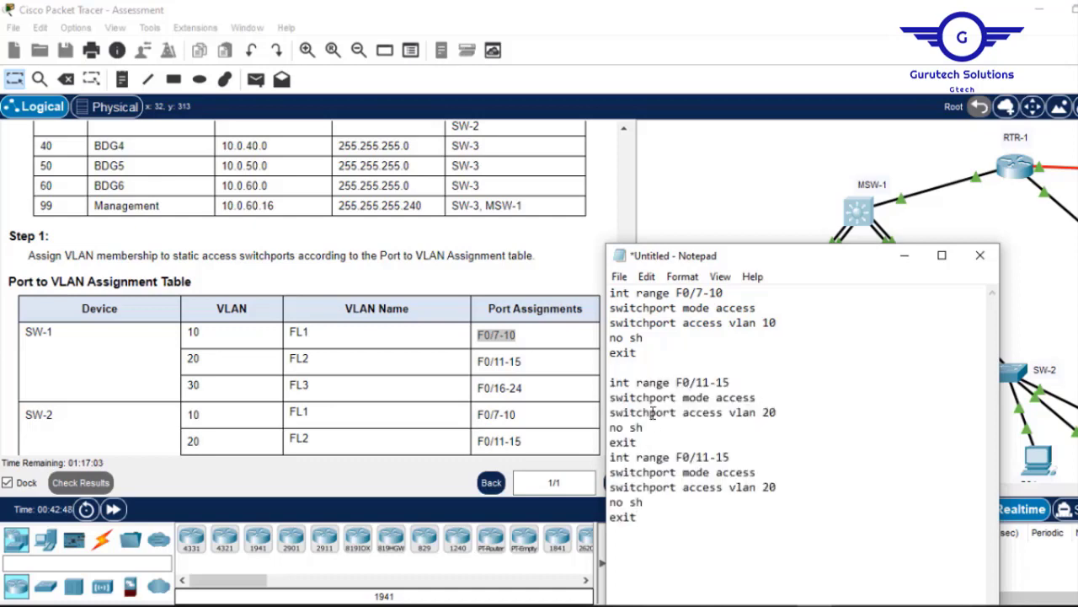
key("Return")
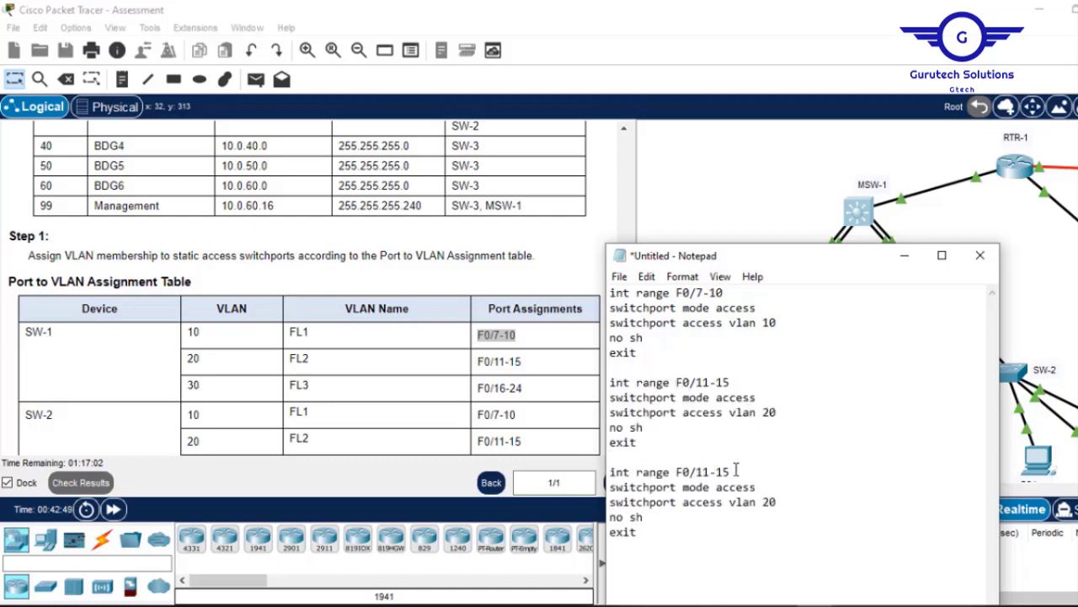
left_click(706, 473)
key("BackSpace")
type("6-24")
Select all three command blocks and open SW-1's command line.
left_click_drag(643, 532, 602, 295)
key("ctrl+c")
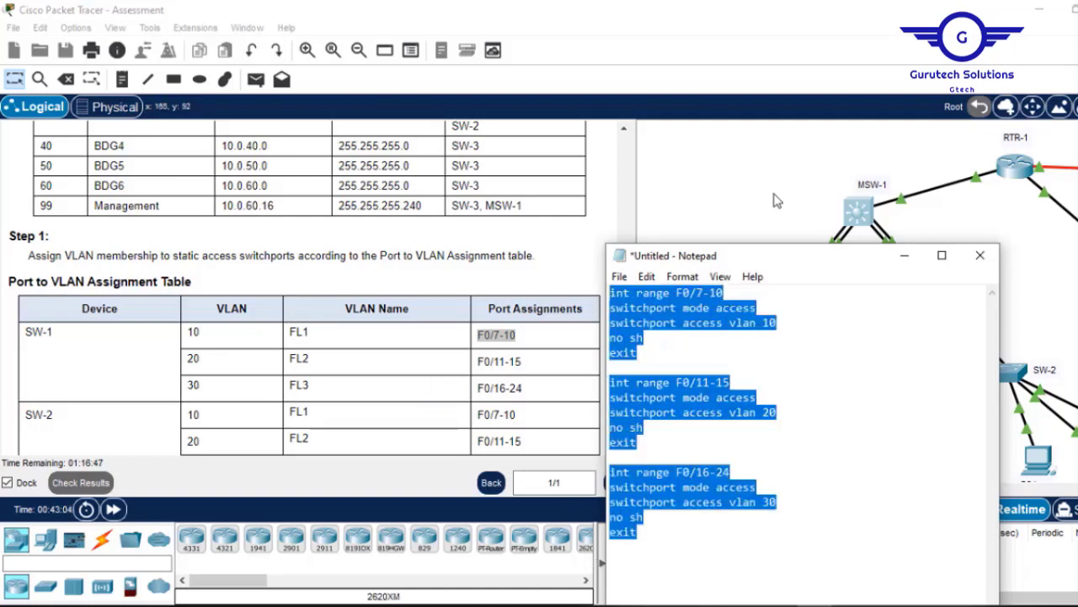
left_click(761, 169)
left_click(727, 377)
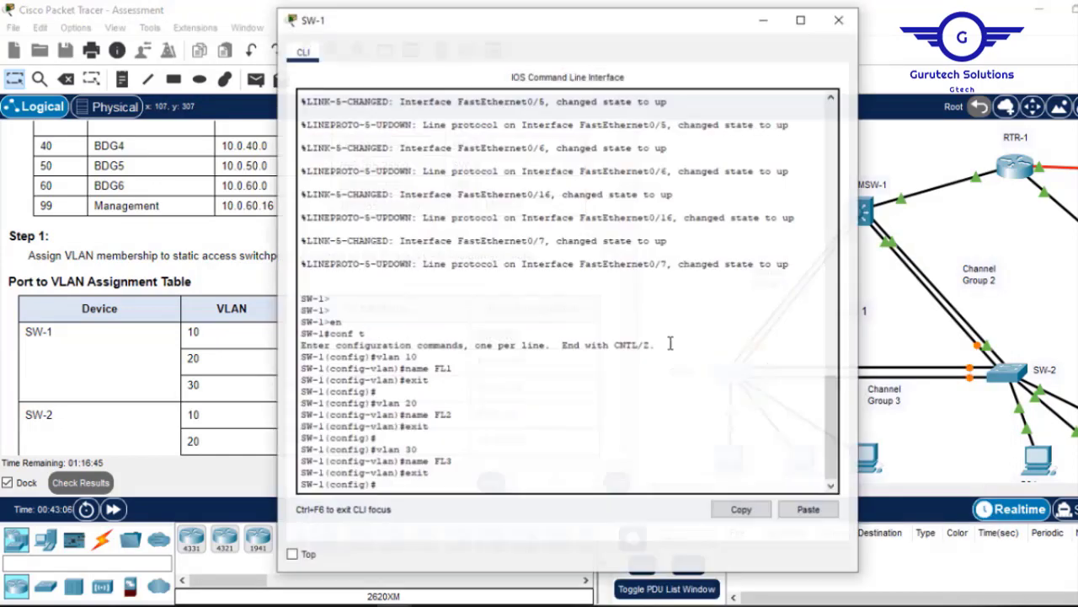
Paste the port-to-VLAN interface-range commands into SW-1 and save with 'do wr'.
left_click(582, 385)
key("Return")
key("Return")
key("Return")
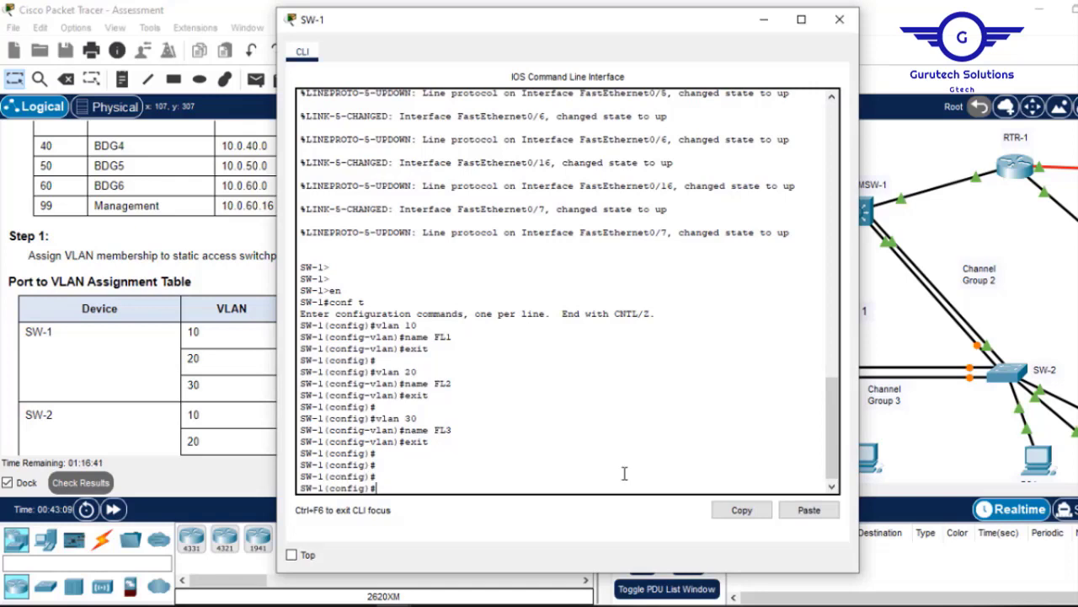
left_click(809, 511)
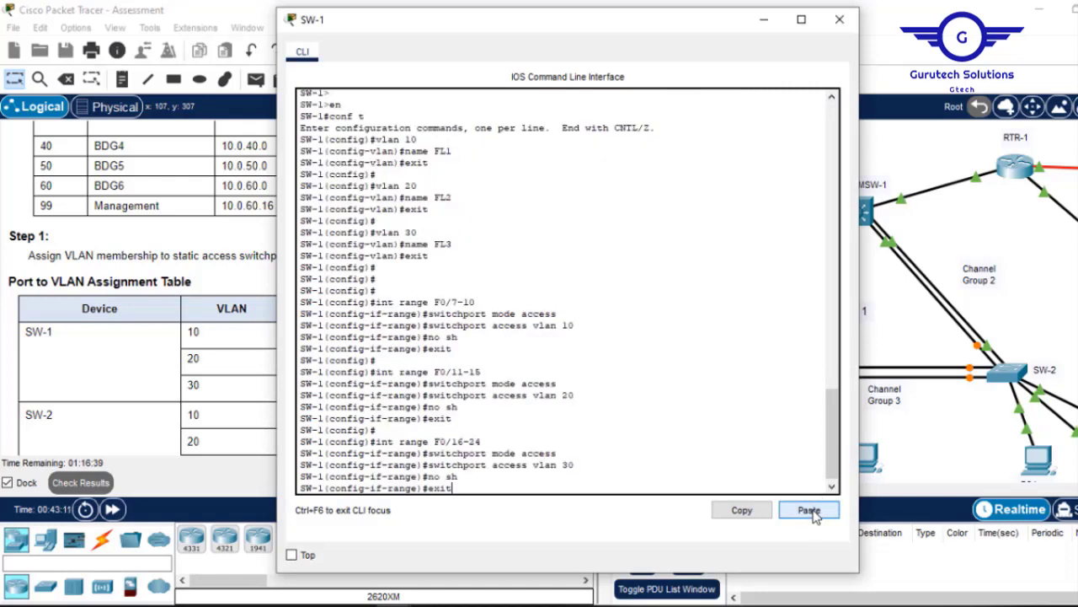
key("Return")
type("d")
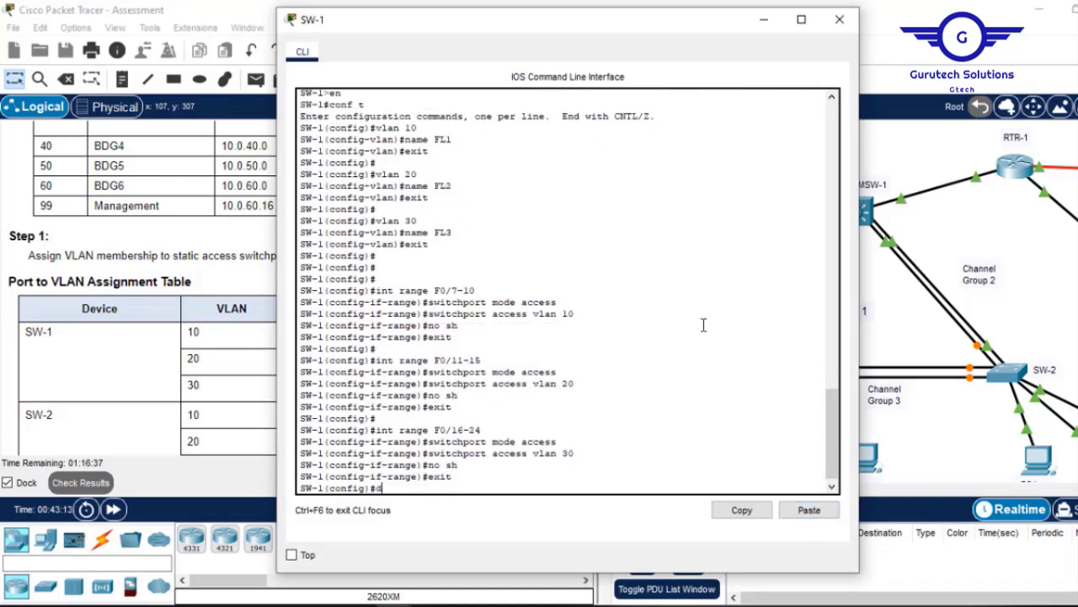
type("o wr")
key("Return")
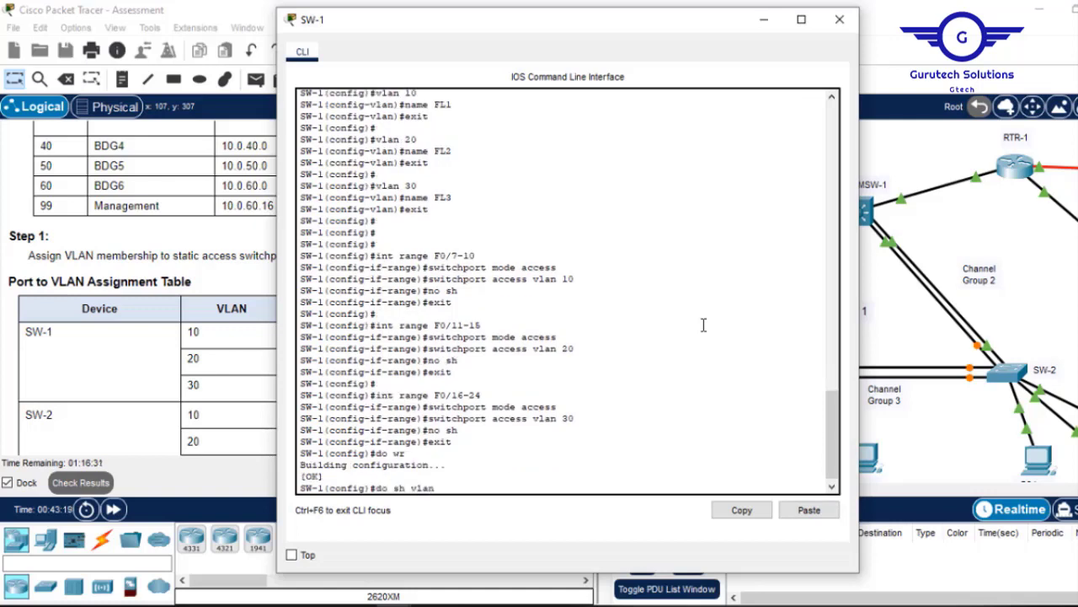
Run 'do sh vlan' to confirm FL1, FL2 and FL3 ports, then close SW-1's CLI.
type("do sh vlan")
key("Return")
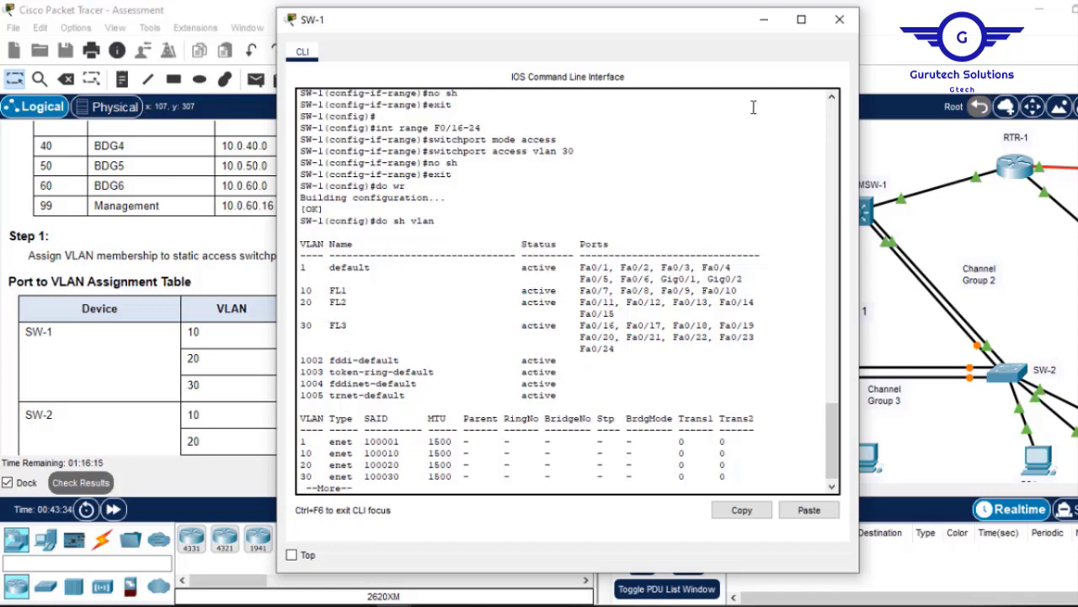
left_click(840, 18)
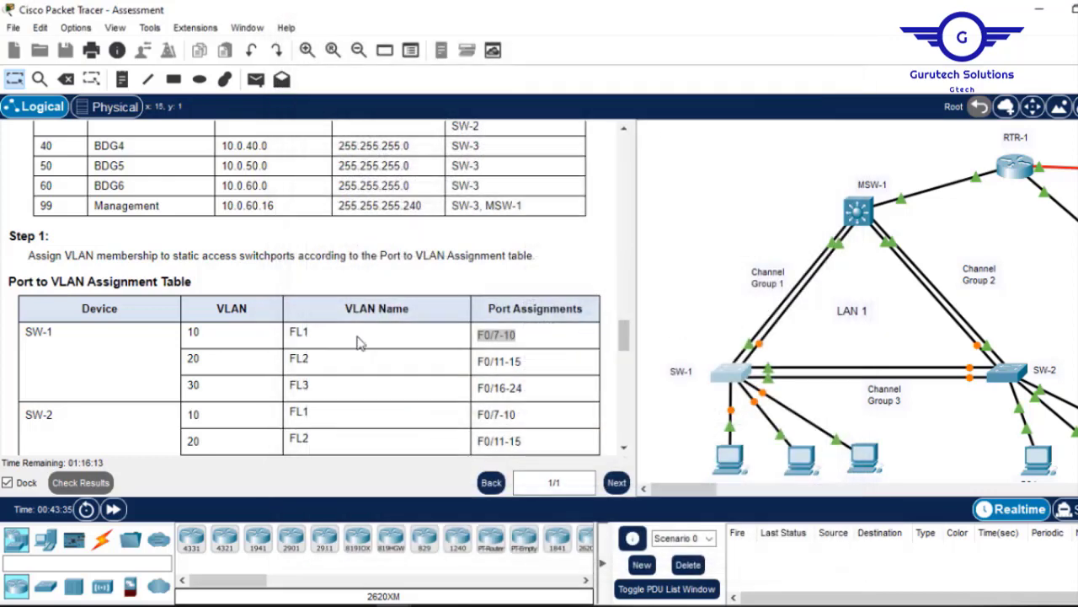
Paste the commands putting SW-2's F0/7-10, F0/11-15, F0/16-24 into VLANs 10, 20, 30.
mouse_move(628, 339)
left_mouse_down()
mouse_move(627, 361)
mouse_move(627, 341)
mouse_move(626, 350)
left_mouse_up()
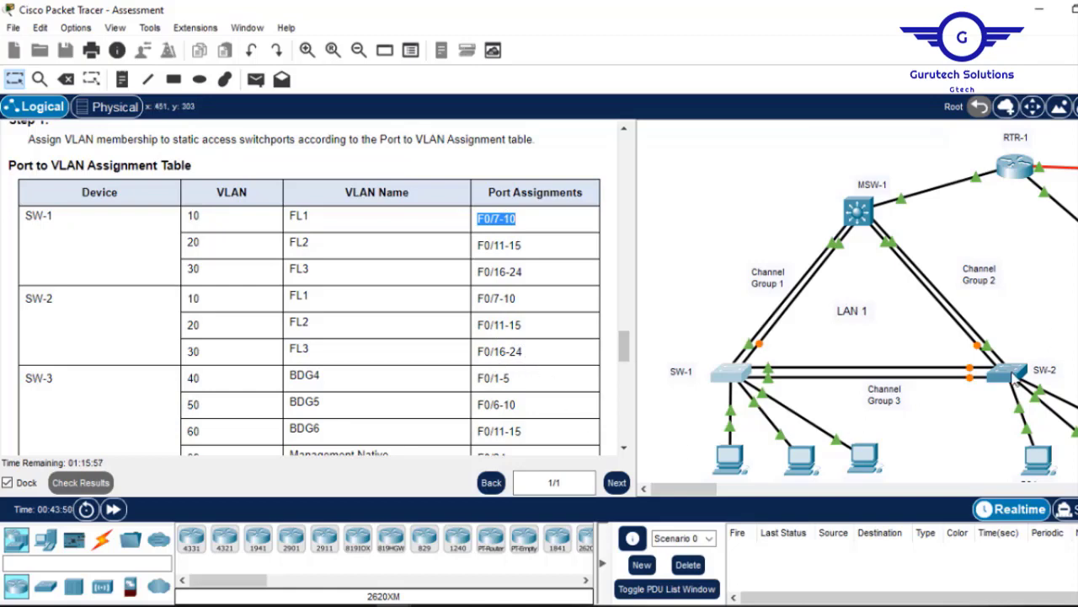
left_click(1013, 378)
key("Return")
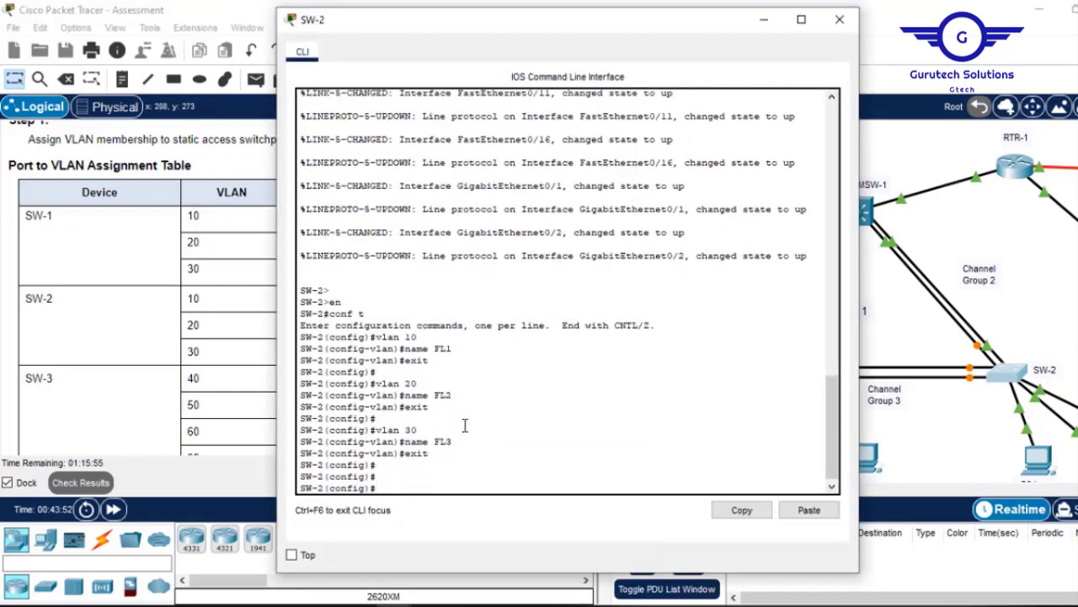
key("Return")
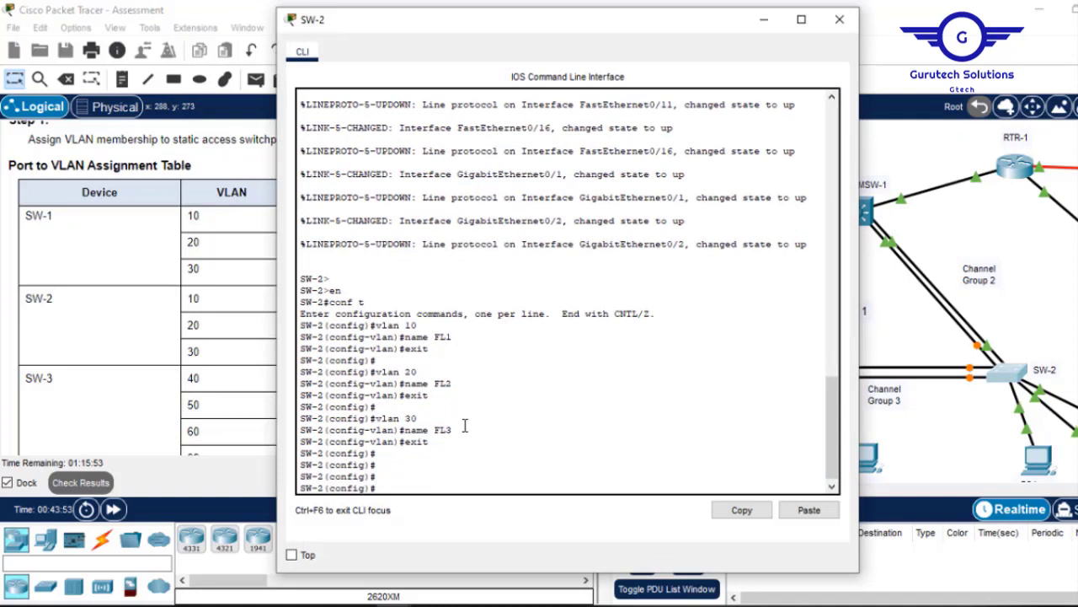
left_click(809, 510)
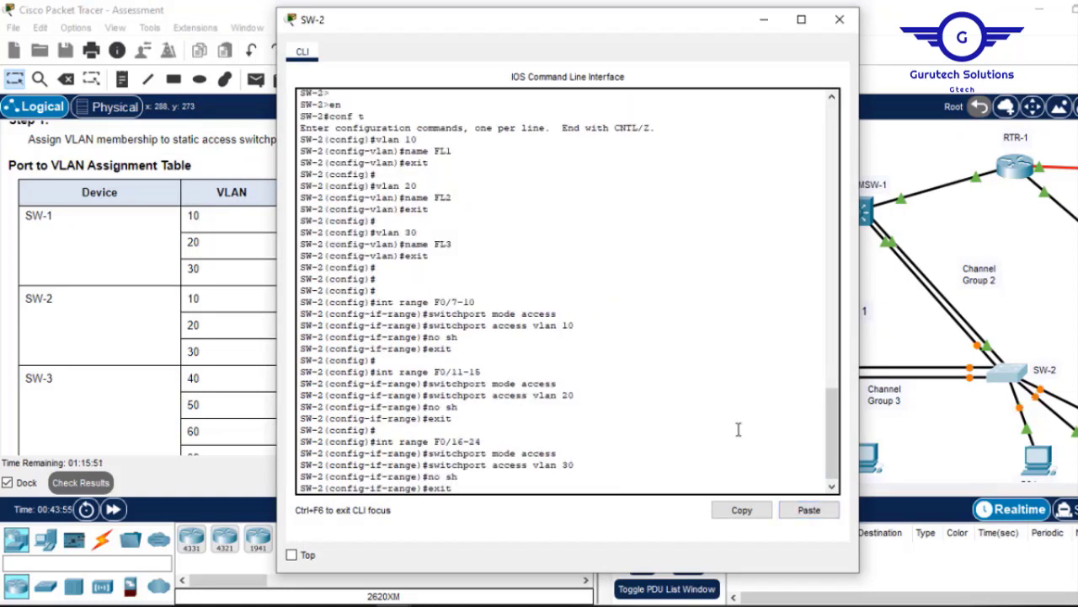
Verify SW-2's VLAN table with 'do sh vlan' and close its CLI.
type("do s")
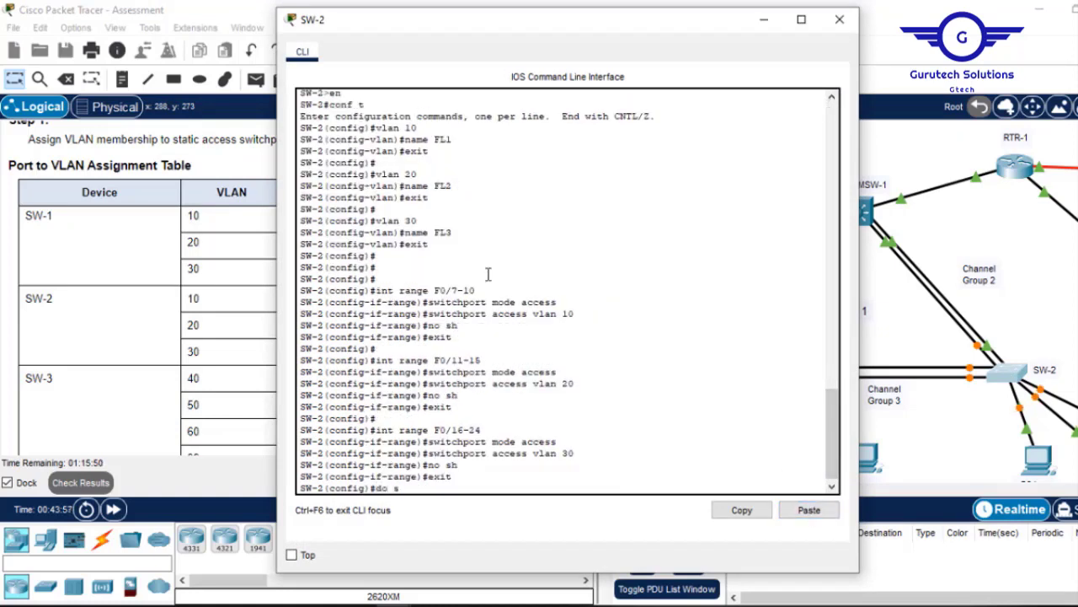
type("h vlan")
key("Return")
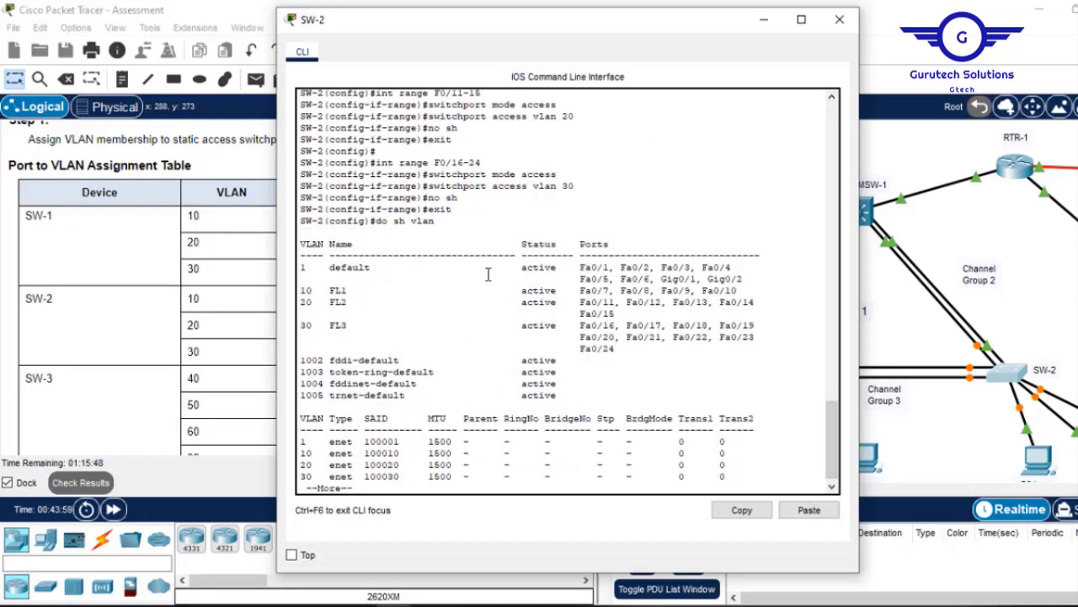
left_click(840, 24)
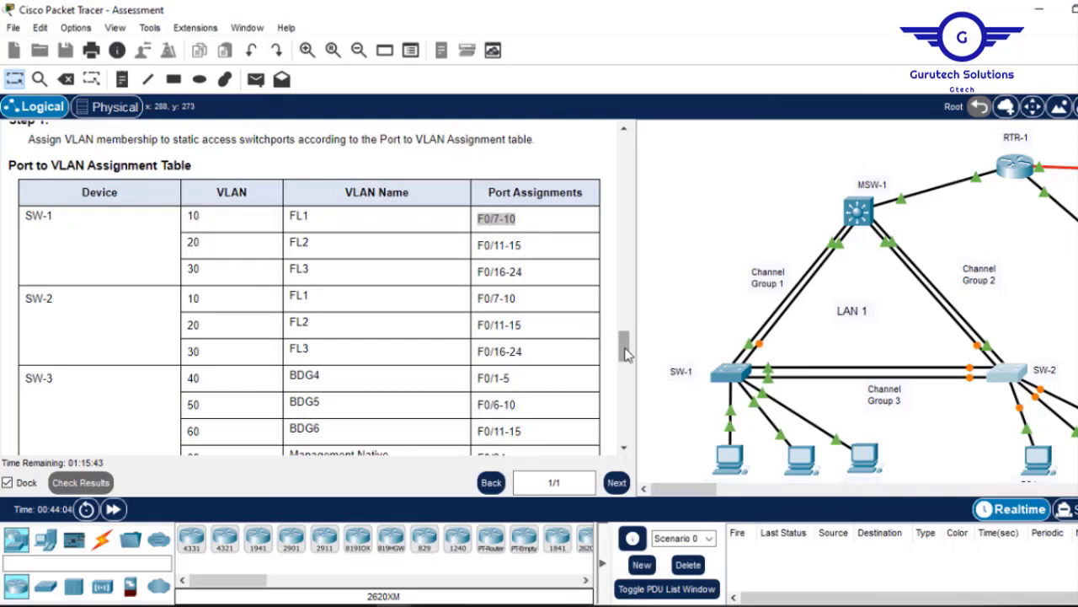
Change the first Notepad block to interface range F0/1-5 in VLAN 40.
left_click_drag(625, 349, 626, 356)
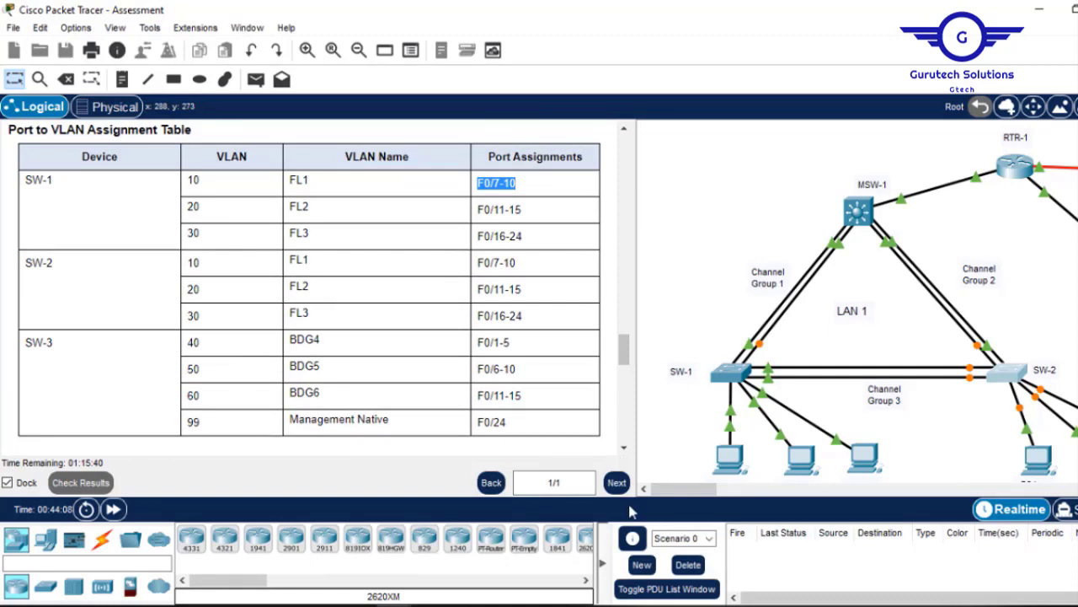
left_click_drag(682, 494, 741, 495)
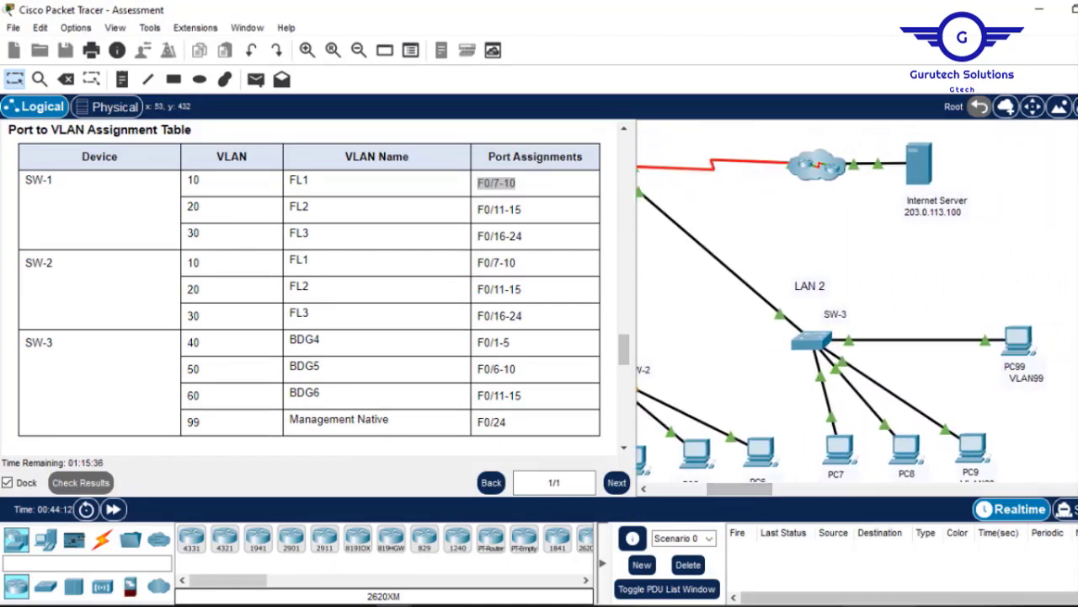
left_click(814, 605)
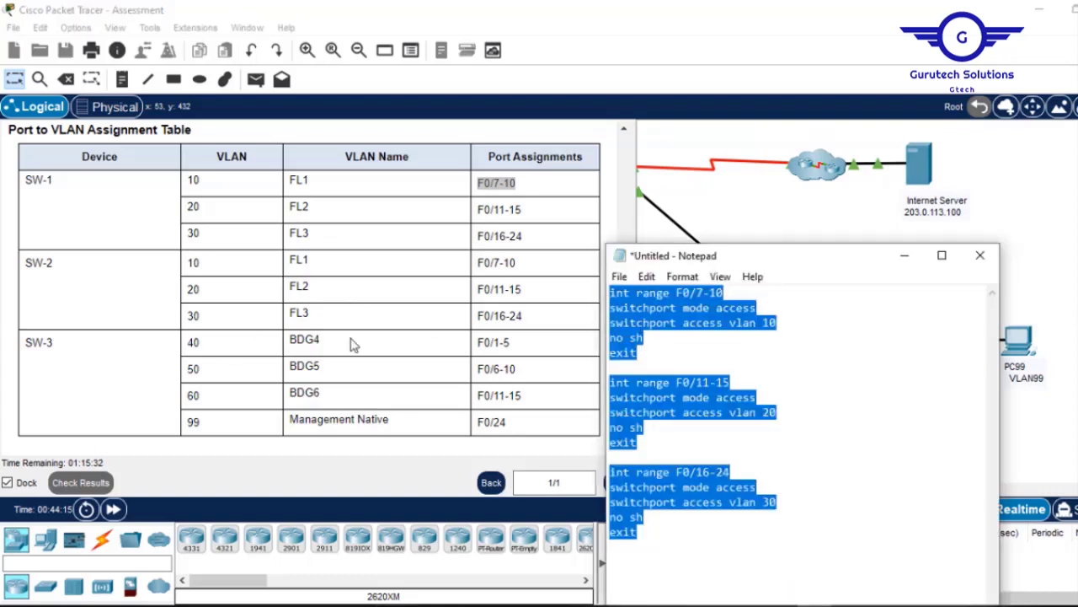
left_click(726, 293)
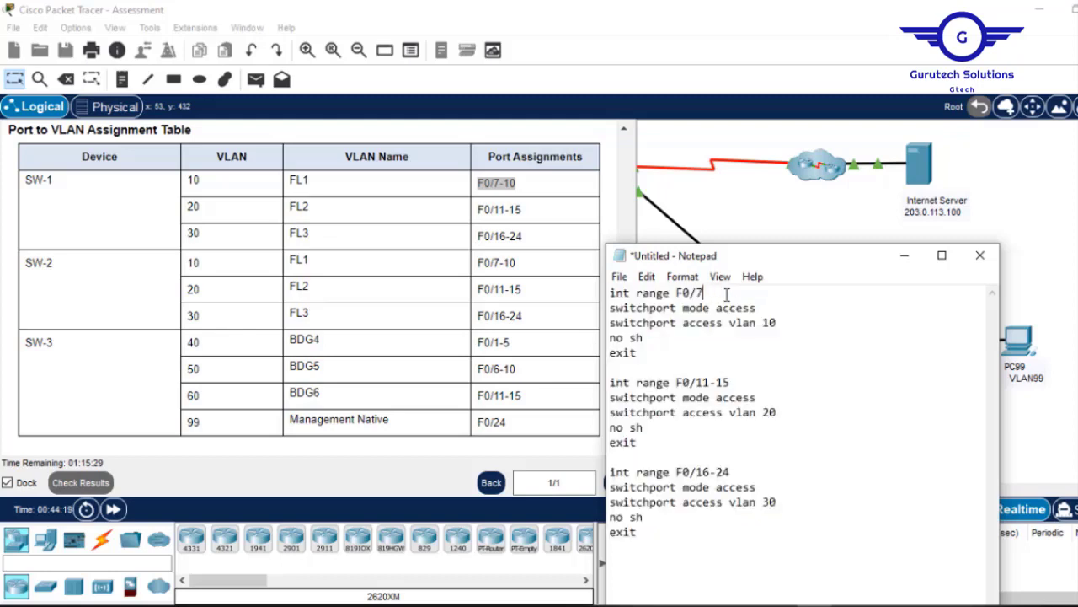
type("1-5")
left_click(770, 325)
key("BackSpace")
type("4")
Edit the other blocks to F0/6-10 in VLAN 50 and F0/11-15 in VLAN 60.
left_click_drag(730, 383, 706, 383)
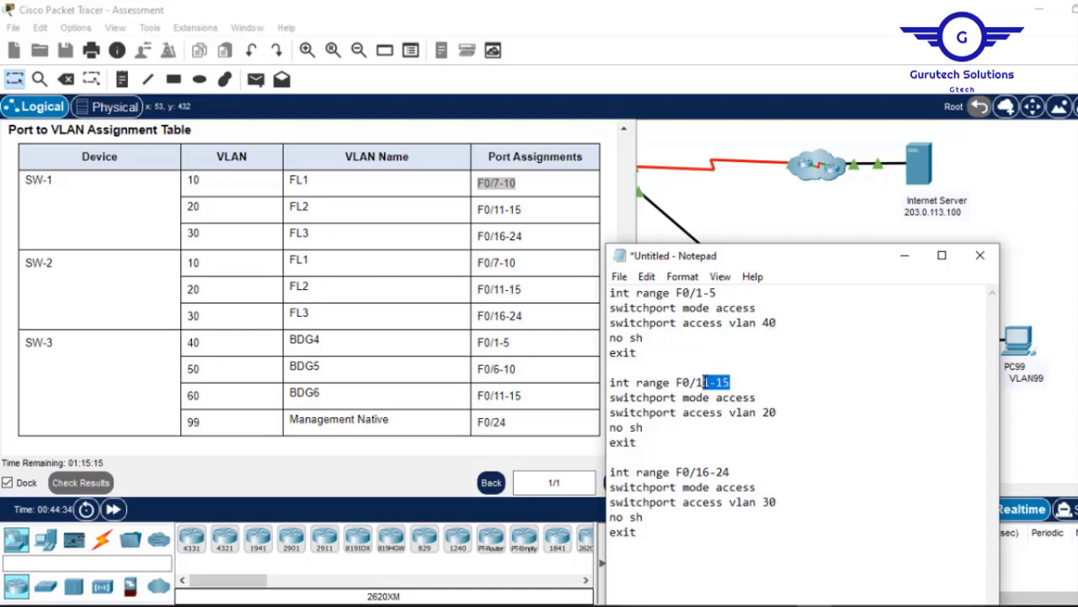
type("6")
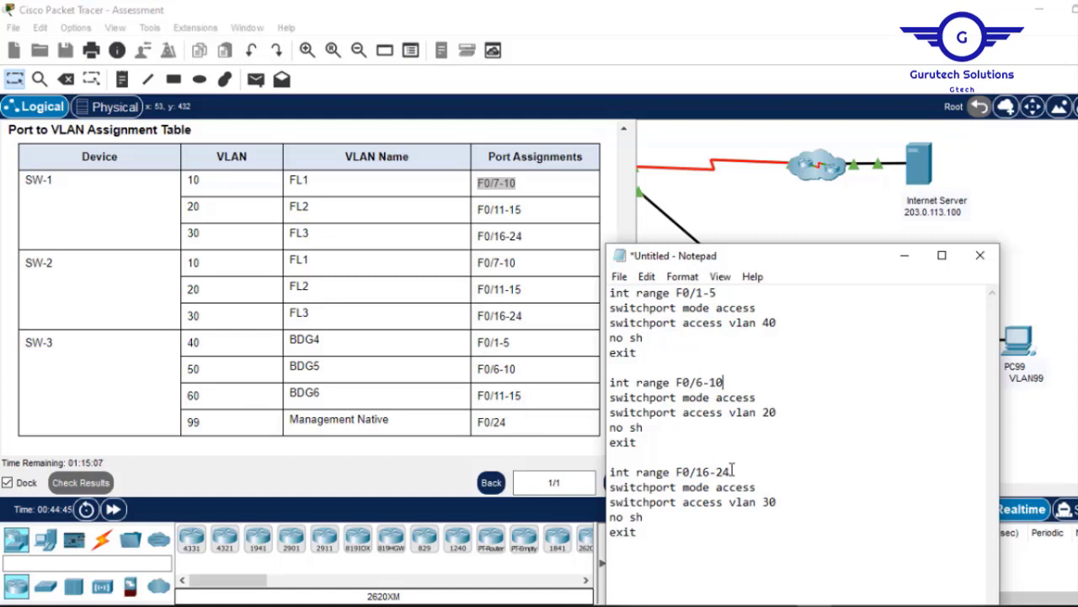
left_click_drag(732, 472, 702, 477)
key("BackSpace")
type("1-1")
left_click(769, 412)
key("BackSpace")
type("5")
type("60")
left_click_drag(640, 544, 608, 471)
key("ctrl+c")
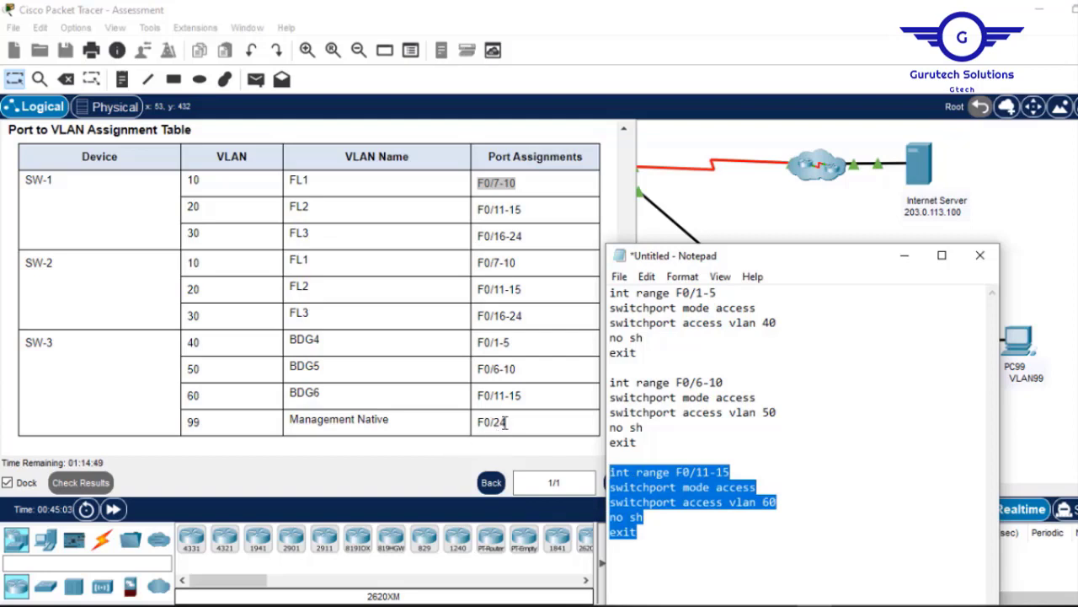
left_click(668, 534)
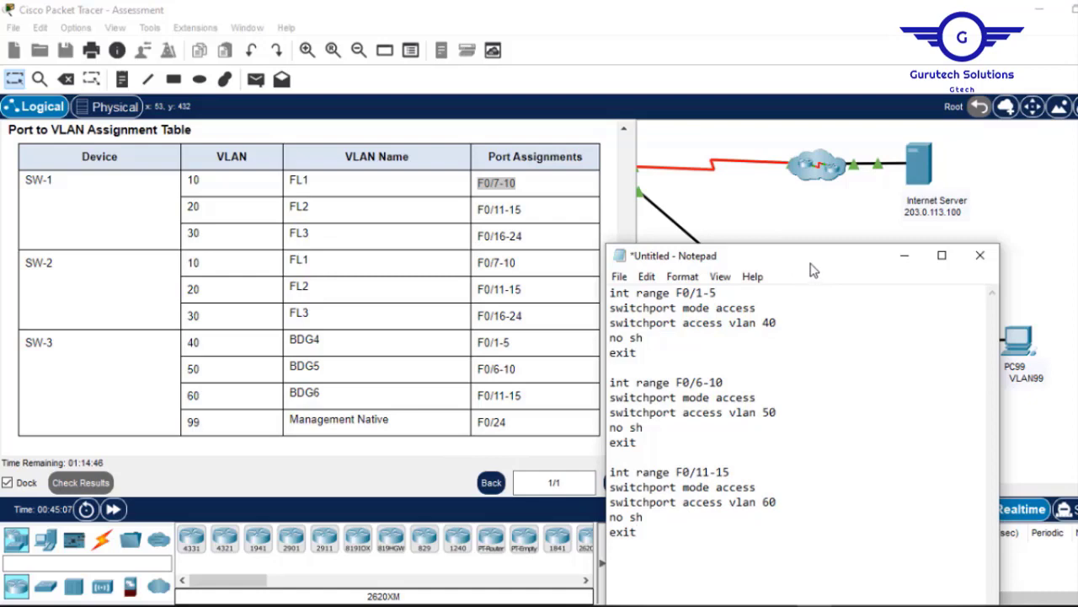
left_click(776, 200)
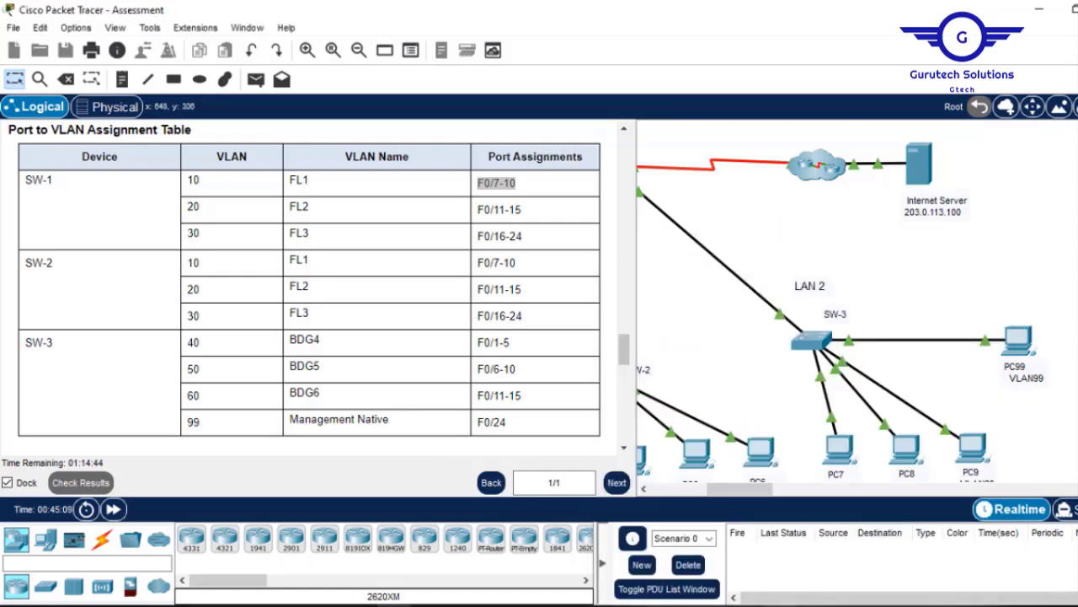
Append a fourth Notepad block making F0/24 an access port in VLAN 99, and select all blocks.
left_click(814, 605)
left_click_drag(785, 258, 744, 123)
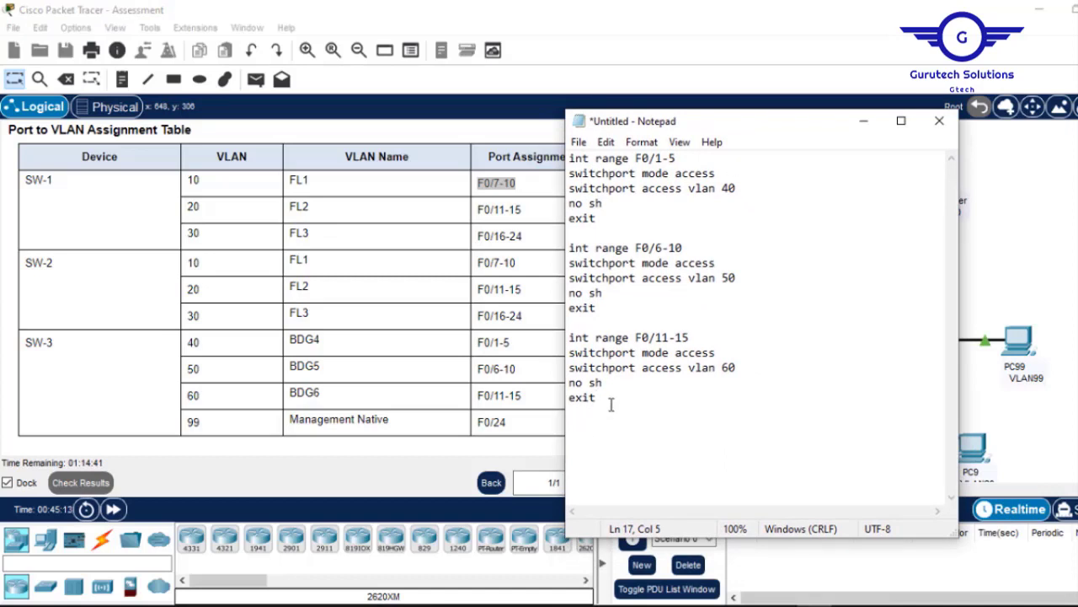
key("ctrl+v")
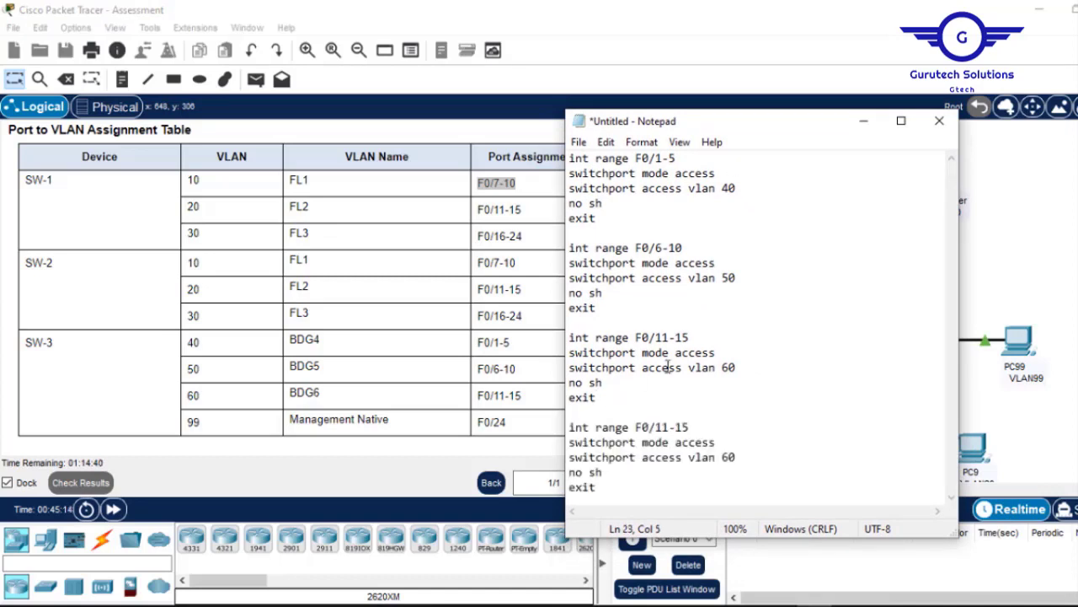
left_click_drag(689, 427, 599, 428)
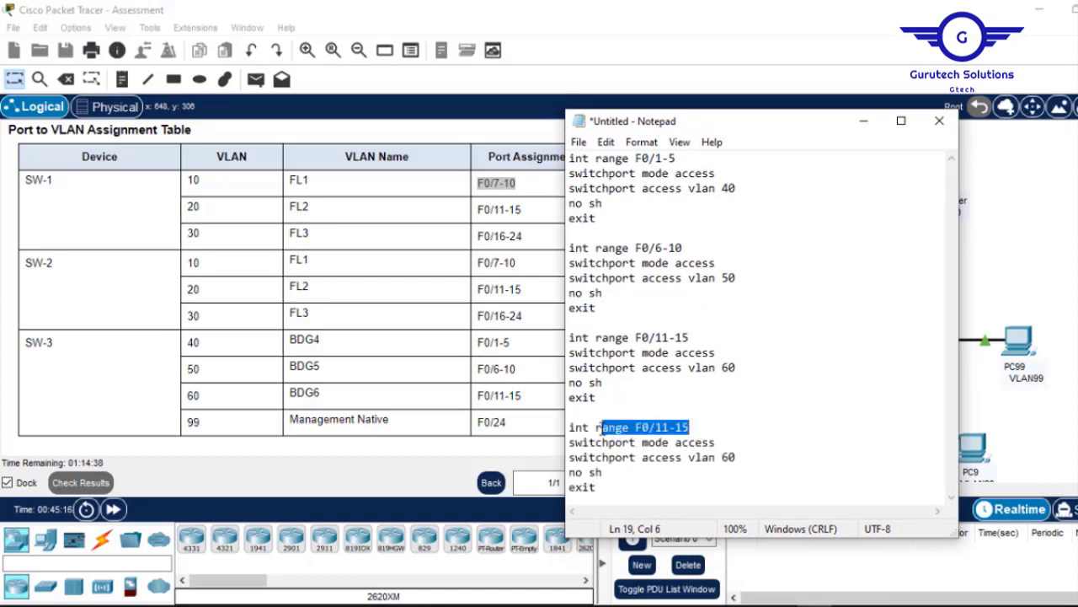
left_click(632, 427)
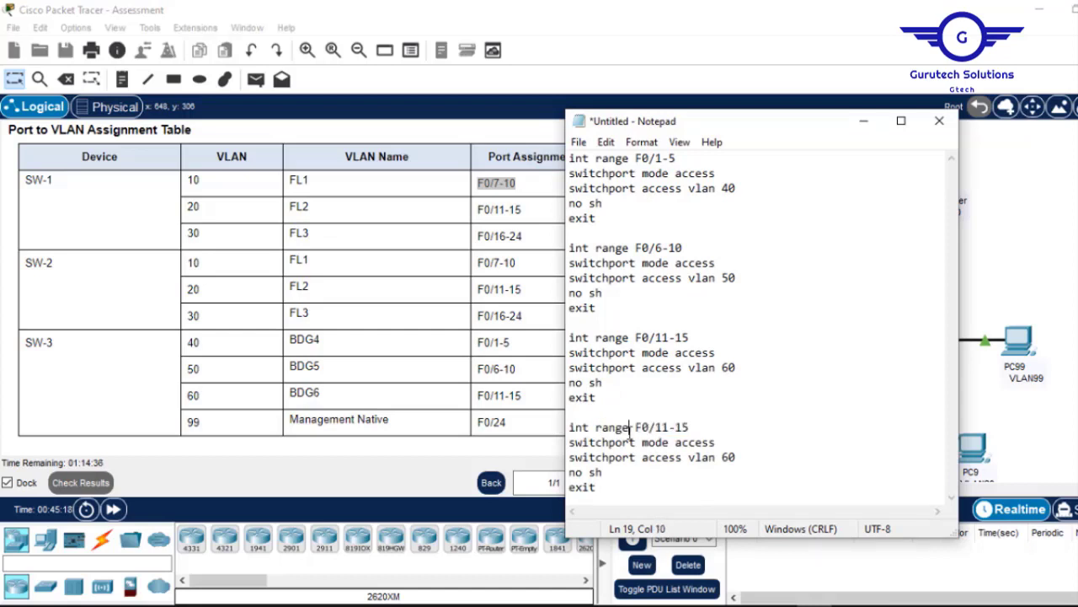
key("BackSpace")
key("BackSpace")
key("BackSpace")
key("BackSpace")
key("BackSpace")
key("BackSpace")
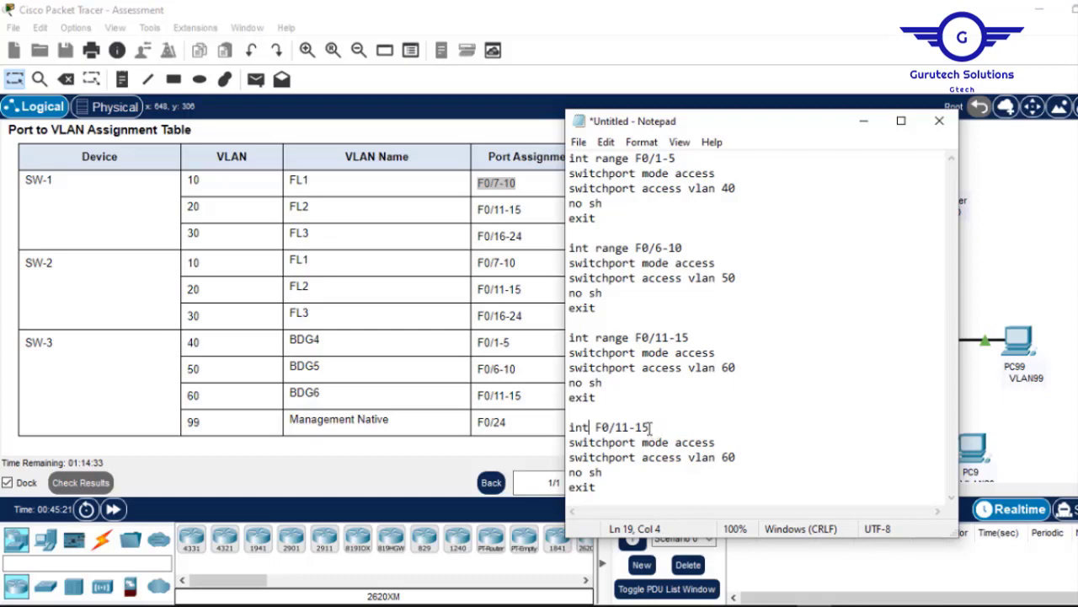
left_click_drag(650, 427, 618, 428)
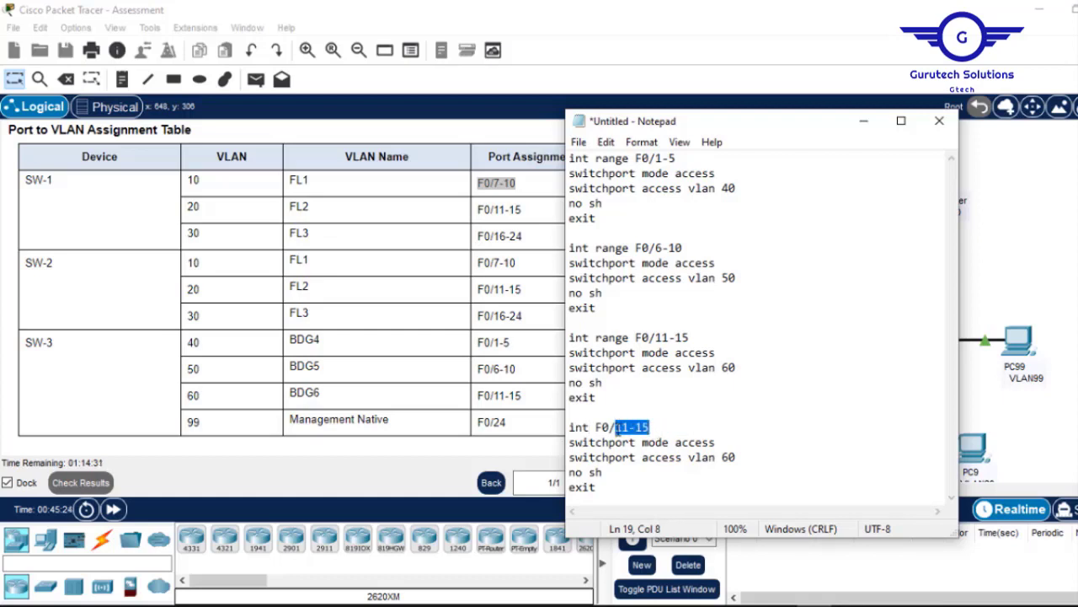
type("24")
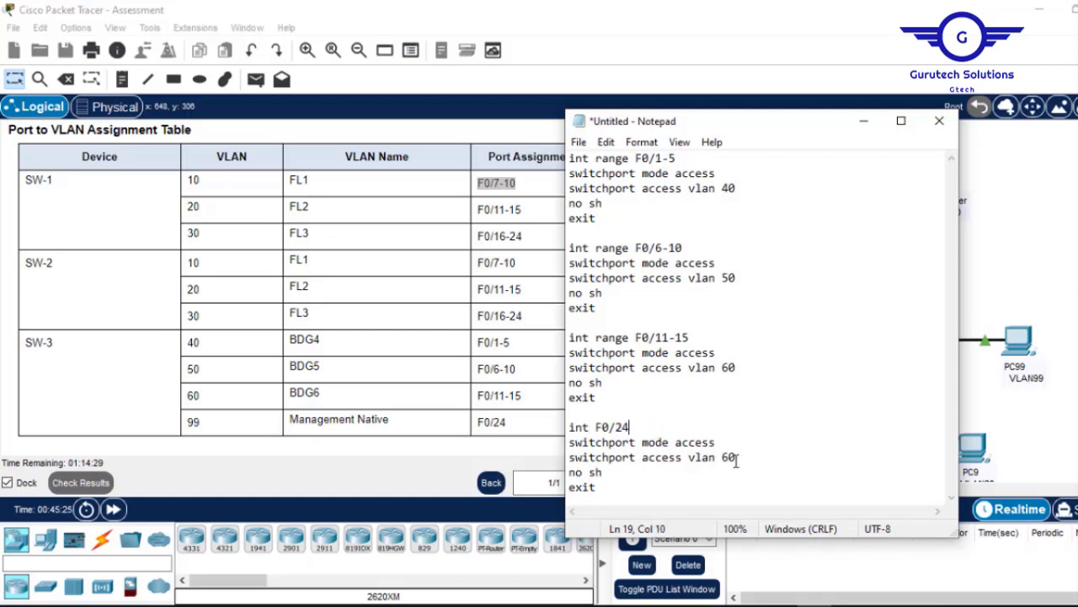
key("BackSpace")
left_click_drag(595, 487, 556, 150)
key("ctrl+c")
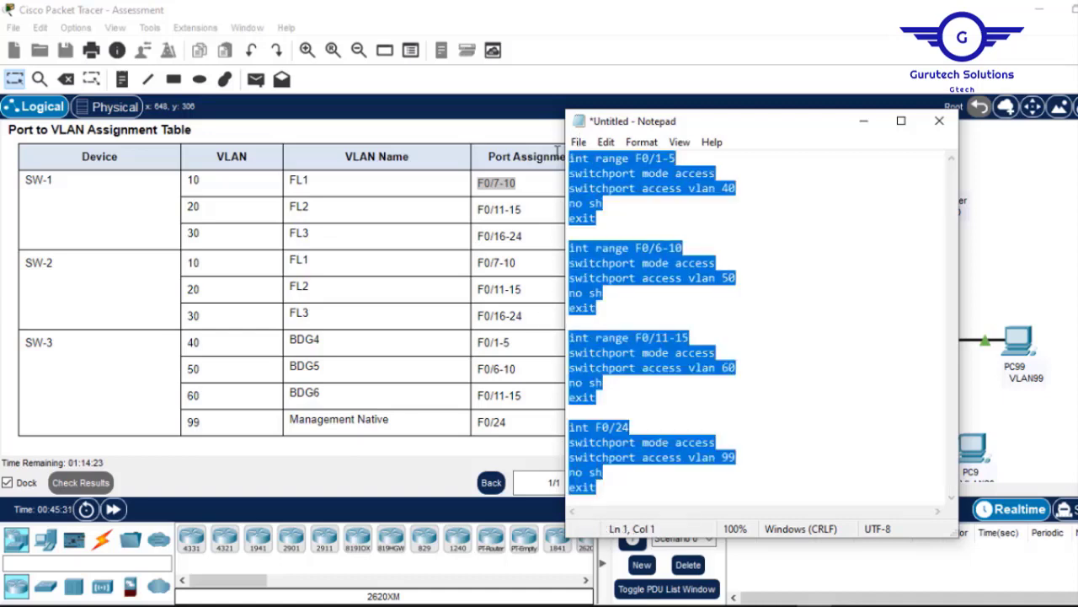
left_click(864, 121)
Paste the port-assignment commands into SW-3, save with 'do wr', and close its CLI.
left_click(811, 340)
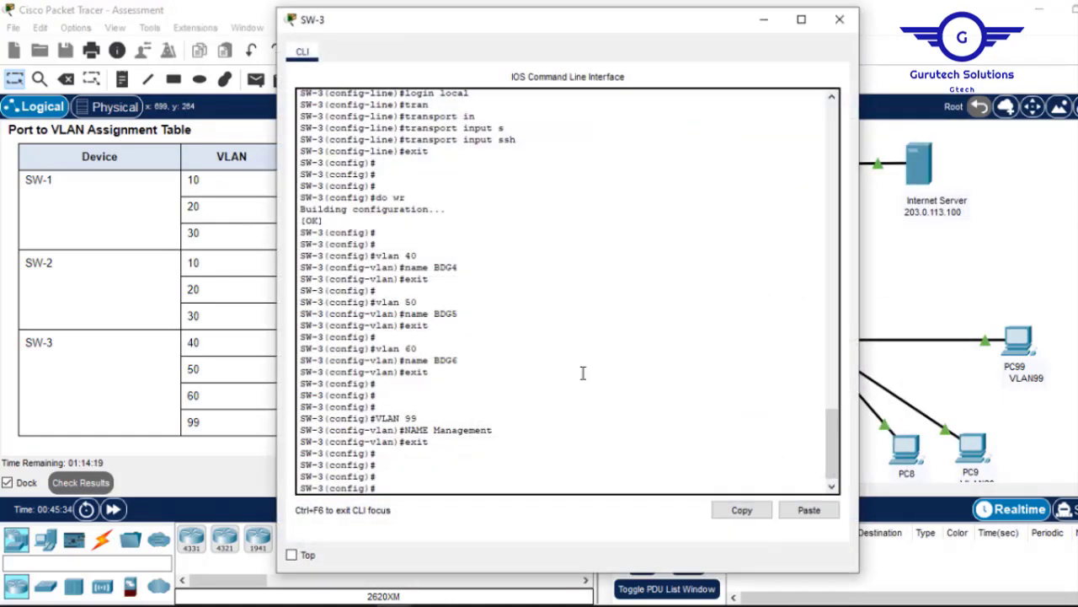
key("Return")
key("Return")
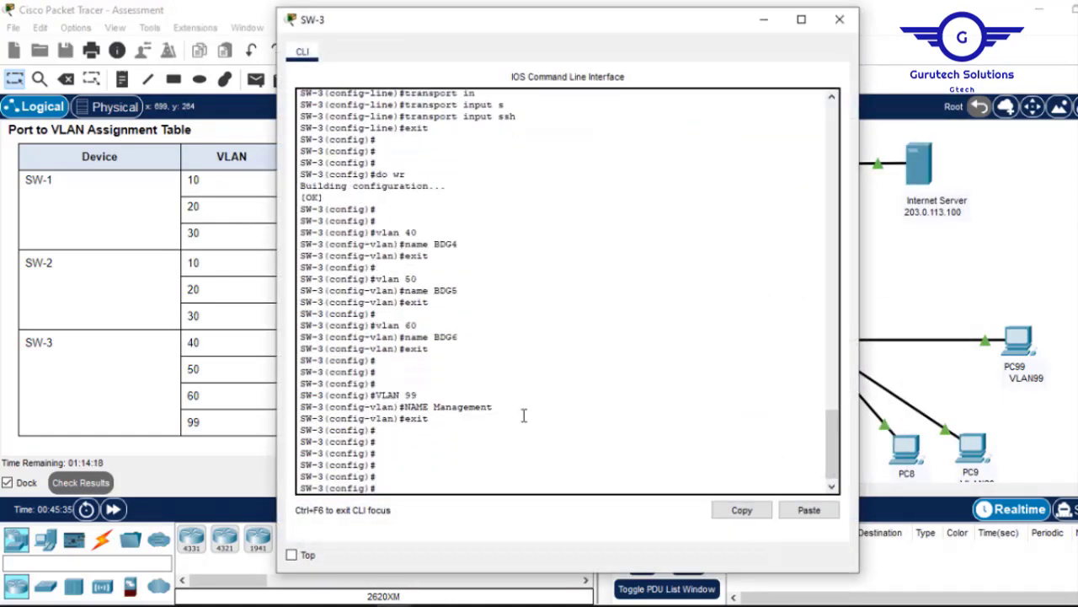
left_click(809, 511)
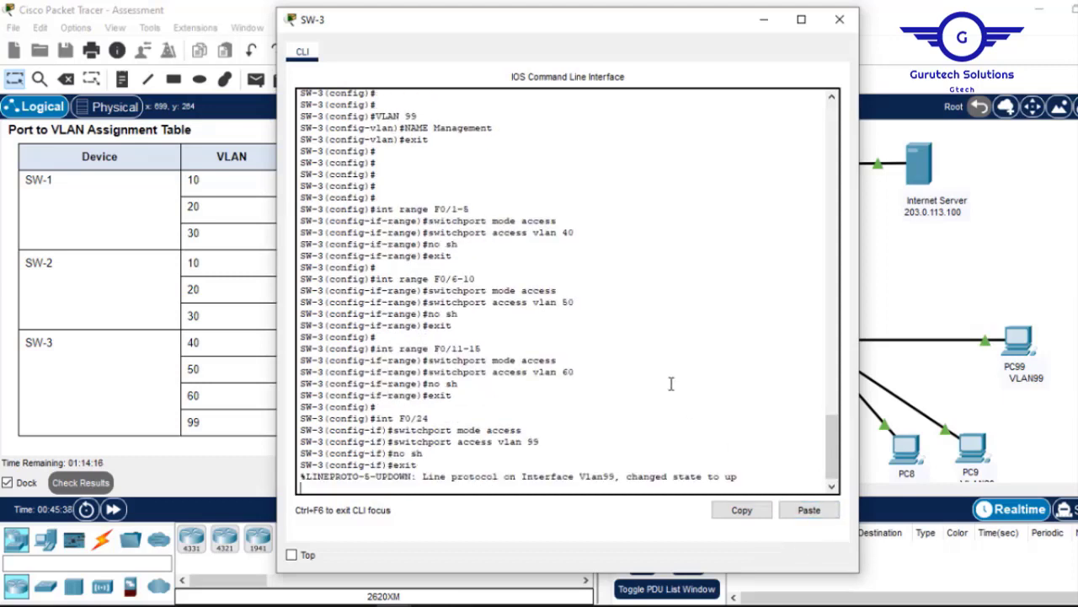
key("Return")
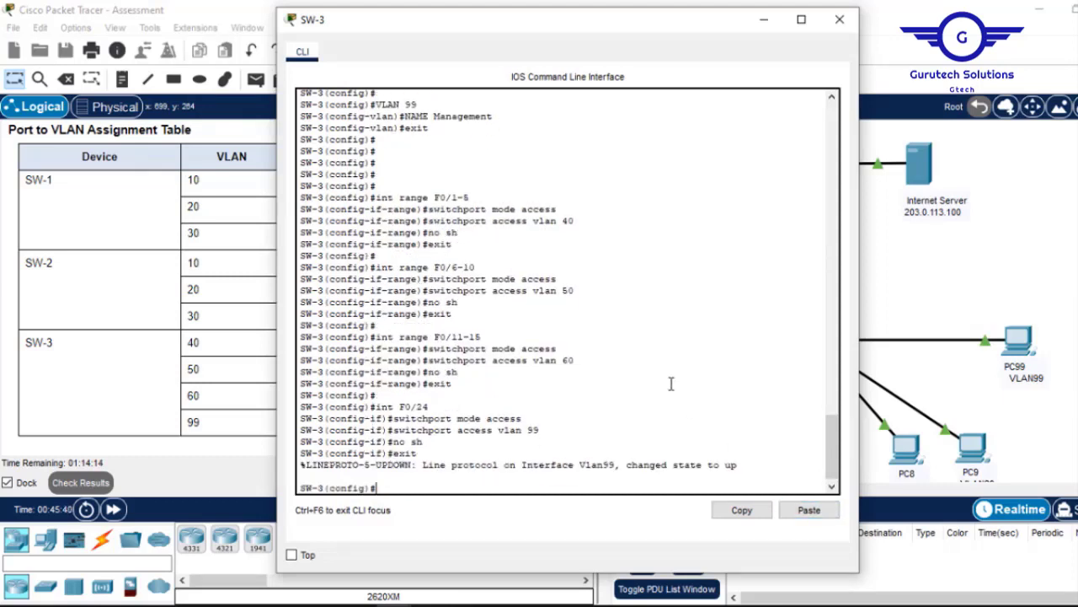
type("do wr")
key("Return")
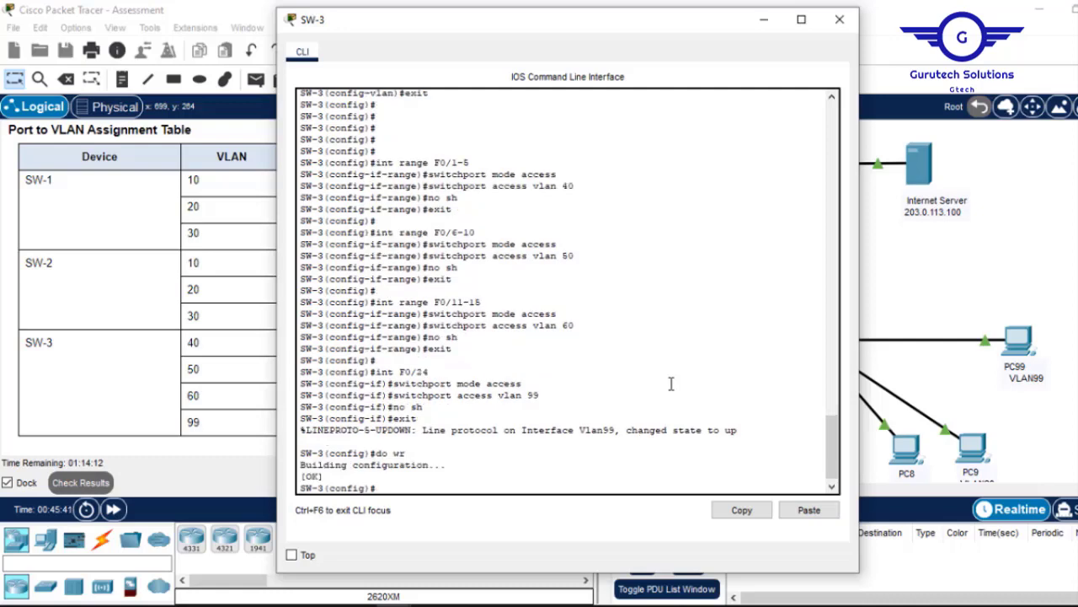
left_click(839, 19)
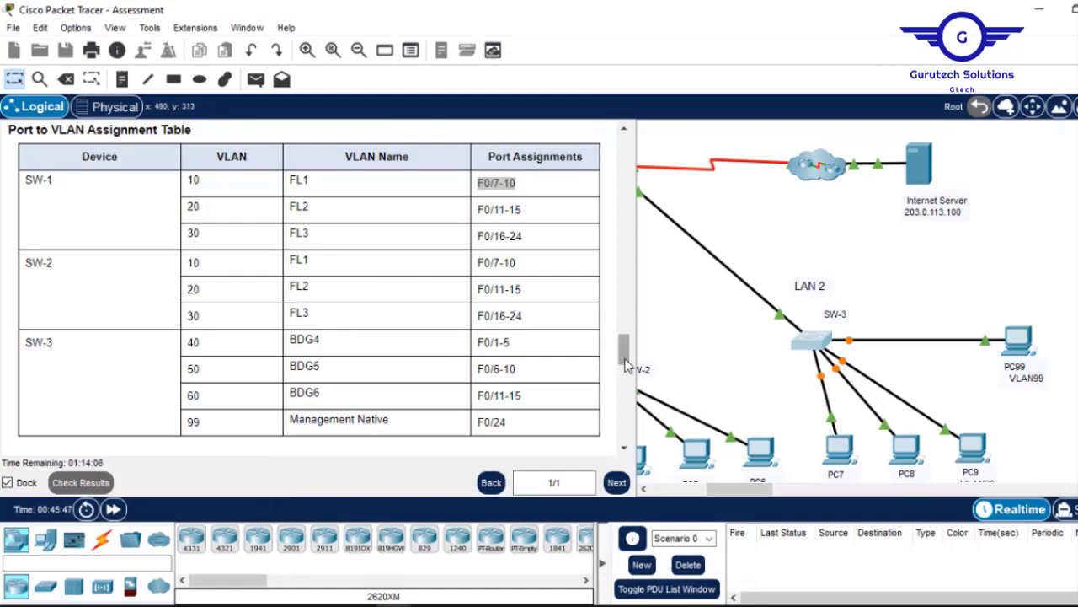
Scroll the instructions to Part 4's EtherChannel port table and pan the topology to LAN 1.
left_click_drag(624, 359, 621, 387)
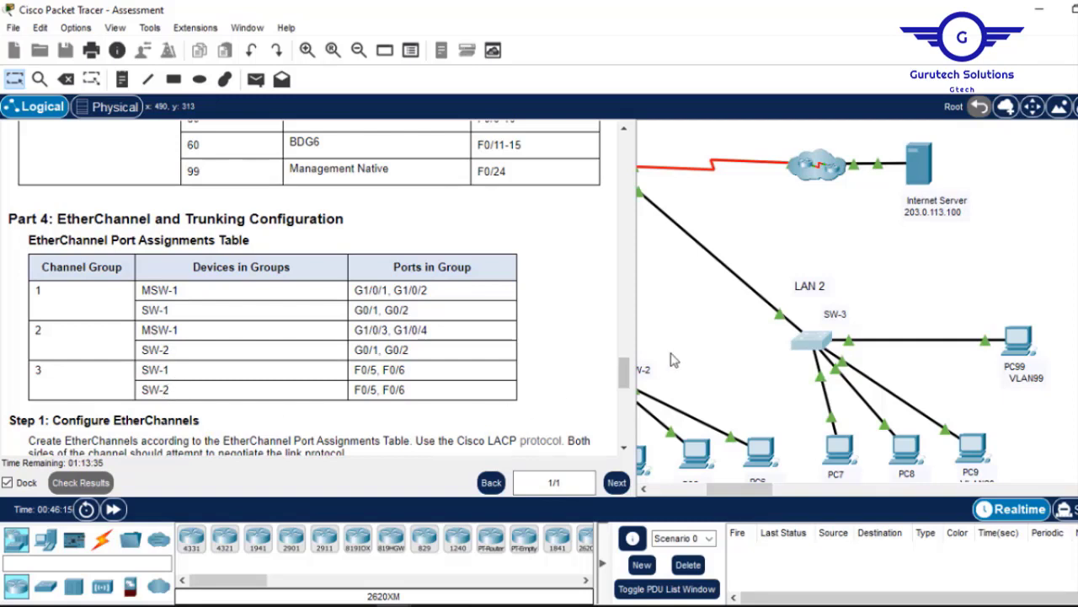
left_click_drag(729, 491, 634, 494)
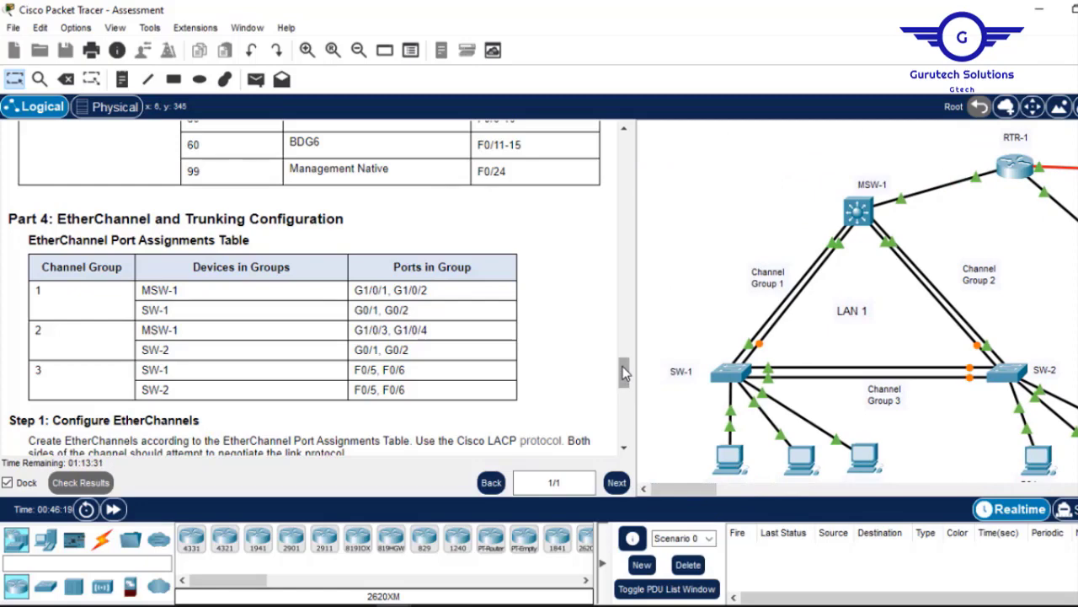
left_click_drag(625, 373, 624, 379)
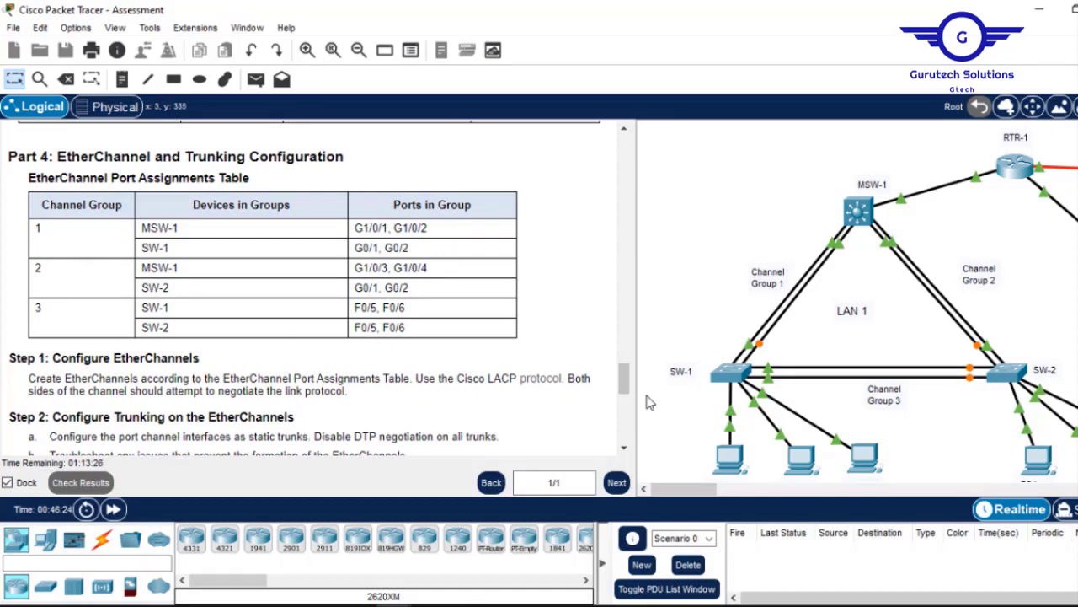
Scroll the instructions to Part 4's Steps 1–3 on LACP EtherChannels and static trunks.
scroll(628, 384, "down", 3)
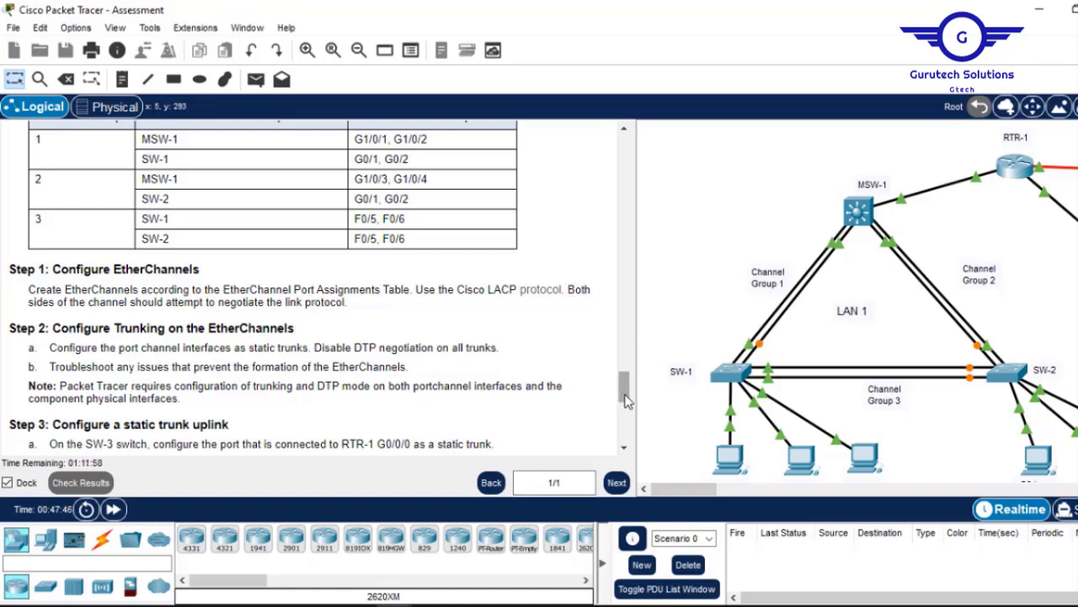
Scroll down to Part 5, then back up to Part 4's EtherChannel port table.
scroll(626, 384, "down", 1)
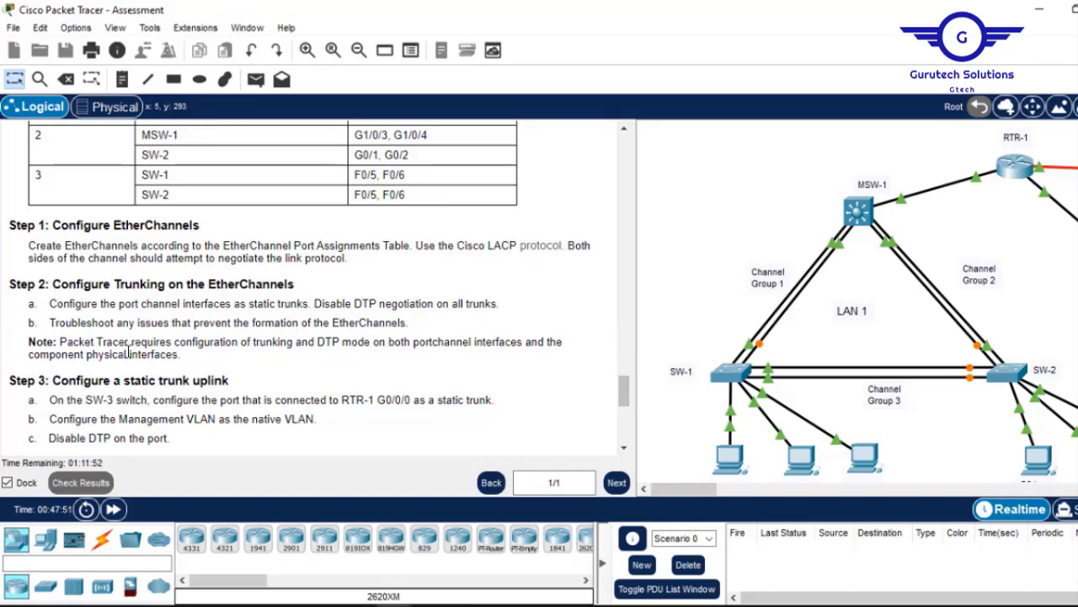
scroll(621, 396, "down", 1)
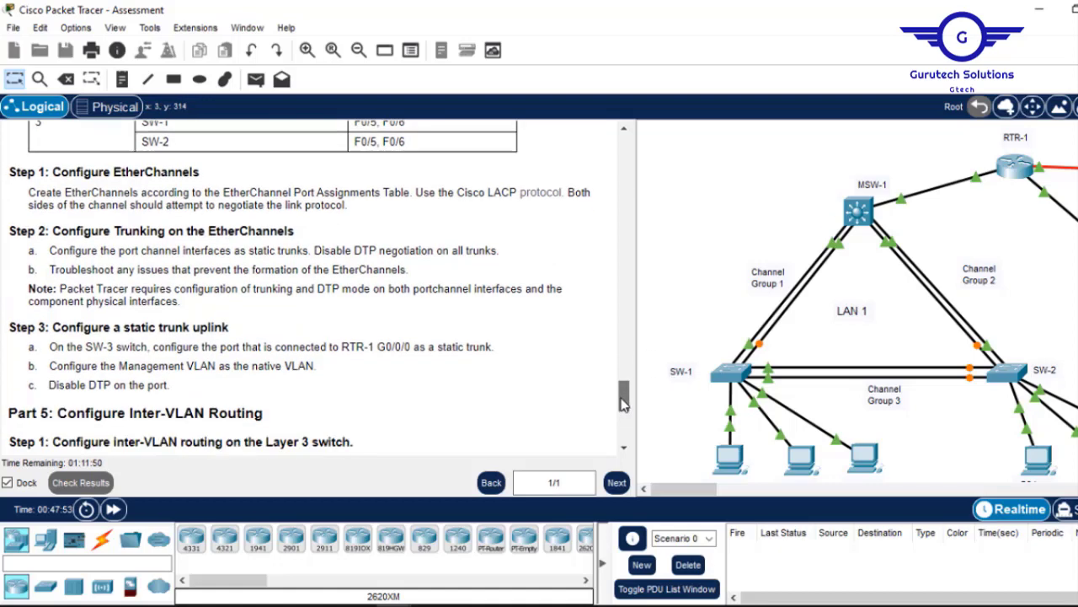
scroll(624, 405, "down", 1)
scroll(624, 407, "up", 3)
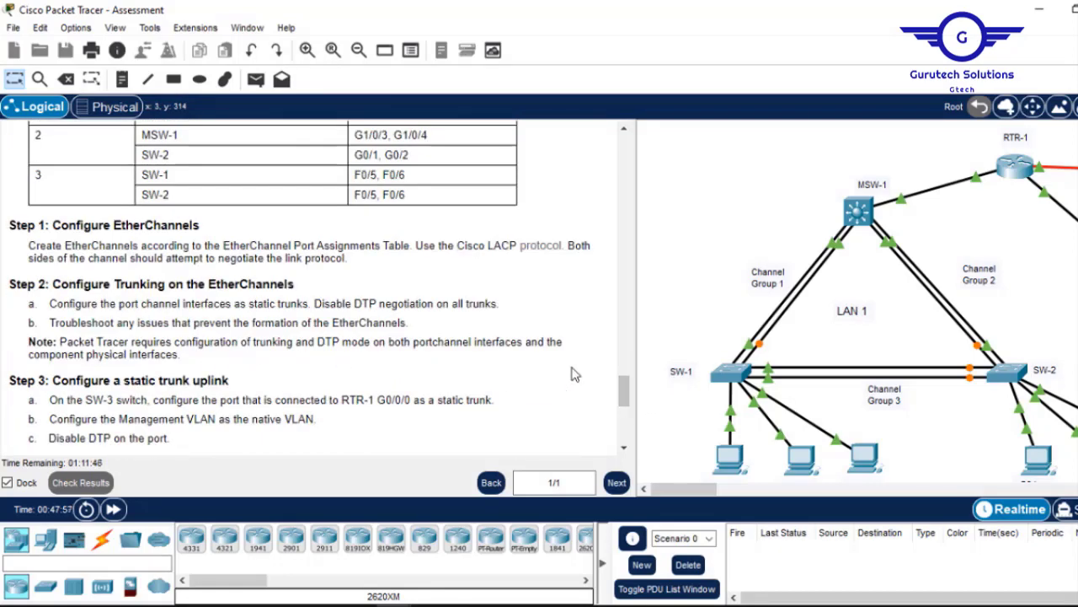
left_click_drag(627, 401, 624, 385)
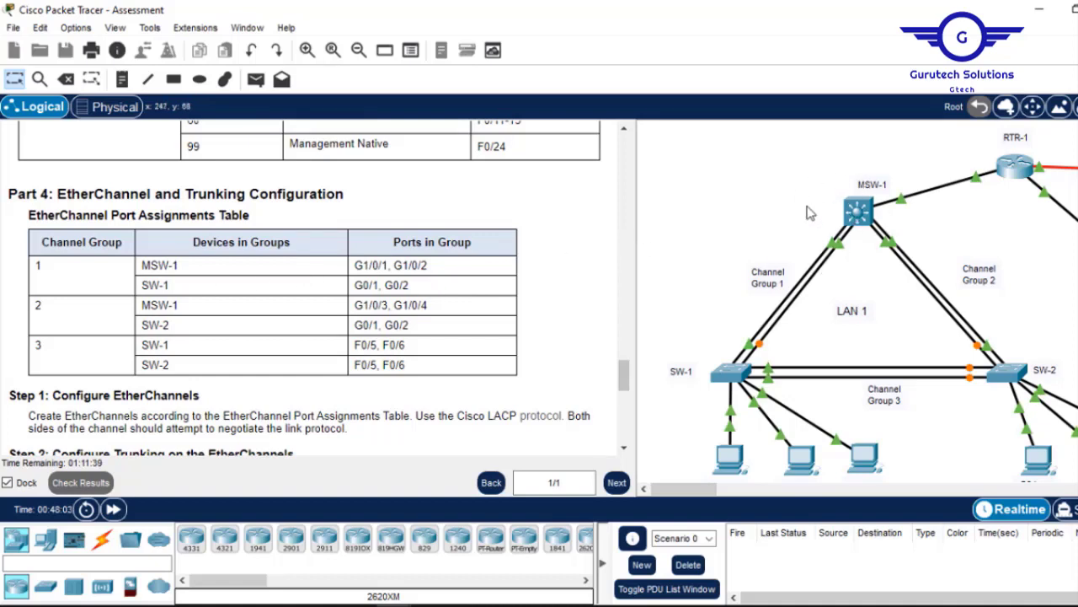
On MSW-1, bundle G1/0/1–2 into channel group 1 with 'channel-group 1 mode active'.
left_click(857, 212)
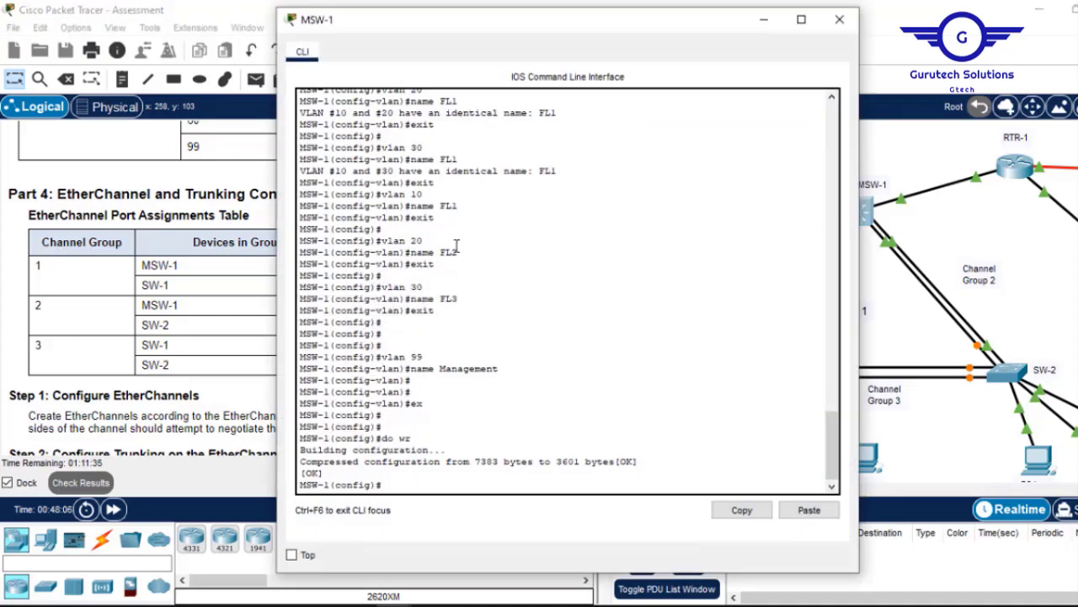
key("Return")
key("Return")
key("Return")
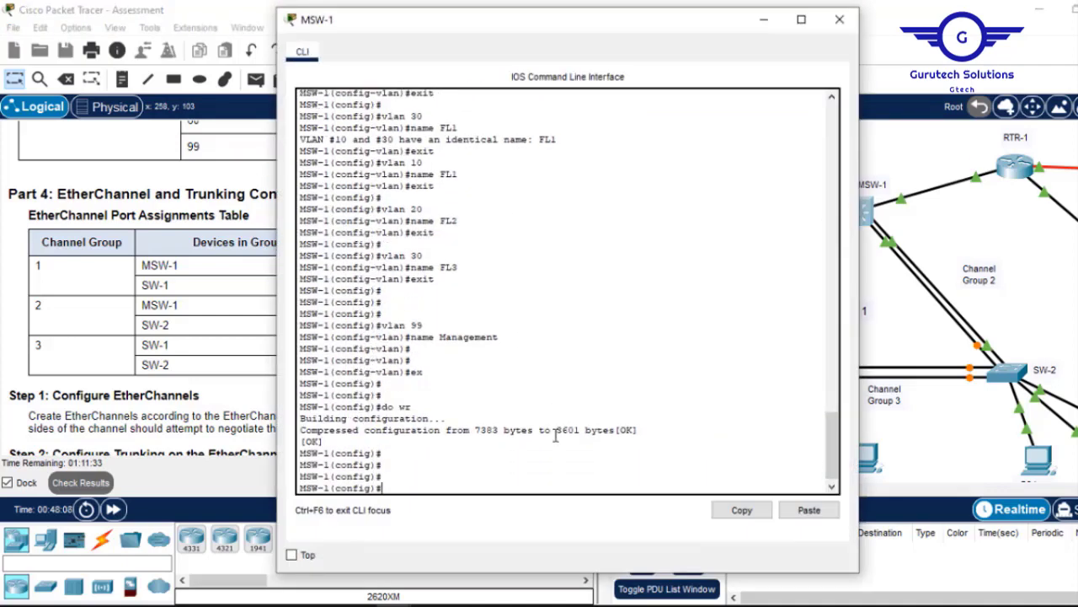
left_click_drag(617, 34, 828, 67)
type("int range g1/0/1-2")
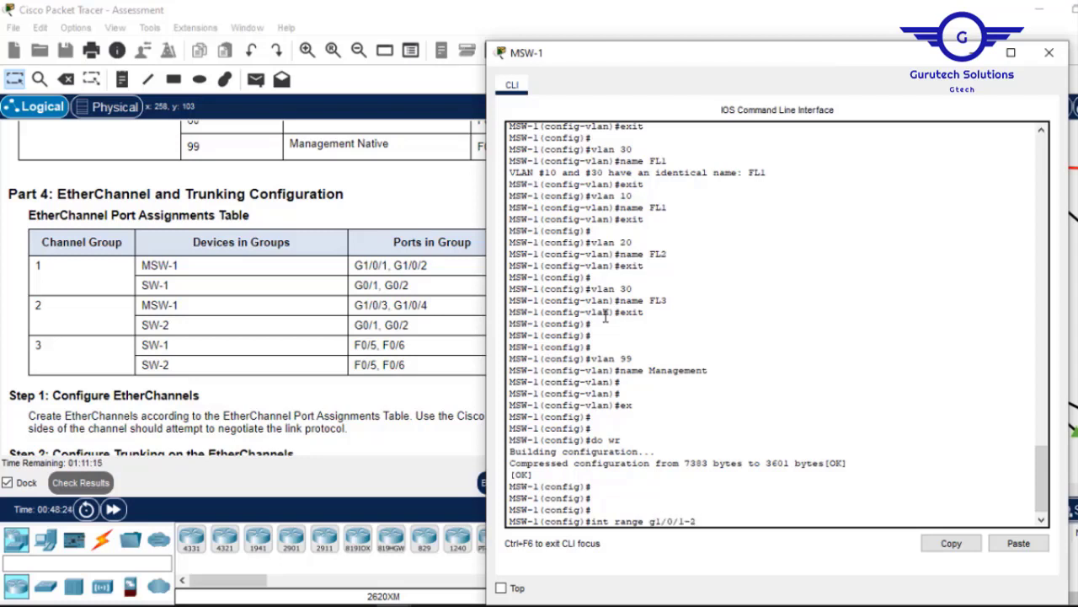
key("Return")
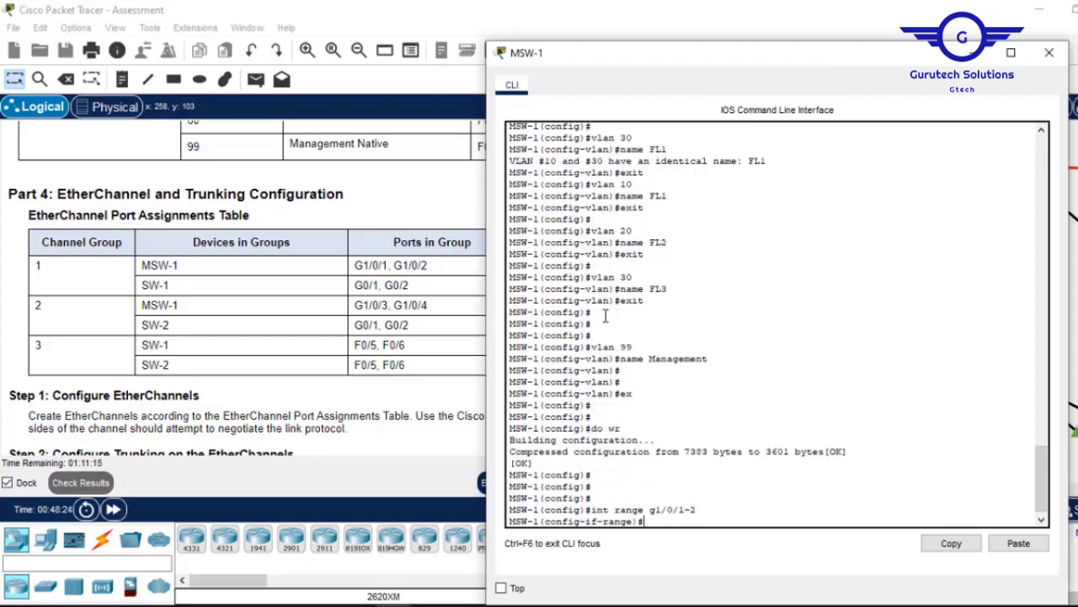
type("channel-grou")
type("p")
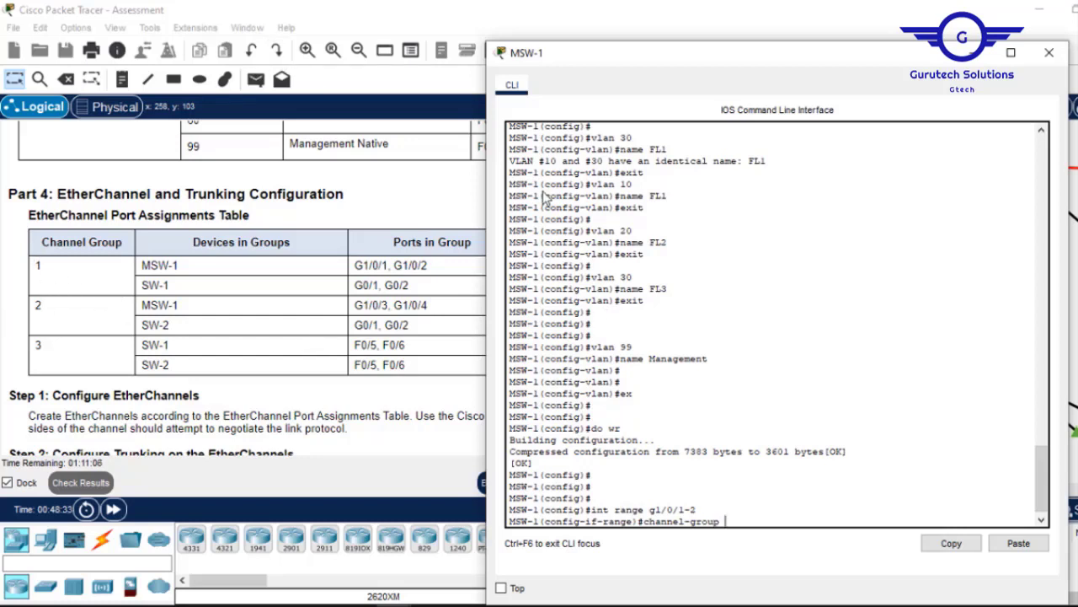
left_click_drag(650, 66, 604, 52)
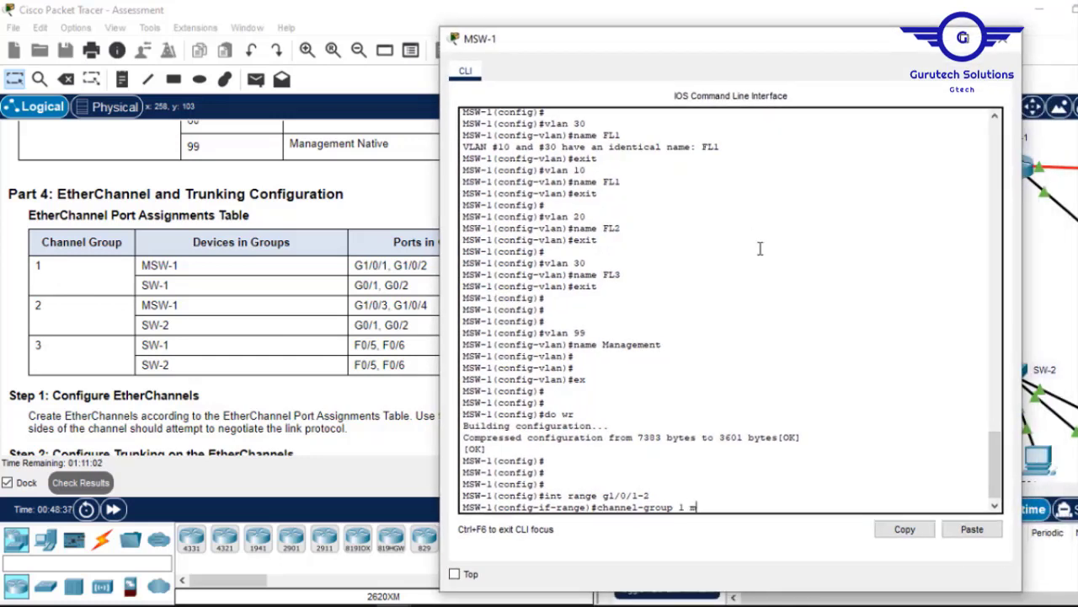
type("ode act")
type("ive")
key("Return")
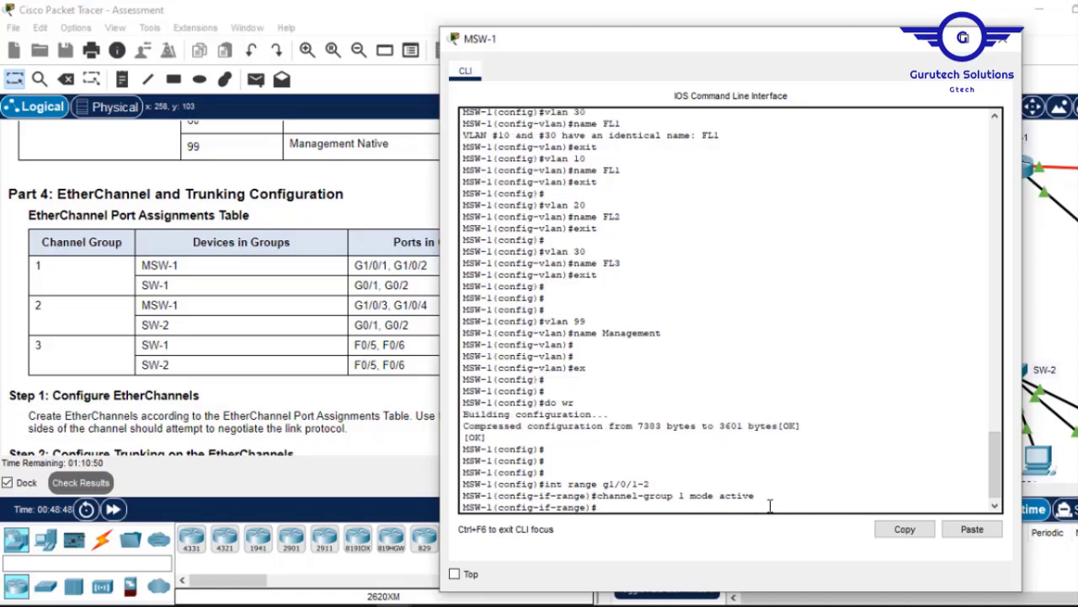
key("Return")
key("Return")
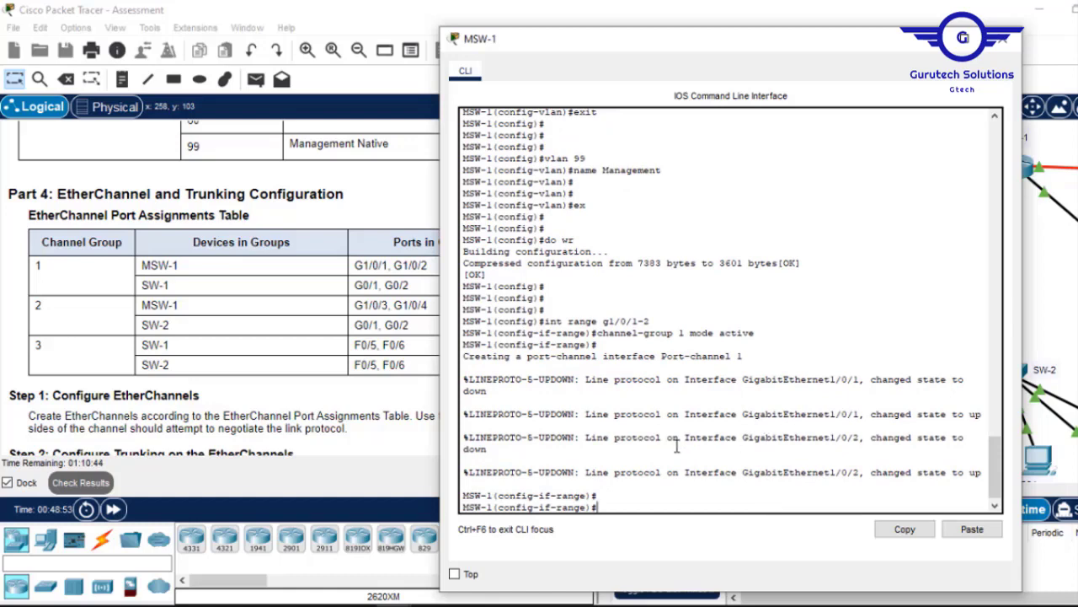
type("exit")
key("Return")
key("Return")
key("Return")
key("Return")
key("Return")
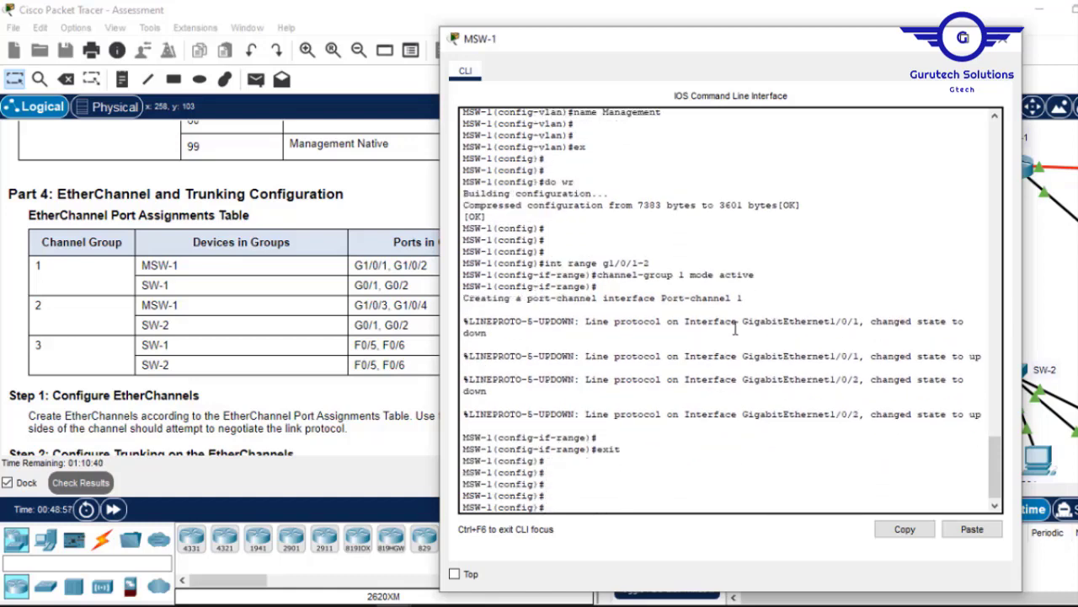
Set Port-channel 1 to 'switchport mode trunk' and save MSW-1 with 'do wr'.
type("int port-")
key("Tab")
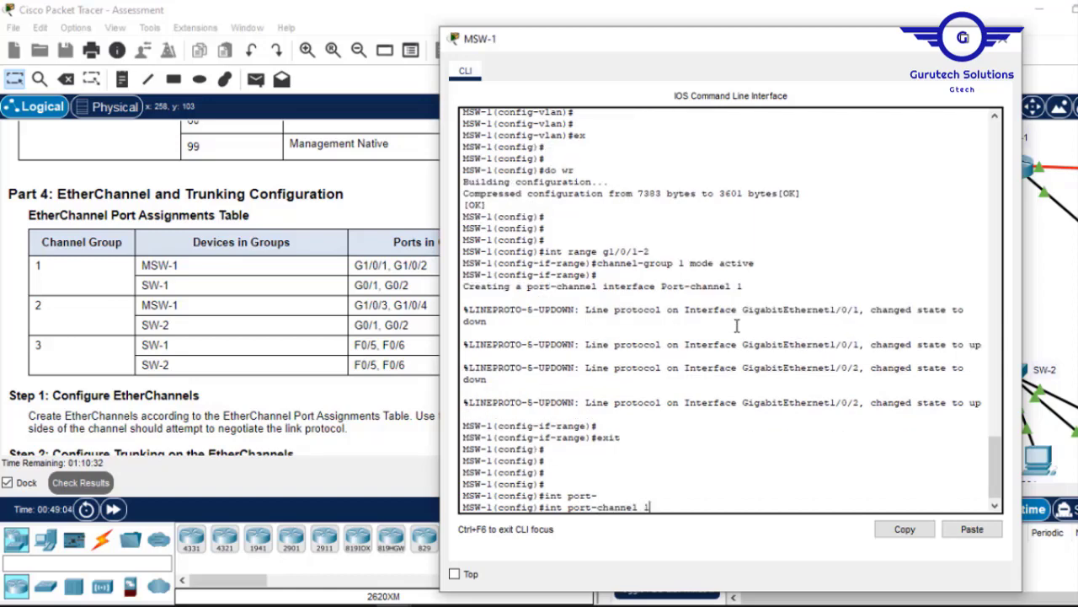
key("Return")
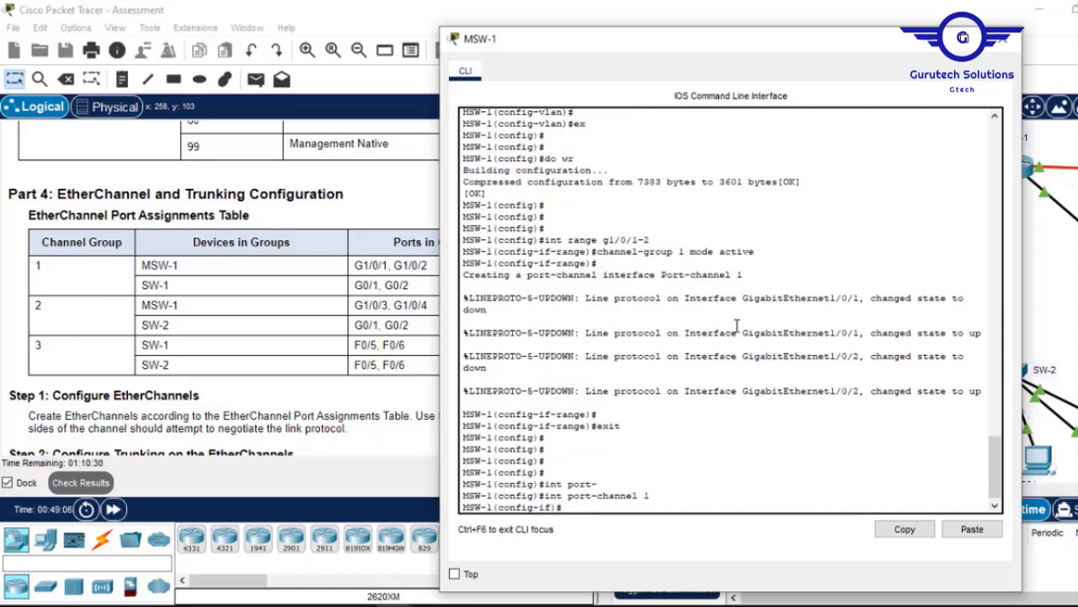
type("switc")
key("Tab")
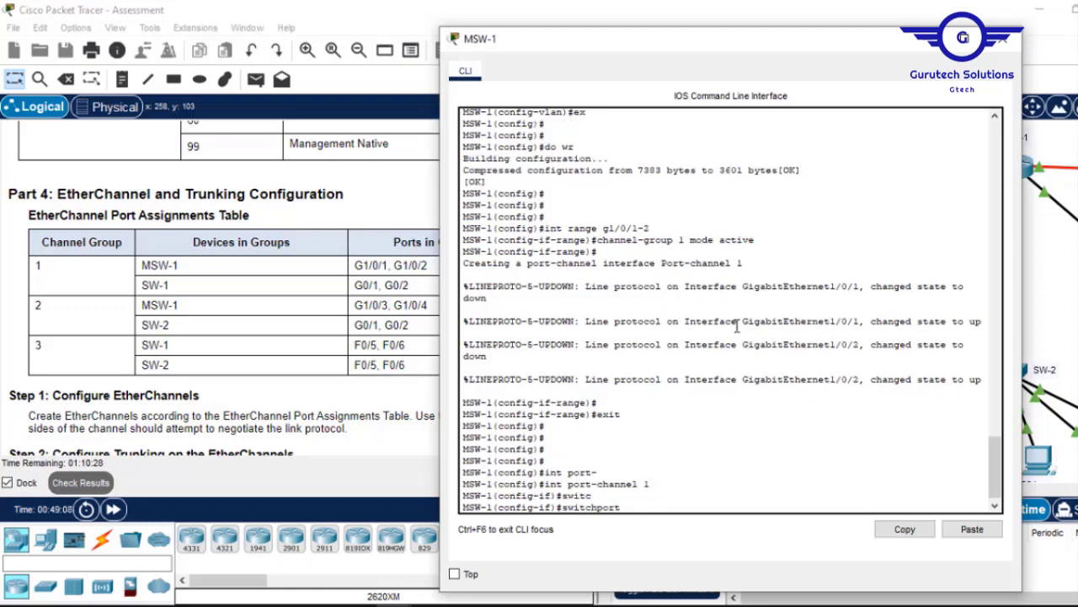
type("m")
key("Tab")
type("tr")
key("Tab")
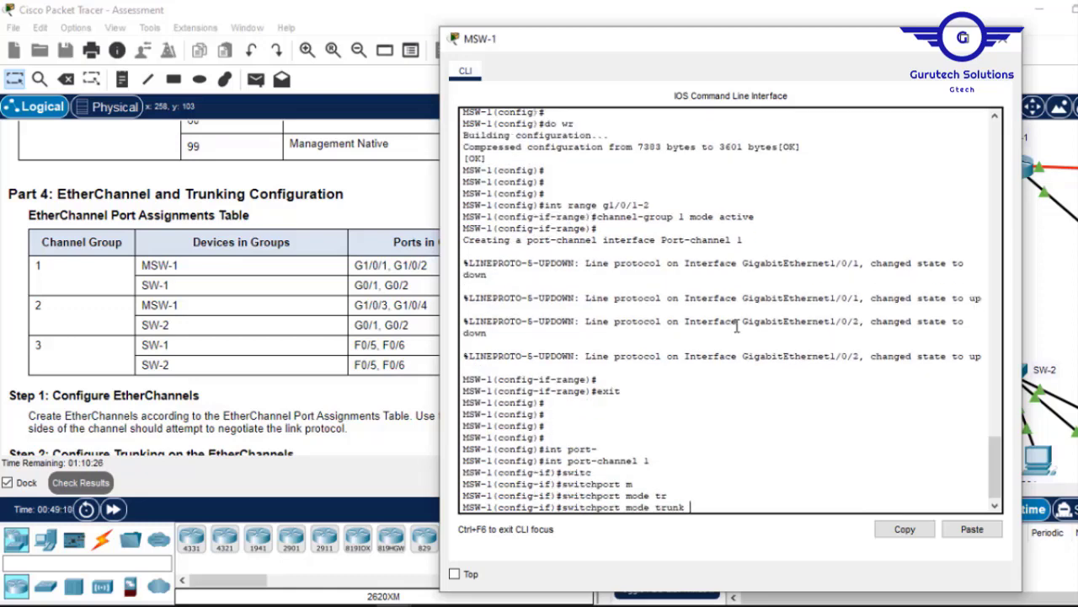
key("Return")
type("e")
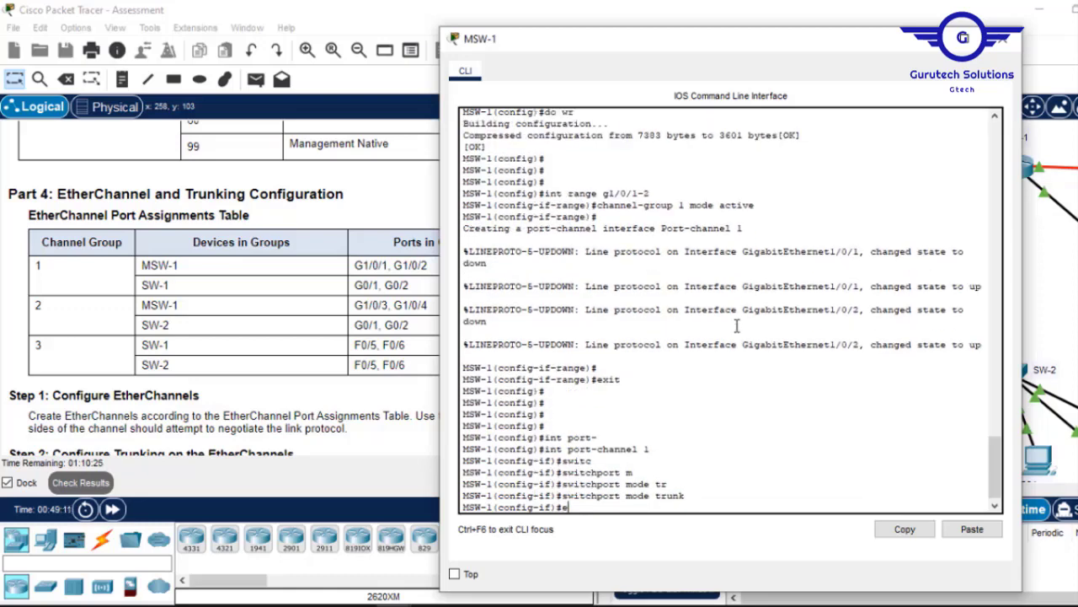
type("x")
key("Return")
key("Return")
key("Return")
type("do w")
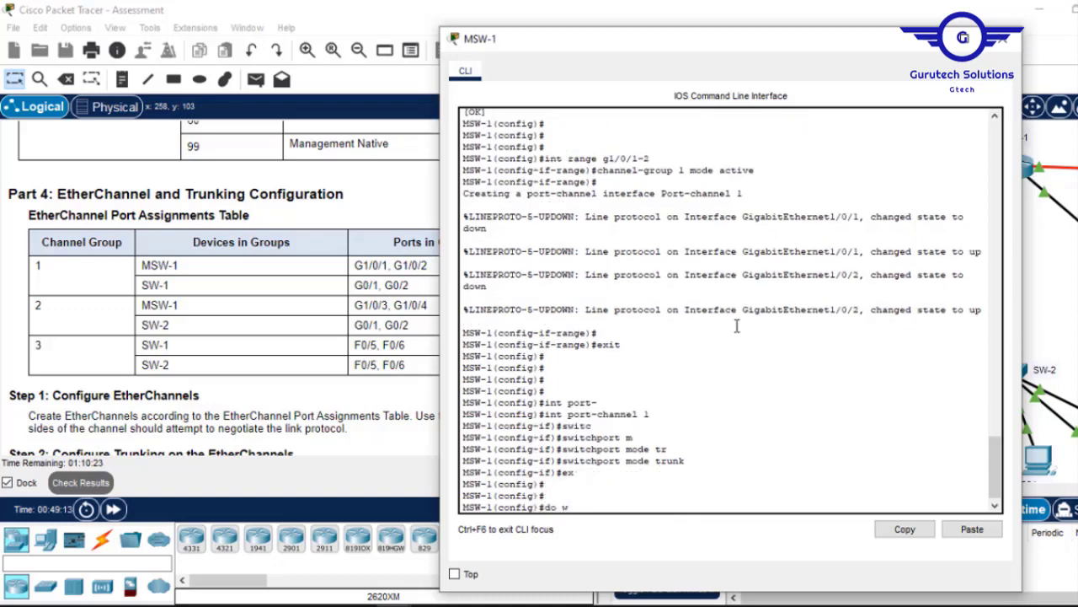
type("r")
key("Return")
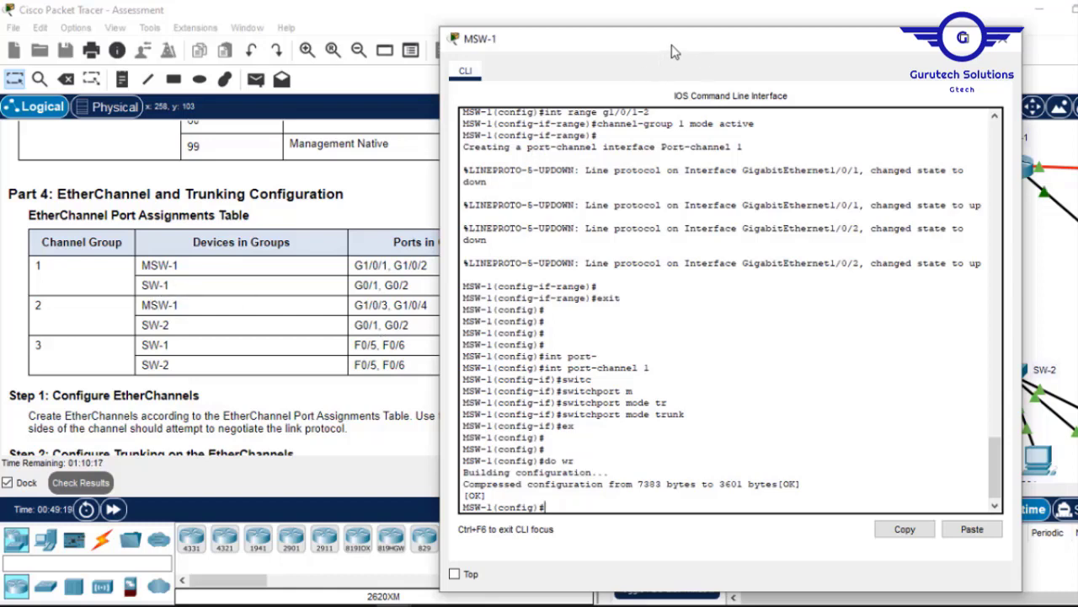
left_click_drag(672, 44, 734, 41)
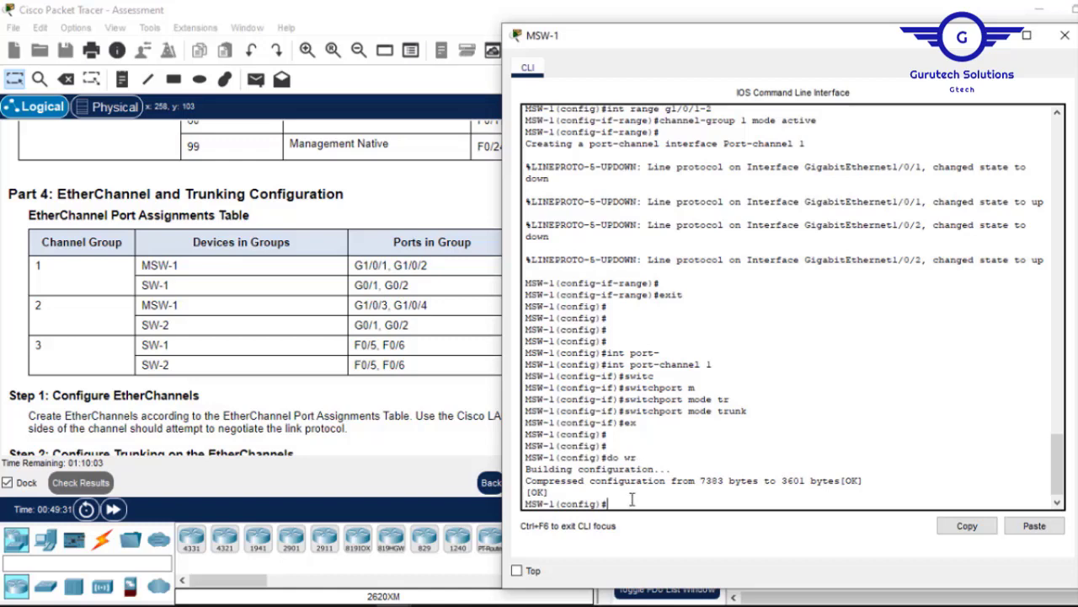
Bundle MSW-1 ports G1/0/3–4 into channel group 2 in LACP active mode.
key("Up")
key("Up")
key("Up")
key("Up")
key("Up")
key("Up")
key("Up")
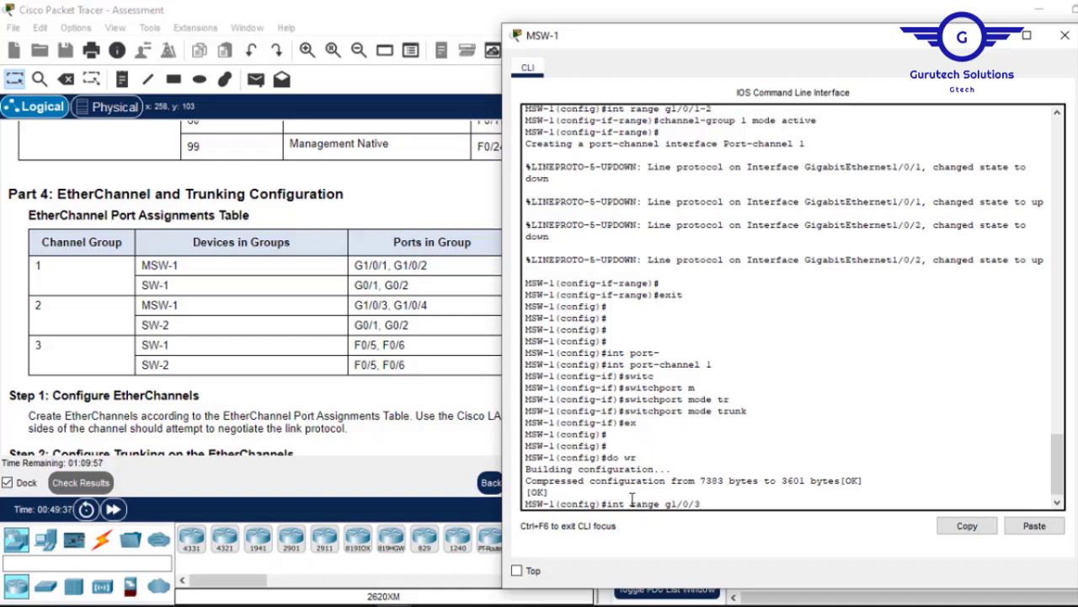
key("Return")
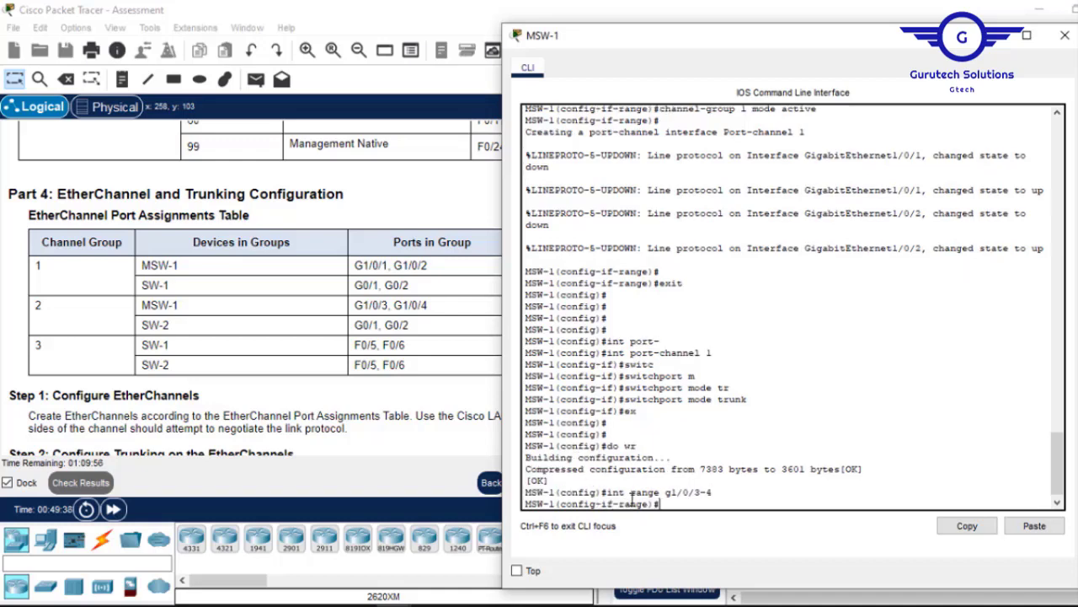
key("Up")
key("Up")
key("Up")
key("Up")
key("Up")
key("Up")
key("Up")
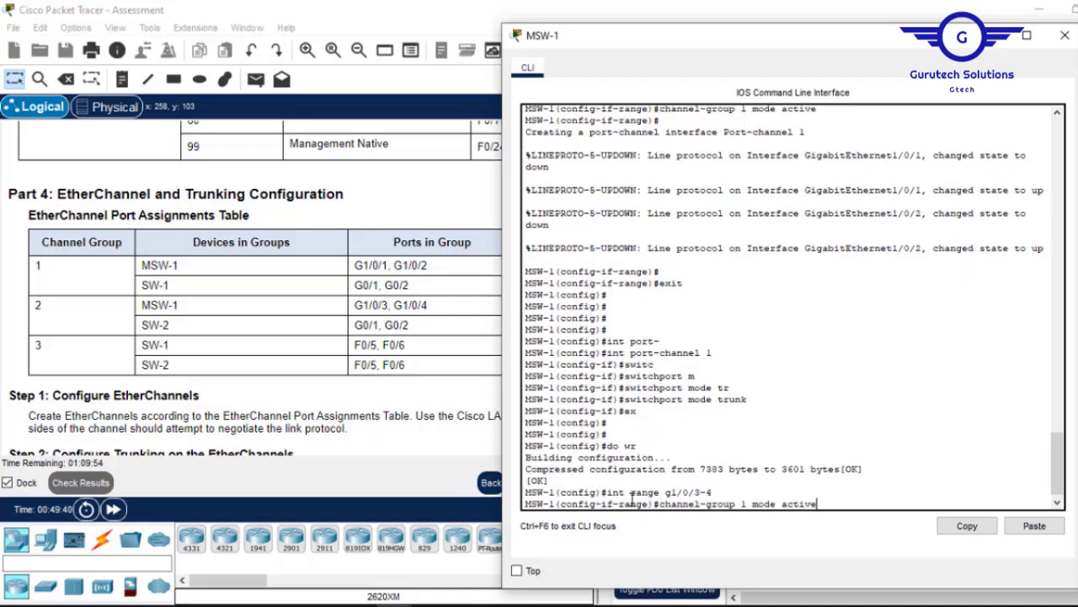
key("Up")
key("Down")
key("Left")
key("Left")
key("Left")
key("BackSpace")
type("2")
key("Return")
key("Return")
key("Return")
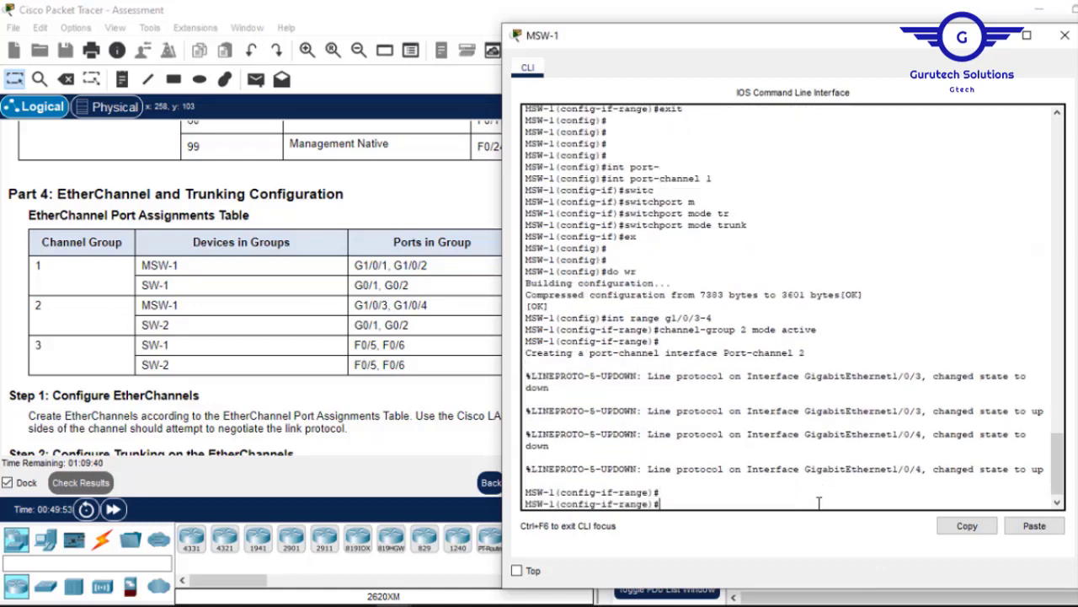
type("ex")
key("Return")
key("Return")
key("Return")
key("Return")
Set Port-channel 2 to 'switchport mode trunk' and save MSW-1 with 'do wr'.
type("in")
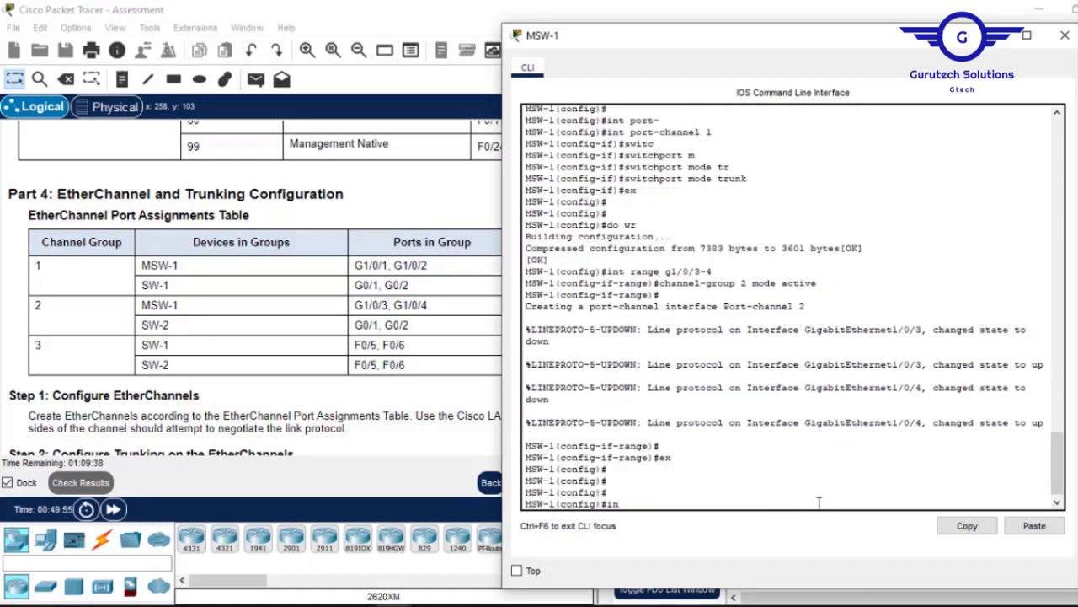
type("t port-")
key("Tab")
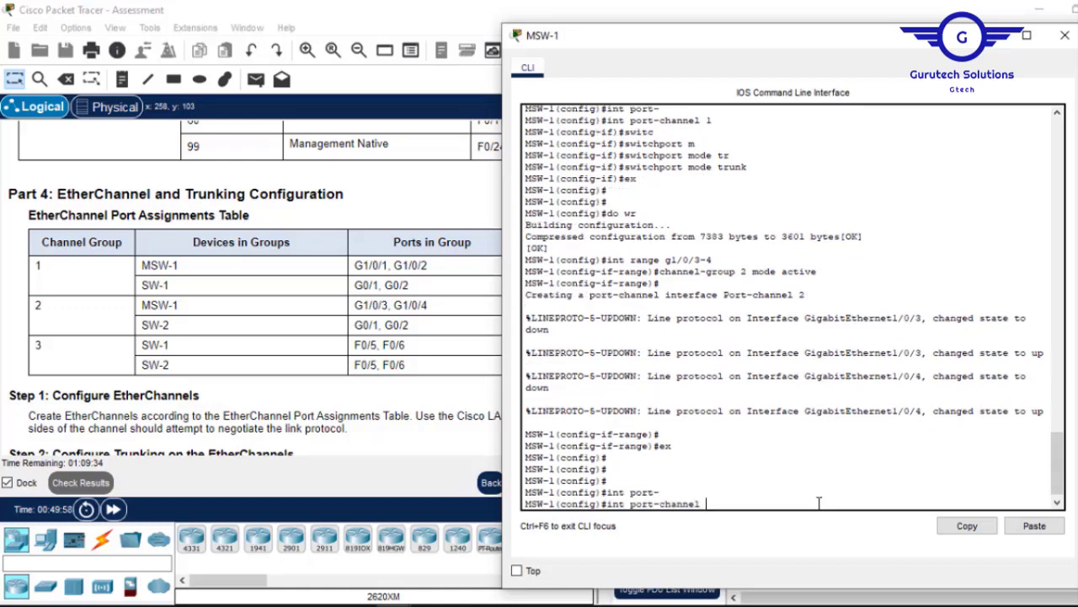
key("Return")
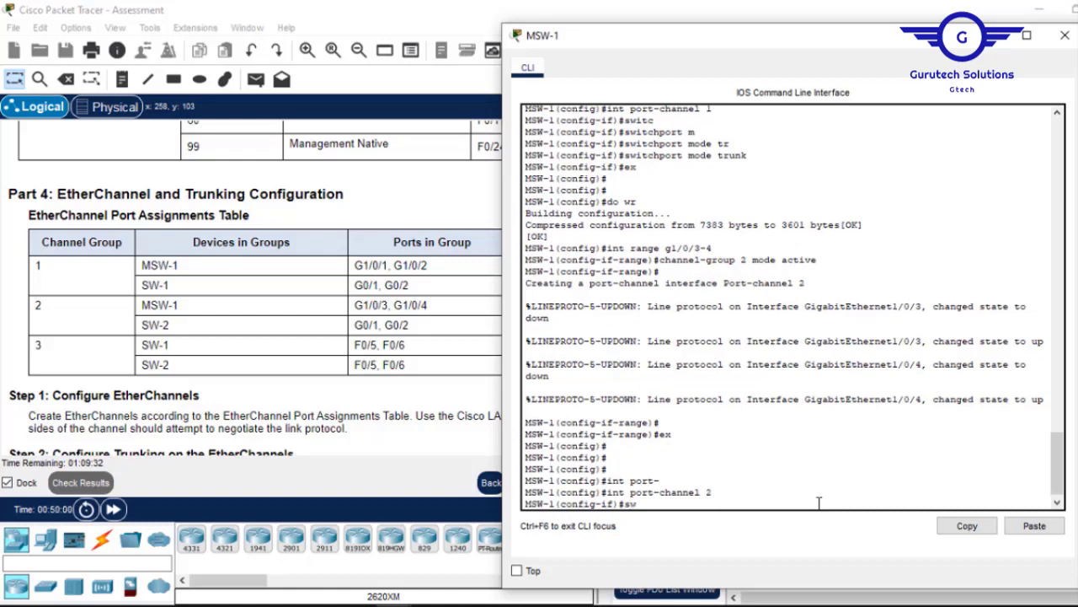
type("switc")
key("Tab")
type("m")
key("Tab")
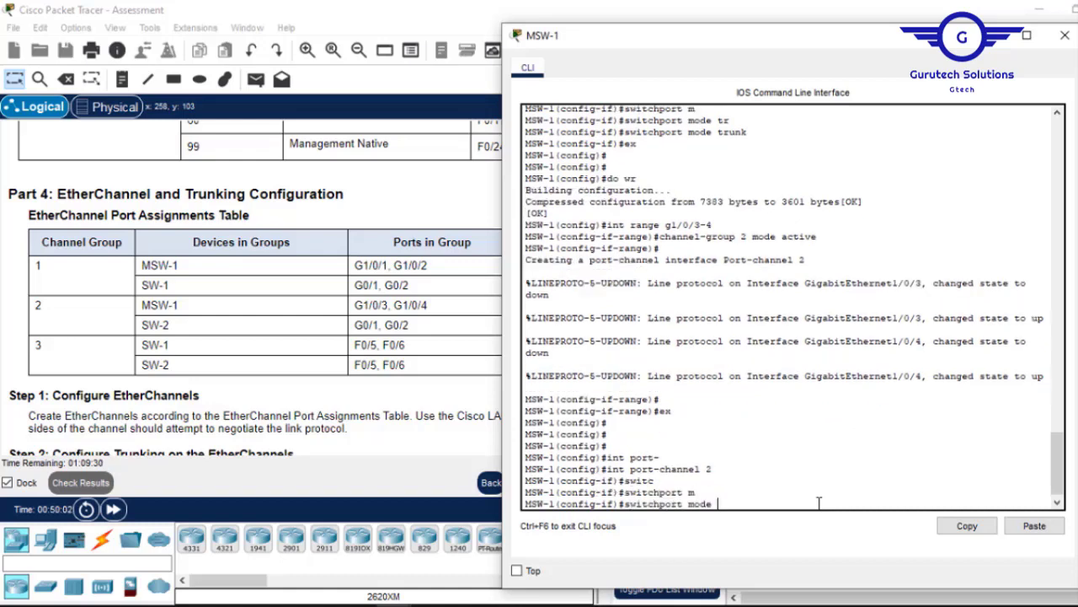
type("tr")
key("Tab")
key("Return")
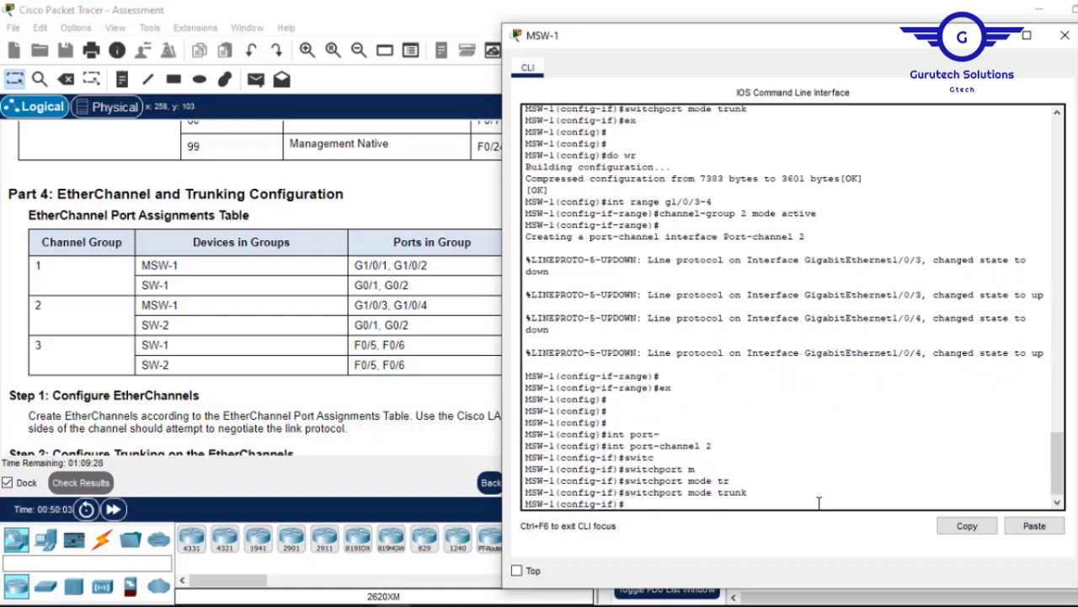
type("ex")
key("Return")
key("Return")
key("Return")
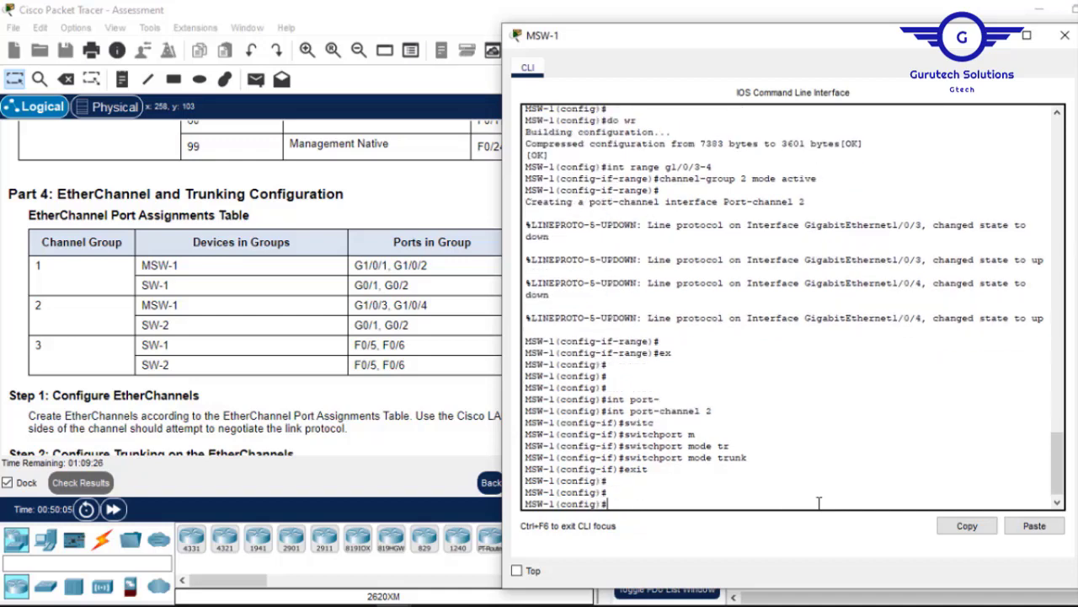
type("do wr")
key("Return")
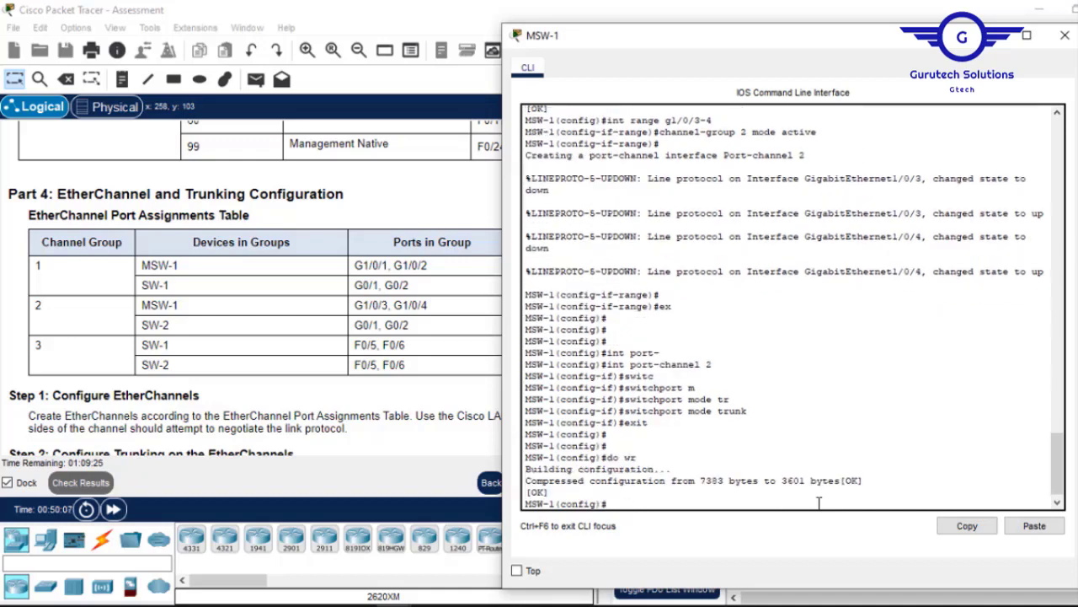
Close MSW-1's console, open SW-1's CLI and page through its paused VLAN listing.
left_click(1065, 37)
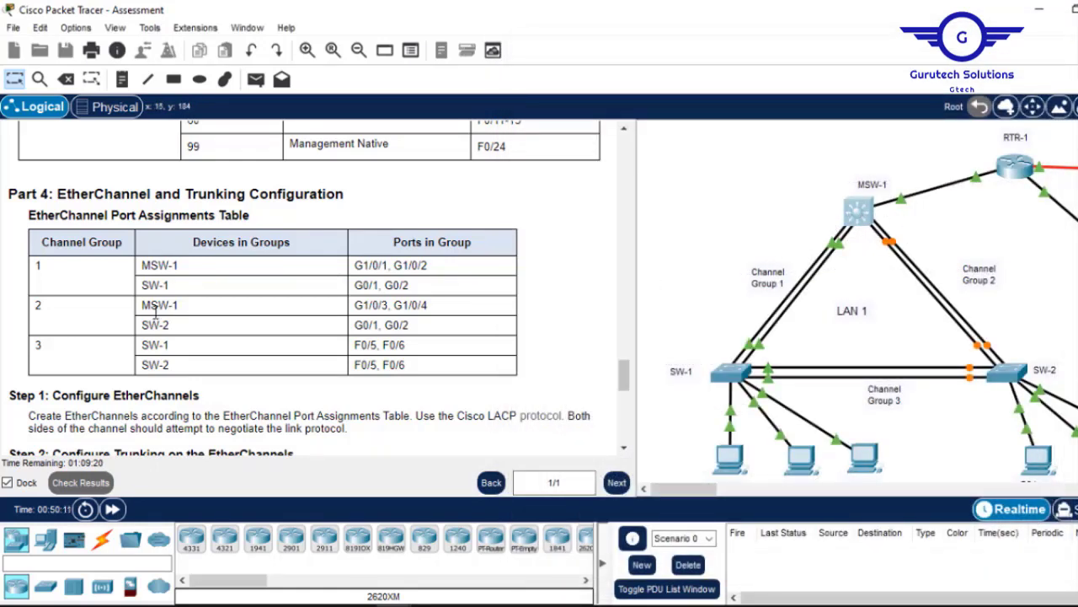
left_click(736, 376)
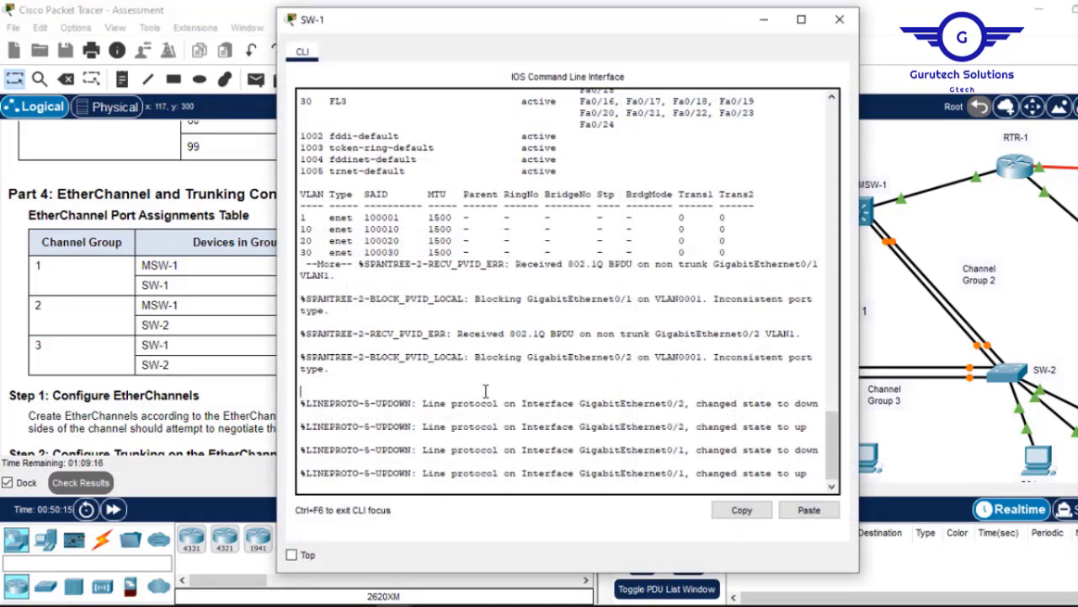
key("Return")
key("Return")
key("Return")
key("Return")
key("Return")
key("Return")
key("Return")
key("Return")
key("Return")
key("Return")
key("Return")
key("Return")
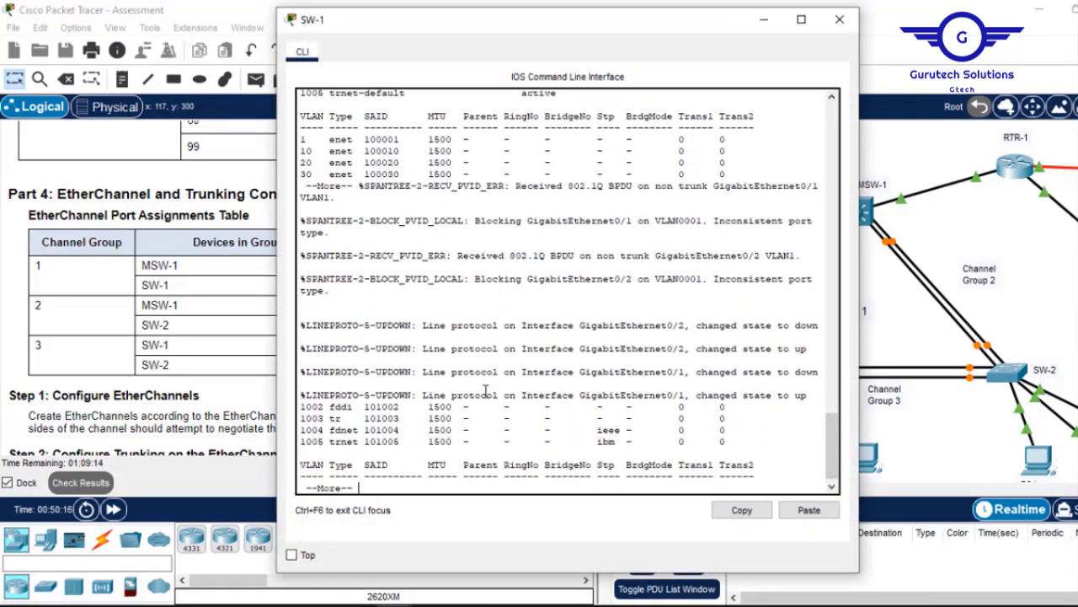
key("Return")
key("Return")
key("Return")
key("Return")
key("Return")
key("Return")
key("Return")
key("Return")
key("Return")
key("Return")
key("Return")
key("Return")
key("Return")
key("Return")
key("Return")
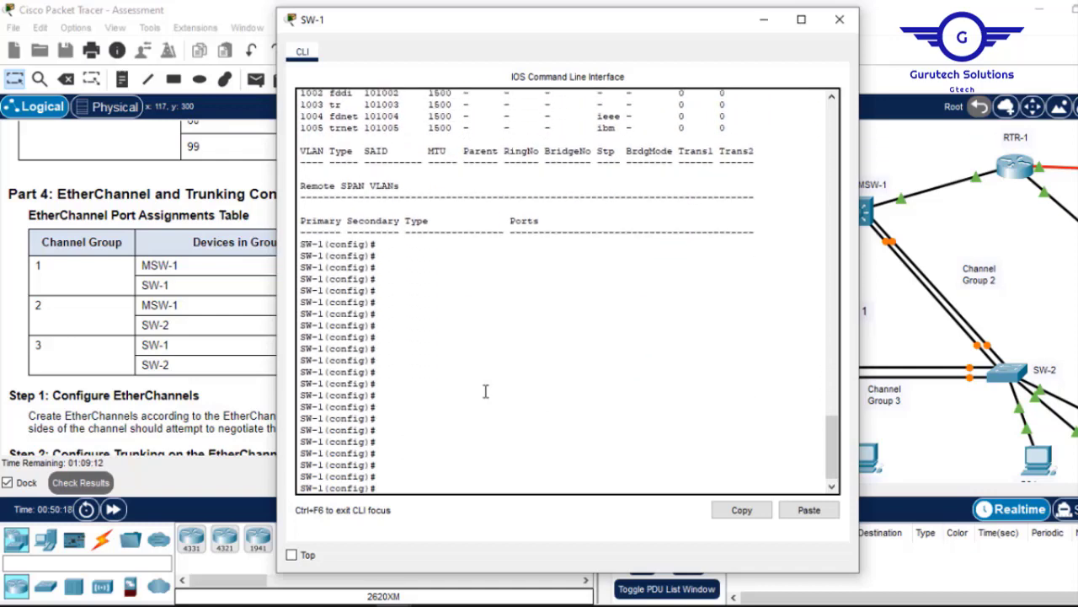
Start an 'int range' command on SW-1 while checking the instructions and port table.
left_click(764, 21)
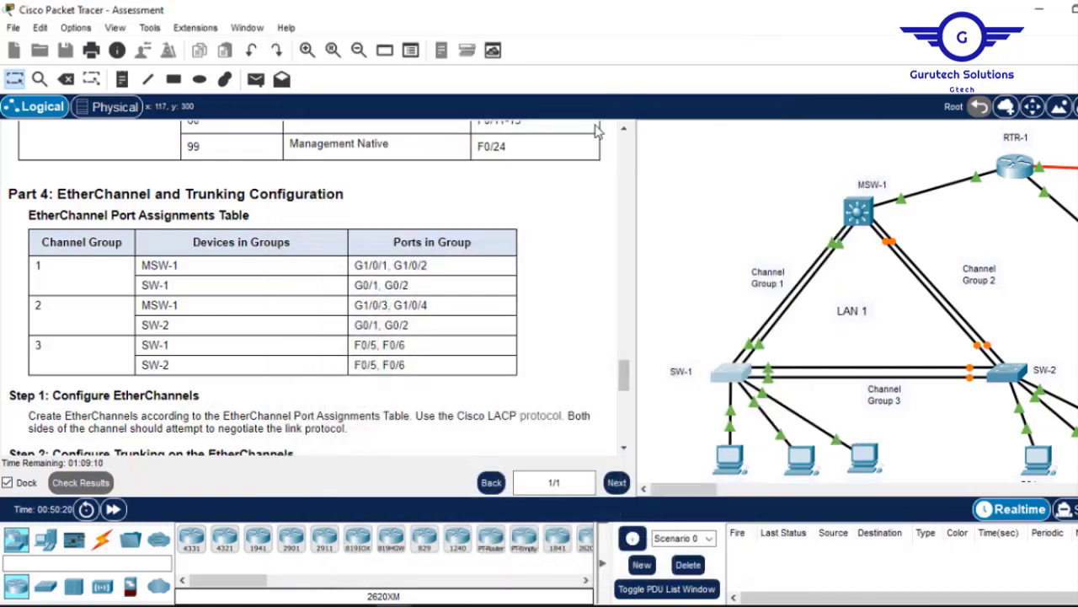
left_click(730, 367)
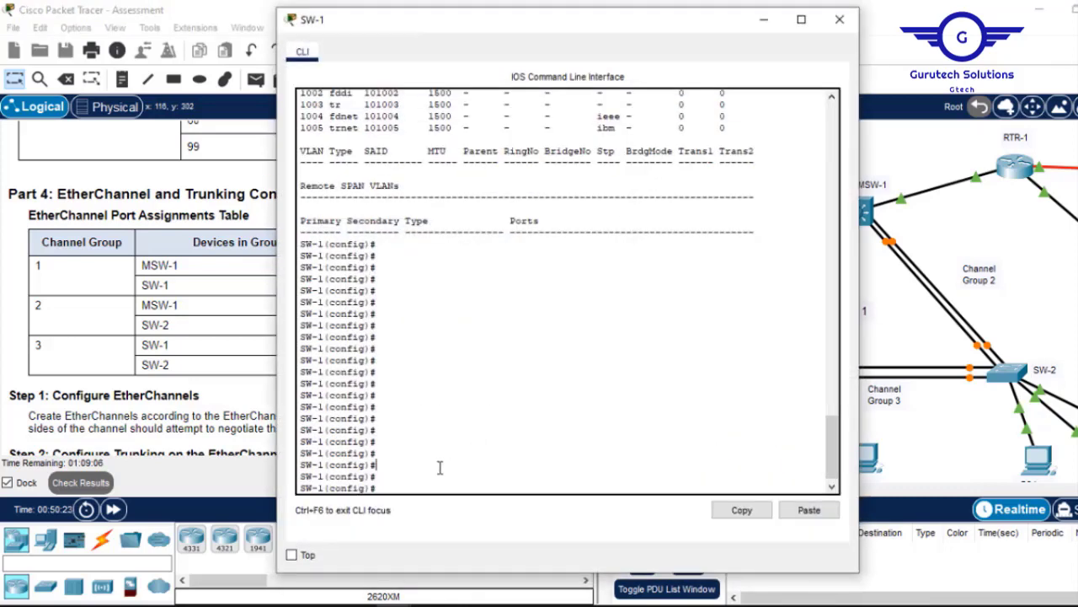
type("int range")
left_click(765, 18)
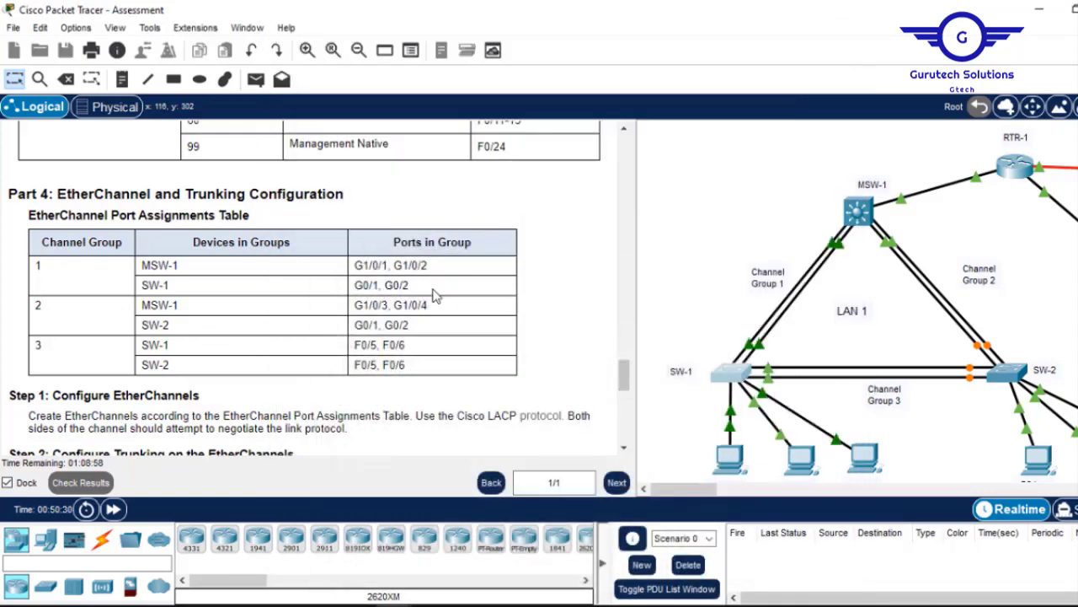
left_click(732, 377)
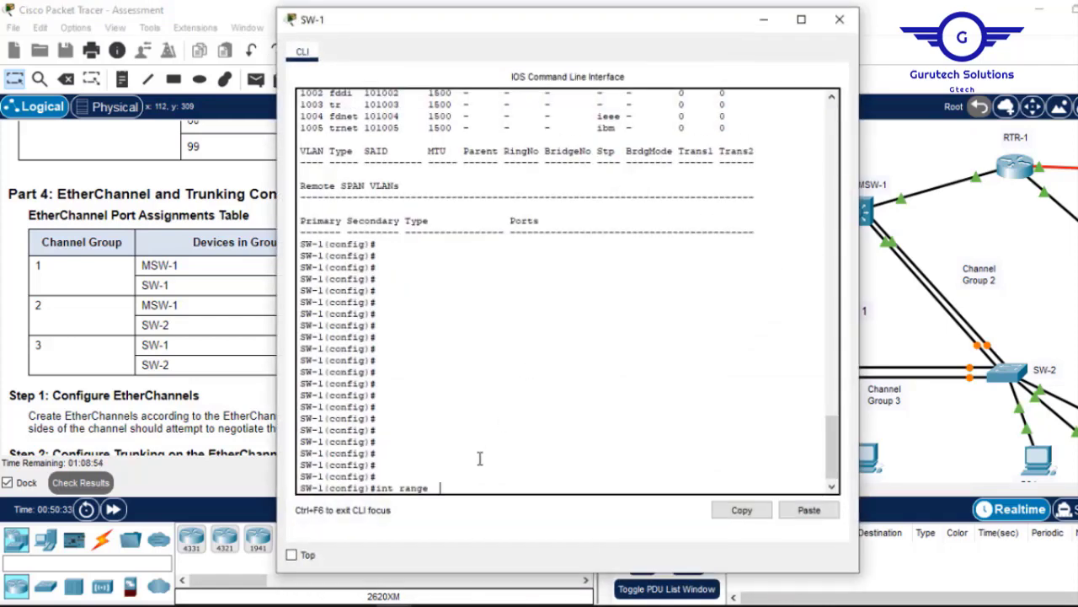
Add SW-1 ports G0/1-2 to channel-group 1 in LACP active mode.
type("g0/1-2")
key("Return")
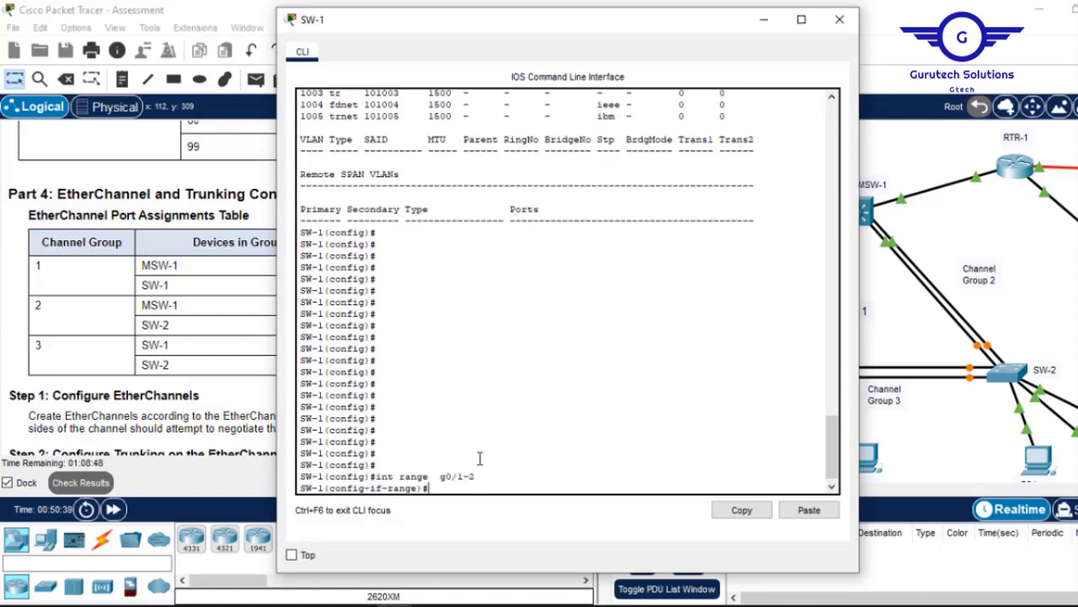
type("channel-gr")
key("Tab")
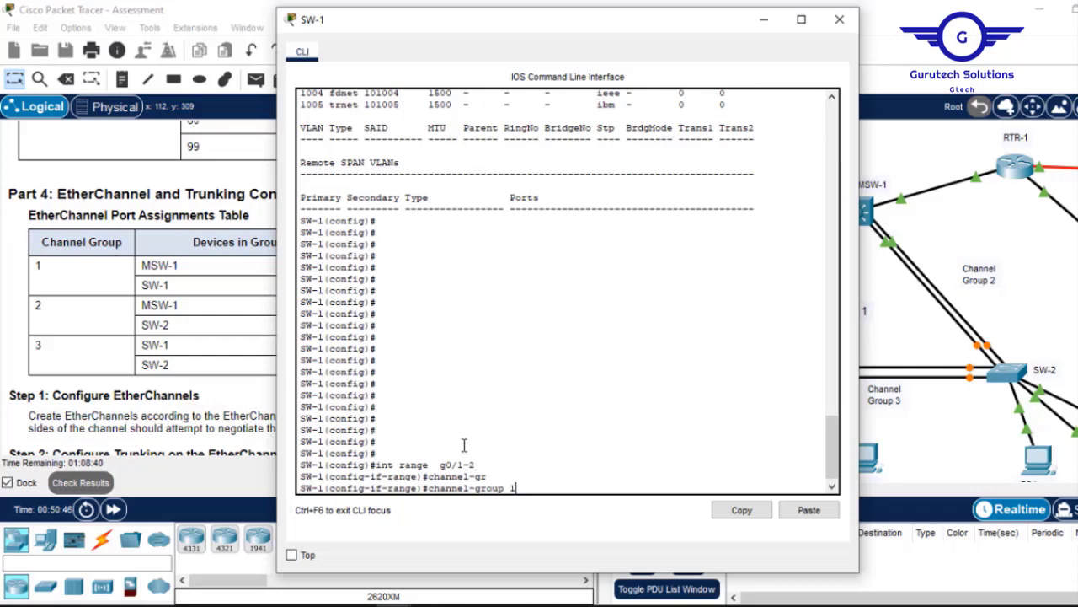
type("mode")
key("Tab")
type("act")
key("Tab")
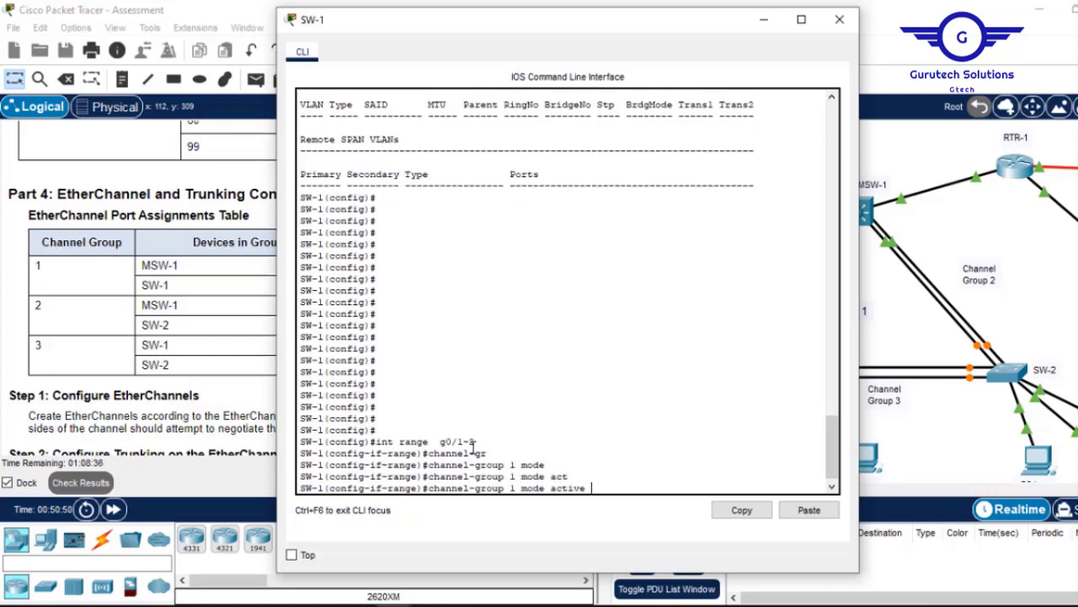
key("Return")
key("Return")
key("Return")
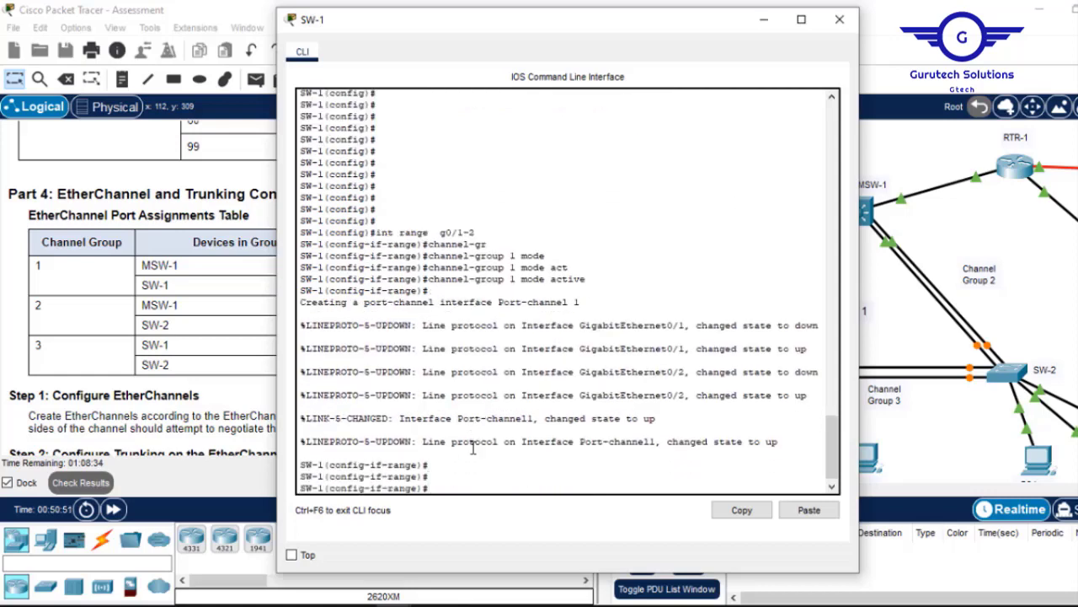
type("ex")
key("Return")
key("Return")
key("Return")
key("Return")
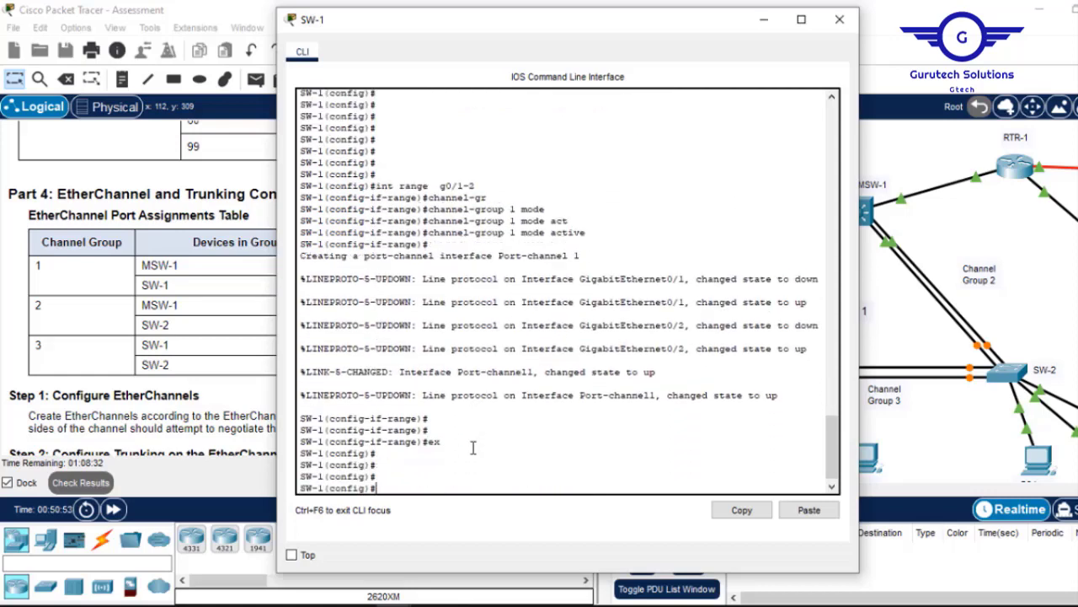
Set interface Port-channel 1 to switchport mode trunk.
type("int port-")
key("Tab")
type("1")
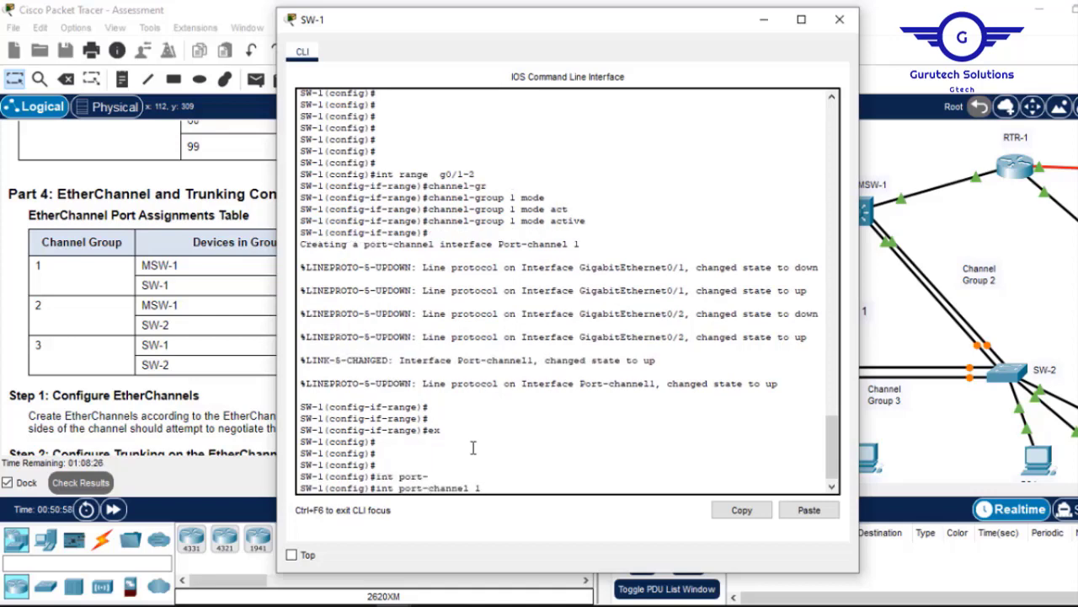
key("Return")
type("swi")
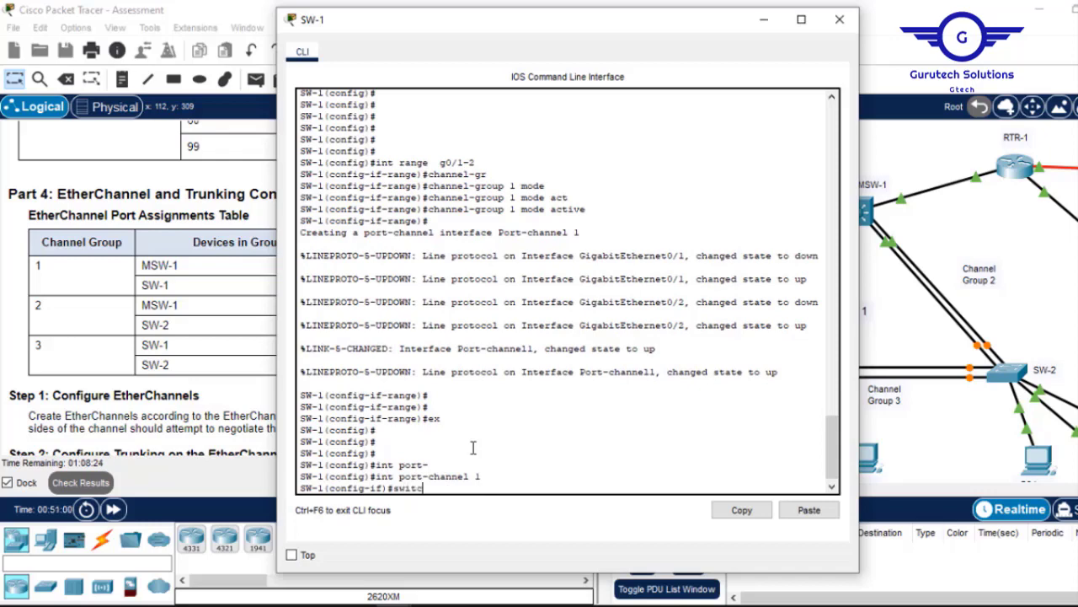
type("tc")
key("Tab")
type("m")
key("Tab")
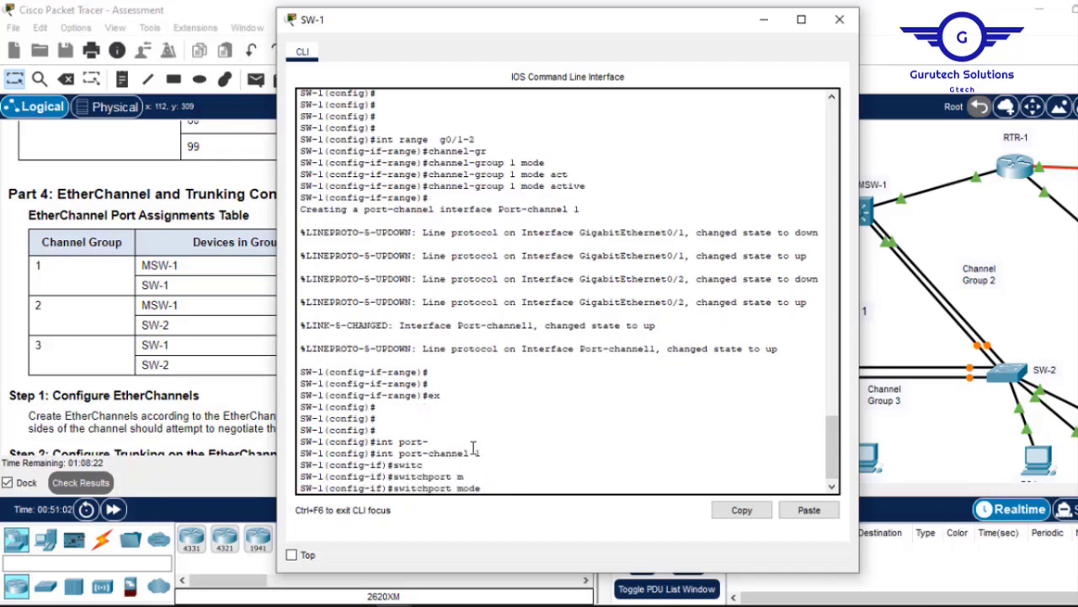
type("t")
key("Tab")
key("Return")
key("Return")
key("Return")
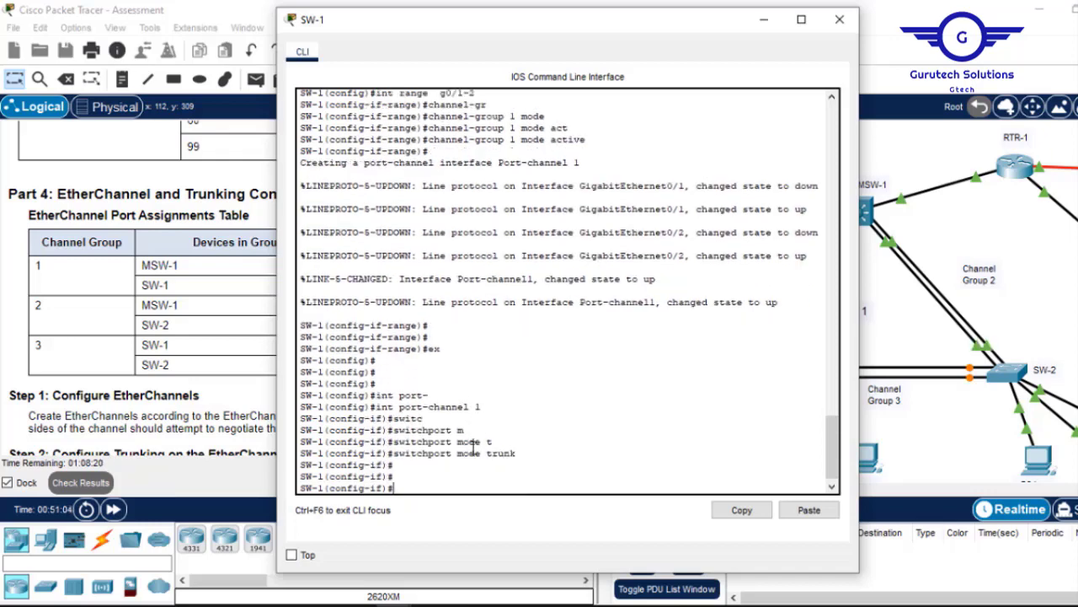
Save SW-1's configuration with 'do wr' and drag the CLI aside to show the table.
type("ex")
key("Return")
key("Return")
key("Return")
type("do wr")
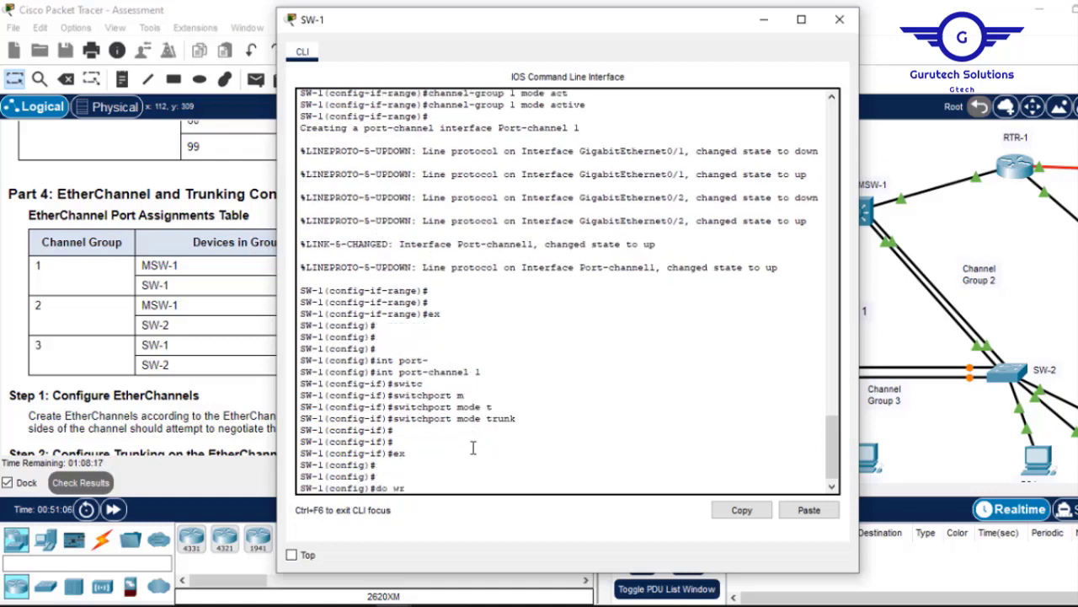
key("Return")
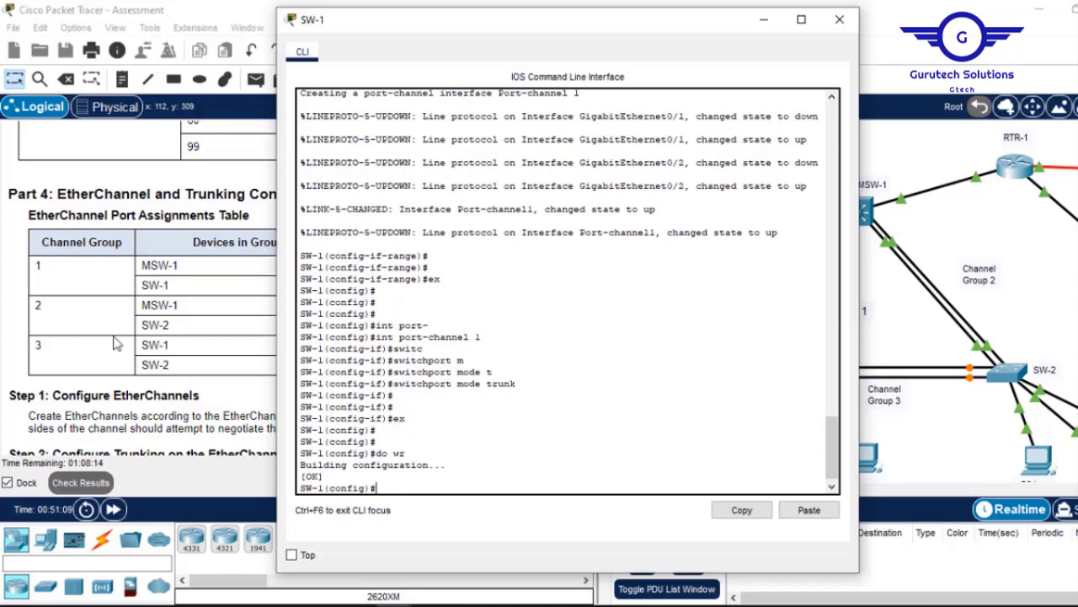
left_click_drag(578, 29, 728, 29)
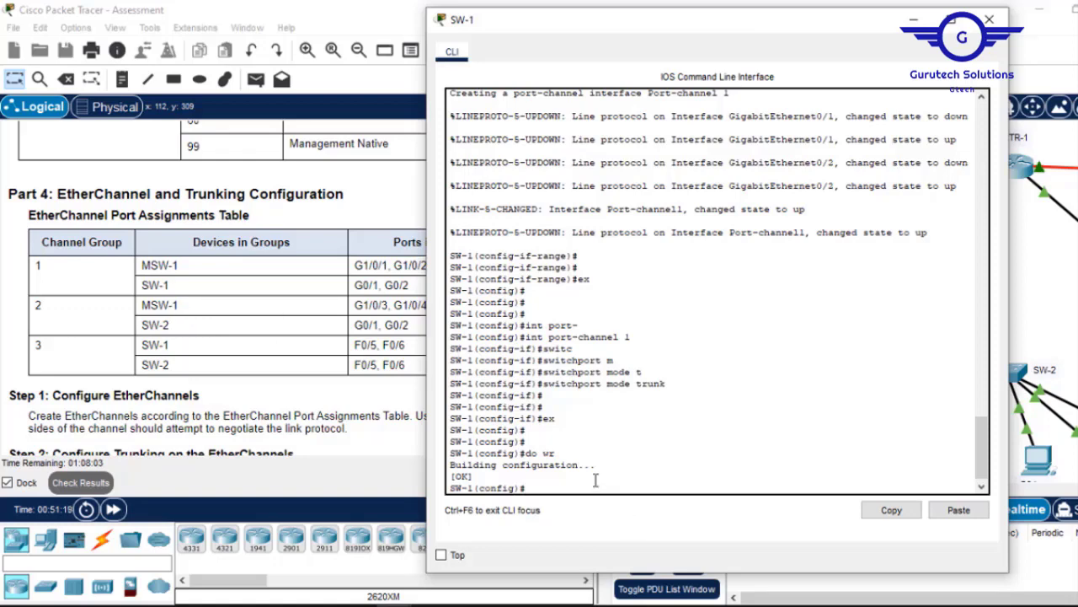
Select SW-1's interface range Fa0/5-6 by editing the recalled range command.
type("ex")
key("Up")
key("Up")
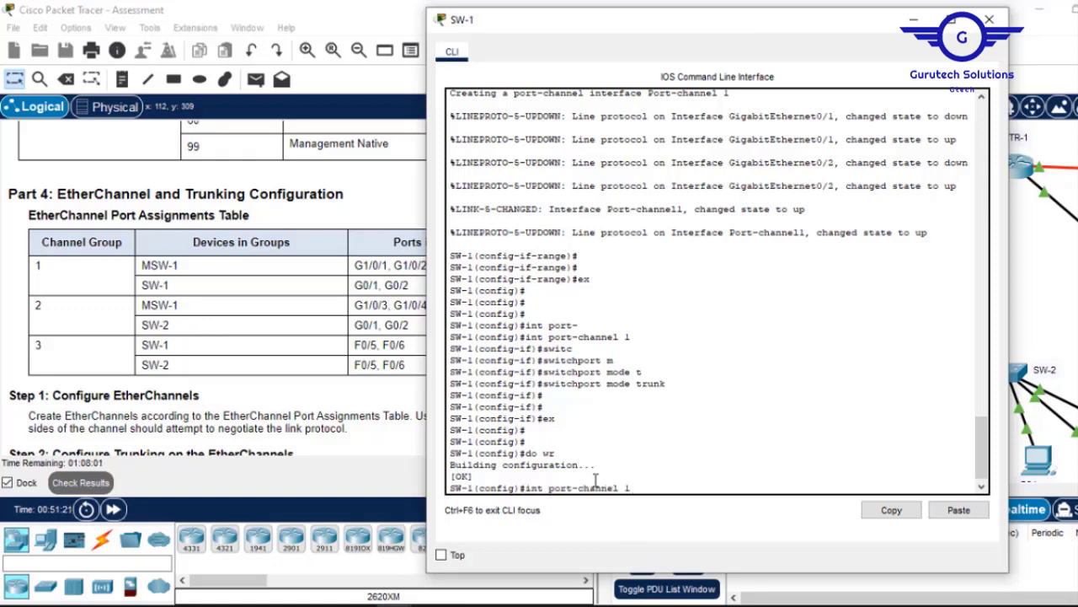
key("Up")
key("Up")
key("Up")
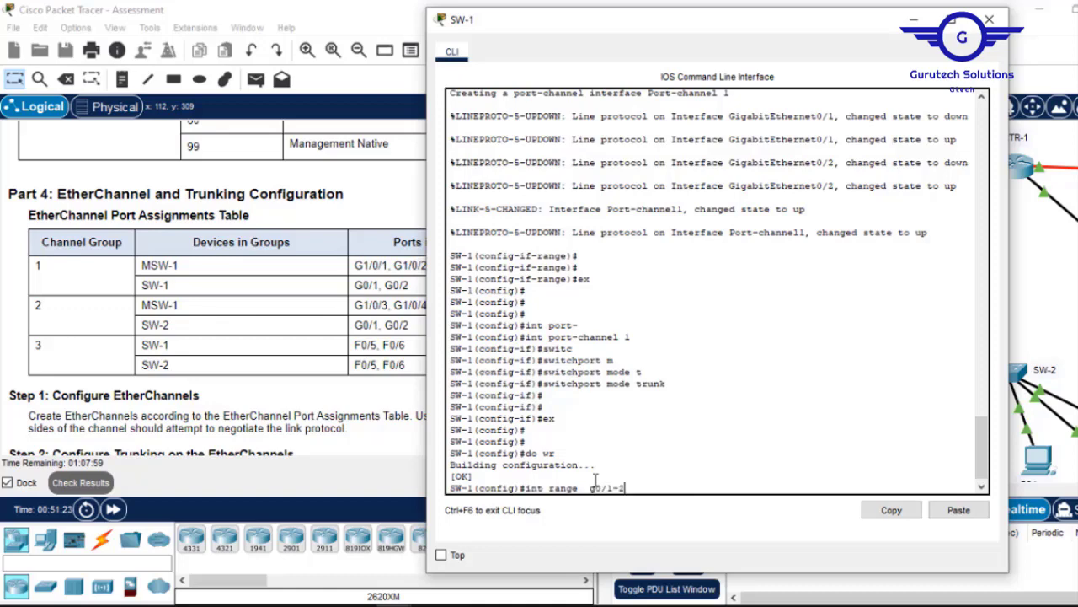
key("BackSpace")
key("BackSpace")
key("BackSpace")
key("BackSpace")
key("BackSpace")
key("BackSpace")
type("/5-6")
key("Return")
Put Fa0/5-6 into channel-group 3 in LACP active mode.
type("cha")
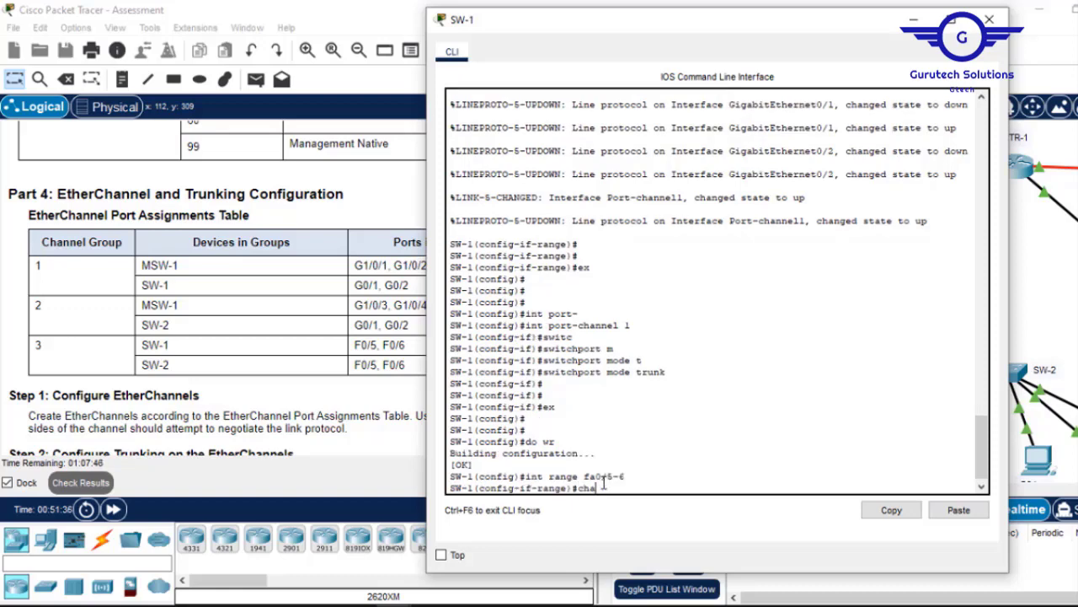
type("nnel")
key("Tab")
key("Tab")
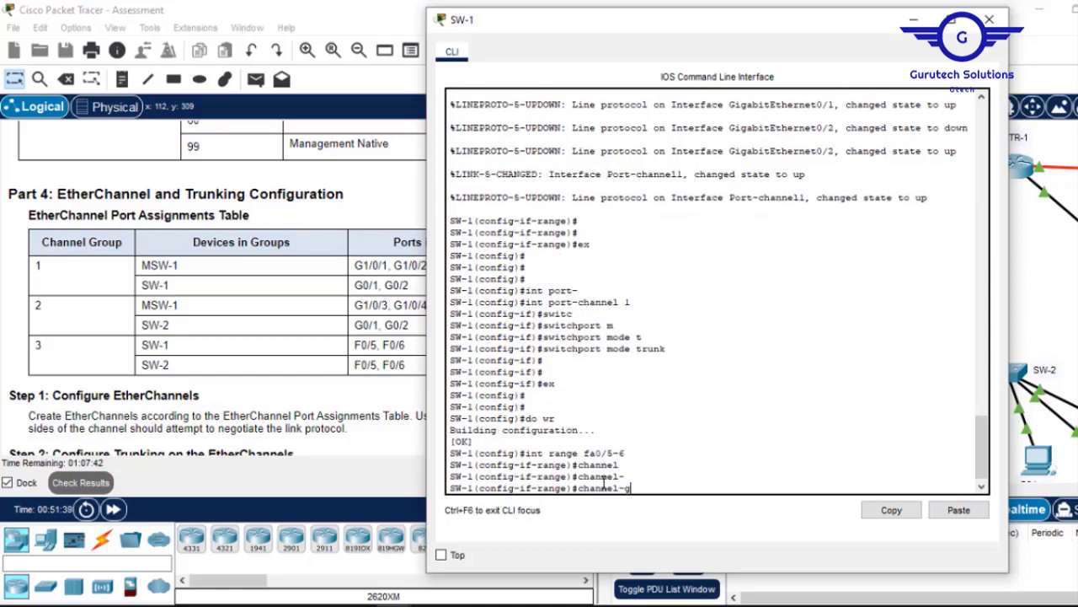
type("g")
key("Tab")
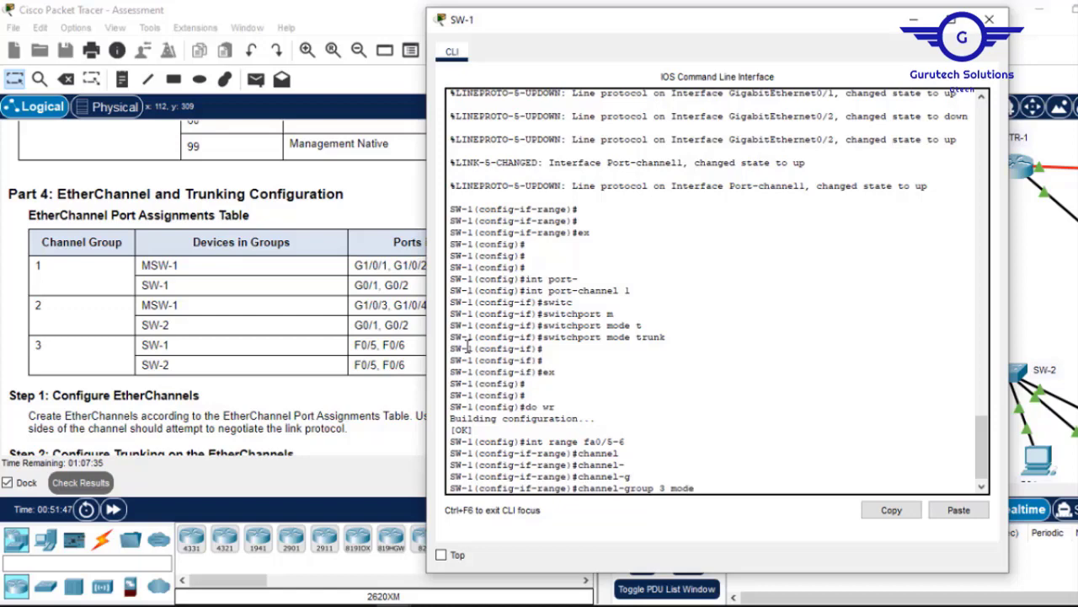
key("Tab")
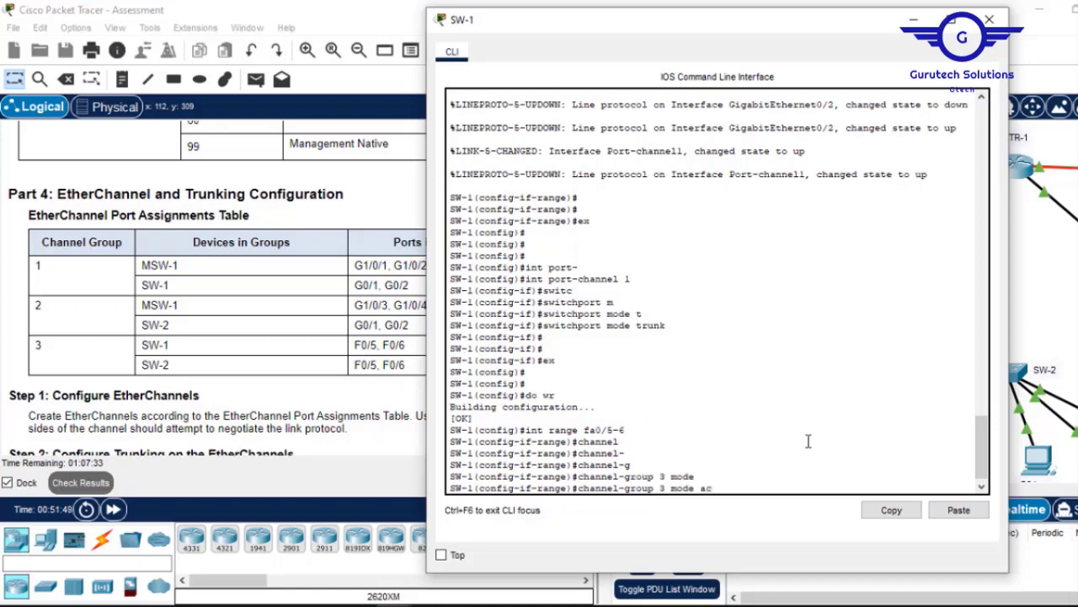
type("ac")
key("Tab")
key("Return")
key("Return")
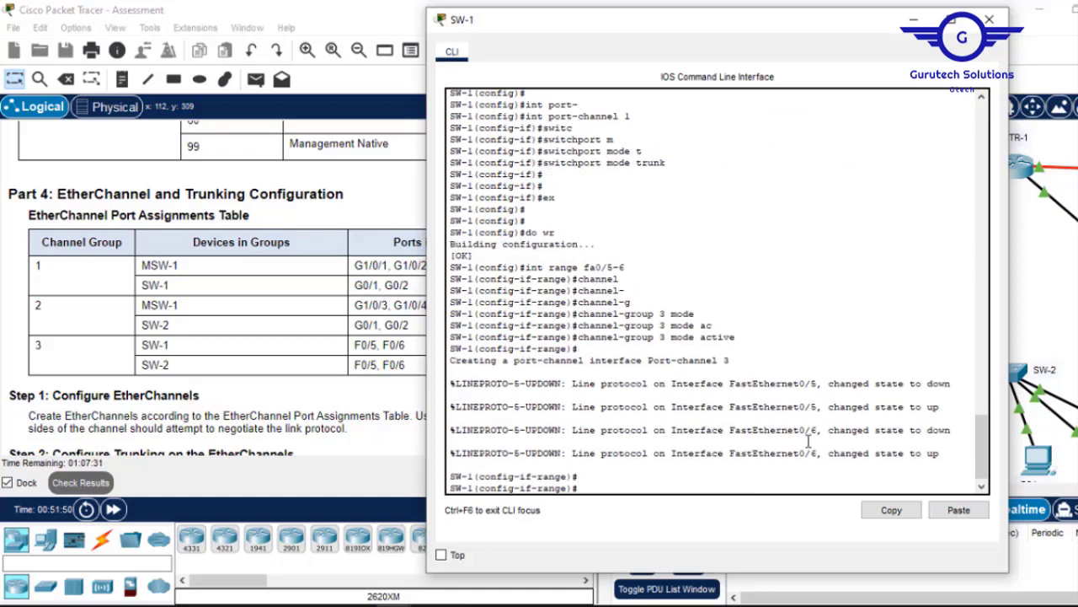
type("ex")
key("Return")
key("Return")
key("Return")
key("Return")
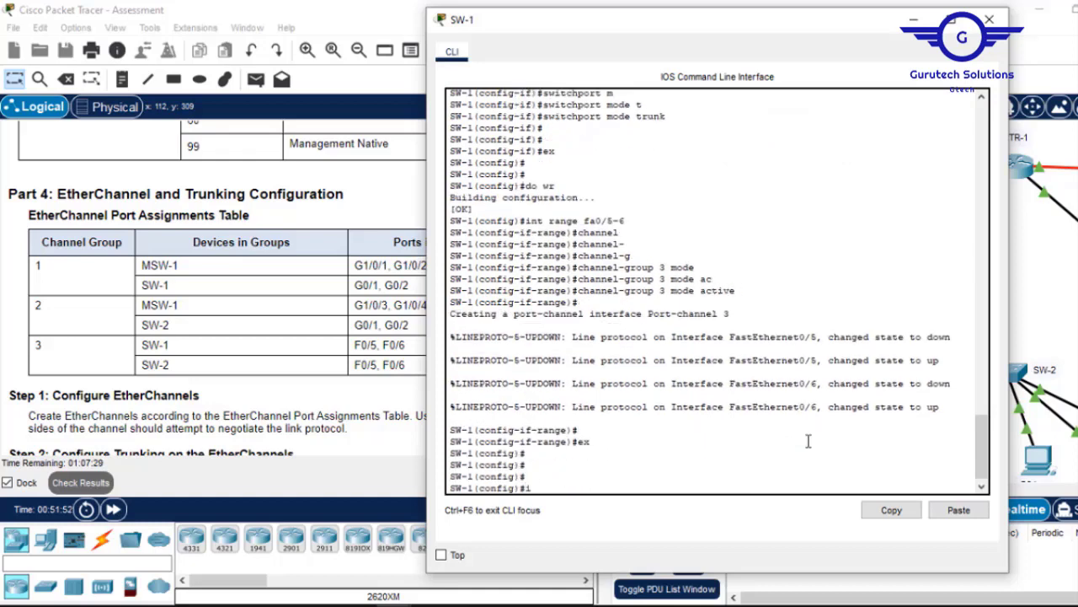
Set interface Port-channel 3 to switchport mode trunk.
type("int port")
key("Tab")
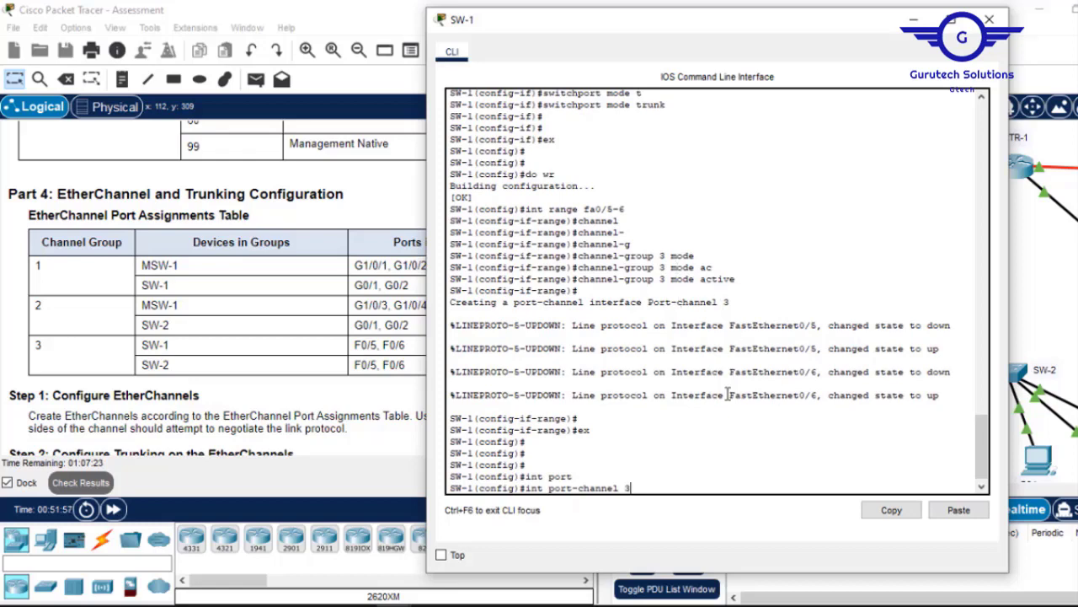
key("Return")
type("switc")
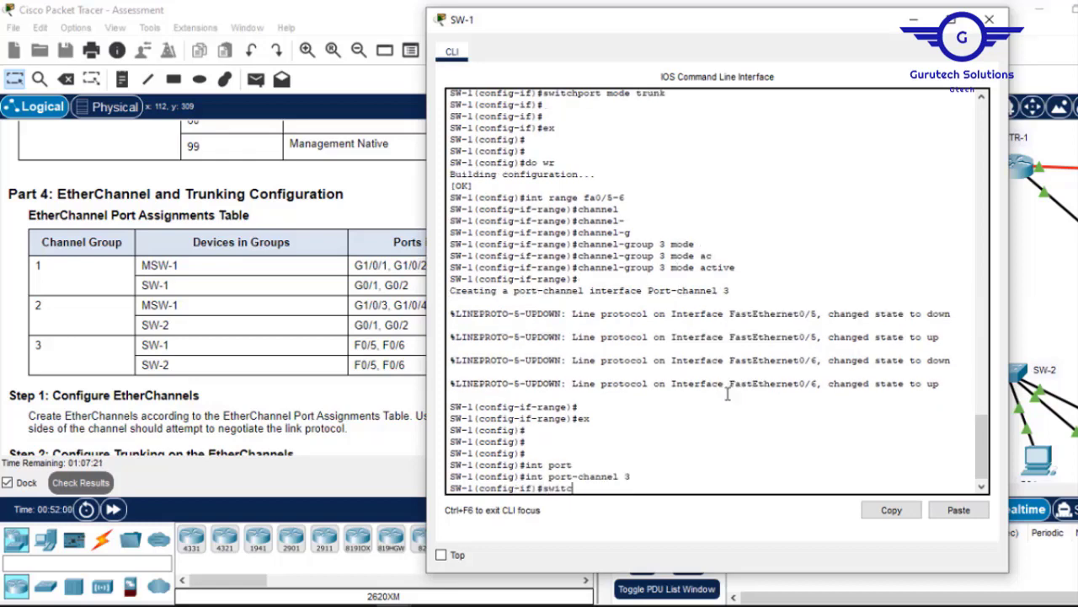
key("Tab")
type("m")
key("Tab")
type("t")
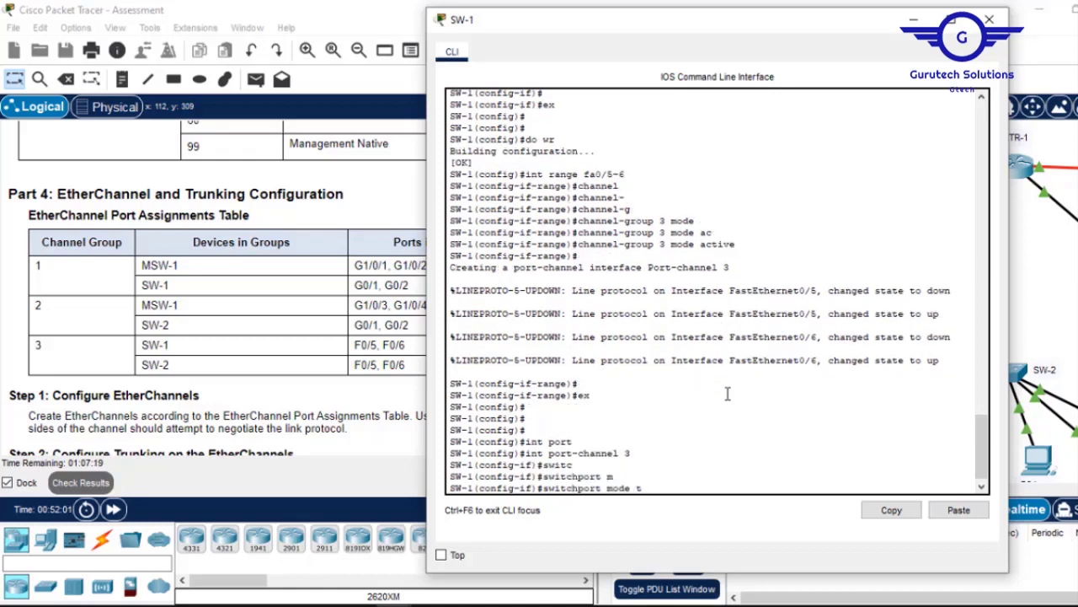
type("r")
key("Tab")
key("Return")
key("Return")
key("Return")
key("Return")
Save SW-1's configuration with 'do wr' and close its console.
type("e")
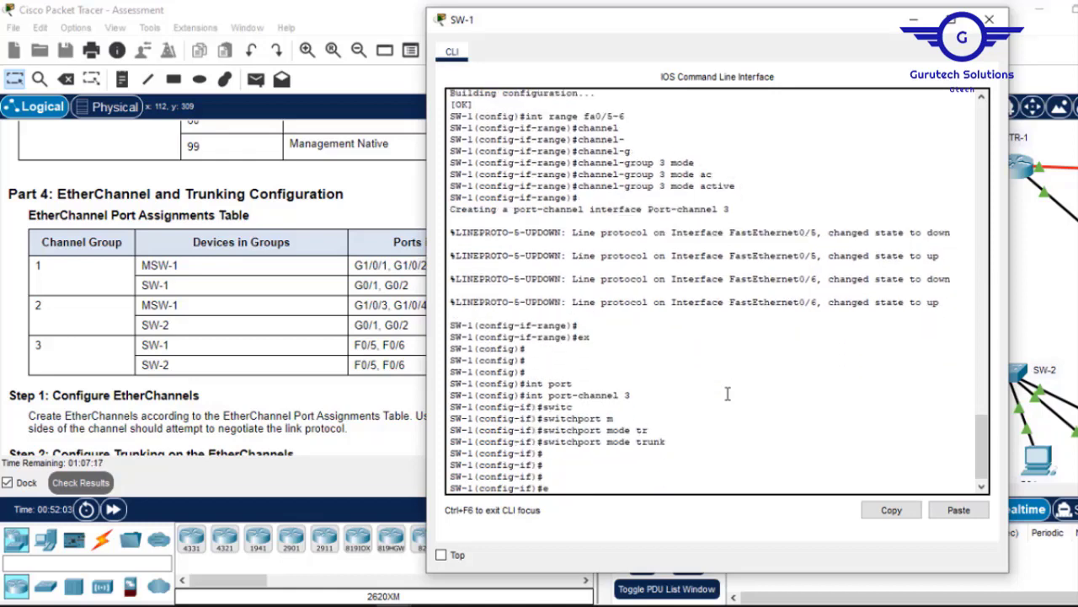
type("x")
key("Return")
key("Return")
key("Return")
type("do wr")
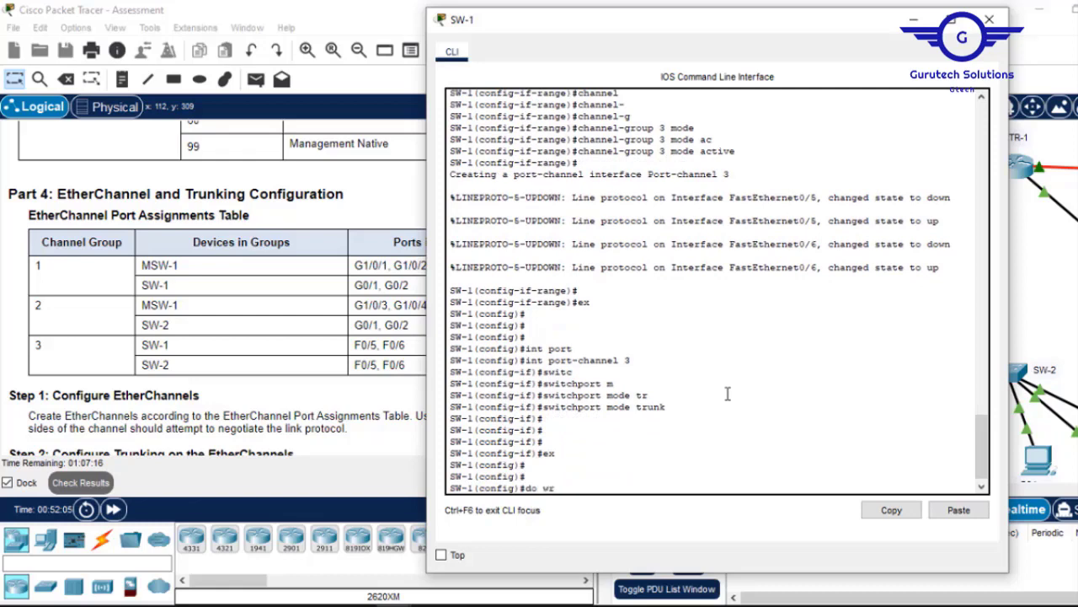
key("Return")
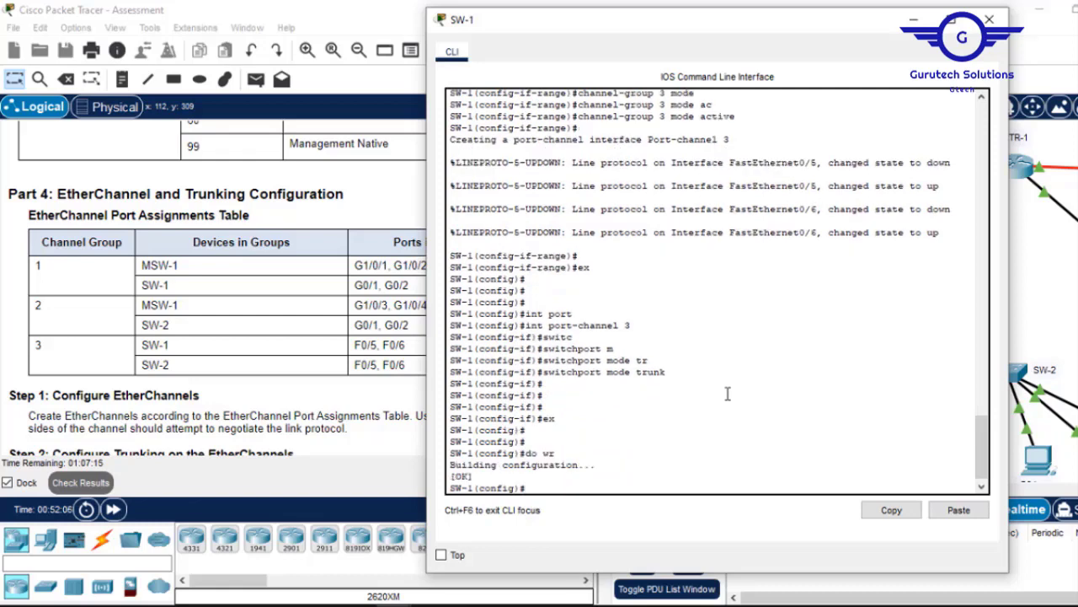
left_click(991, 19)
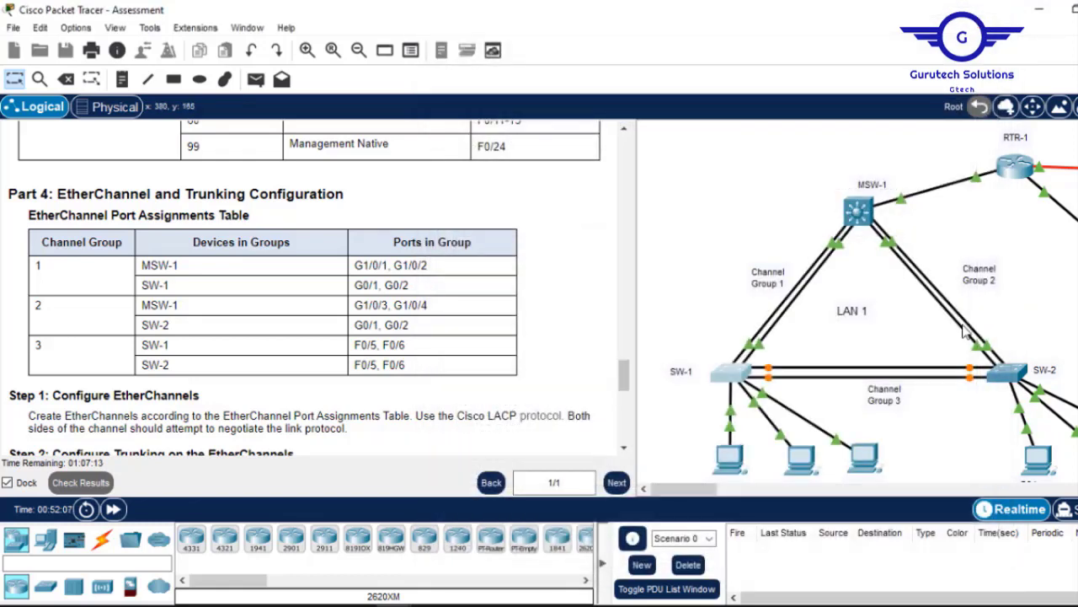
Open SW-2's CLI, finish the VLAN listing and uncover the port assignments table.
left_click(1004, 374)
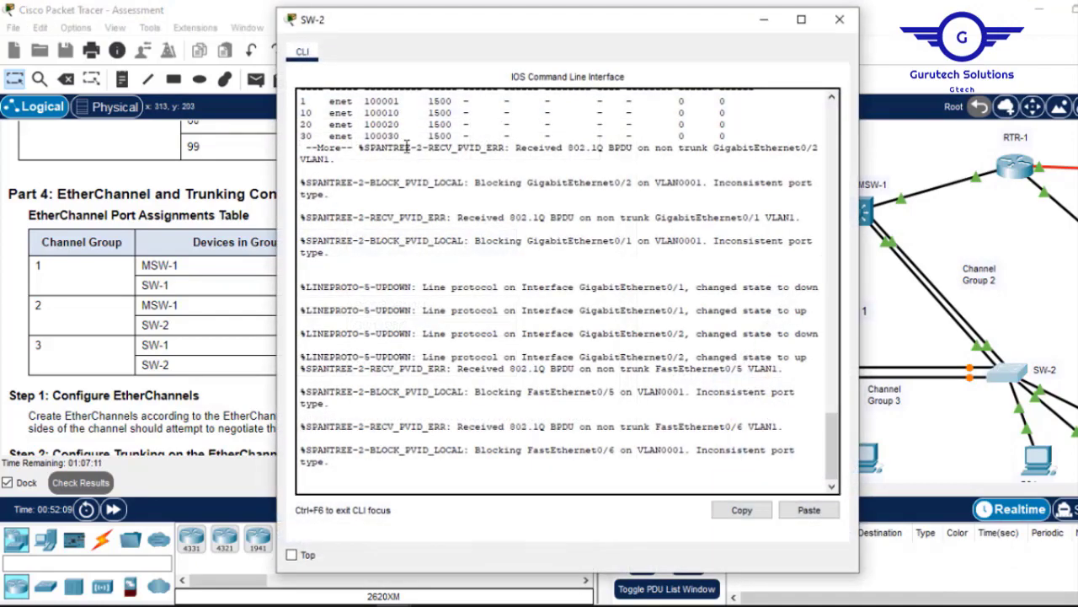
key("Return")
key("Return")
key("Return")
key("Return")
key("Return")
key("Return")
key("Return")
key("Return")
key("Return")
key("Return")
key("Return")
key("Return")
key("Return")
key("Return")
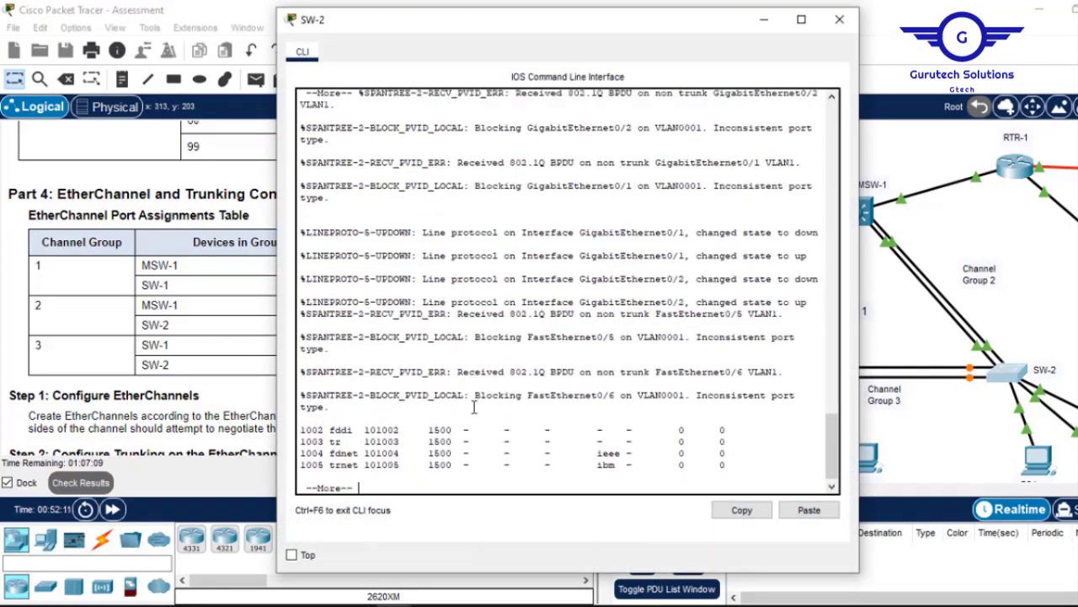
key("Return")
key("Return")
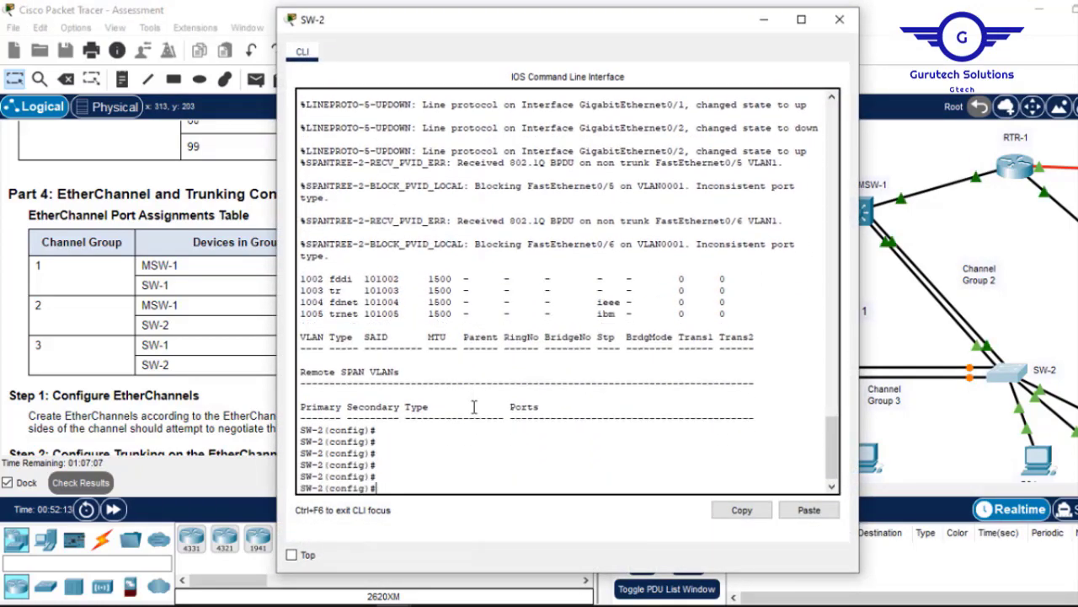
left_click_drag(619, 38, 777, 69)
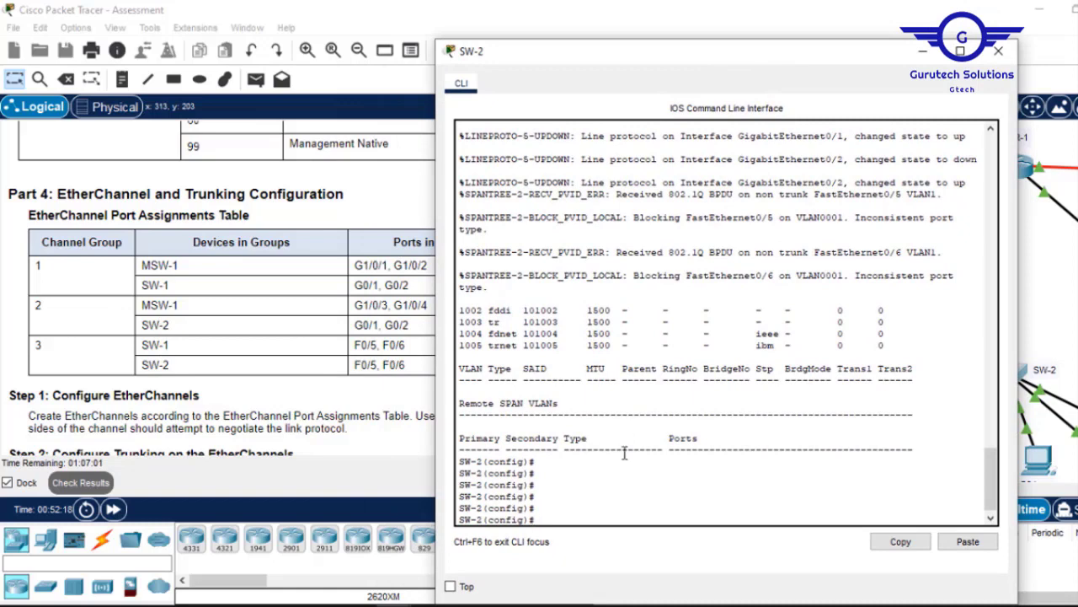
Select SW-2's G0/1-2 range and enter an incomplete 'channel-group 2' command.
type("int range")
type("0/1-2")
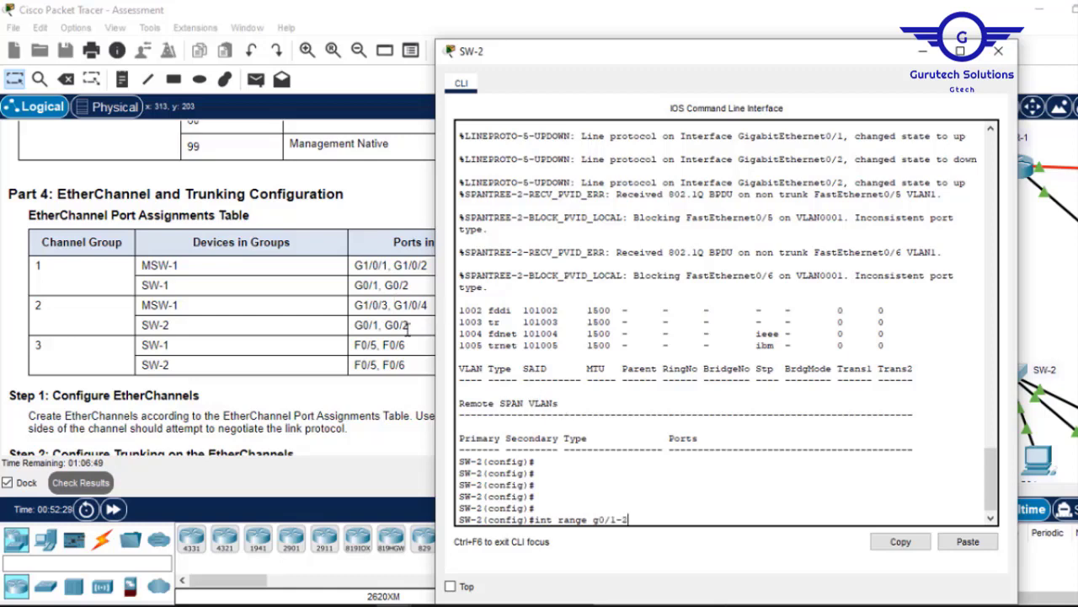
key("Return")
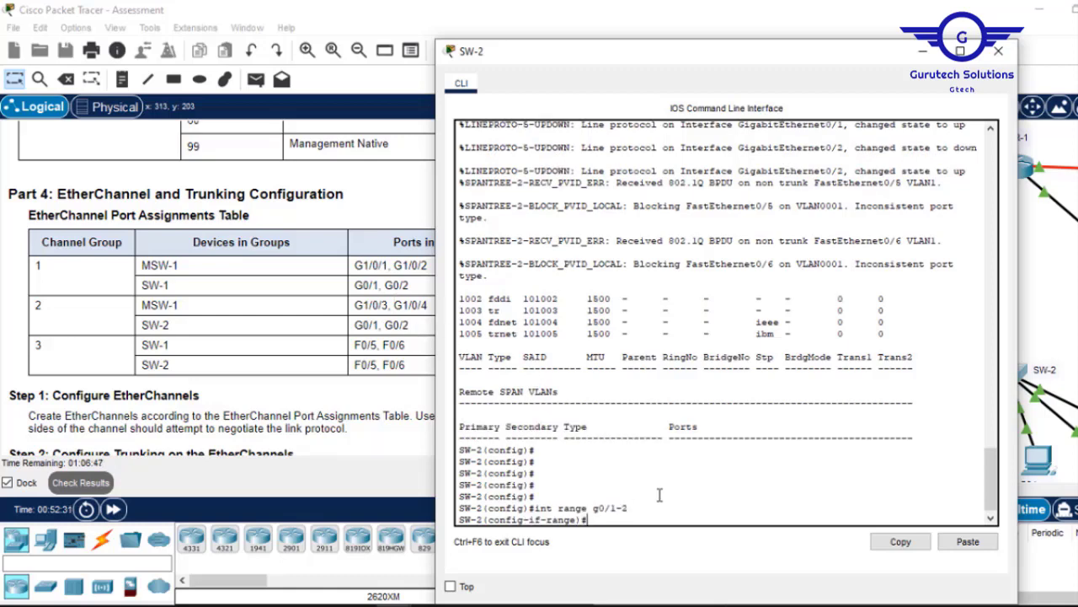
type("chann")
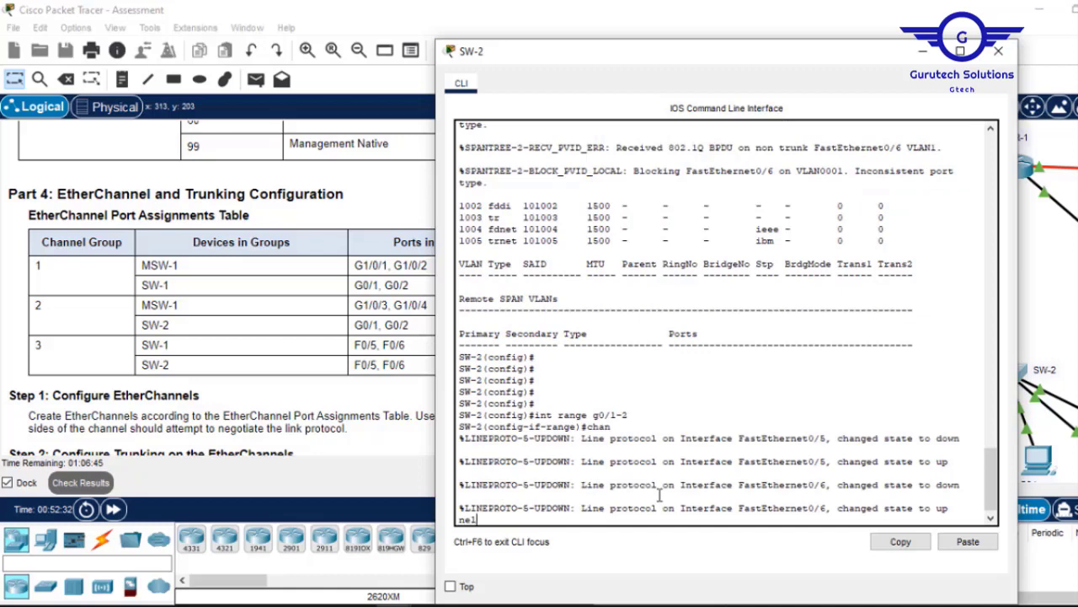
type("el-gr")
key("Tab")
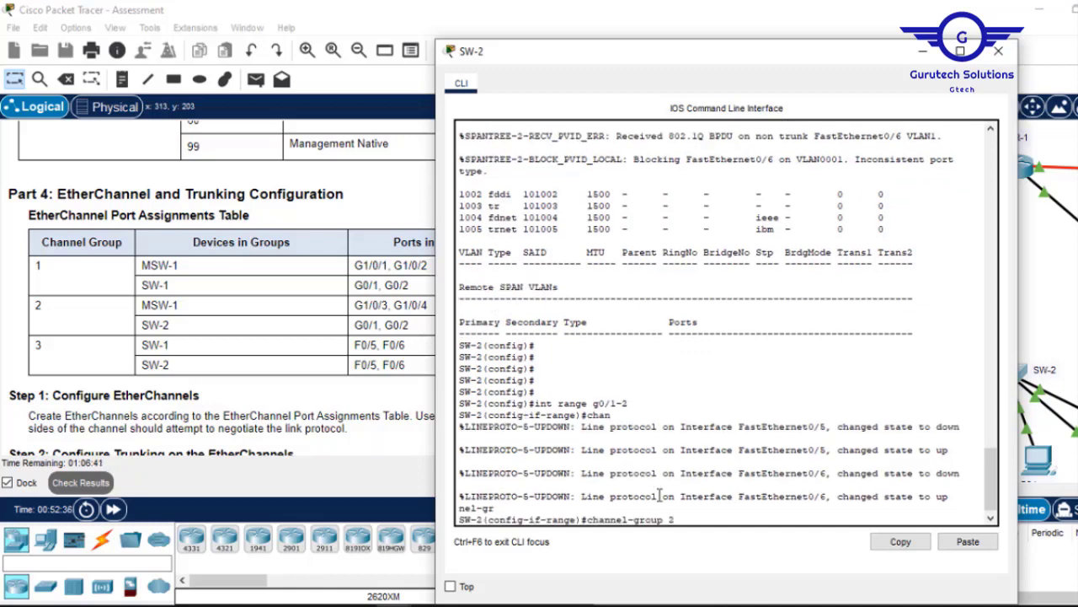
type("2")
key("Return")
Complete it as 'channel-group 2 mode active' and leave the range configuration.
key("Up")
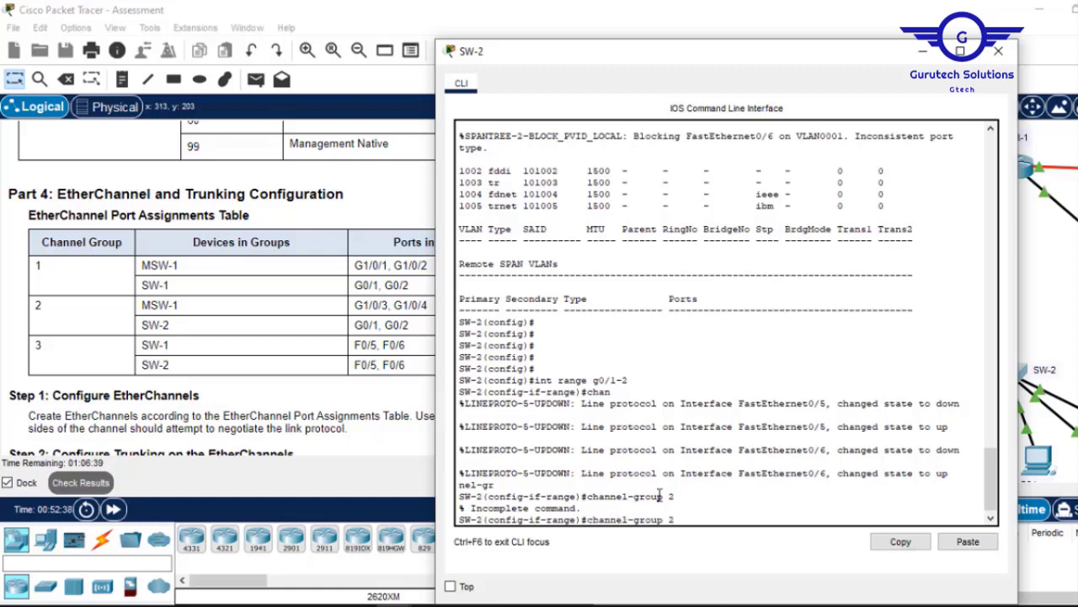
type("mo")
key("Tab")
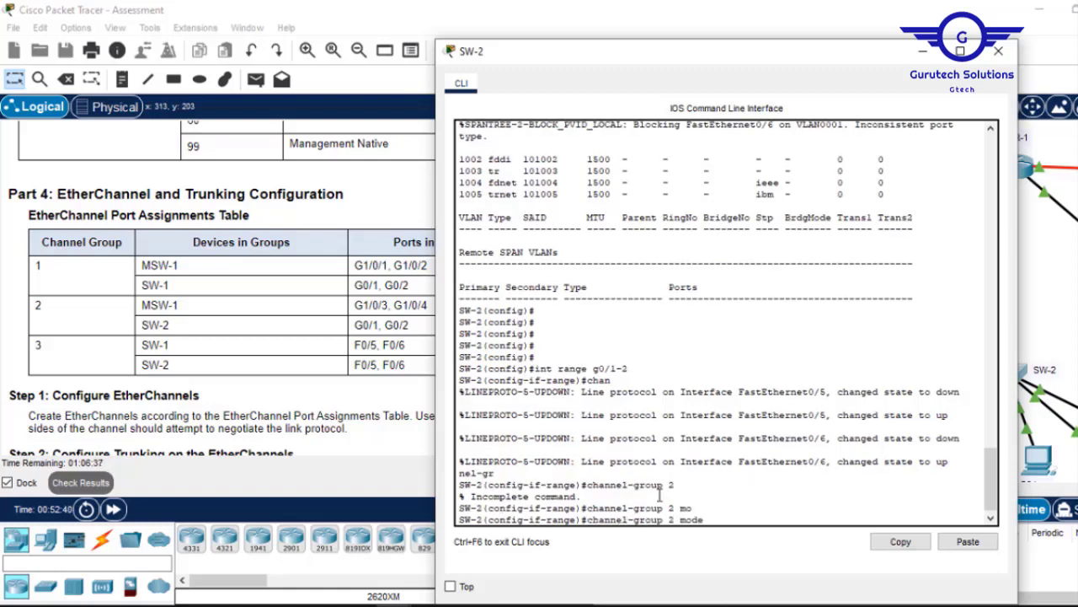
type("ac")
key("Tab")
key("Return")
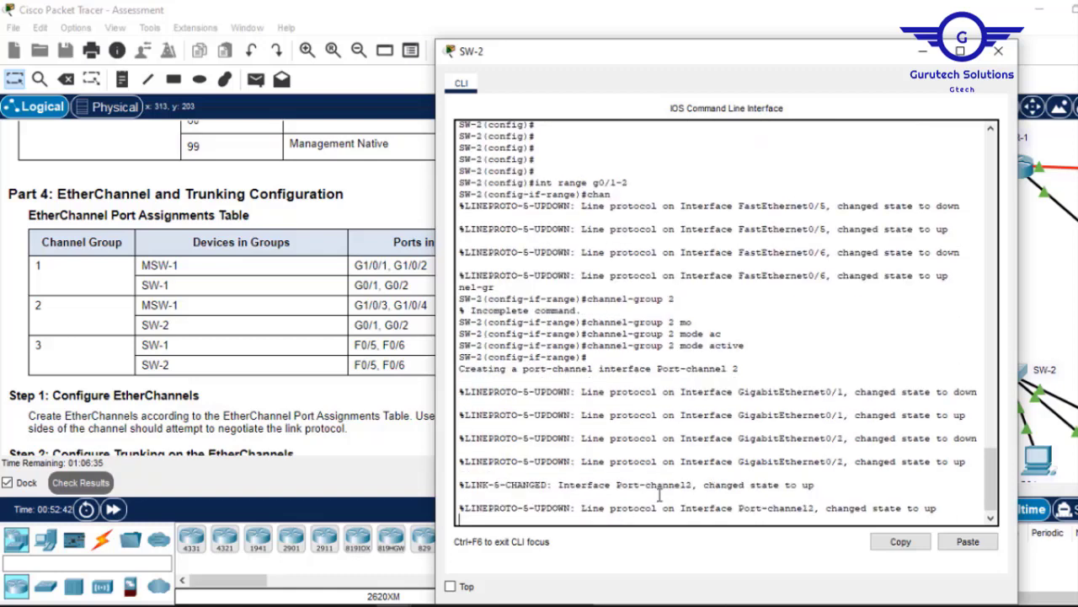
key("Return")
key("Return")
key("Return")
type("ex")
key("Return")
key("Return")
key("Return")
key("Return")
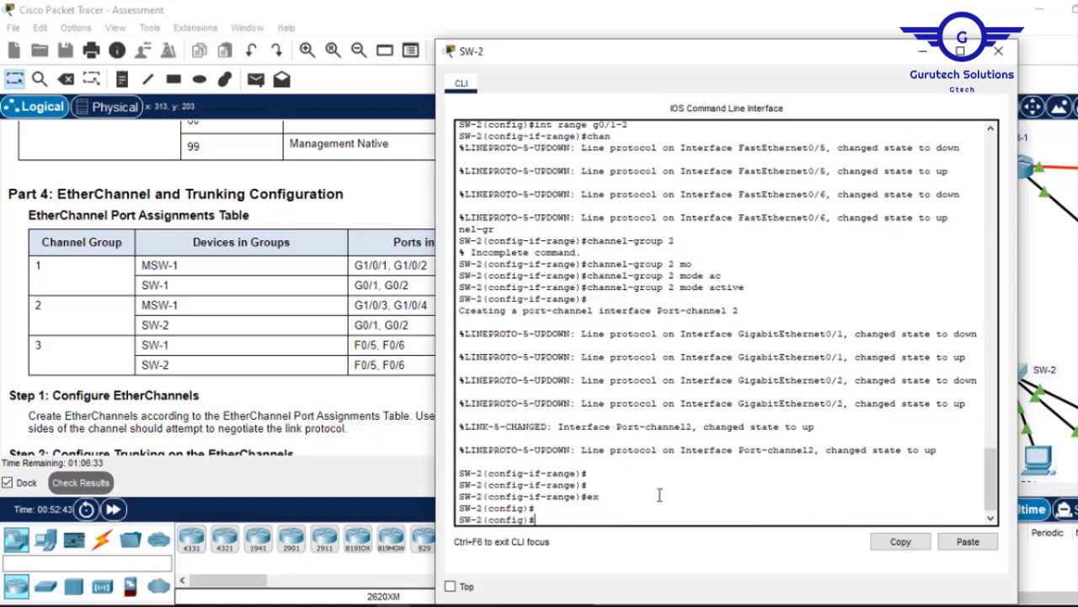
Set Port-channel 2 to switchport mode trunk and exit to global configuration.
type("int p")
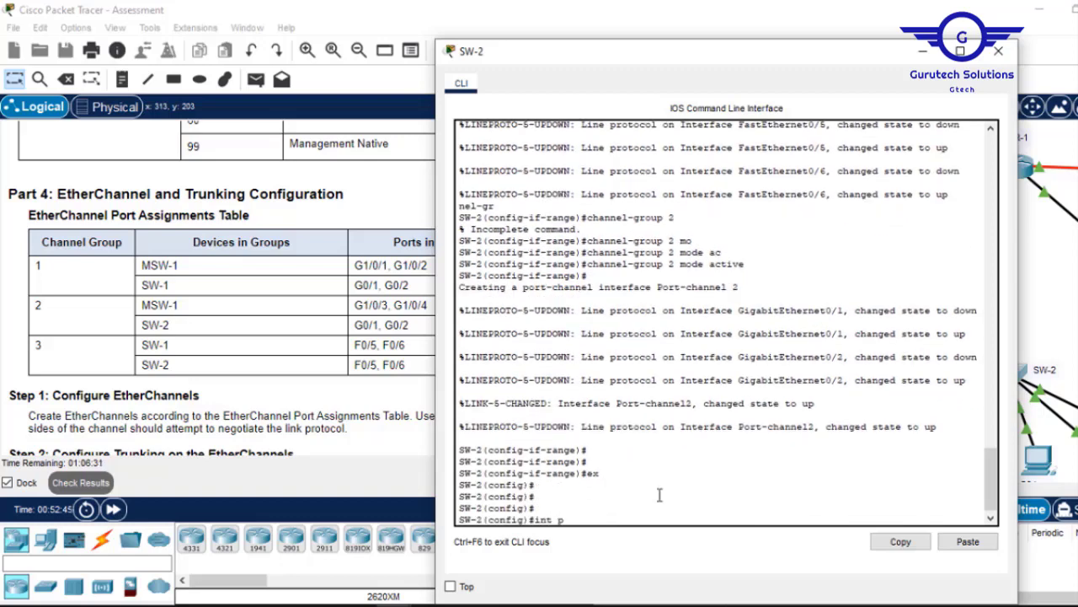
type("ort")
key("Tab")
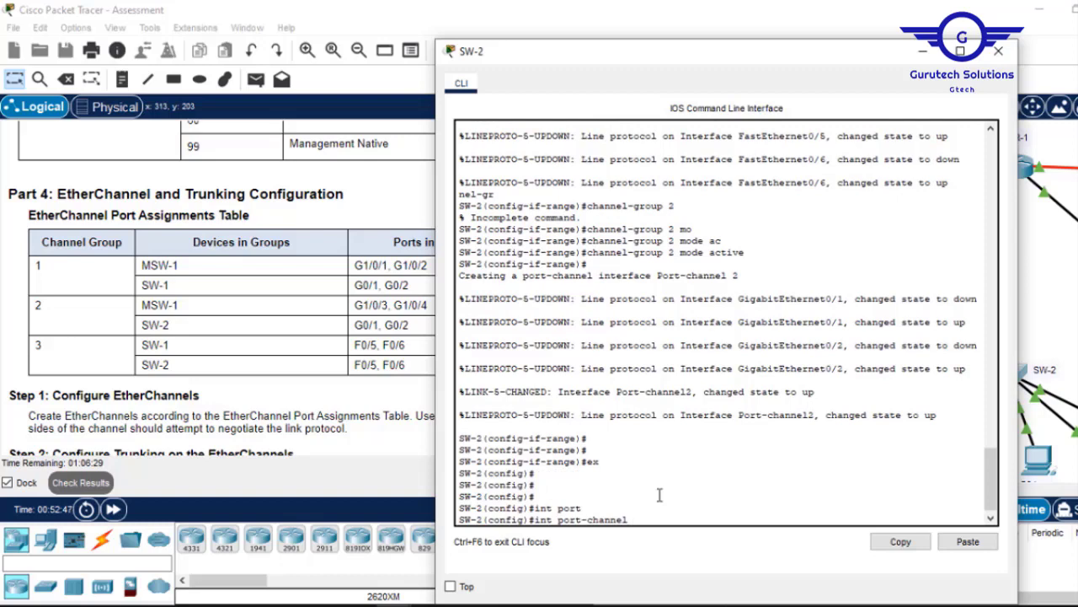
key("Return")
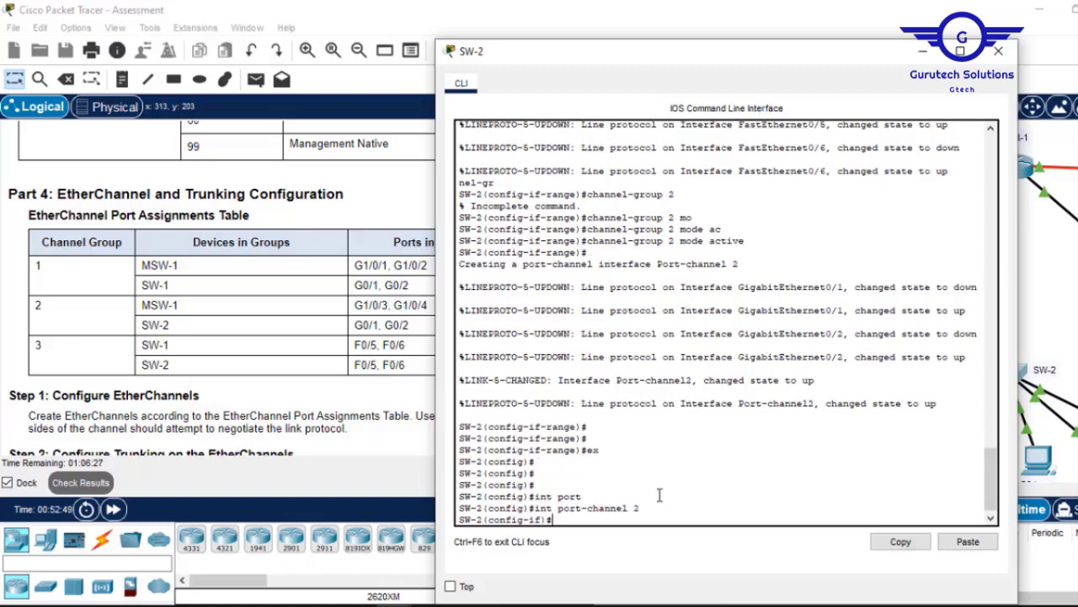
type("switc")
key("Tab")
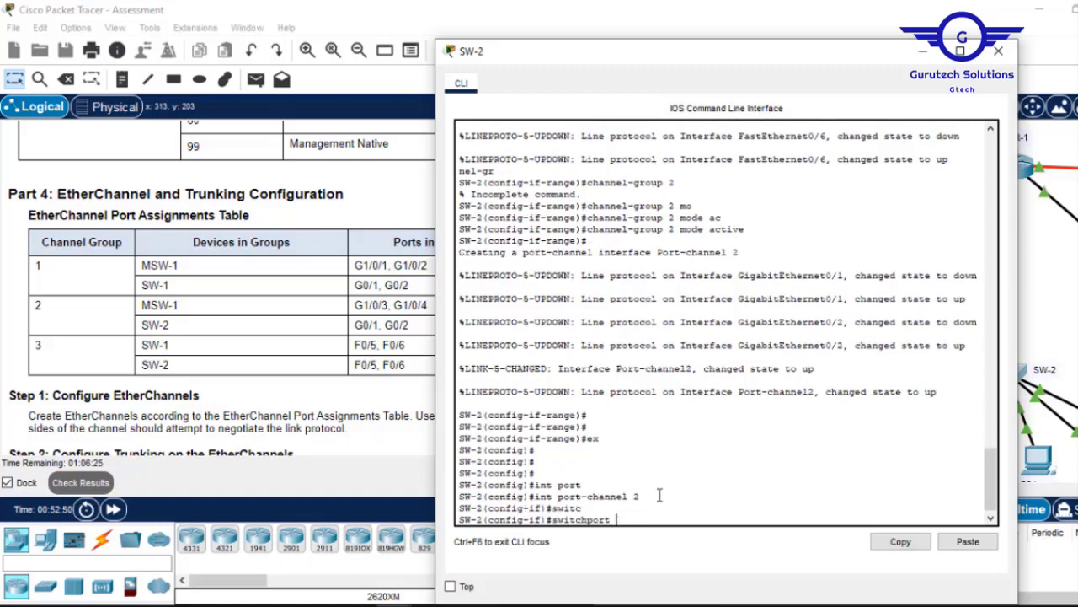
type("m")
key("Tab")
type("tr")
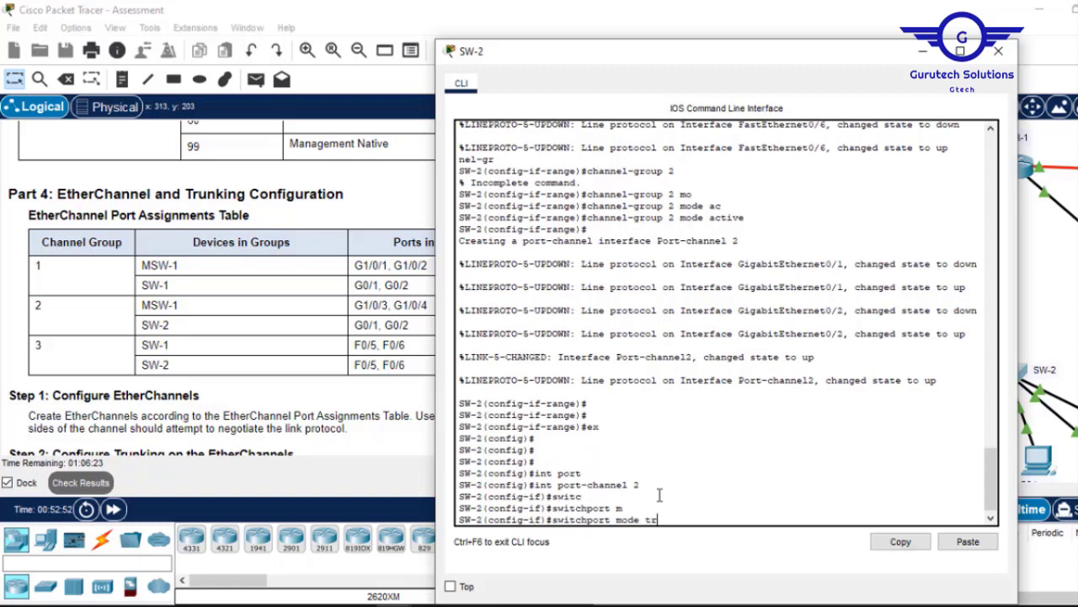
key("Tab")
key("Return")
key("Return")
key("Return")
key("Return")
type("e")
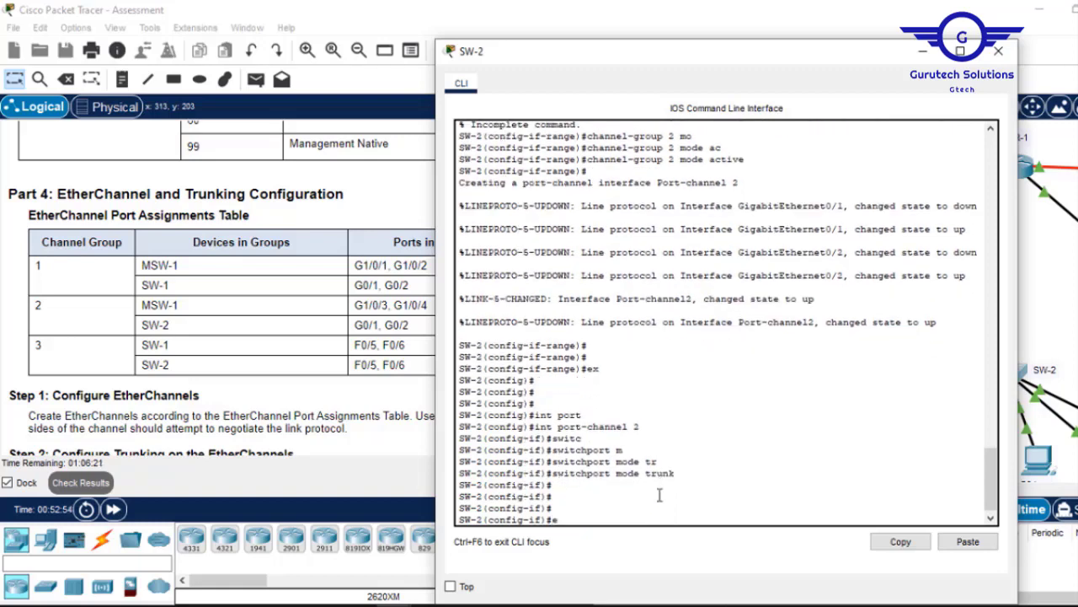
type("x")
key("Return")
key("Return")
key("Return")
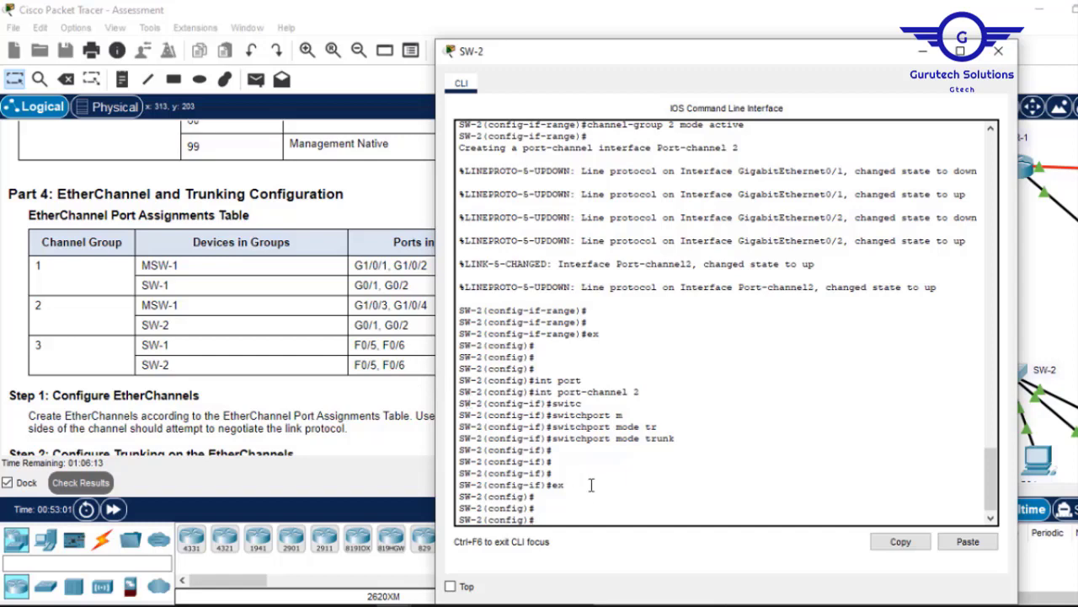
Add SW-2's Fa0/5-6 to channel-group 3 in LACP active mode.
key("Up")
key("Up")
key("Up")
key("Up")
key("Up")
key("Up")
key("Up")
key("BackSpace")
key("BackSpace")
key("BackSpace")
key("BackSpace")
type("f")
key("Return")
type("channe")
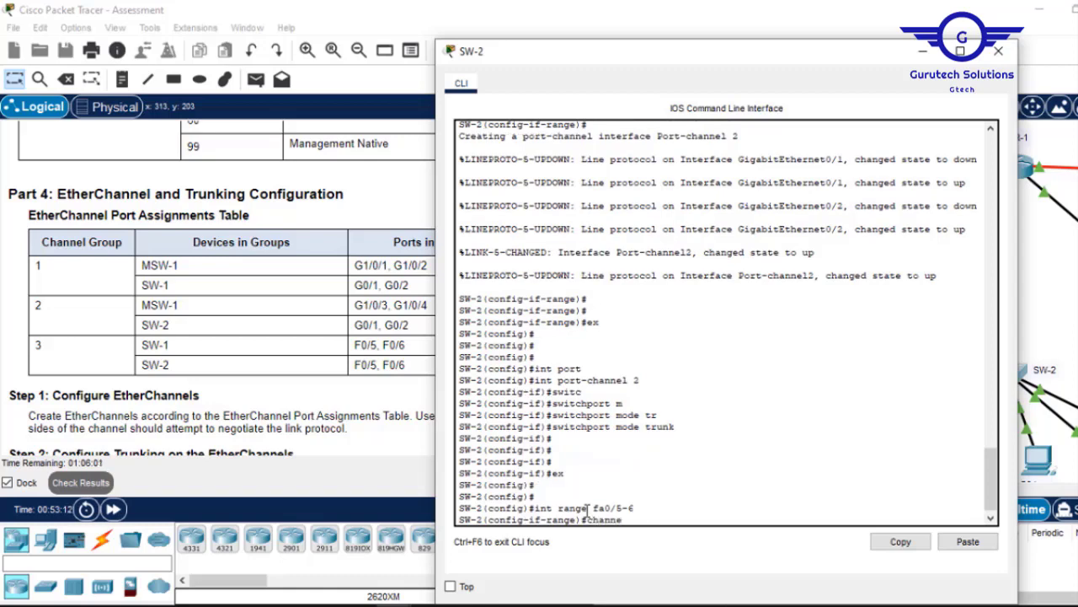
type("l-g")
key("Tab")
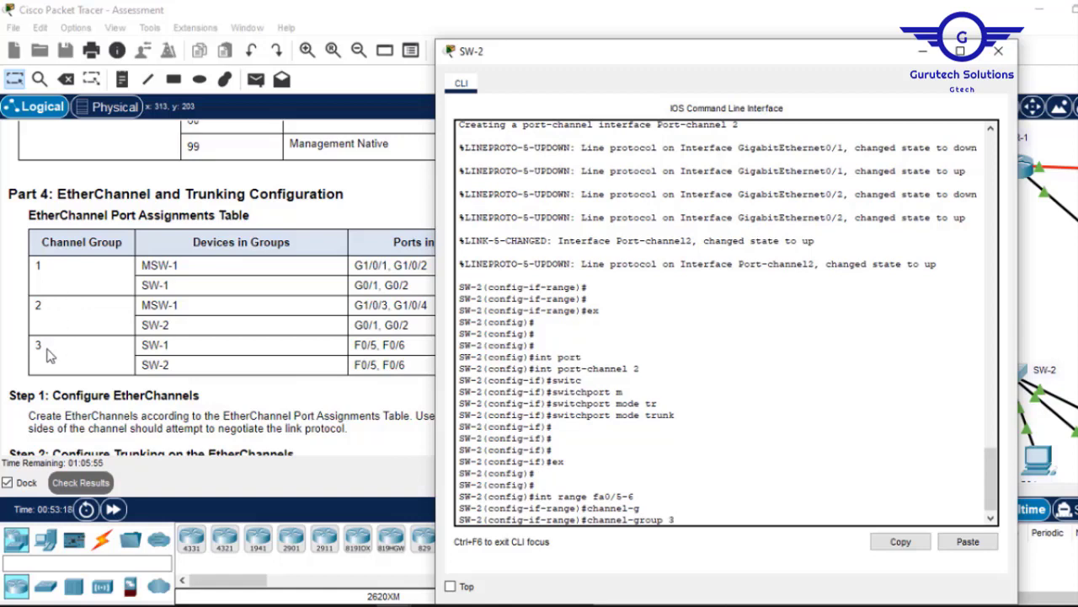
type("3 m")
key("Tab")
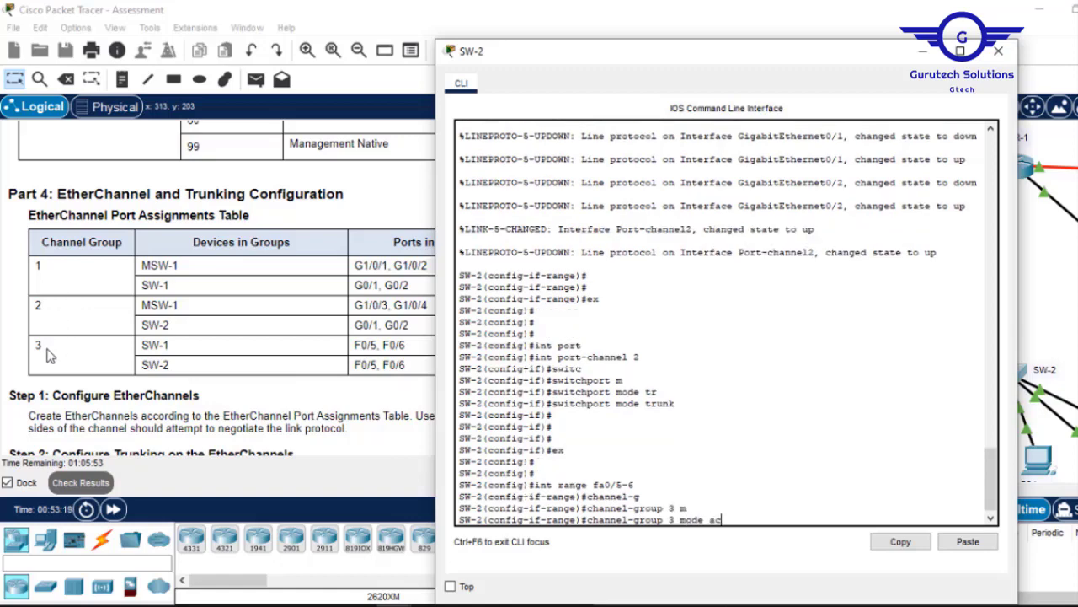
type("ac")
key("Tab")
key("Return")
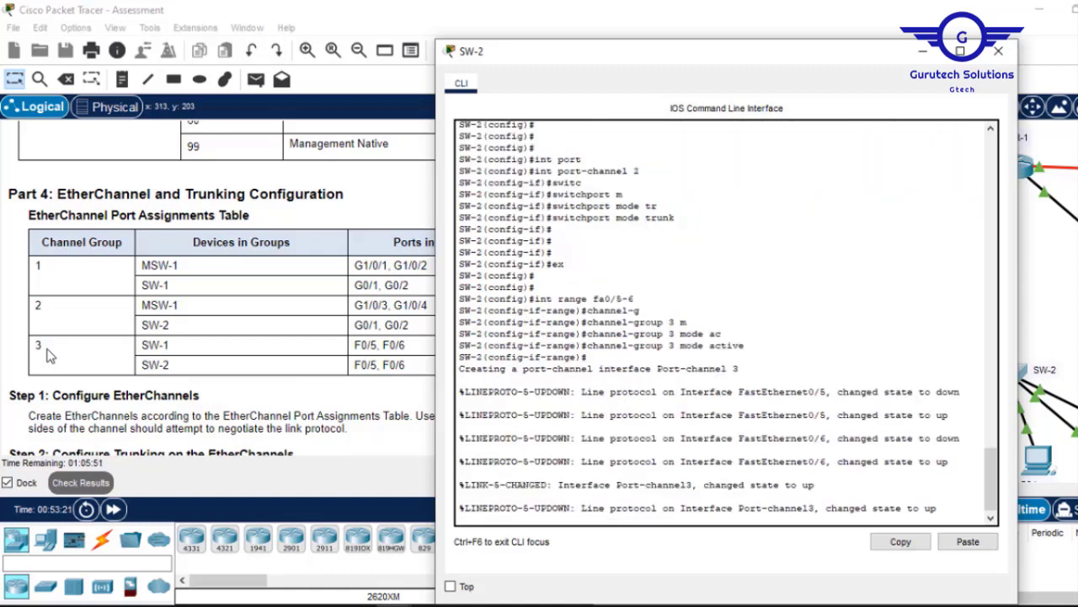
key("Return")
key("Return")
key("Return")
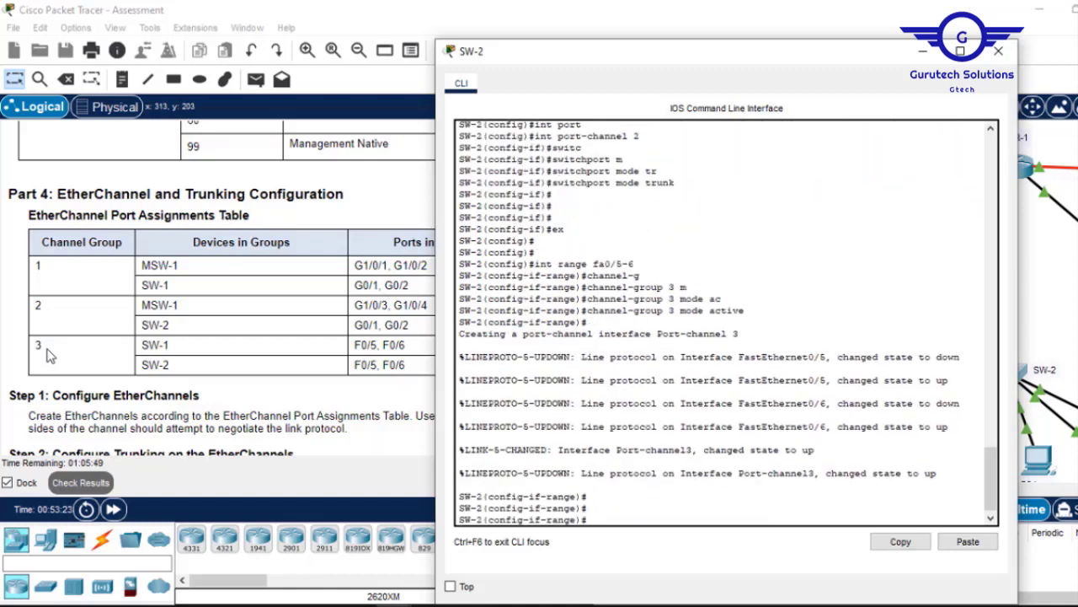
type("ex")
key("Return")
key("Return")
key("Return")
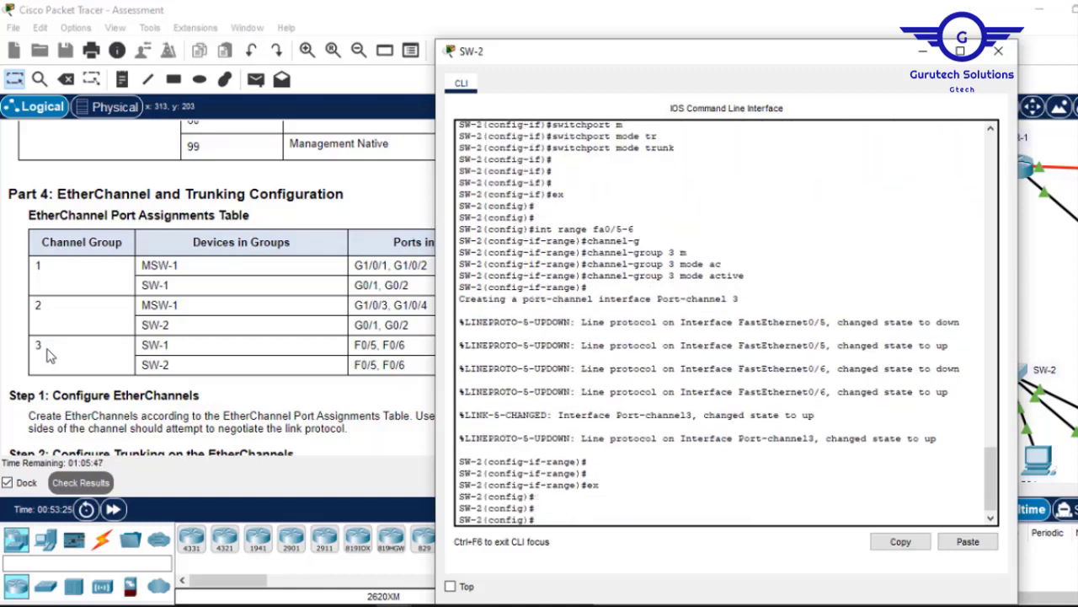
Set Port-channel 3 to switchport mode trunk and return to global configuration.
type("int port-")
key("Tab")
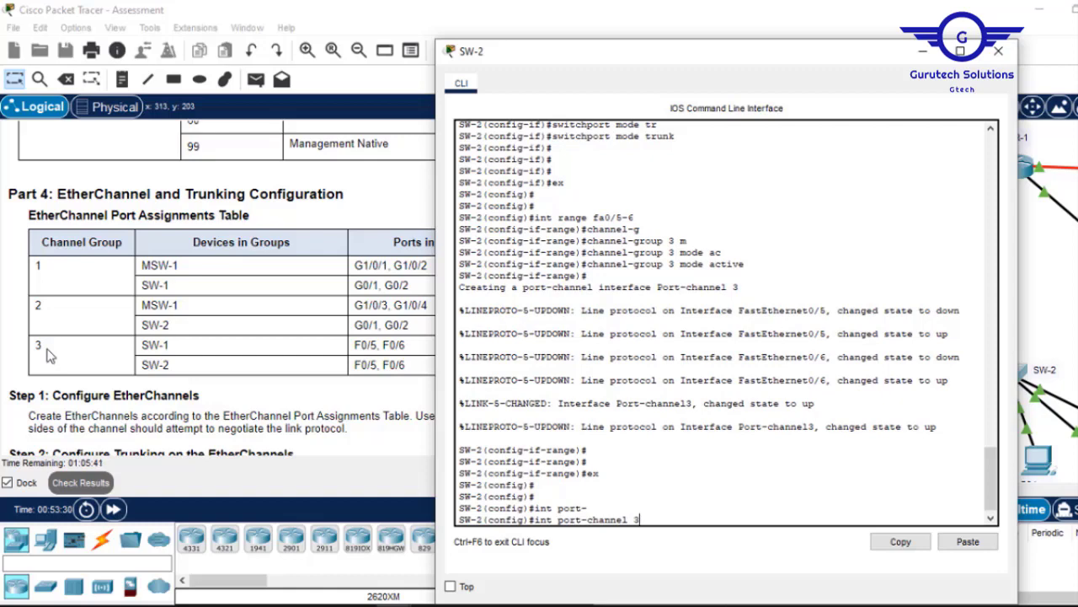
key("Return")
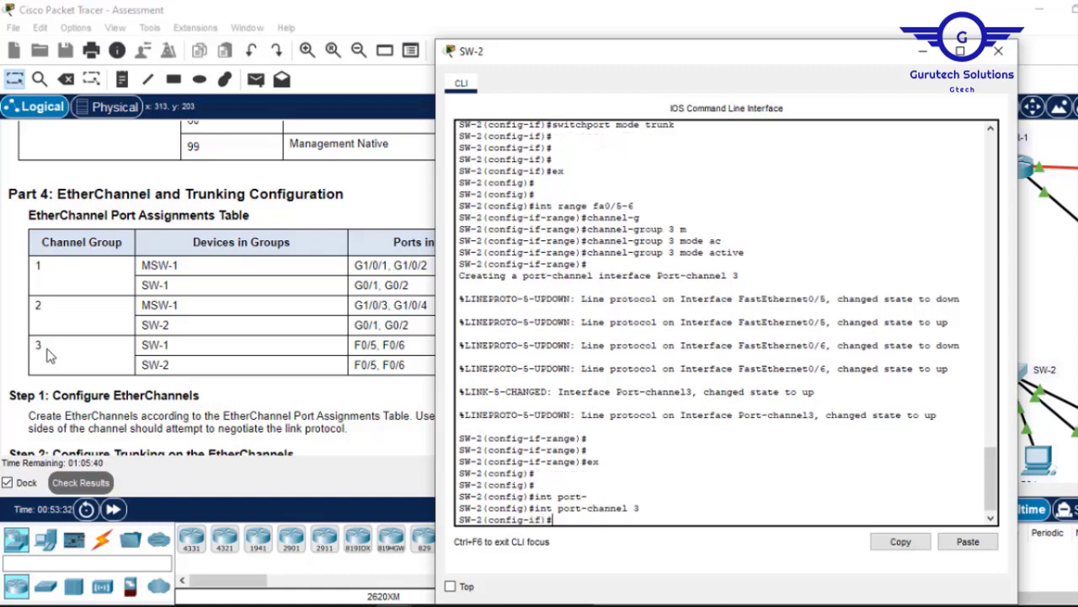
type("switc")
key("Tab")
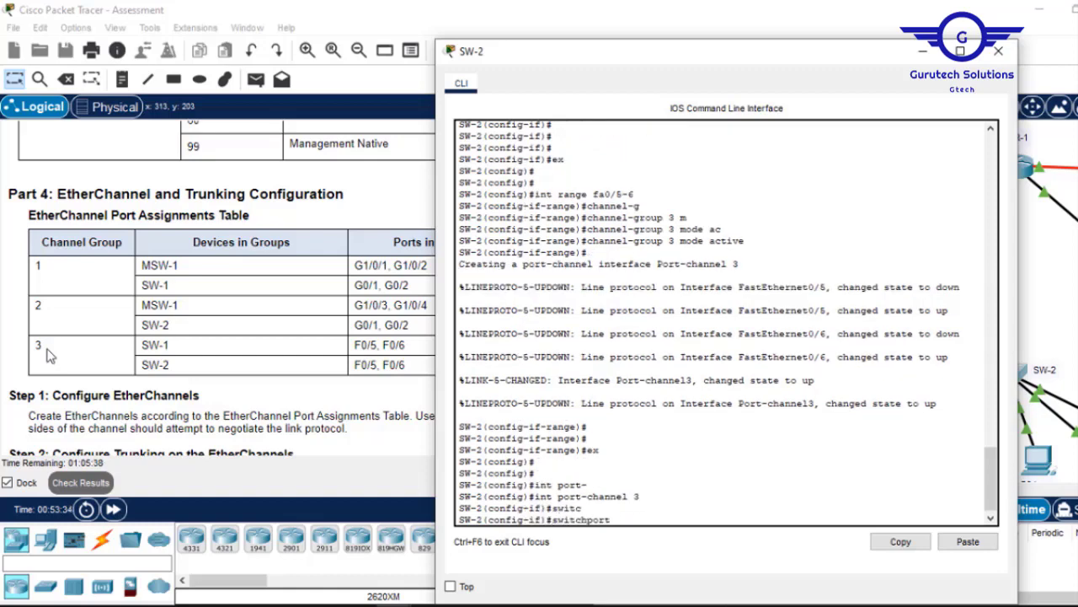
type("mo")
key("Tab")
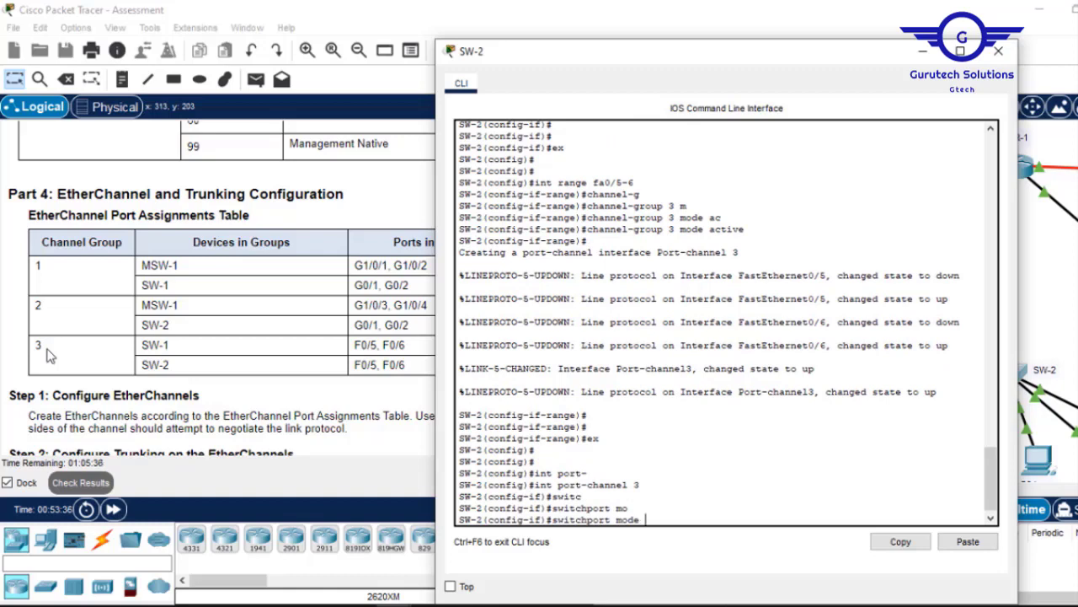
type("tr")
key("Tab")
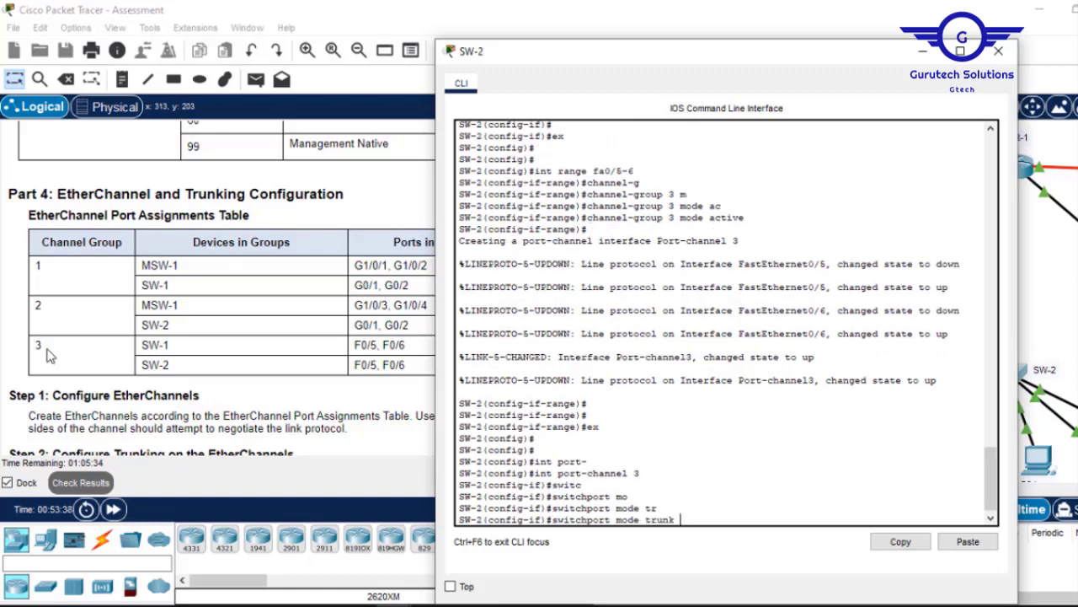
key("Return")
type("ex")
key("Return")
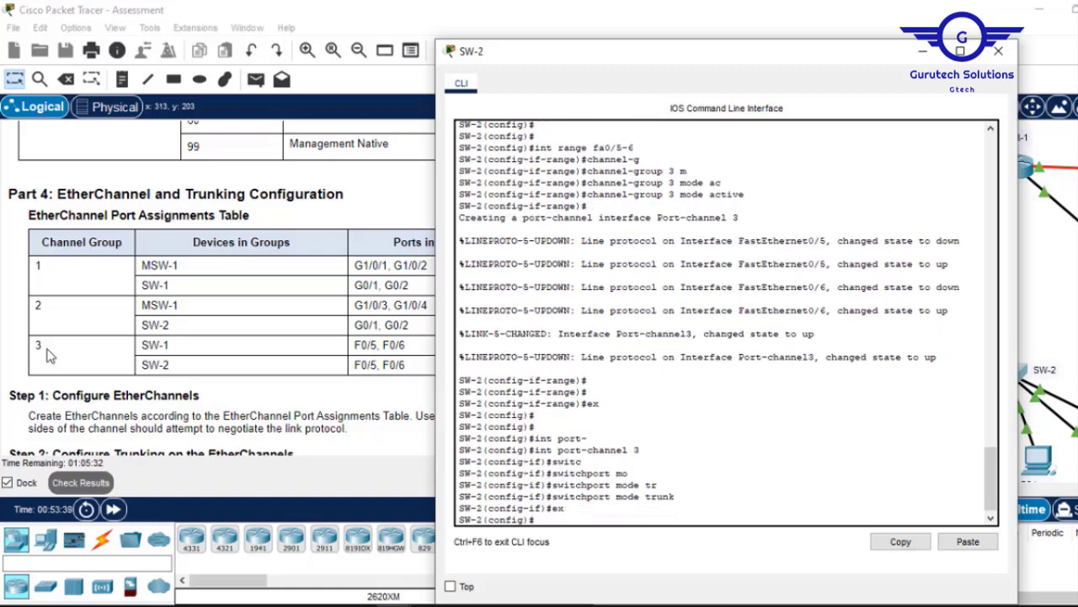
Save SW-2's configuration with 'do wr' and type 'do sh etherchannel'.
type("do wr")
key("Return")
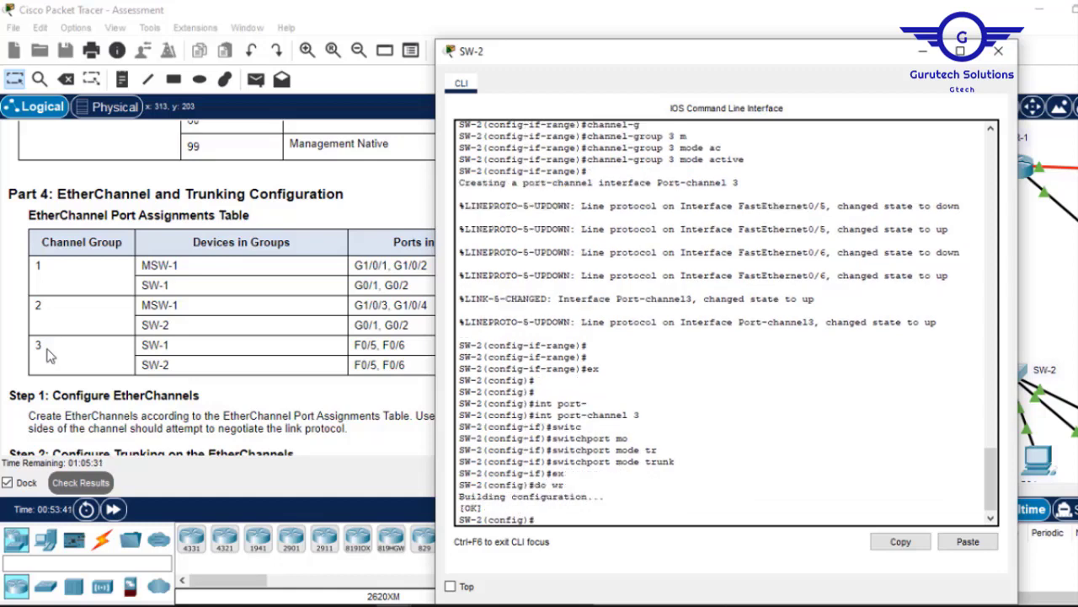
key("Return")
key("Return")
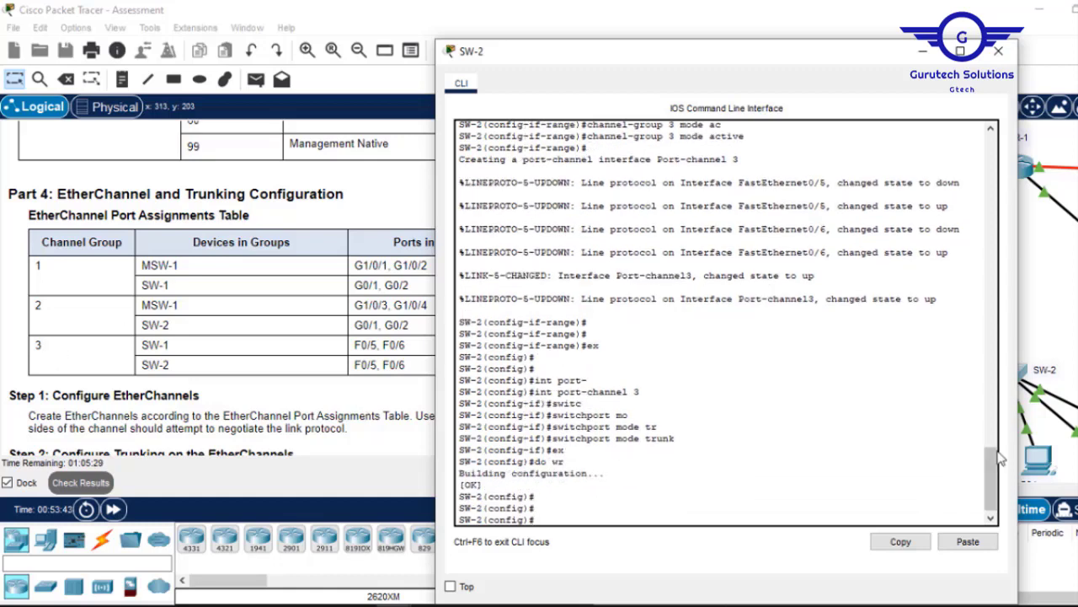
mouse_move(999, 458)
left_mouse_down()
mouse_move(988, 422)
mouse_move(995, 476)
left_mouse_up()
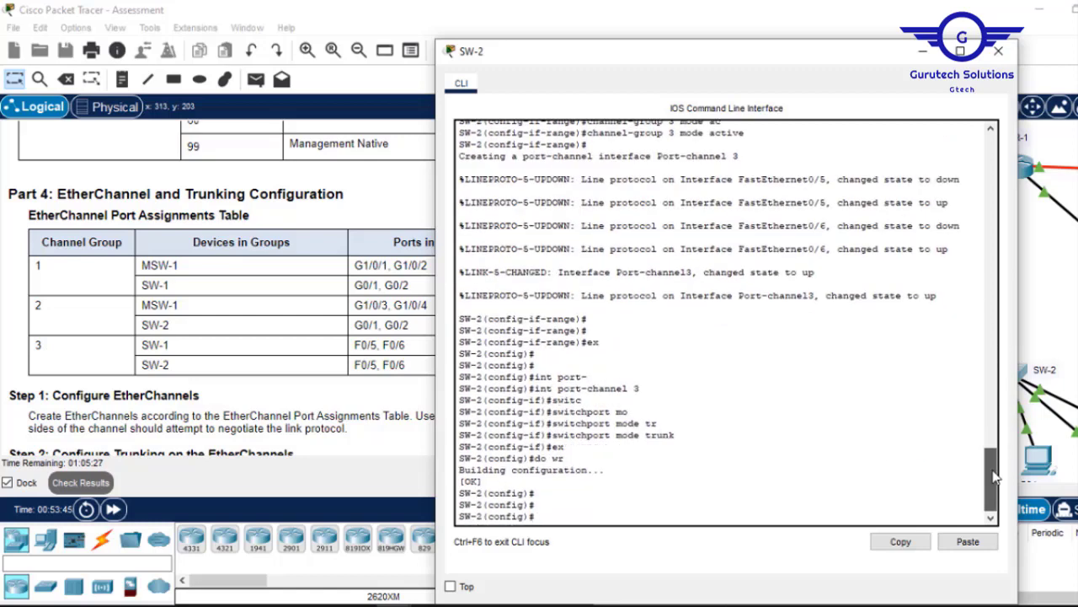
type("do sh ethercha")
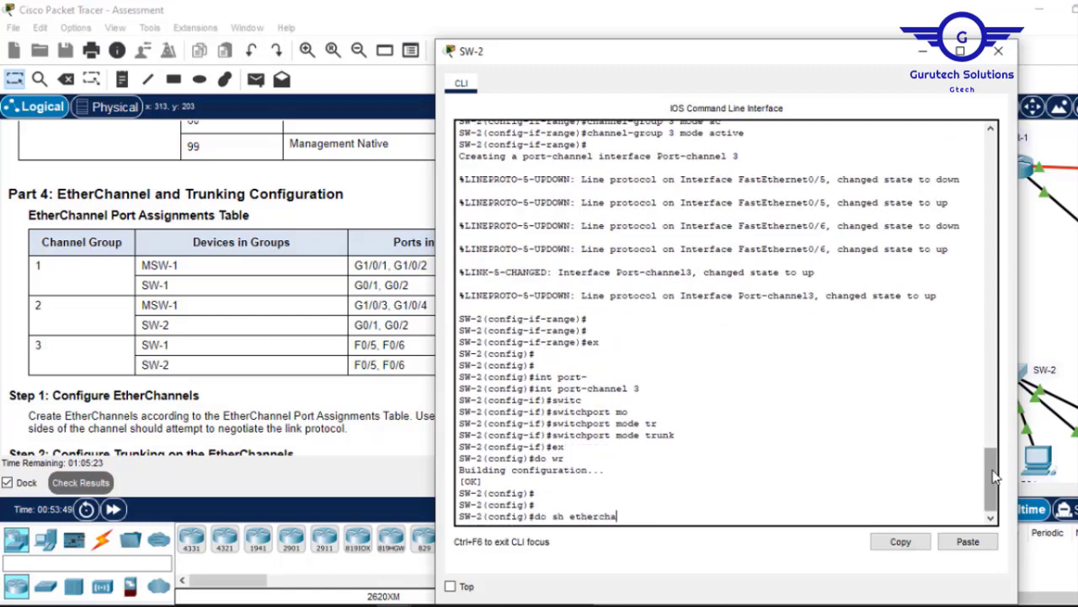
type("nnel")
Show SW-2's etherchannel summary, highlight LACP for groups 2 and 3, then close the console.
key("Return")
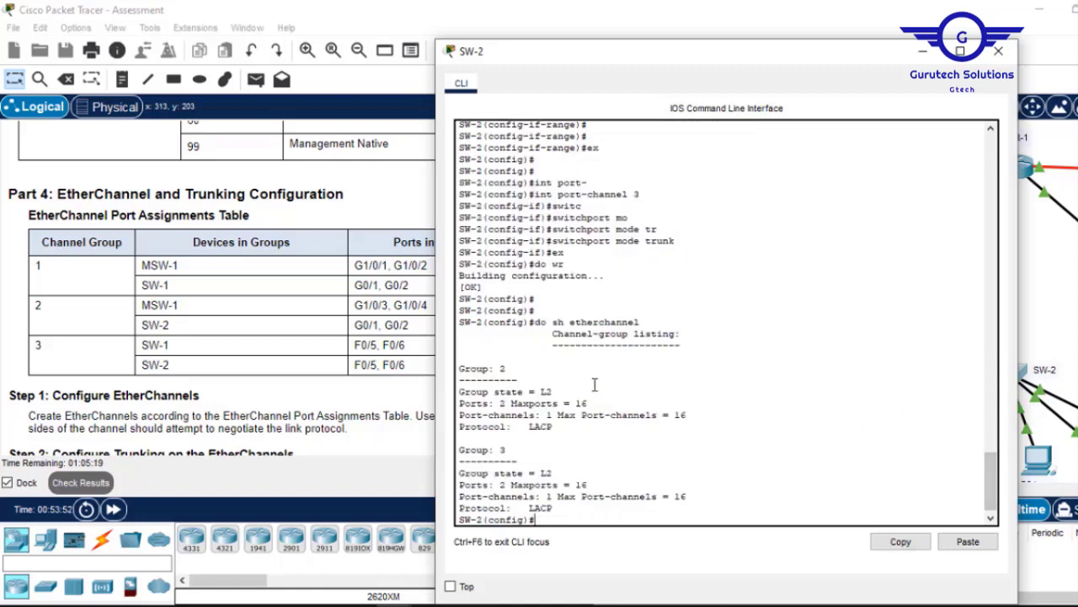
left_click_drag(508, 370, 495, 371)
left_click(553, 476)
left_click_drag(553, 476, 509, 450)
left_click(509, 450)
double_click(542, 426)
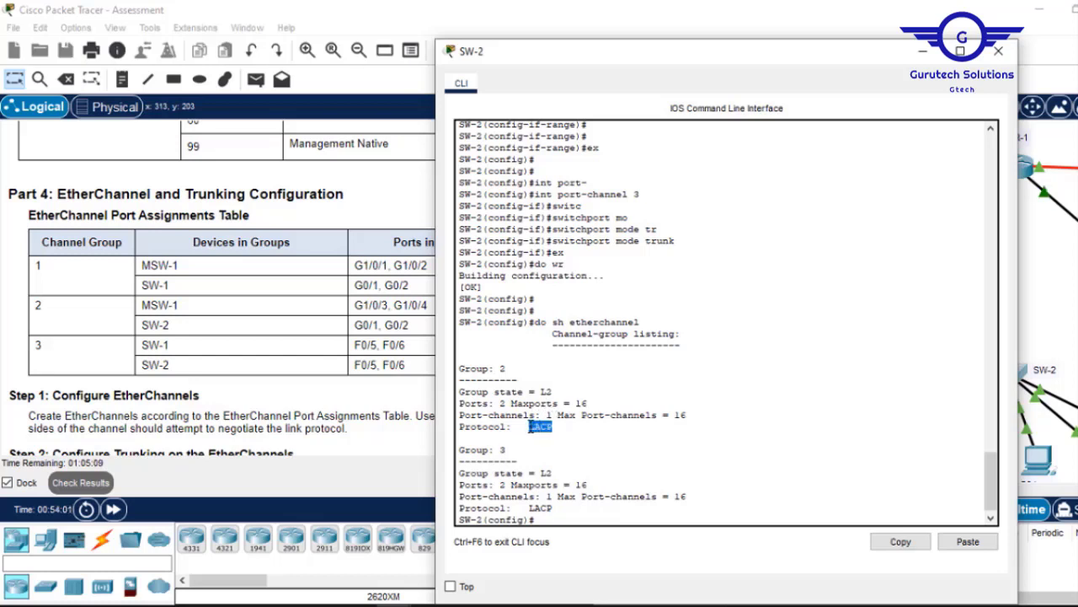
left_click(556, 510)
left_click_drag(556, 510, 496, 487)
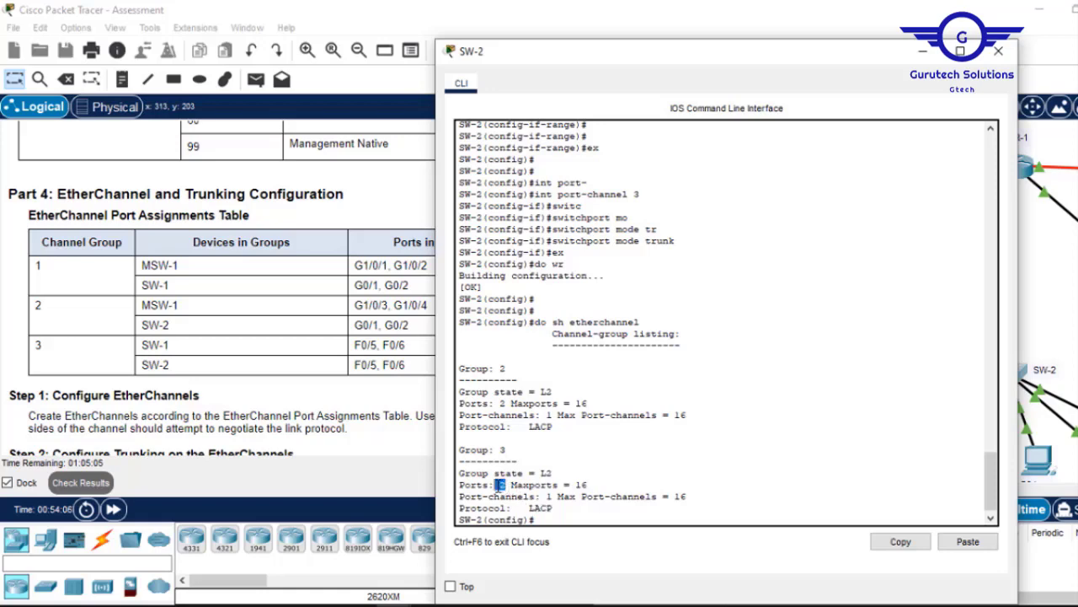
left_click(999, 52)
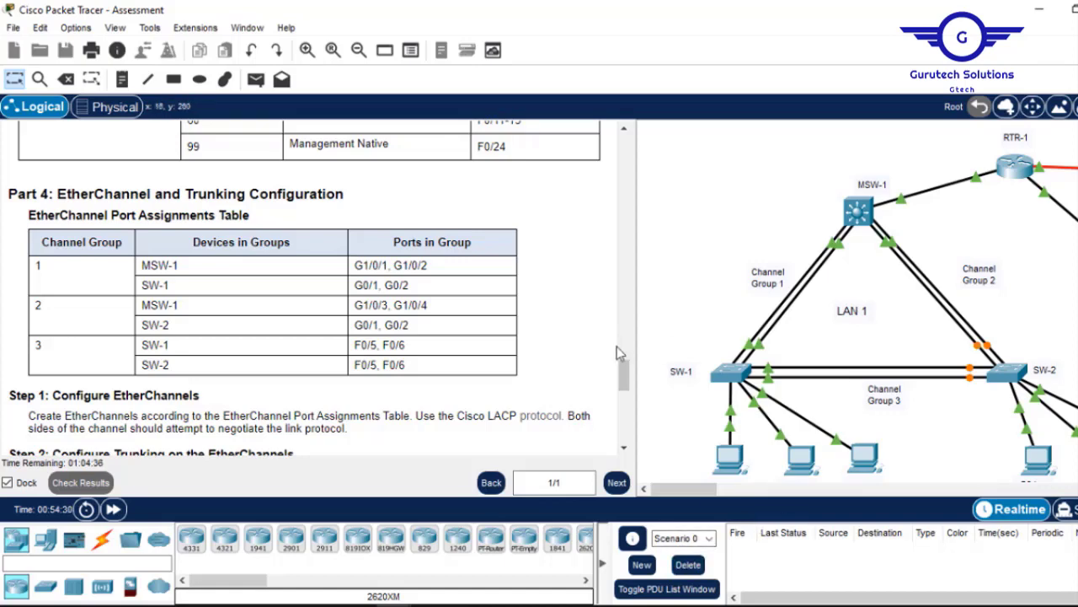
Scroll the assessment instructions down to show Step 2 trunking and Step 3 static trunk uplink.
left_click_drag(624, 379, 624, 381)
scroll(624, 388, "down", 3)
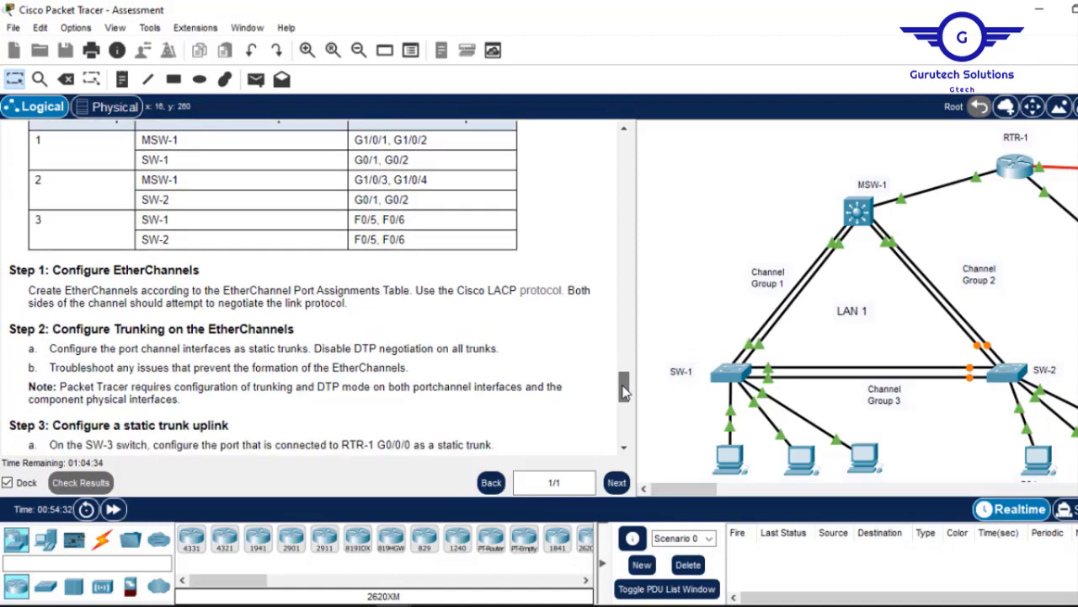
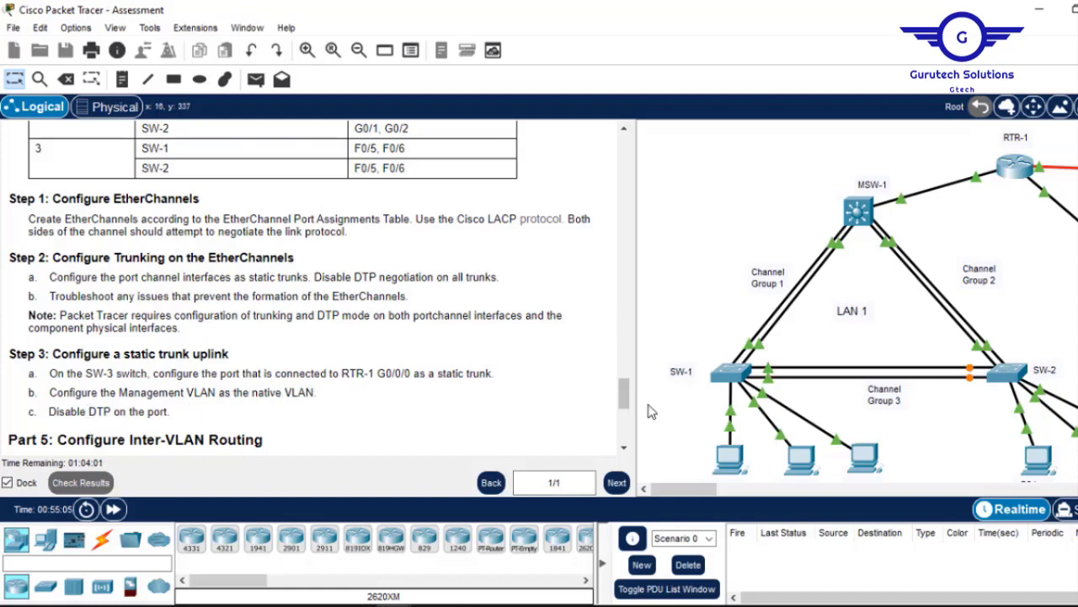
Review Part 4 Step 2 trunking instructions, highlighting 'trunk', then open MSW-1's console.
left_click_drag(626, 402, 626, 405)
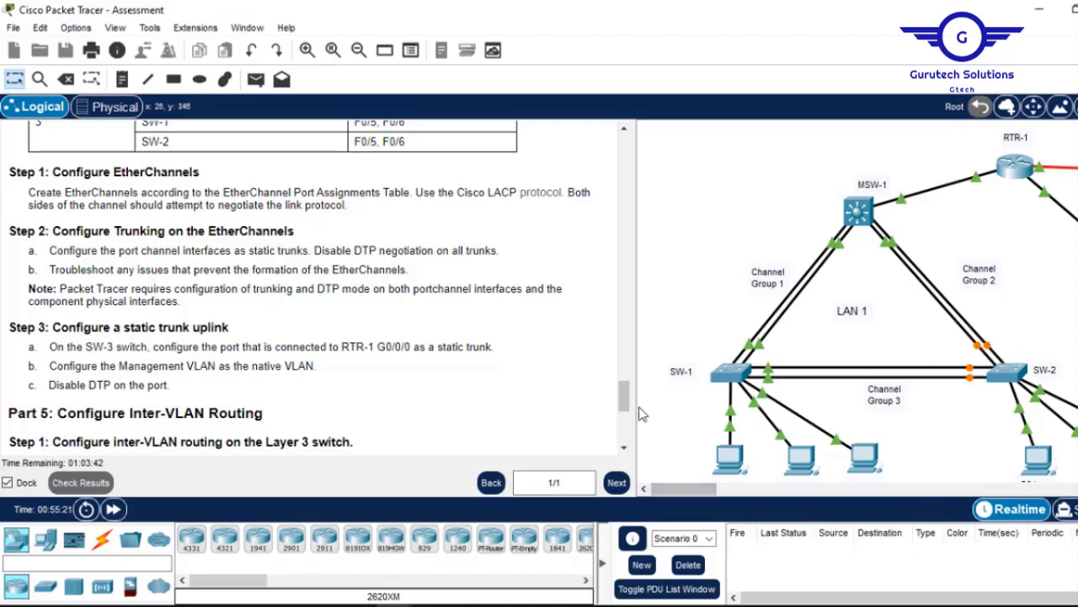
left_click_drag(623, 405, 625, 412)
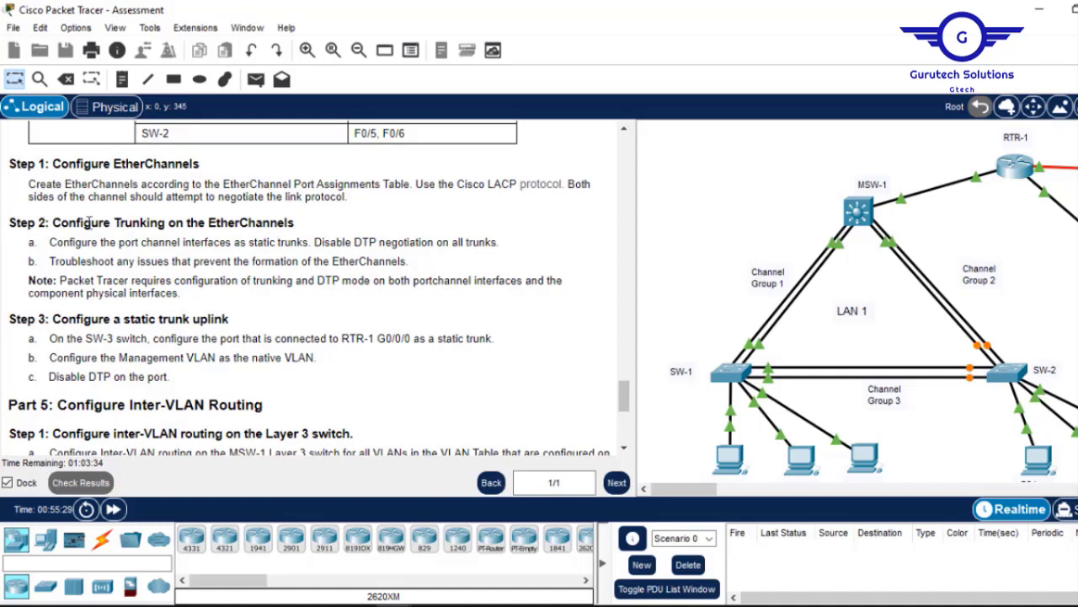
left_click_drag(44, 222, 169, 242)
left_click(169, 242)
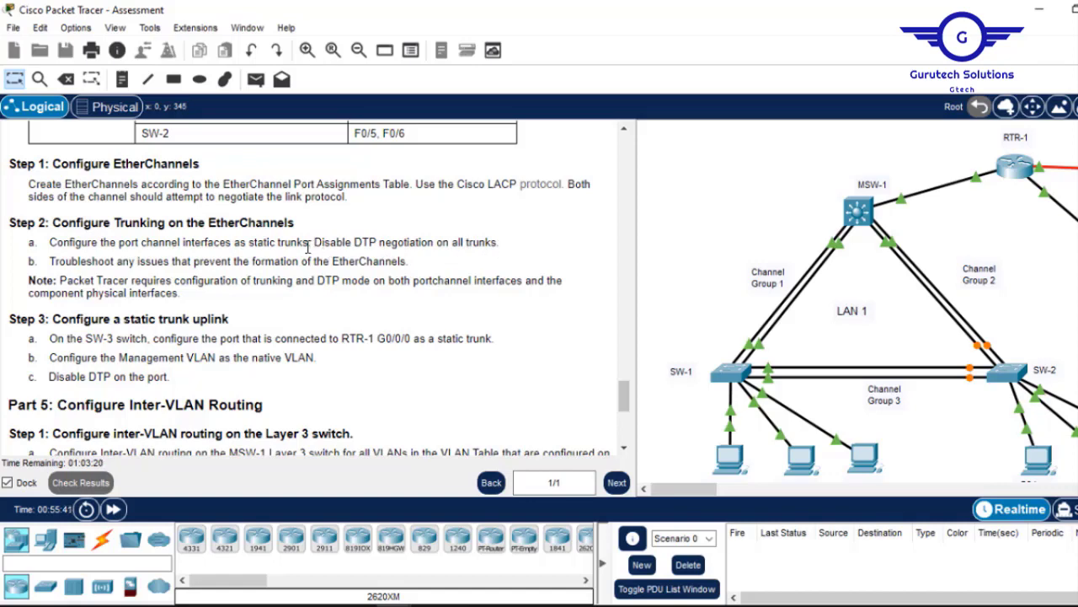
left_click_drag(308, 245, 275, 244)
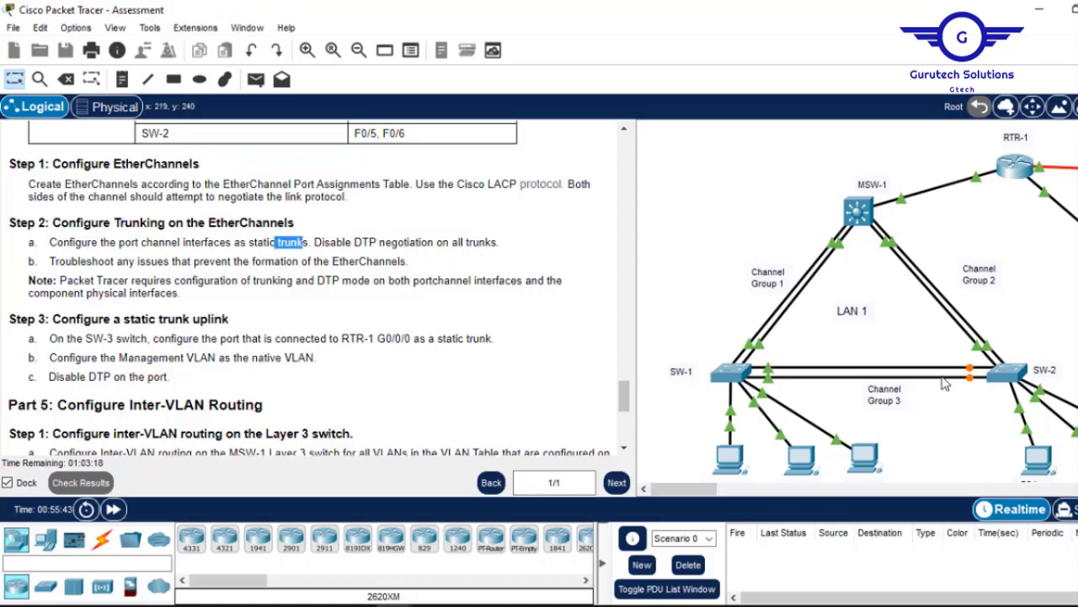
left_click(875, 217)
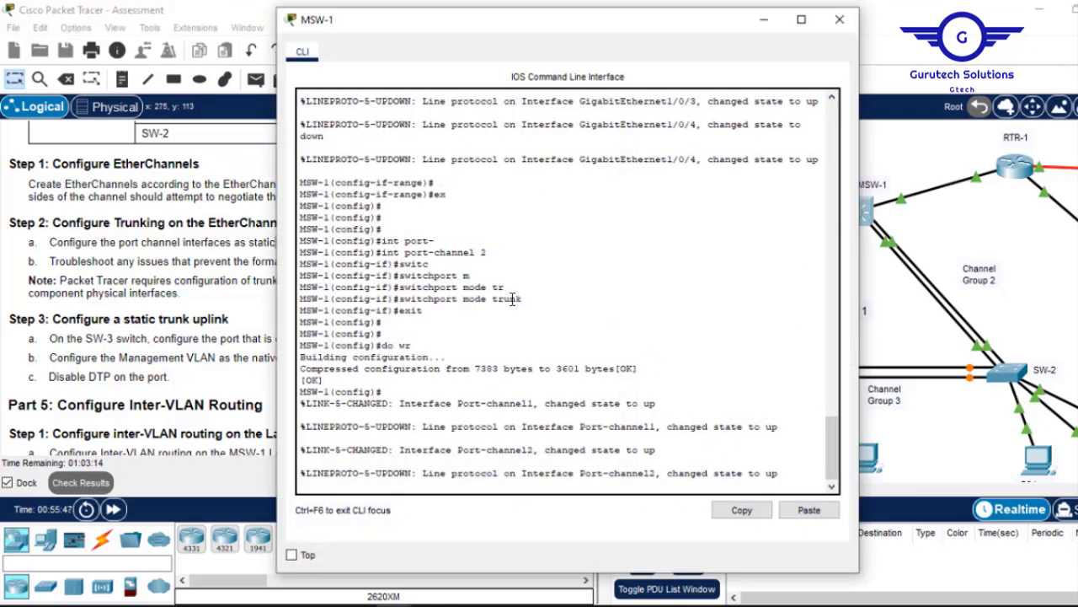
Check 'trunk' and 'DTP' in the step 2a instruction, then reopen MSW-1's console.
left_click_drag(527, 299, 487, 300)
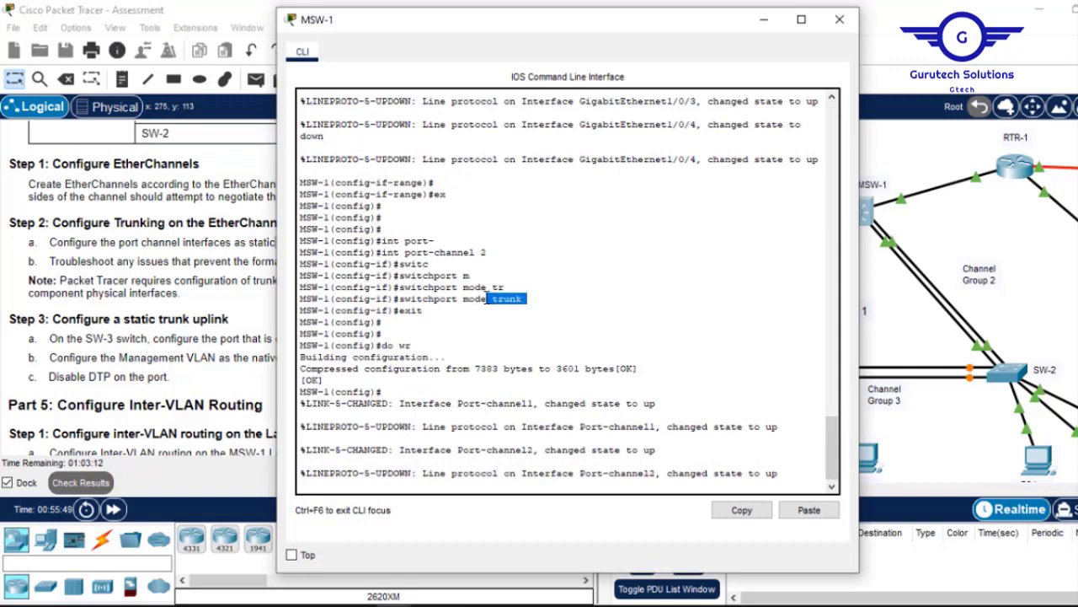
left_click(840, 18)
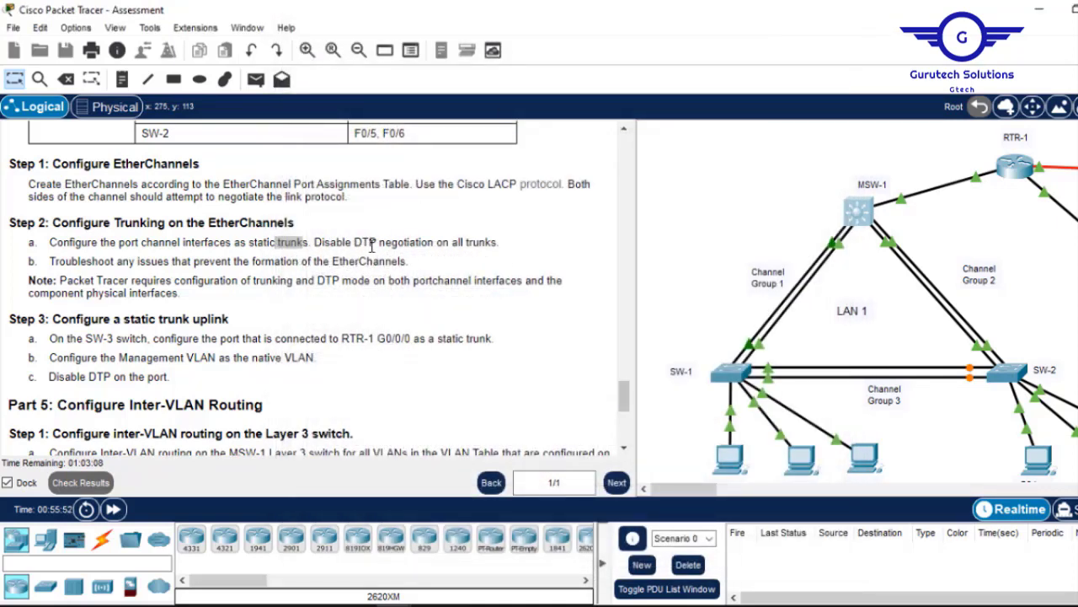
left_click_drag(355, 241, 385, 242)
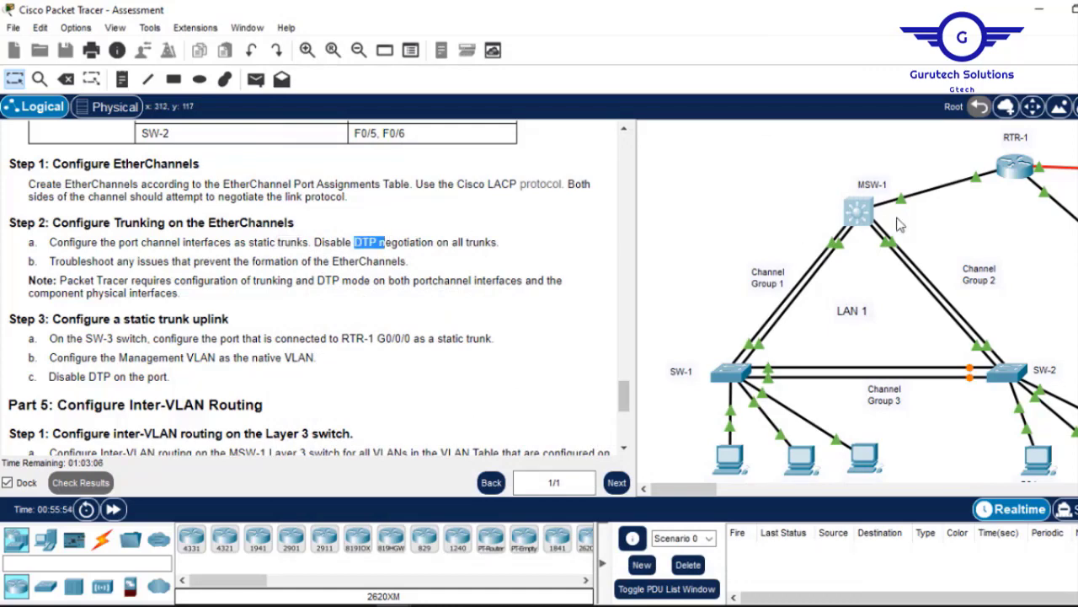
left_click(865, 218)
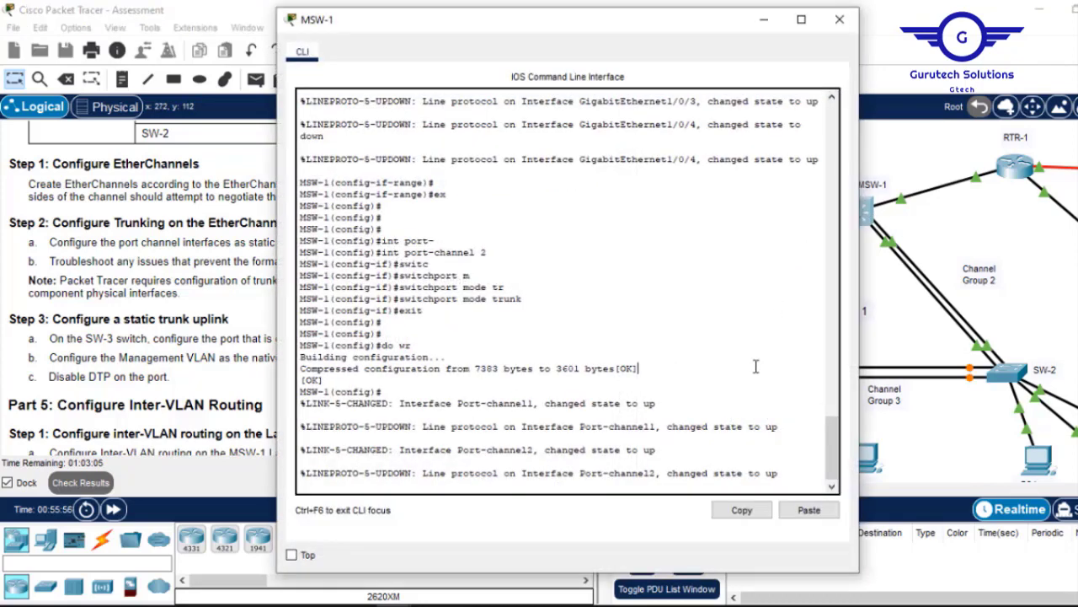
Run 'switchport nonegotiate' on MSW-1, correcting the mistyped 'nonegotiation'.
key("Return")
key("Return")
key("Return")
key("Return")
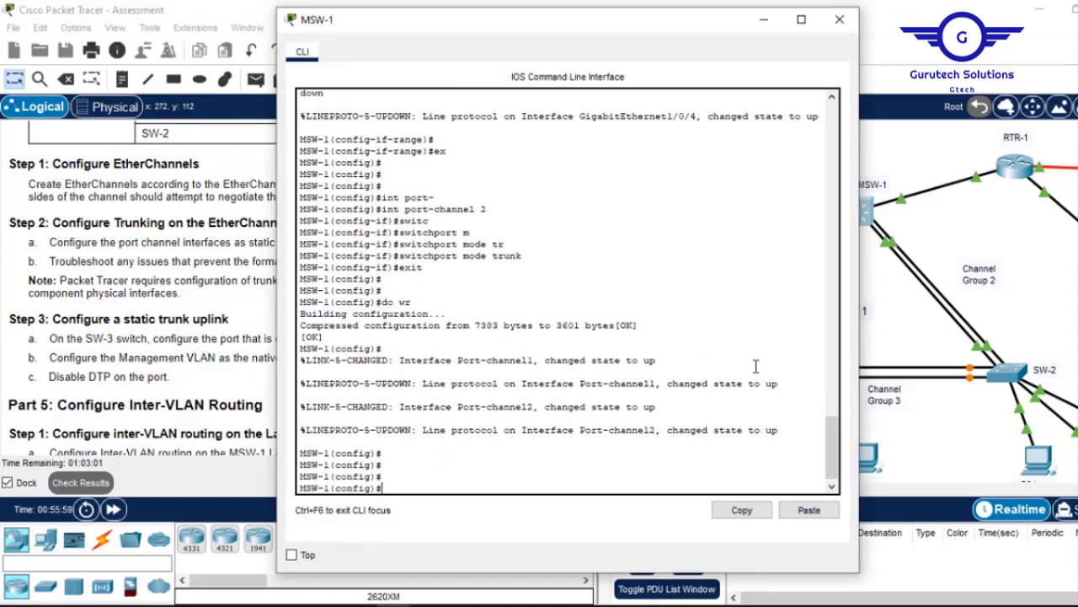
key("Tab")
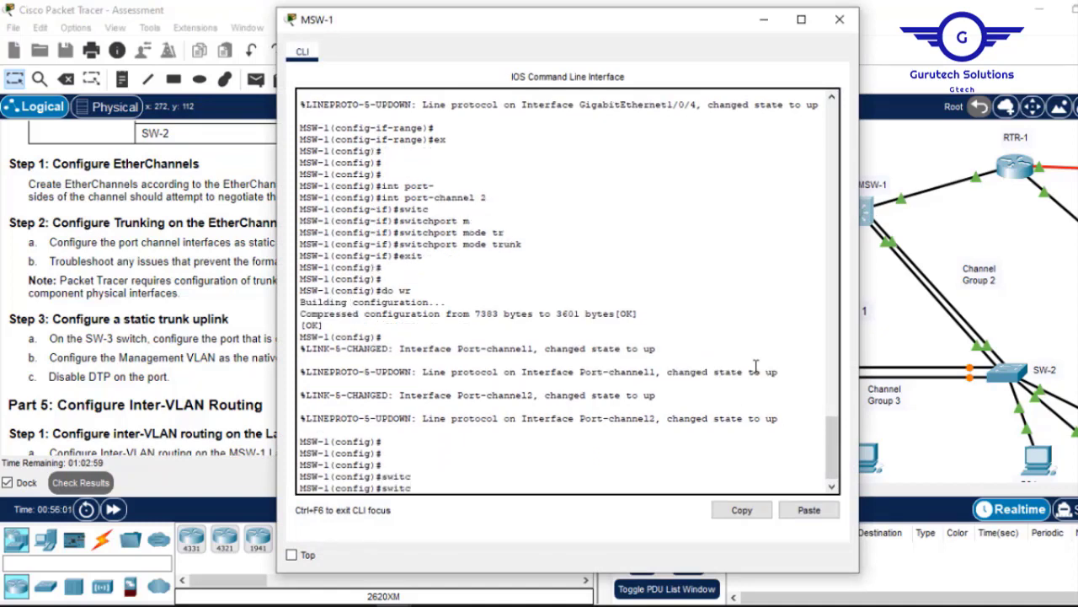
key("BackSpace")
key("BackSpace")
type("tchpo")
type("rt nonegot")
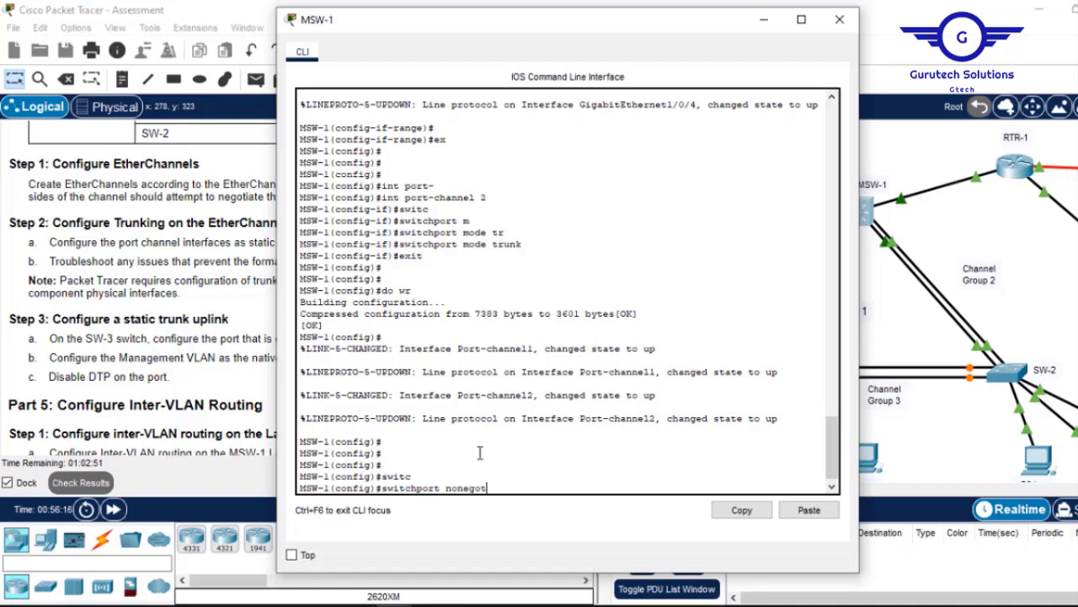
type("iation")
key("Return")
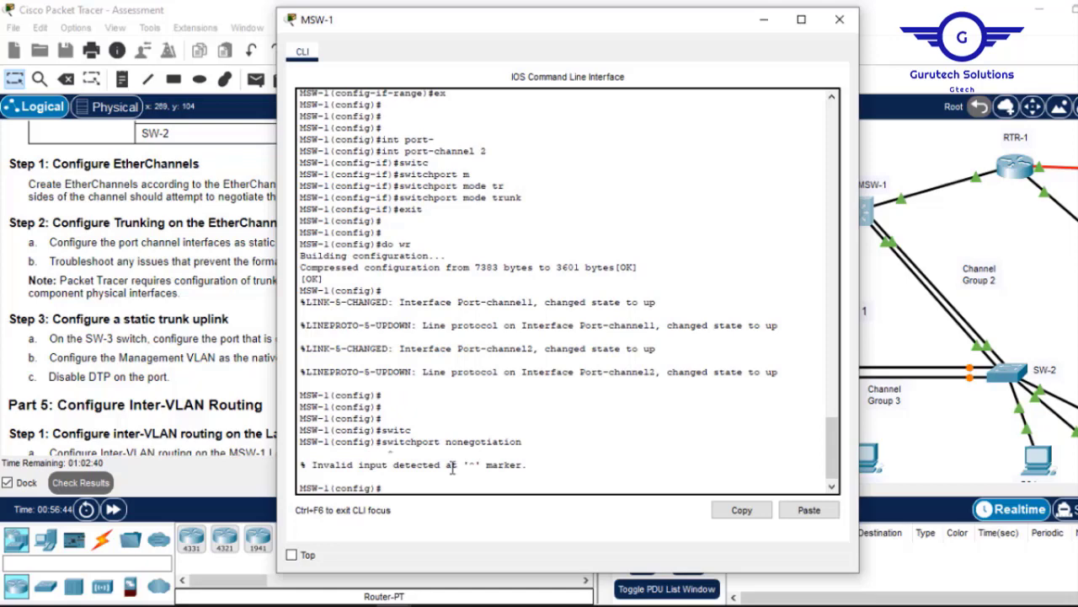
key("Up")
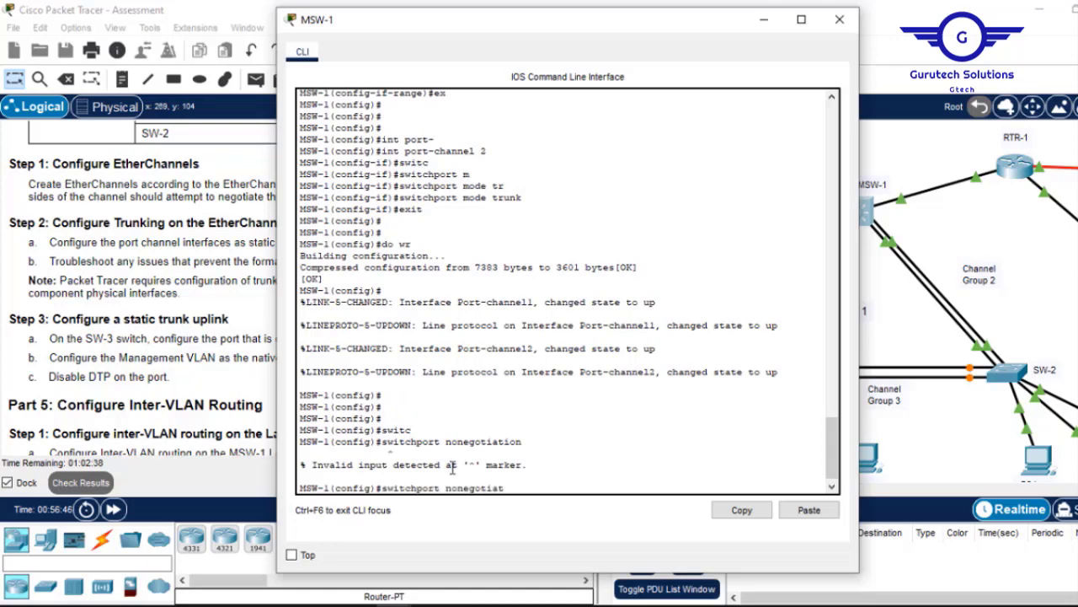
type("e")
key("Return")
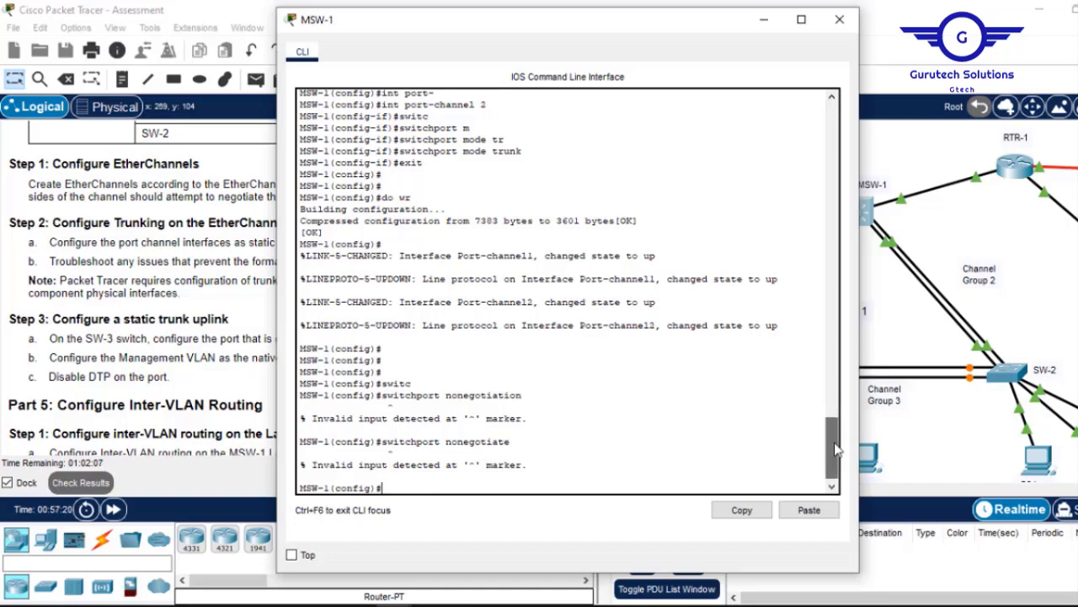
Disable DTP on MSW-1's Port-channel 1 with 'switchport nonegotiate'.
left_click_drag(834, 442, 832, 497)
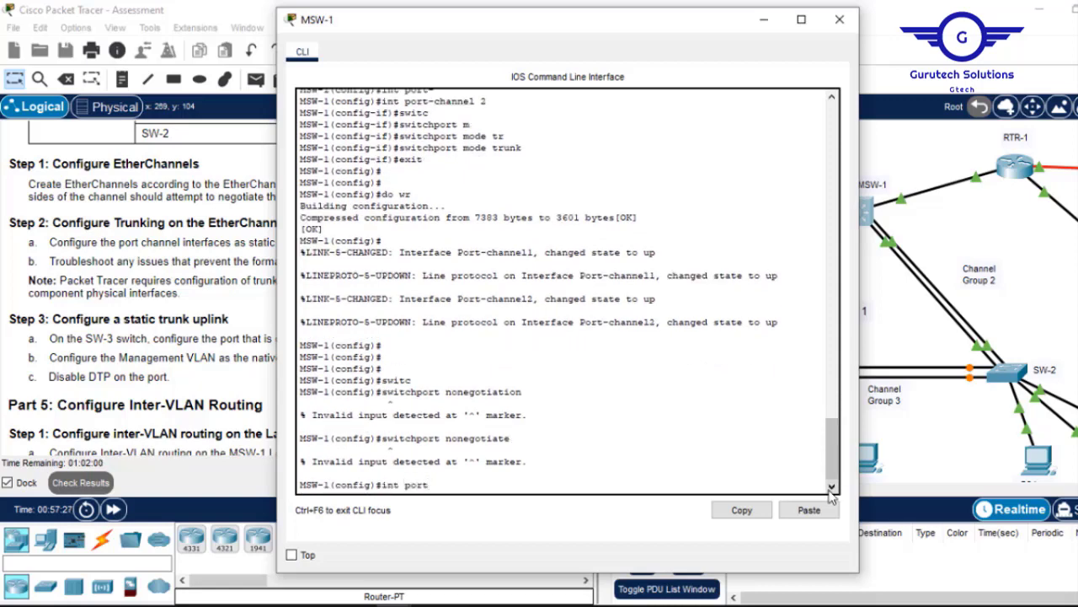
key("Tab")
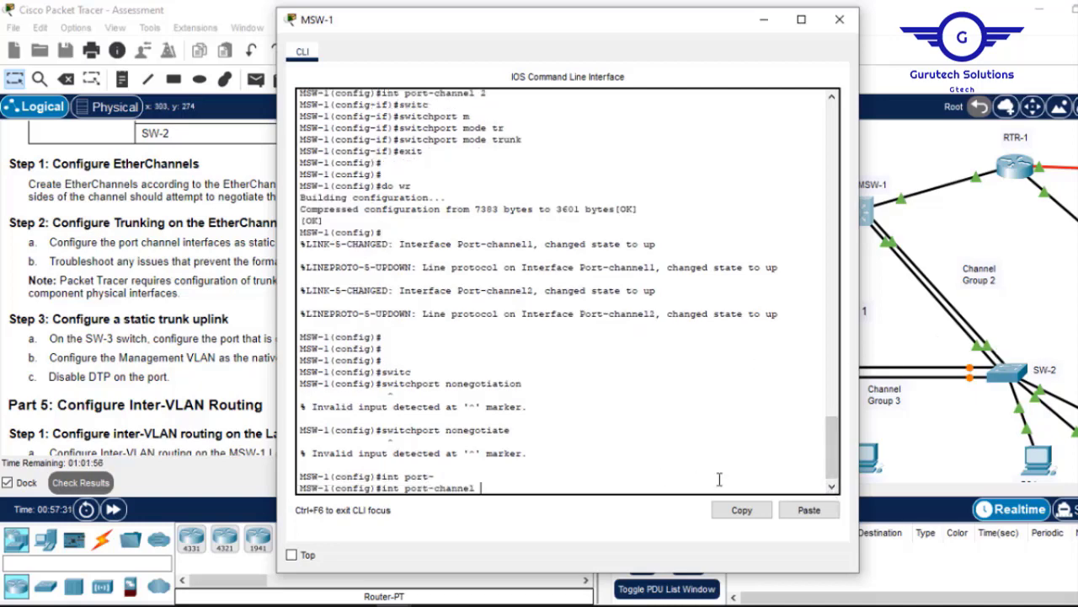
left_click_drag(833, 457, 822, 523)
type("1")
key("Return")
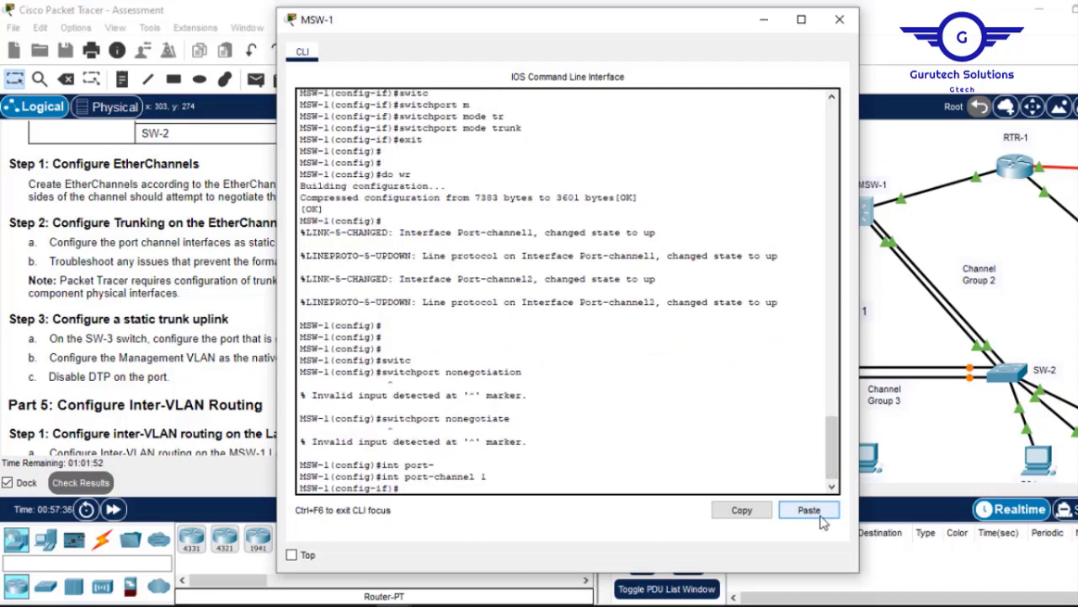
type("swit")
key("Tab")
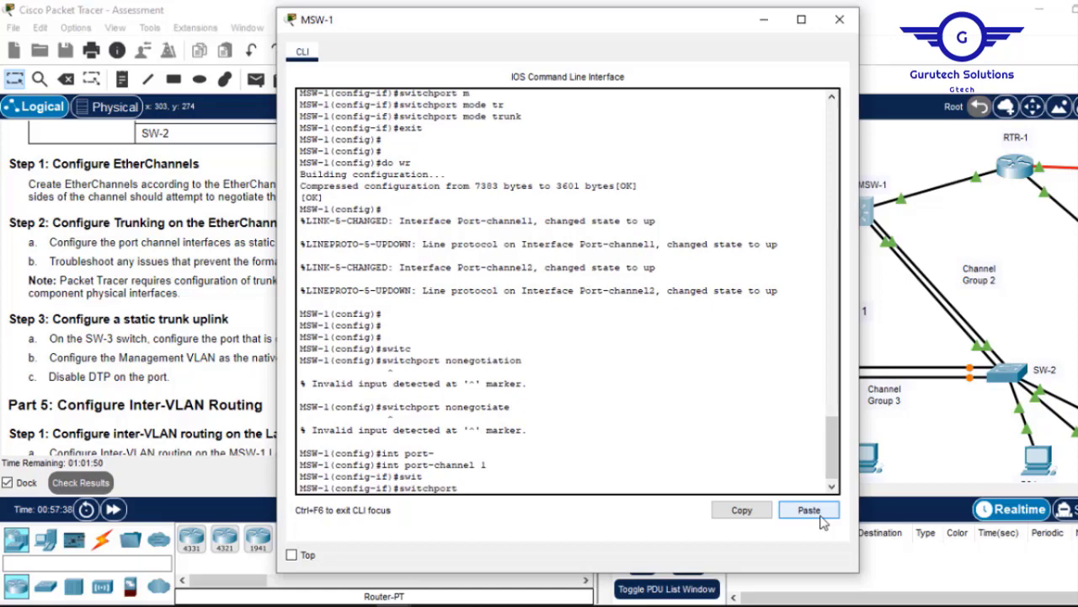
type("n")
key("Tab")
key("Return")
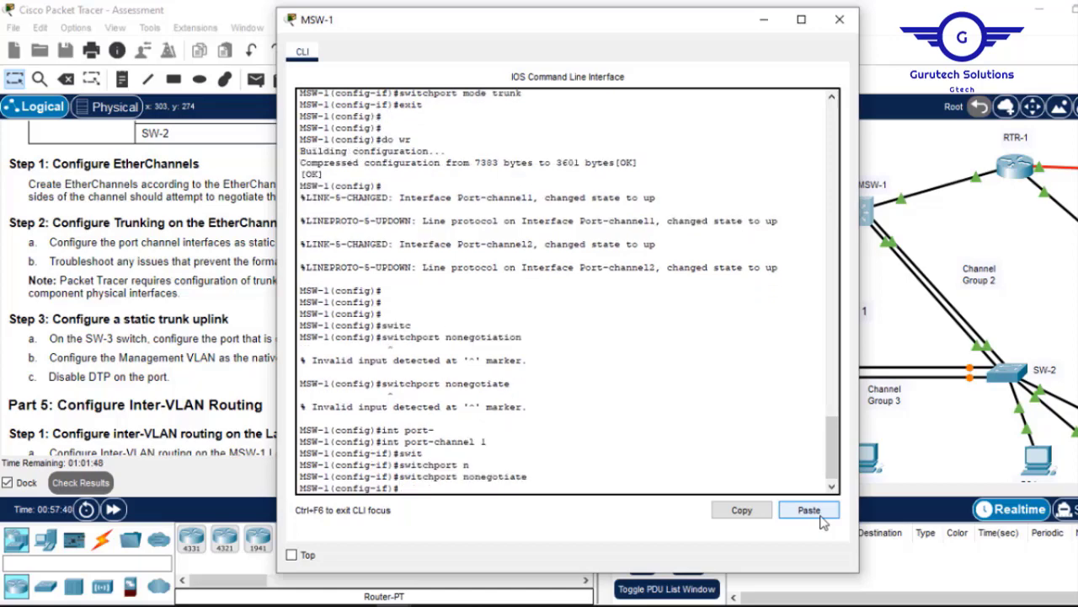
Disable DTP on Port-channel 2, save with 'do wr', and close MSW-1's console.
left_click(821, 517)
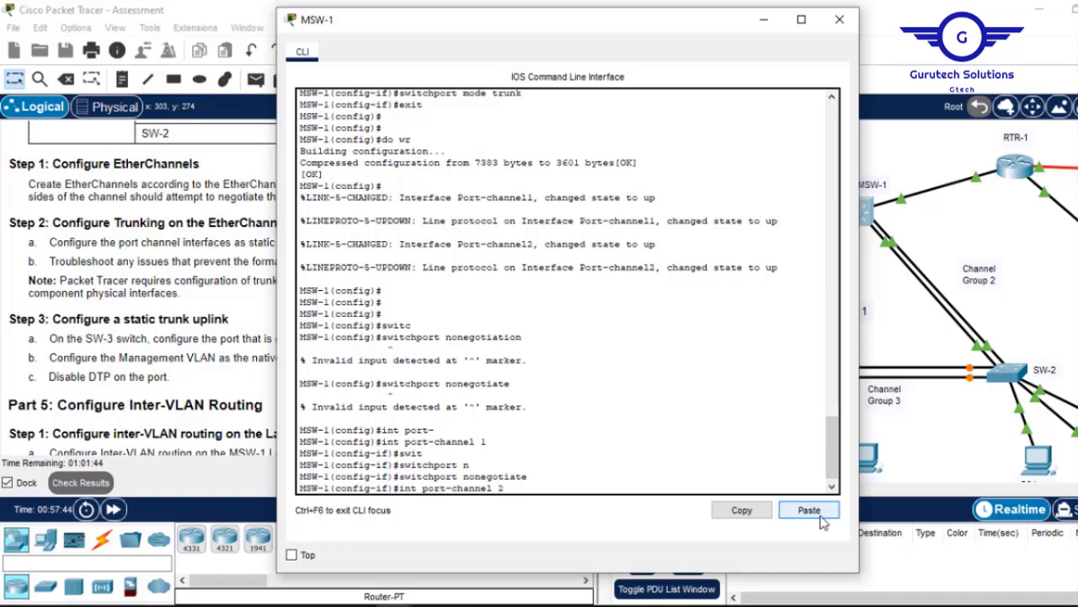
key("Return")
key("Up")
key("Up")
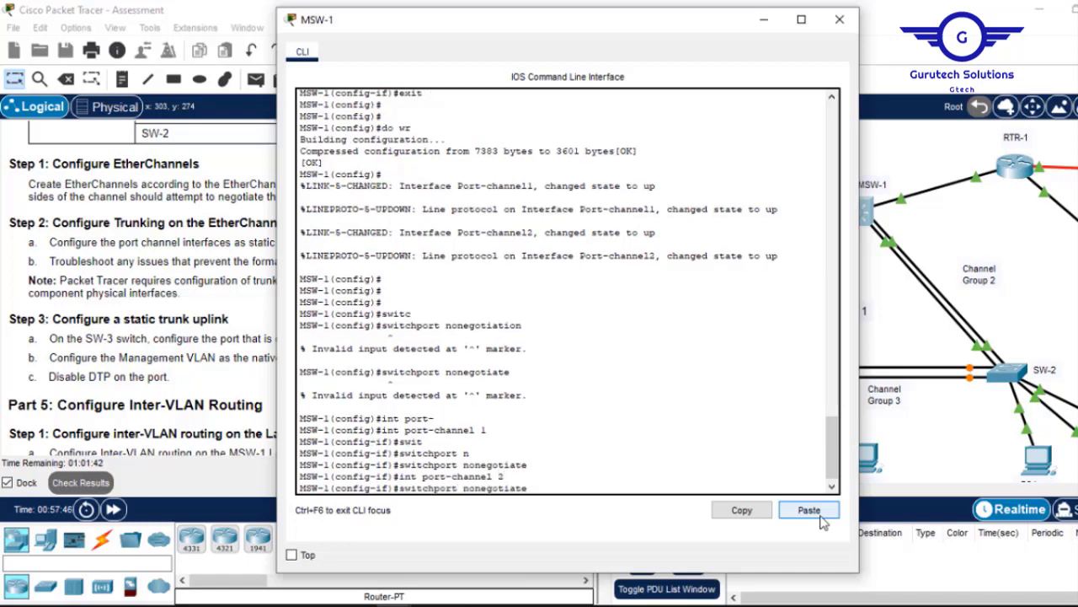
key("Return")
type("e")
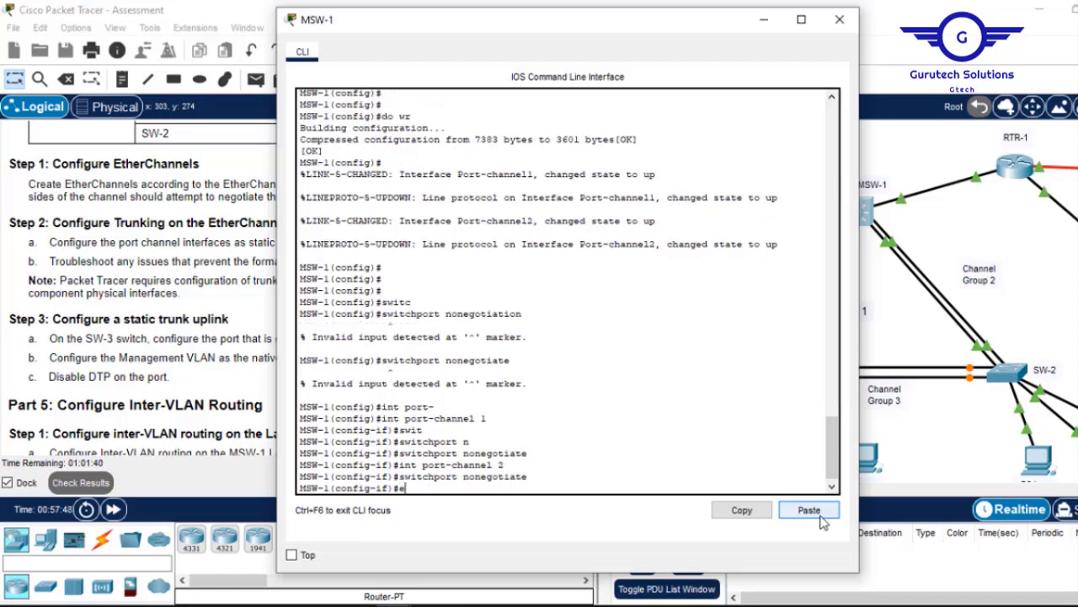
type("x")
key("Return")
key("Return")
key("Return")
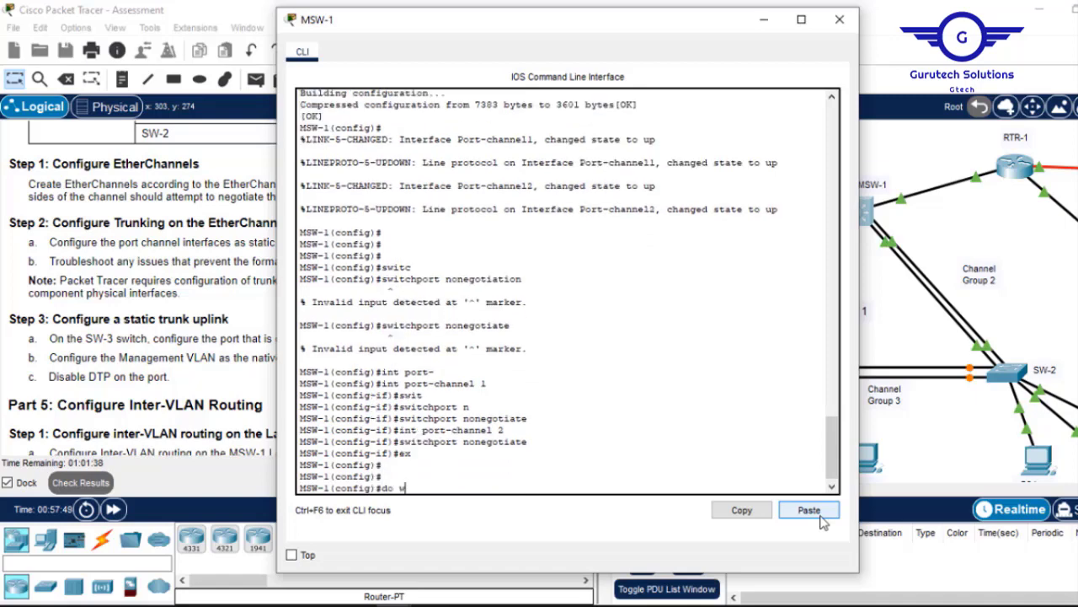
type("do wr")
key("Return")
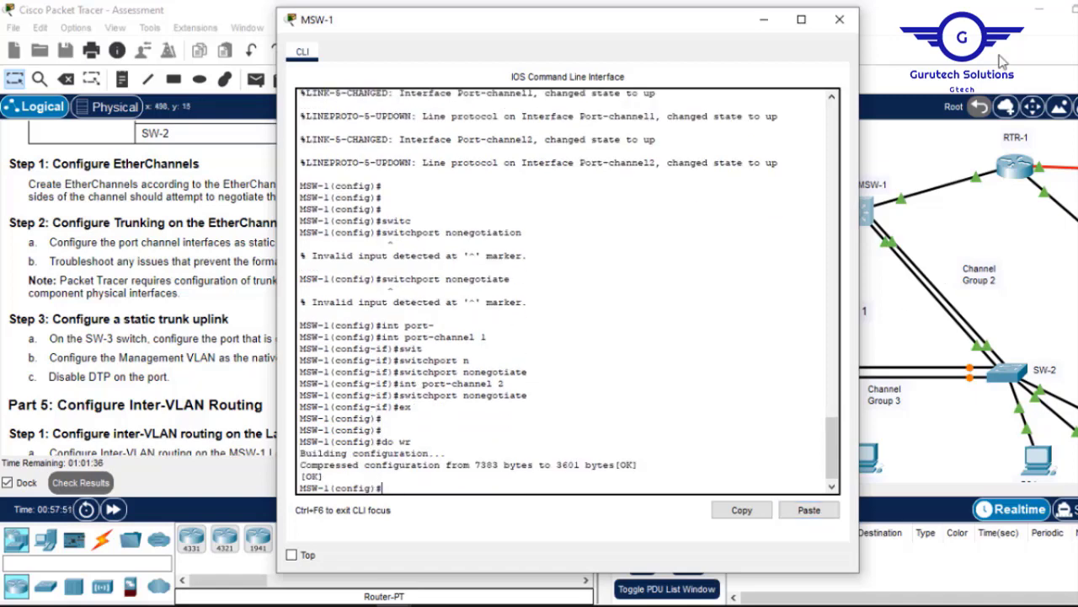
left_click(839, 18)
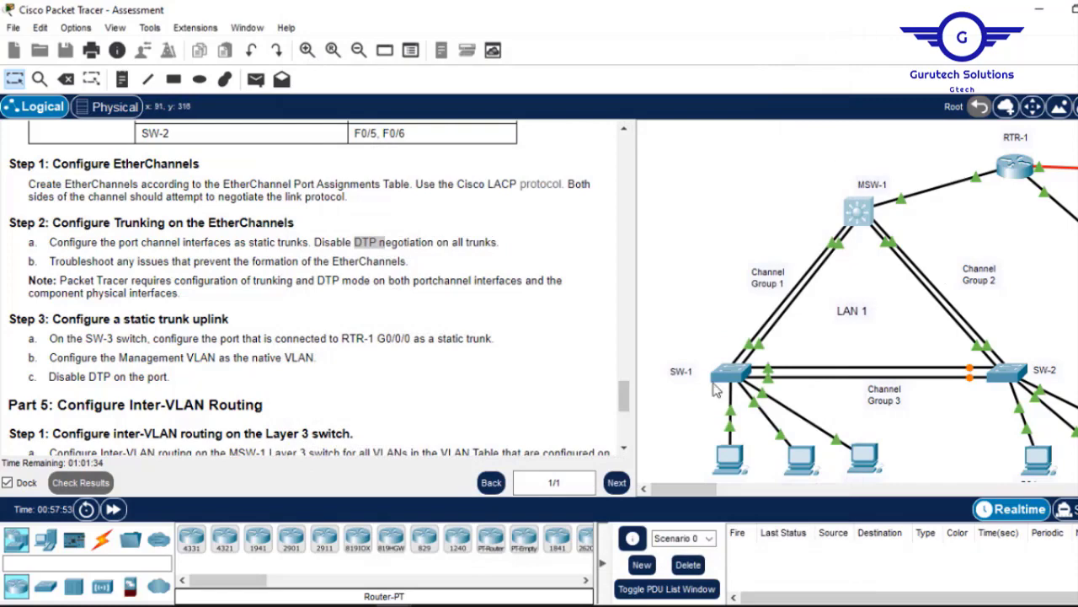
On SW-1, disable DTP on Port-channel 1 with 'switchport nonegotiate'.
left_click(739, 374)
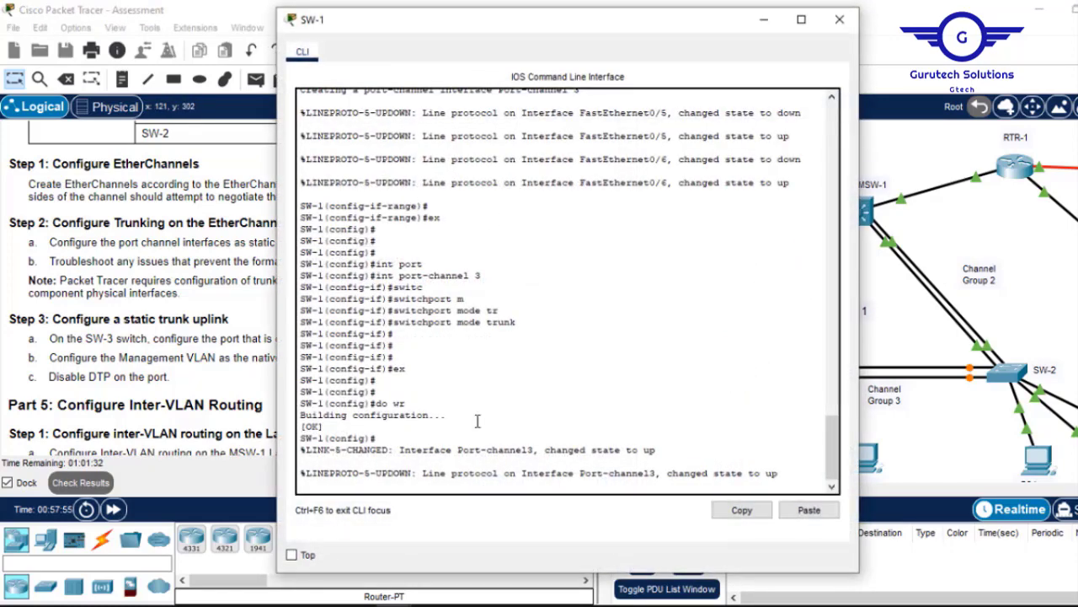
key("Return")
key("Return")
key("Return")
key("Return")
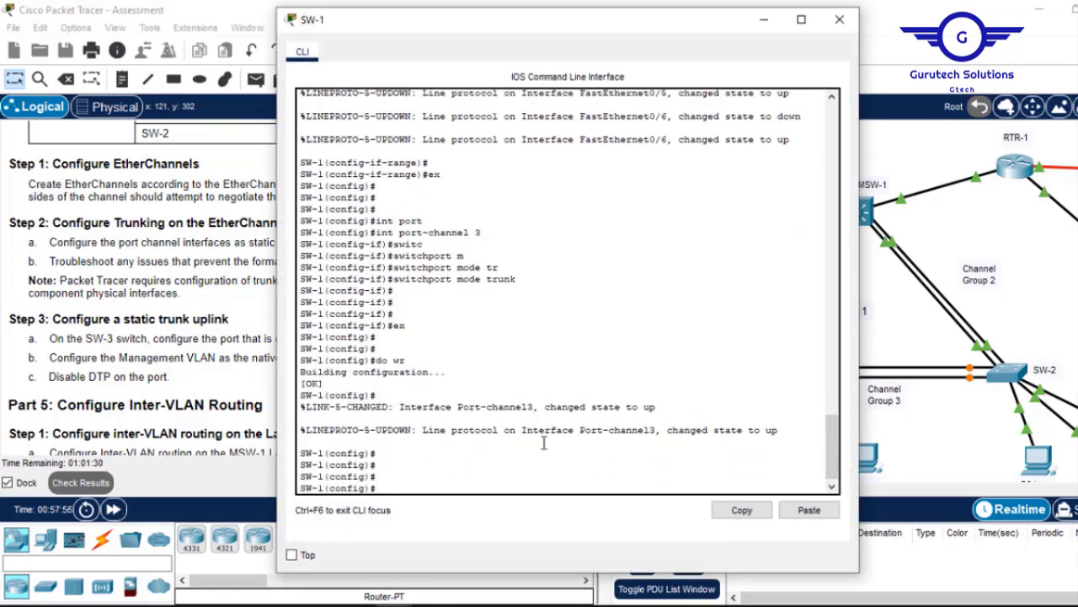
type("int port-c")
key("Tab")
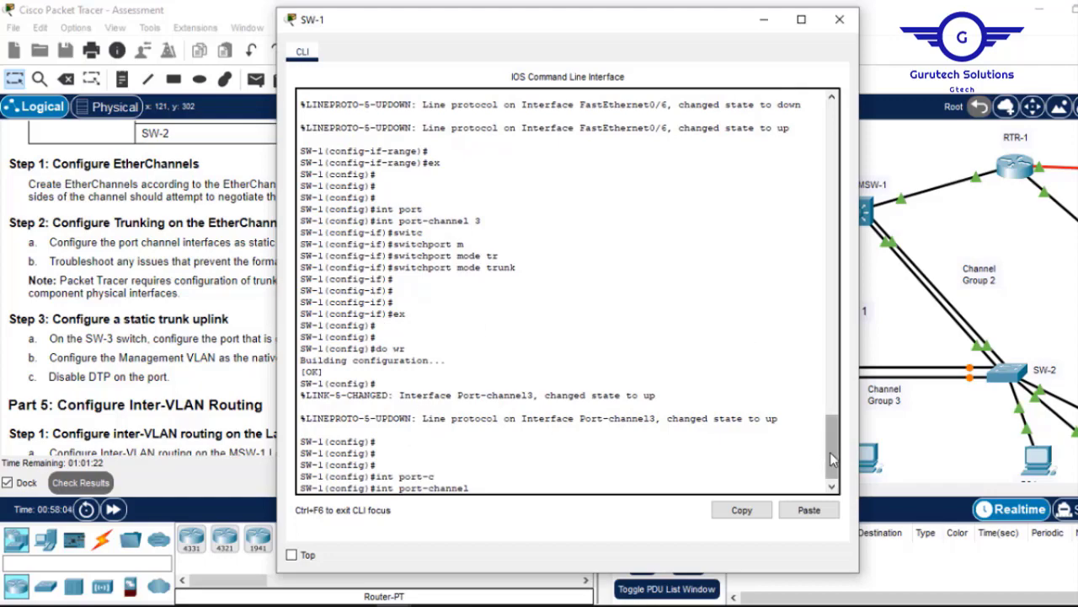
left_click_drag(830, 452, 830, 501)
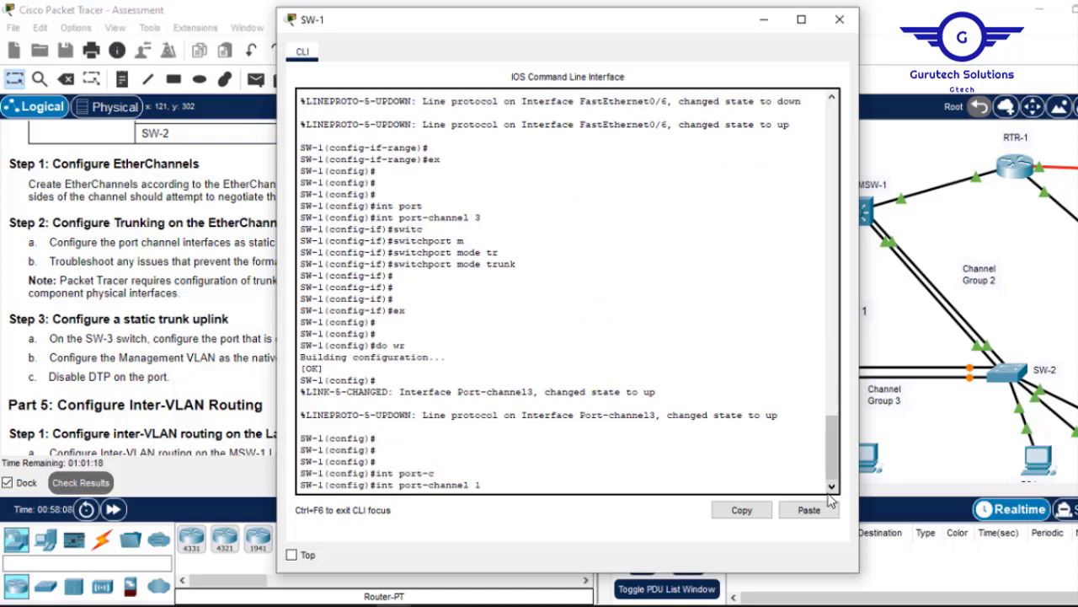
key("Return")
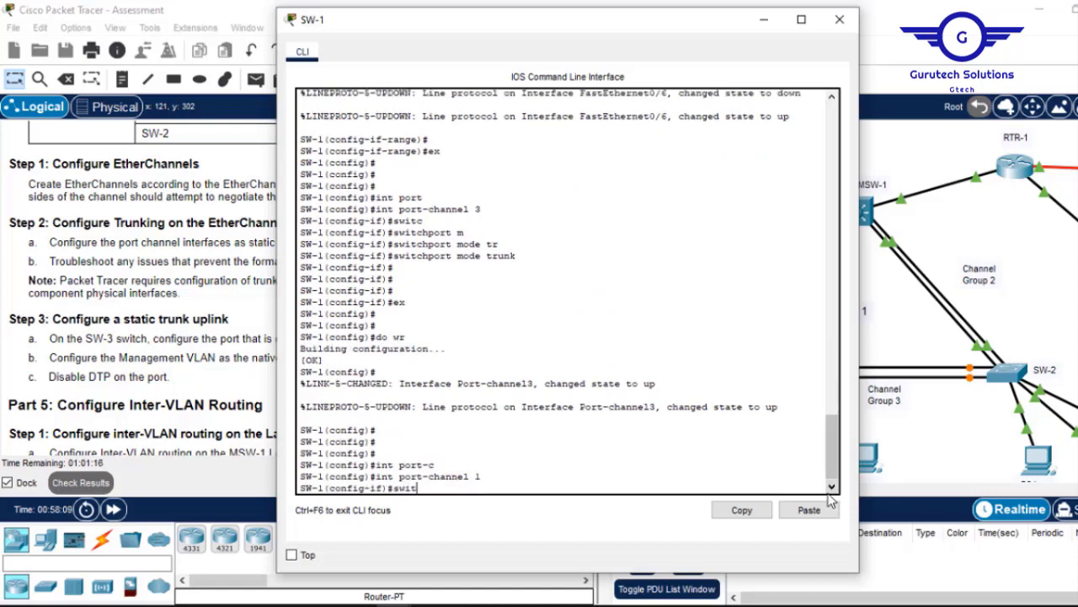
type("swit")
key("Tab")
type("n")
key("Tab")
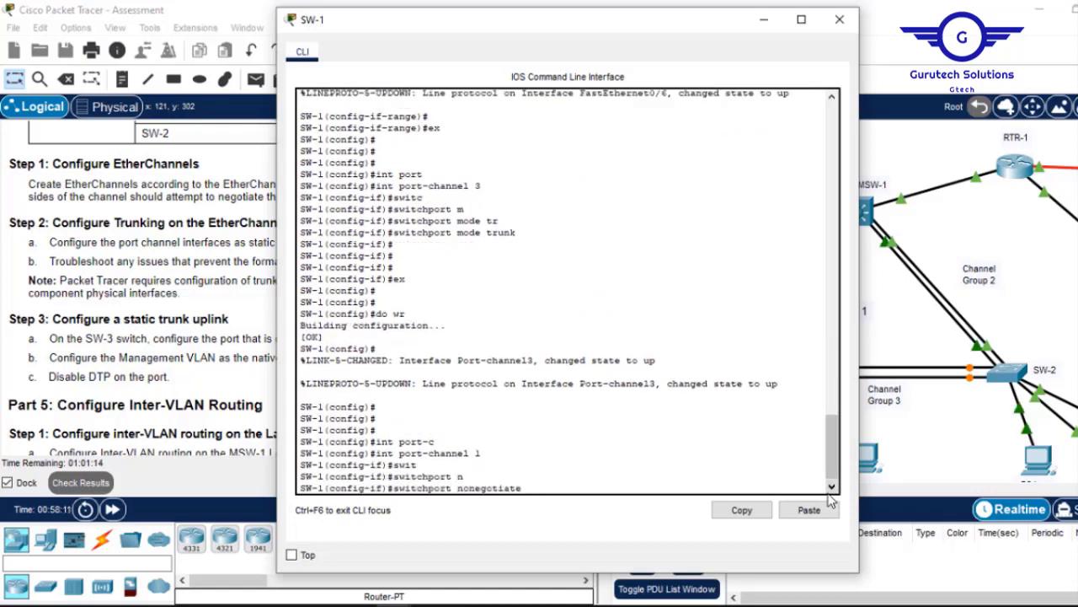
key("Return")
Disable DTP on Port-channel 3, save with 'do wr', and close SW-1's console.
key("Up")
key("Up")
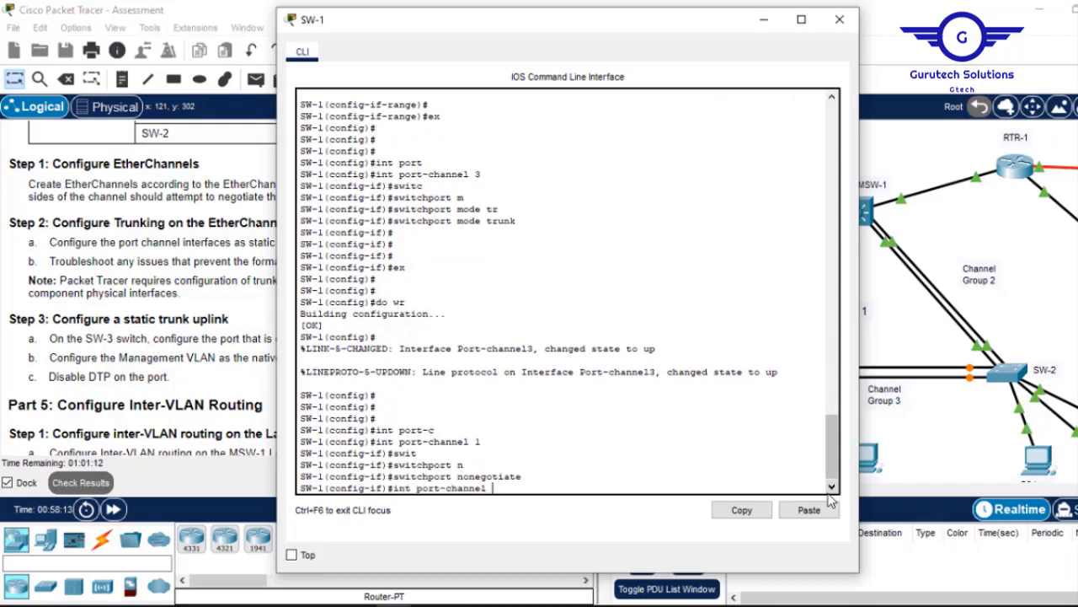
type("3")
key("Return")
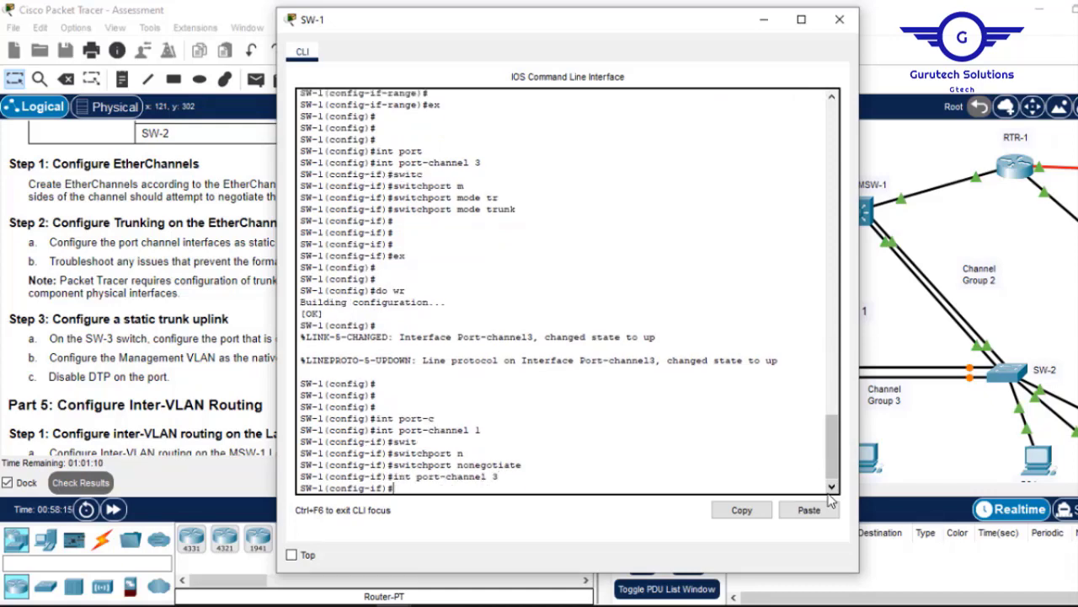
key("Up")
key("Up")
key("Return")
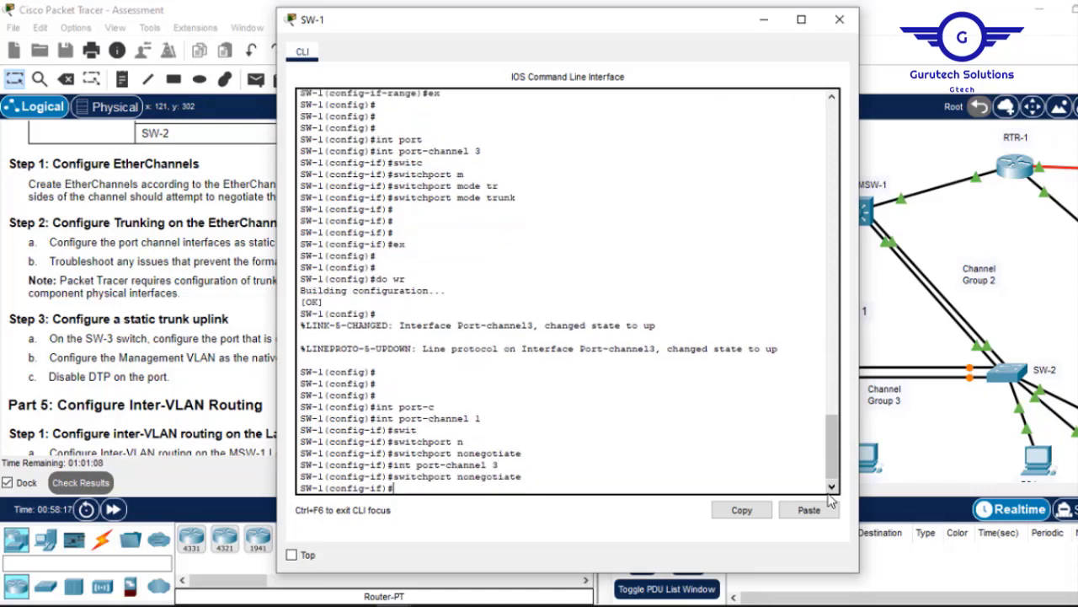
type("ex")
key("Return")
key("Return")
key("Return")
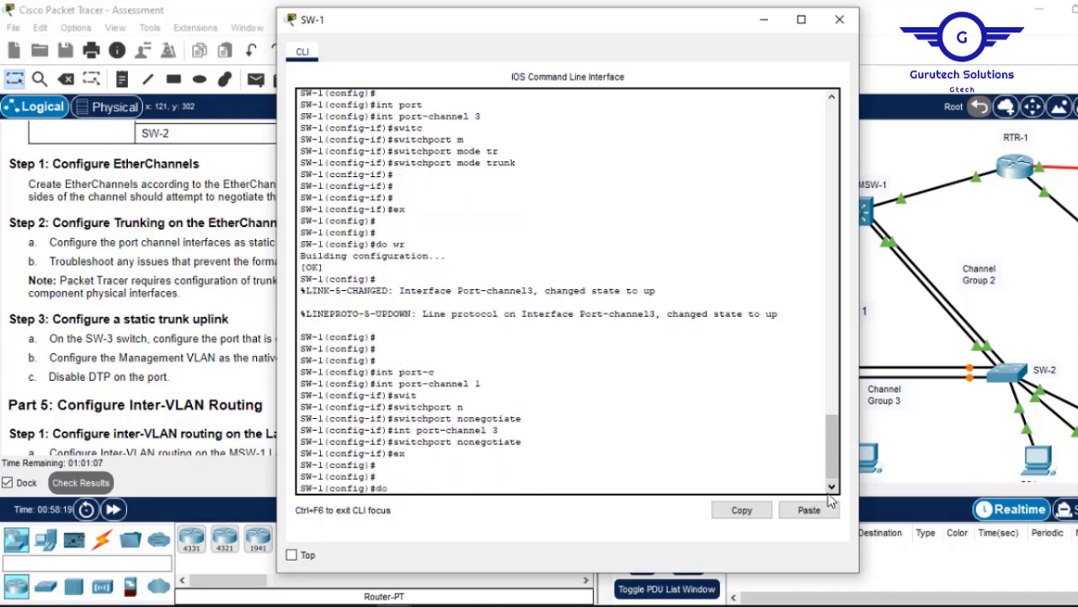
type("do wr")
key("Return")
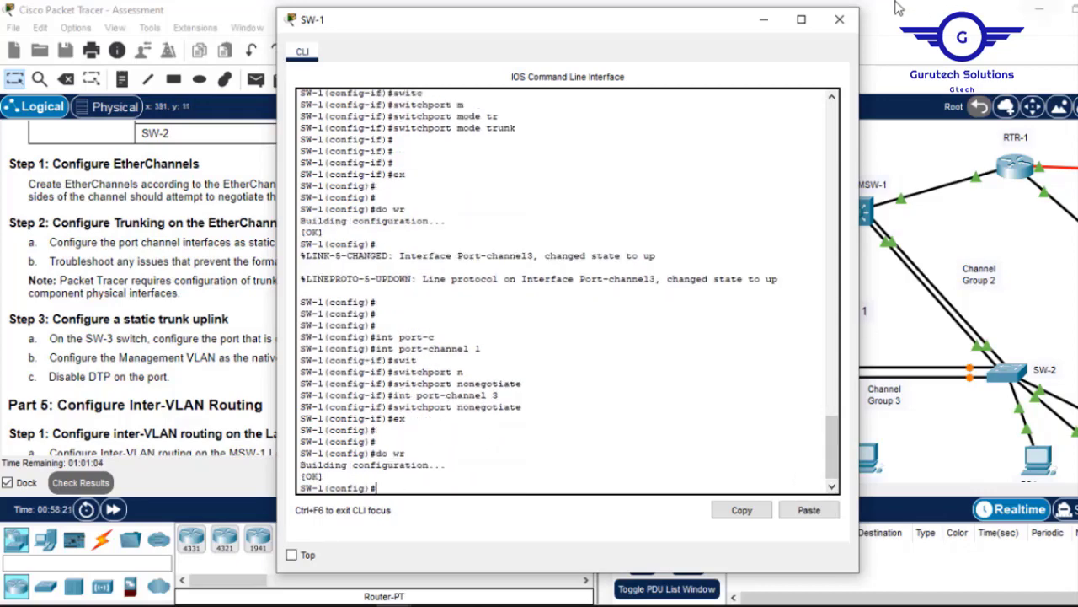
left_click(838, 20)
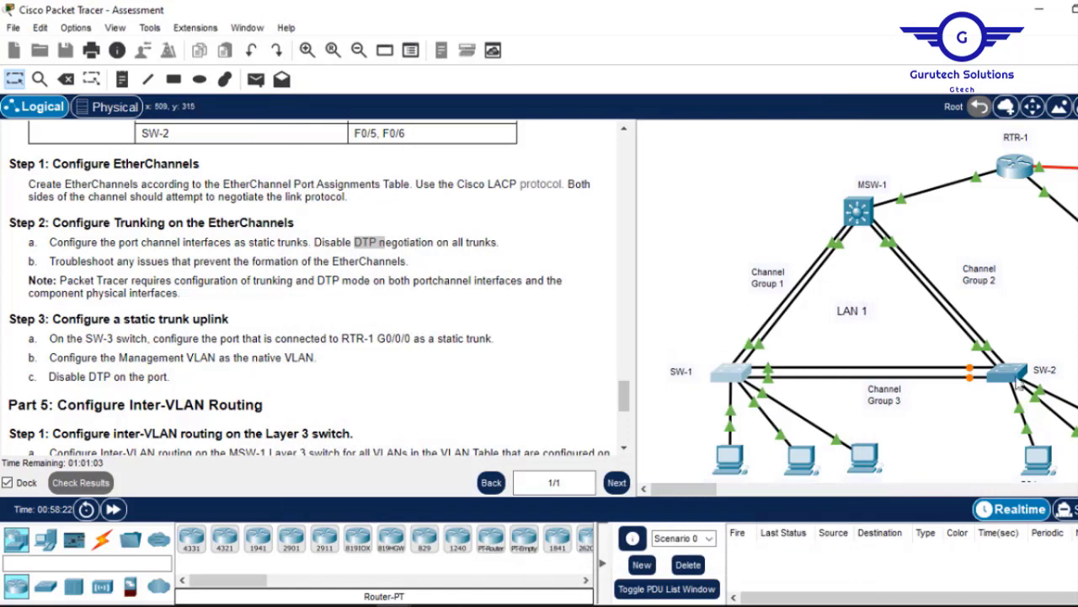
Open SW-2's console and mark channel groups 2 and 3 in the etherchannel output.
left_click(1004, 377)
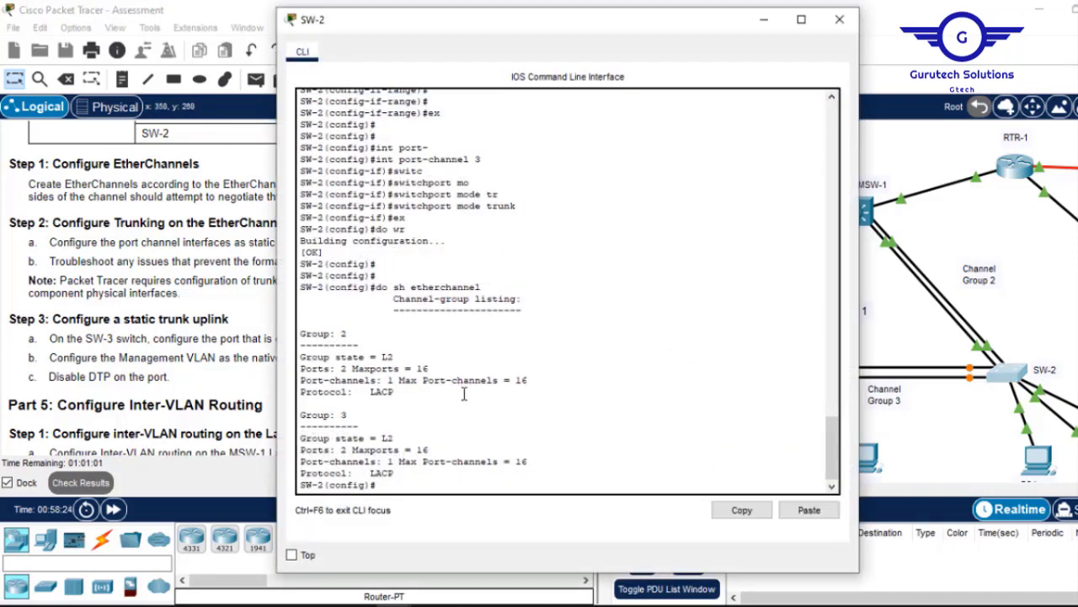
key("Return")
key("Return")
key("Return")
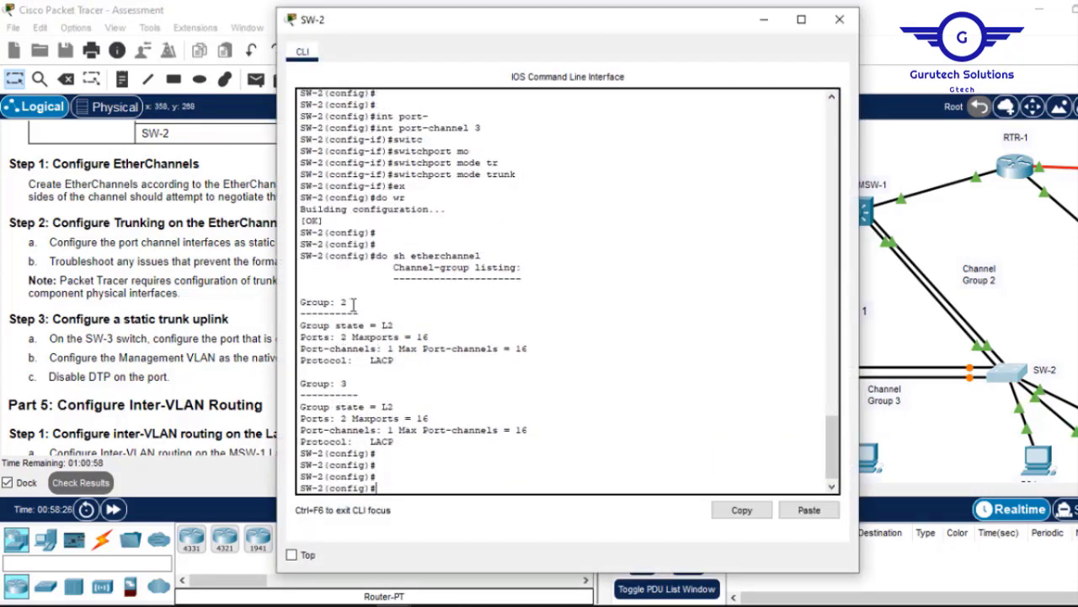
double_click(345, 302)
left_click_drag(349, 383, 325, 384)
left_click(430, 476)
key("Return")
key("Return")
Disable DTP on SW-2's Port-channel 2 with 'switchport nonegotiate'.
type("int p")
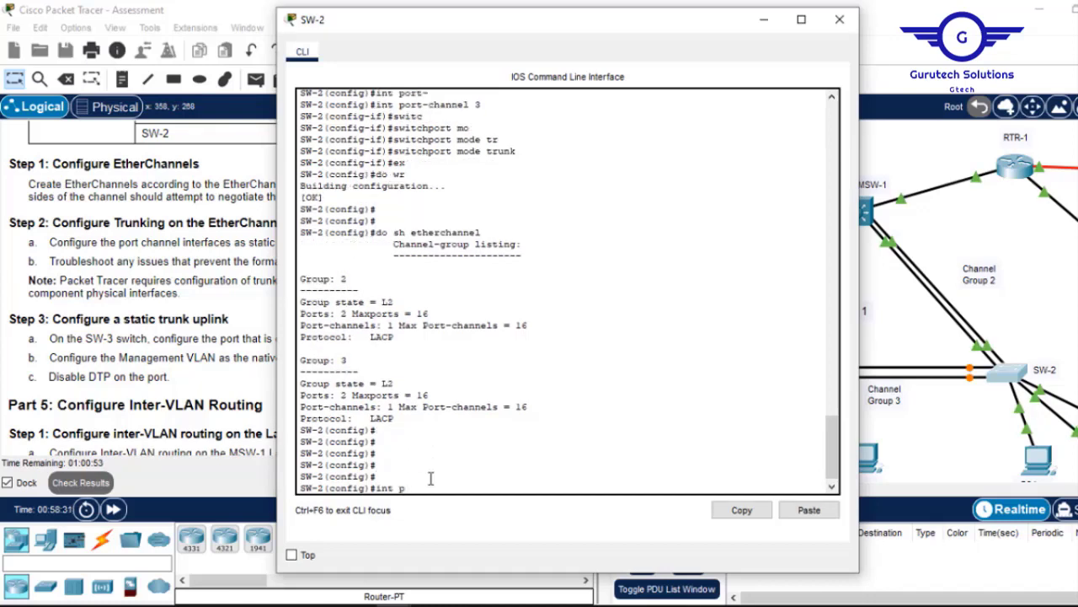
type("ort-")
key("Tab")
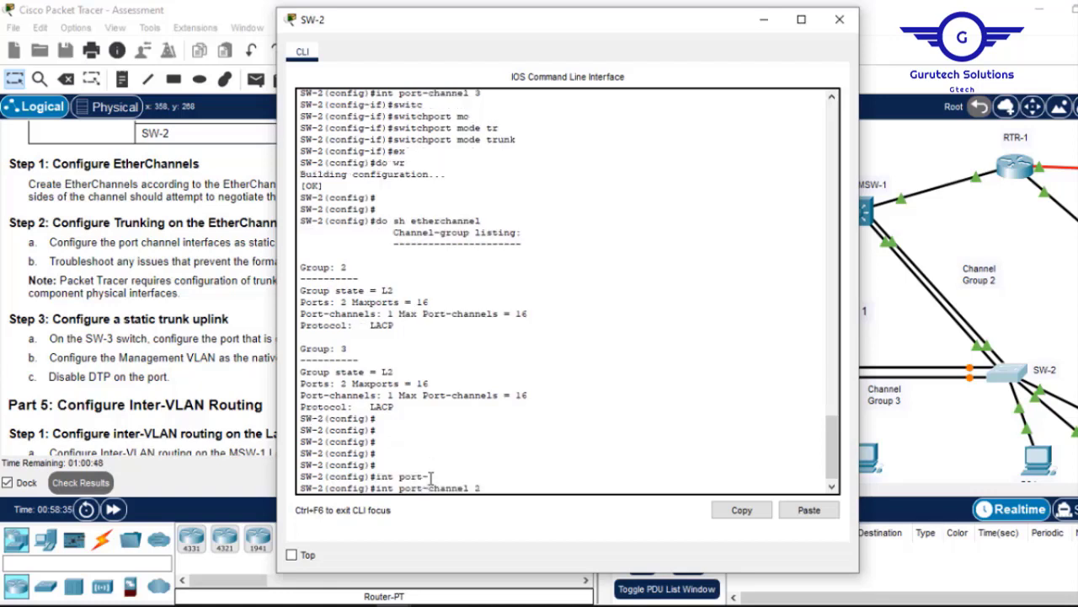
type("2")
key("Return")
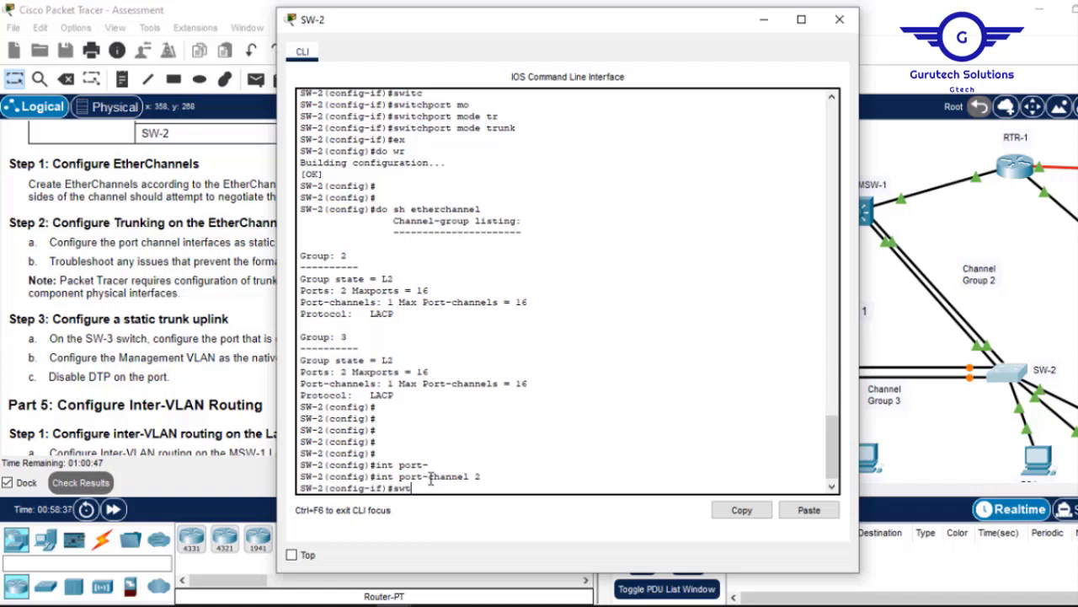
key("Tab")
type("i")
key("Tab")
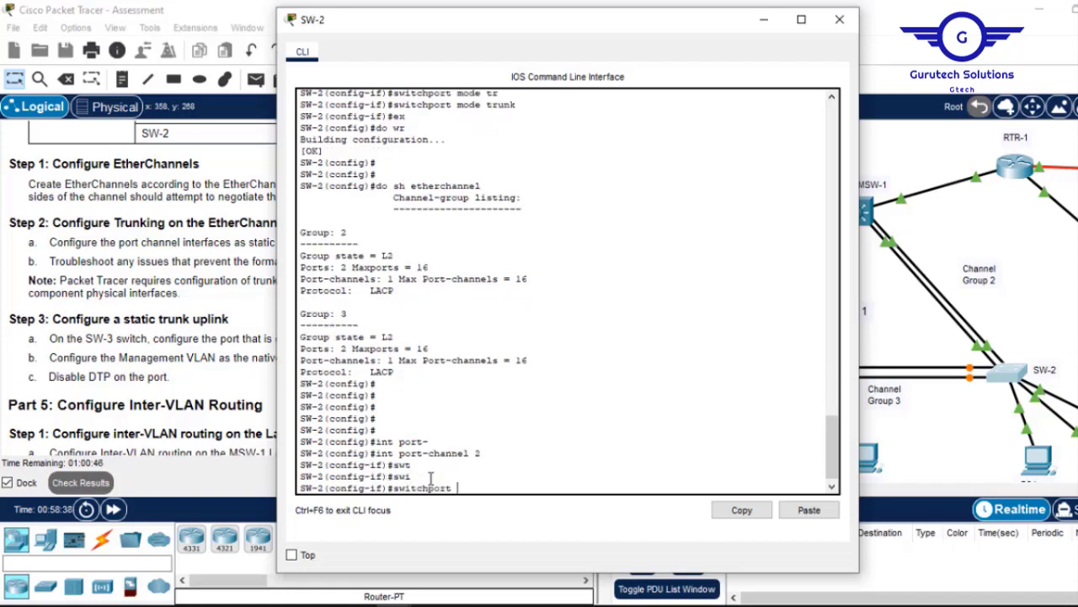
type("n")
key("Tab")
key("Return")
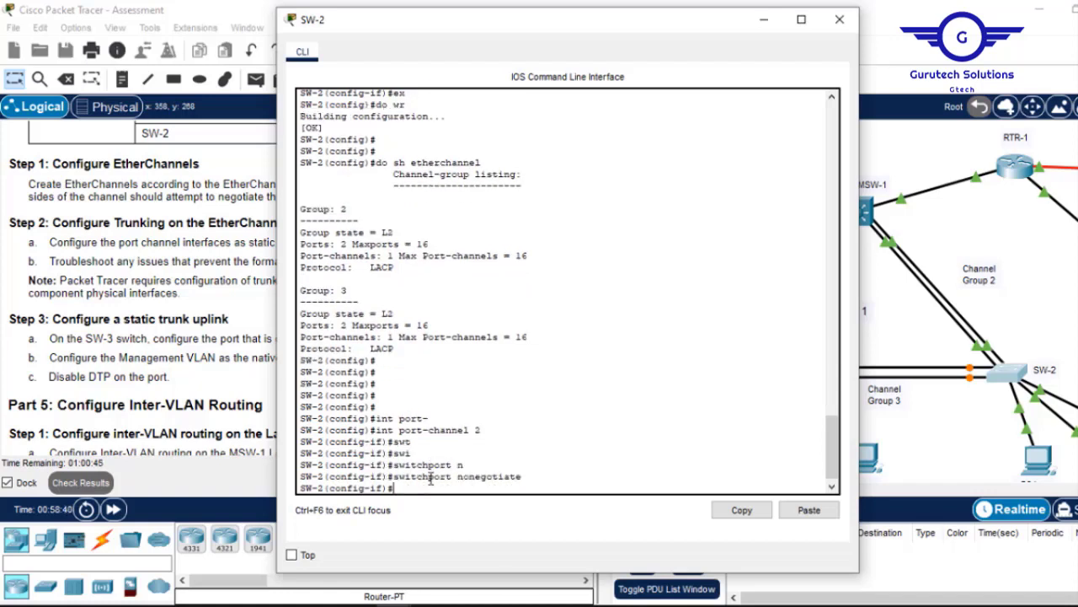
Disable DTP on Port-channel 3, exit, and save with 'do wr'.
key("Up")
key("Up")
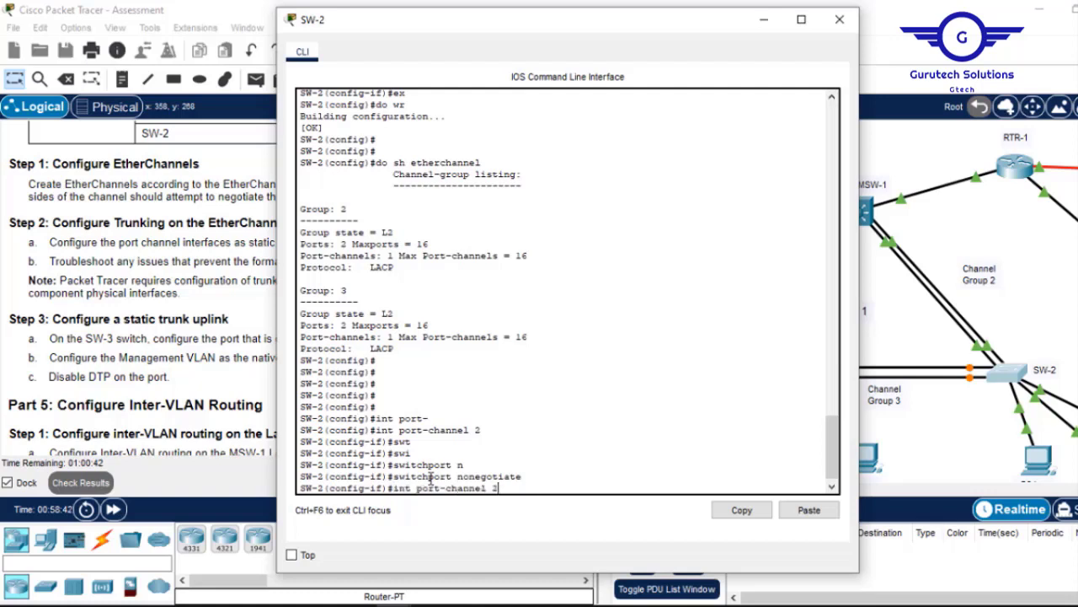
key("BackSpace")
type("3")
key("Return")
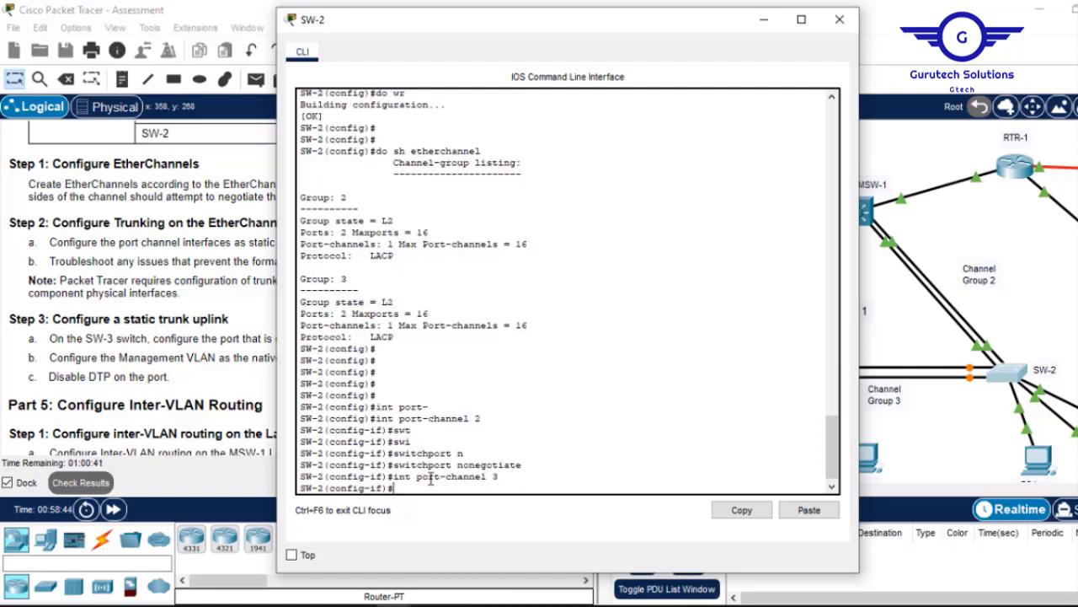
key("Up")
key("Up")
key("Return")
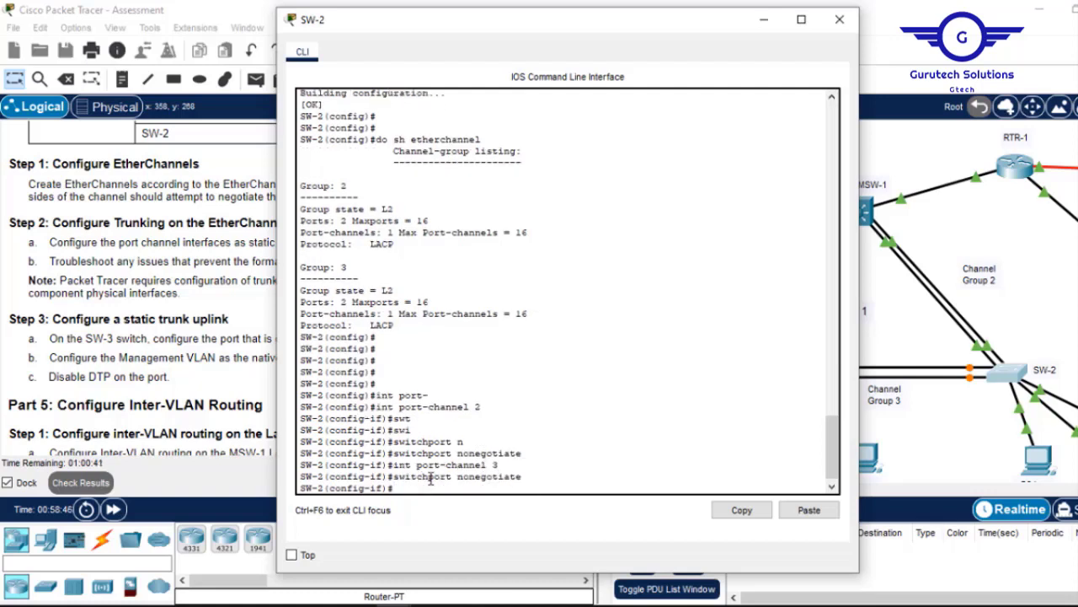
type("ex")
key("Return")
key("Return")
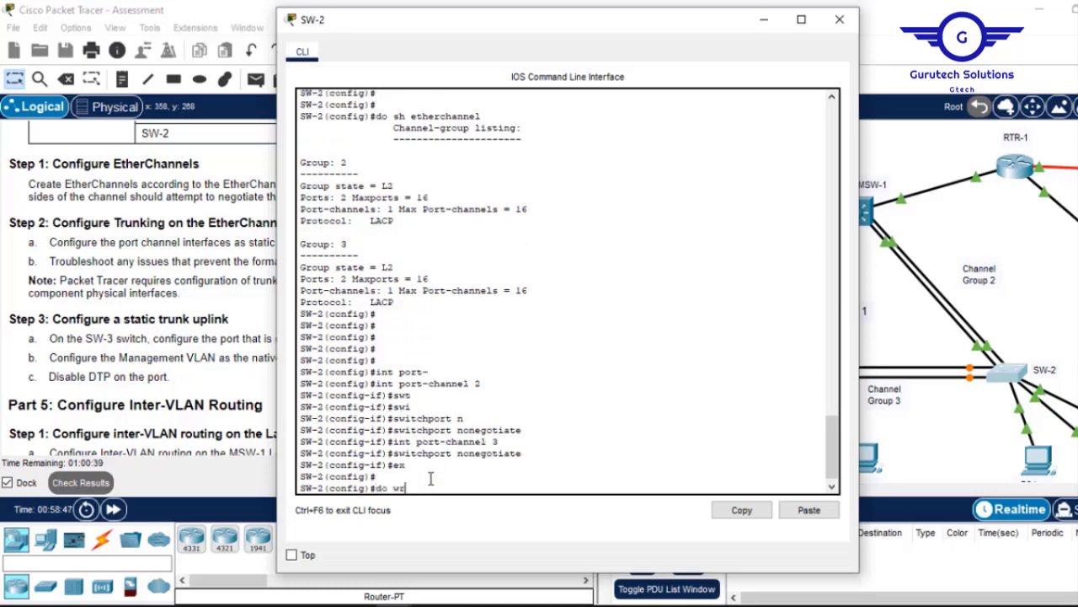
type("do wr")
key("Return")
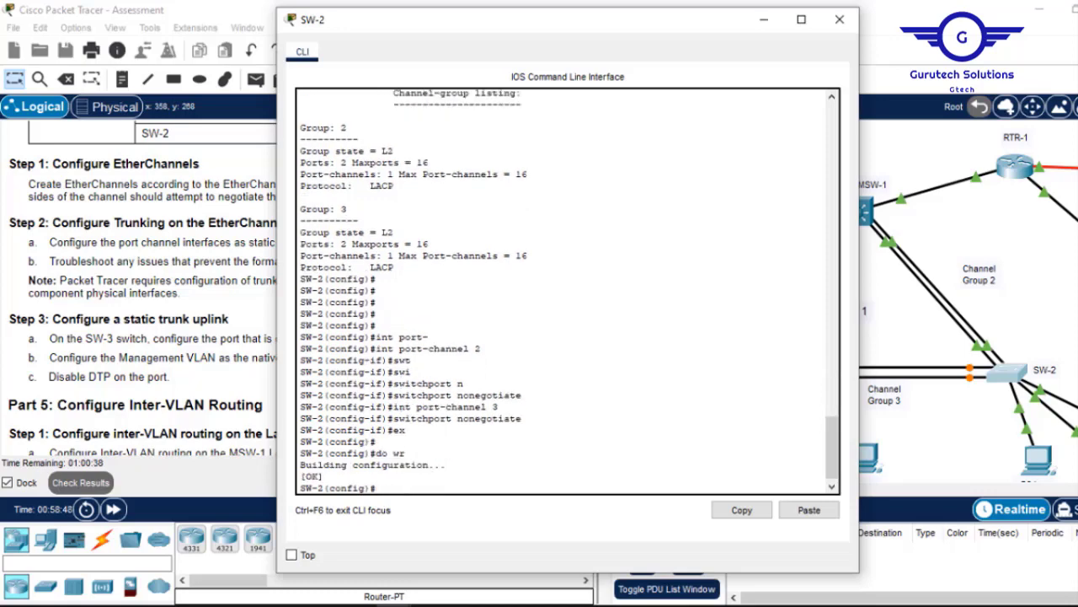
Close SW-2's console and pan the topology to inspect RTR-1's link port labels.
left_click(840, 20)
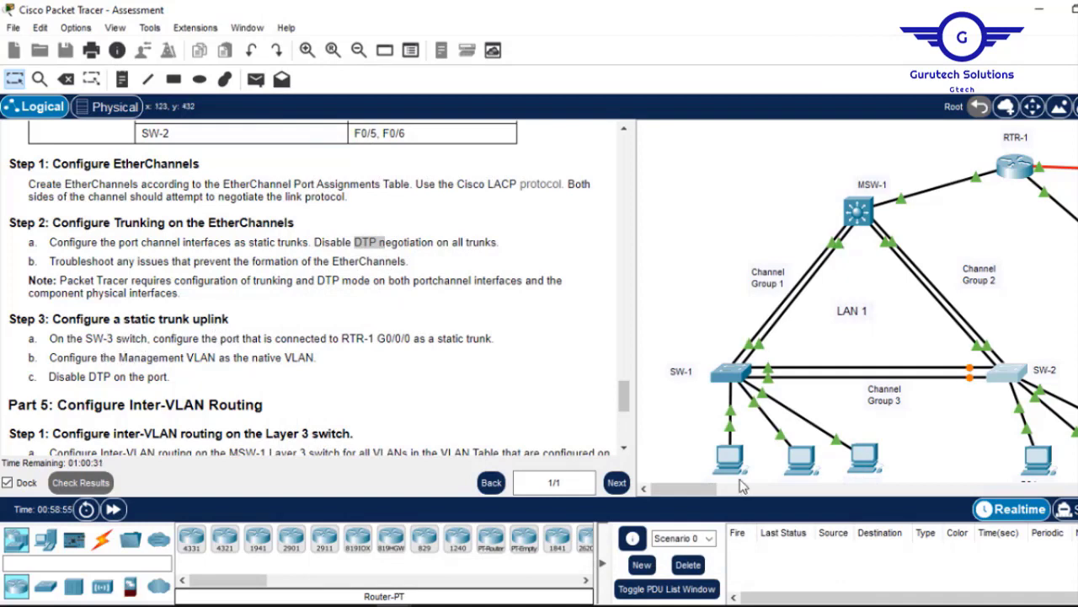
left_click_drag(682, 489, 739, 489)
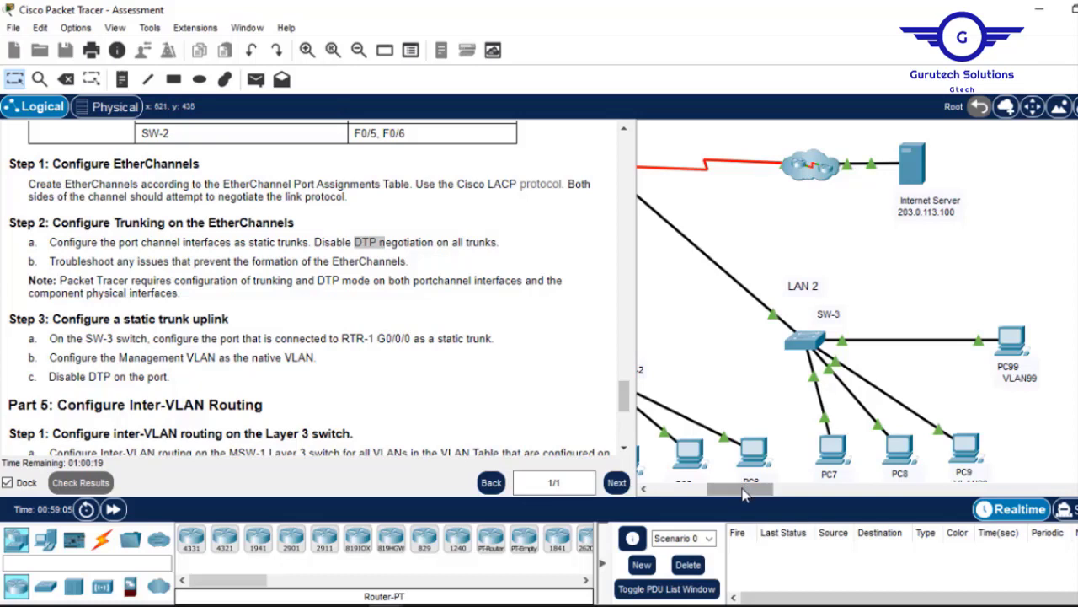
left_click_drag(742, 489, 708, 494)
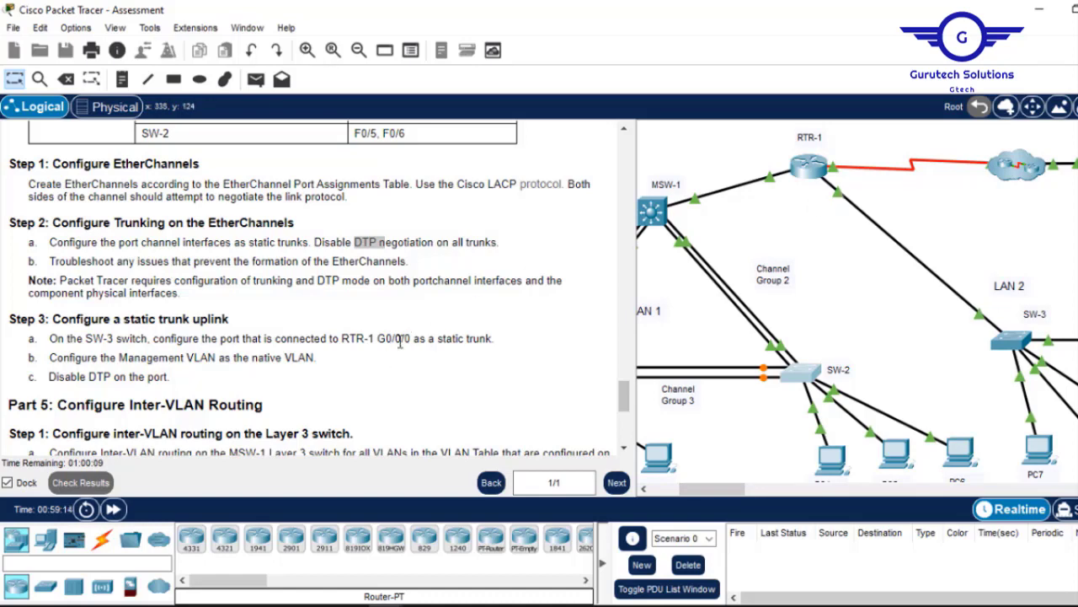
mouse_move(848, 201)
mouse_move(770, 178)
On SW-3, enter privileged and global configuration and select interface G0/1.
left_click(1013, 341)
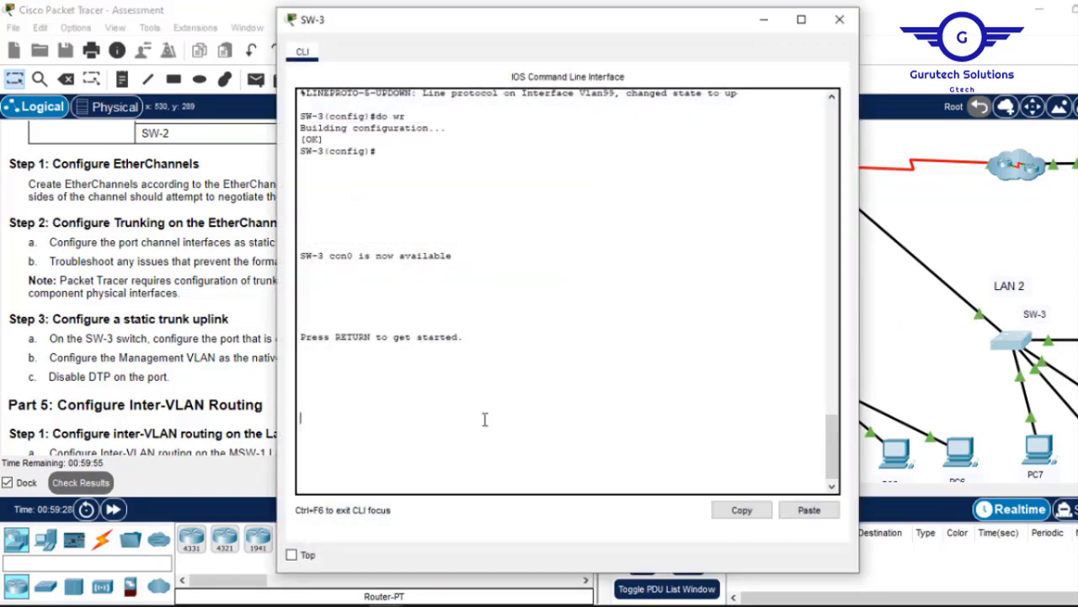
key("Return")
key("Return")
key("Return")
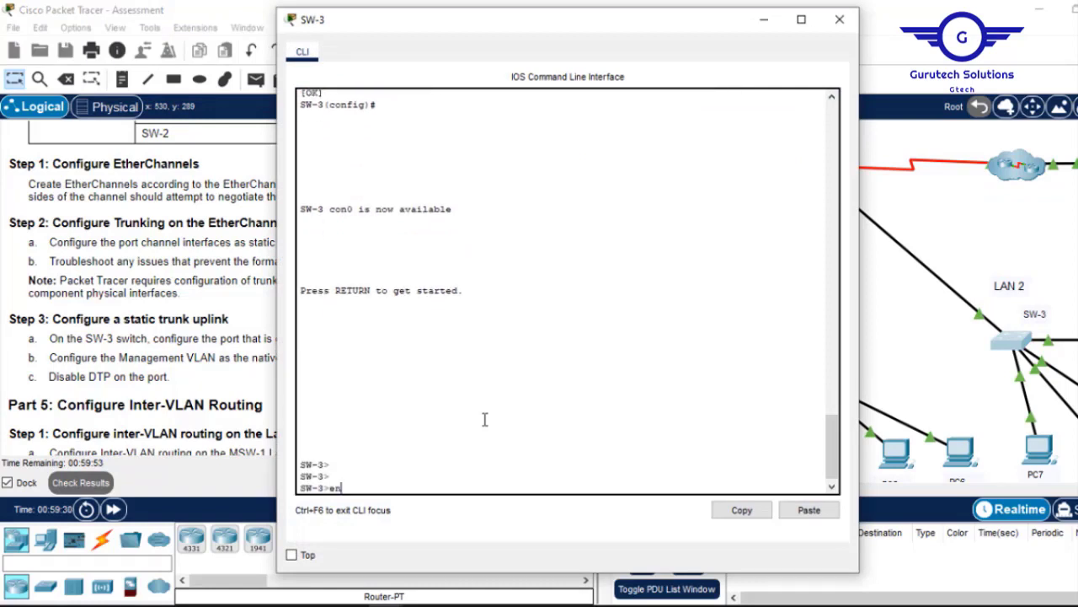
type("en")
key("Return")
key("Return")
key("Return")
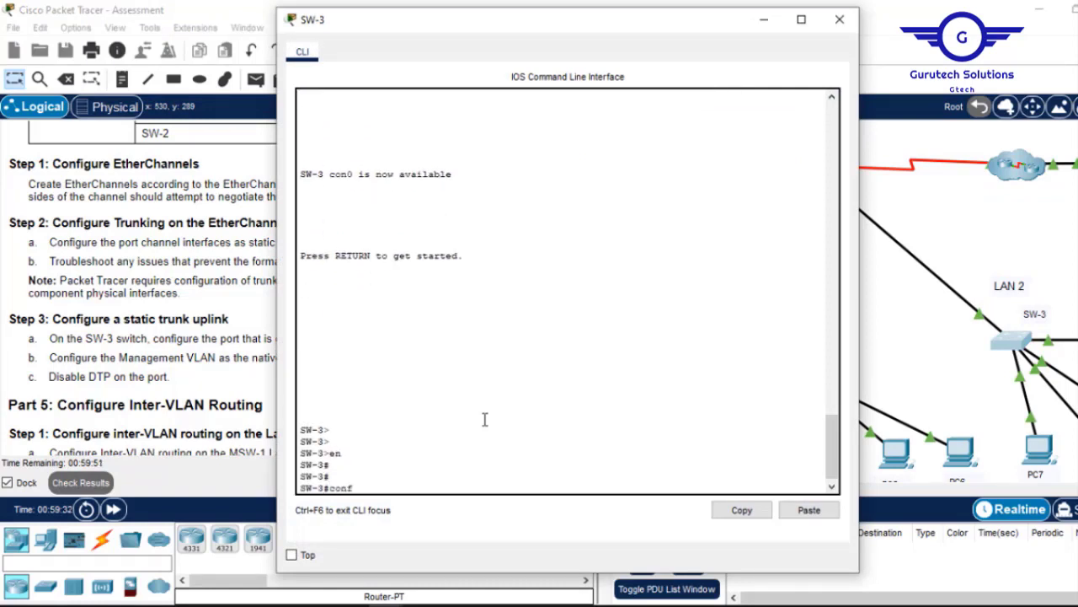
type("conf")
key("Return")
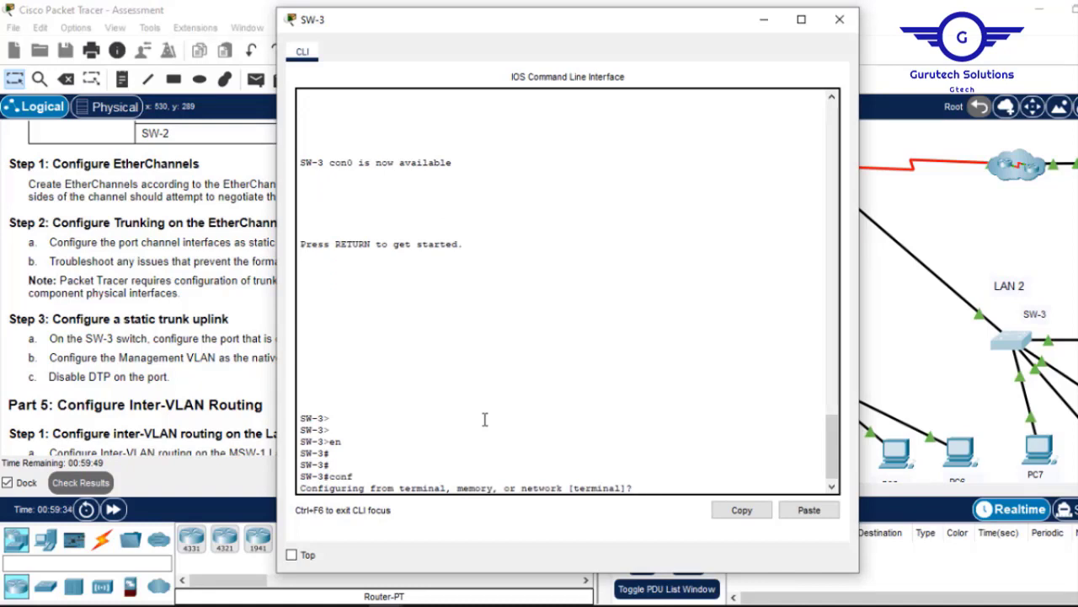
type("t")
key("Return")
key("Return")
key("Return")
key("Return")
key("Return")
key("Return")
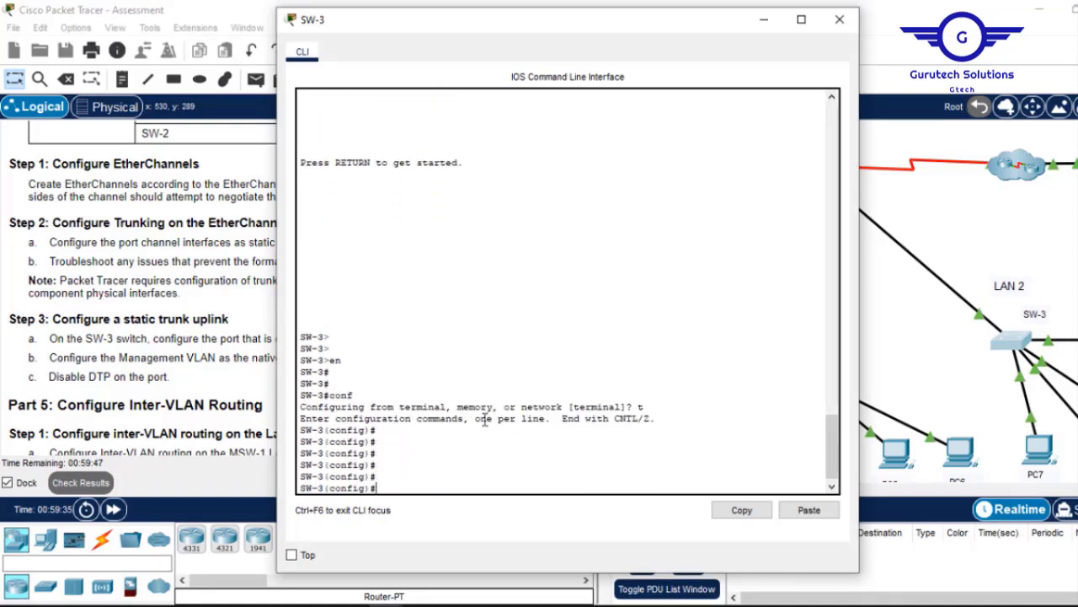
type("int g0/1")
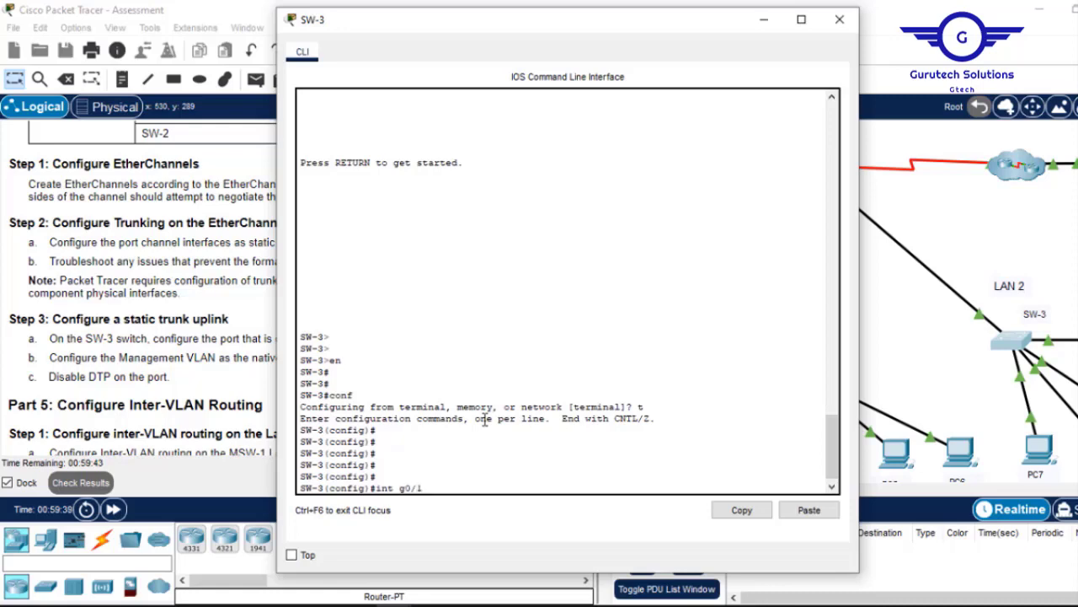
key("Return")
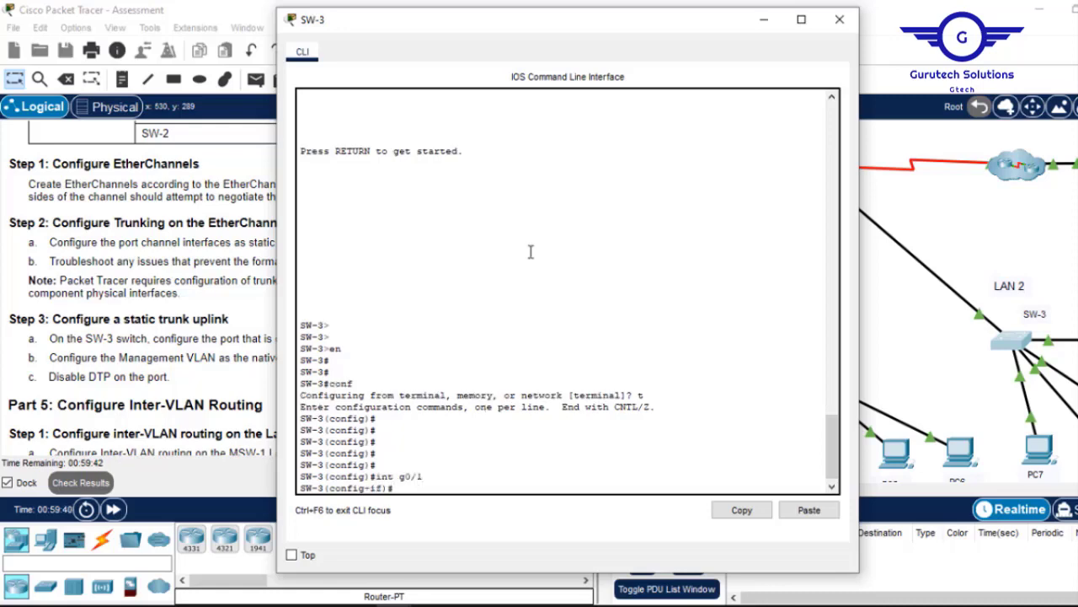
Make SW-3's G0/1 a static trunk with 'switchport mode trunk'.
left_click(763, 19)
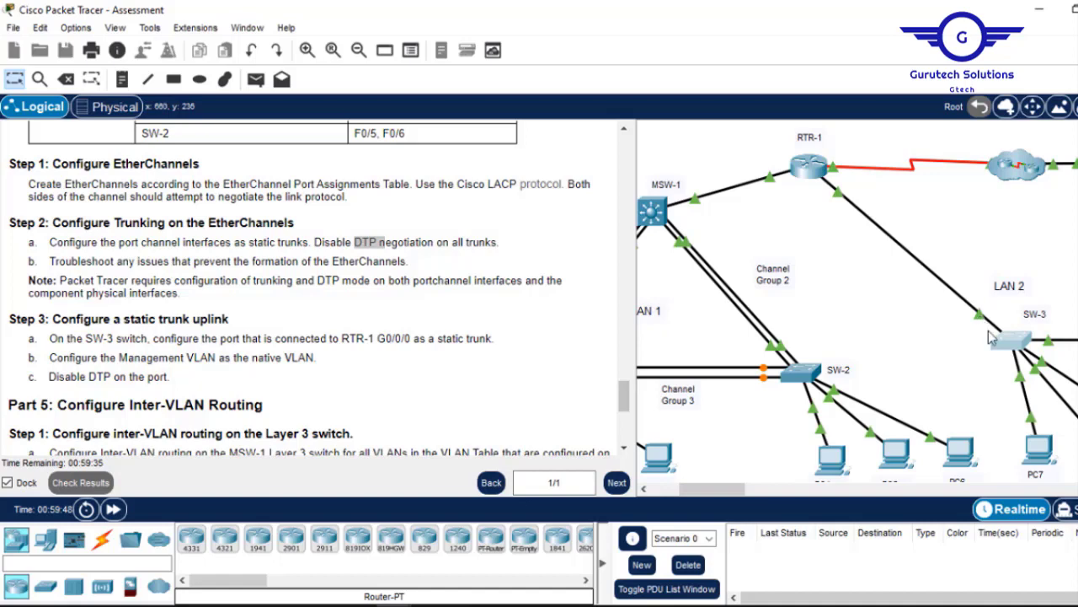
left_click(1013, 339)
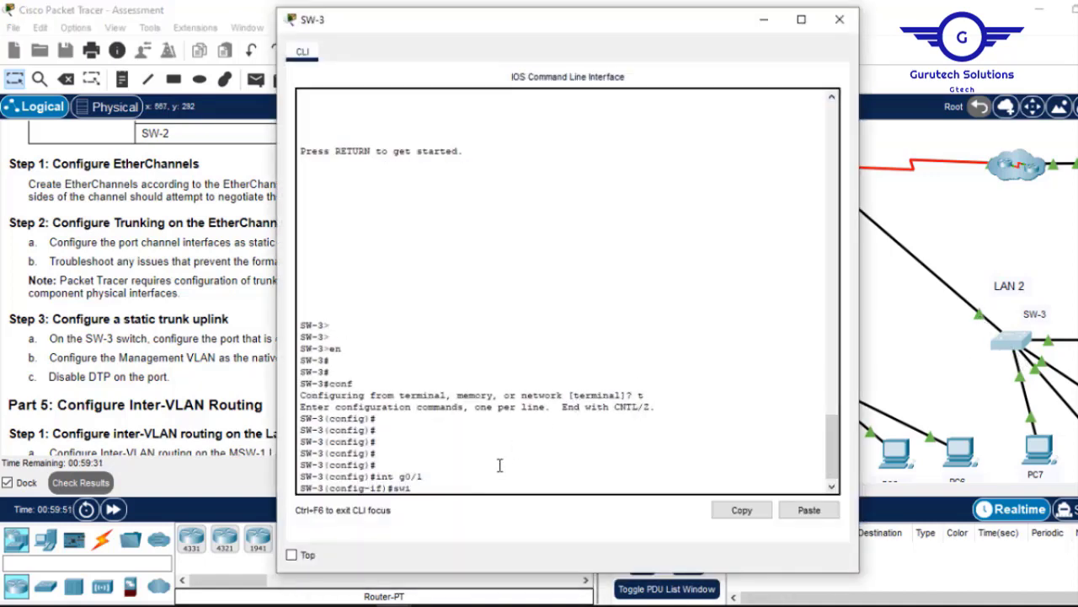
type("t")
key("Tab")
type("m")
key("Tab")
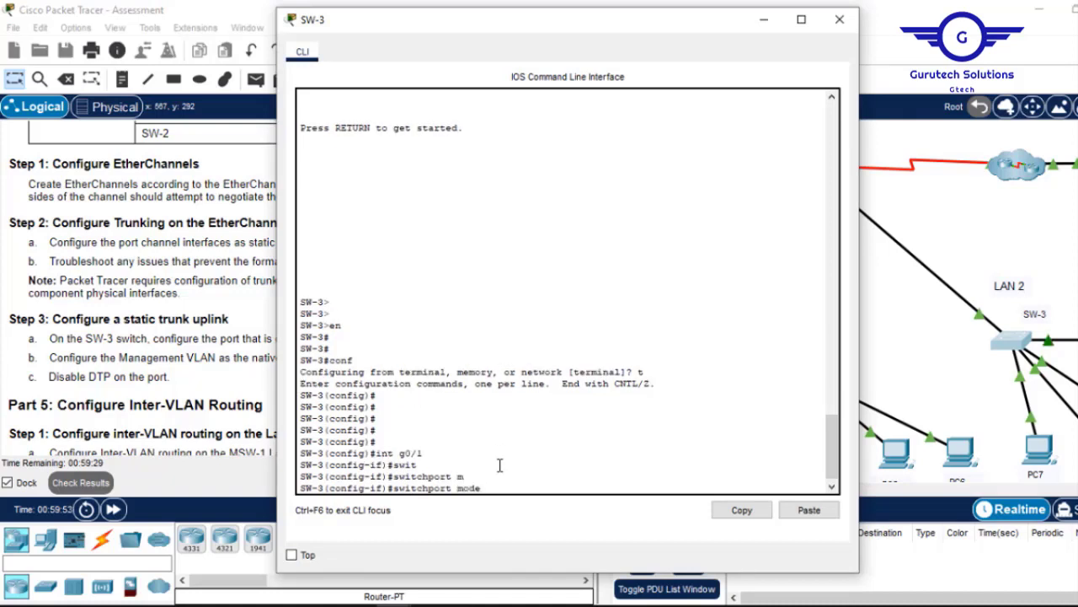
type("tr")
key("Tab")
key("Return")
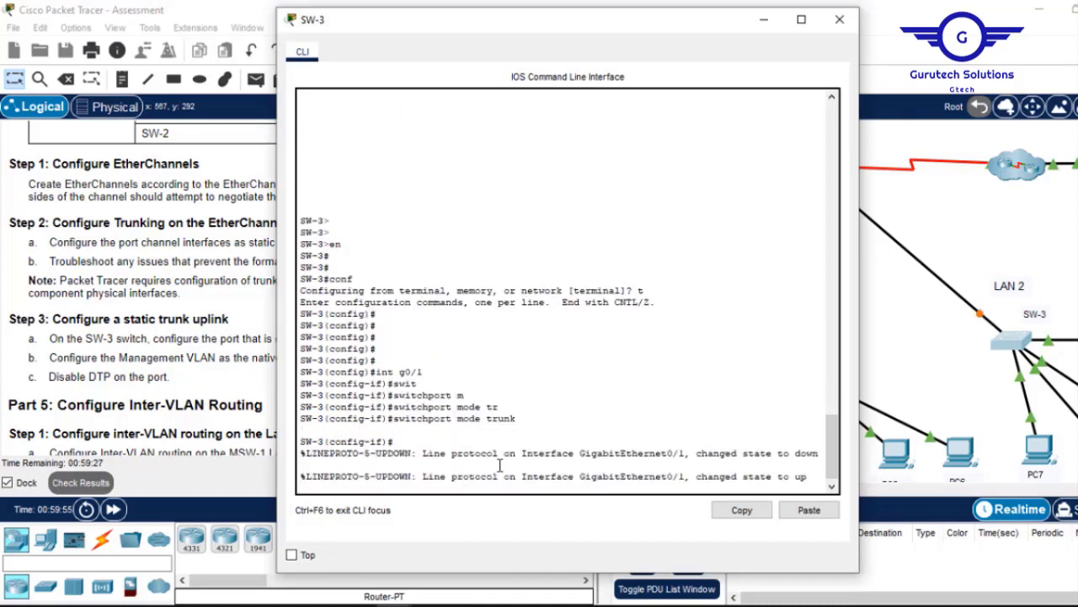
key("Return")
key("Return")
key("Return")
key("Return")
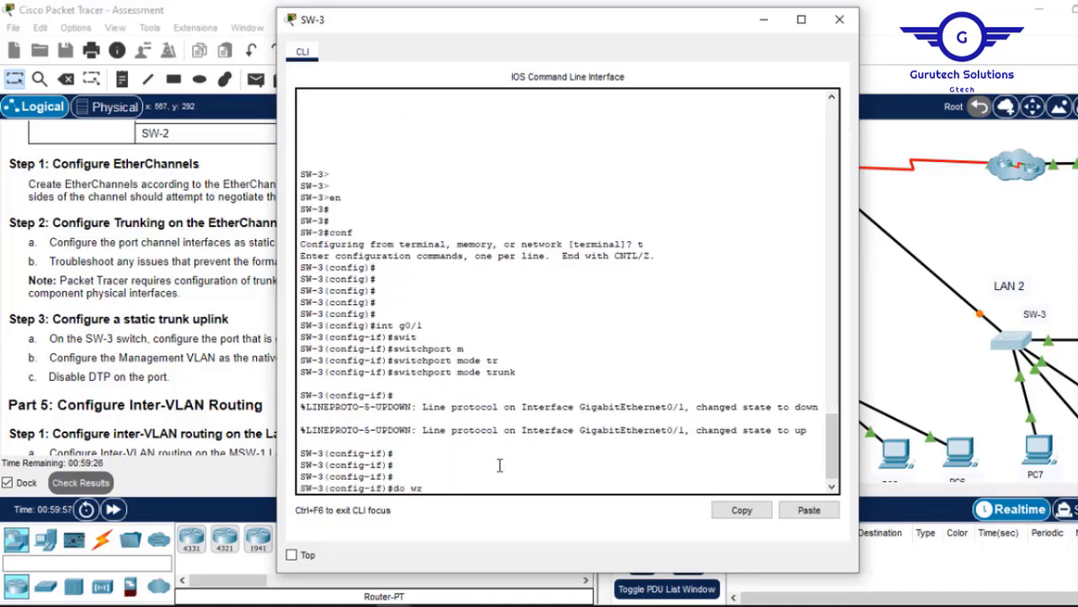
key("Return")
key("Return")
key("Return")
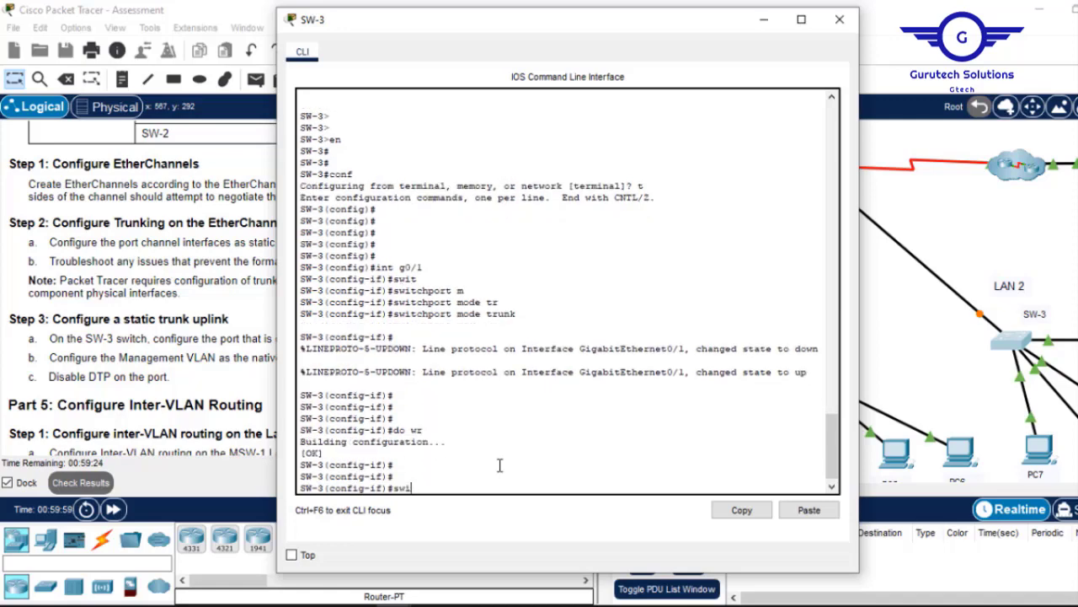
Set G0/1's trunk native VLAN to 99.
type("switc")
key("Tab")
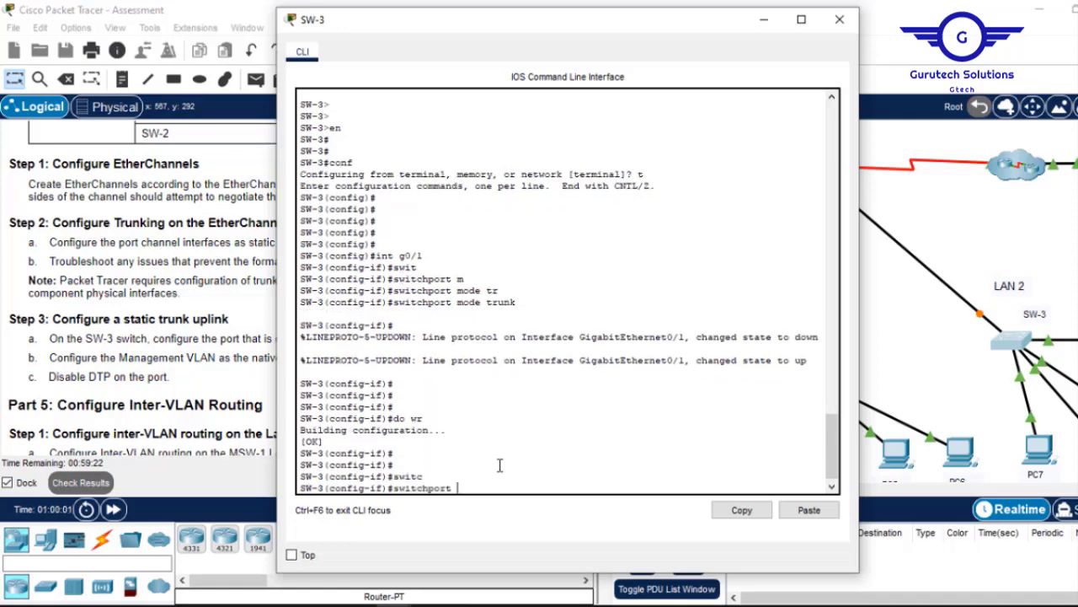
type("tr")
key("Tab")
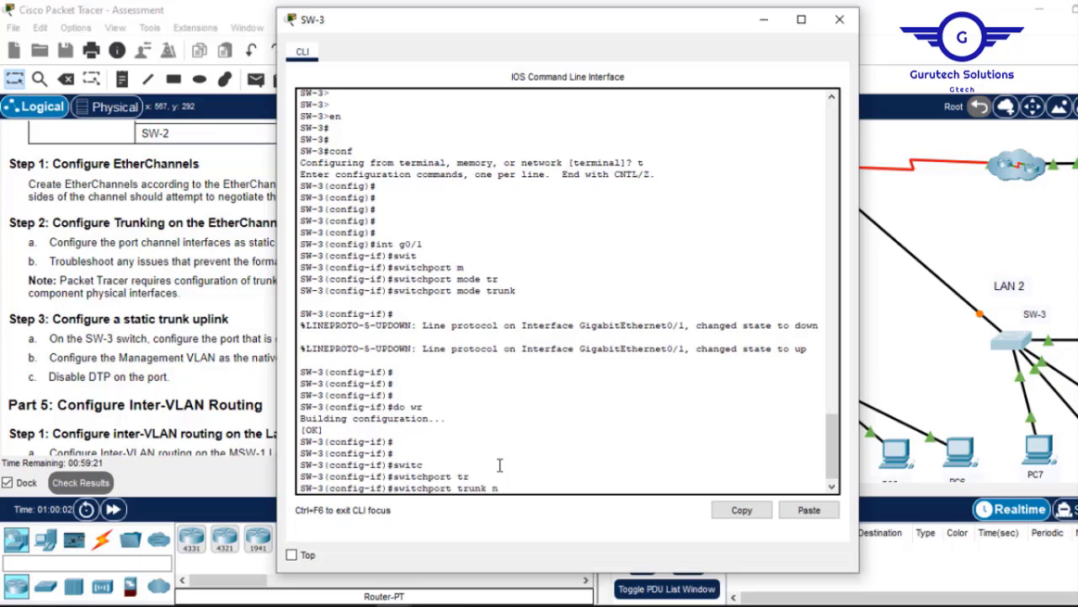
type("n")
key("Tab")
type("v")
key("Tab")
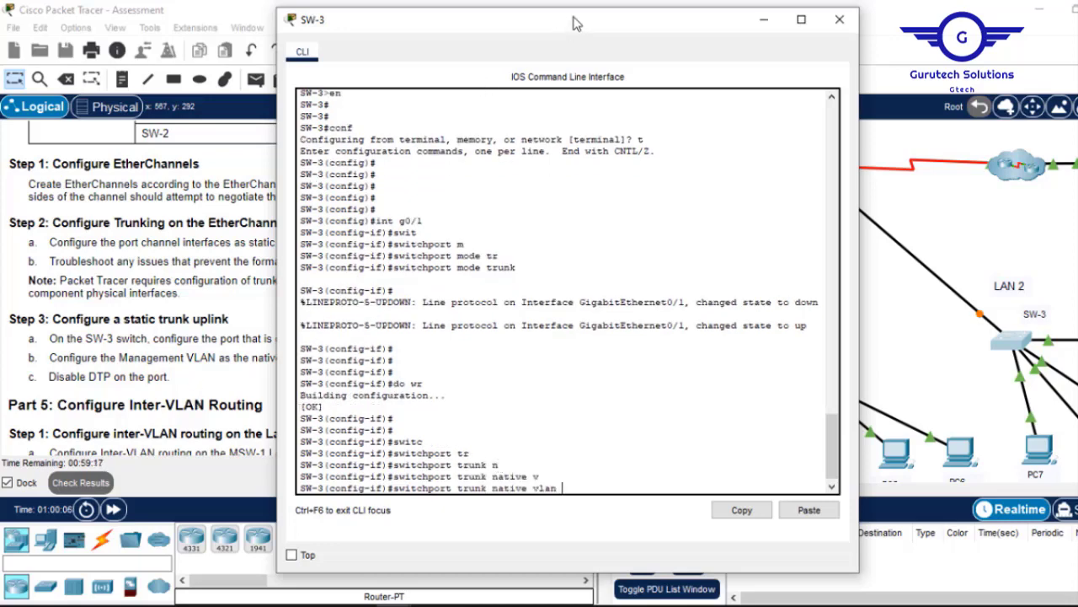
left_click_drag(577, 22, 685, 42)
type("99")
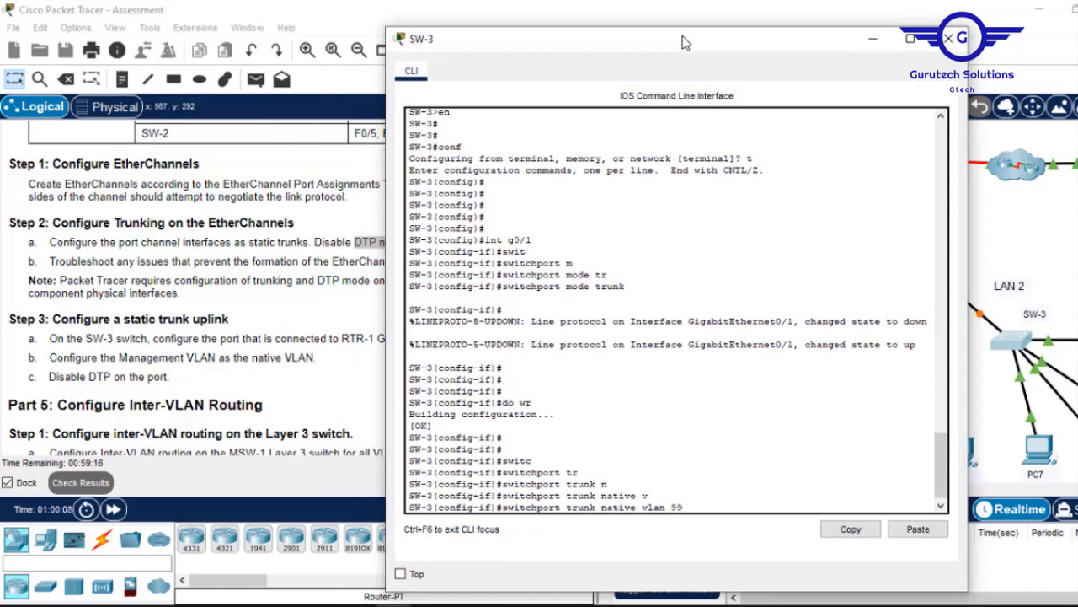
key("Return")
Exit interface mode, save SW-3 with 'do wr', and close its console.
type("e")
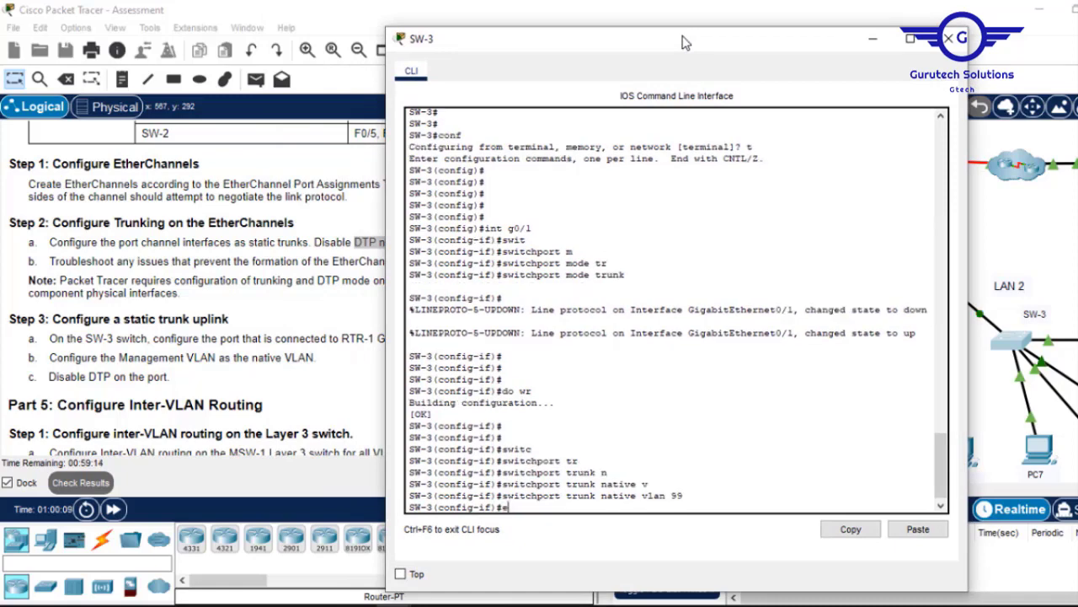
type("x")
key("Return")
key("Return")
type("do ")
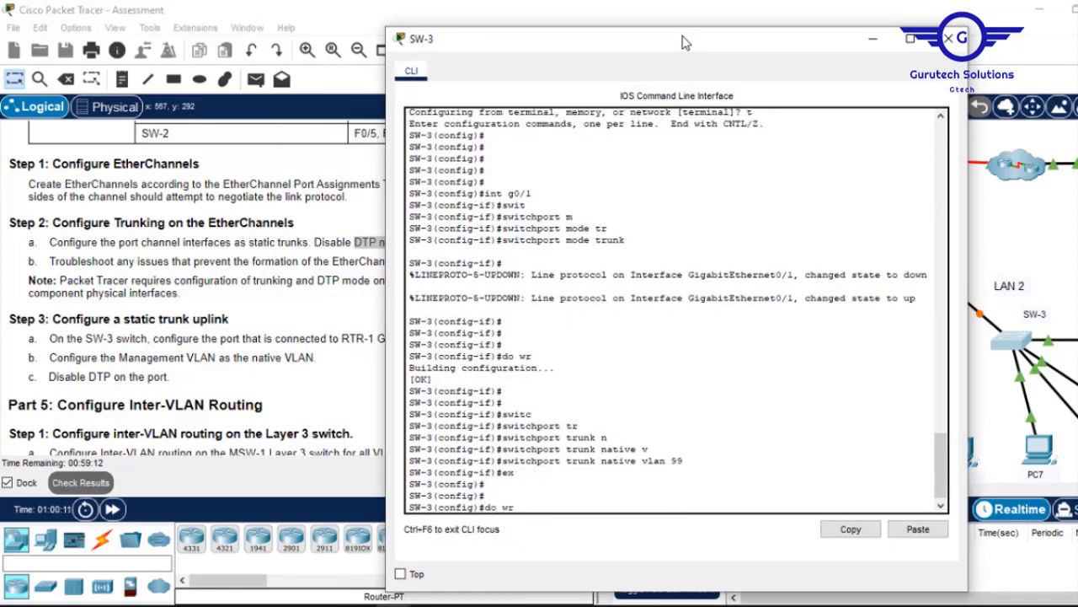
type("wr")
key("Return")
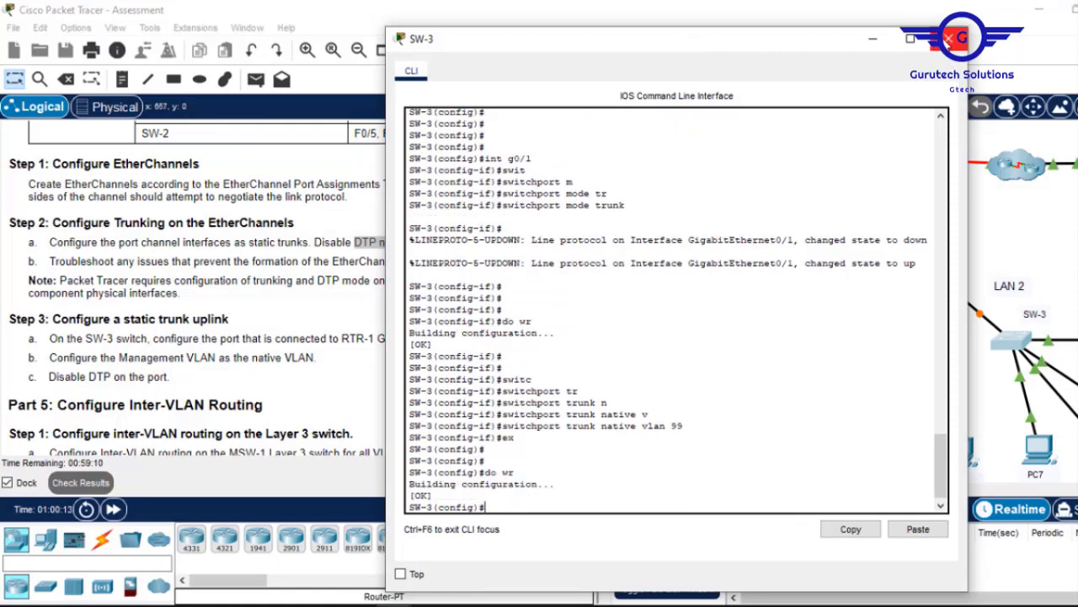
left_click(949, 38)
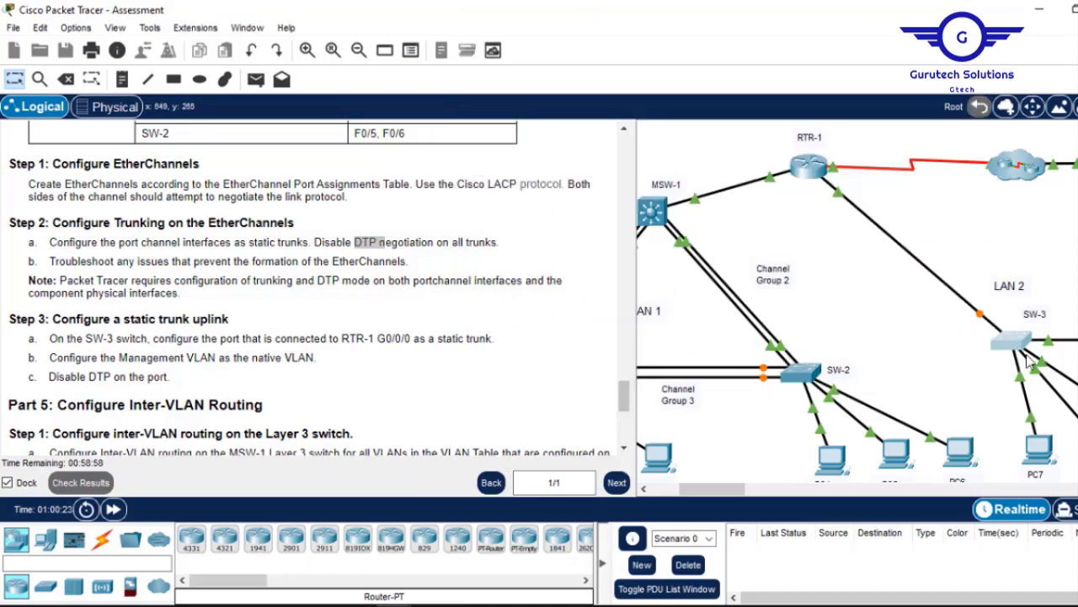
Apply 'switchport nonegotiate' to SW-3's G0/1, save with 'do wr', and close the console.
left_click(1016, 352)
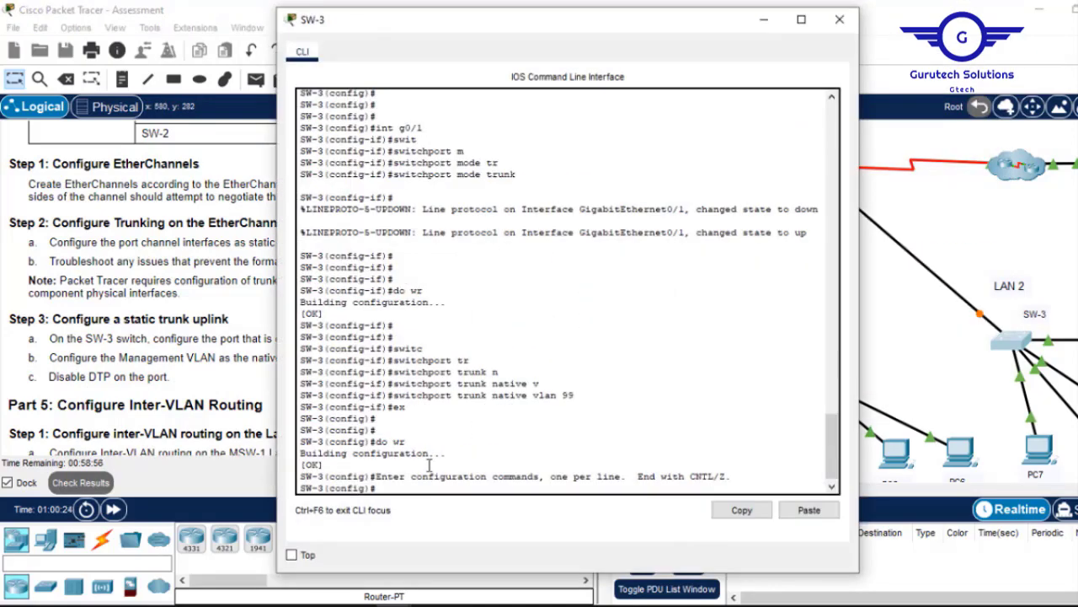
key("Return")
key("Return")
key("Up")
key("Up")
key("Up")
key("Up")
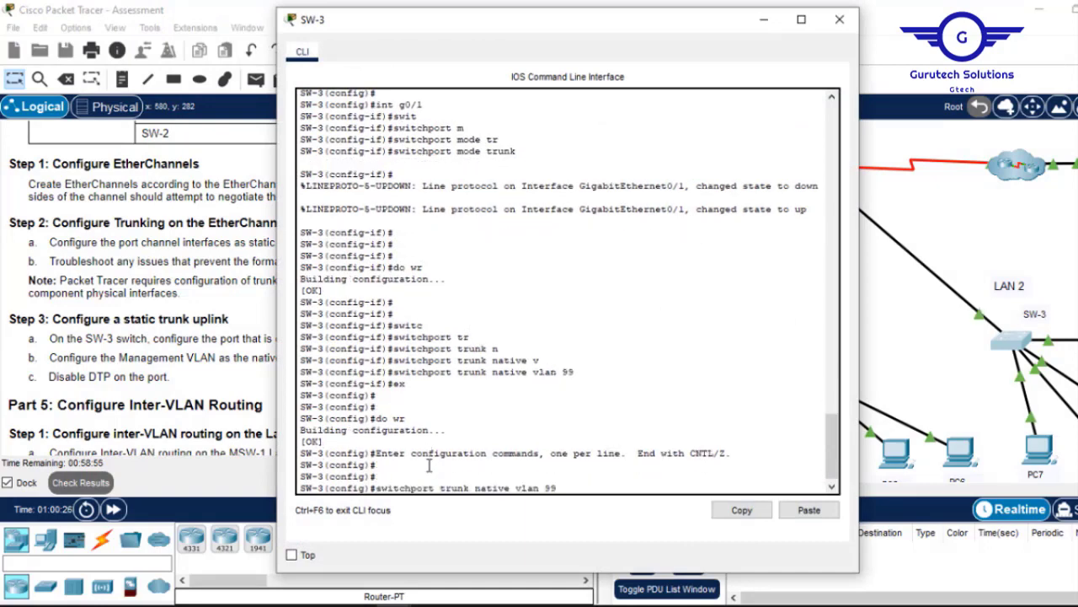
key("Return")
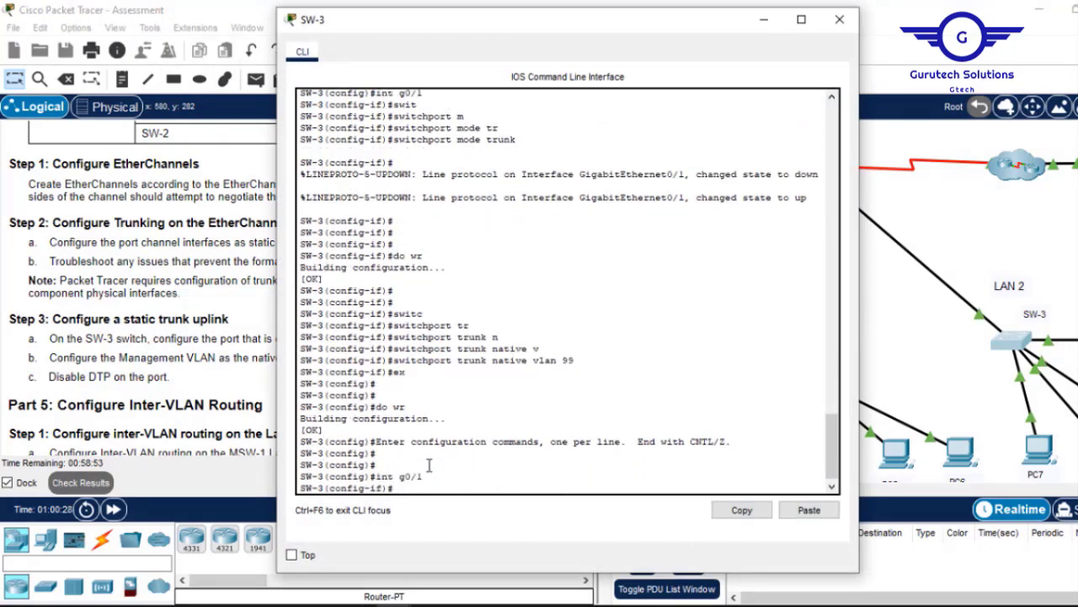
type("swit")
key("Tab")
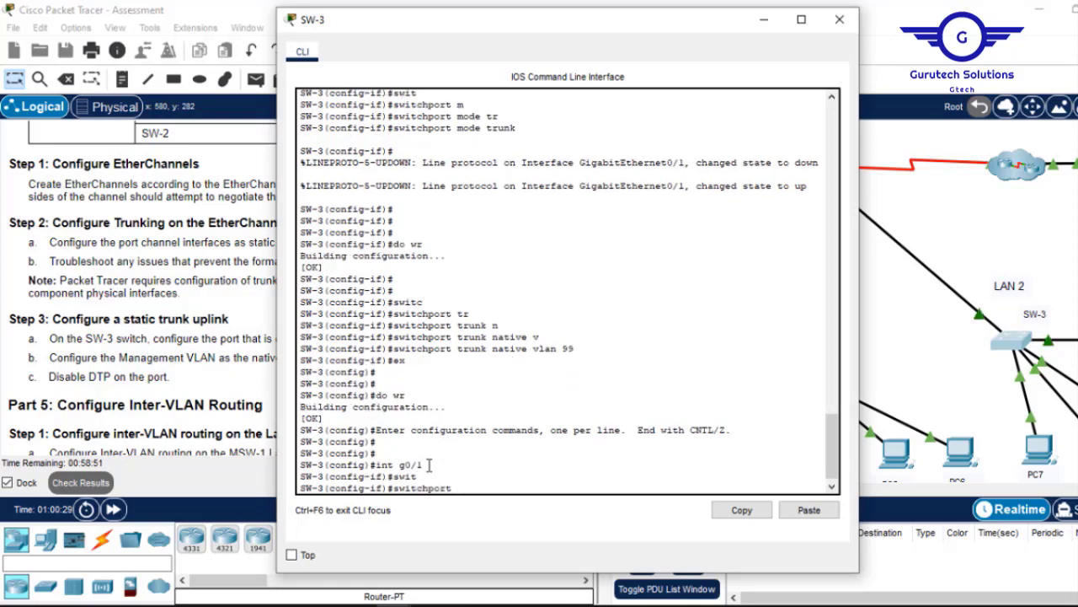
type("n")
key("Tab")
key("Return")
key("Return")
key("Return")
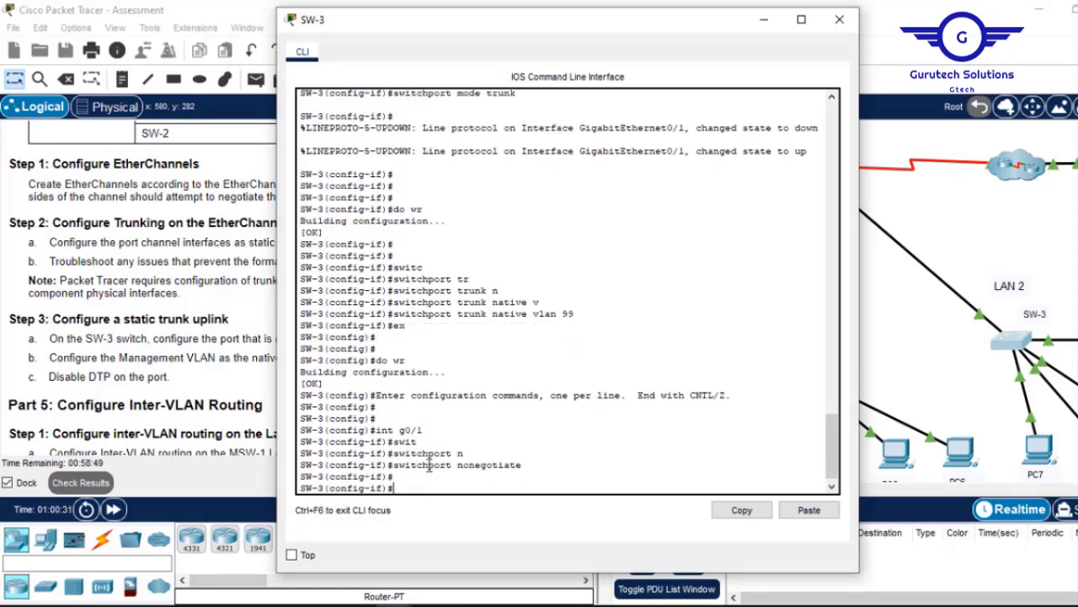
type("do wr")
key("Return")
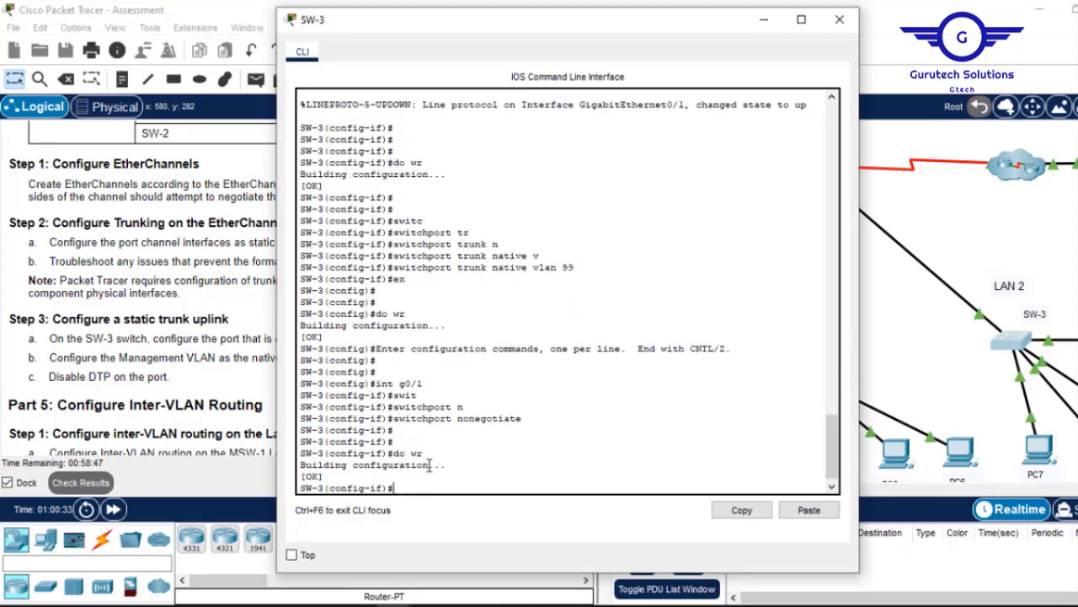
left_click(840, 19)
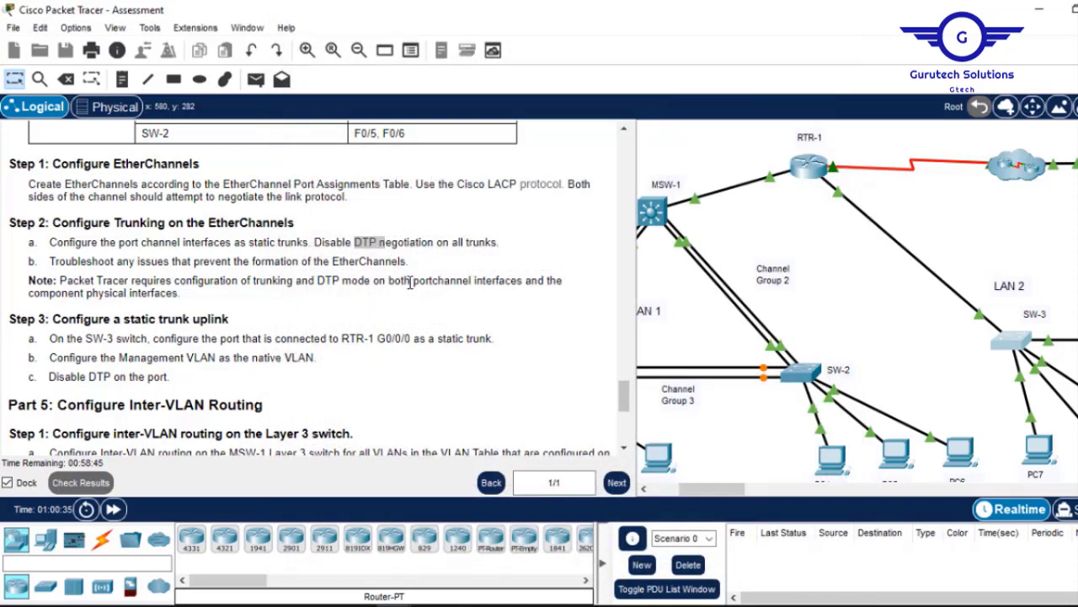
Read through the Part 5 instructions, highlighting the troubleshoot EtherChannels task.
left_click(624, 448)
scroll(624, 453, "down", 3)
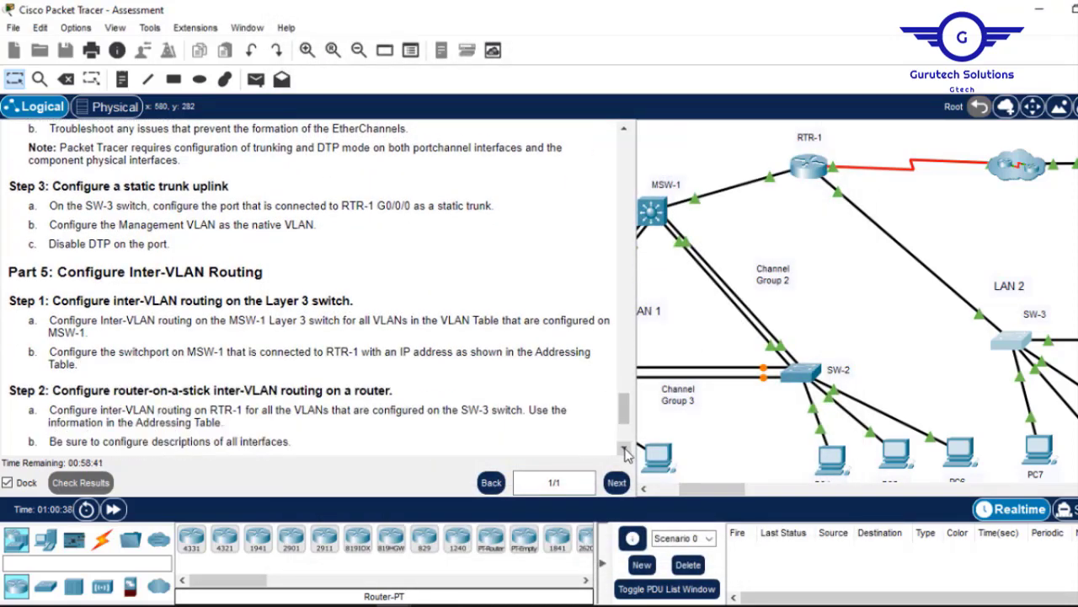
scroll(626, 428, "down", 1)
left_click_drag(626, 423, 626, 427)
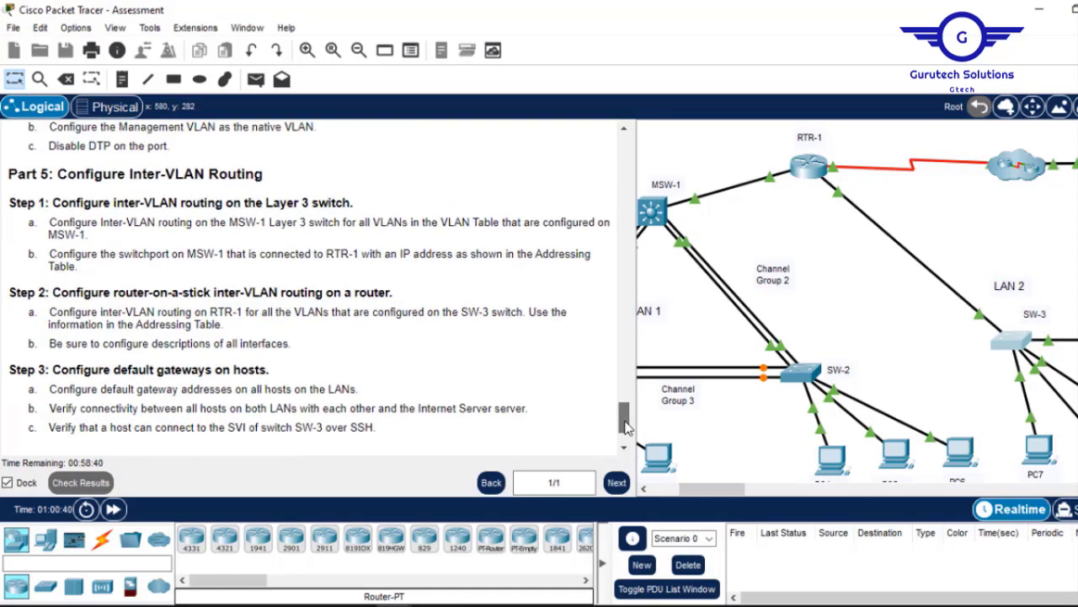
left_click_drag(679, 493, 655, 494)
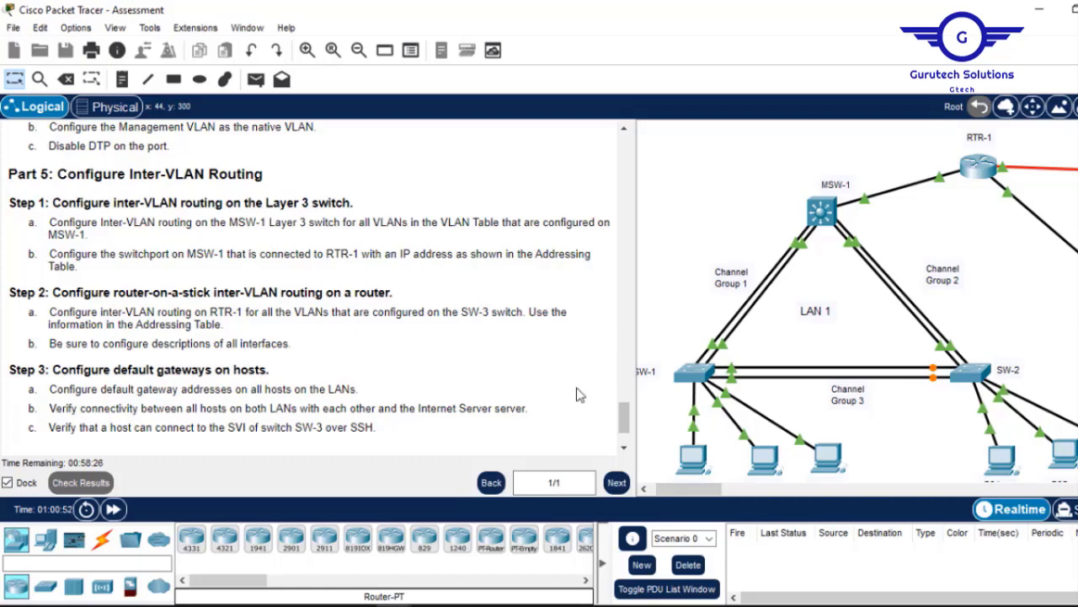
scroll(624, 424, "up", 1)
left_click_drag(623, 424, 624, 411)
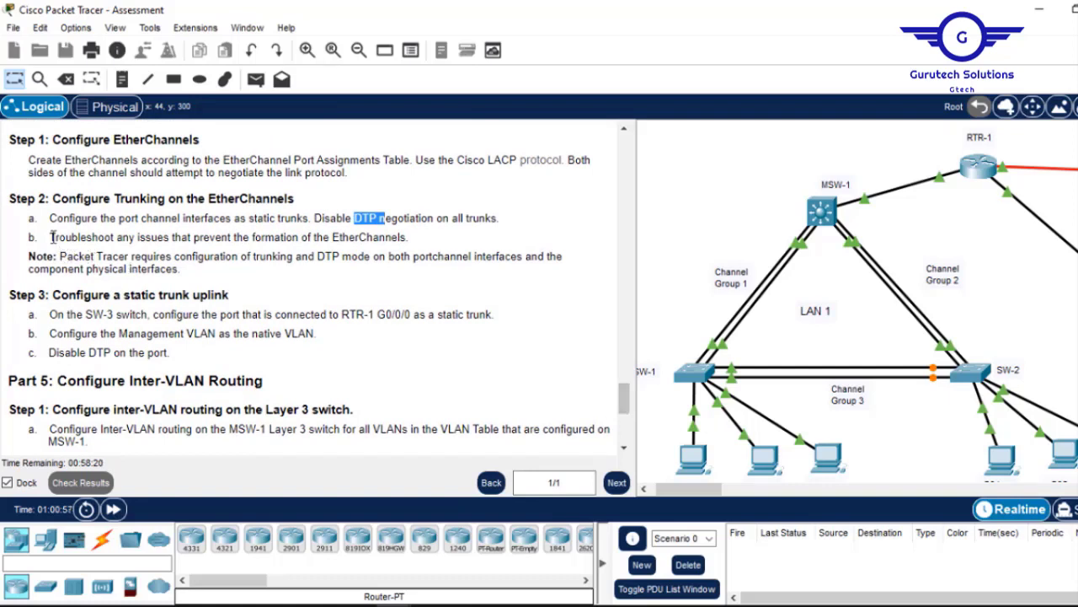
left_click_drag(52, 237, 396, 239)
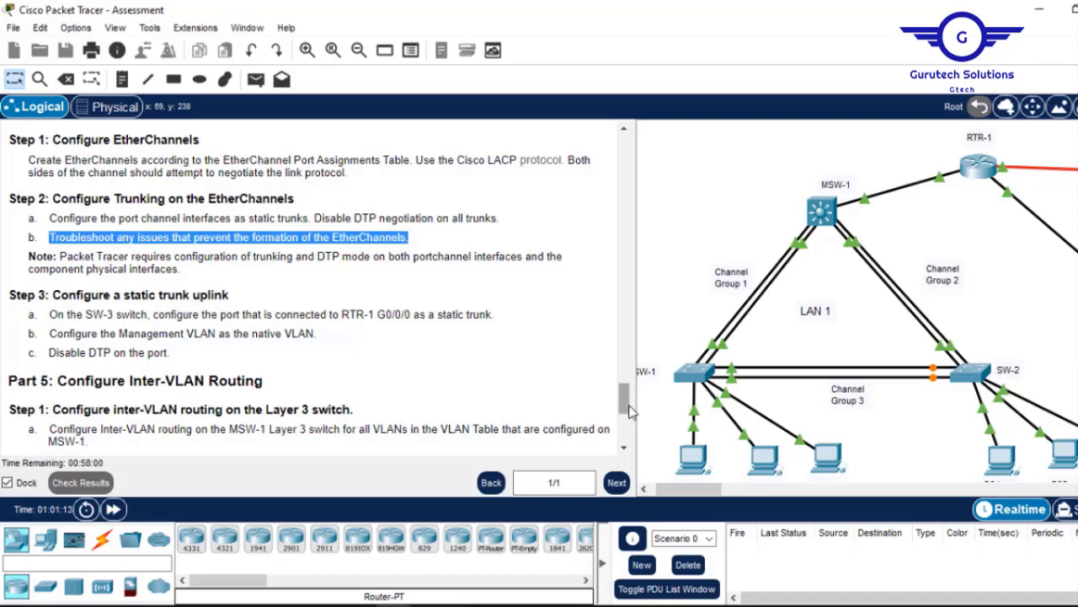
Return to the Addressing Table and bring up MSW-1's command line.
scroll(628, 405, "down", 5)
scroll(628, 405, "up", 3)
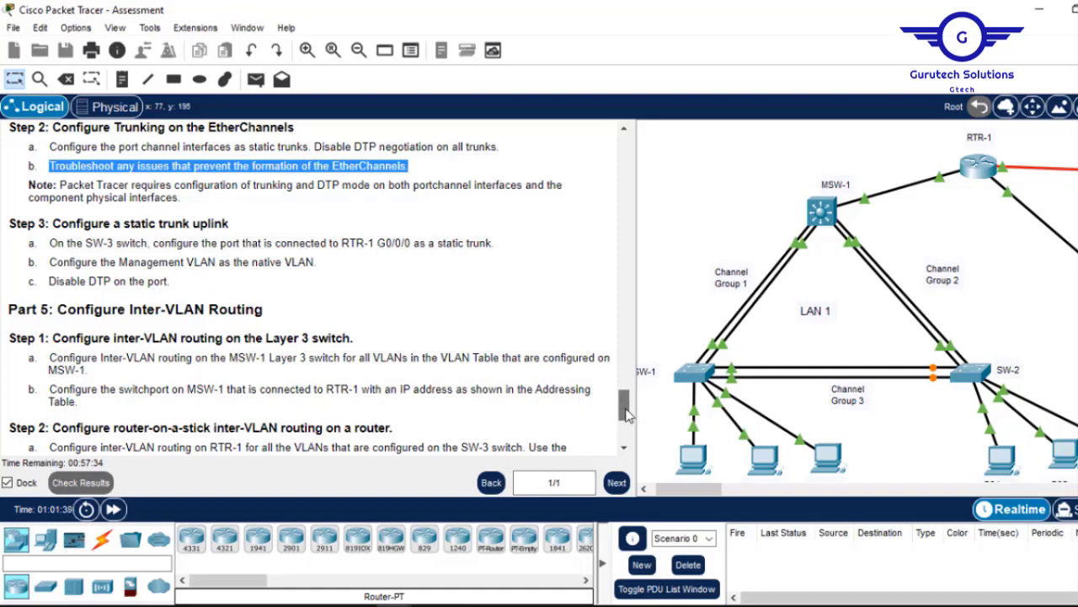
left_click_drag(624, 413, 606, 205)
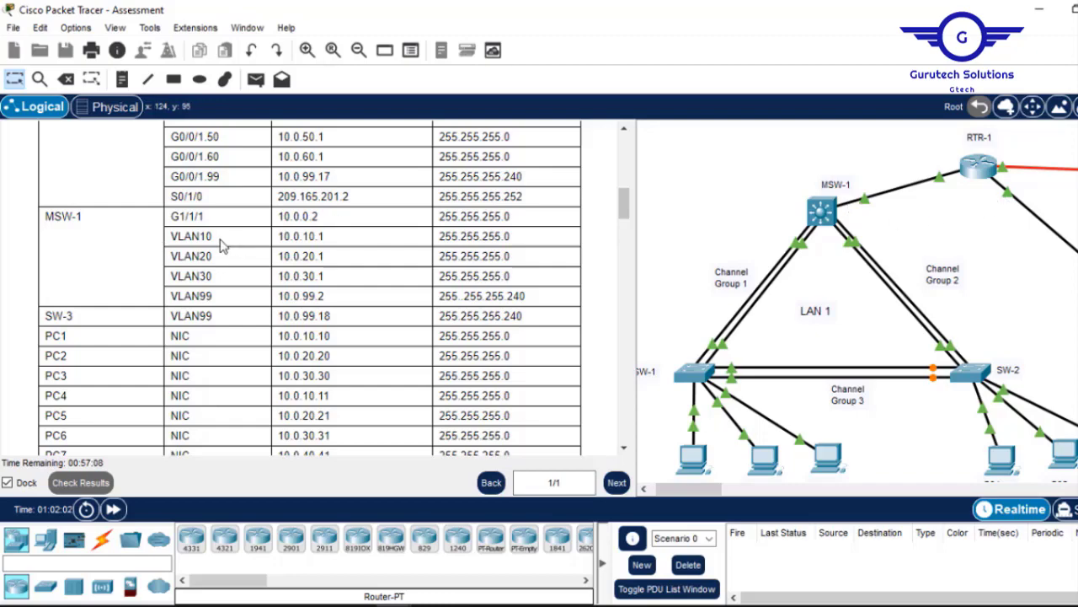
left_click(825, 215)
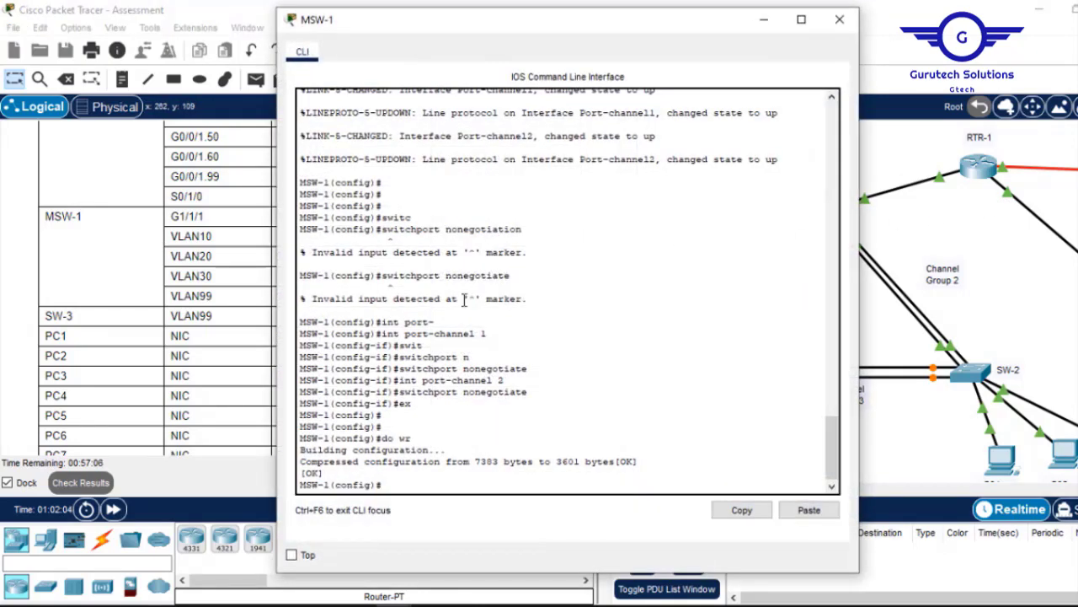
Enter interface VLAN 10 configuration on MSW-1 with 'int vlan 10'.
double_click(500, 441)
key("Return")
key("Return")
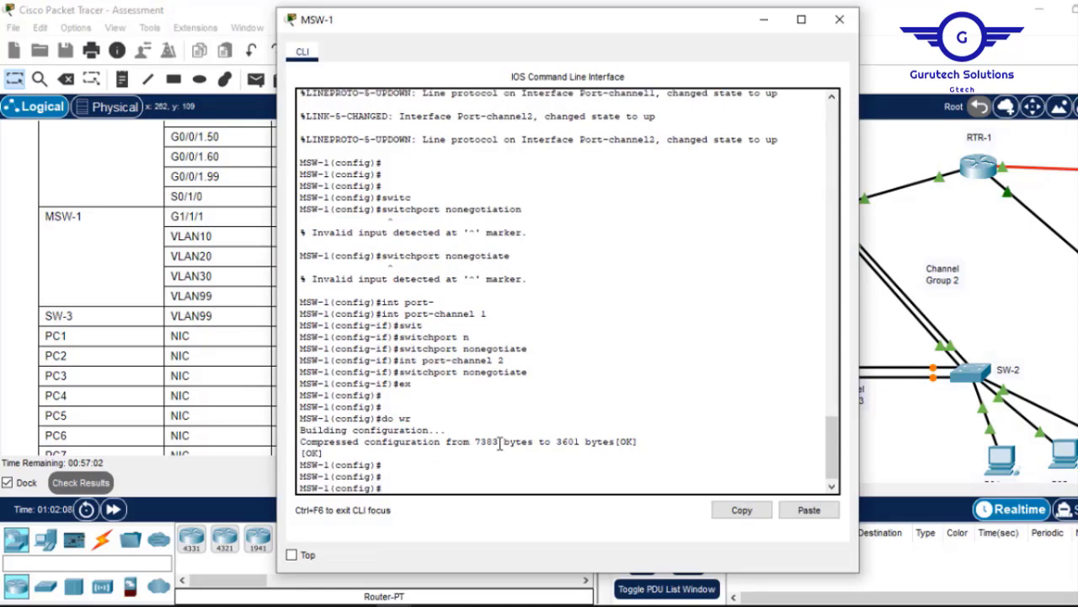
type("int vlan 10")
key("Return")
key("Return")
key("Return")
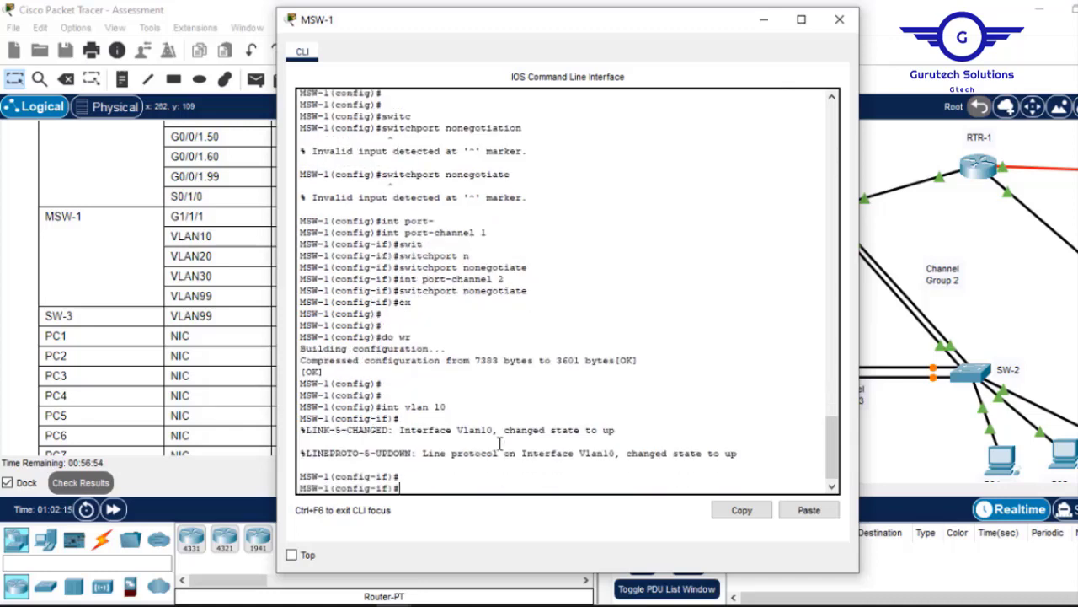
Start the VLAN 10 ip address command using 10.0.10.1 copied from the addressing table.
left_click_drag(714, 21, 824, 48)
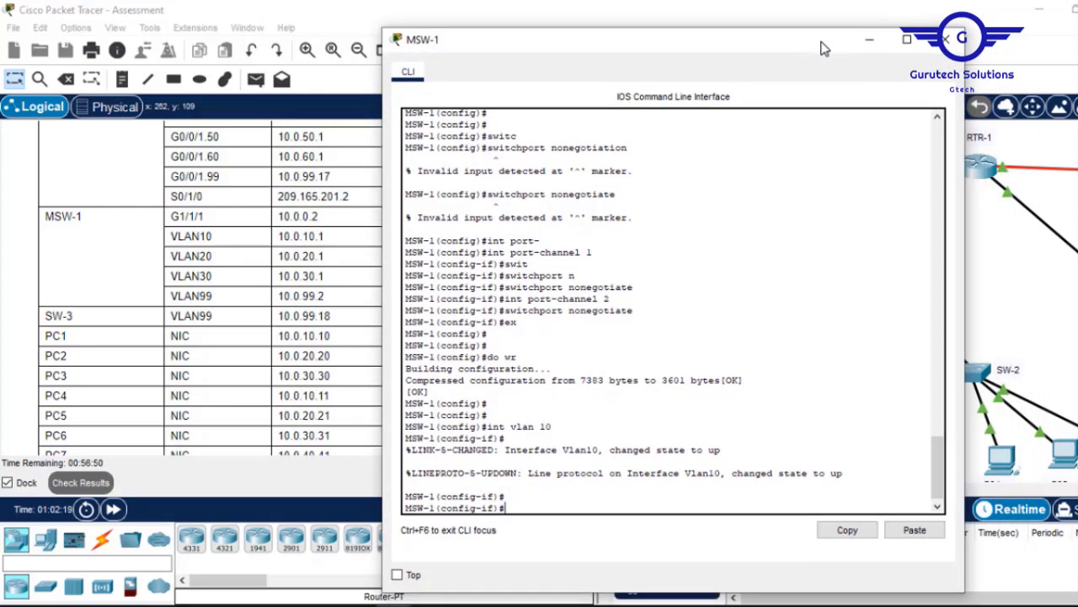
left_click(328, 241)
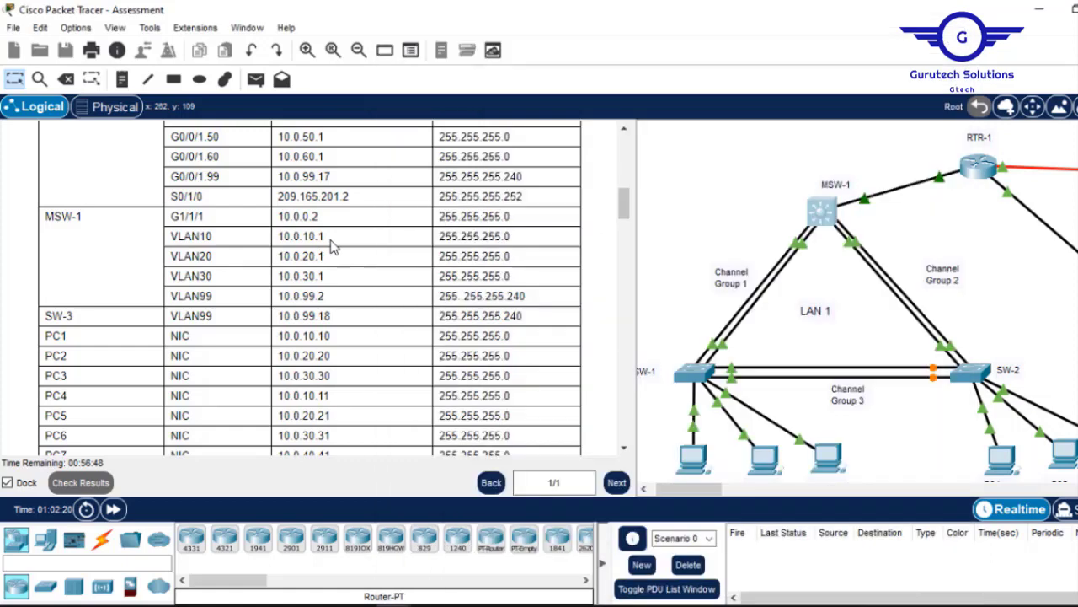
left_click_drag(328, 241, 288, 236)
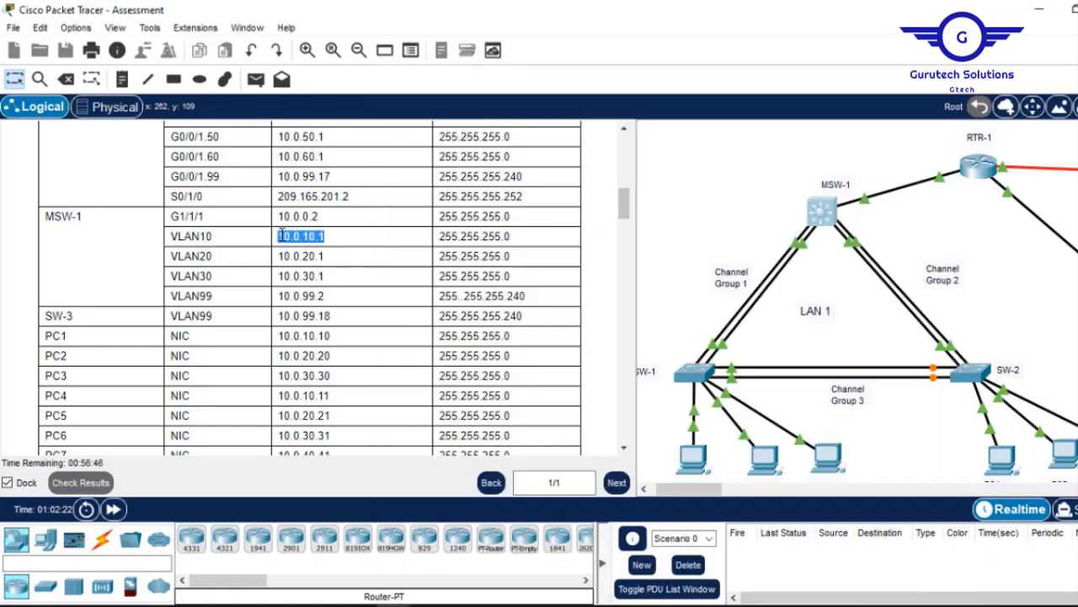
right_click(283, 237)
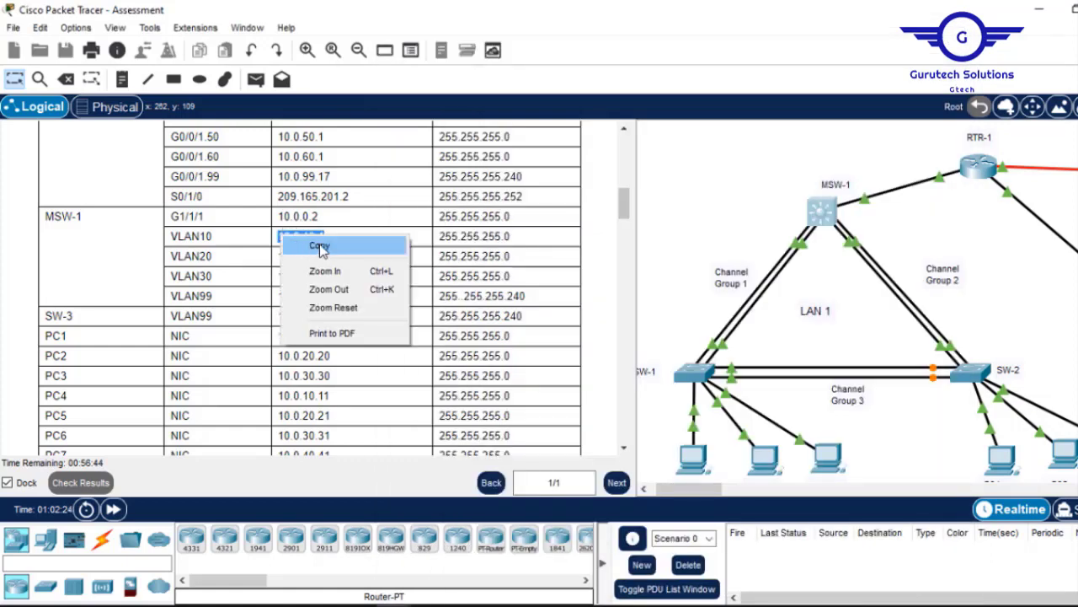
left_click(320, 250)
left_click(821, 211)
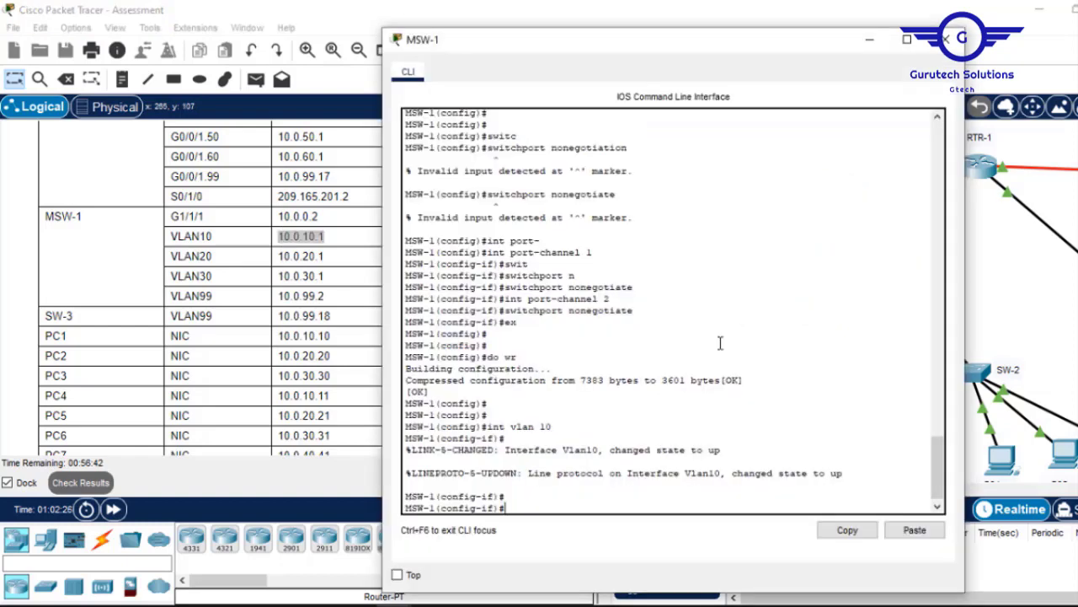
type("ip add")
left_click(915, 530)
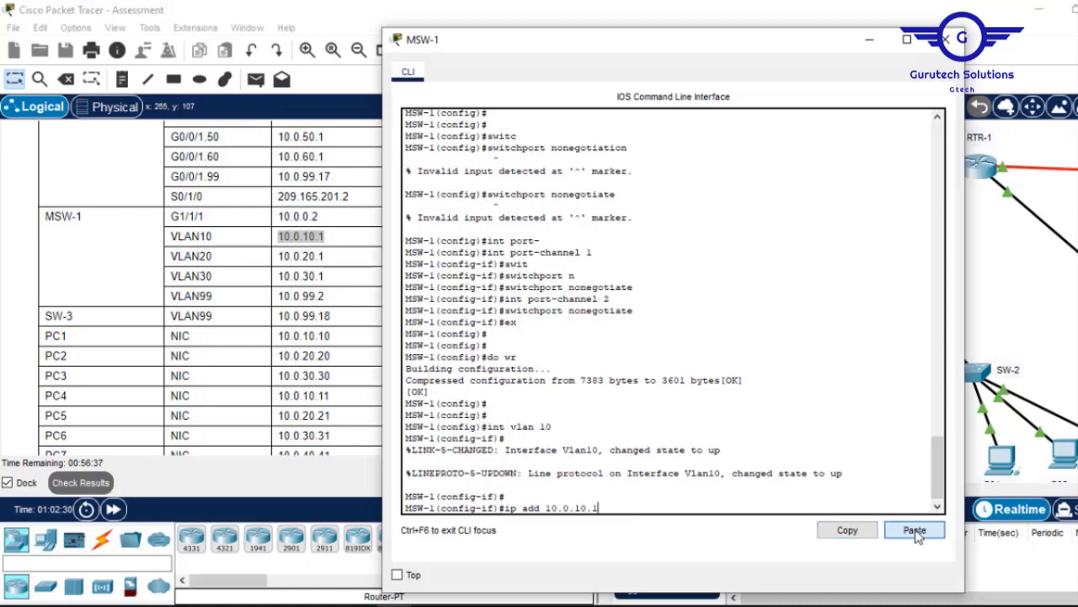
Complete the address with mask 255.255.255.0, enable VLAN 10 and exit the interface.
left_click(343, 241)
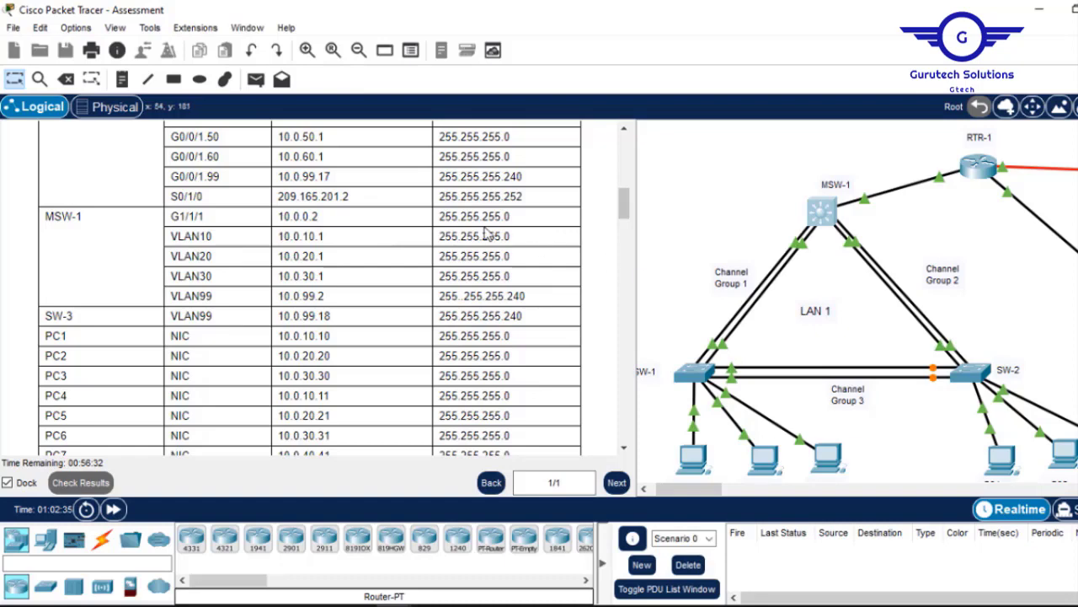
left_click_drag(529, 239, 449, 235)
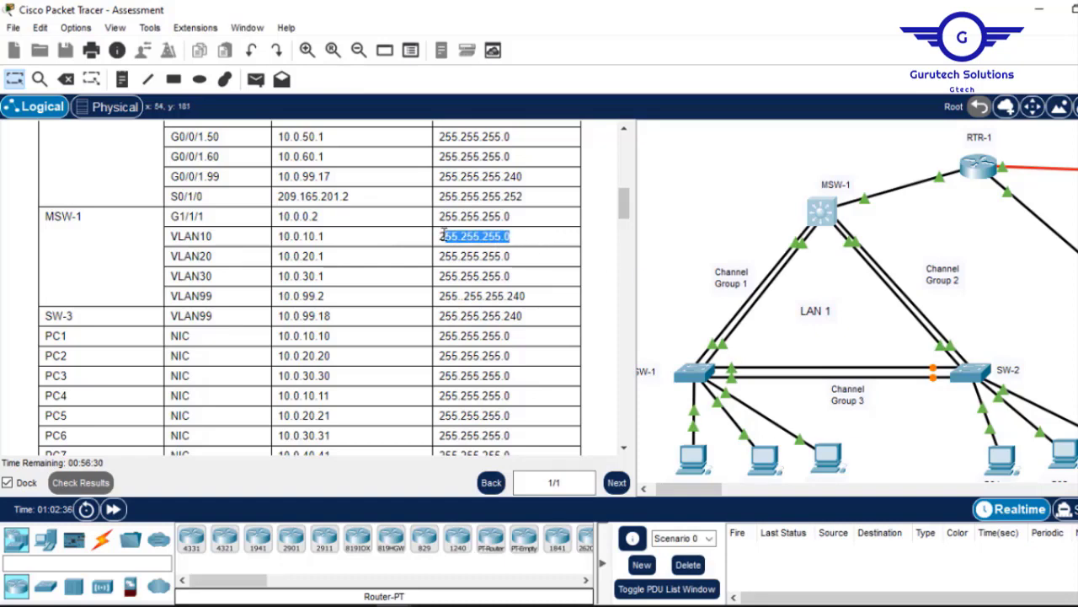
right_click(472, 238)
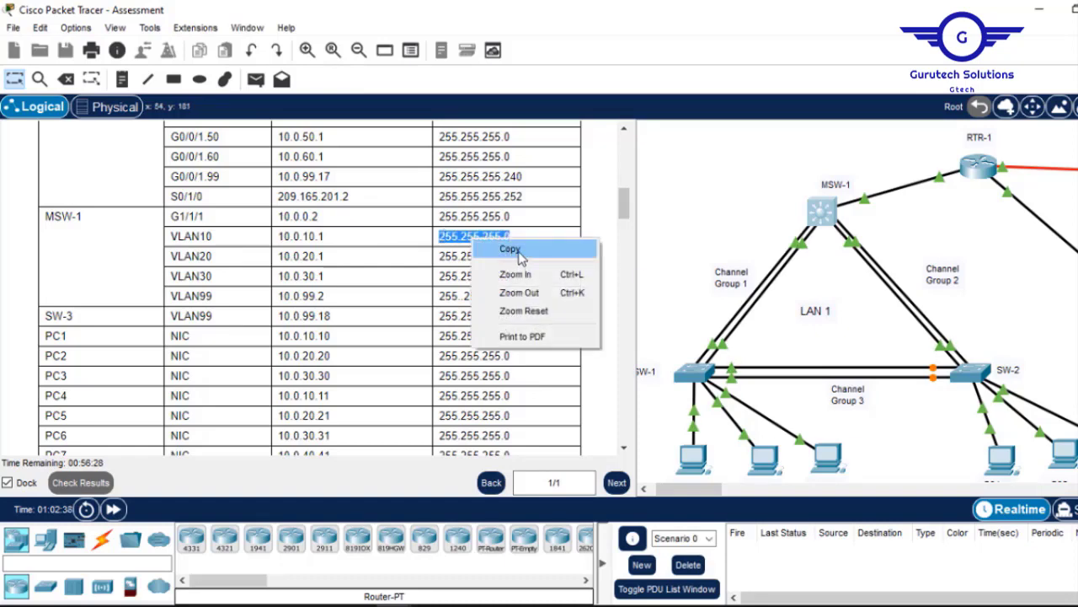
left_click(509, 249)
left_click(832, 219)
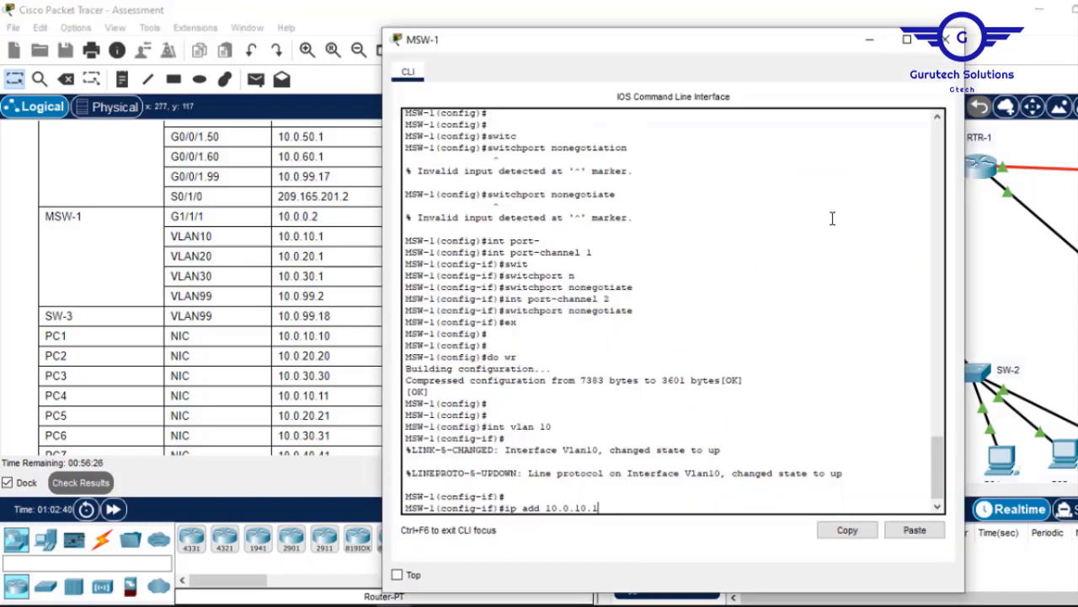
left_click(917, 531)
key("Return")
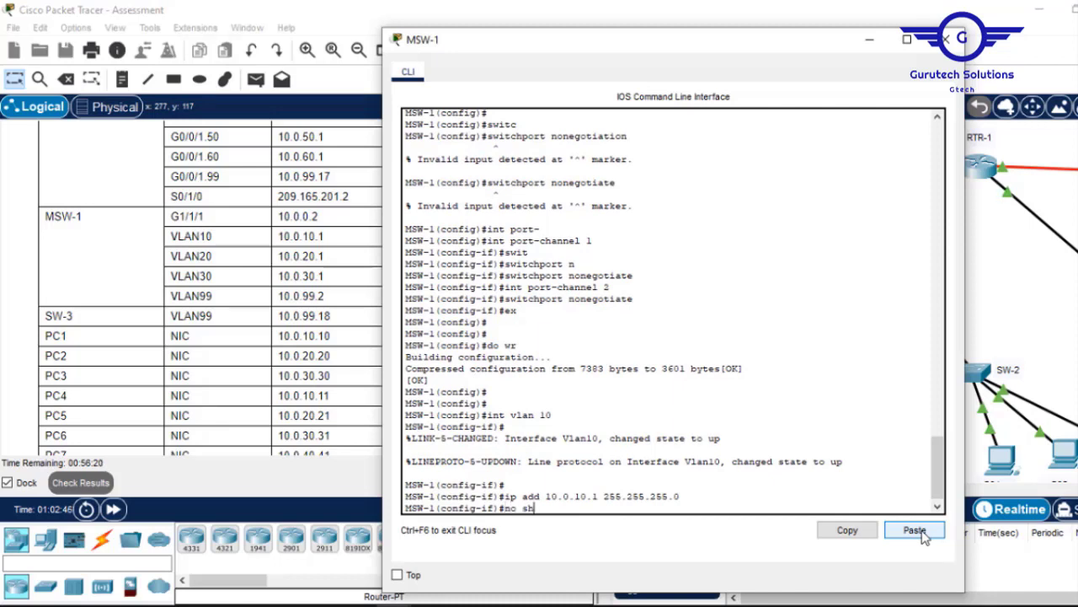
key("Return")
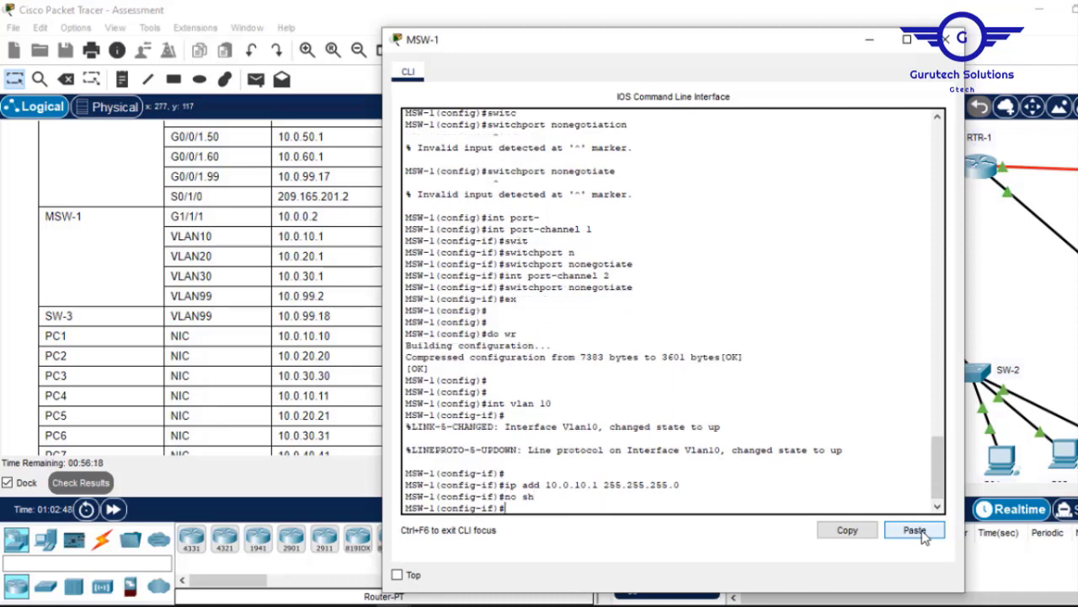
type("ex")
key("Return")
key("Return")
key("Return")
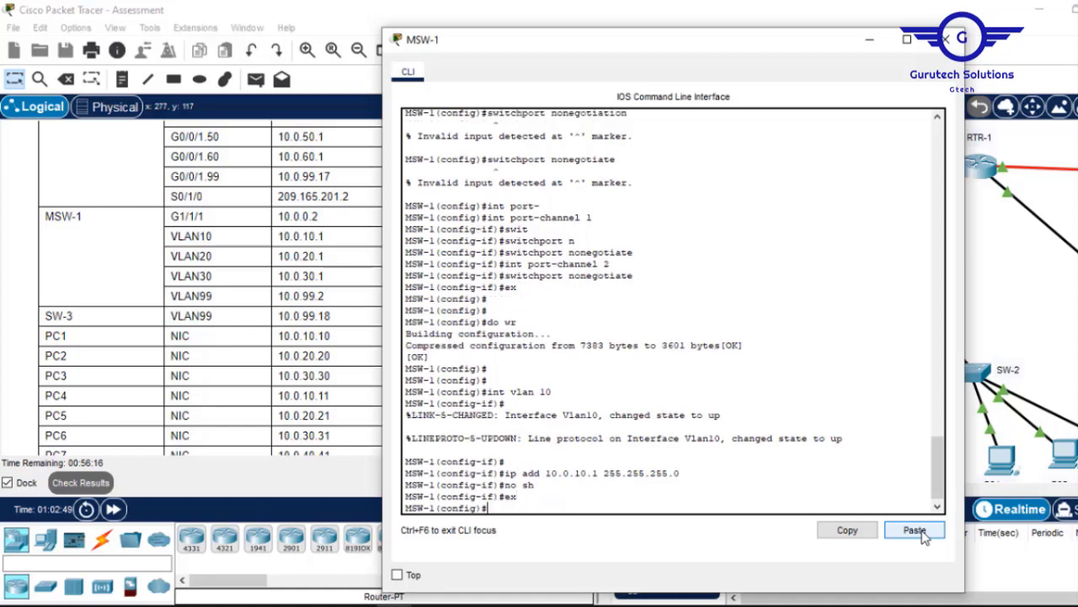
Give VLAN 20 address 10.0.20.1 255.255.255.0, enable it and exit, reusing command history.
key("Up")
key("Up")
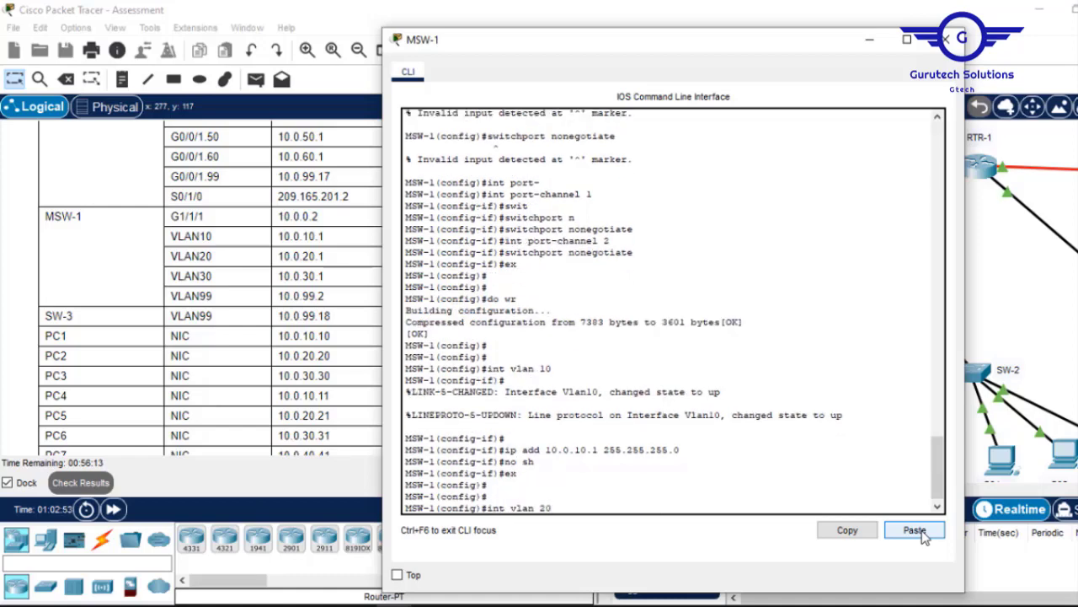
key("Return")
key("Return")
key("Up")
key("Up")
key("Up")
key("Up")
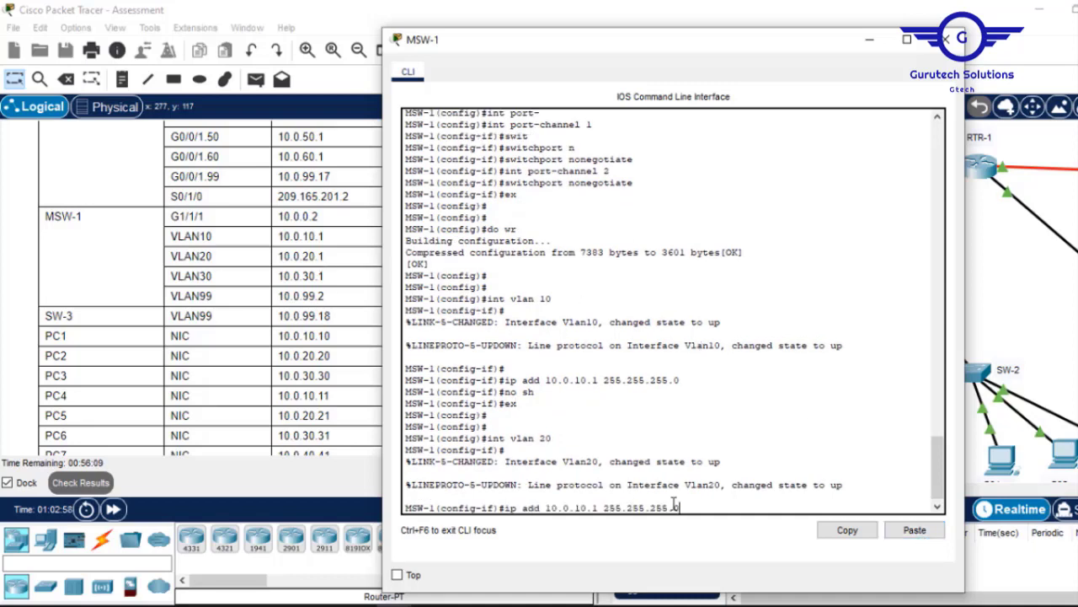
key("Left")
key("Left")
key("BackSpace")
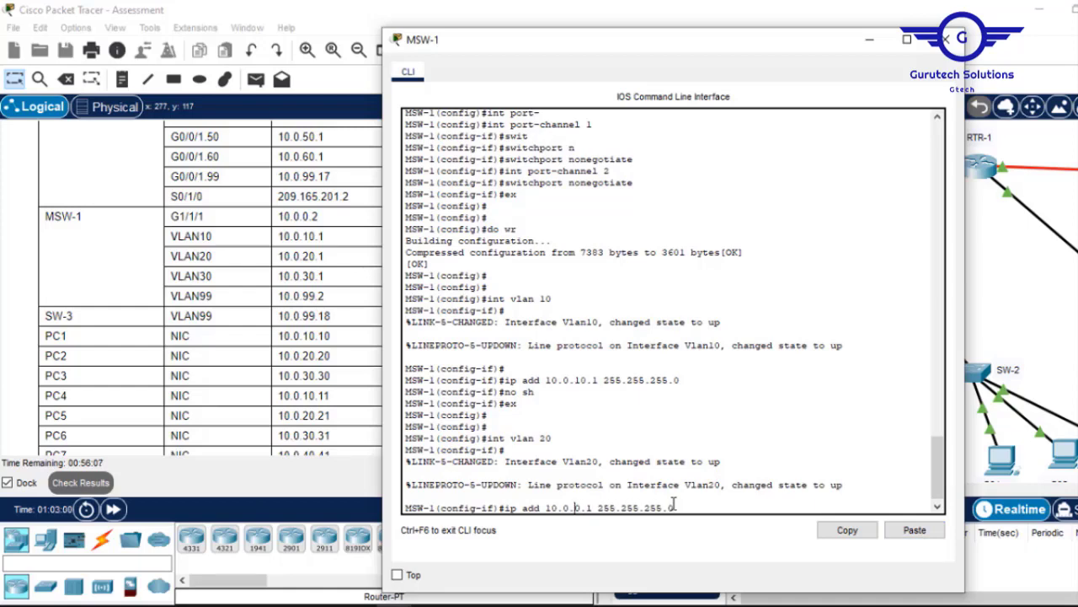
type("2")
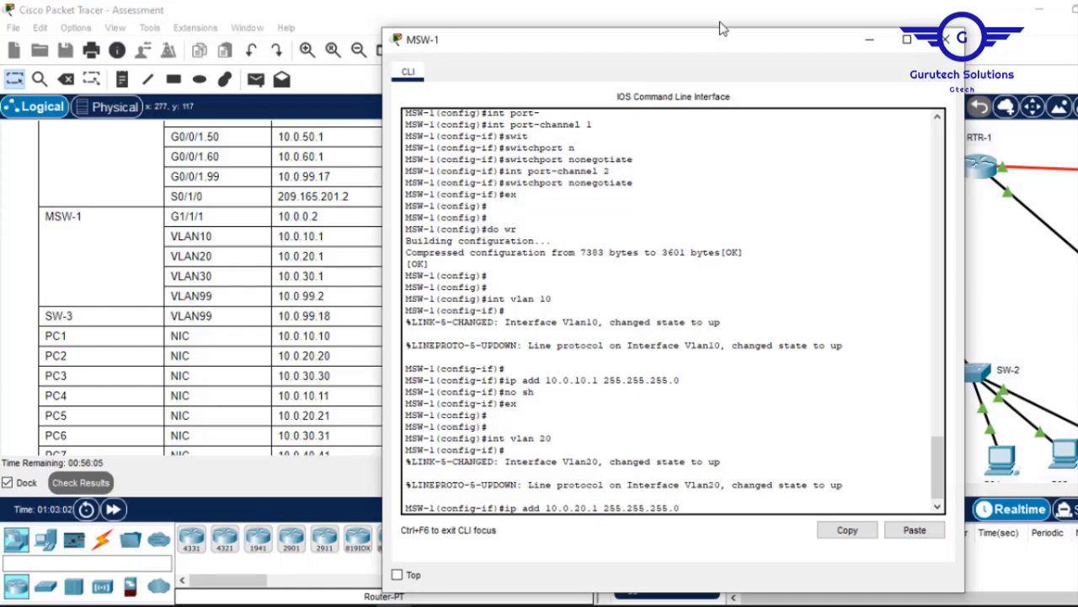
left_click_drag(720, 51, 696, 64)
key("Return")
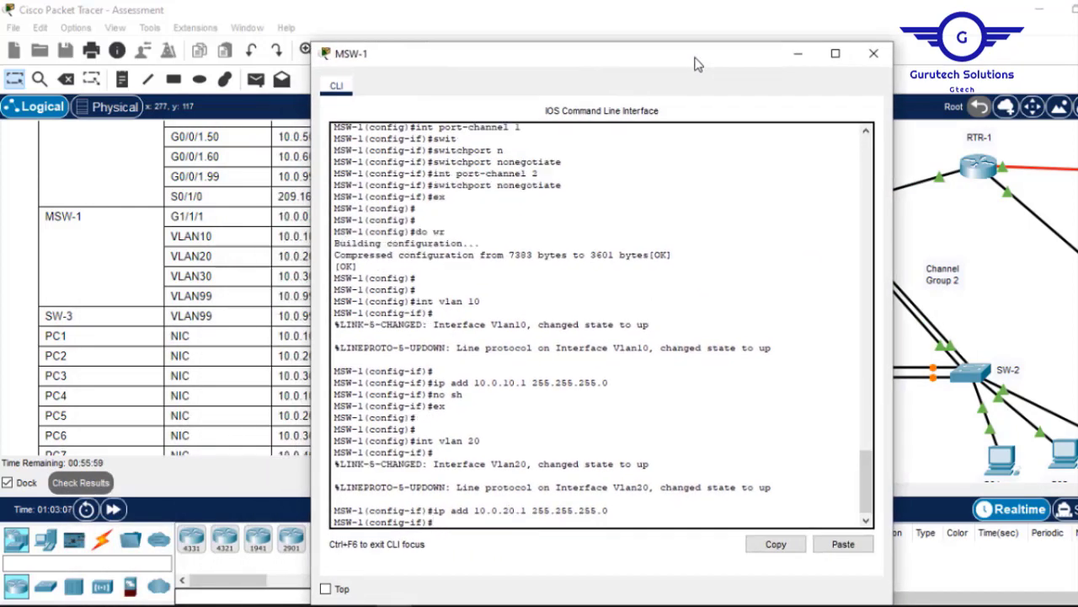
type("no sh")
key("Return")
key("Return")
key("Return")
key("Return")
type("ex")
key("Return")
key("Return")
key("Return")
key("Return")
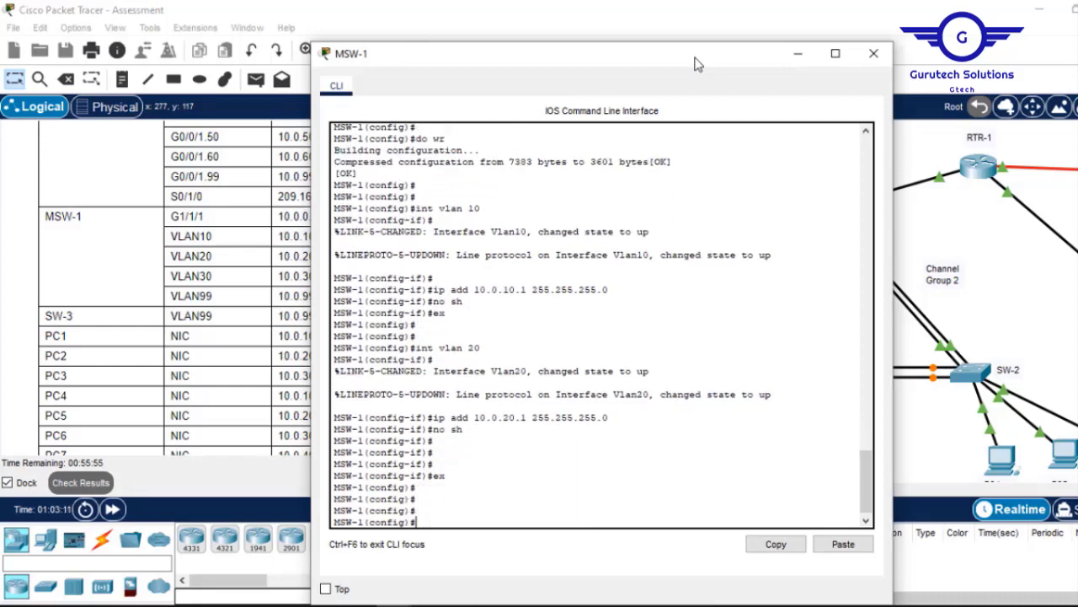
Give VLAN 30 address 10.0.30.1 255.255.255.0, enable it and exit.
key("Up")
key("Up")
key("Up")
key("Up")
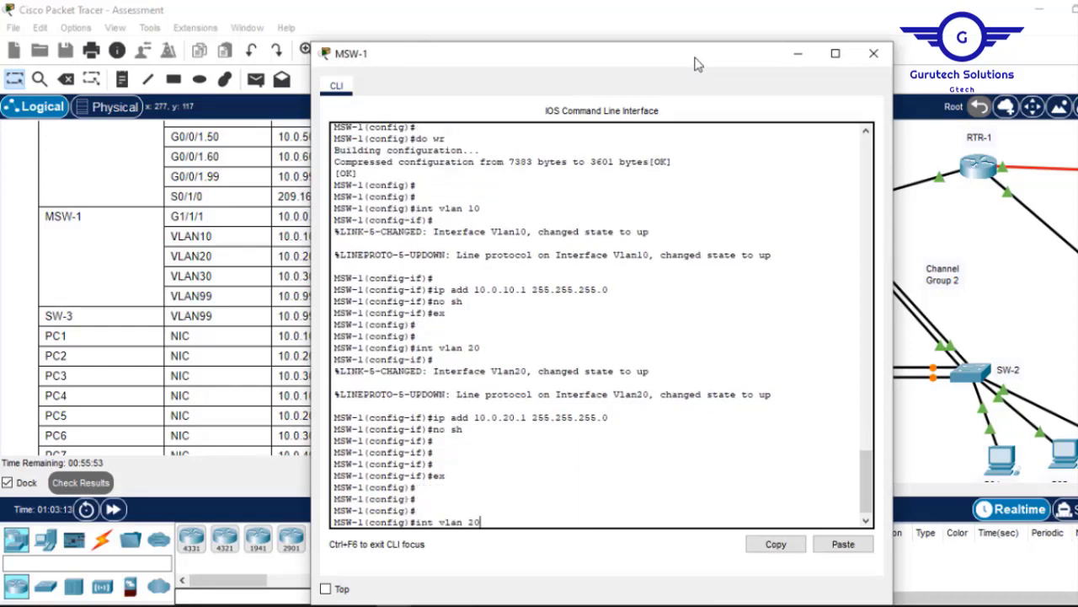
key("Left")
key("BackSpace")
type("3")
key("Return")
key("Return")
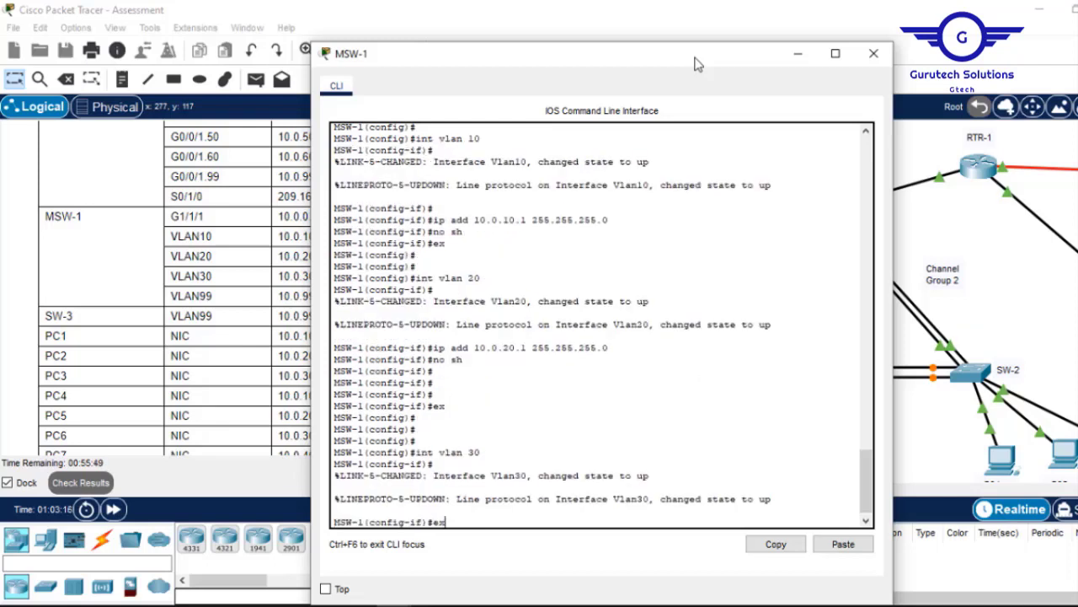
key("Up")
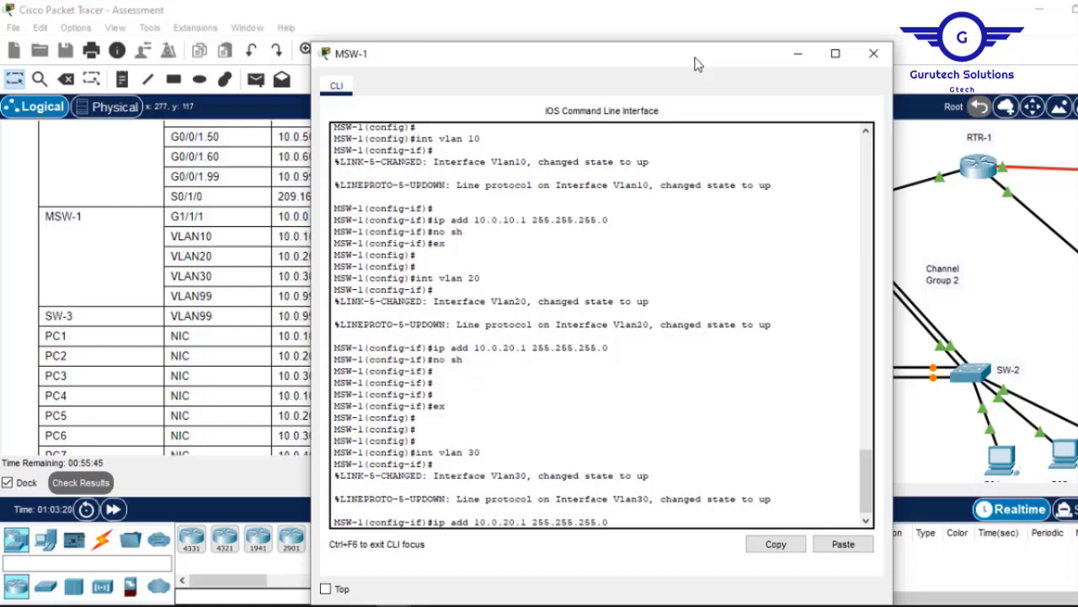
left_click_drag(665, 64, 699, 46)
key("BackSpace")
type("3")
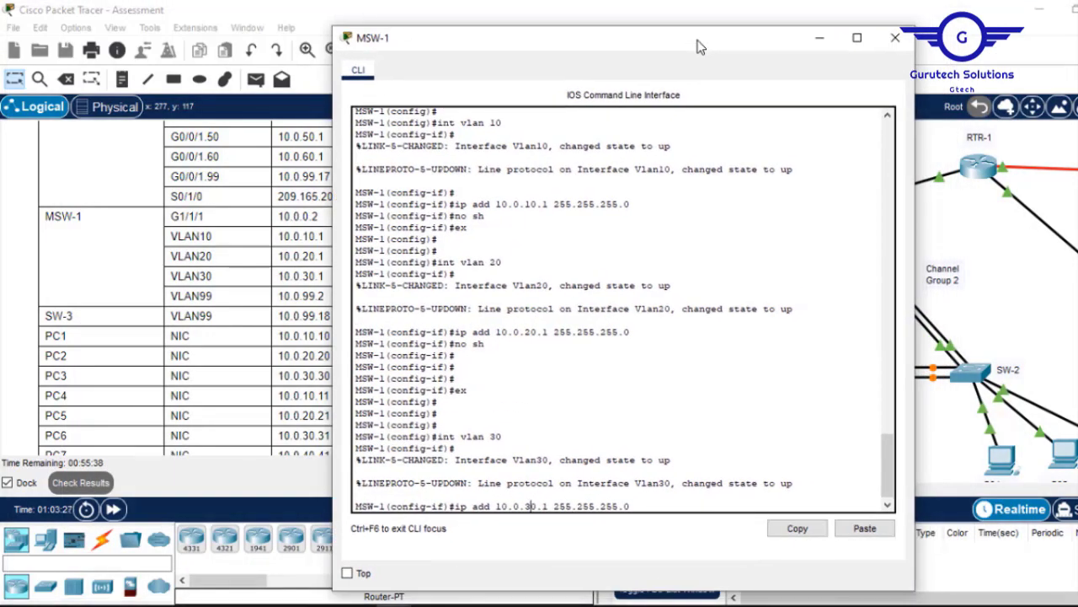
key("Return")
type("no sh")
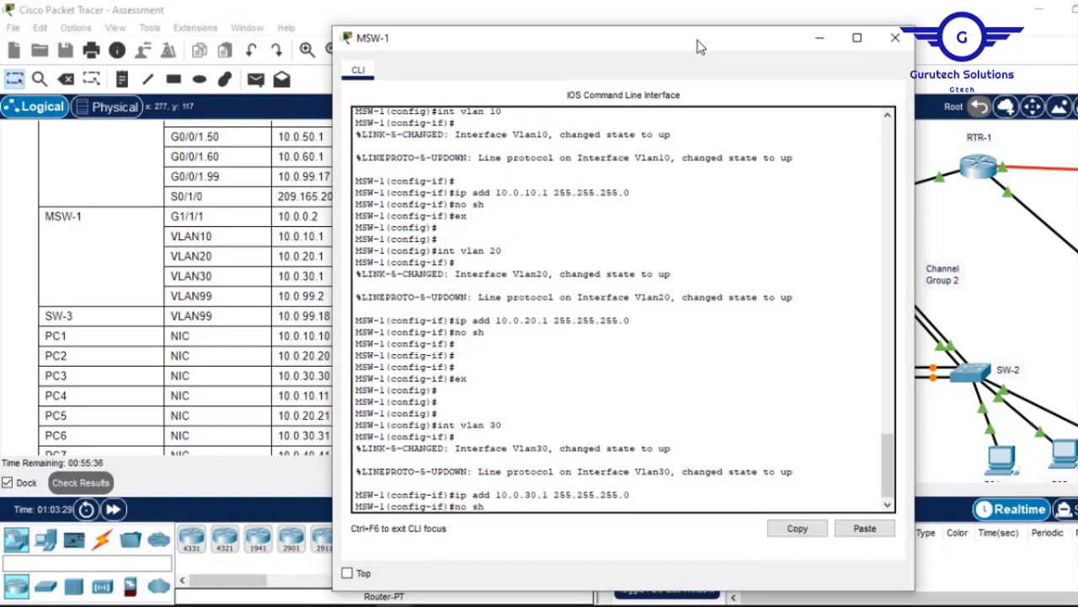
key("Return")
key("Return")
key("Return")
key("Return")
type("ex")
key("Return")
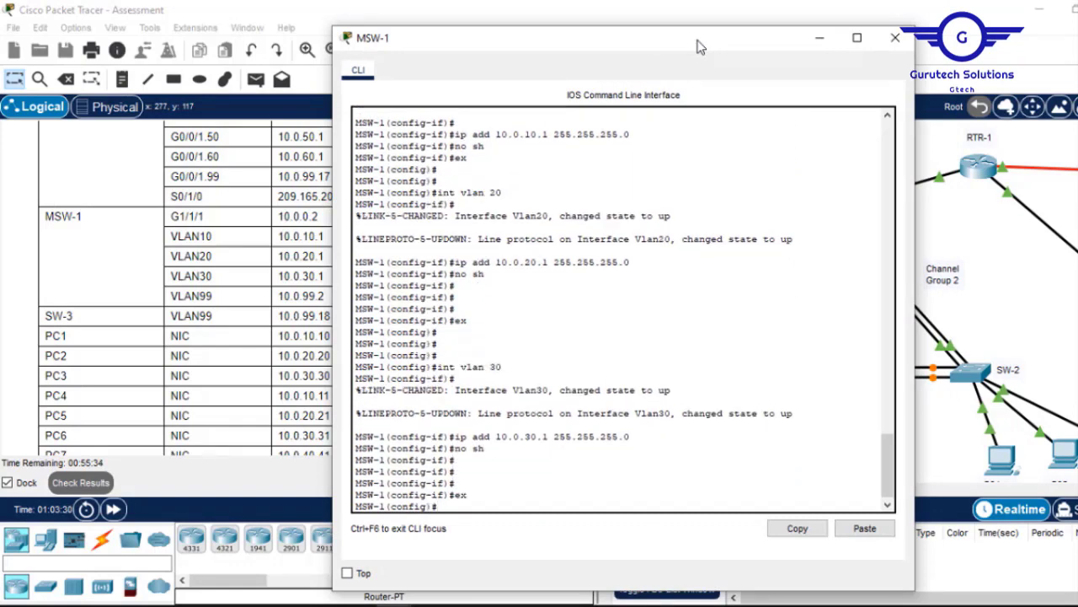
key("Return")
key("Return")
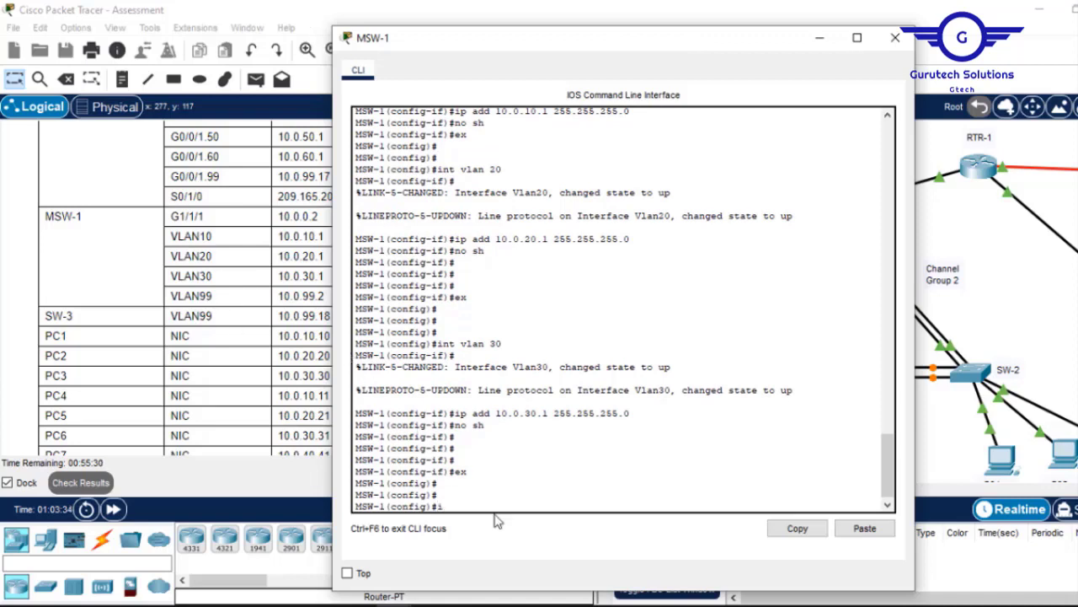
Assign VLAN 99 the address 10.0.99.2 255.255.255.240, enable it and exit.
type("int vlan 99")
key("Return")
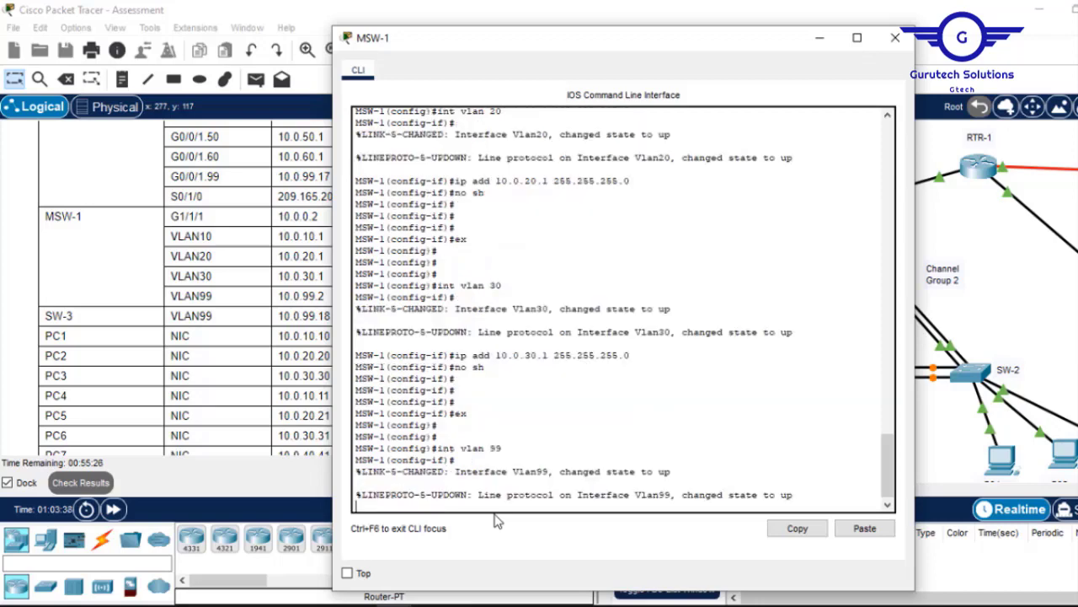
key("Return")
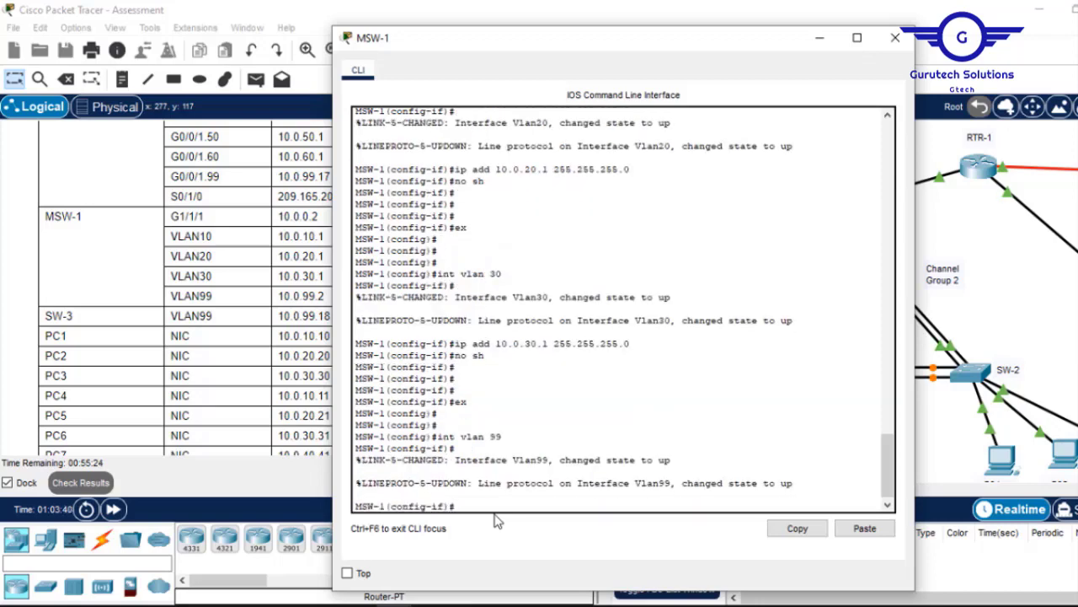
type("ip add 10.0.99.2")
left_click_drag(710, 53, 686, 102)
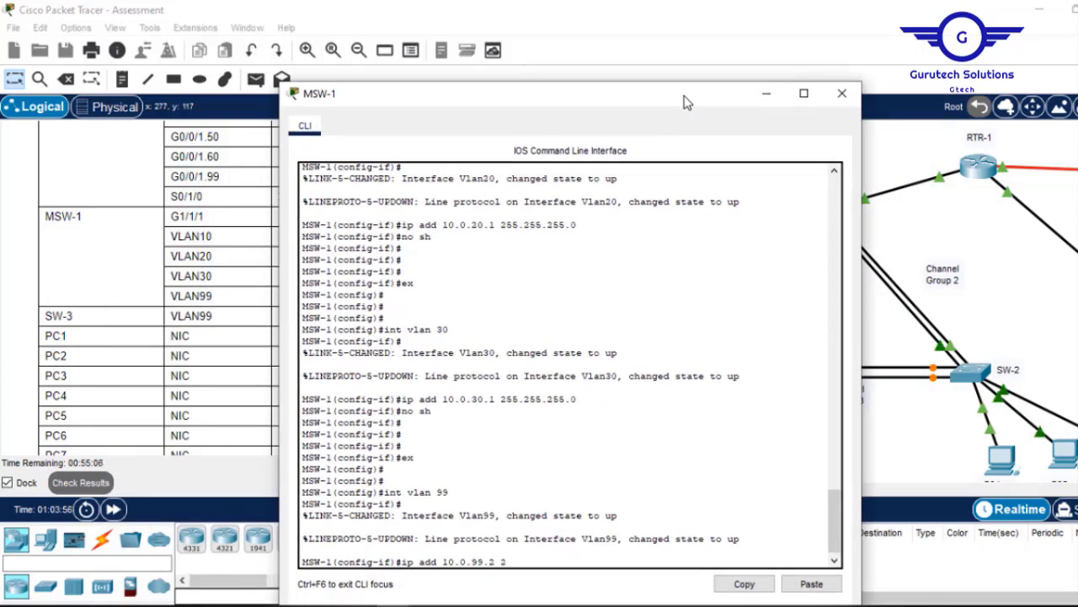
type("255.255.240")
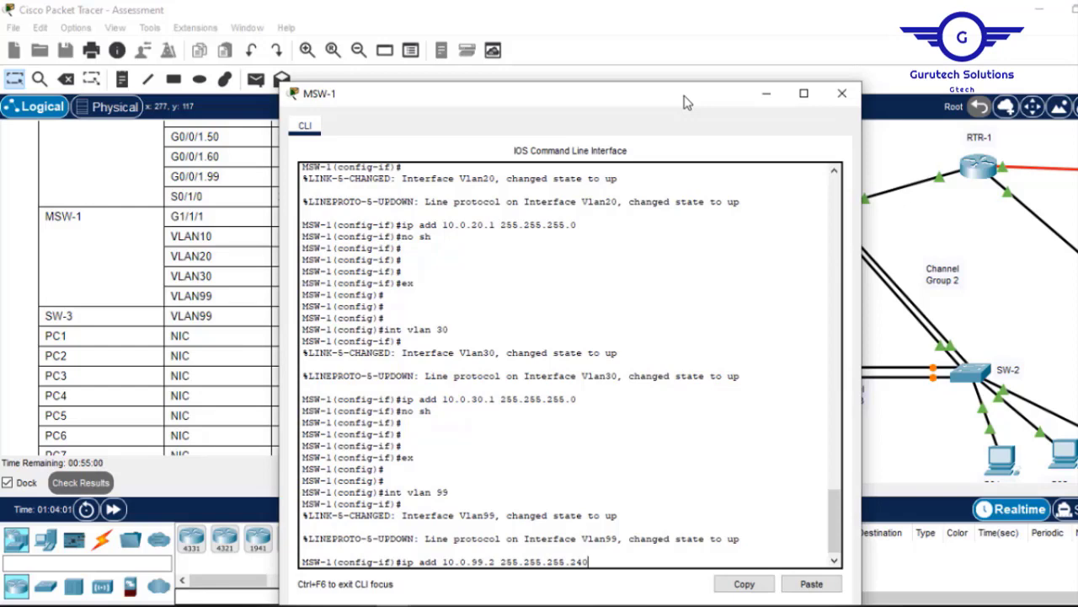
key("Return")
type("no ")
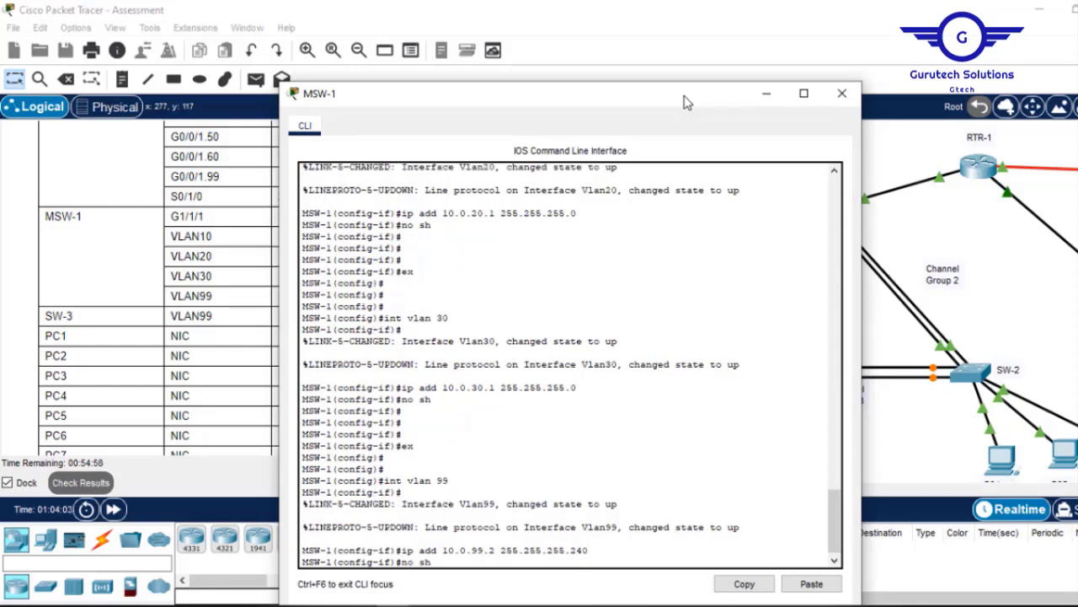
type("sh")
key("Return")
key("Return")
key("Return")
type("ex")
key("Return")
key("Return")
key("Return")
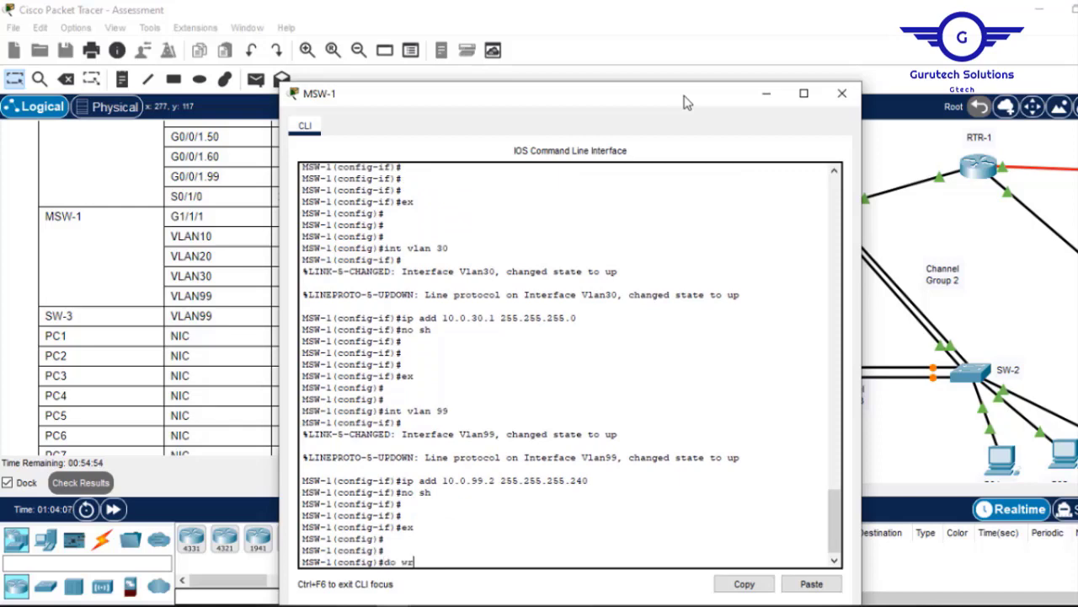
Save MSW-1's configuration with 'do wr' and close its console window.
type("do wr")
key("Return")
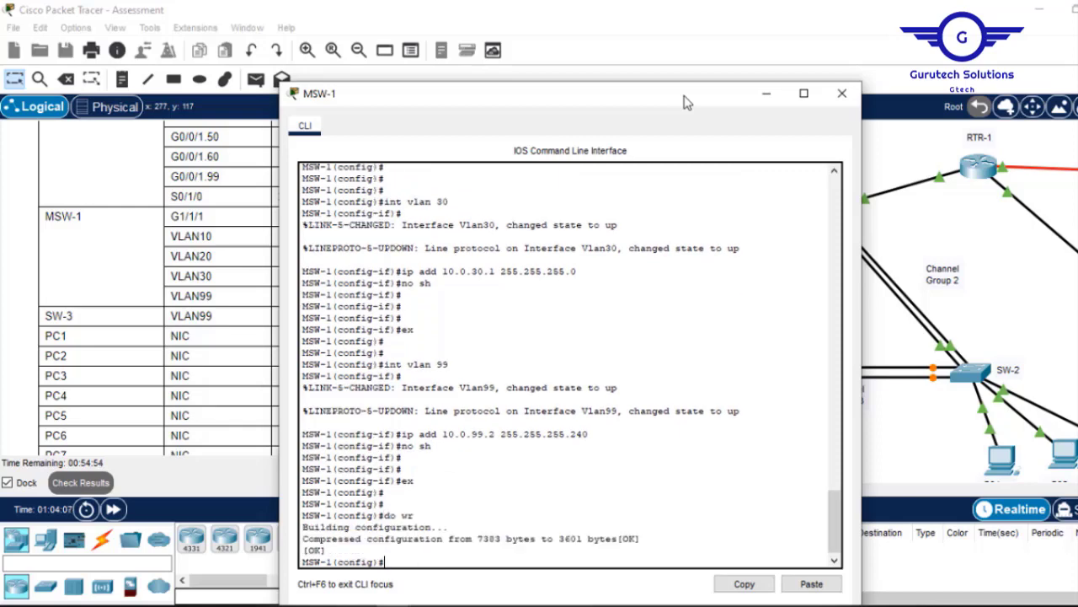
left_click(840, 97)
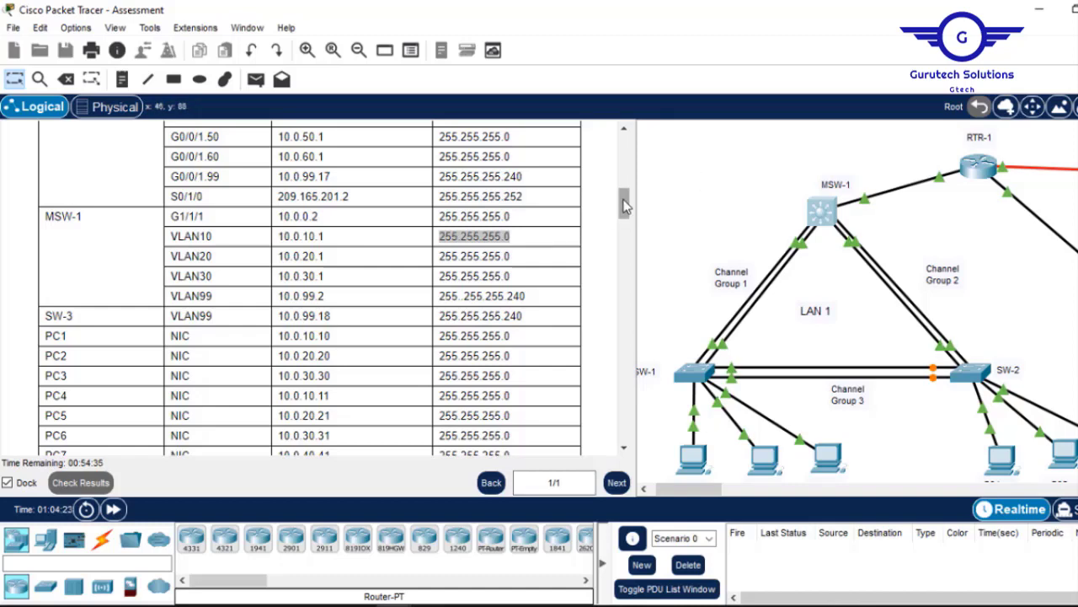
Note MSW-1's G1/1/1 interface and its 10.0.0.2 address in the addressing table.
left_click_drag(211, 219, 184, 217)
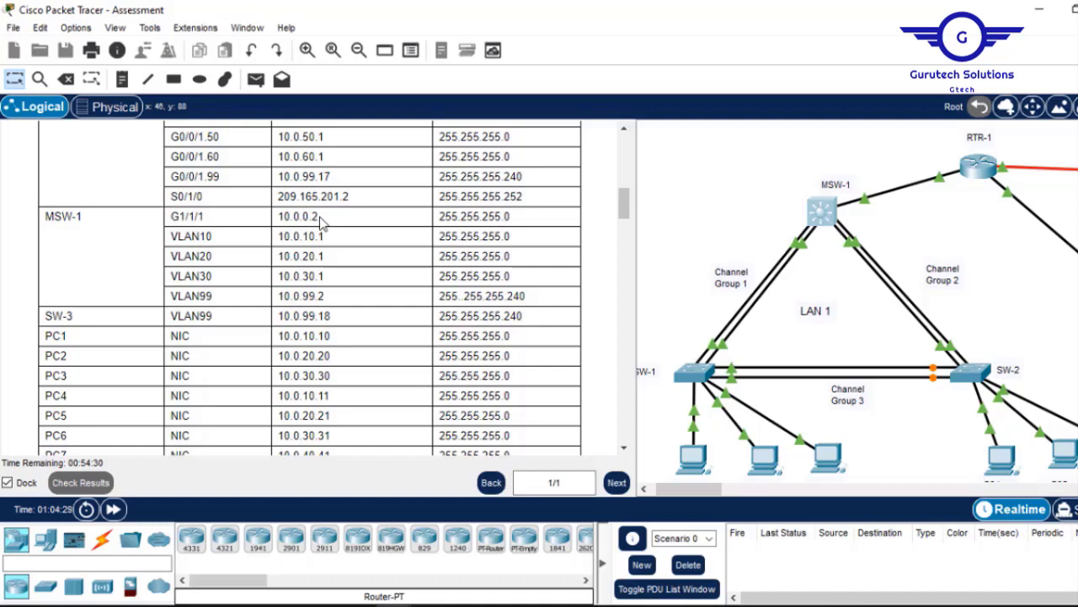
left_click_drag(320, 217, 277, 218)
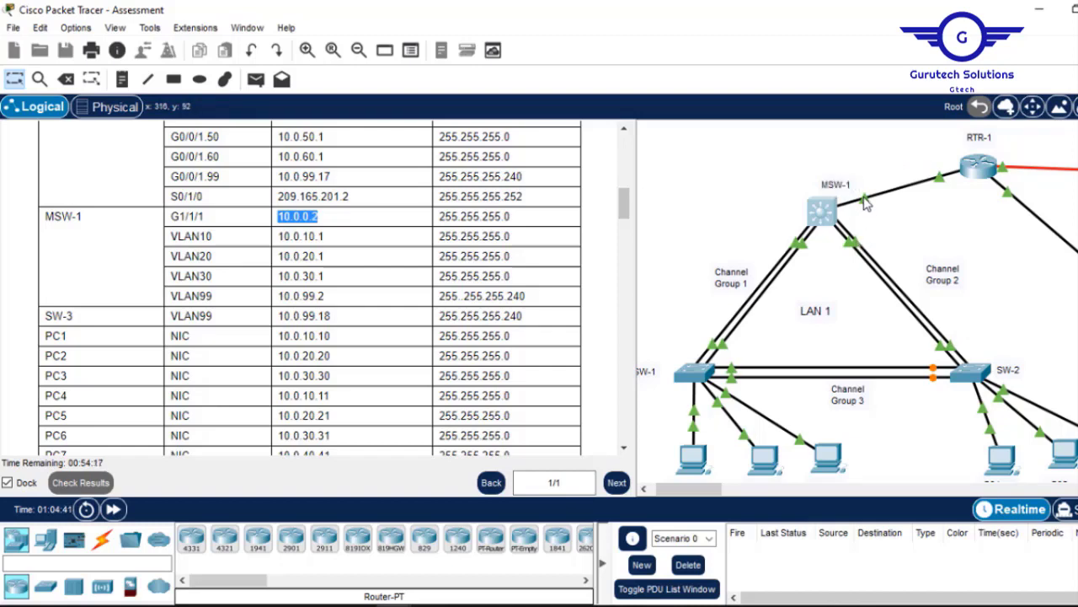
left_click(824, 214)
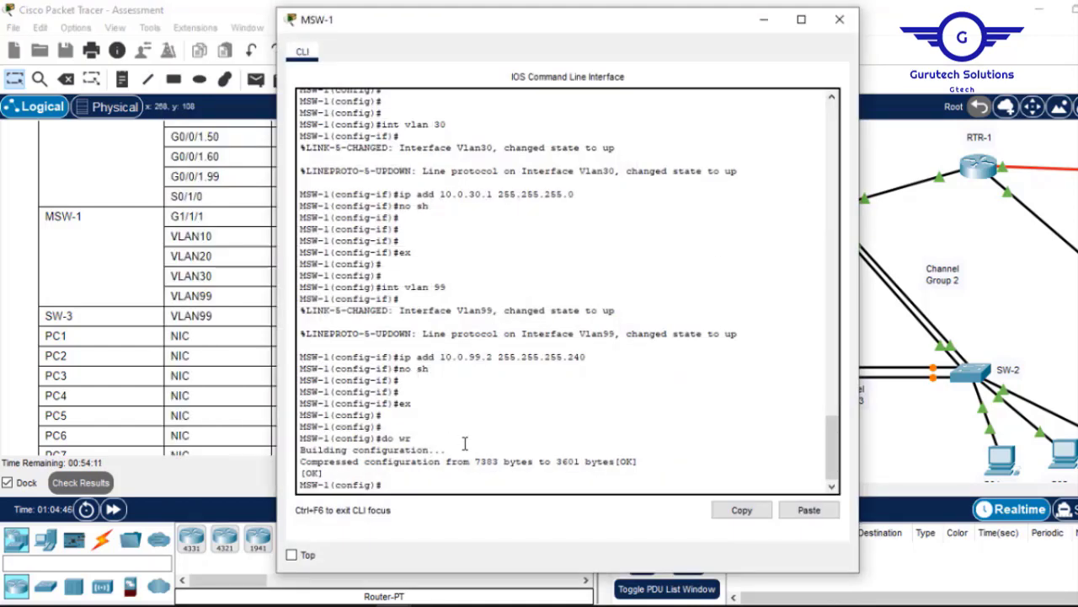
left_click(765, 20)
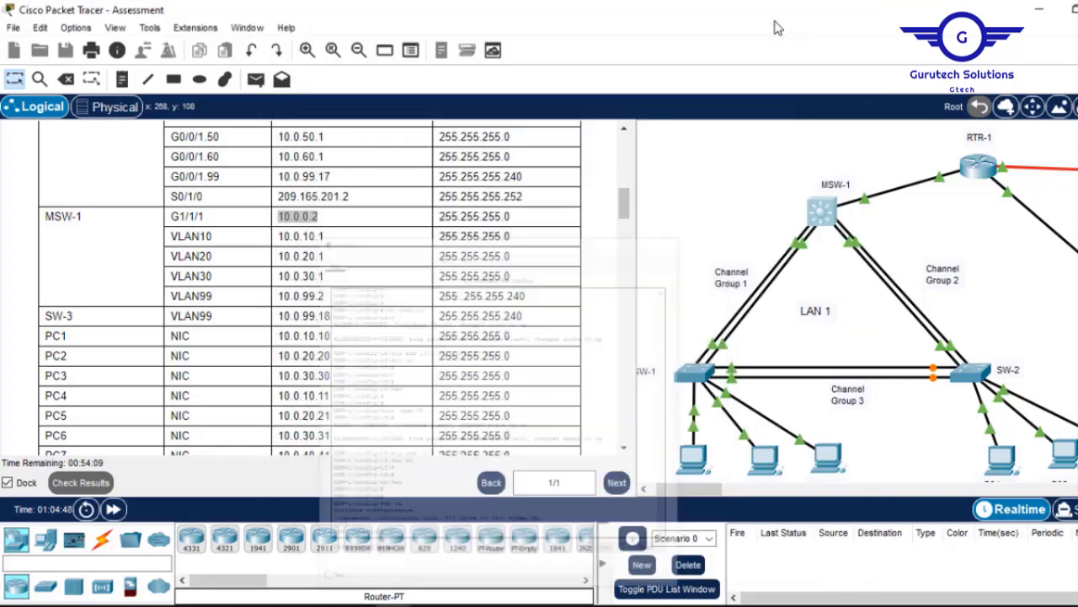
Highlight the Part 5 Step 1b task to address MSW-1's uplink, then return to the table.
scroll(857, 300, "down", 6)
scroll(858, 299, "up", 6)
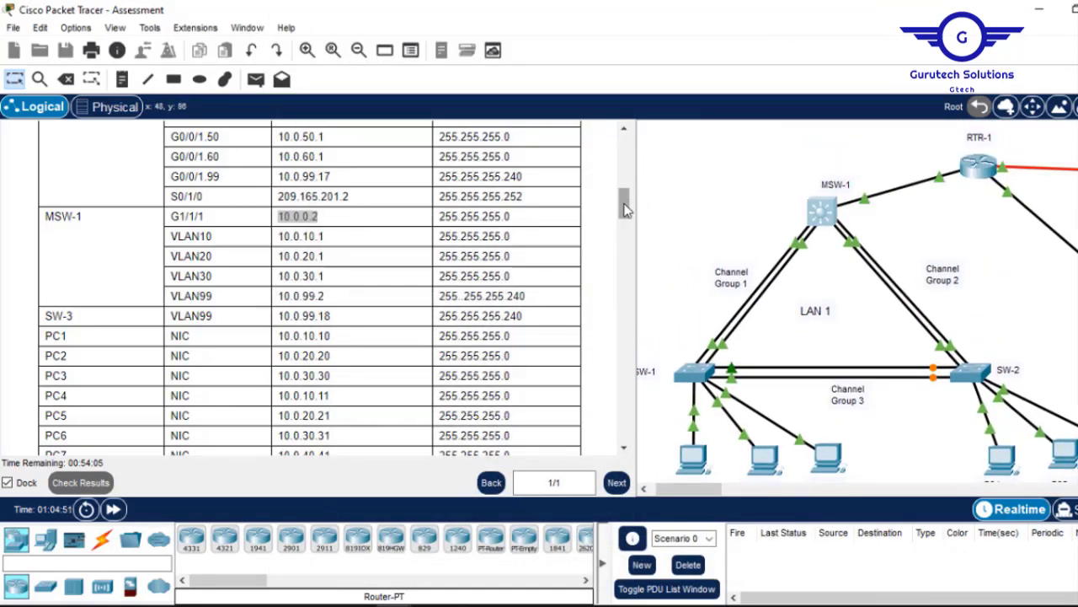
left_click_drag(625, 209, 619, 409)
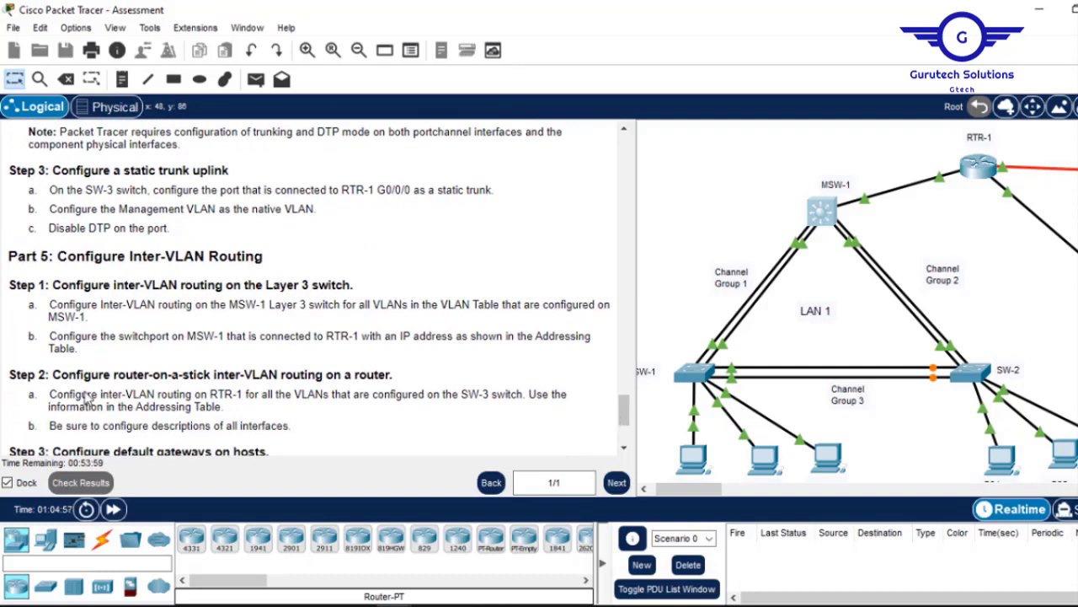
left_click_drag(77, 350, 39, 336)
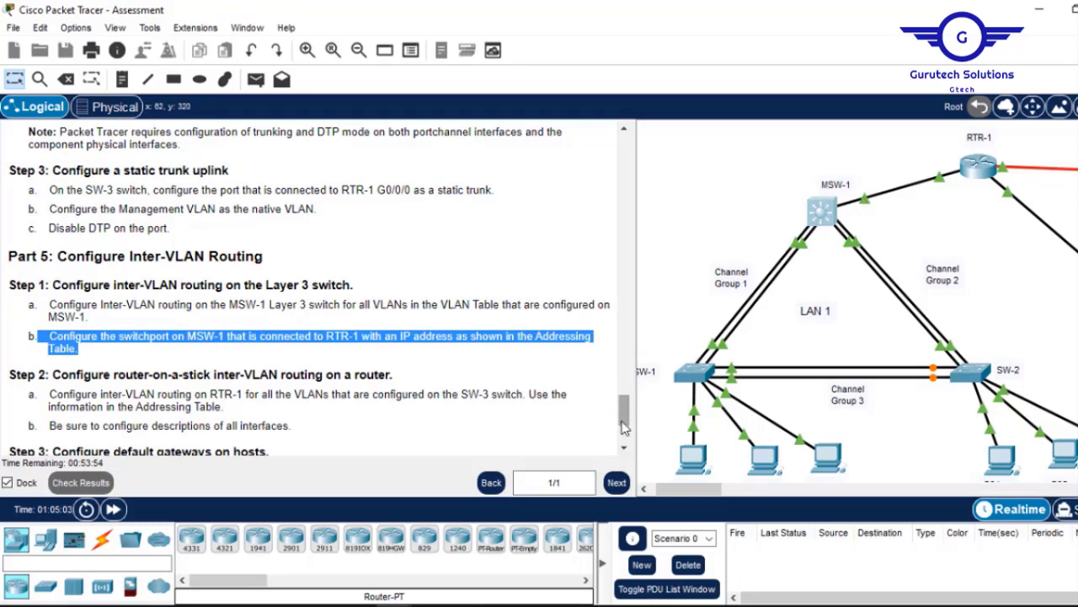
left_click_drag(620, 406, 607, 207)
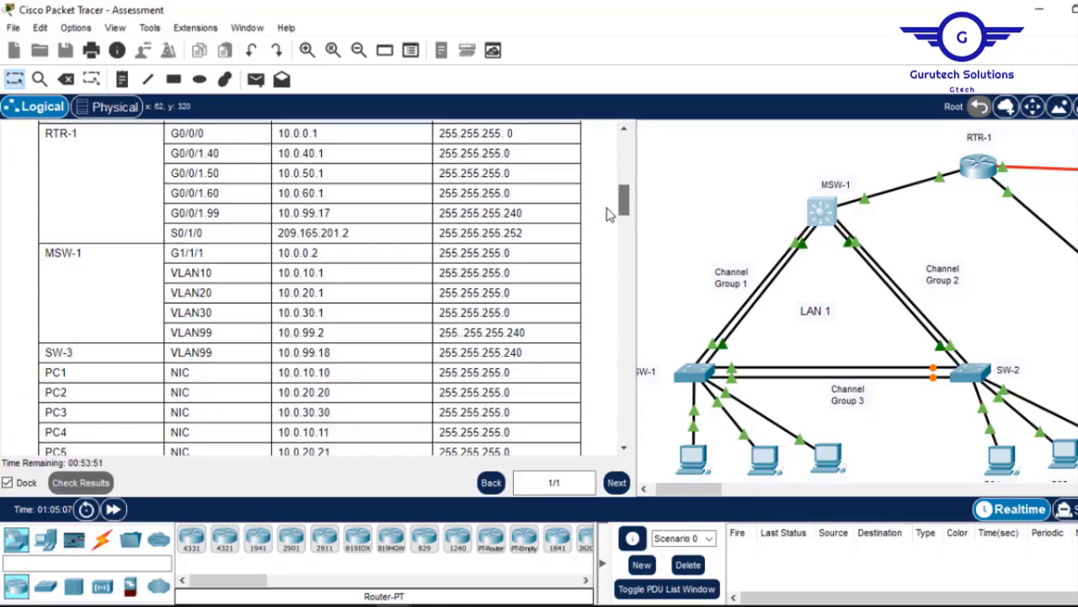
left_click(825, 212)
Enter interface G1/1/1 on MSW-1 and make it a routed port with 'no switchport'.
key("Return")
key("Return")
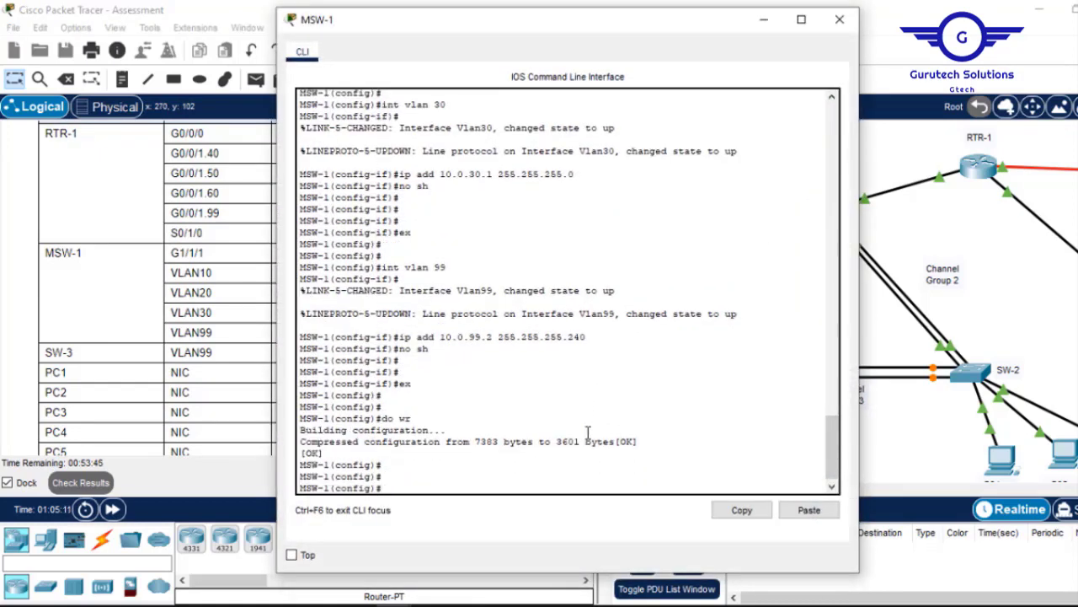
type("int g1")
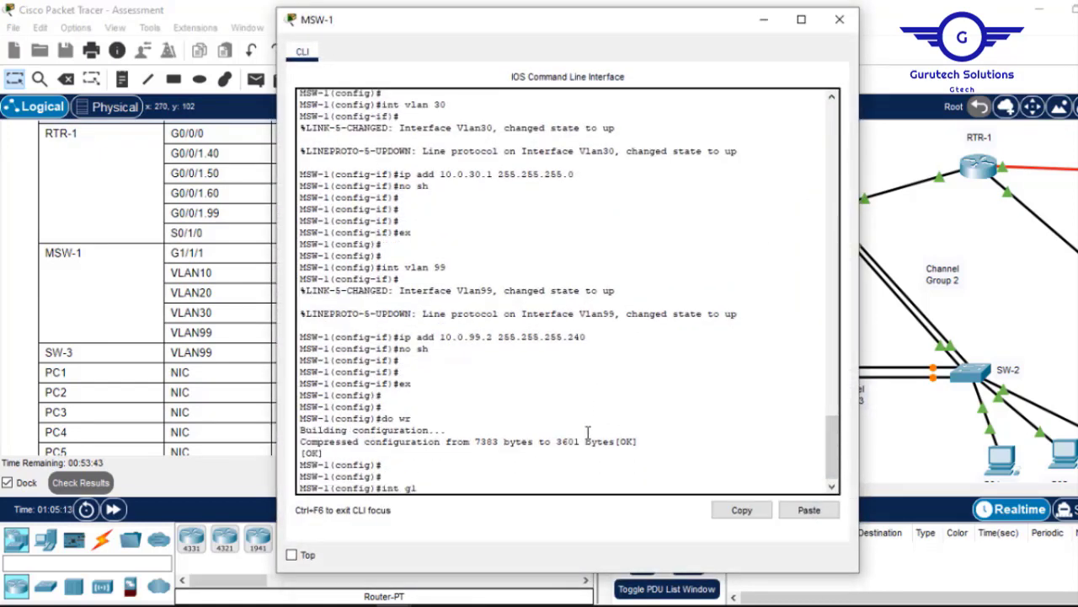
type("/1/1")
key("Return")
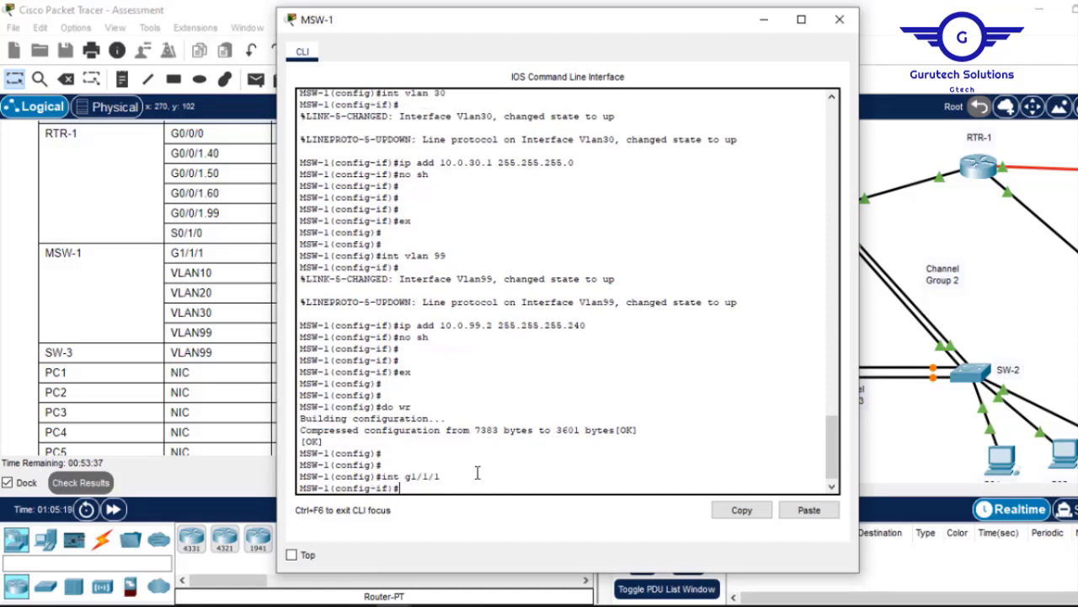
left_click(765, 20)
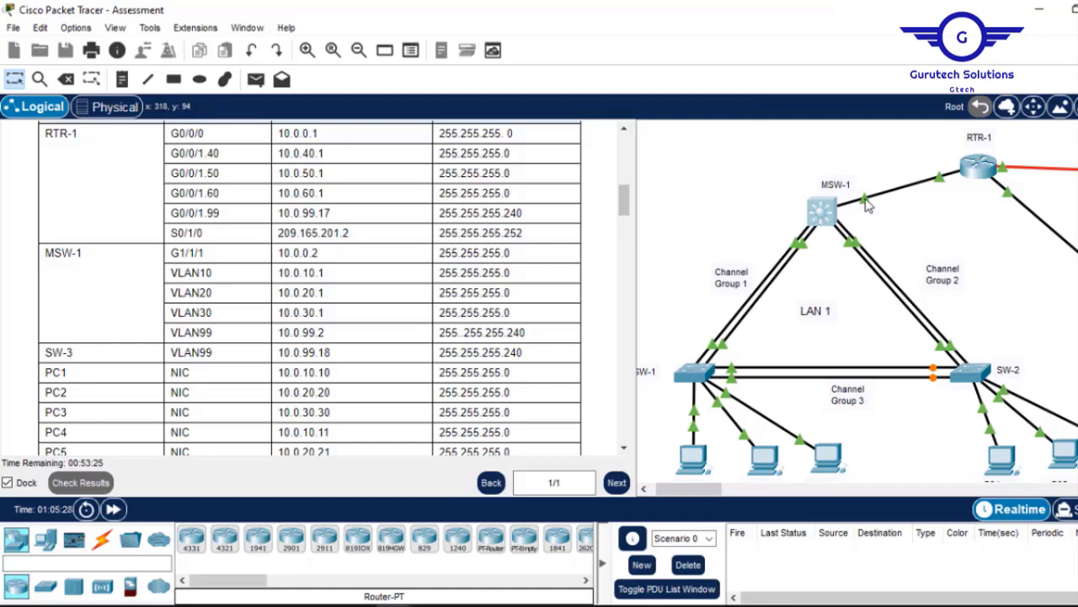
left_click(822, 214)
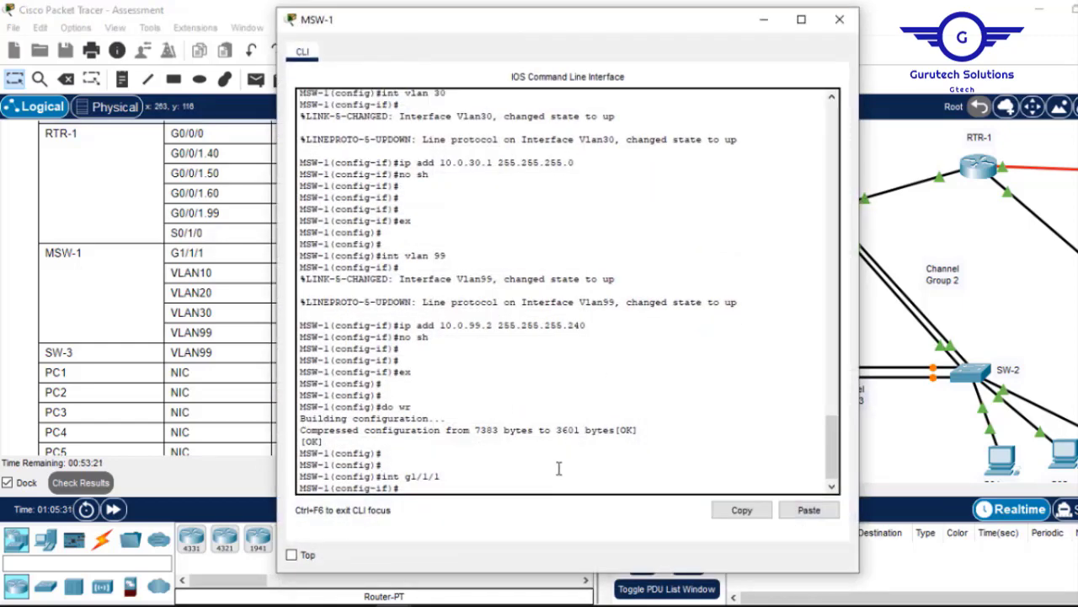
type("switc")
key("Tab")
key("Return")
key("Return")
key("Return")
key("Return")
key("Return")
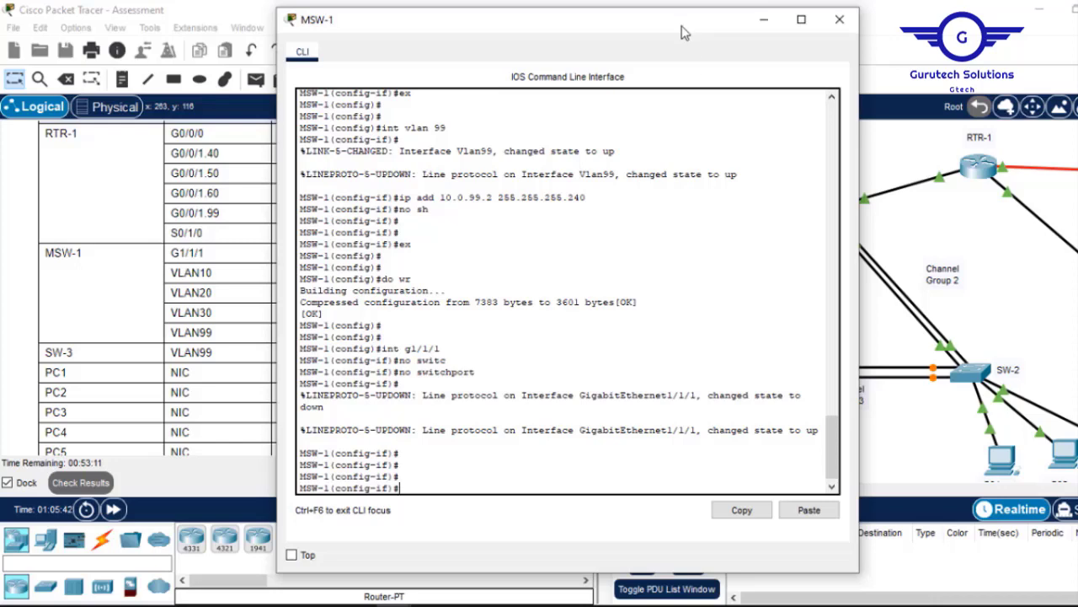
Assign G1/1/1 10.0.0.2 255.255.255.0, enable it, exit and save the configuration.
left_click_drag(683, 26, 546, 53)
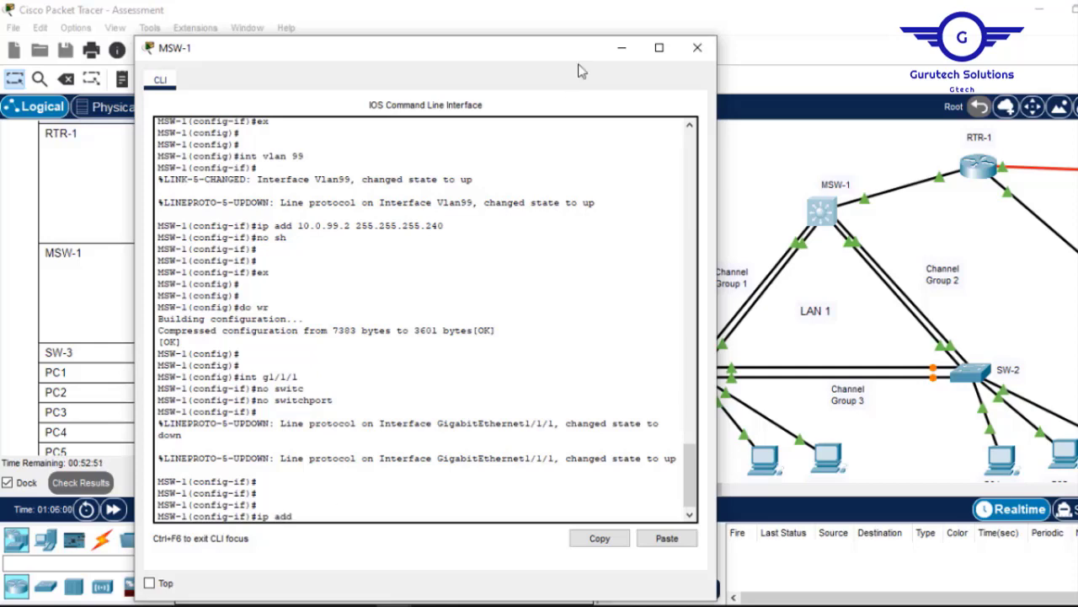
left_click_drag(537, 58, 795, 35)
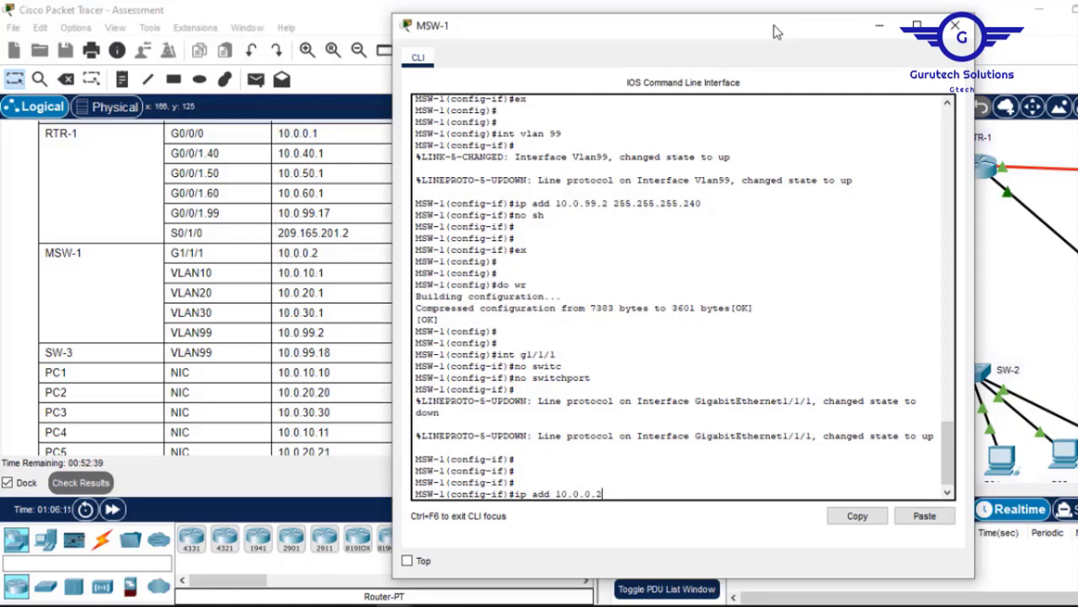
left_click_drag(773, 31, 731, 23)
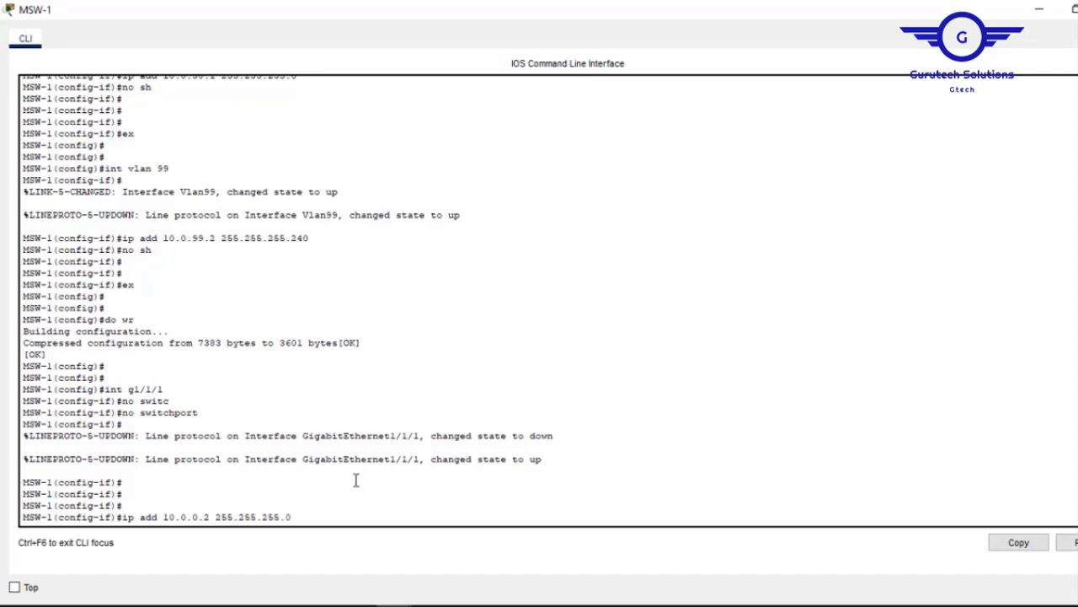
key("Return")
type("no s")
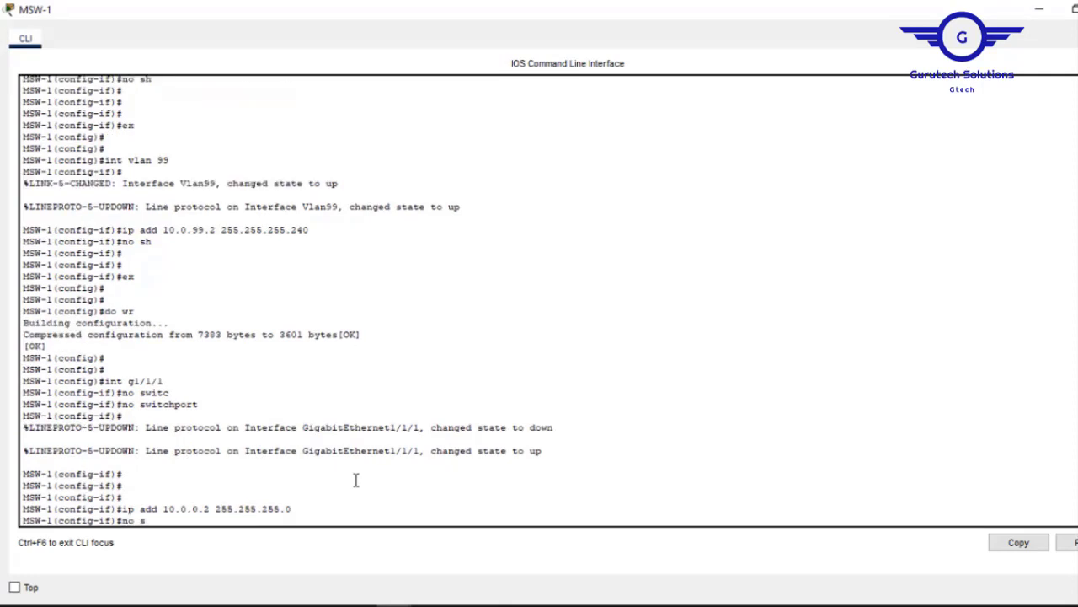
type("h")
key("Return")
key("Return")
key("Return")
type("ex")
key("Return")
key("Return")
key("Return")
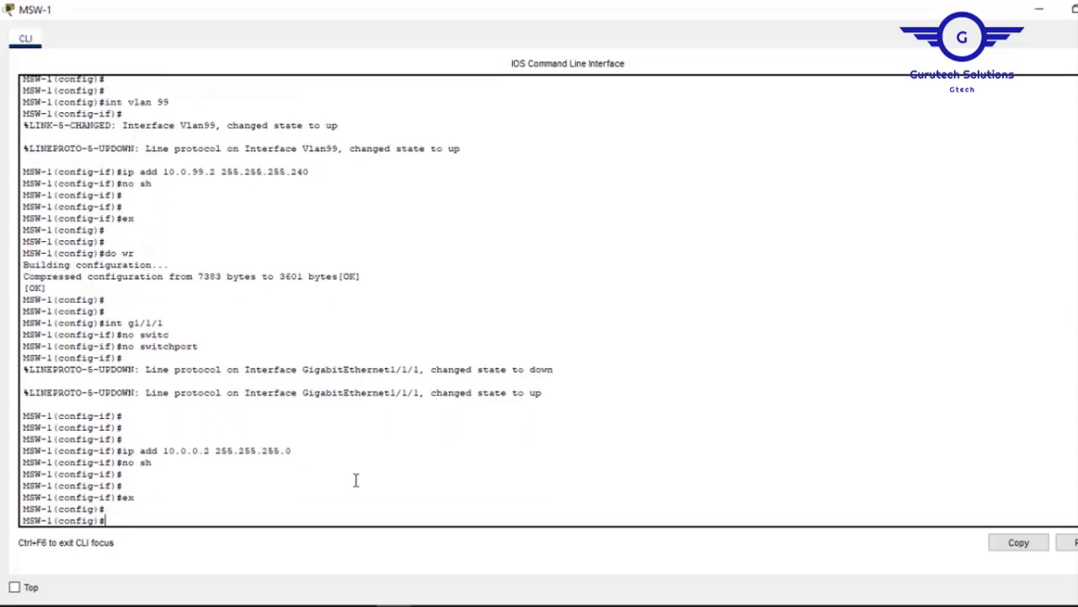
key("Return")
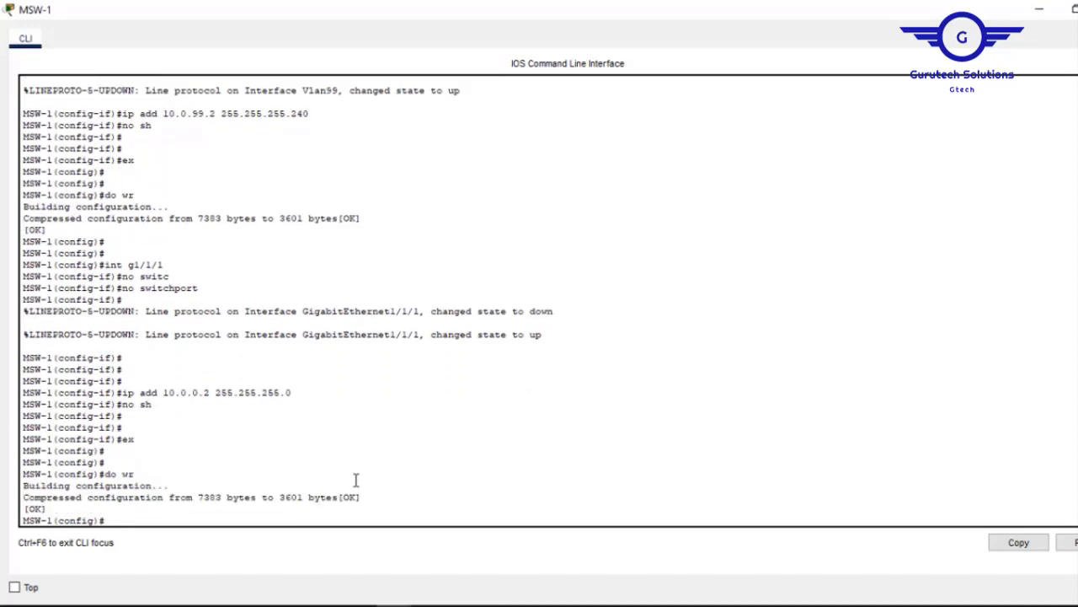
left_click(1039, 10)
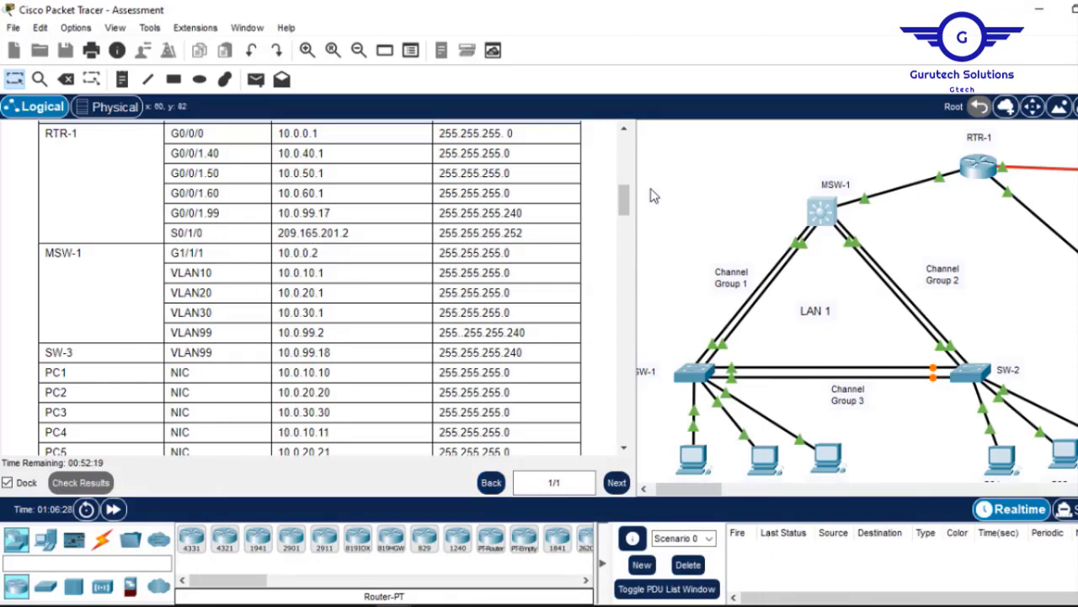
Highlight the Part 5 Step 2 'all interfaces' description requirement, then show RTR-1 beside the table.
left_click_drag(629, 204, 628, 428)
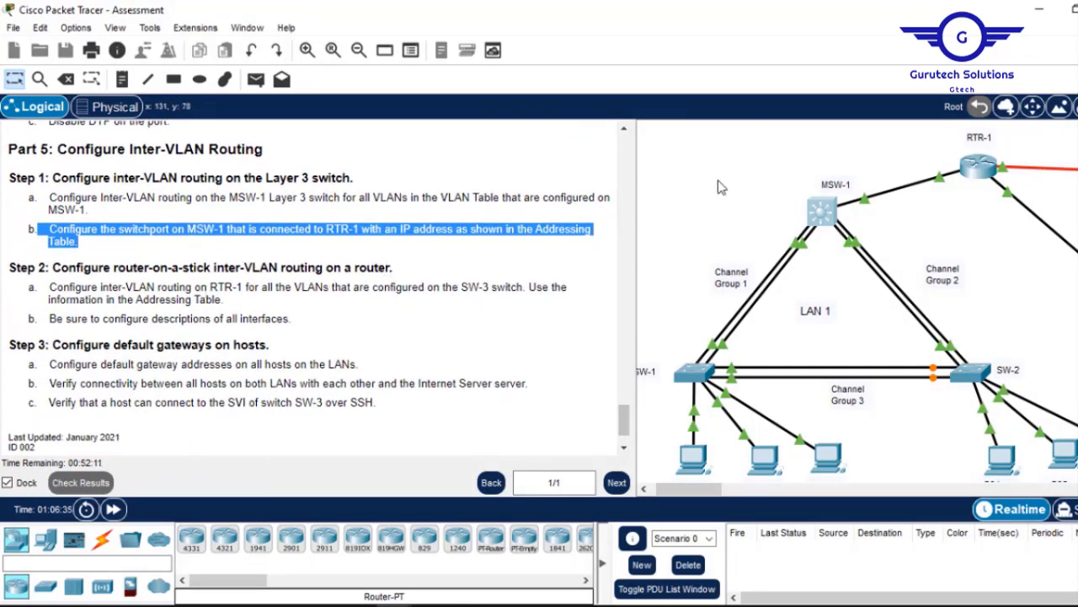
mouse_move(957, 199)
left_click_drag(290, 320, 232, 322)
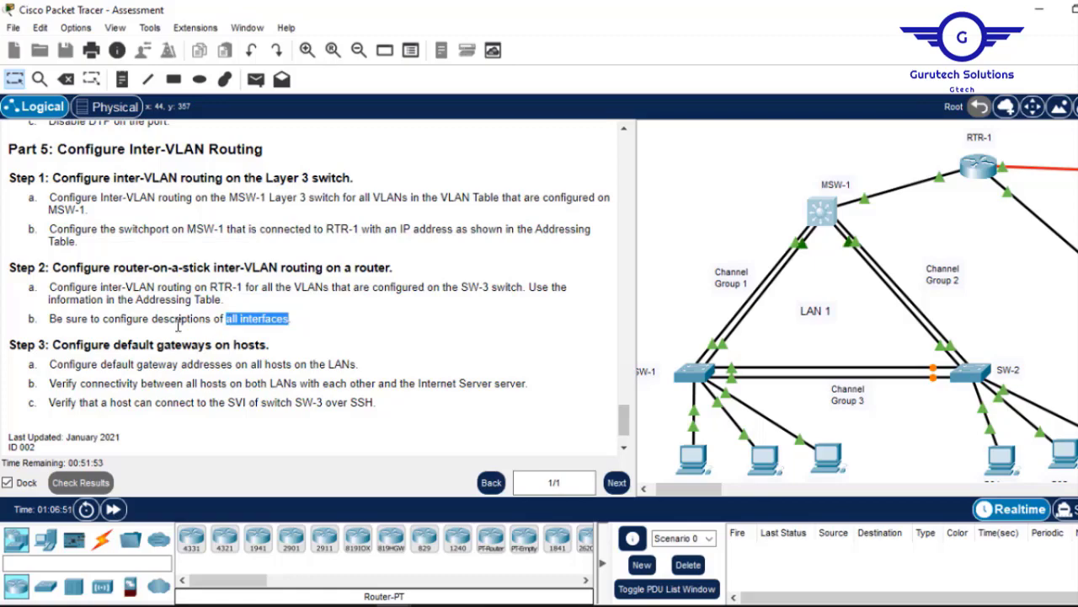
left_click_drag(624, 417, 611, 197)
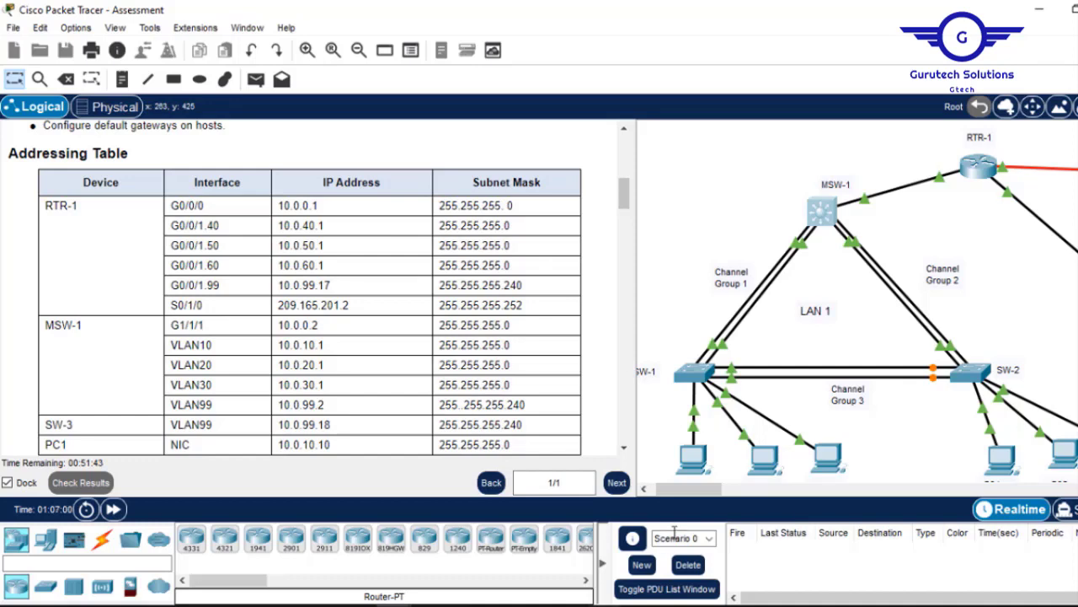
left_click_drag(694, 489, 718, 489)
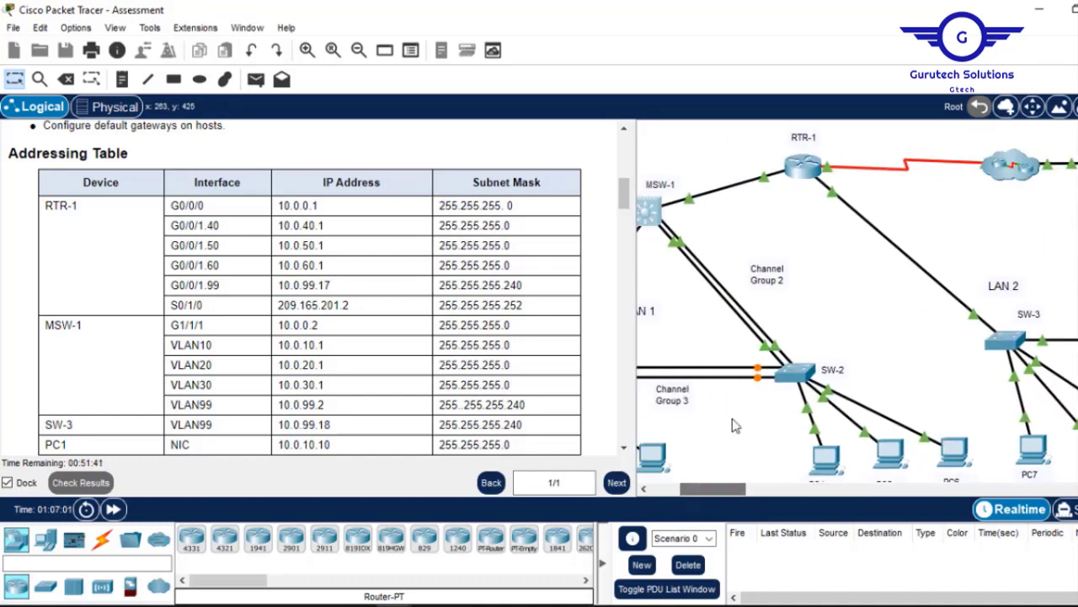
Log in to RTR-1's console, enter privileged mode and reach global configuration with 'conf t'.
left_click(804, 169)
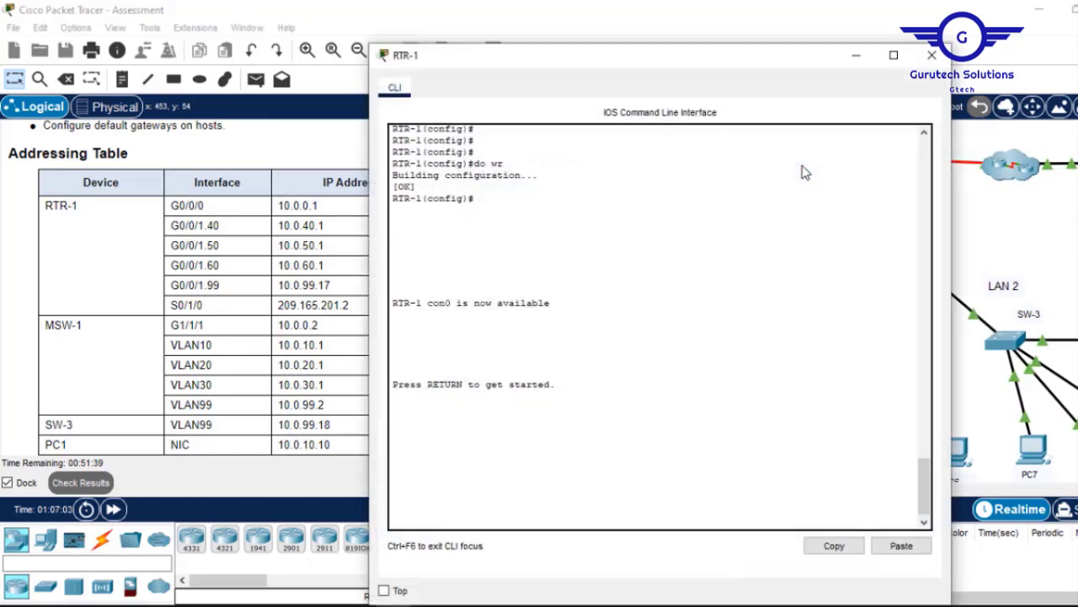
key("Return")
key("Return")
key("Return")
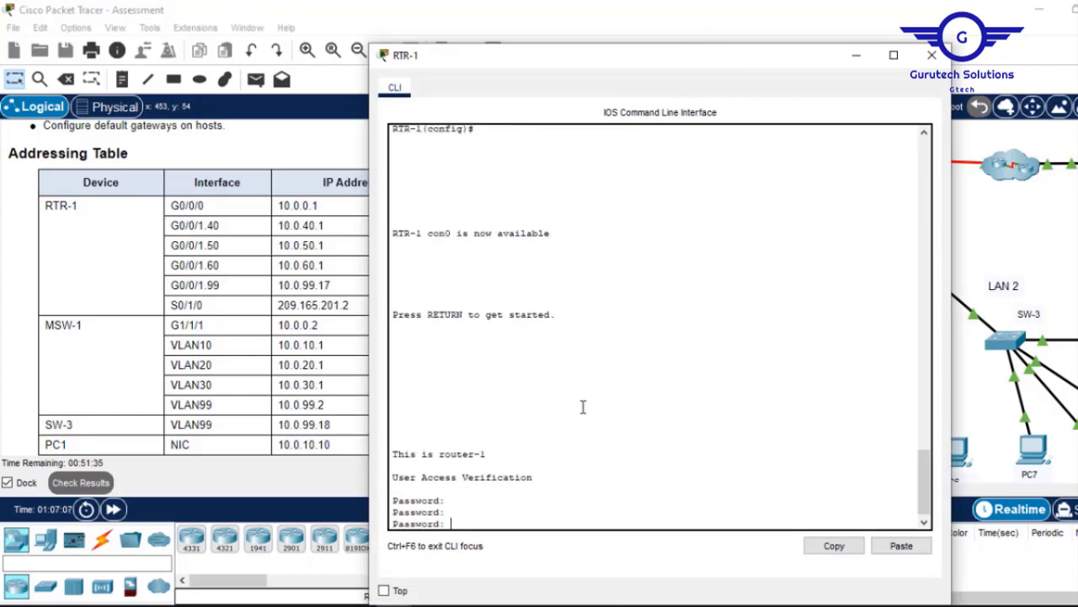
key("Return")
type("en")
key("Return")
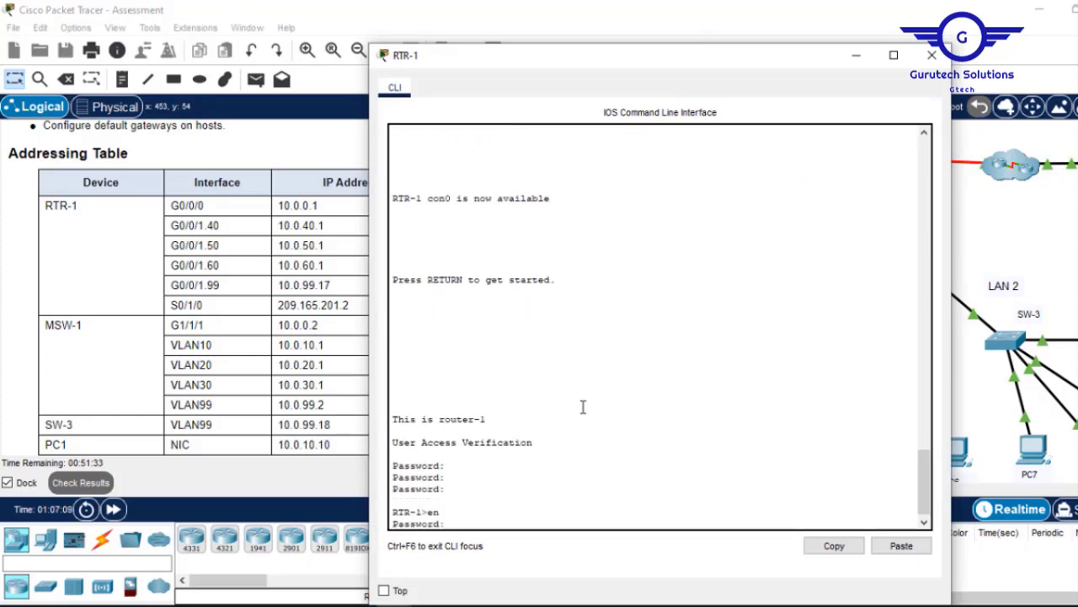
key("Return")
key("Return")
key("Return")
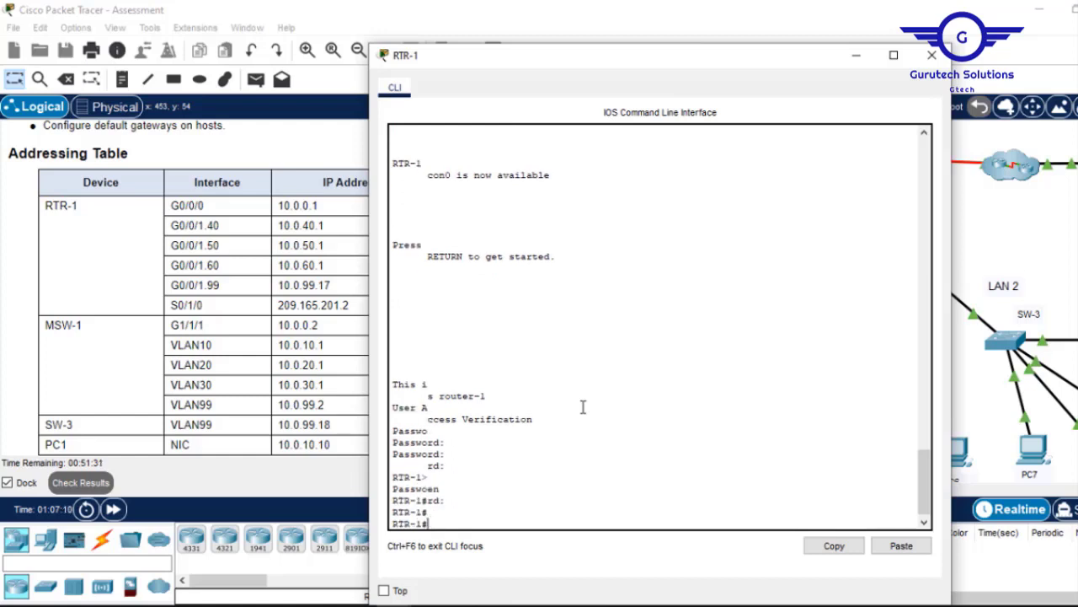
type("conf t")
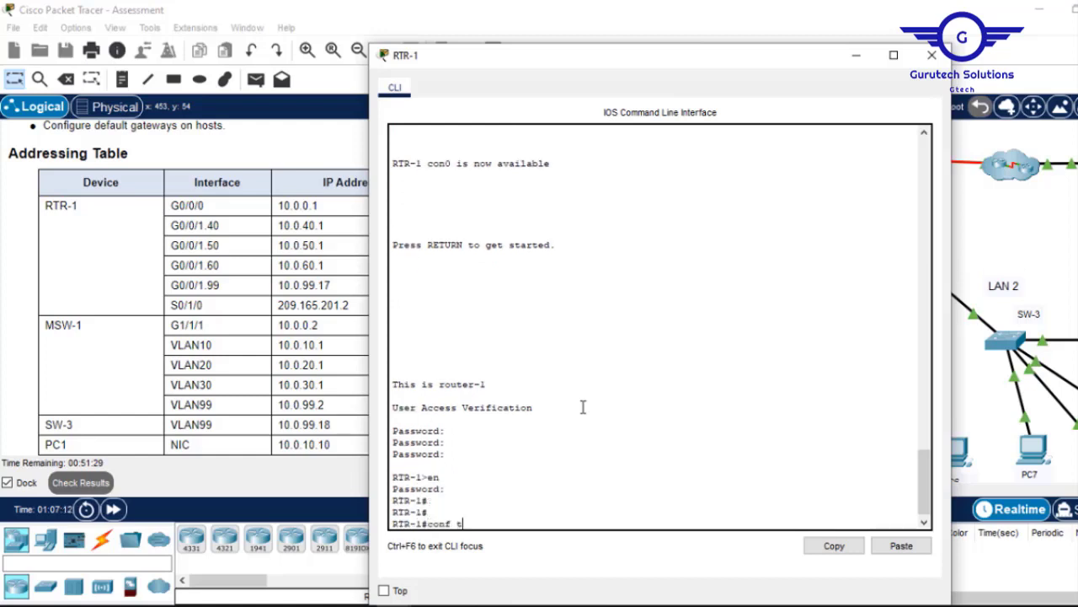
key("Return")
key("Return")
key("Return")
key("Return")
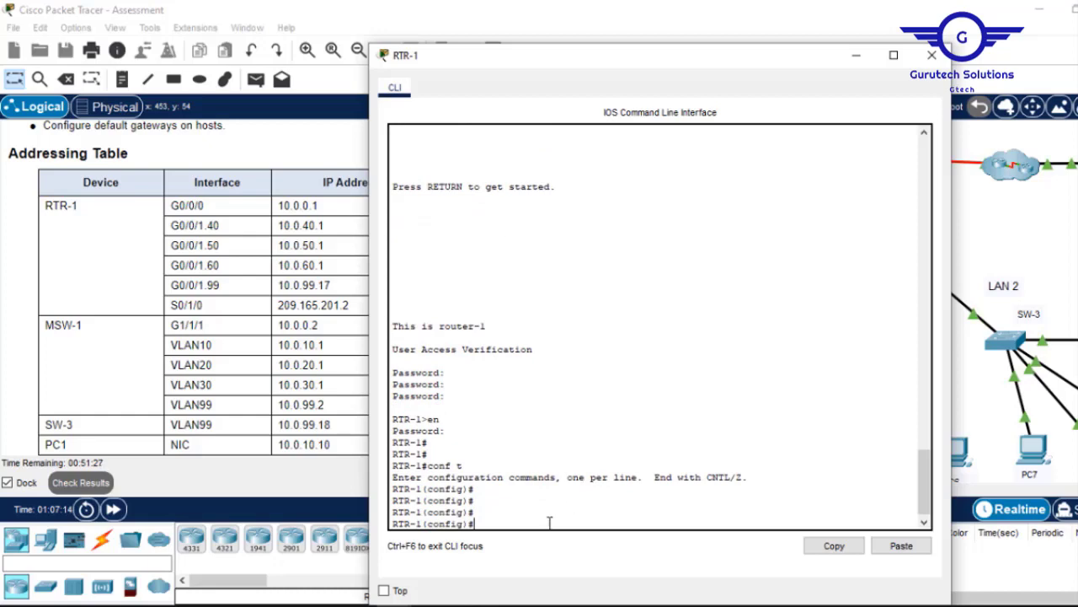
Position RTR-1's console window beside the addressing table.
left_click_drag(713, 60, 476, 116)
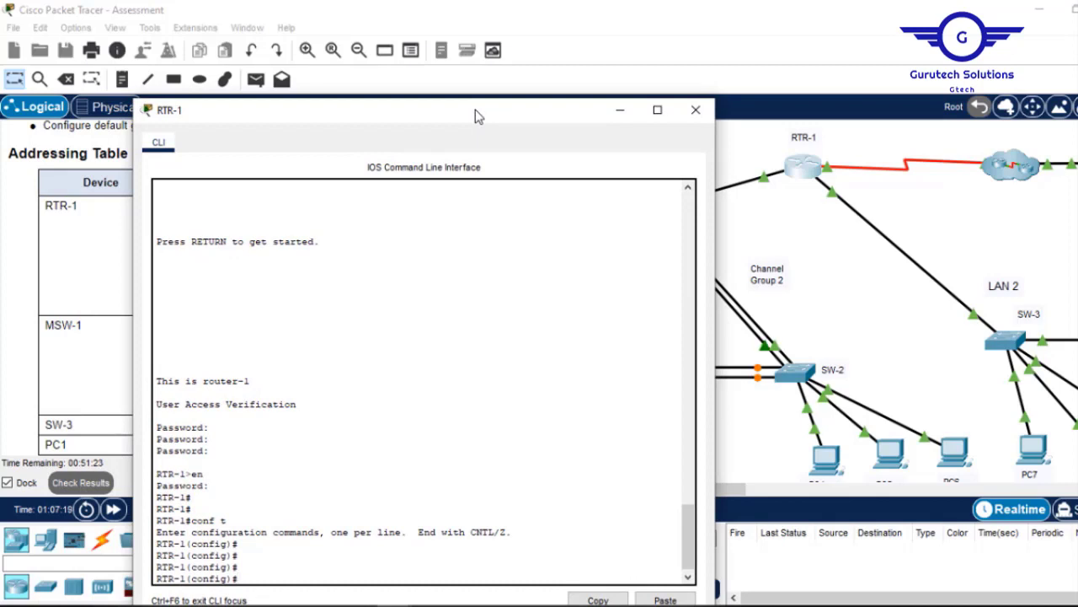
left_click_drag(482, 118, 696, 40)
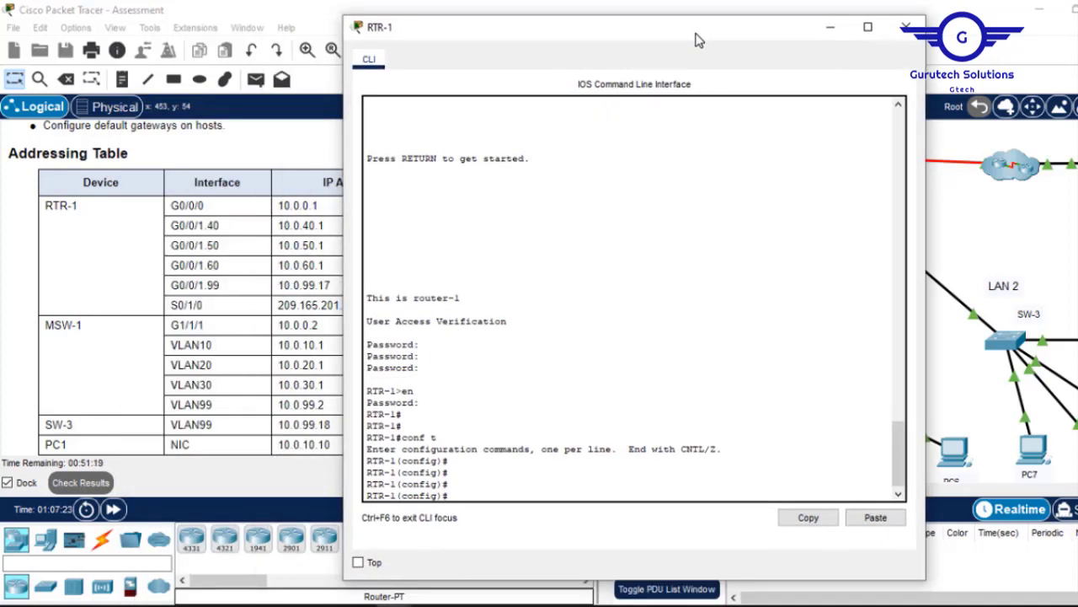
left_click_drag(696, 39, 437, 300)
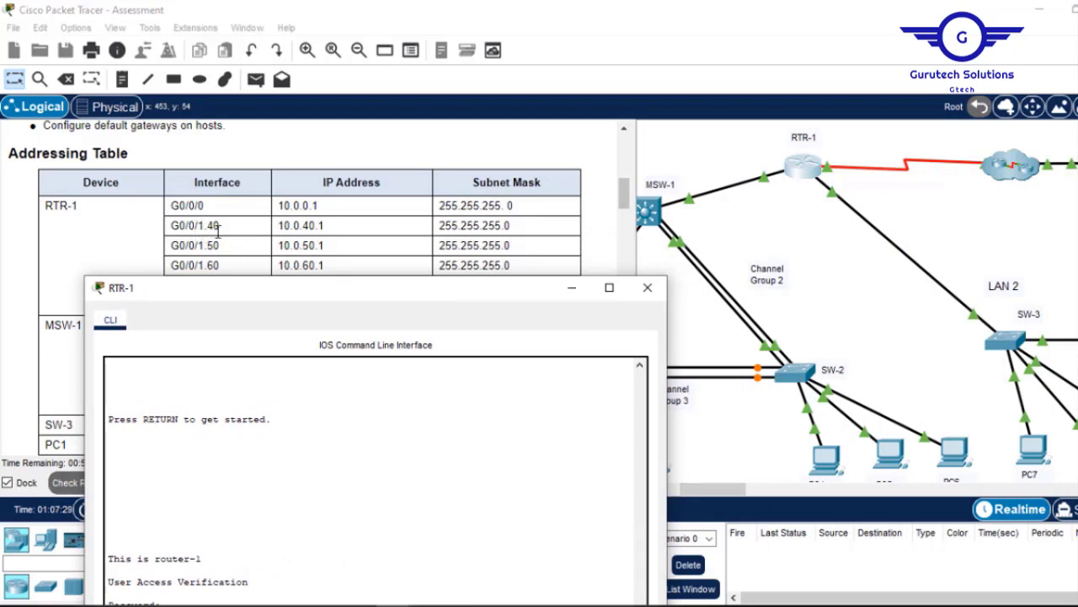
left_click(828, 247)
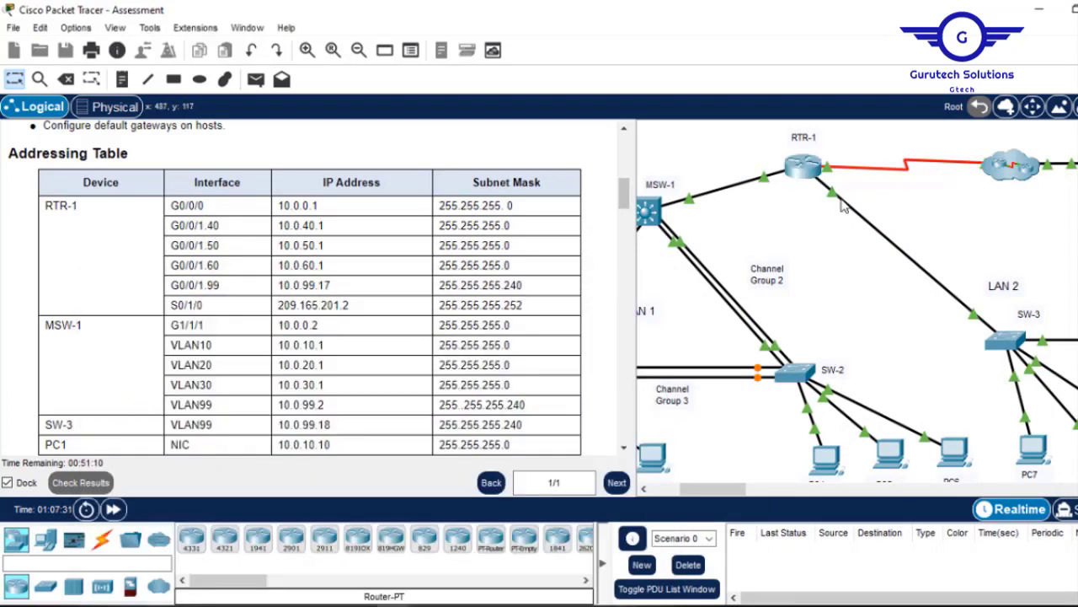
left_click(805, 169)
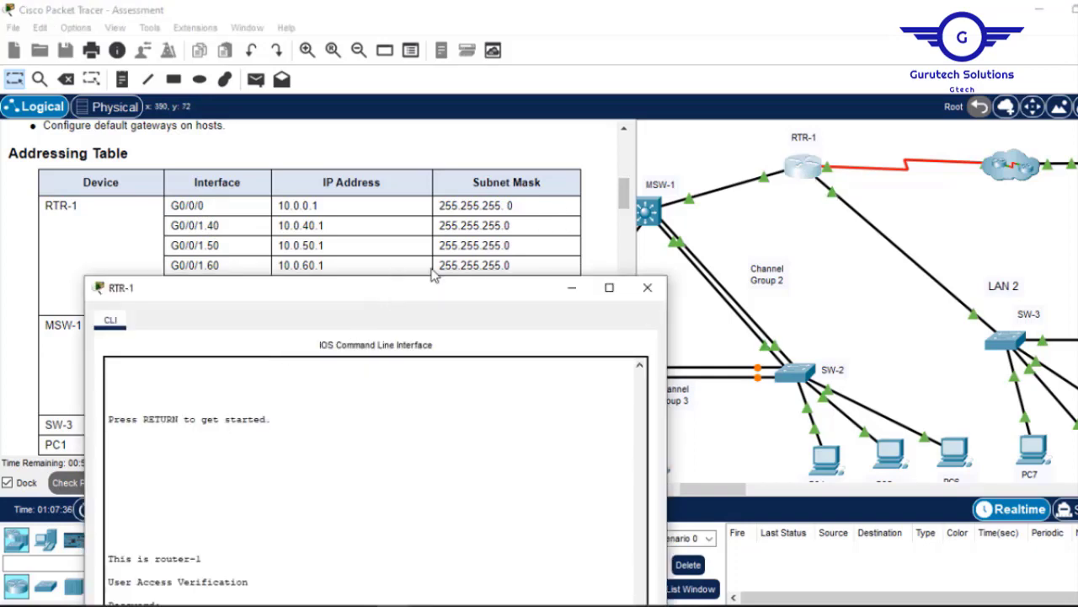
left_click_drag(457, 296, 700, 84)
Create subinterface G0/0/1.40 with dot1Q VLAN 40 and address 10.0.40.1 255.255.255.0.
type("nt ")
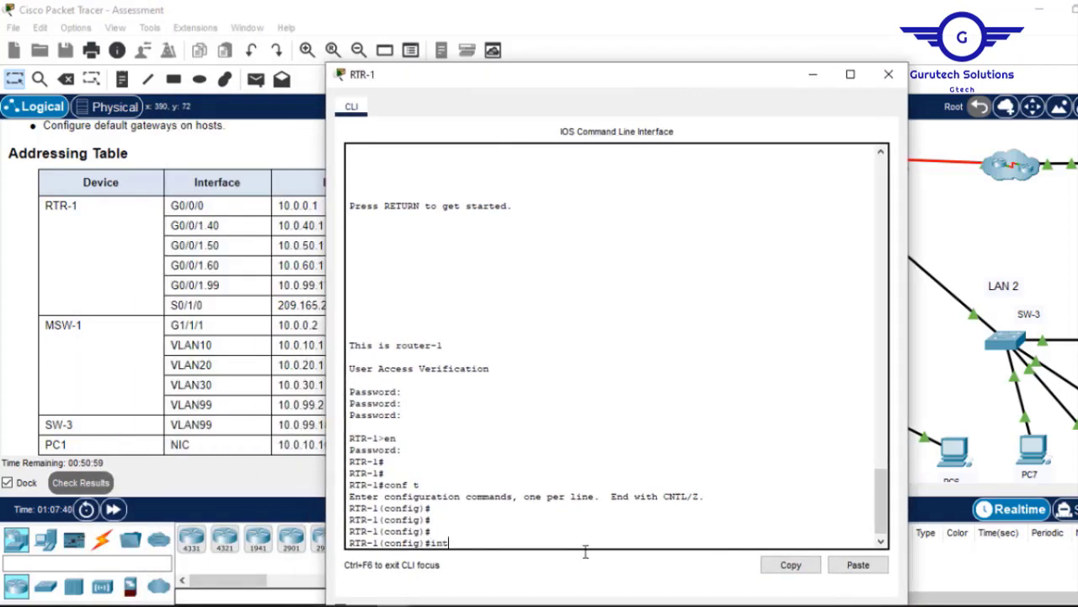
type("g0/0/1.40")
left_click_drag(665, 83, 821, 84)
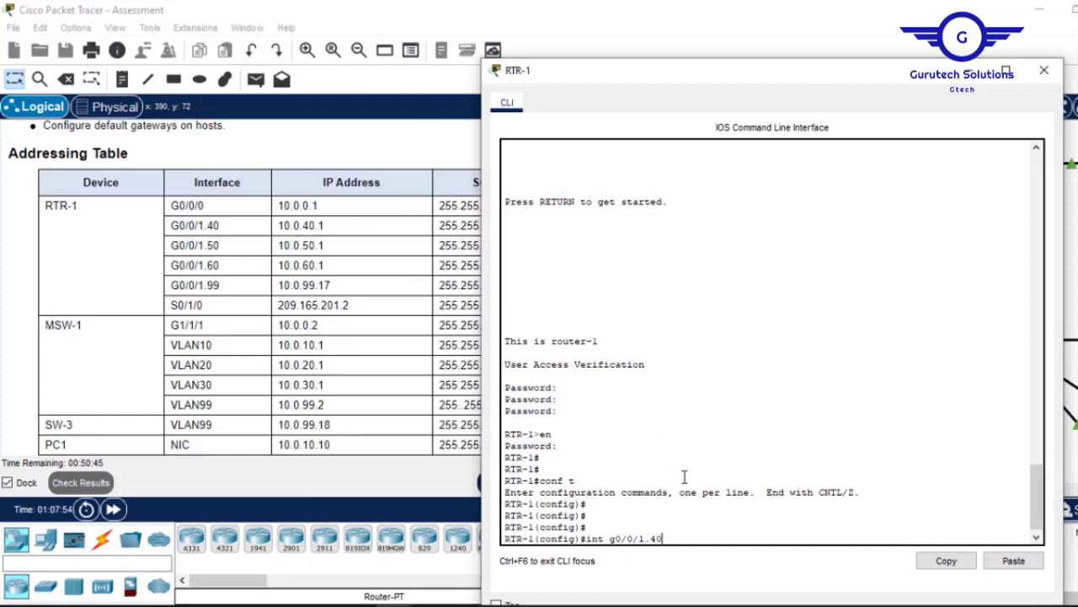
key("Return")
key("Return")
key("Return")
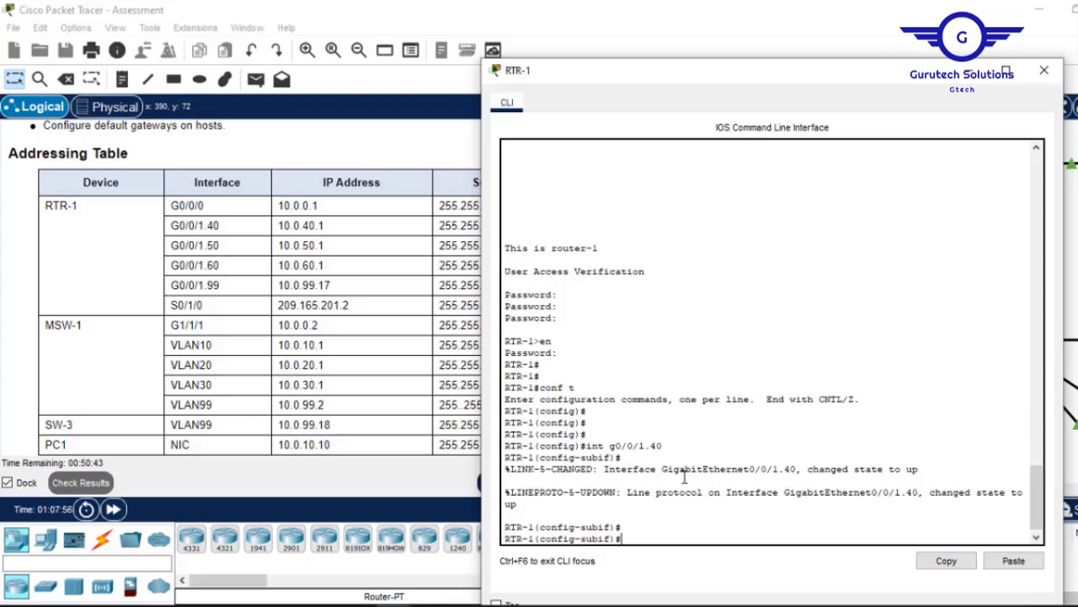
type("enc")
key("Tab")
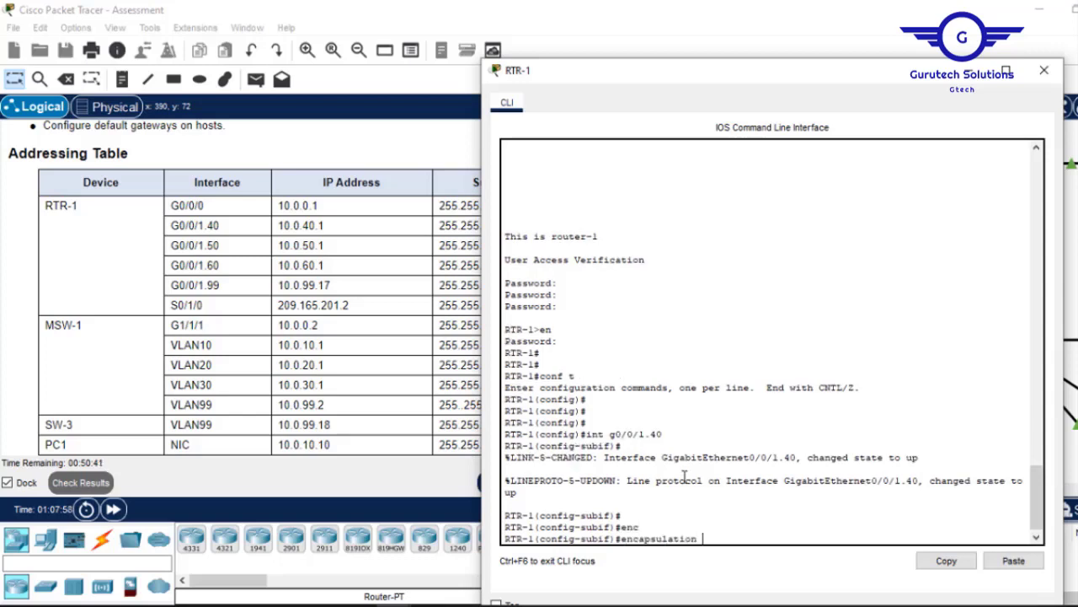
type("d")
key("Tab")
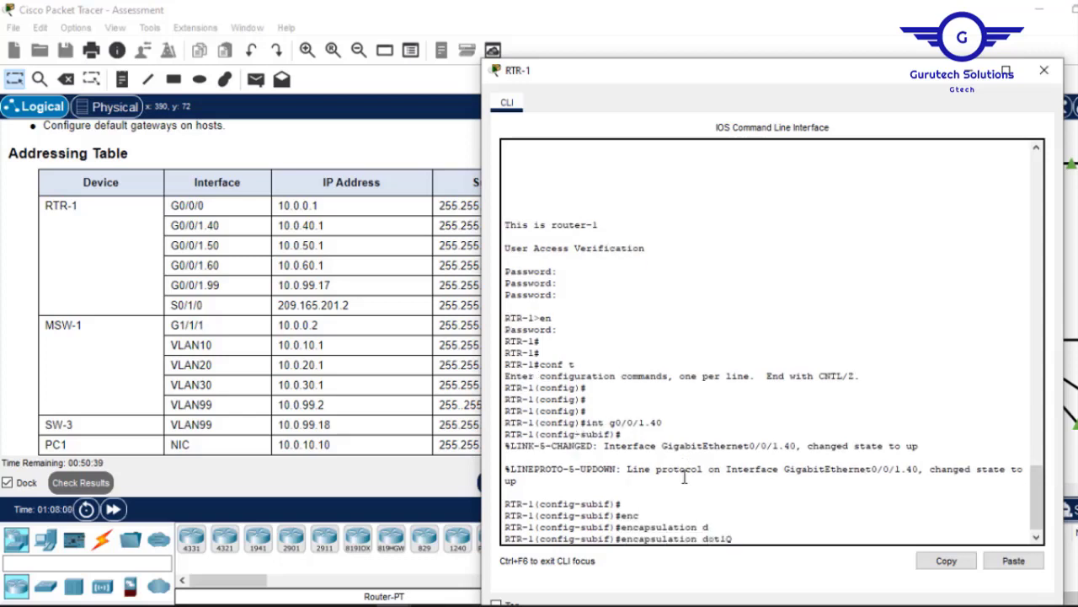
type("40")
key("Return")
type("ip add")
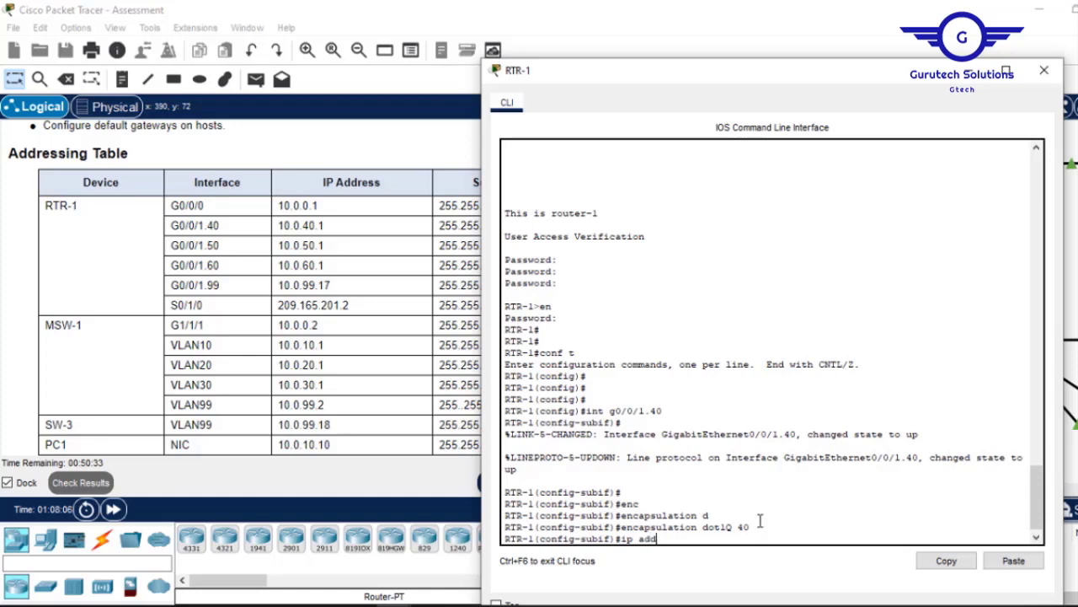
key("Tab")
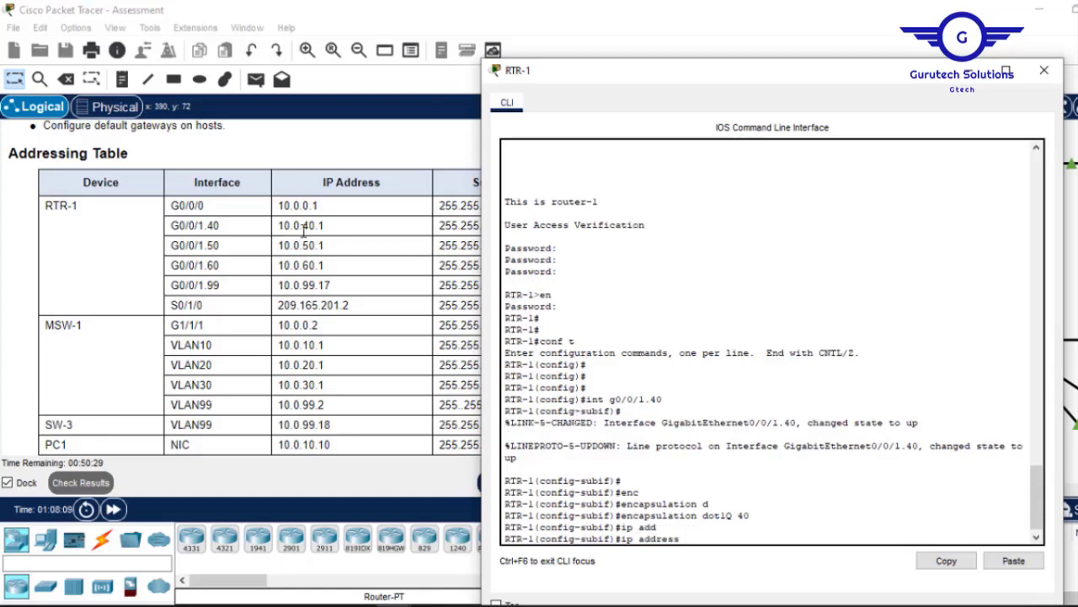
type("10")
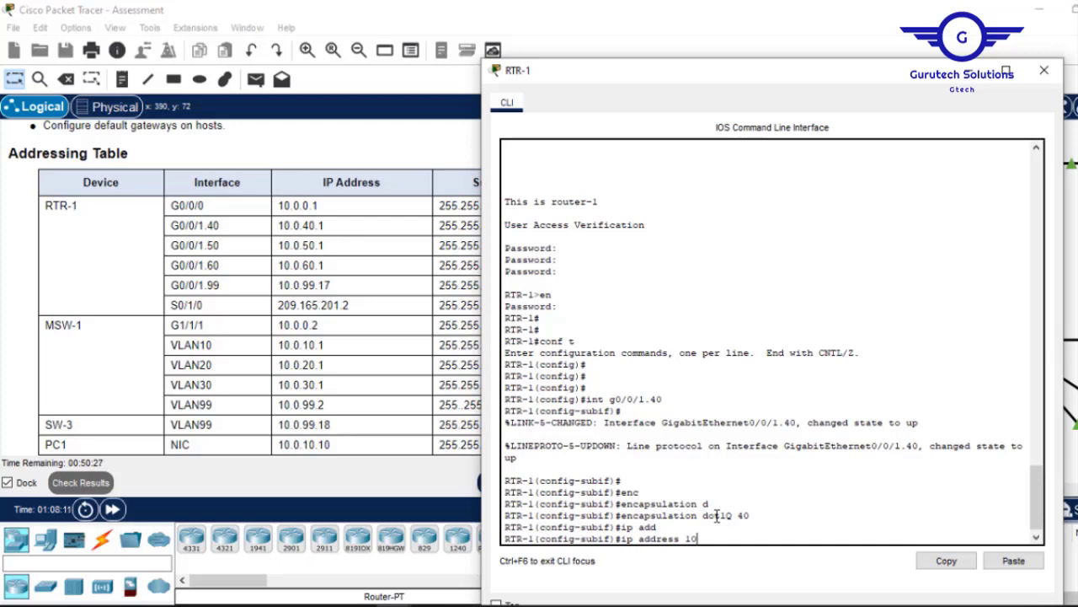
type(".0.40.1")
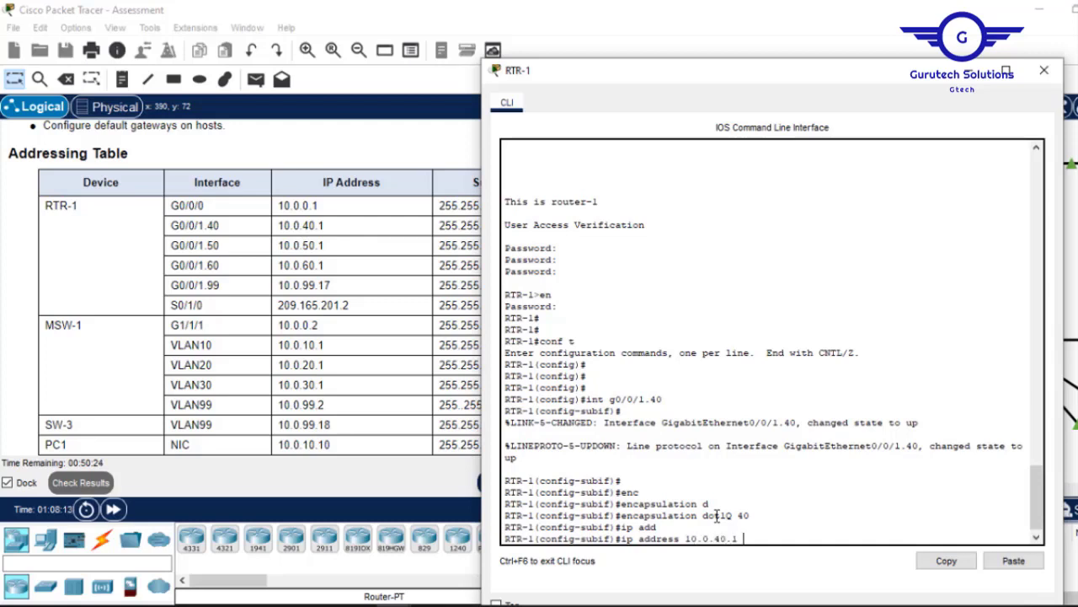
left_click(383, 286)
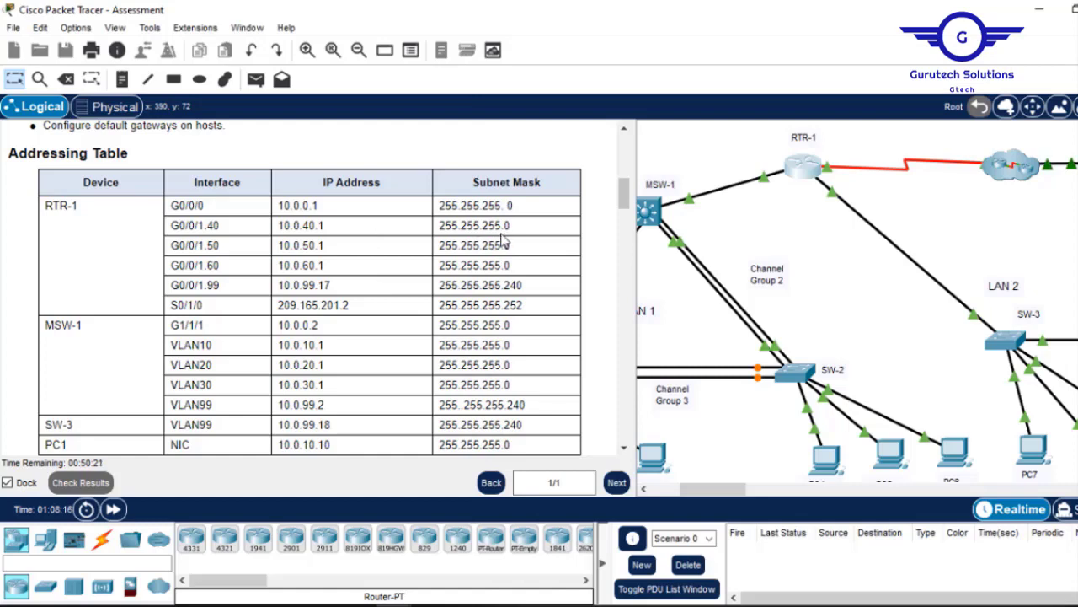
left_click(804, 168)
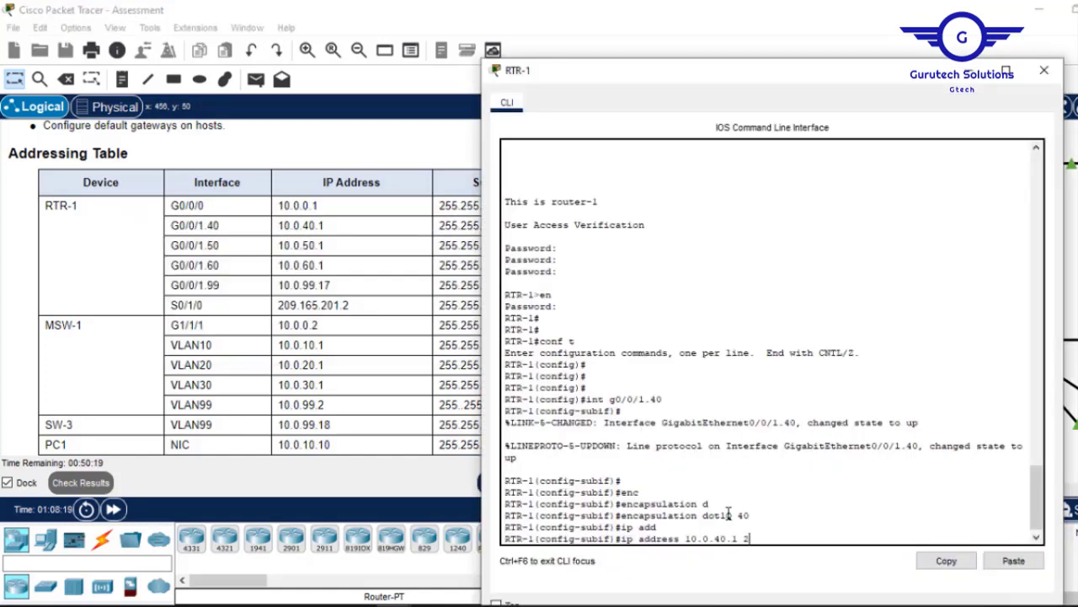
type("55.255.255.0")
key("Return")
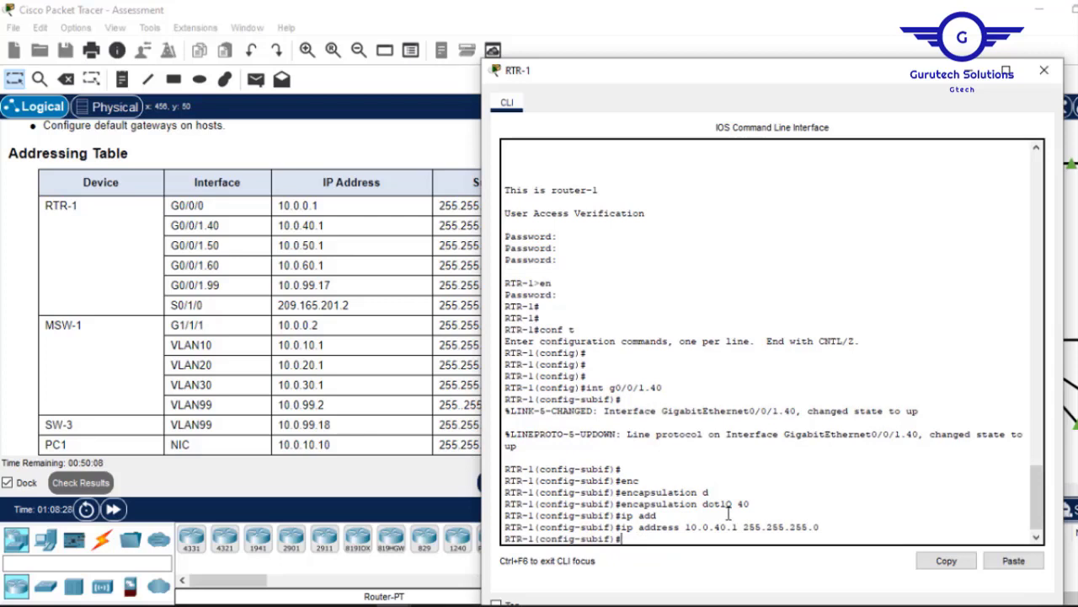
type("ex")
key("Return")
key("Return")
key("Return")
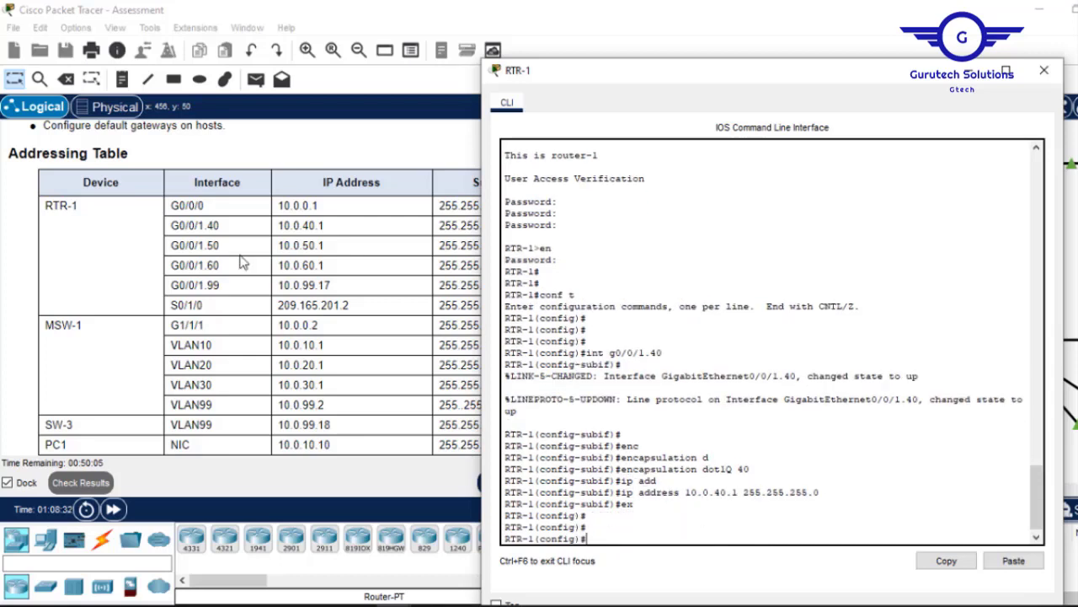
Configure subinterface G0/0/1.50 with dot1Q VLAN 50 and address 10.0.50.1 255.255.255.0.
key("Up")
key("Up")
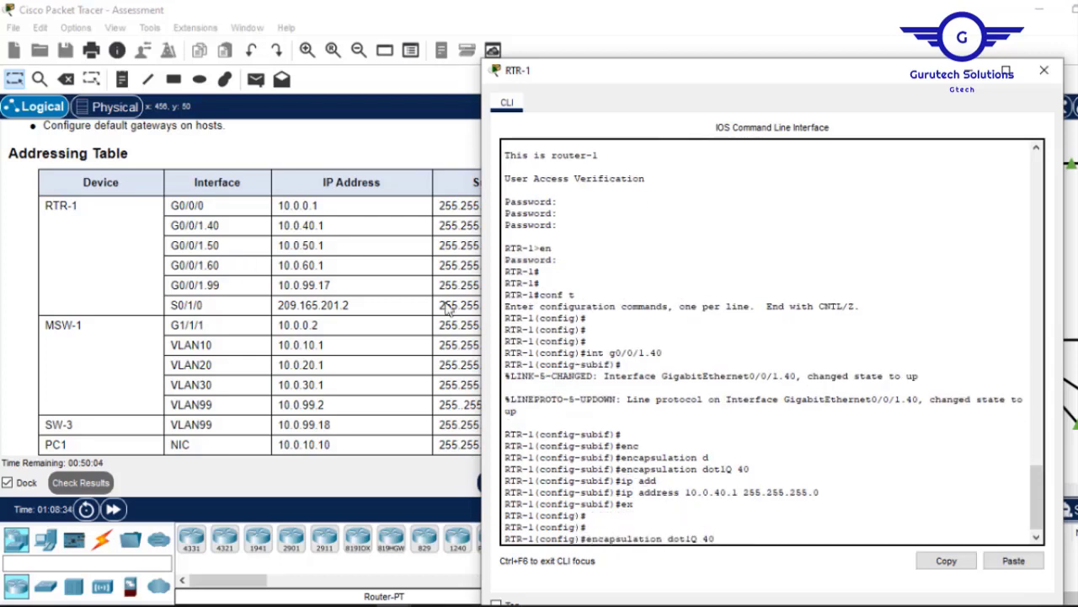
key("Up")
key("BackSpace")
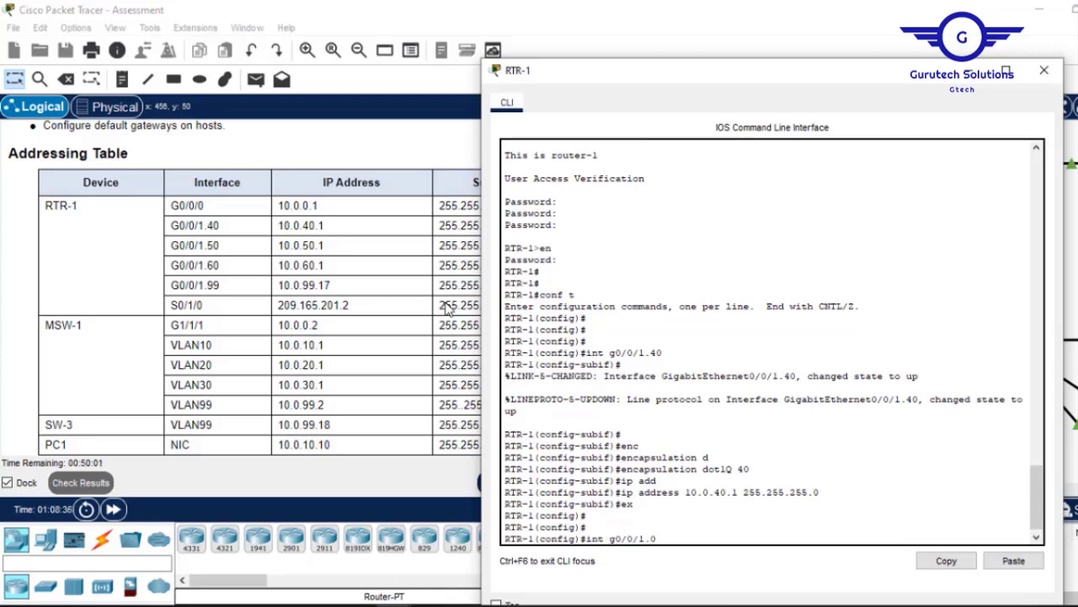
type("5")
key("Return")
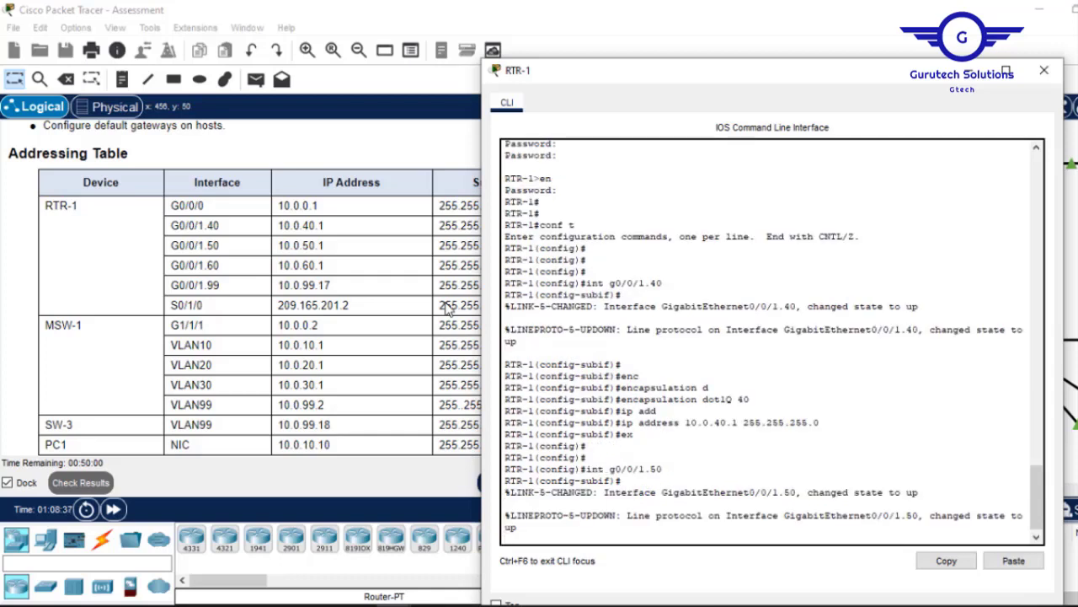
key("Up")
key("Up")
key("Up")
key("Up")
key("Up")
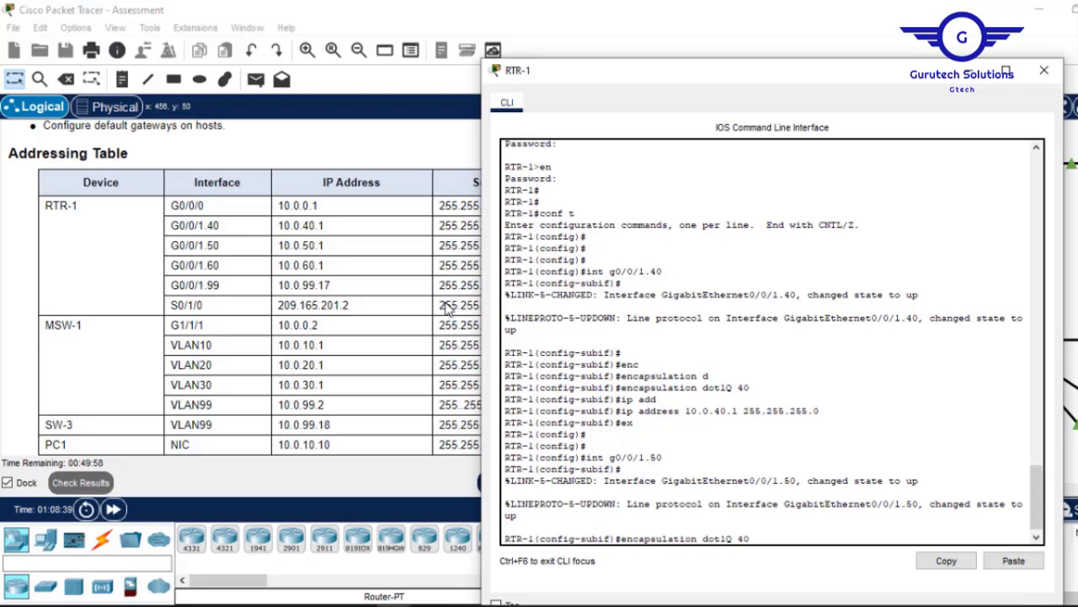
key("BackSpace")
type("5")
key("Return")
key("Up")
key("Up")
key("Up")
key("Up")
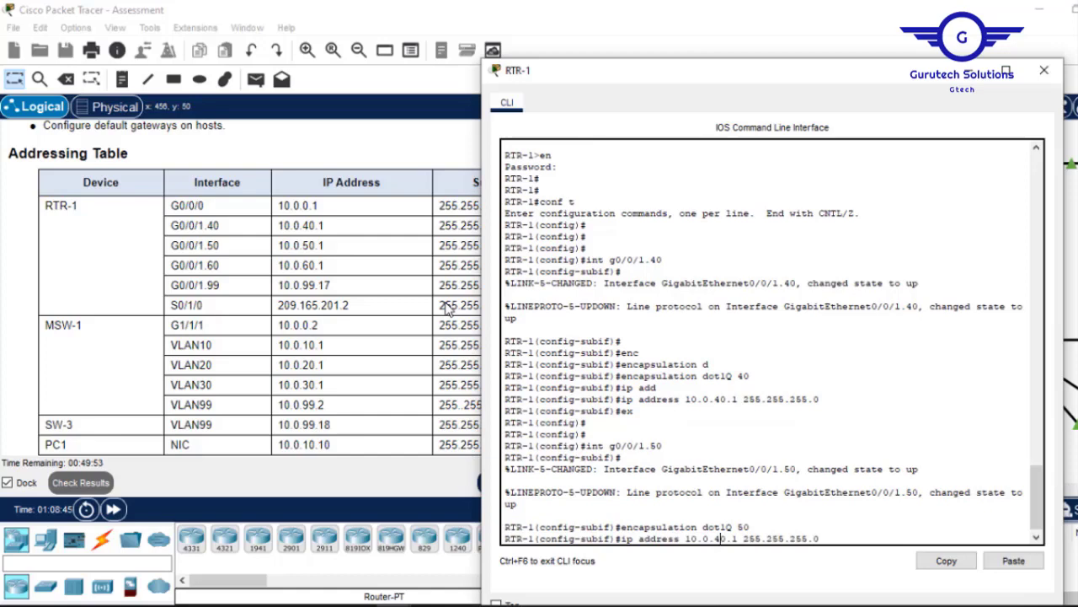
key("BackSpace")
type("5")
key("Return")
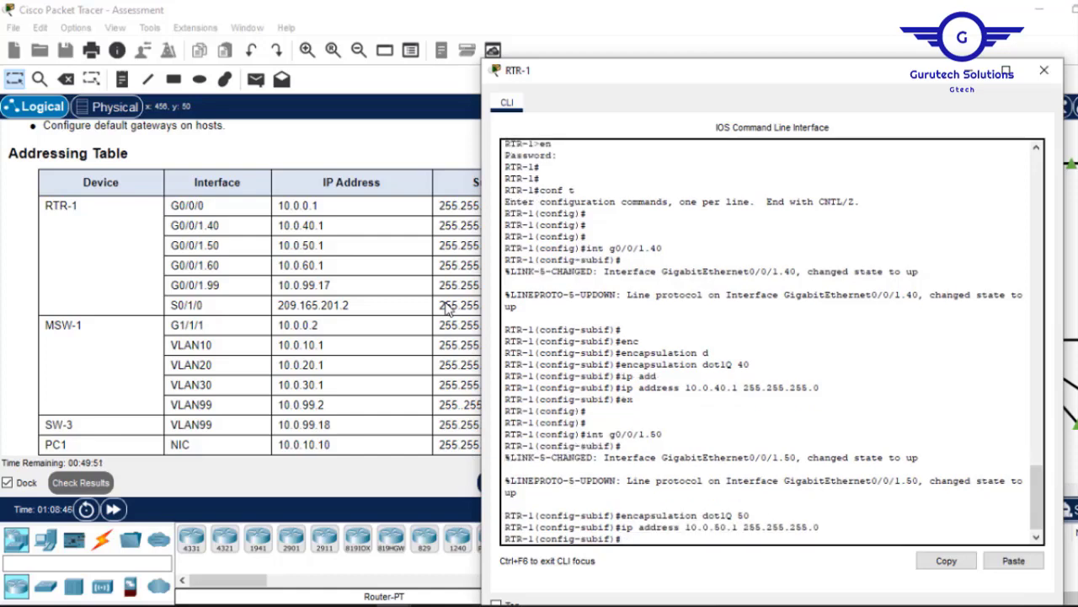
type("ex")
key("Return")
key("Return")
key("Return")
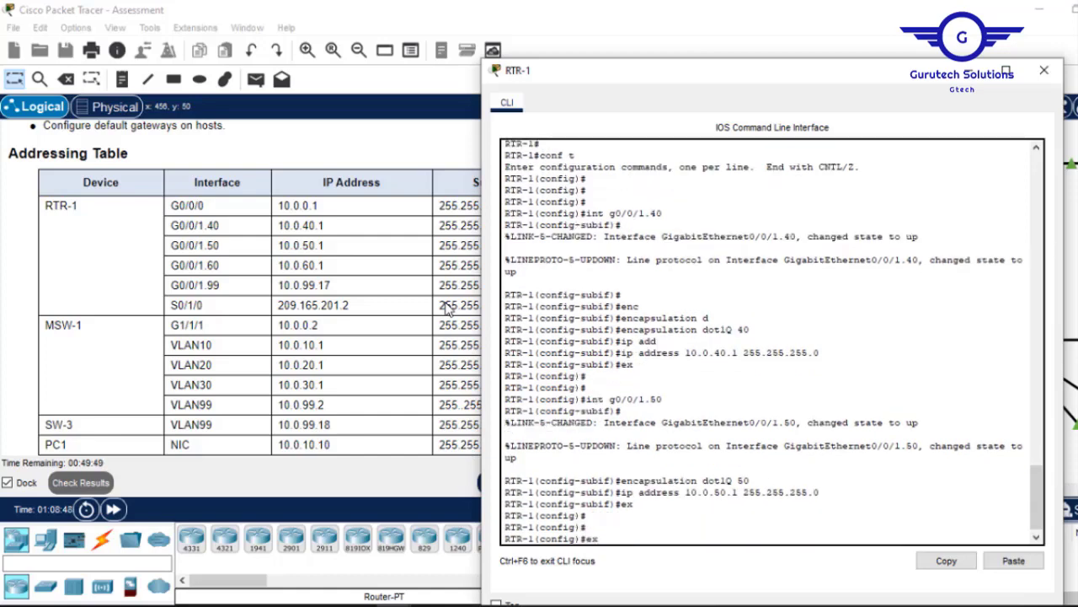
Configure G0/0/1.60 with dot1Q VLAN 60 and 10.0.60.1 255.255.255.0, then save and close the CLI.
key("Up")
key("Up")
key("Up")
key("Up")
key("Up")
key("Down")
key("BackSpace")
key("Return")
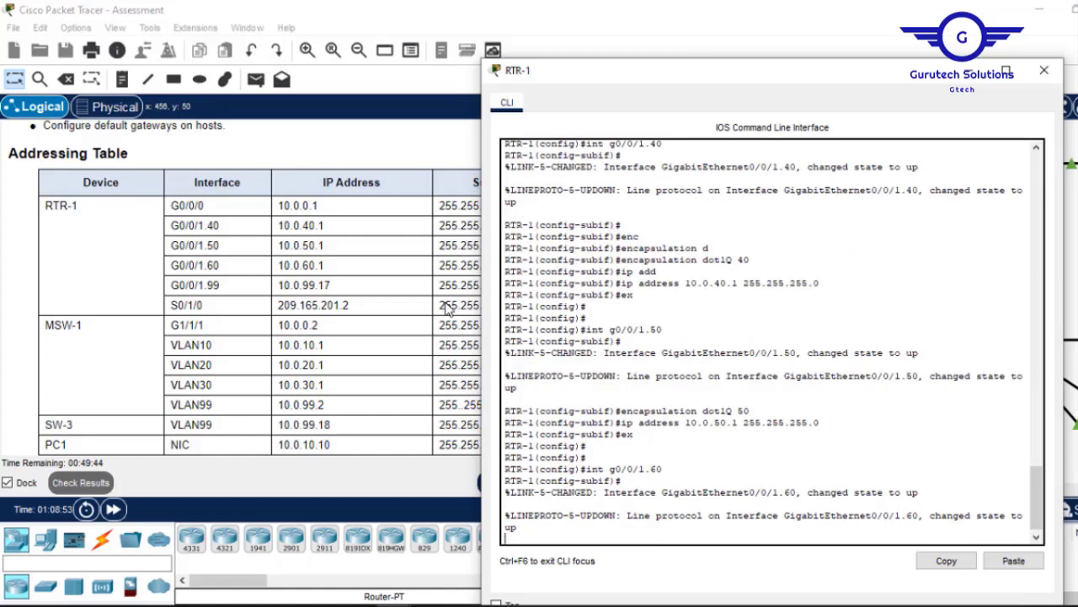
key("Up")
key("Up")
key("Up")
key("Up")
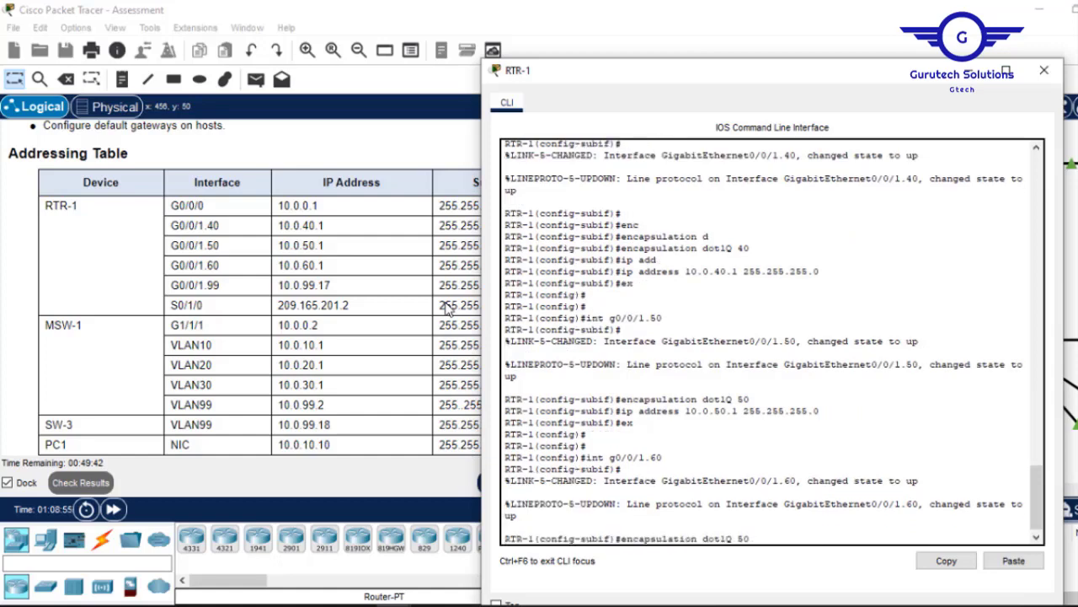
key("BackSpace")
key("BackSpace")
type("60")
key("Return")
key("Up")
key("Up")
key("Up")
key("Up")
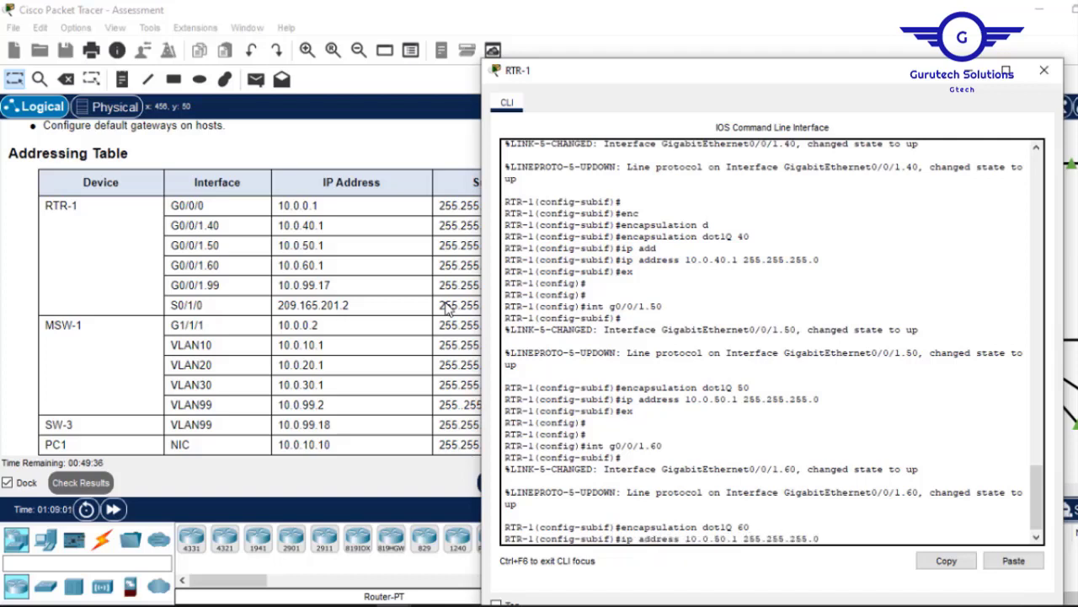
key("Left")
key("Left")
key("Left")
key("Left")
key("Left")
key("Left")
key("Left")
key("Left")
key("Left")
key("Left")
key("Left")
key("Left")
key("Left")
key("Left")
key("Left")
key("Left")
key("Left")
key("BackSpace")
type("6")
key("Return")
type("e")
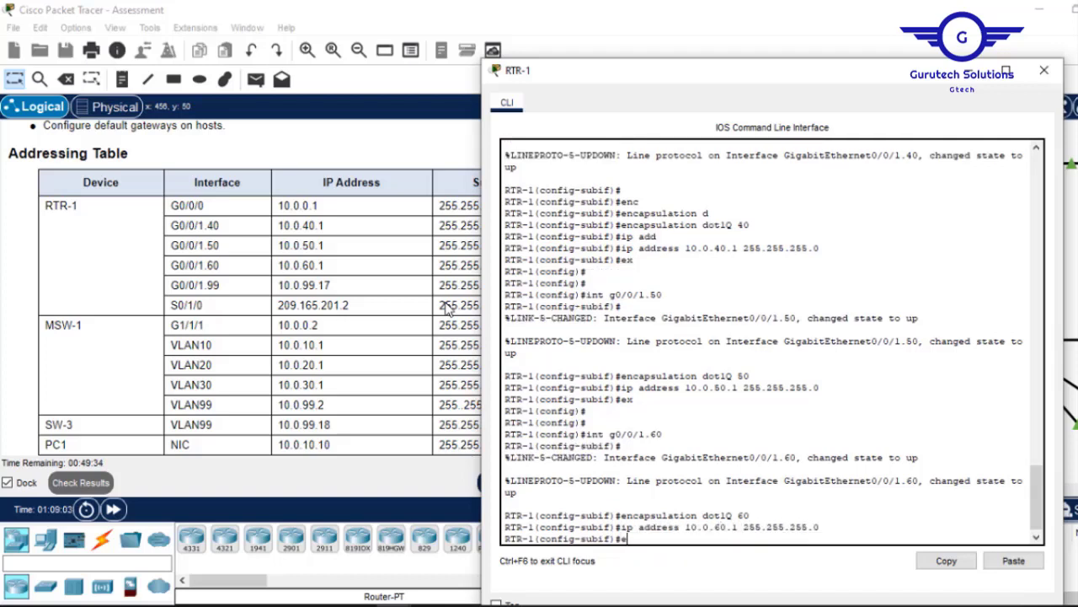
type("x")
key("Return")
key("Return")
key("Return")
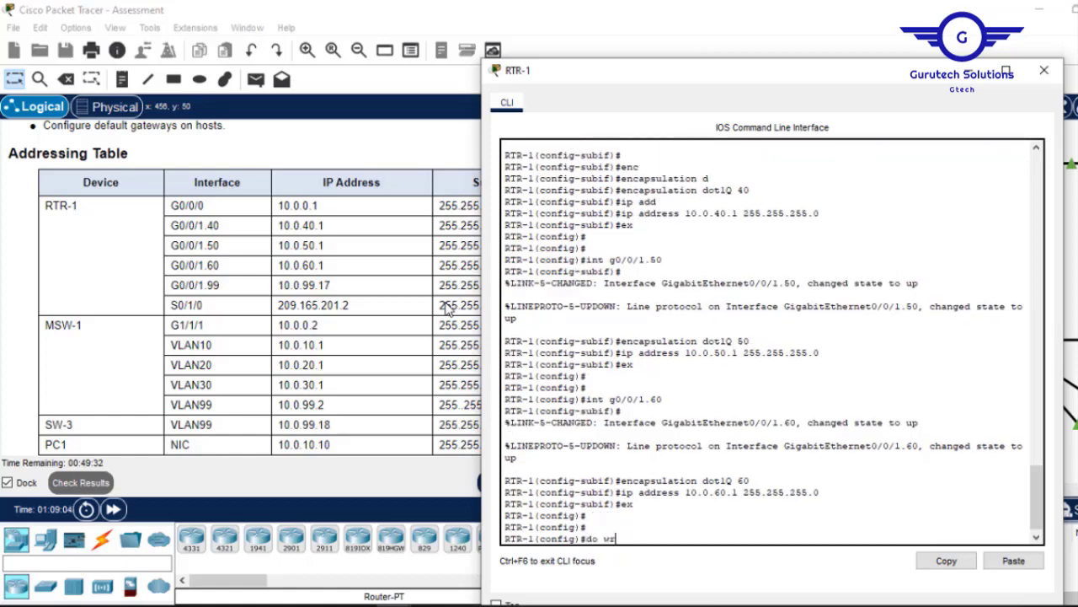
key("Return")
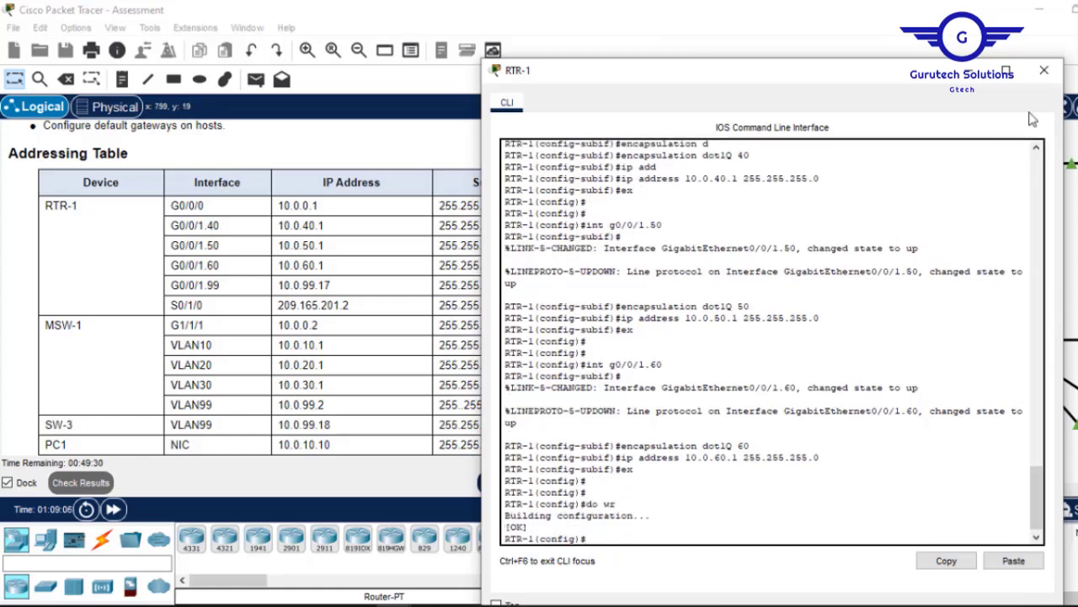
left_click(968, 72)
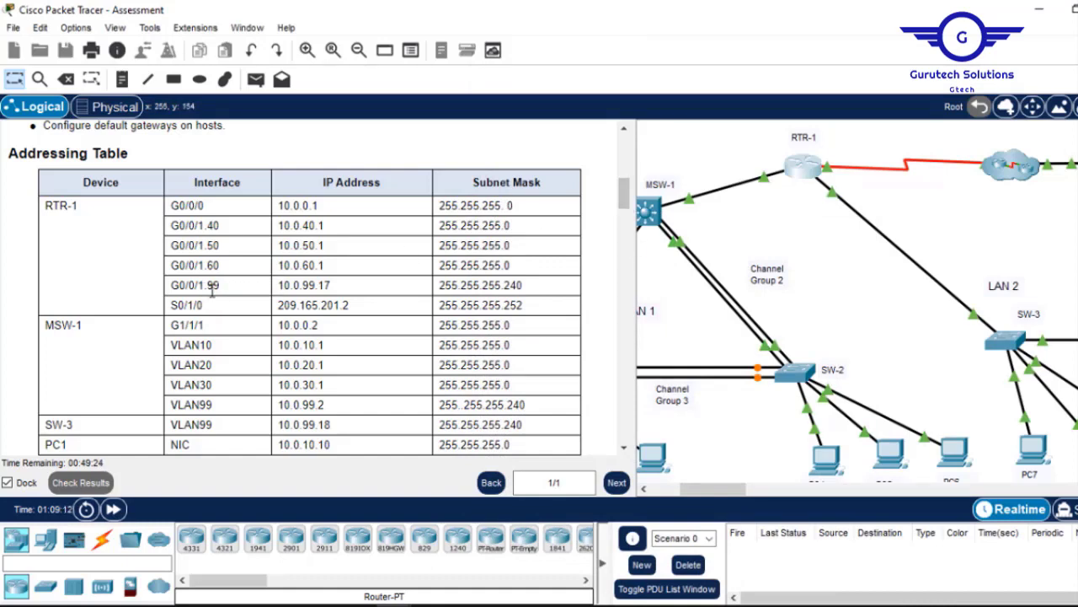
Enter subinterface G0/0/1.99 and set its encapsulation to dot1Q VLAN 99.
left_click(805, 173)
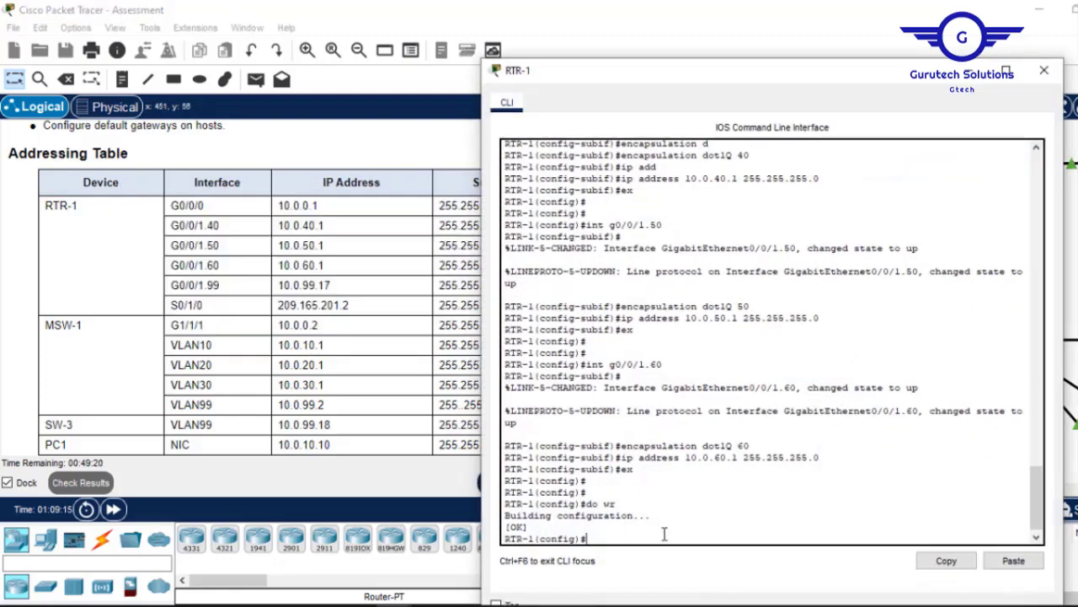
key("Return")
key("Return")
key("Up")
key("Up")
key("Up")
key("Up")
key("Up")
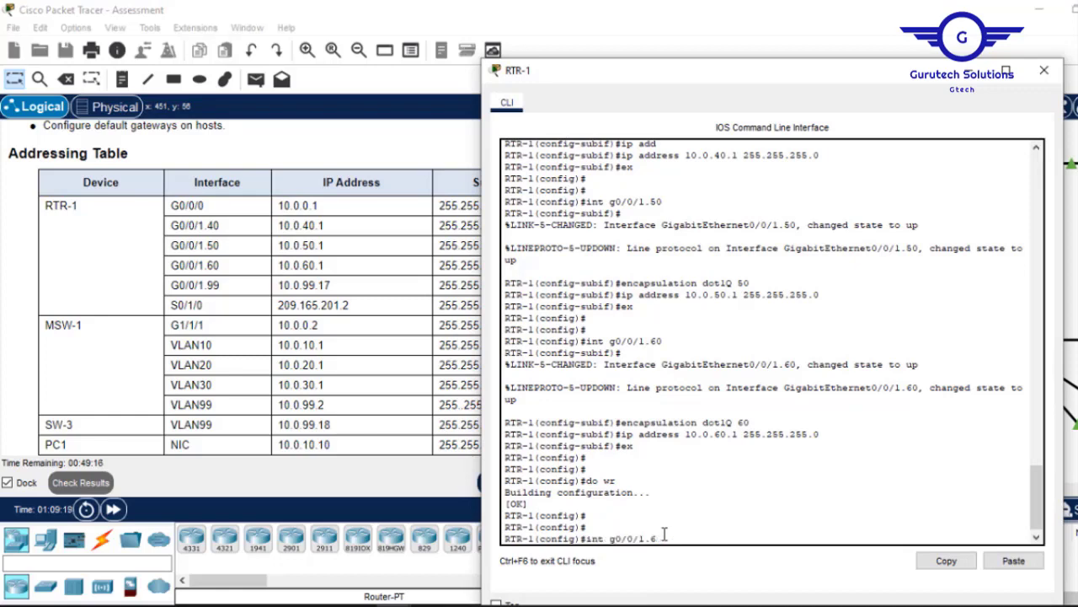
key("BackSpace")
type("99")
key("Return")
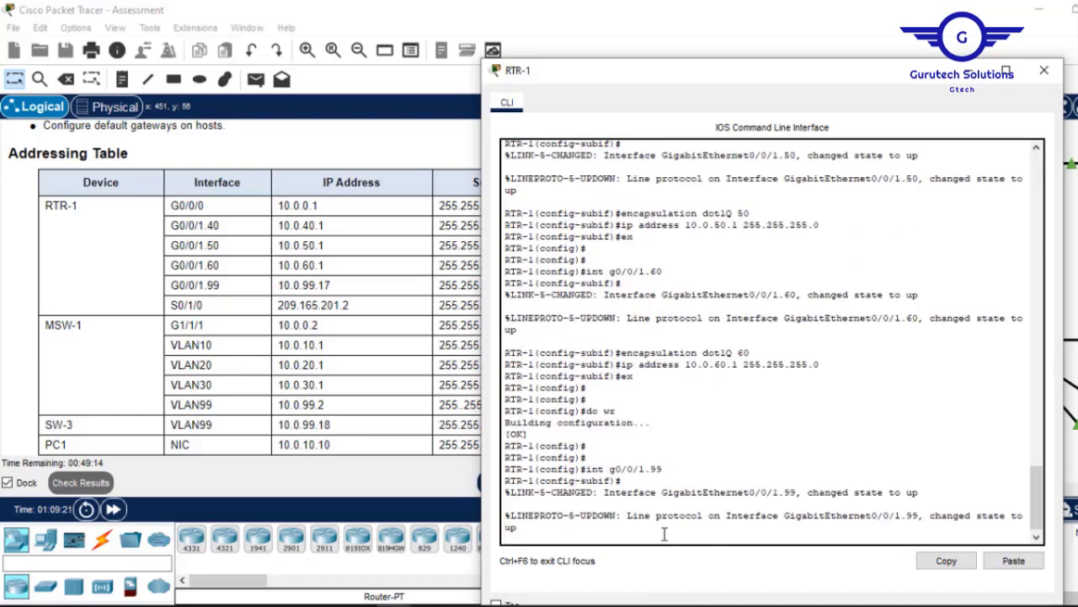
key("Return")
key("Up")
key("Up")
key("Up")
key("Up")
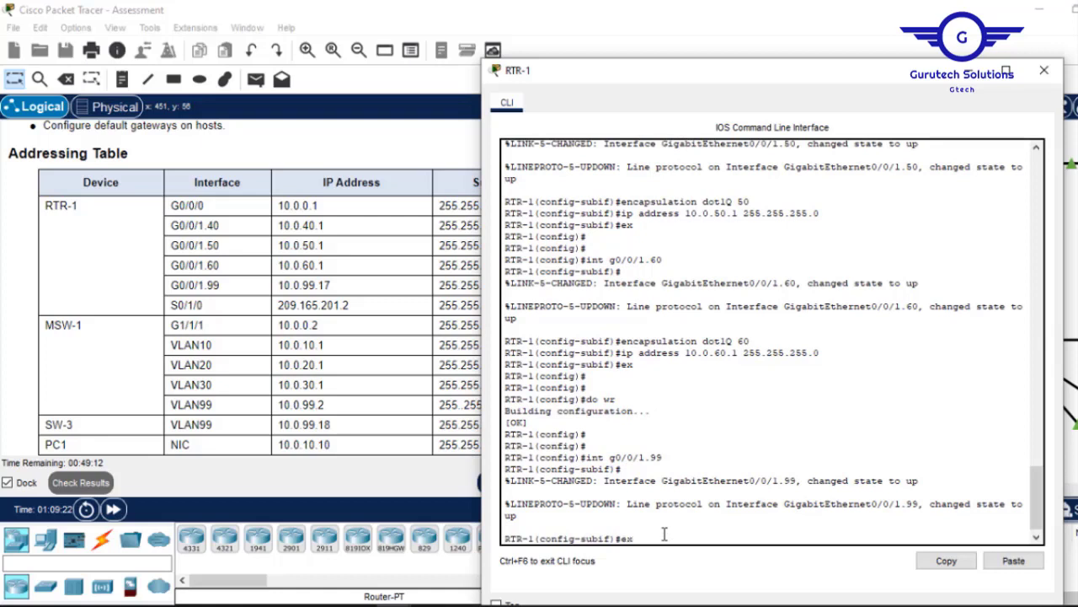
key("Up")
key("Return")
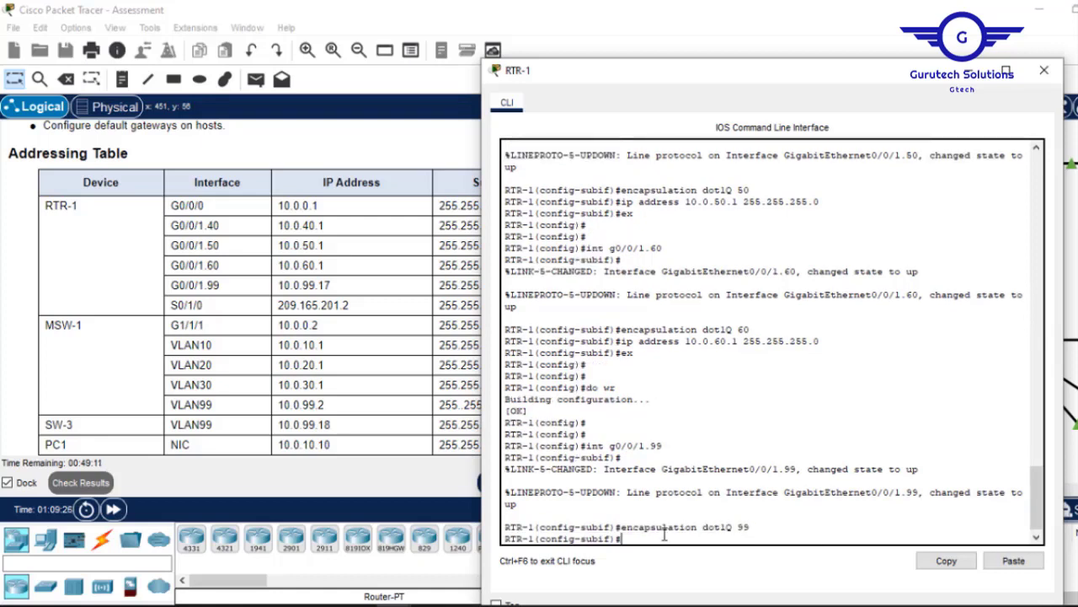
Address G0/0/1.99 as 10.0.99.17 255.255.255.240 and save with do wr.
key("Up")
key("Up")
key("Up")
key("Up")
key("Up")
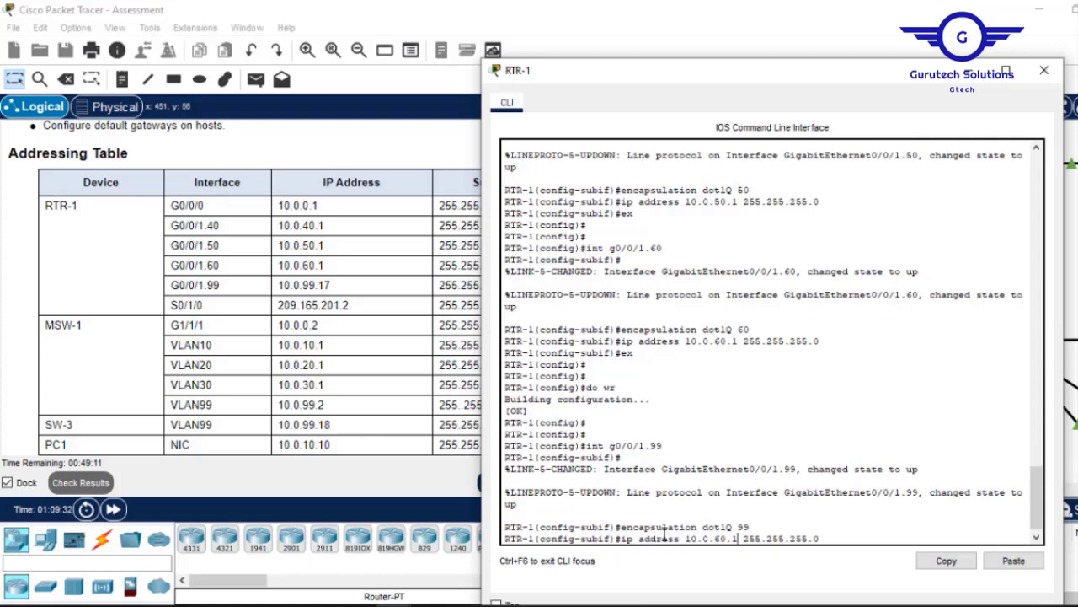
type("7")
key("BackSpace")
key("BackSpace")
type("99")
left_click(474, 299)
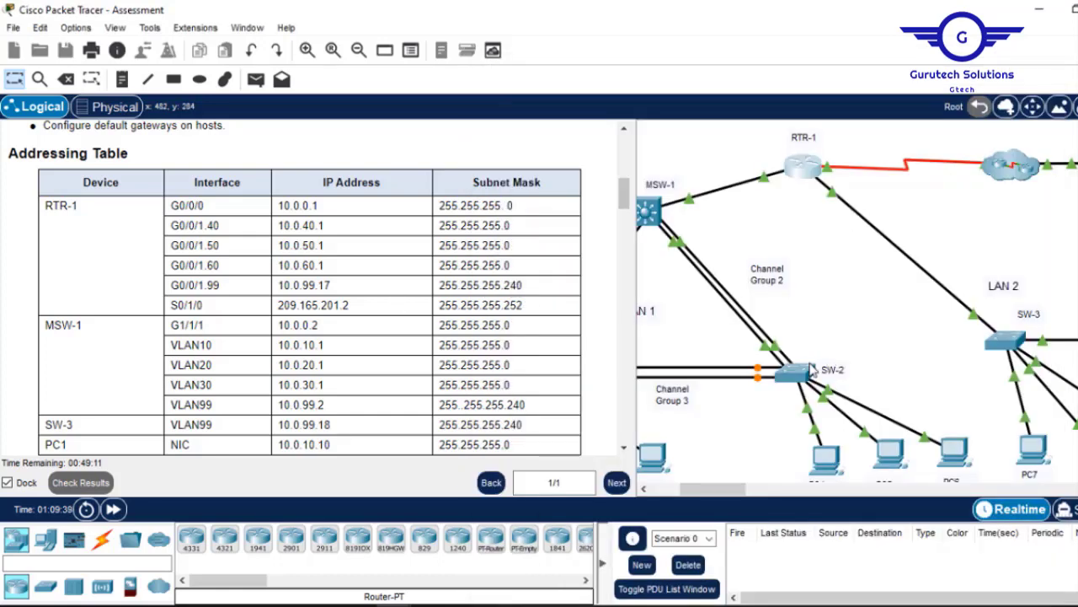
left_click(802, 173)
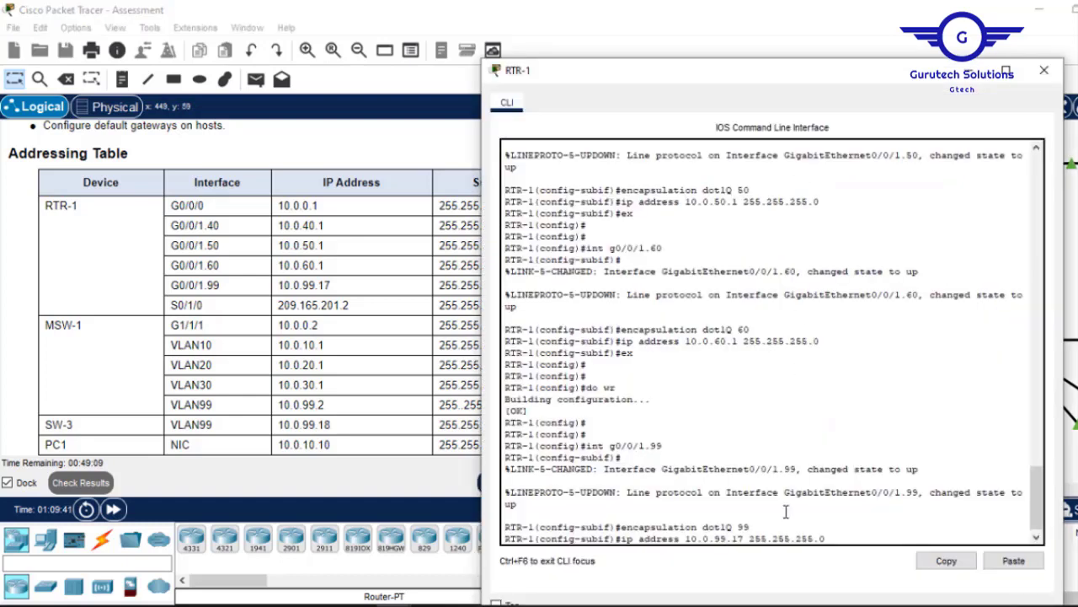
key("Right")
key("Right")
key("Right")
key("Right")
key("Right")
key("Right")
key("Right")
key("Right")
key("Right")
key("Right")
key("Right")
key("Right")
type("4")
key("Return")
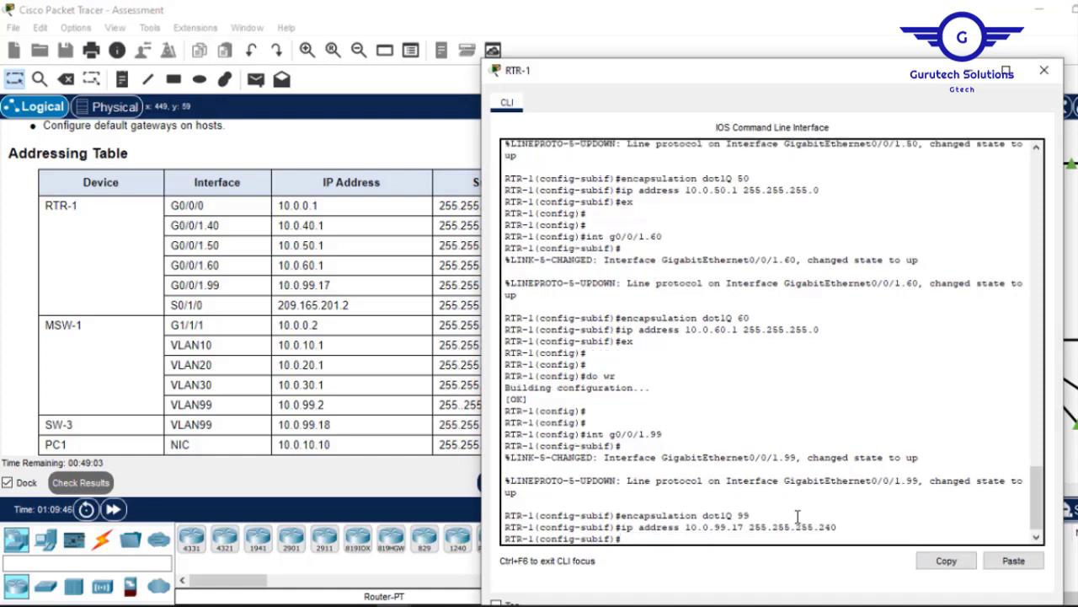
type("ex")
key("Return")
key("Return")
key("Return")
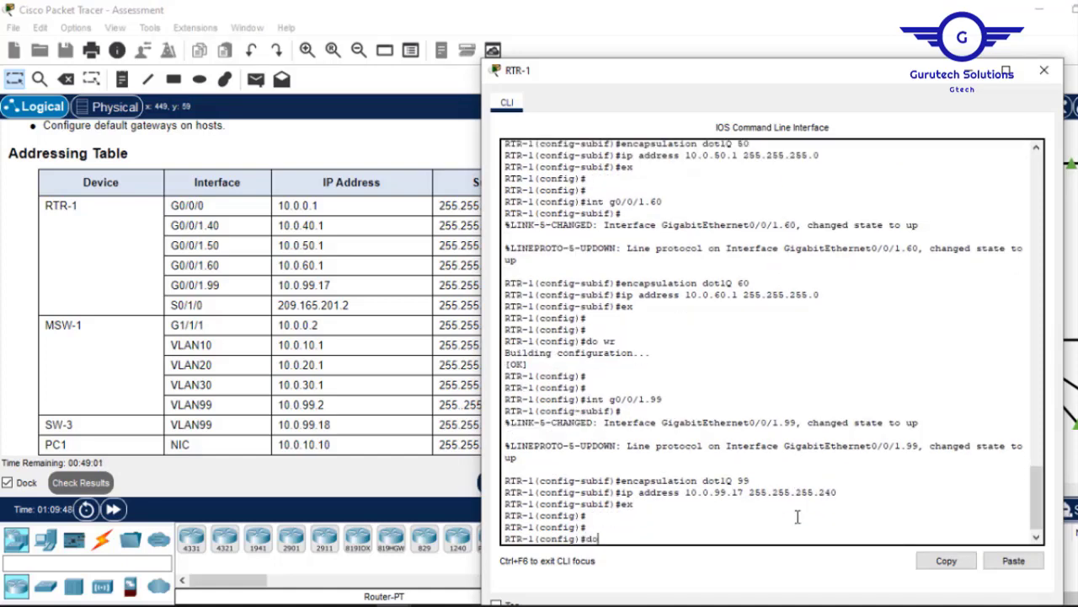
type("do wr")
key("Return")
key("Return")
key("Return")
key("Return")
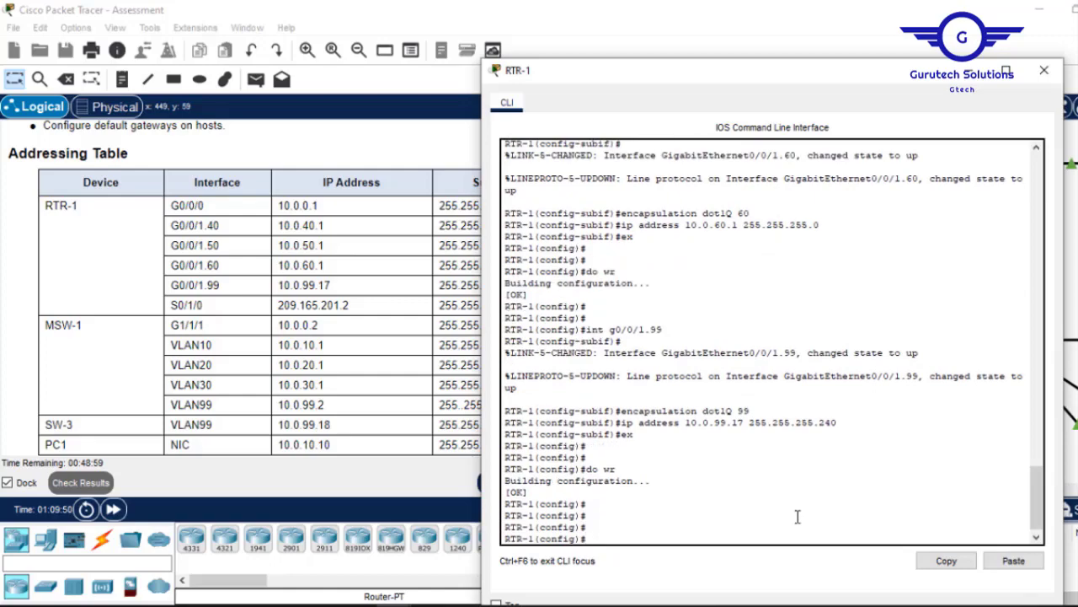
left_click(389, 353)
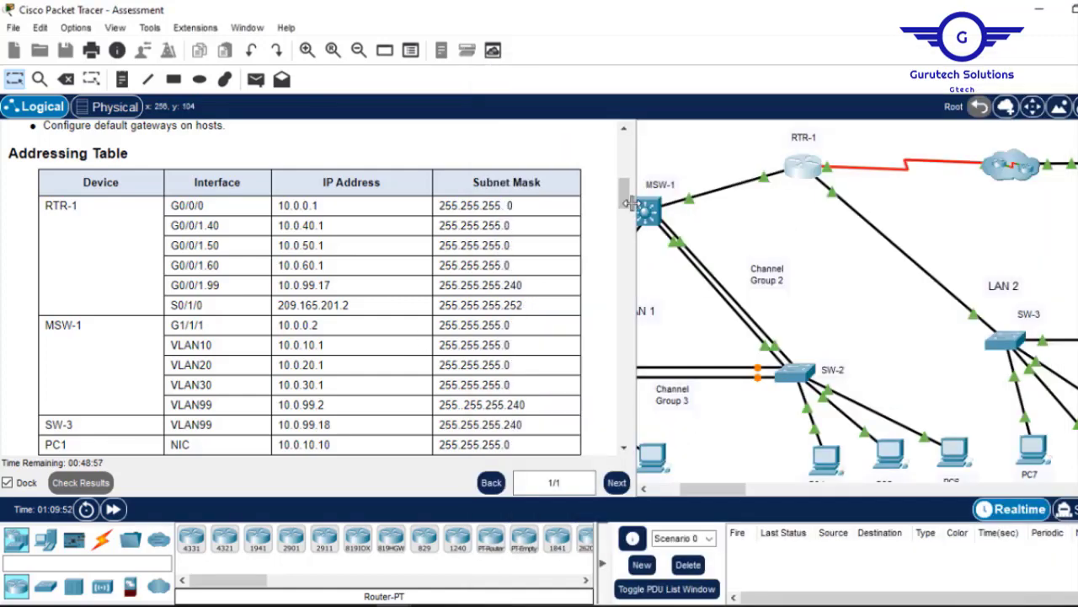
Give subinterface G0/0/1.99 its management description.
left_click_drag(627, 207, 625, 434)
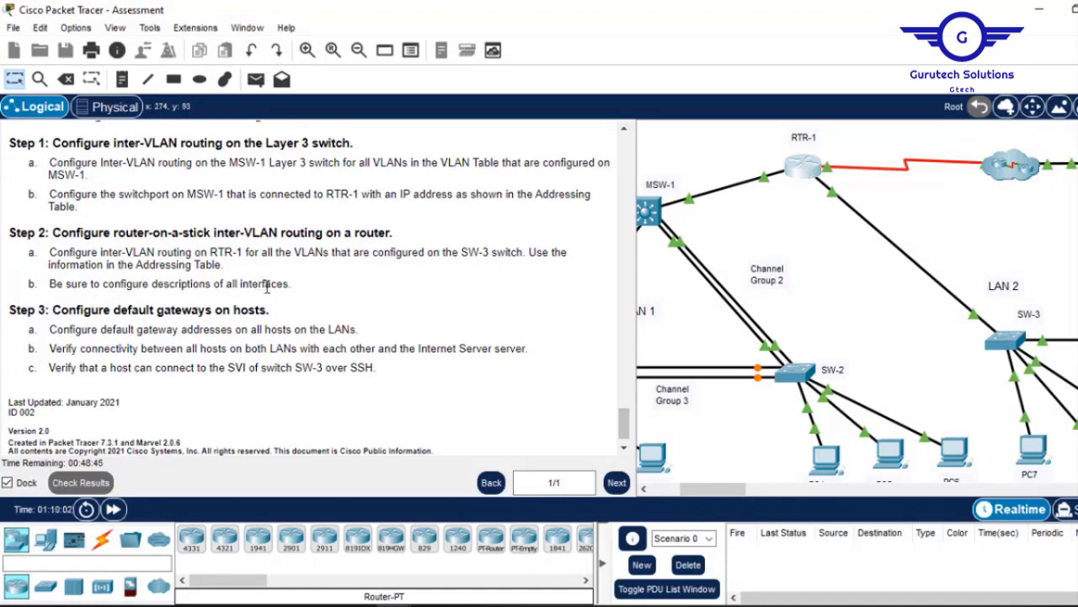
left_click(803, 167)
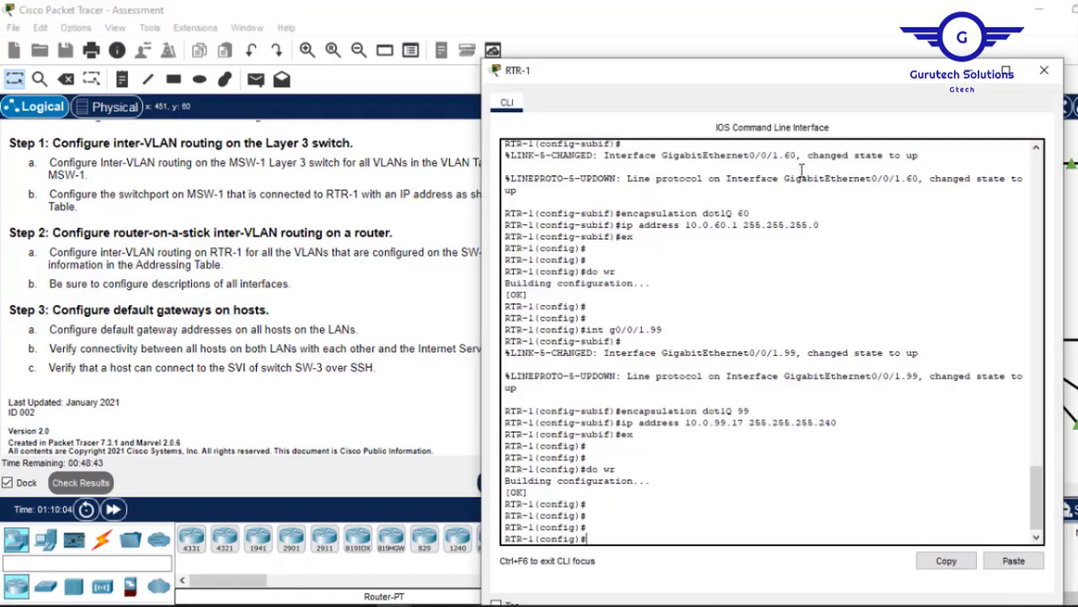
key("Up")
key("Up")
key("Up")
key("Up")
key("Up")
key("Return")
type("des")
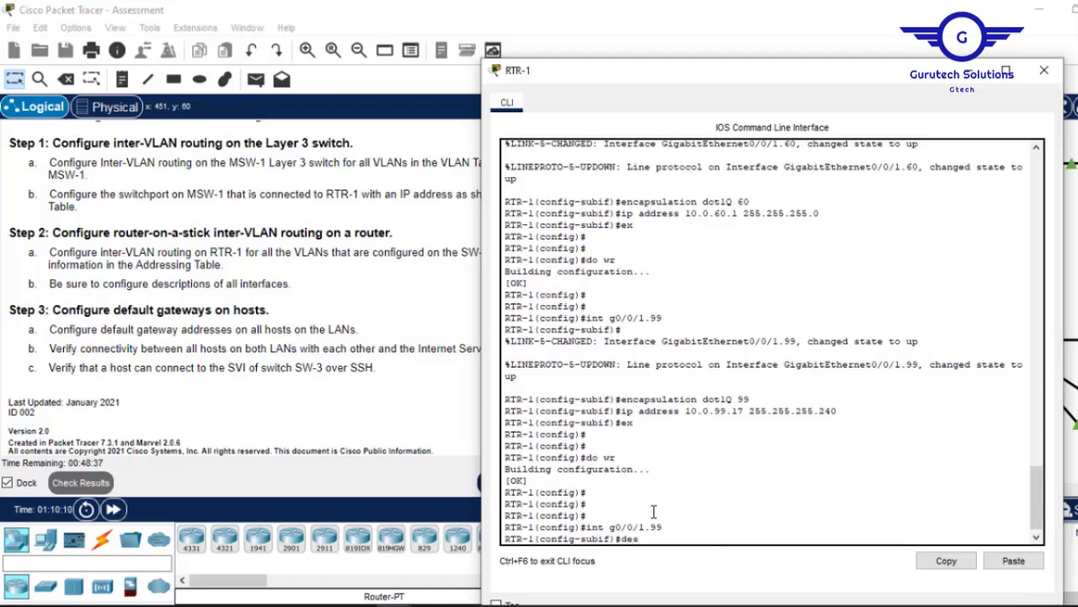
type("c")
key("Tab")
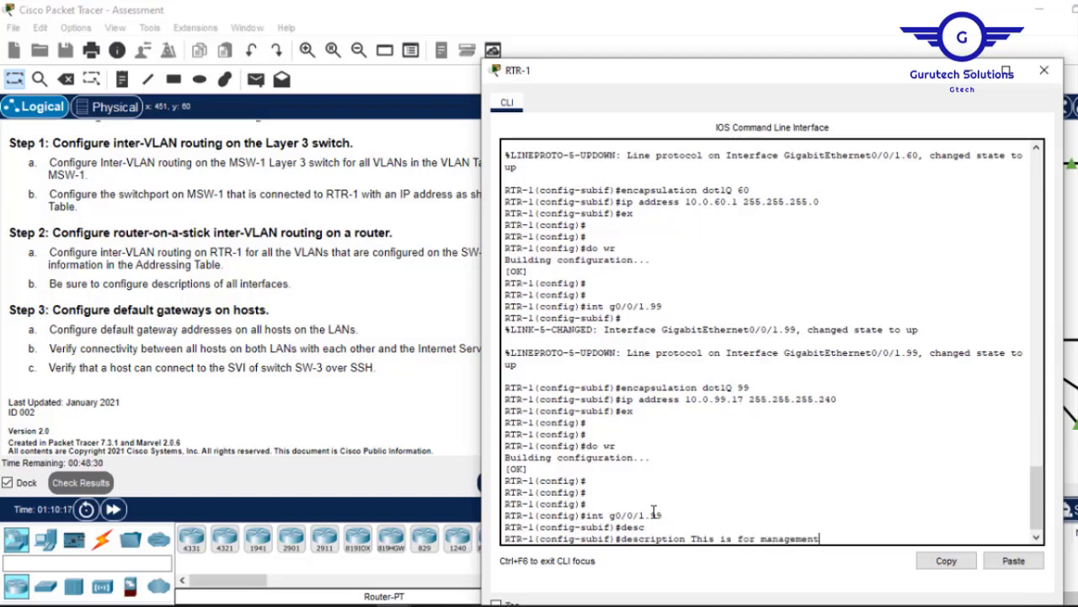
left_click_drag(828, 539, 624, 543)
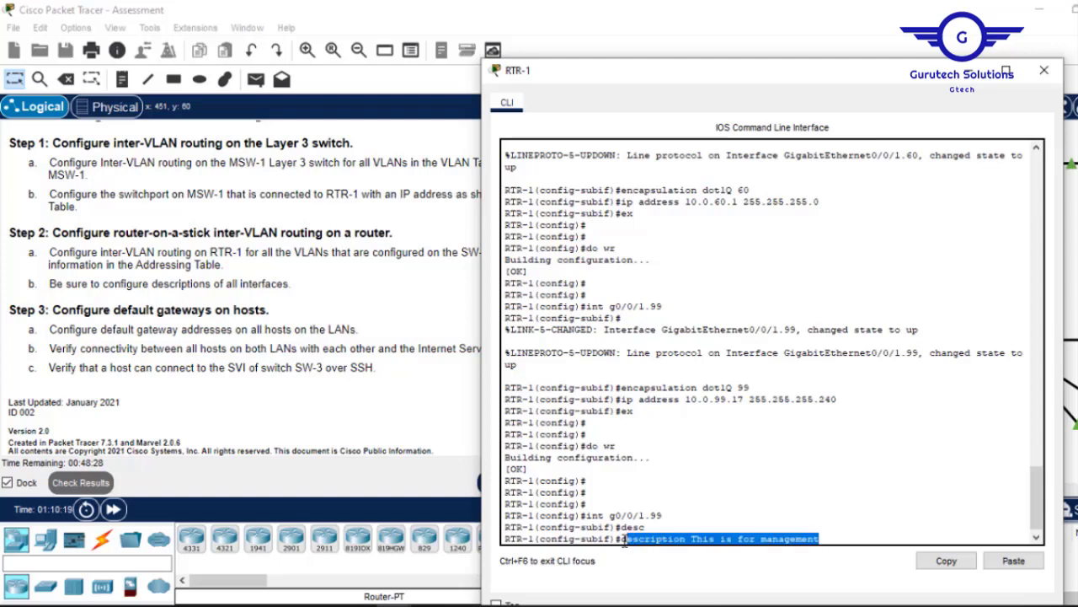
left_click(934, 559)
key("Return")
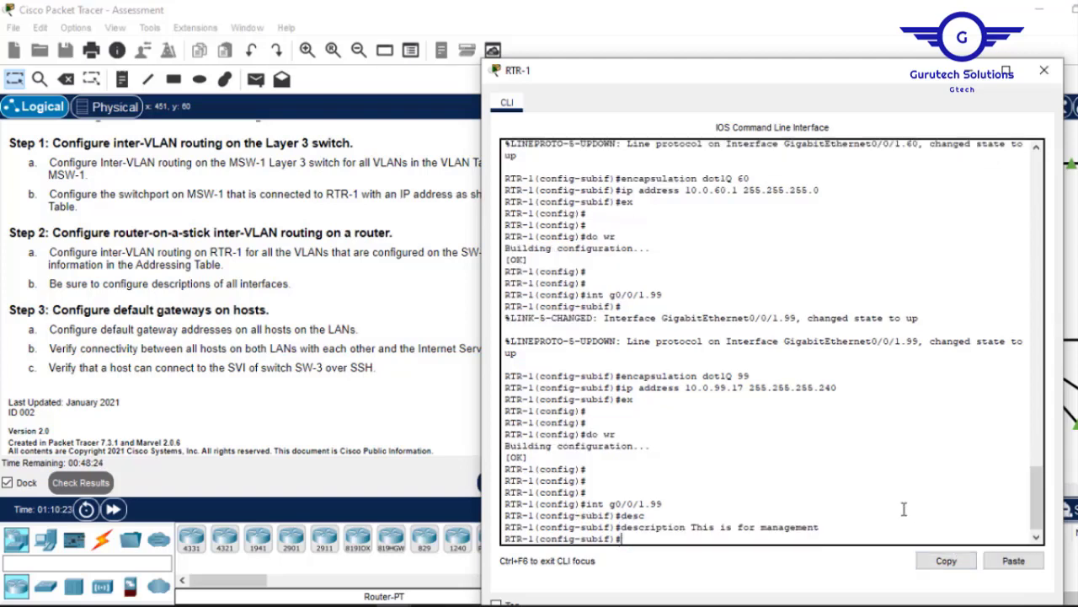
type("ex")
key("Return")
key("Return")
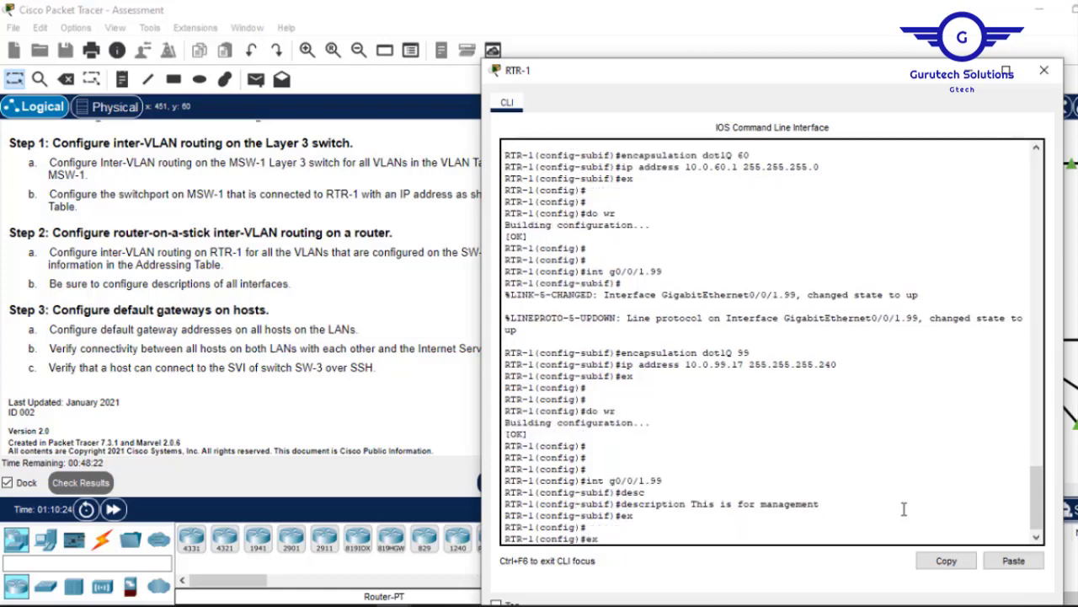
Add the VLAN 40 and VLAN 50 descriptions to subinterfaces G0/0/1.40 and G0/0/1.50.
key("Up")
key("Up")
key("Up")
key("Down")
type("40")
key("Return")
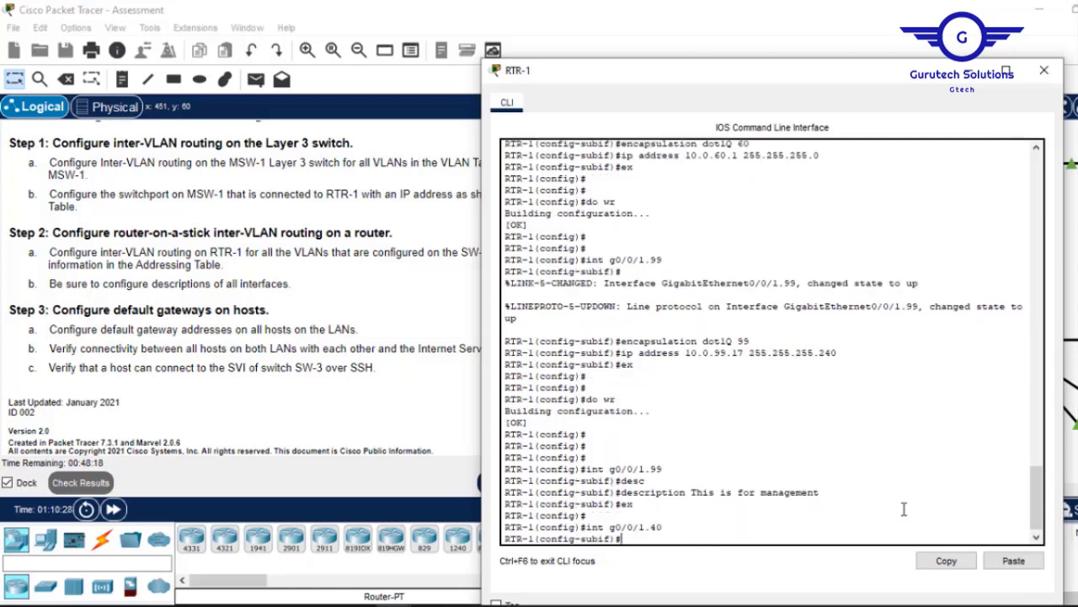
left_click(1014, 560)
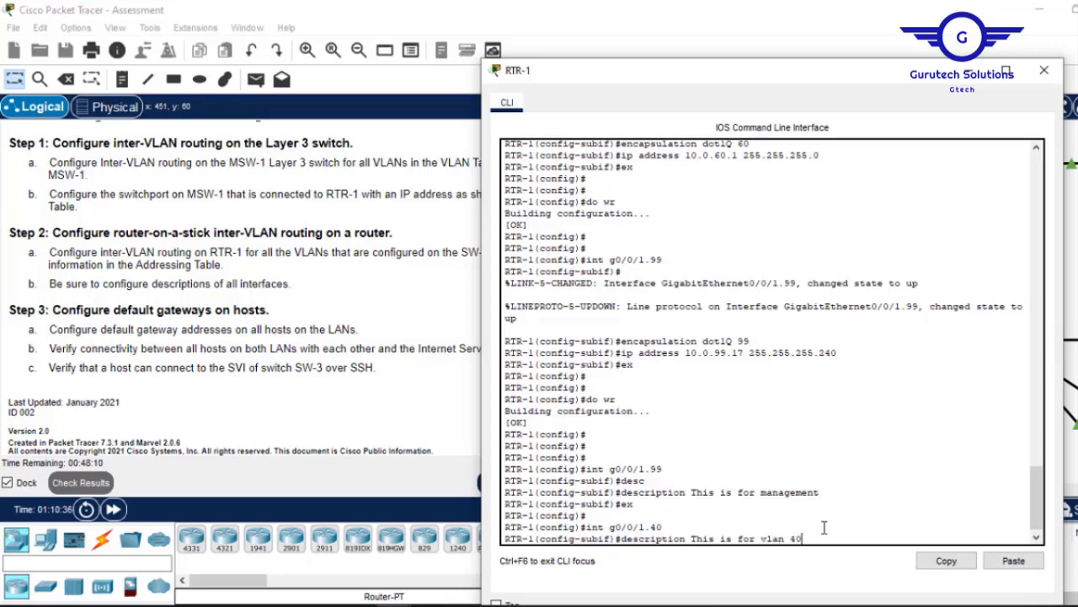
key("Return")
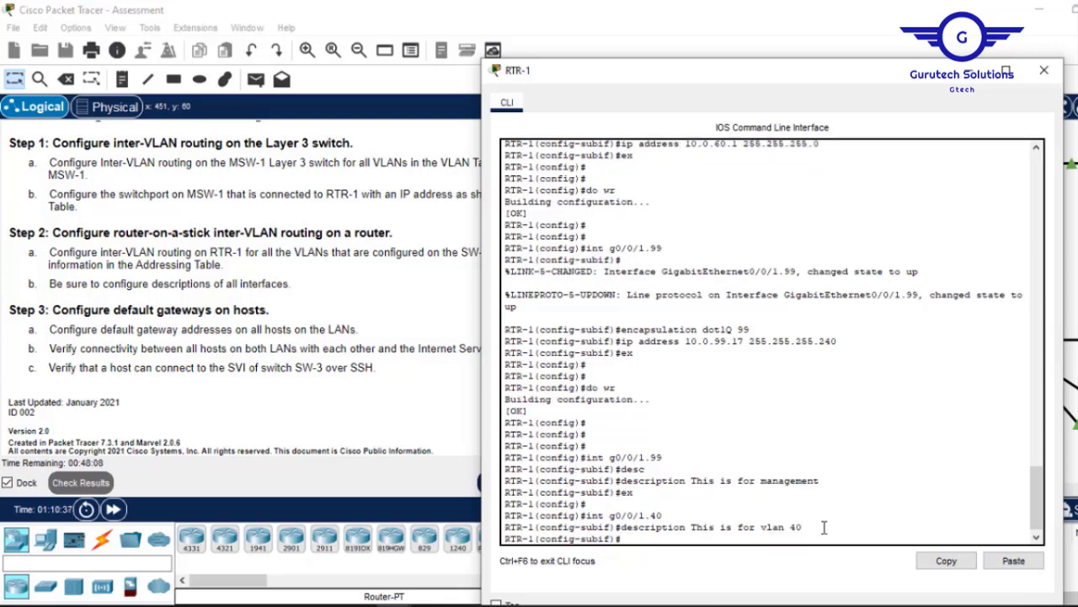
key("Up")
key("Up")
key("Up")
key("Down")
key("Return")
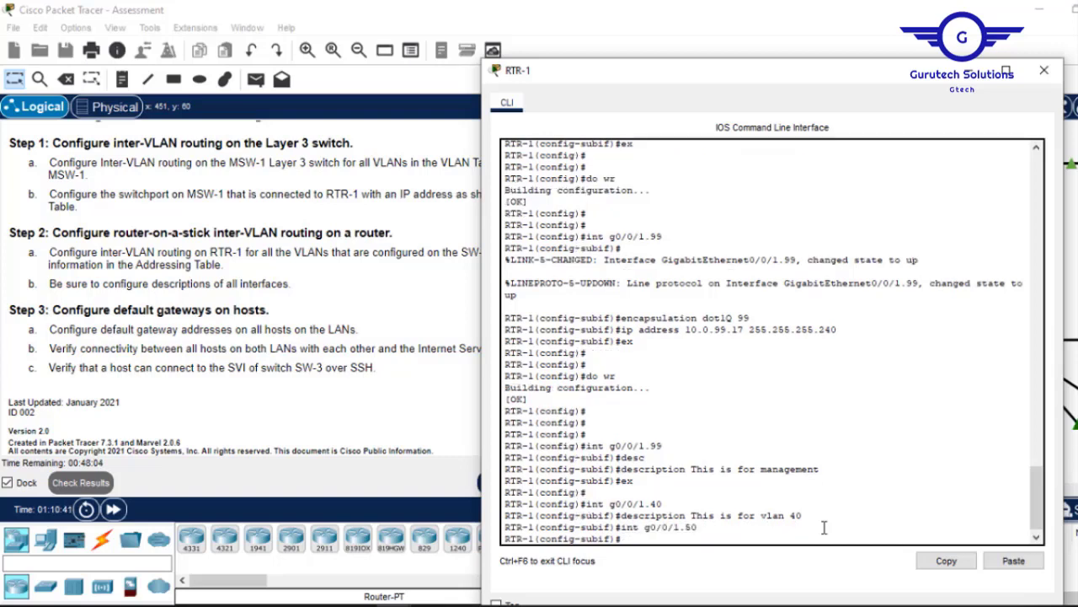
key("Up")
key("Up")
key("Down")
key("Up")
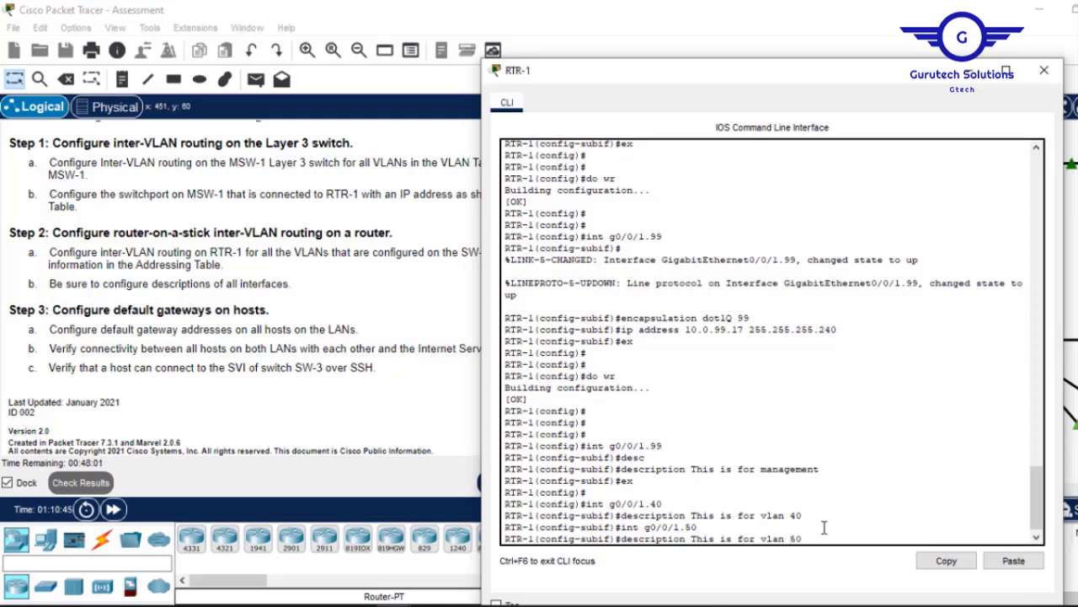
key("Return")
Add the VLAN 60 description to G0/0/1.60 and save the configuration with do wr.
key("Up")
key("Up")
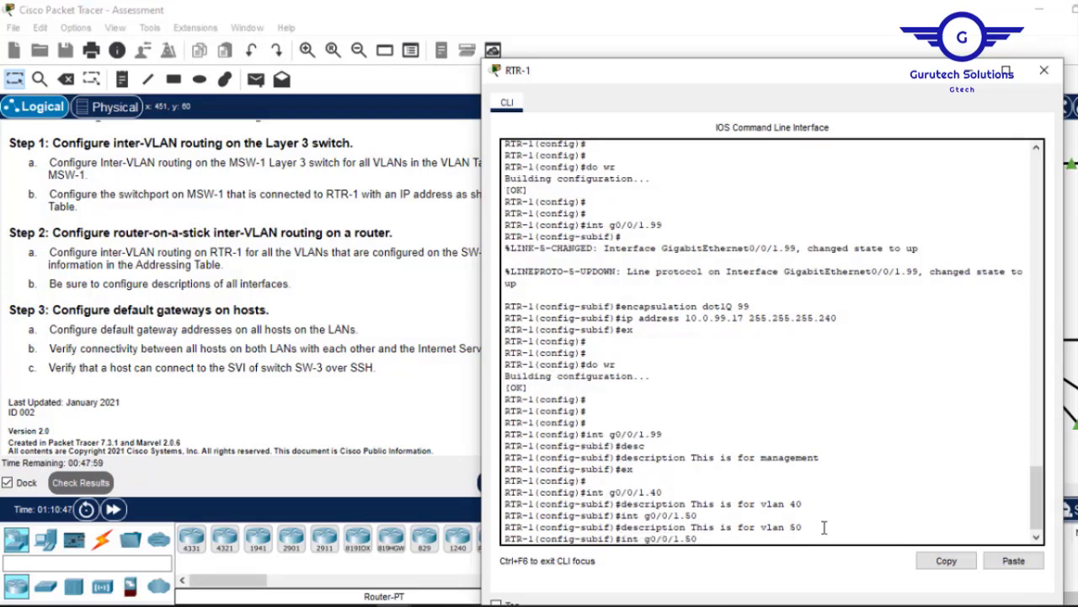
type("60")
key("Return")
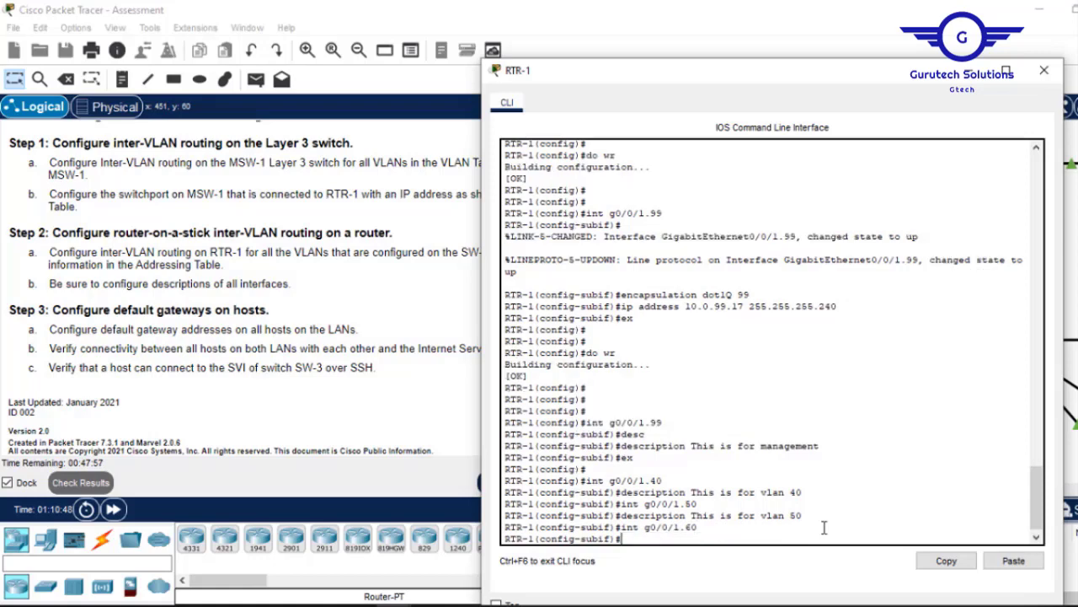
key("Up")
key("Up")
key("Down")
key("Down")
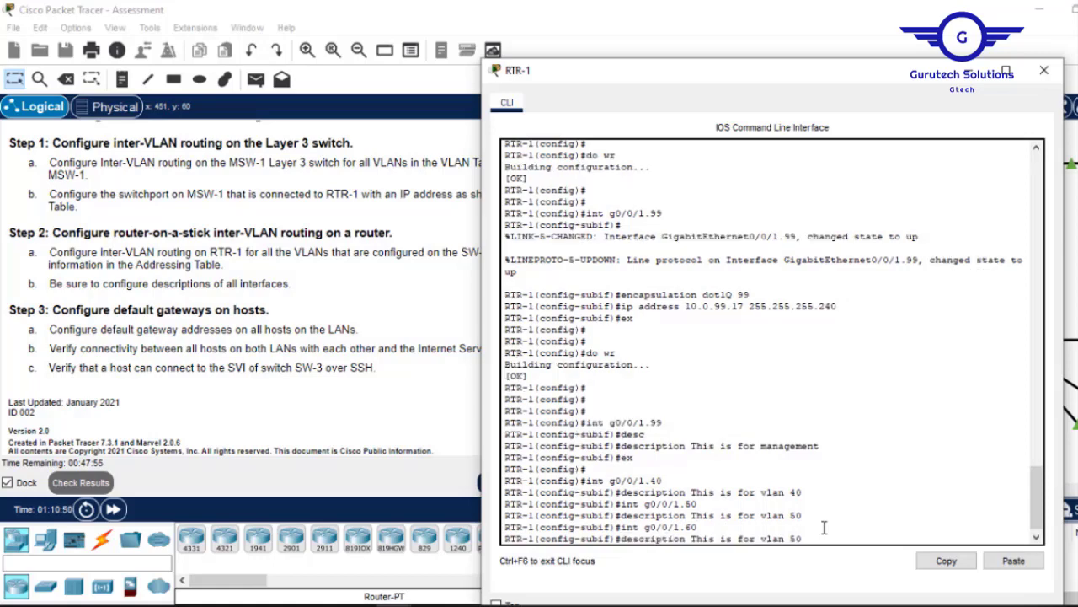
key("Return")
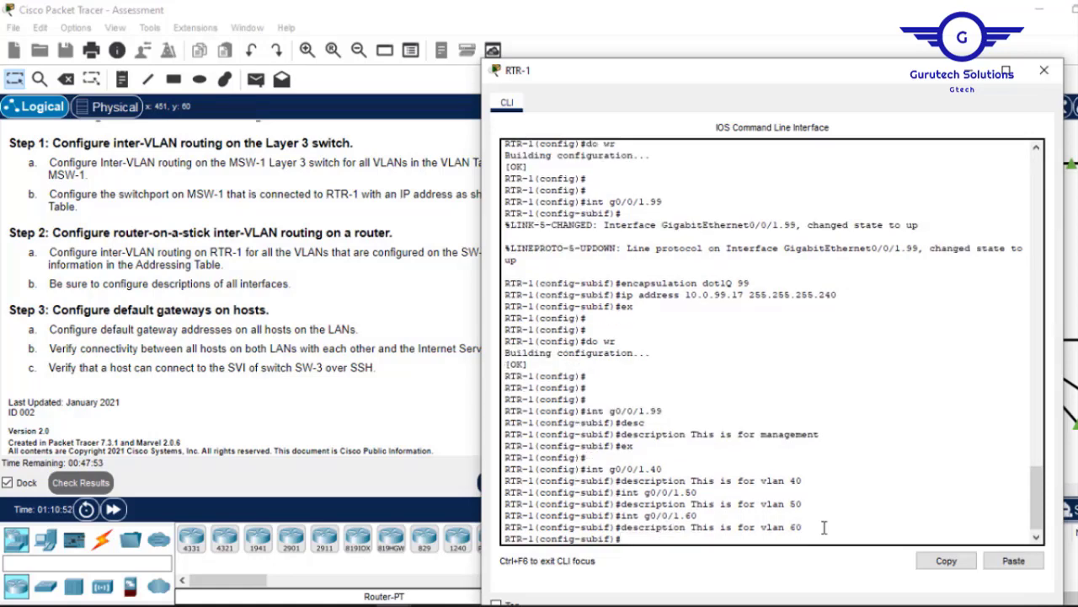
type("ex")
key("Return")
key("Return")
key("Return")
type("d")
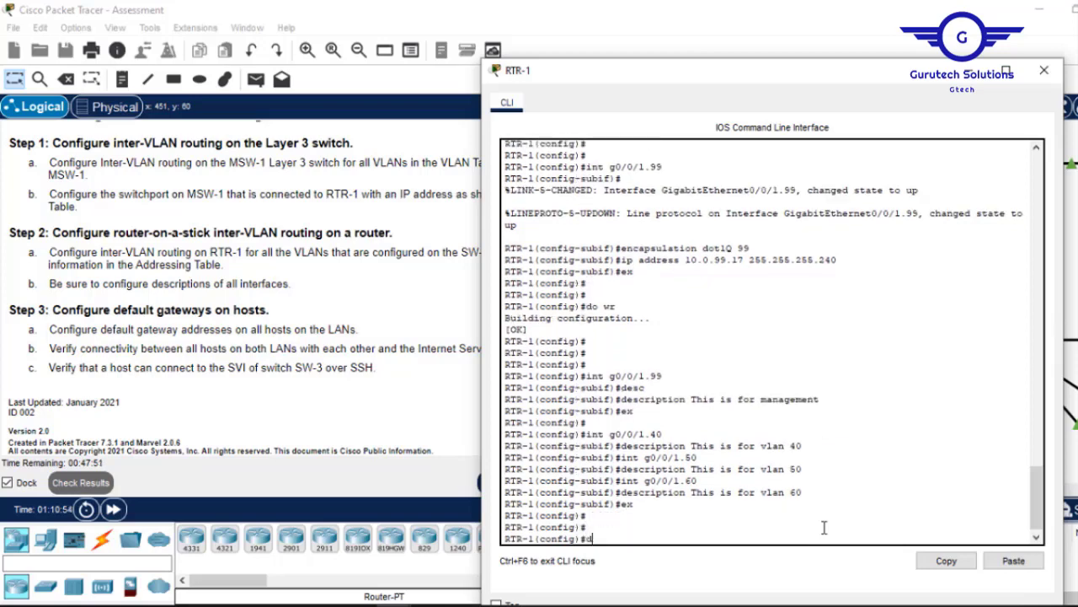
type("o wr")
key("Return")
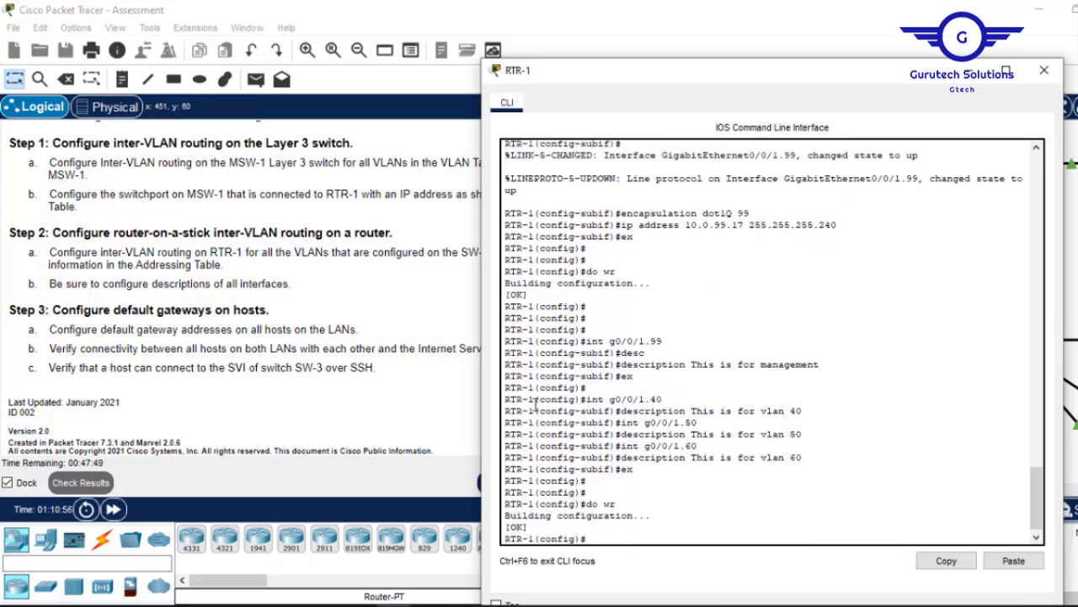
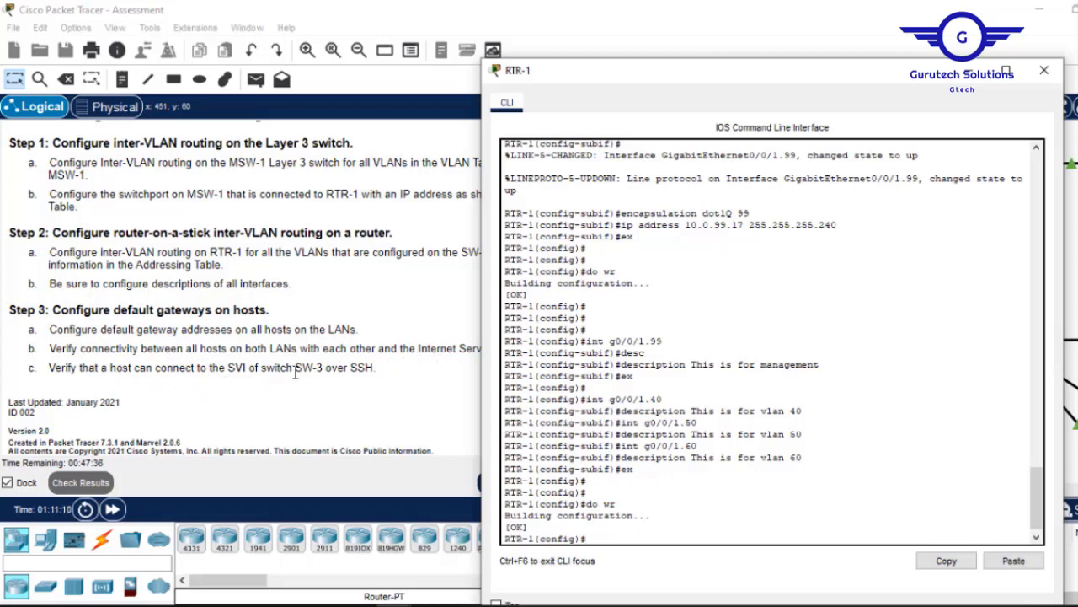
Scroll the instructions to the Addressing Table and select MSW-1's VLAN10 address 10.0.10.1.
left_click(368, 369)
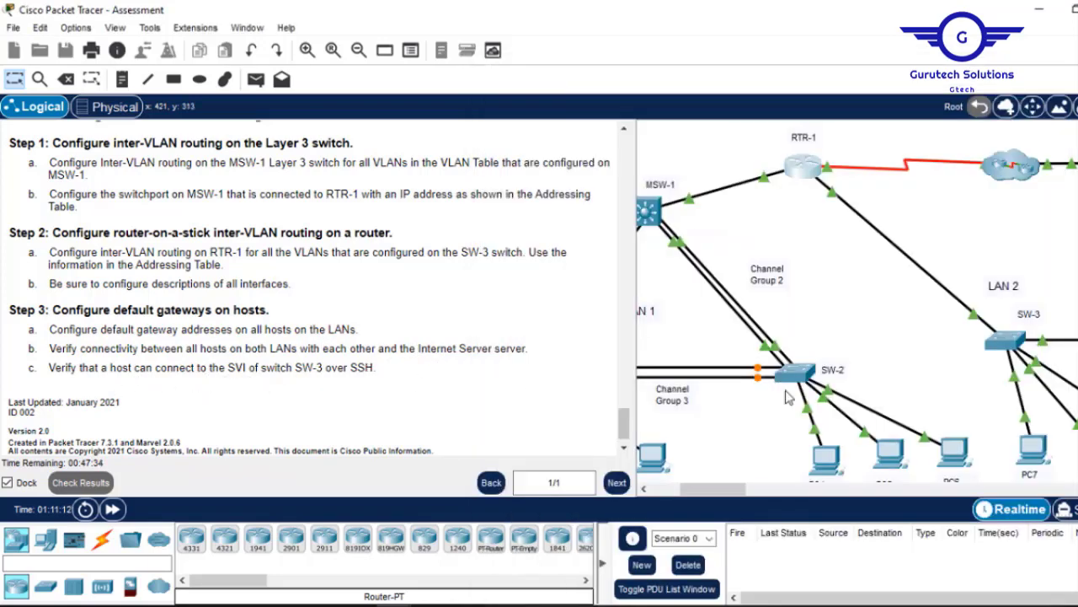
left_click_drag(683, 488, 653, 488)
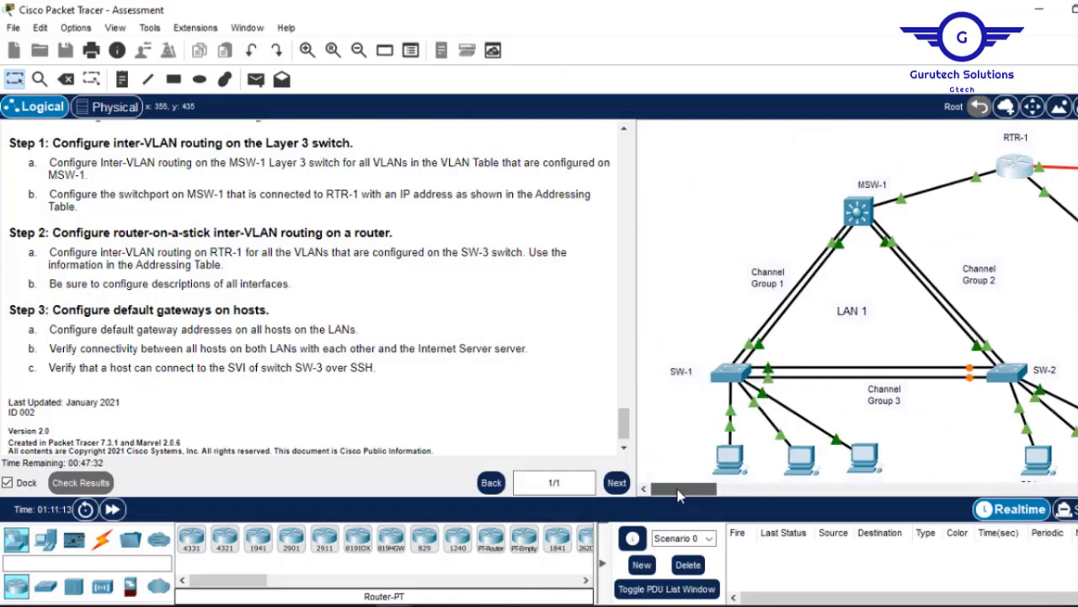
scroll(726, 348, "down", 3)
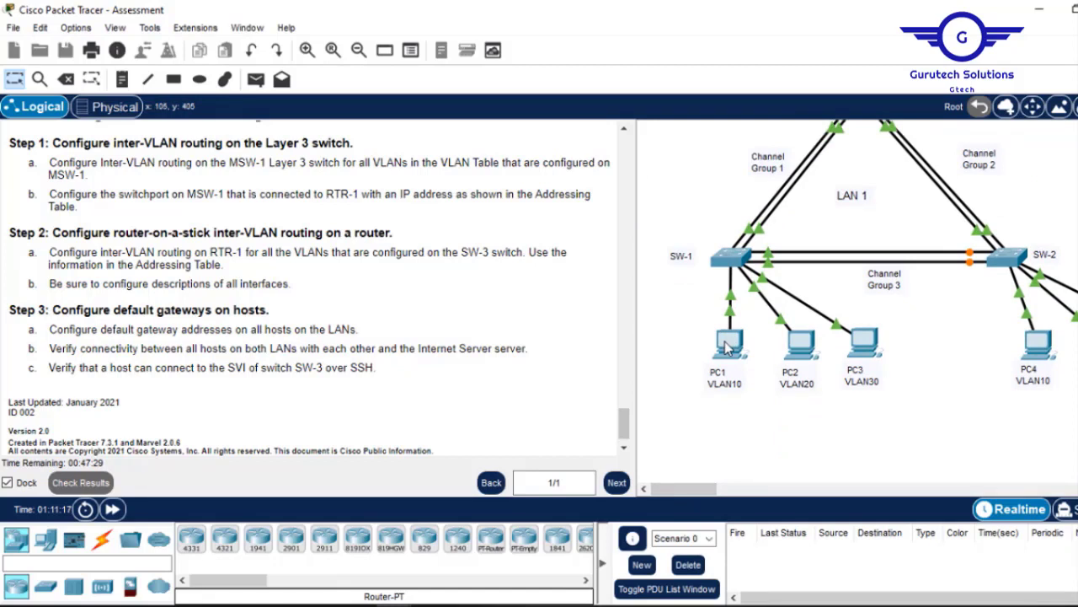
mouse_move(684, 490)
left_mouse_down()
mouse_move(699, 494)
mouse_move(681, 497)
left_mouse_up()
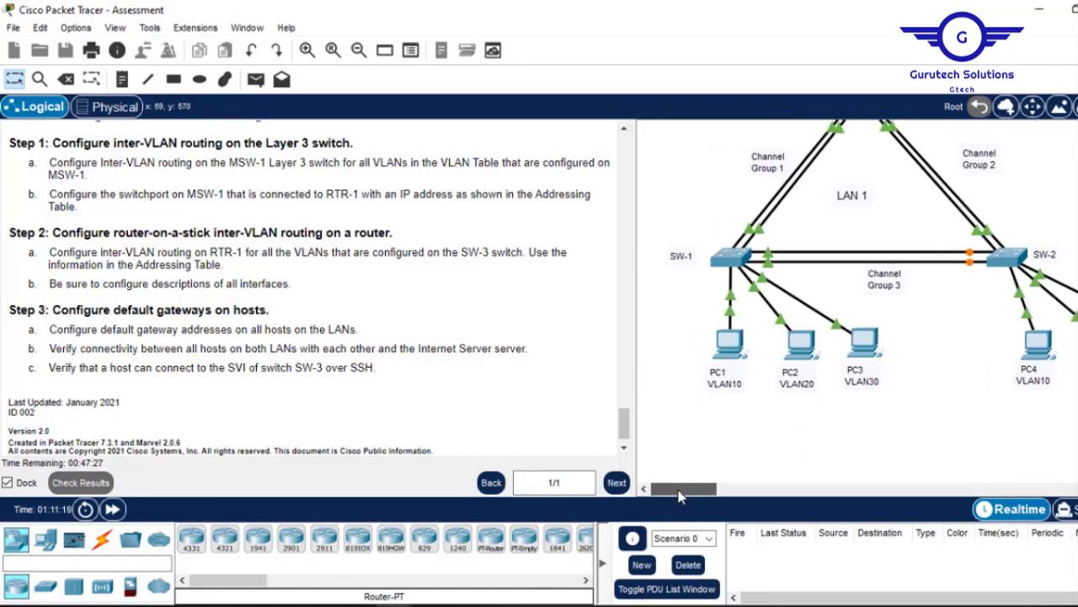
scroll(681, 311, "up", 1)
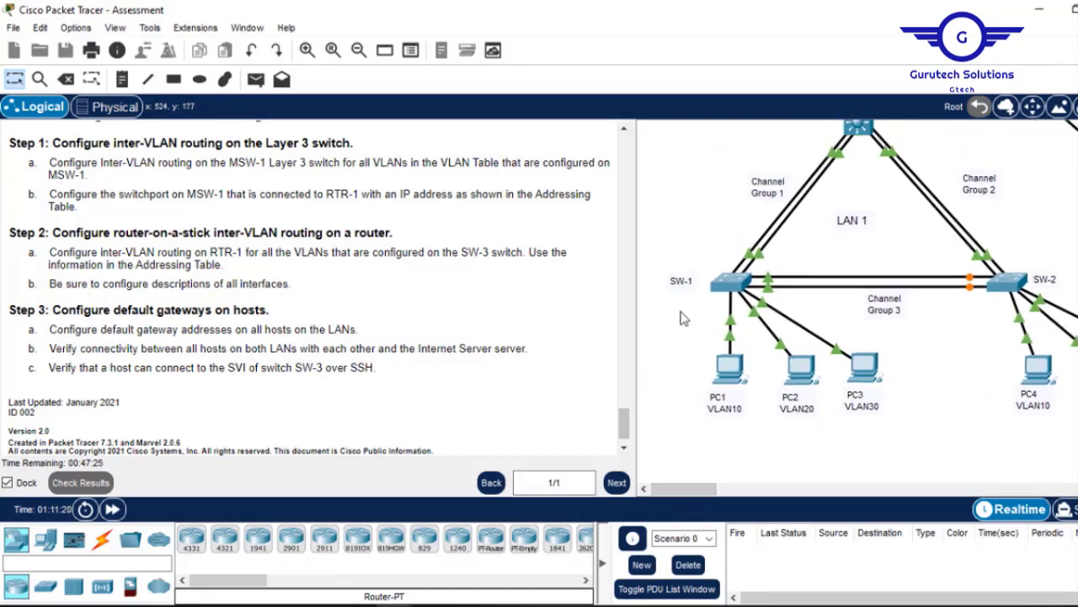
left_click_drag(628, 434, 613, 212)
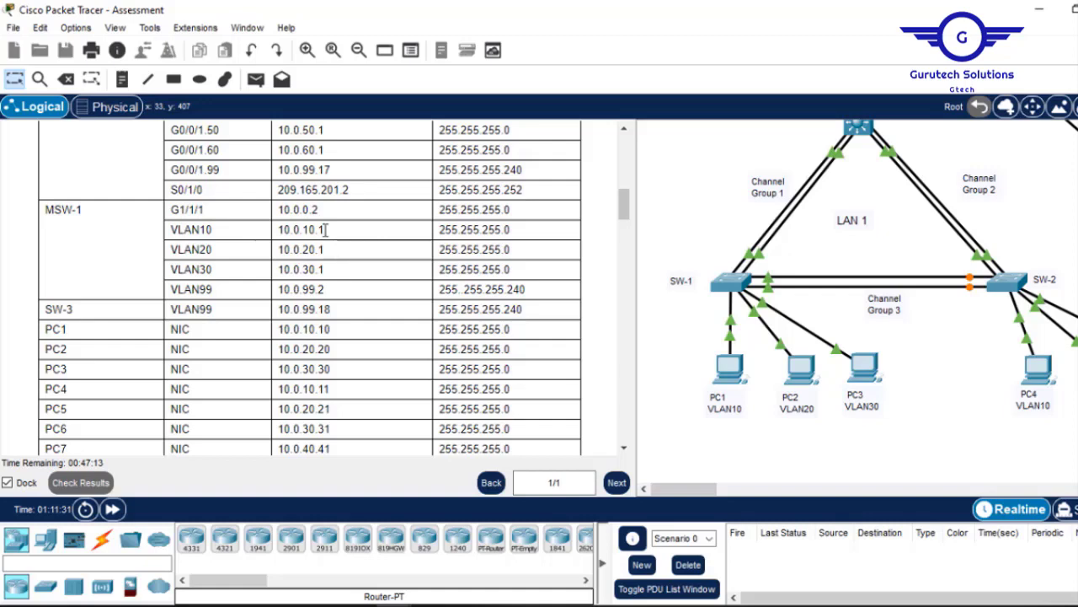
left_click_drag(326, 230, 276, 234)
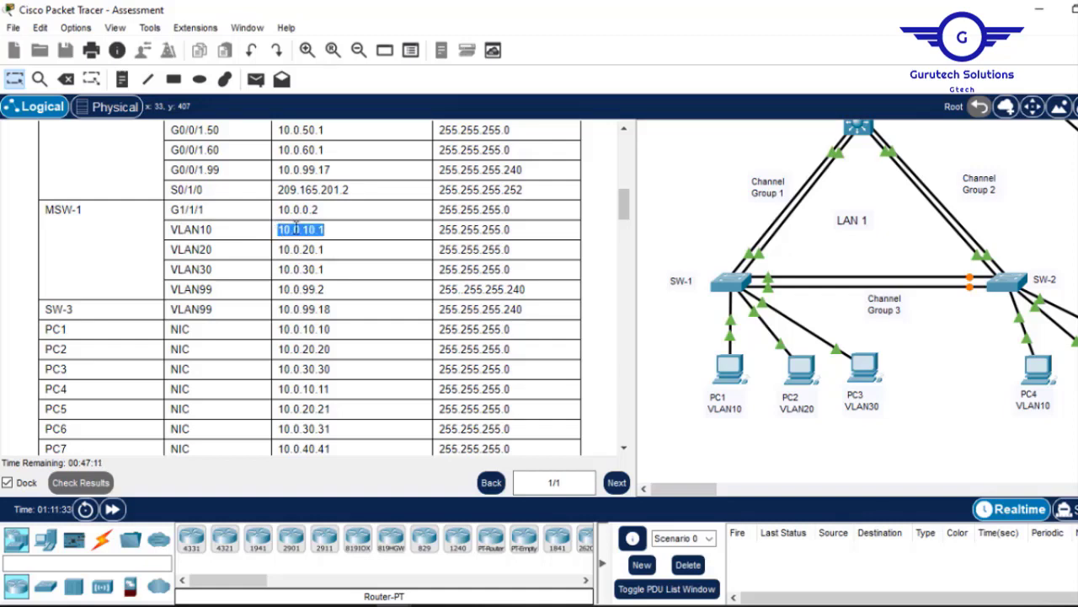
right_click(295, 228)
Copy 10.0.10.1 and enter it as PC1's default gateway.
left_click(334, 239)
left_click(729, 371)
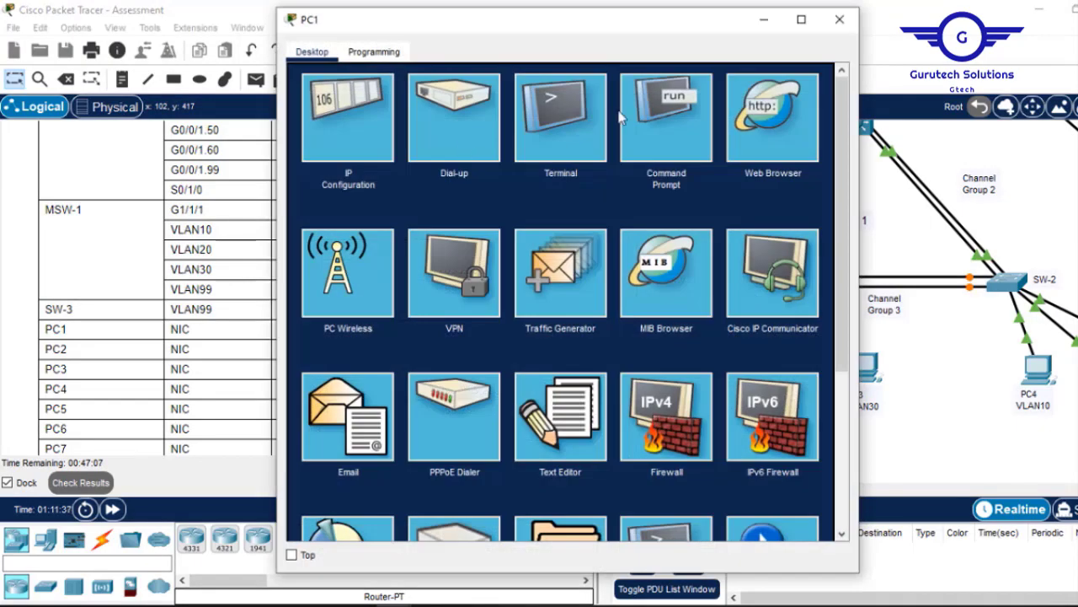
left_click(346, 128)
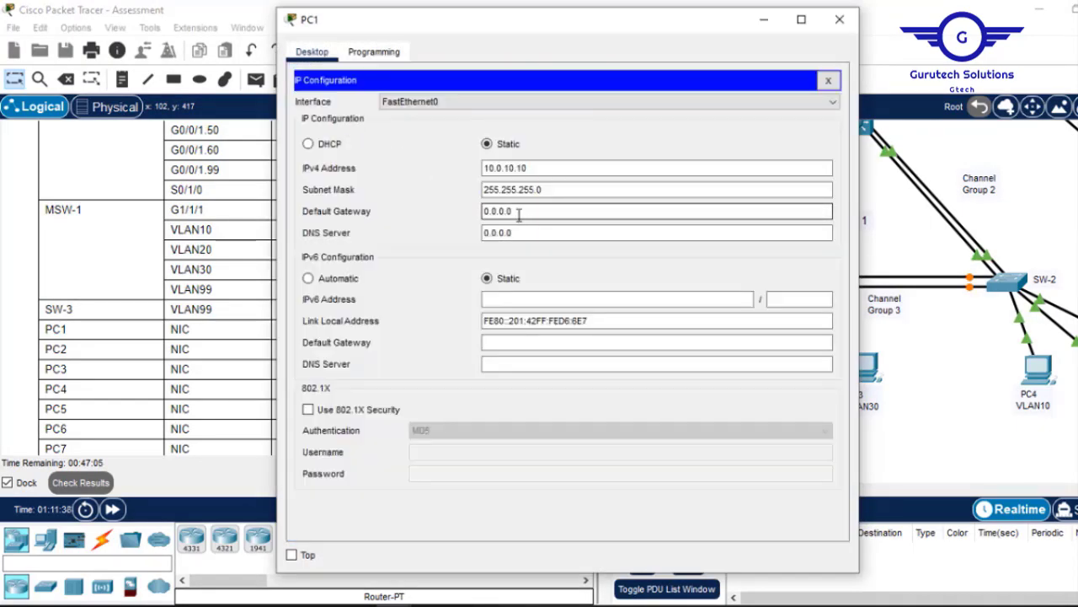
left_click_drag(518, 211, 436, 209)
type("10.0.10.1")
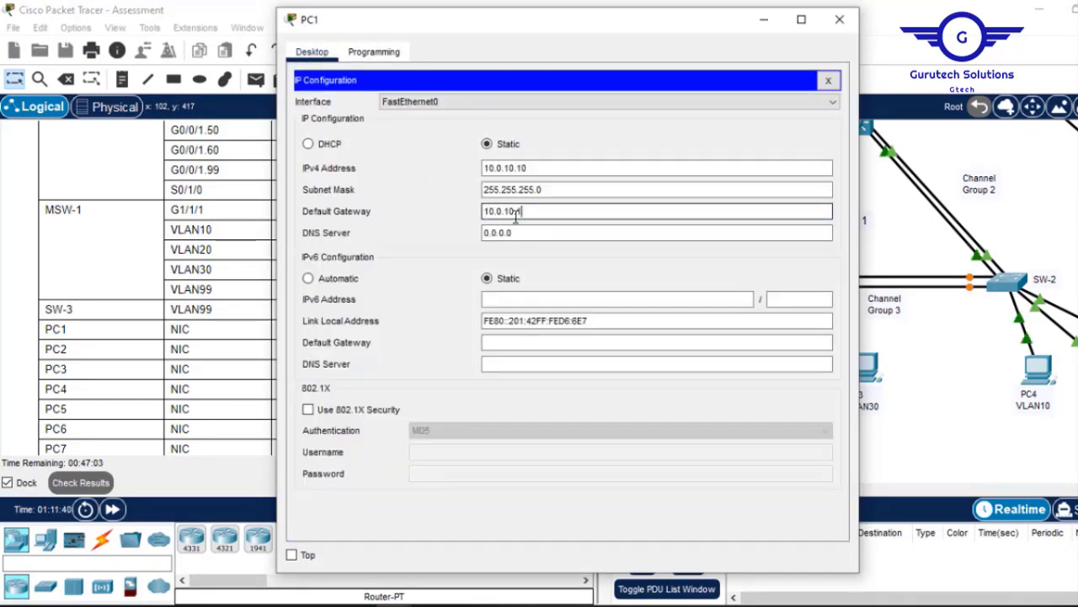
left_click(828, 80)
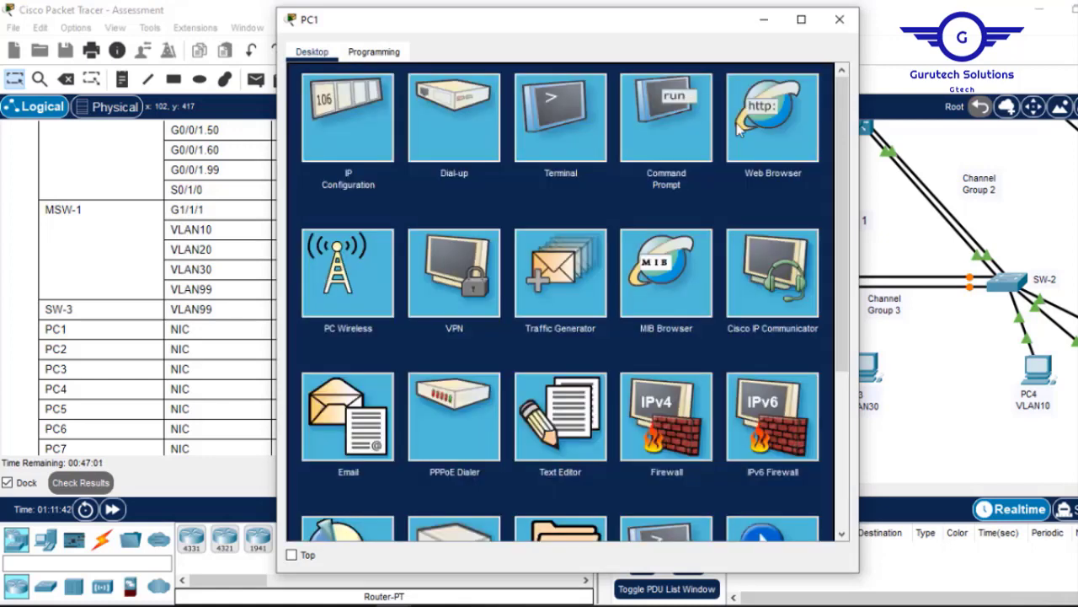
Ping 10.0.10.1 from PC1's command prompt to confirm it replies.
left_click(677, 141)
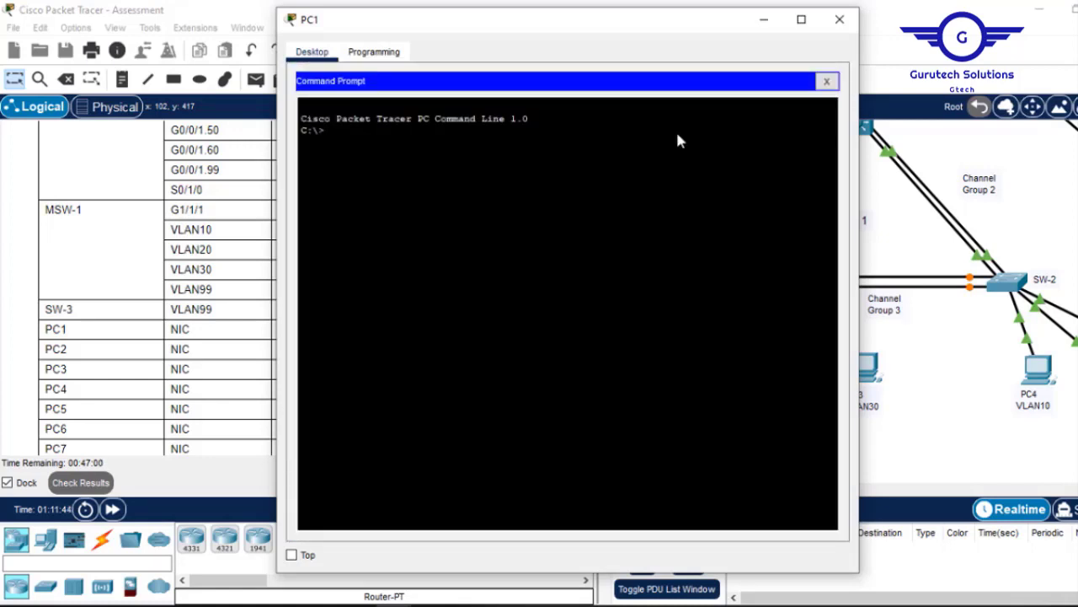
right_click(677, 135)
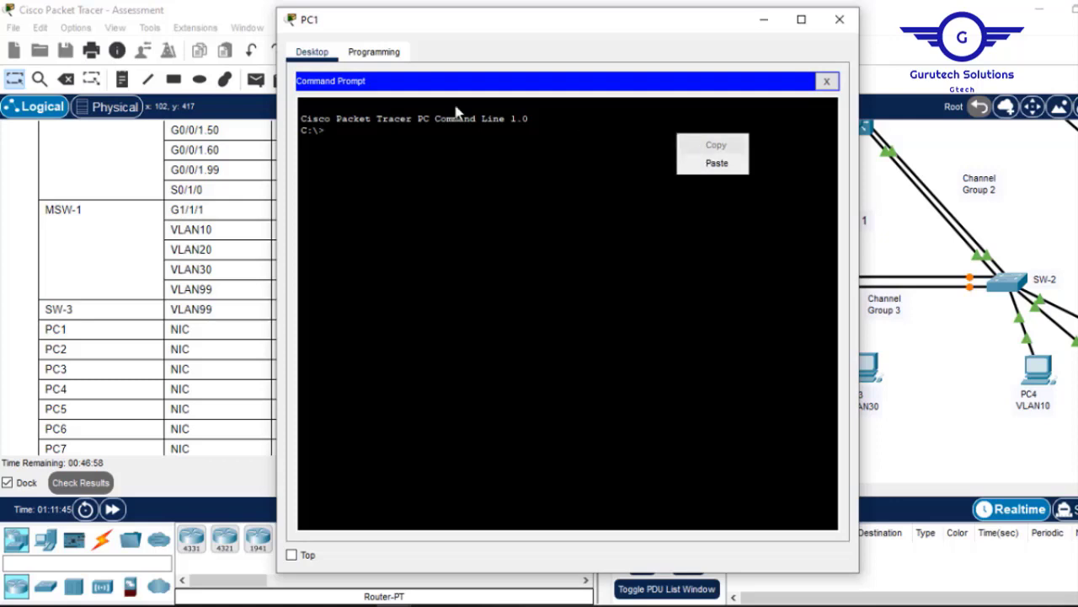
key("Escape")
type("pin")
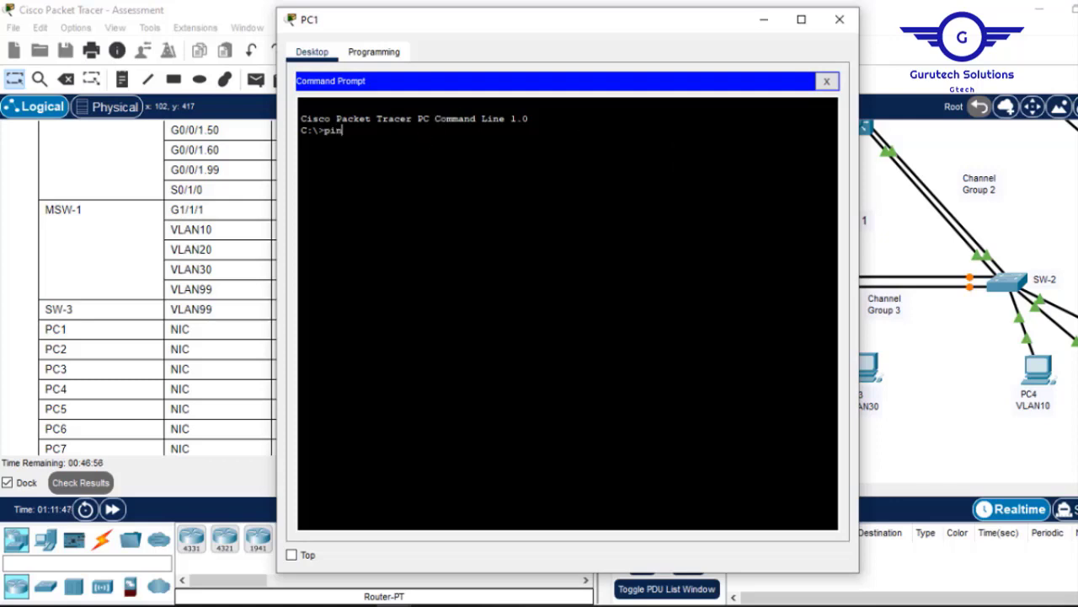
type("g")
right_click(420, 130)
left_click(455, 160)
key("Return")
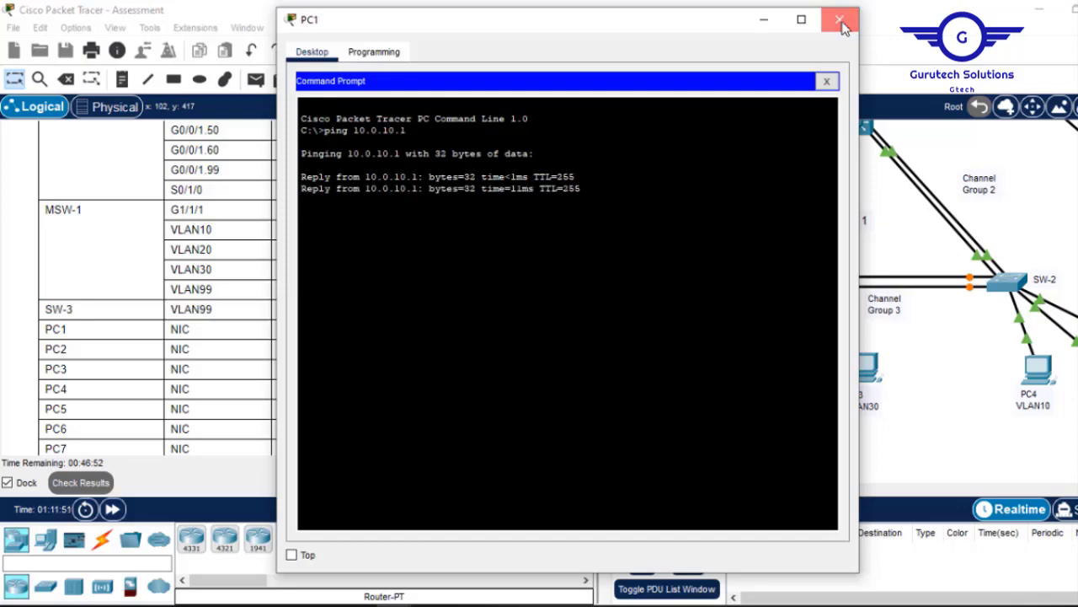
left_click(840, 18)
left_click(801, 369)
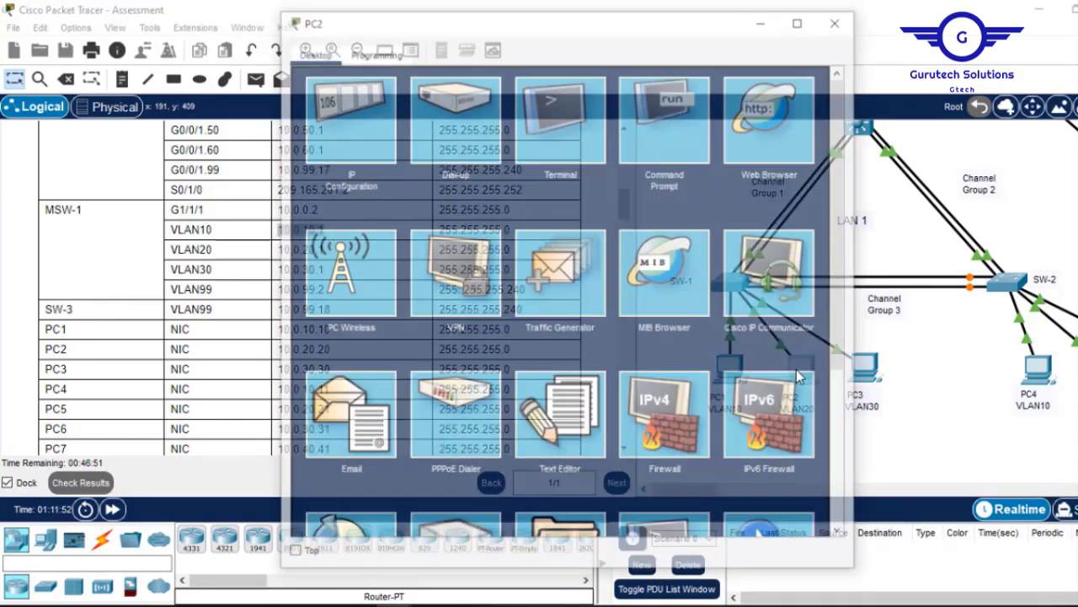
Replace PC2's default gateway 0.0.0.0 with 10.0.10.12.
left_click(346, 144)
left_click_drag(531, 211, 408, 210)
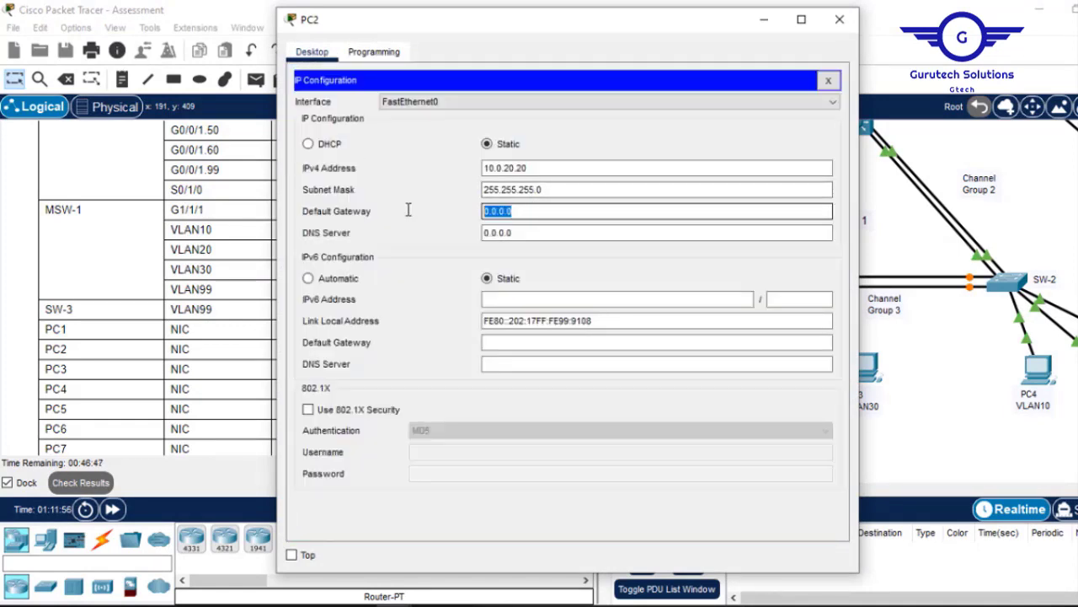
type("10.0.10.12")
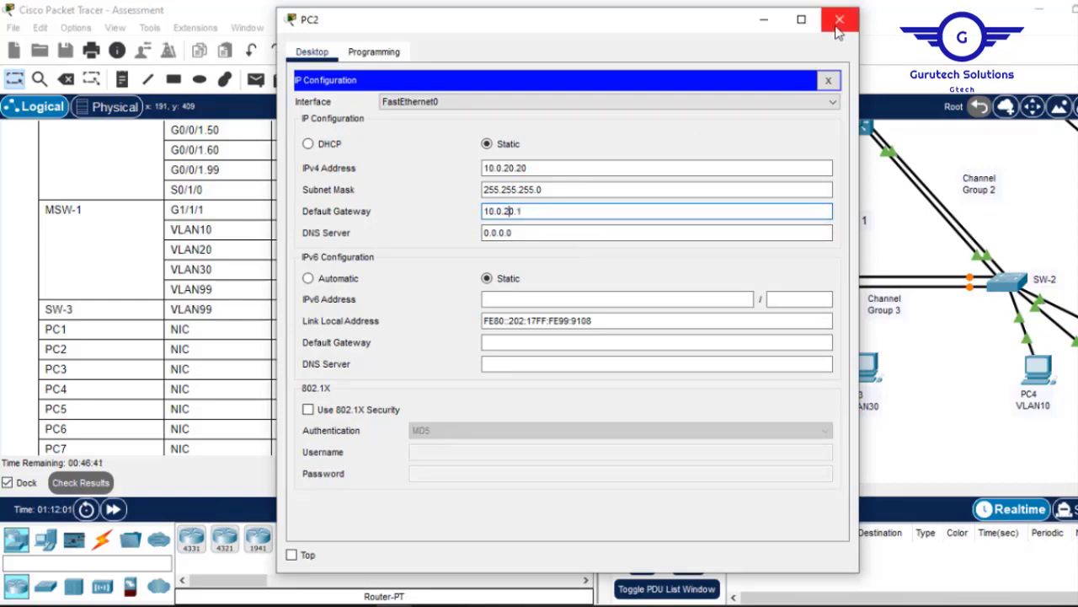
left_click(838, 25)
Set PC3's and PC4's default gateways to 10.0.10.1.
left_click(864, 371)
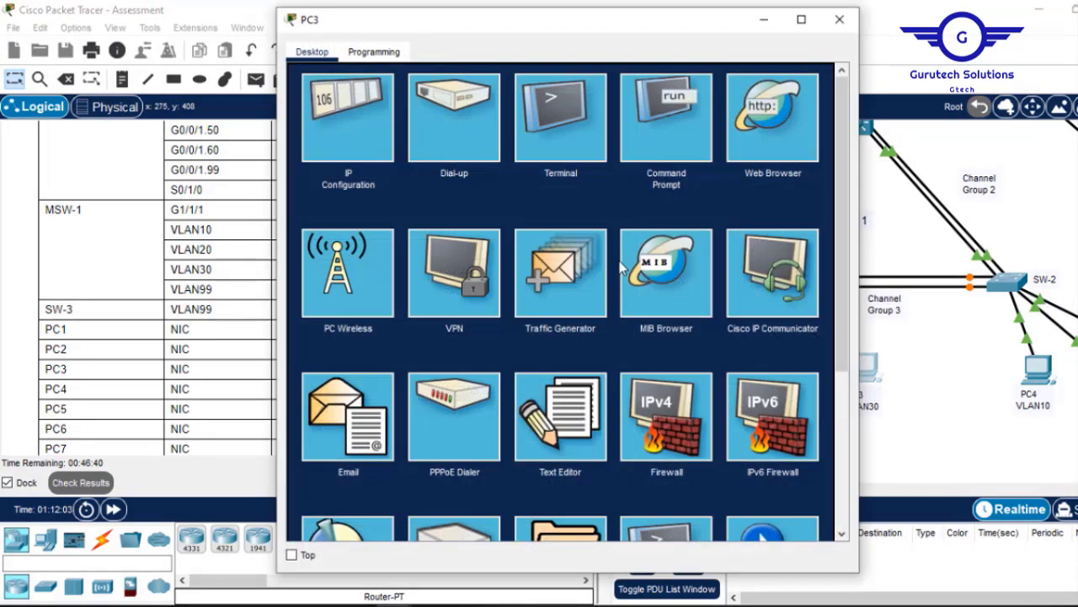
left_click(358, 131)
left_click(519, 211)
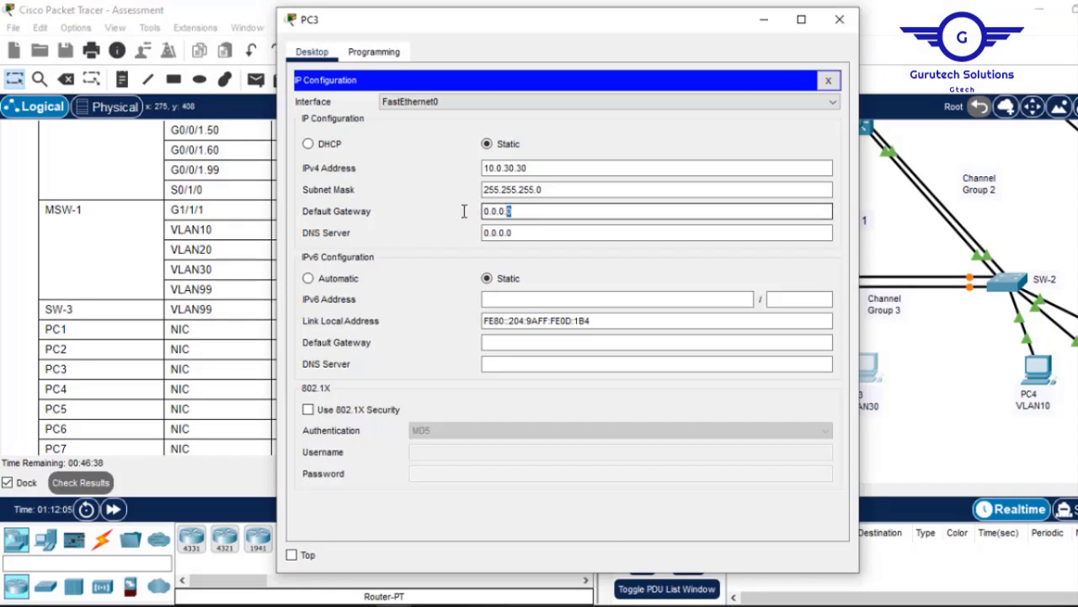
left_click_drag(464, 211, 455, 210)
type("10.0.10.1")
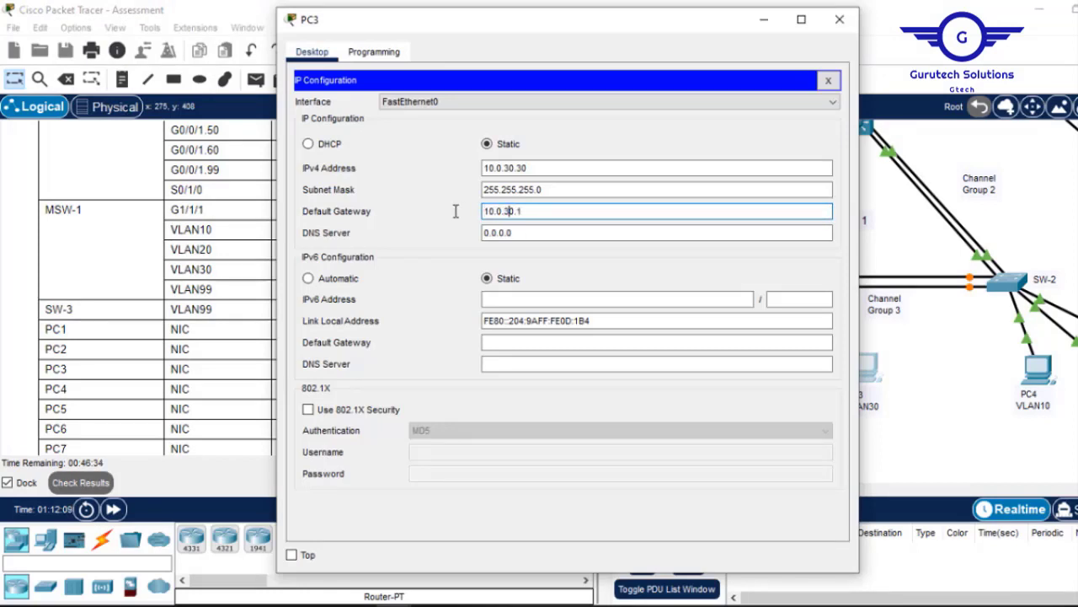
left_click(839, 18)
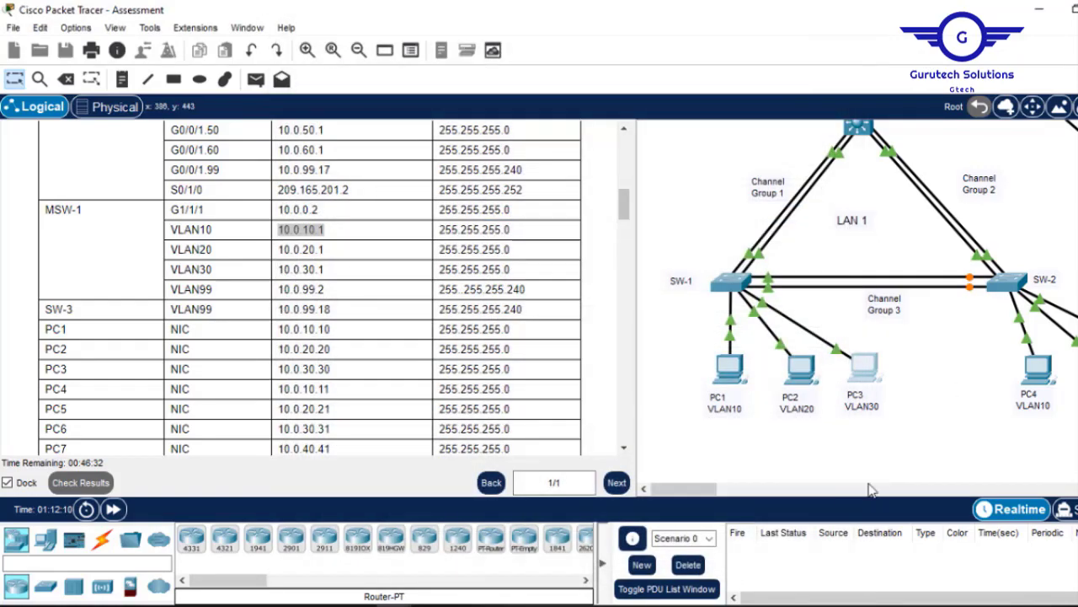
left_click(1038, 368)
left_click(348, 133)
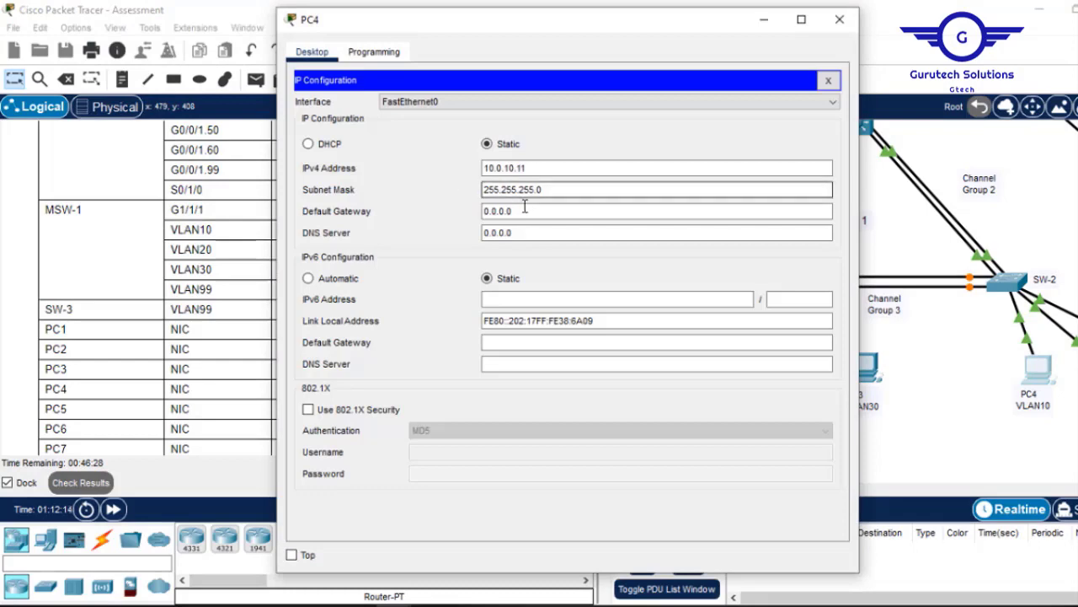
left_click_drag(524, 211, 440, 215)
type("10.0.10.1")
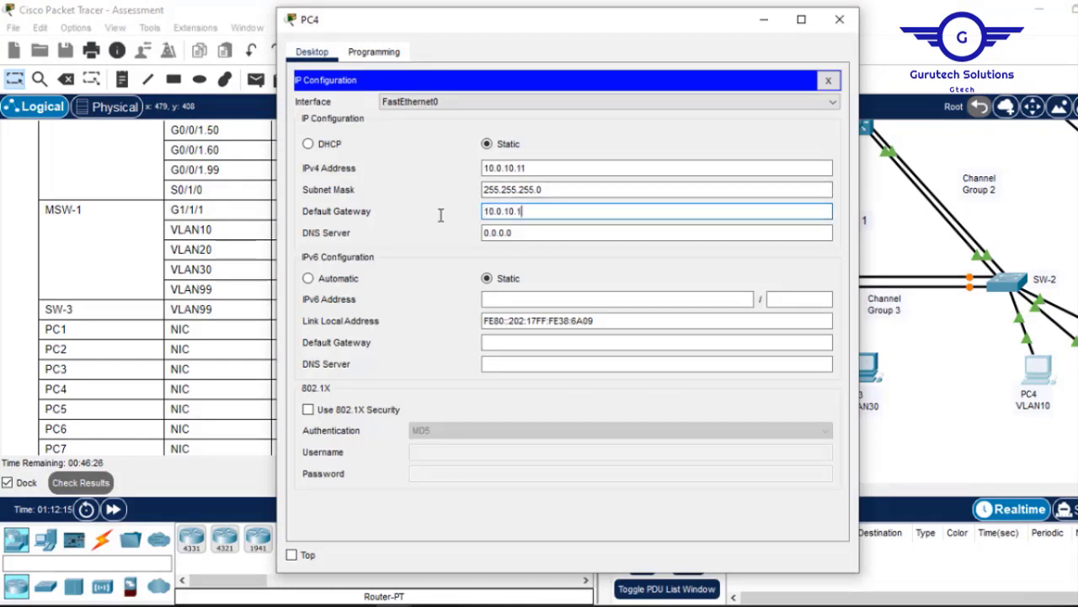
left_click(839, 19)
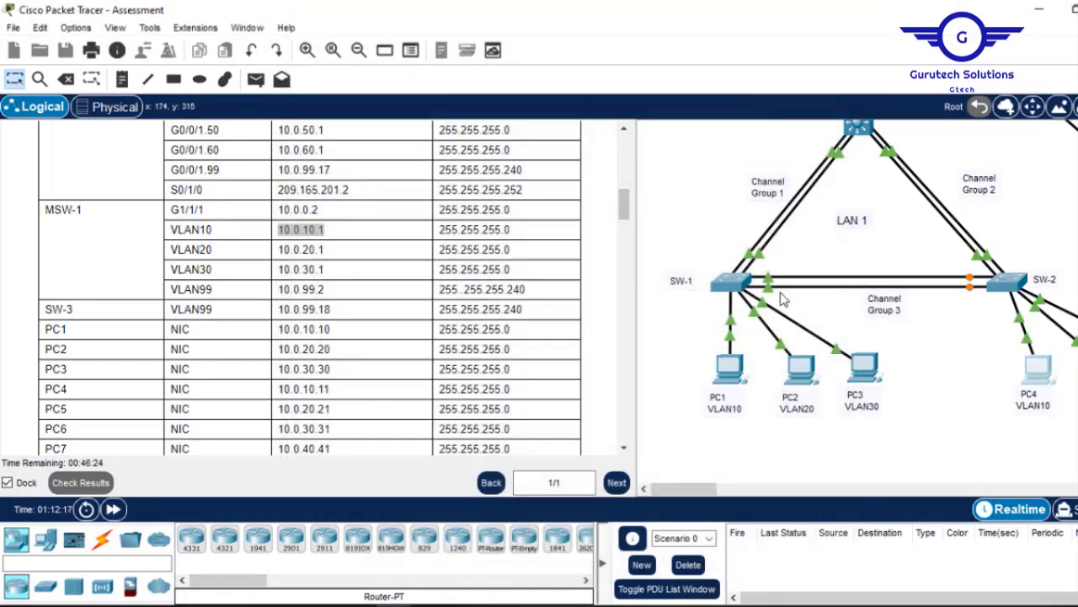
Set PC5's default gateway to 10.0.20.1.
left_click_drag(681, 493, 720, 489)
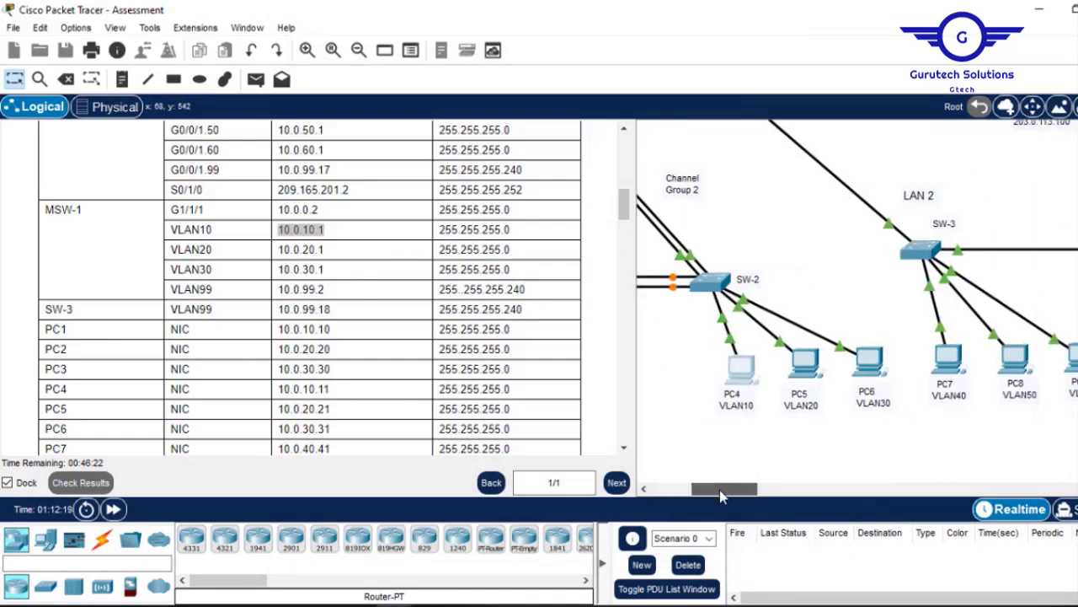
left_click(804, 364)
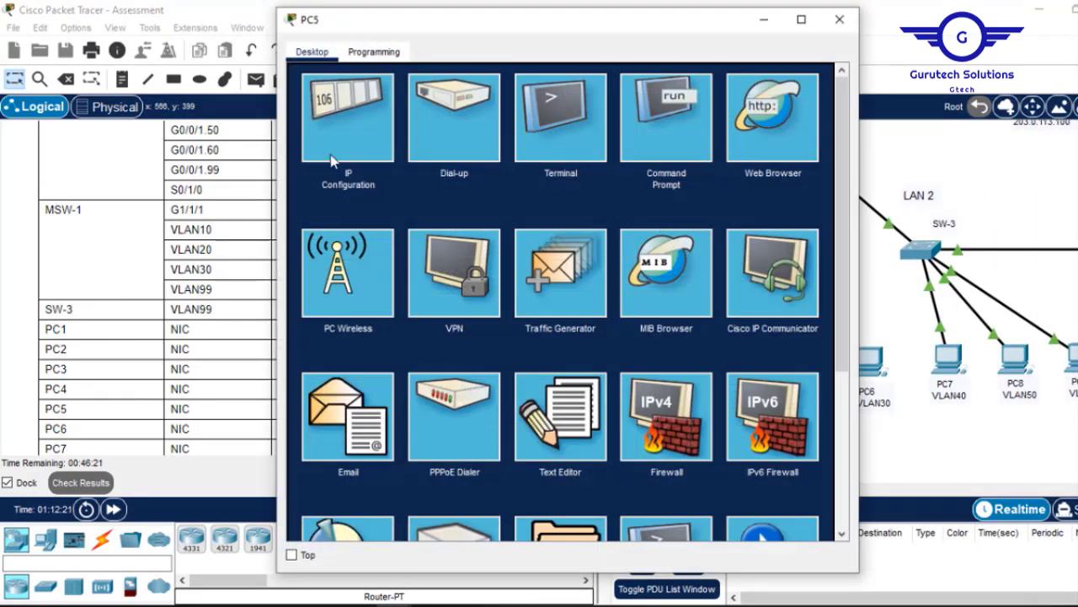
left_click(333, 160)
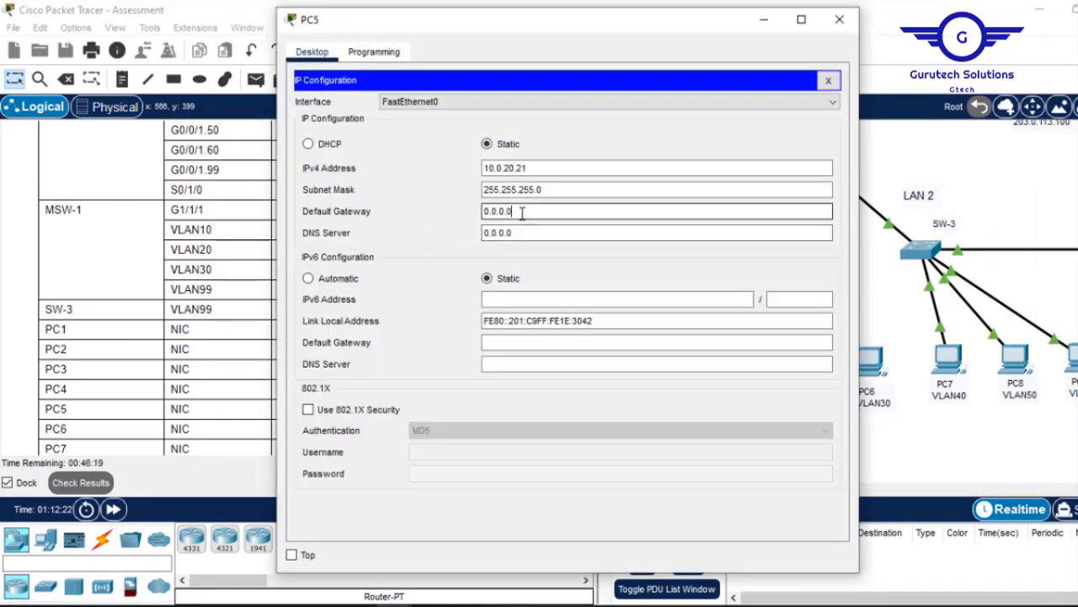
left_click_drag(522, 211, 433, 212)
type("10.0.10.1")
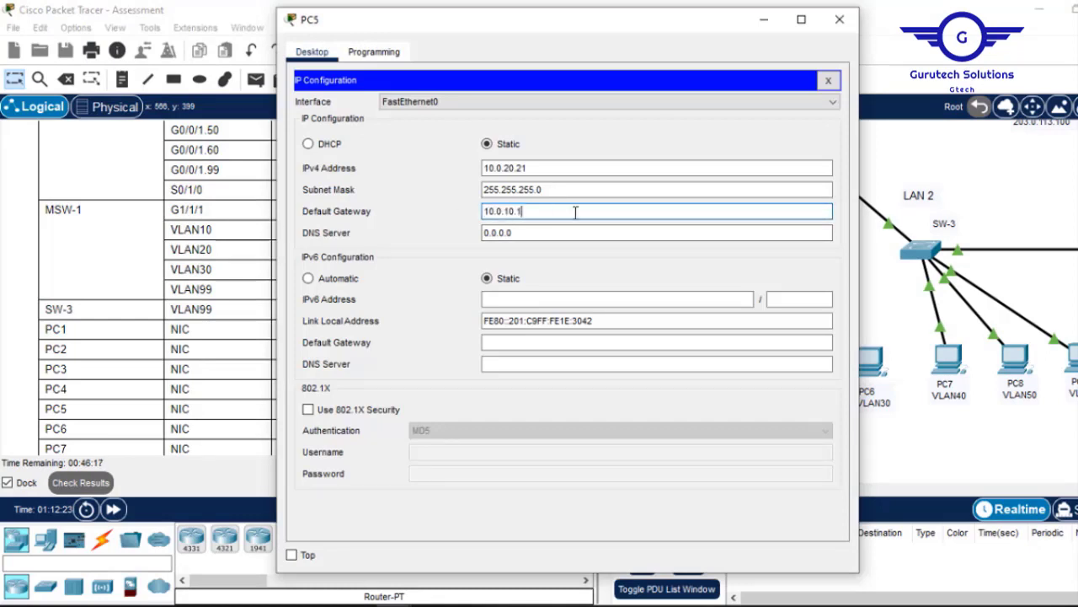
left_click(510, 215)
key("BackSpace")
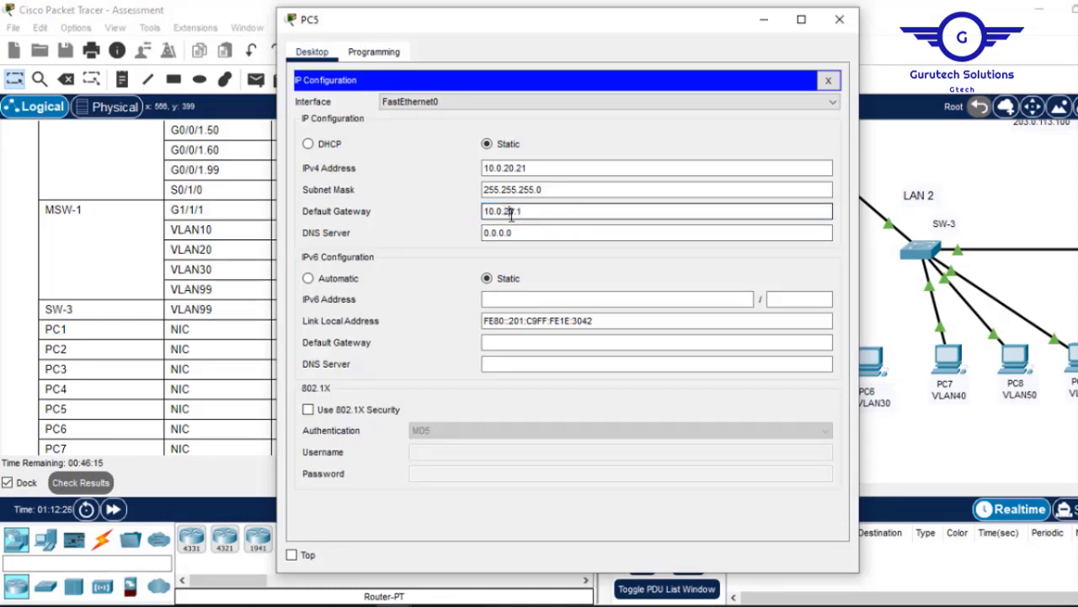
type("2")
left_click(840, 19)
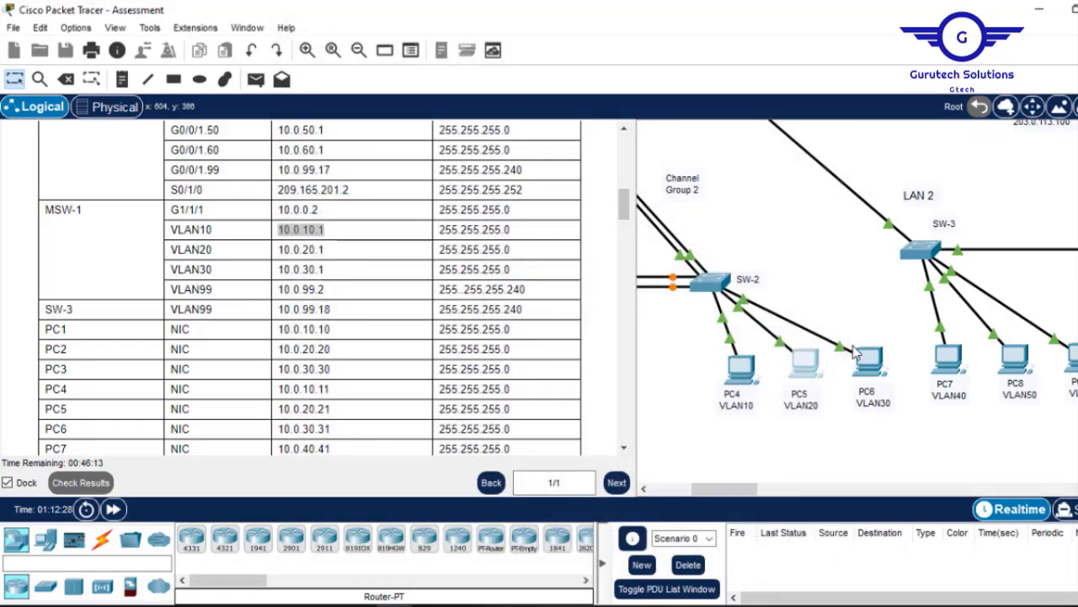
Set PC6's default gateway to 10.0.30.1.
left_click(868, 359)
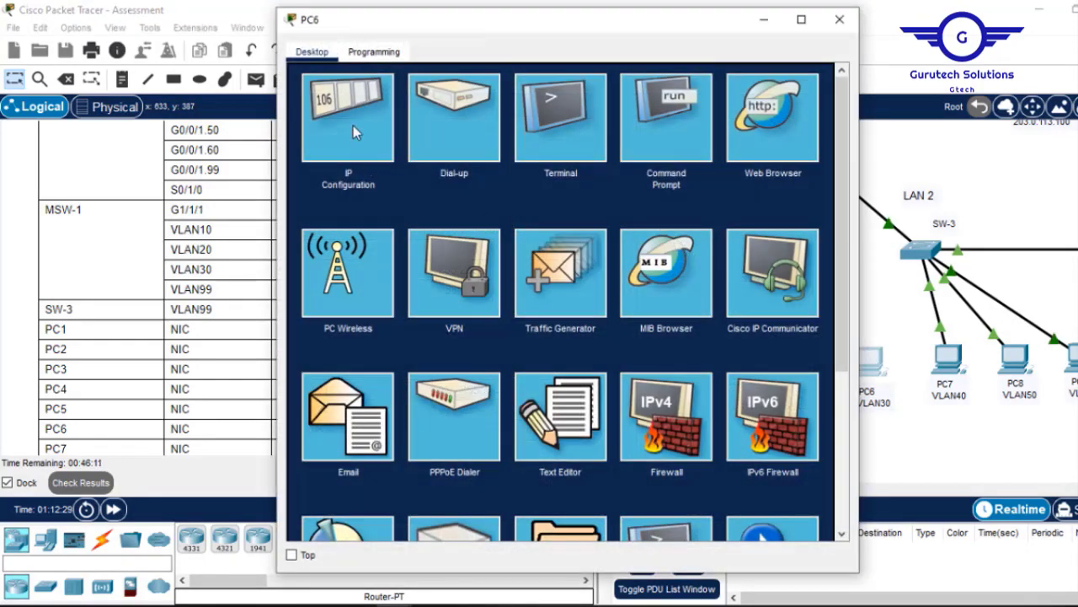
left_click(354, 132)
left_click_drag(523, 211, 424, 210)
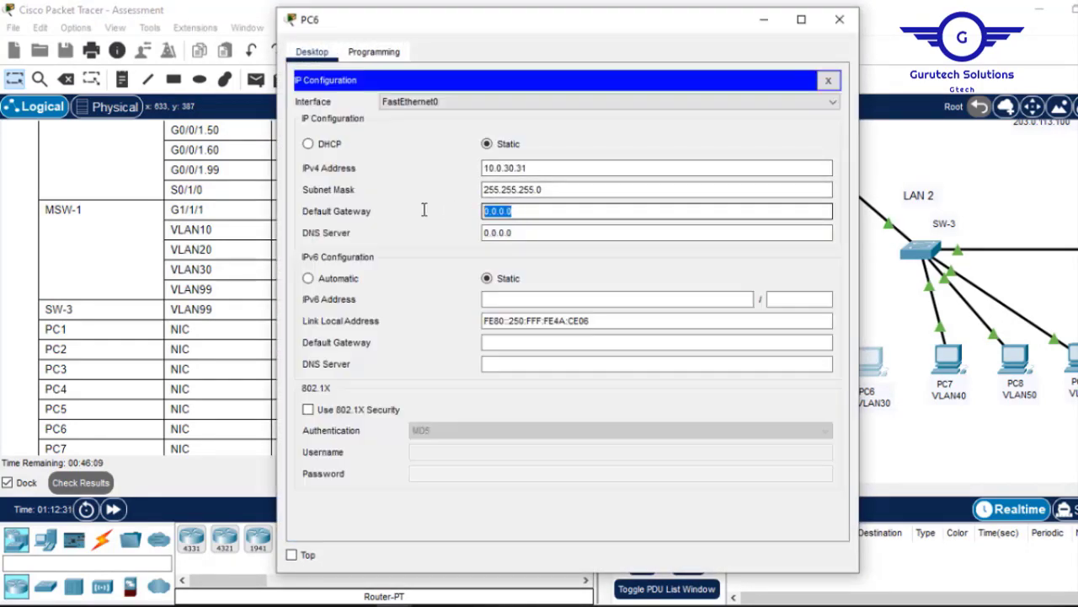
type("10.0.10.1")
left_click(510, 233)
left_click(508, 213)
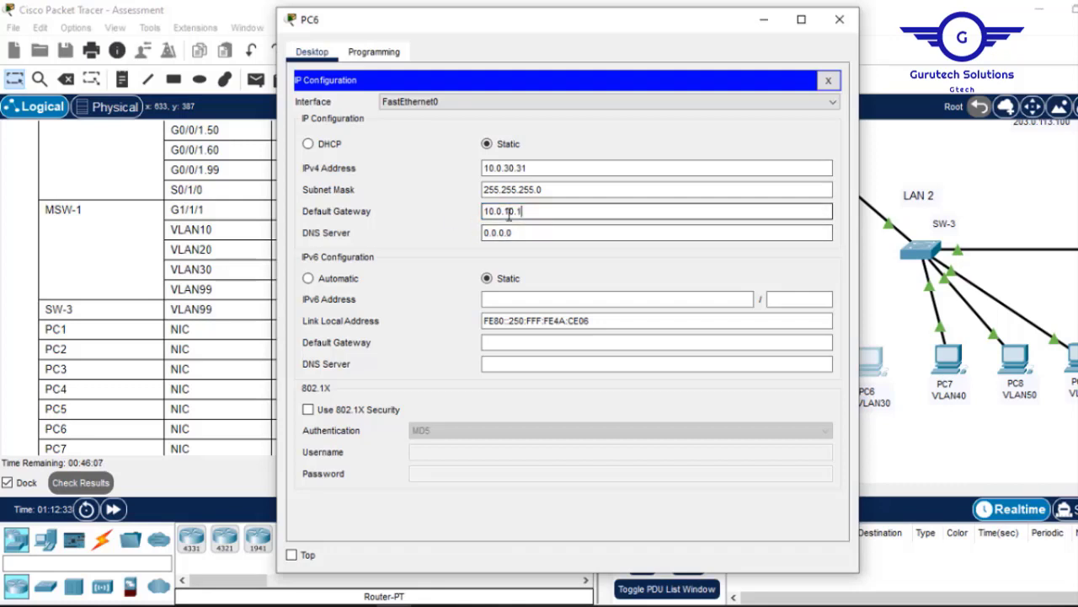
type("30")
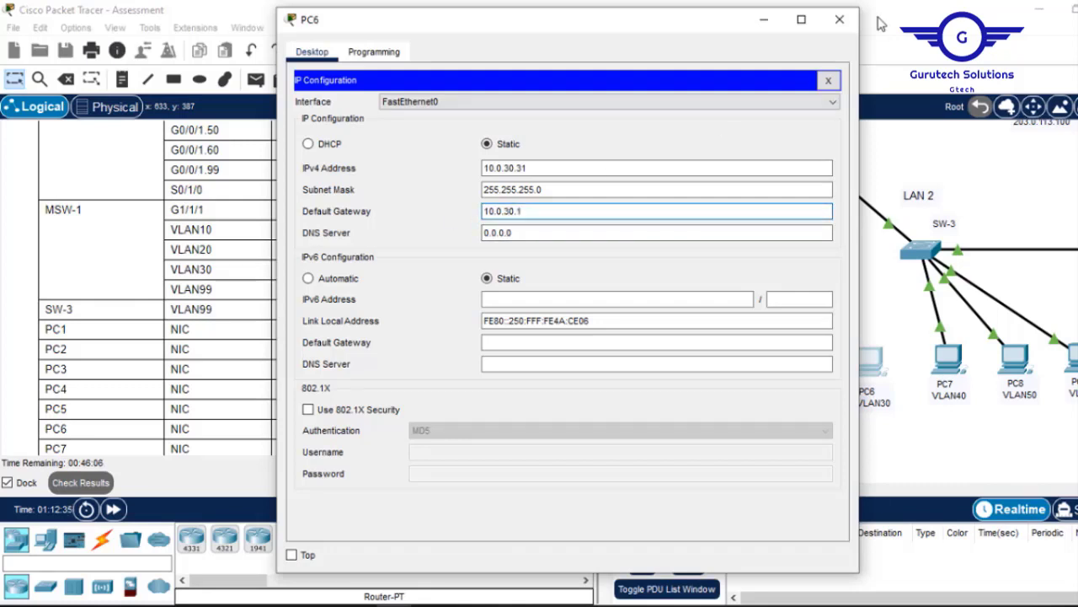
left_click(827, 78)
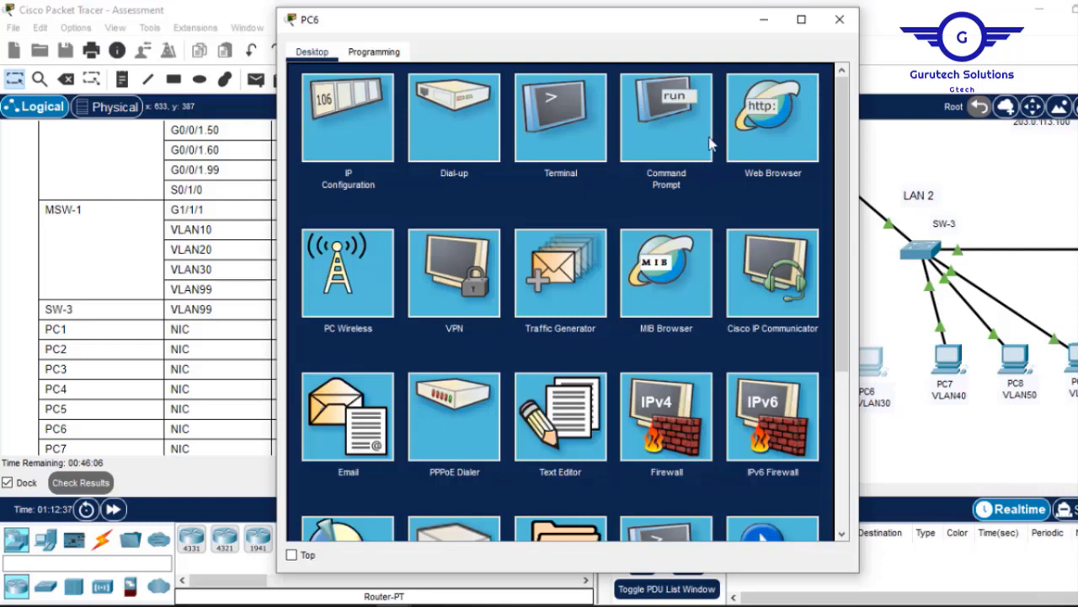
Ping 10.0.10.1 and then 10.0.20.1 from PC6's command prompt, getting replies from both.
left_click(664, 117)
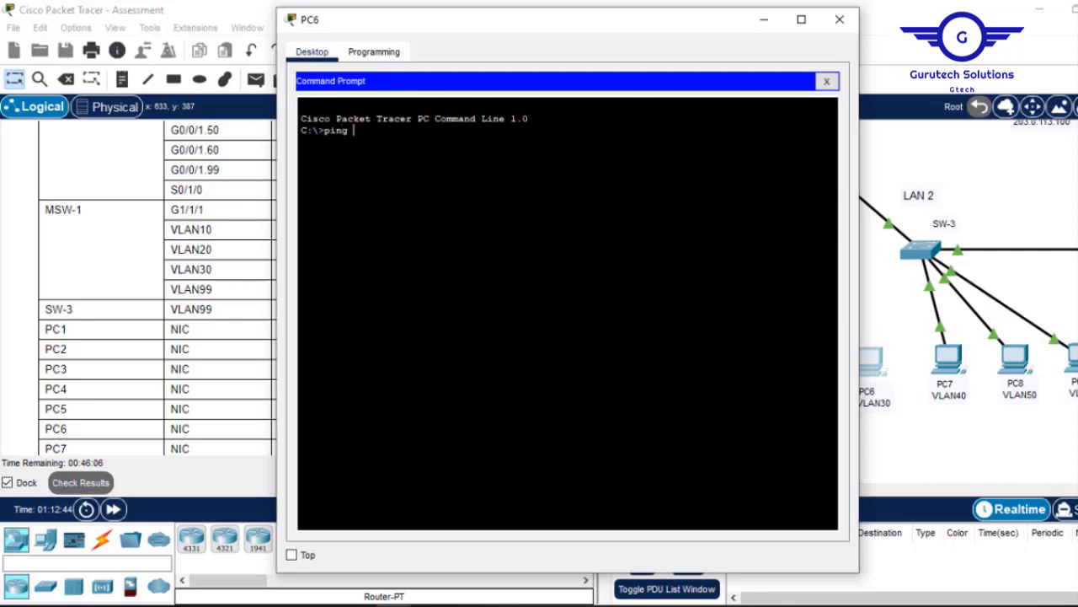
right_click(519, 202)
left_click(520, 194)
key("Return")
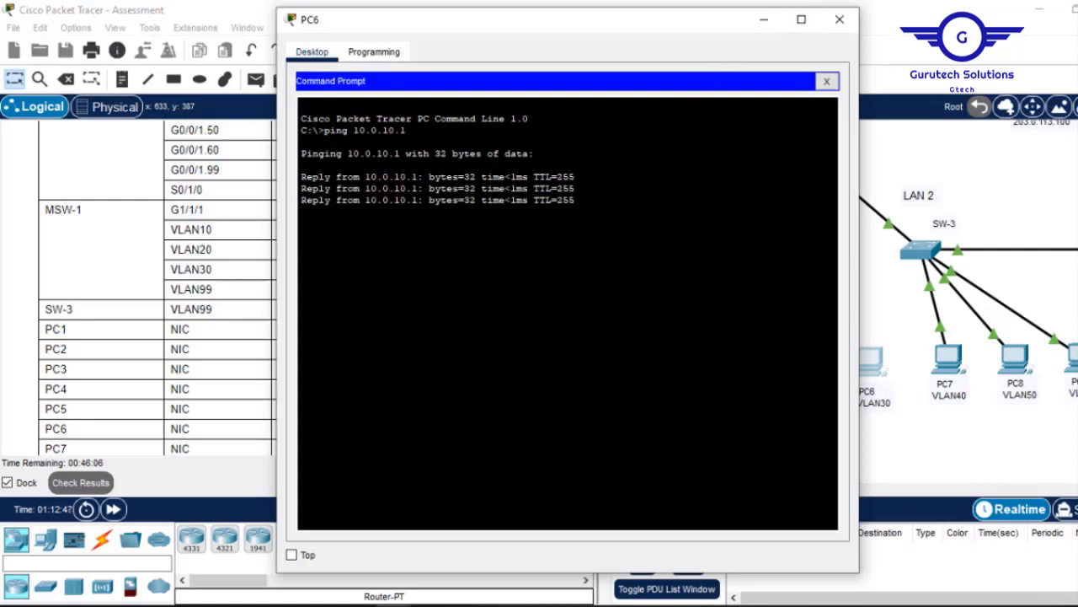
key("Up")
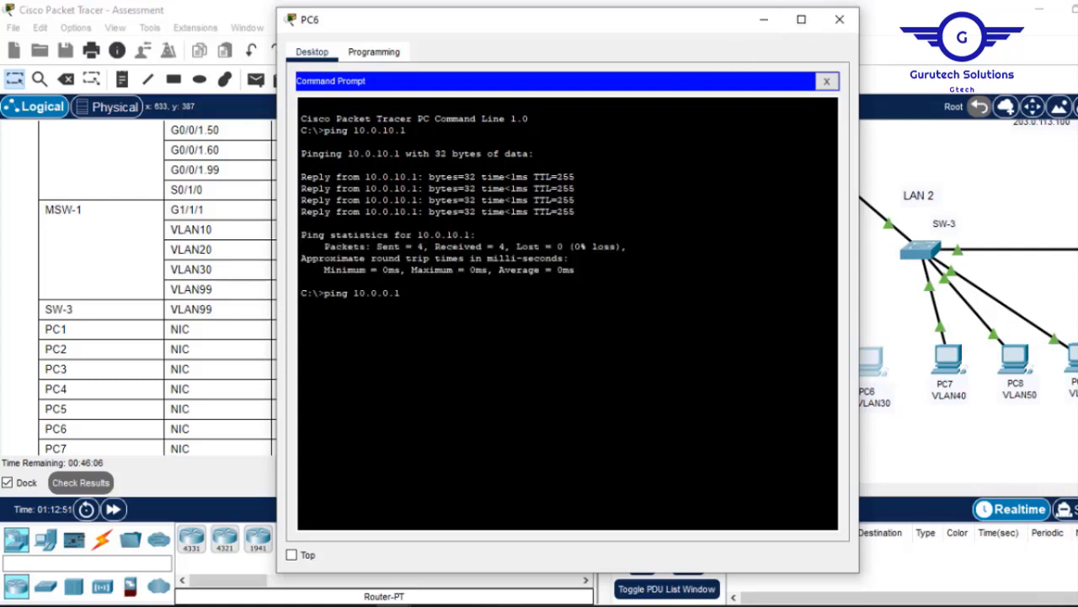
type("2")
key("Return")
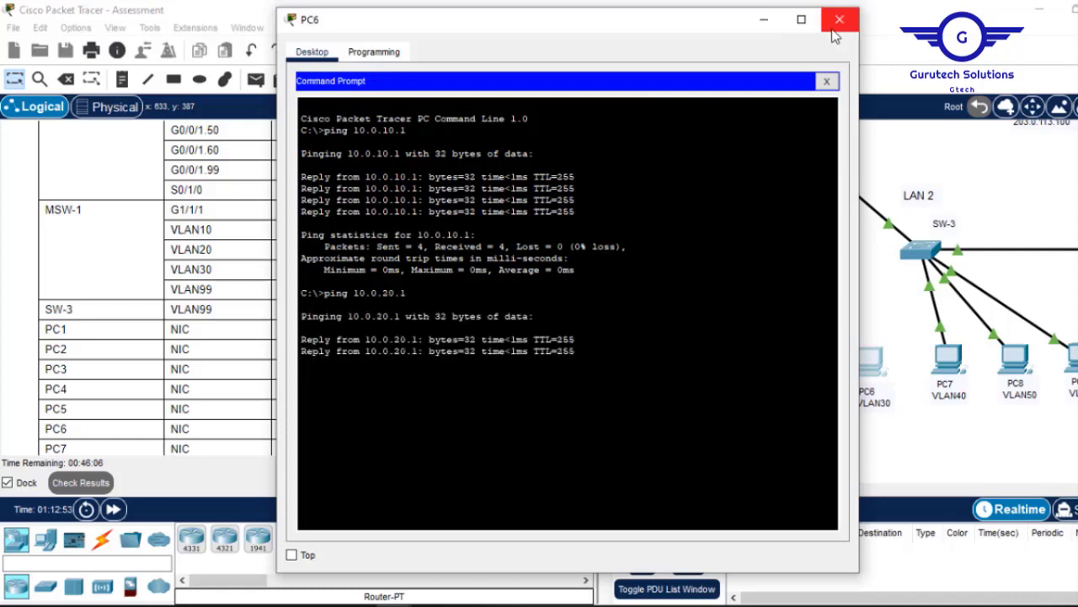
left_click(839, 18)
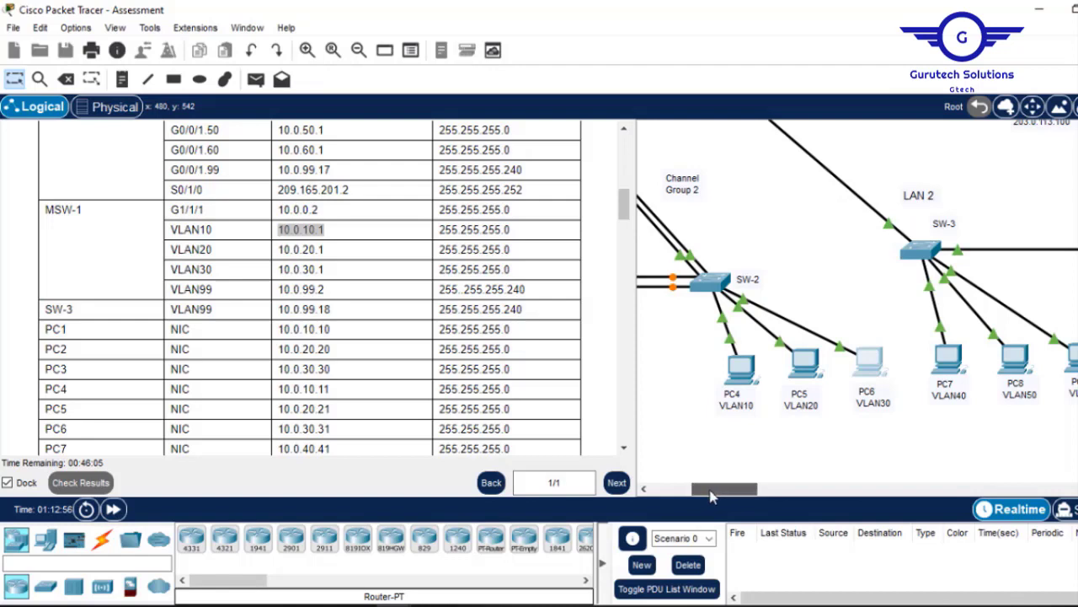
Set PC7's default gateway to 10.0.40.1.
left_click_drag(706, 498, 756, 495)
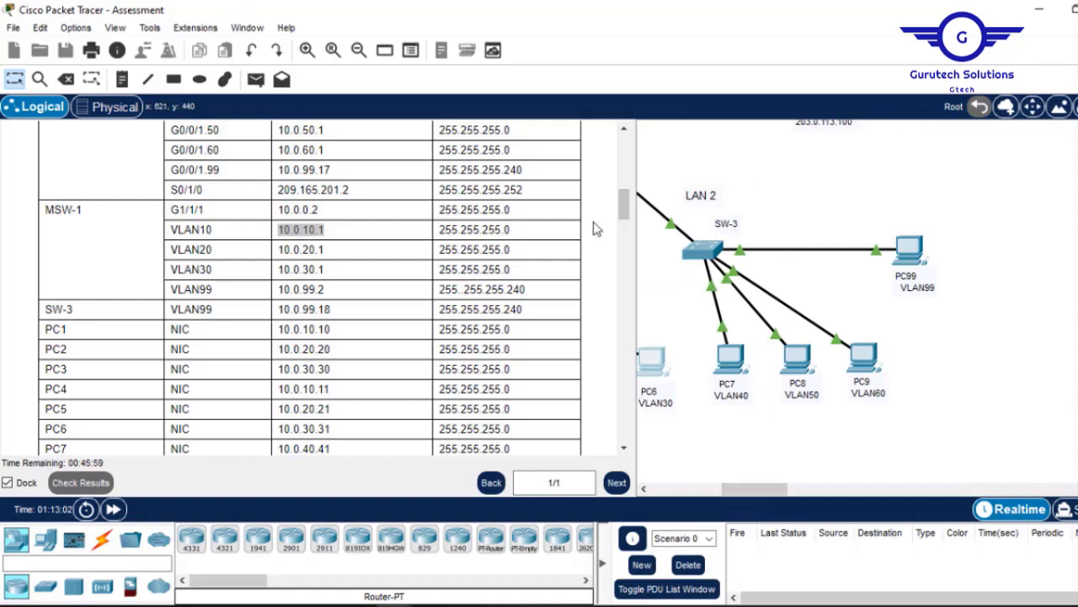
scroll(626, 213, "up", 3)
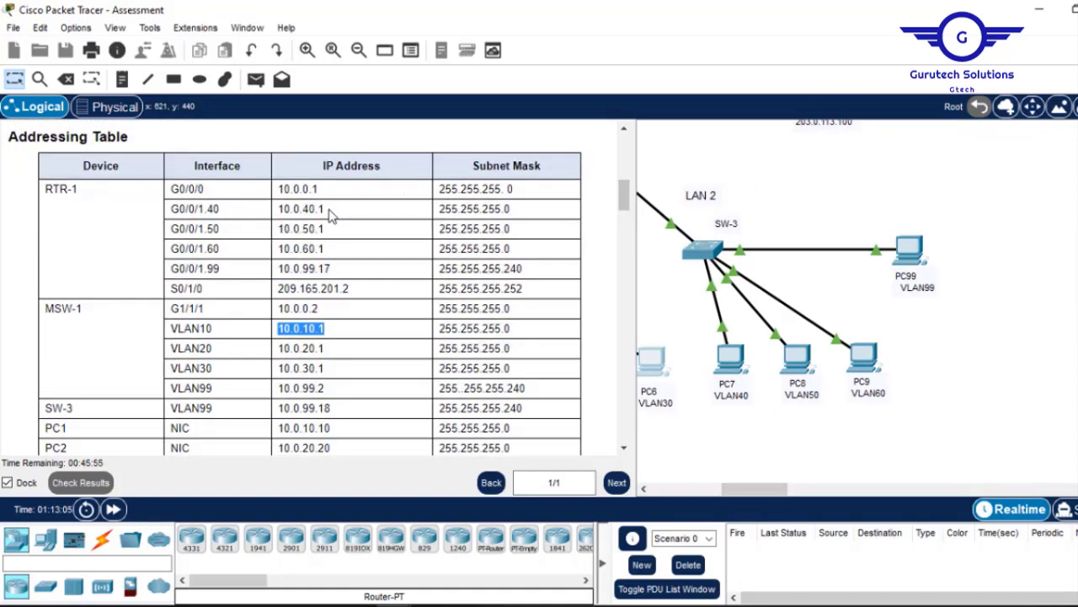
left_click(731, 371)
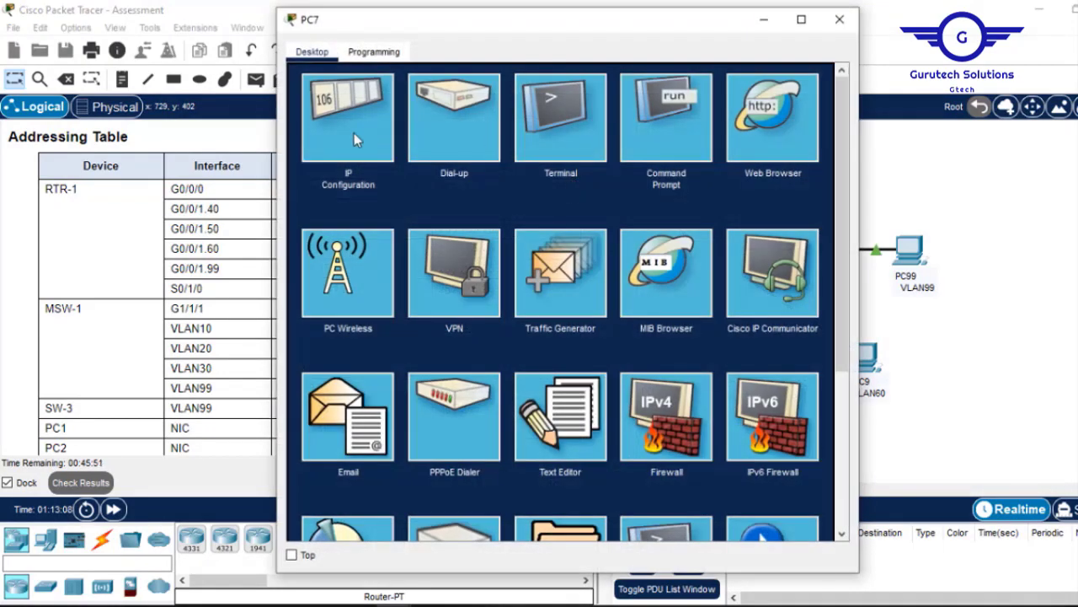
left_click(353, 134)
left_click(525, 212)
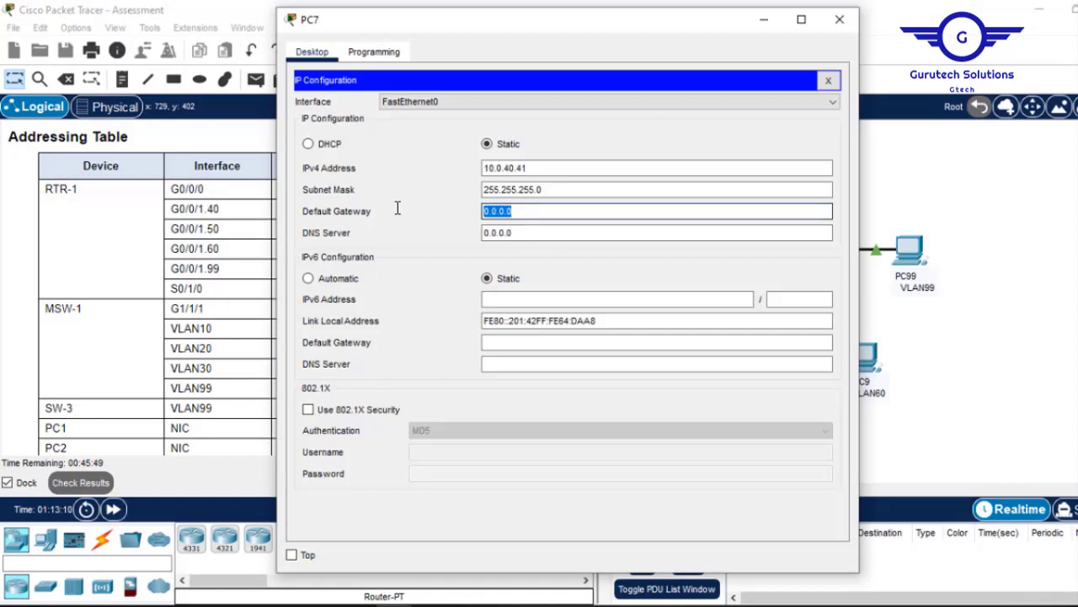
type("10.0.40.1")
double_click(510, 211)
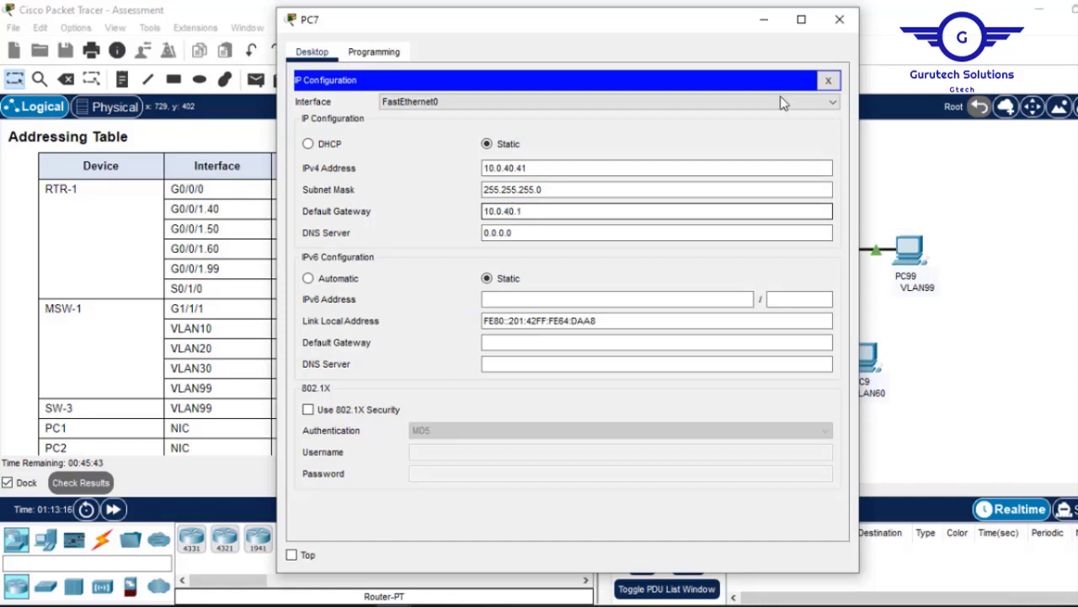
left_click(840, 18)
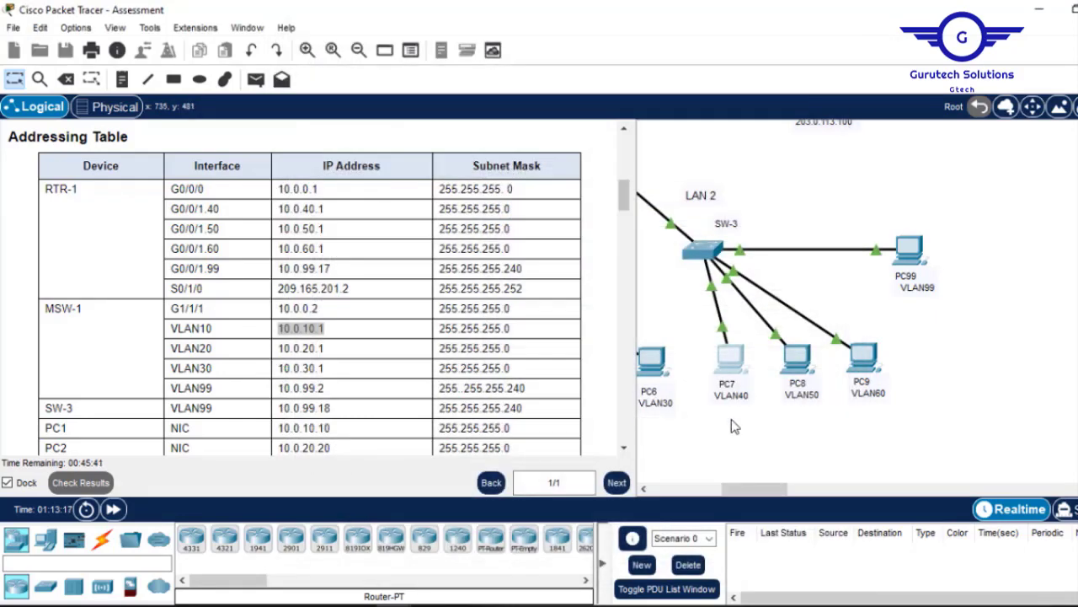
Set PC8's default gateway to 10.0.50.1.
left_click(797, 359)
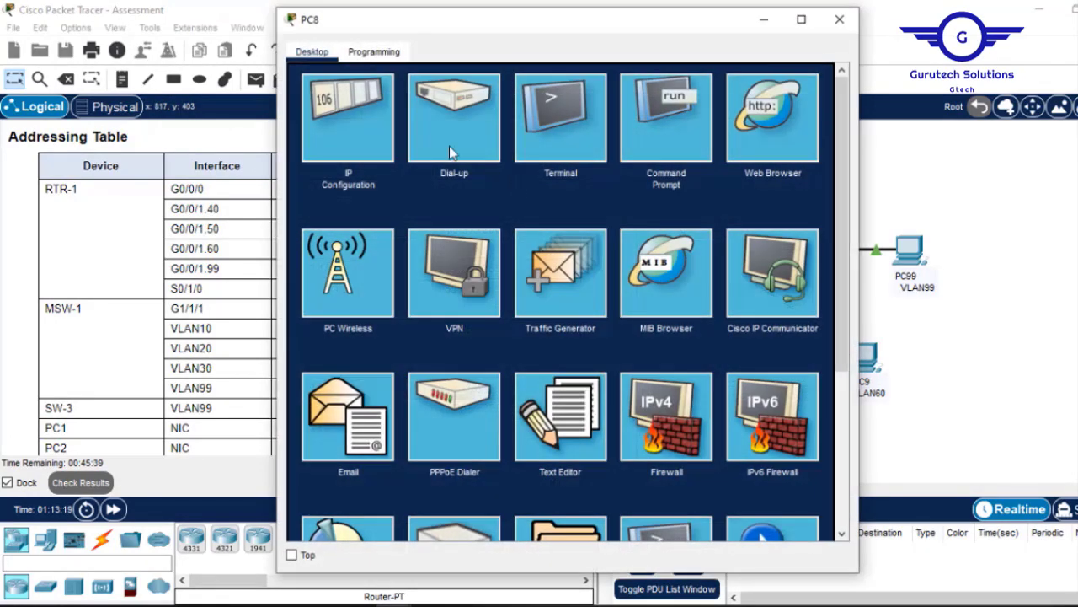
left_click(367, 137)
left_click(517, 167)
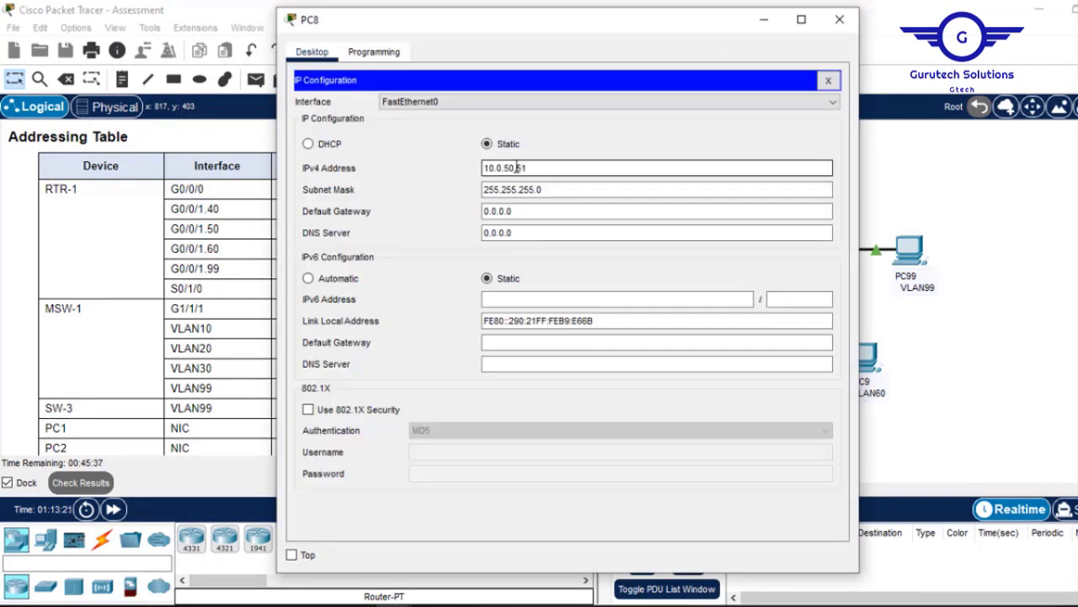
left_click(512, 211)
left_click_drag(521, 211, 368, 206)
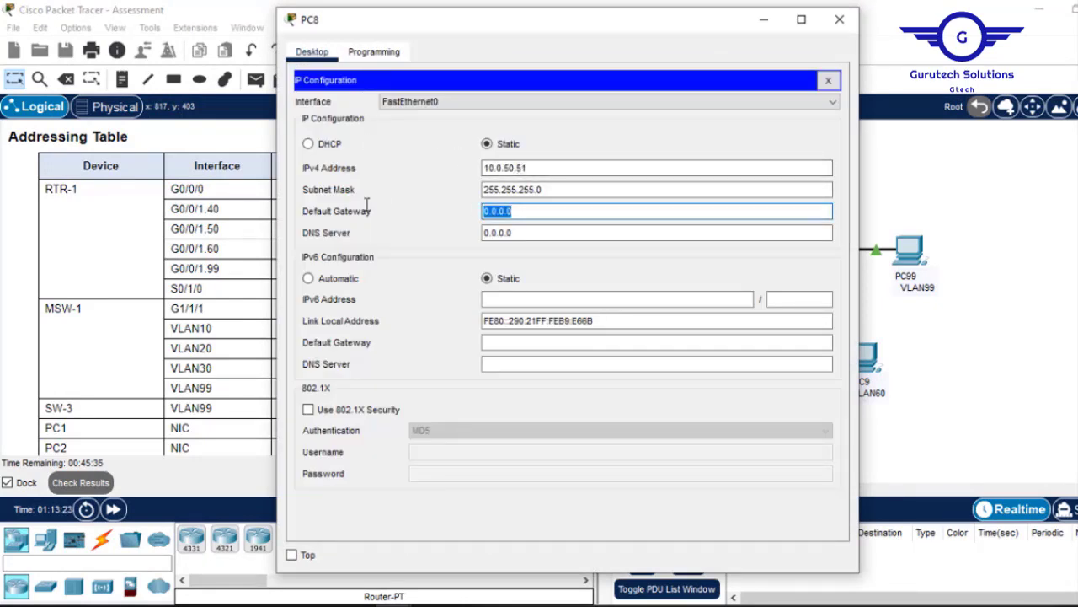
type("10.0.10.1")
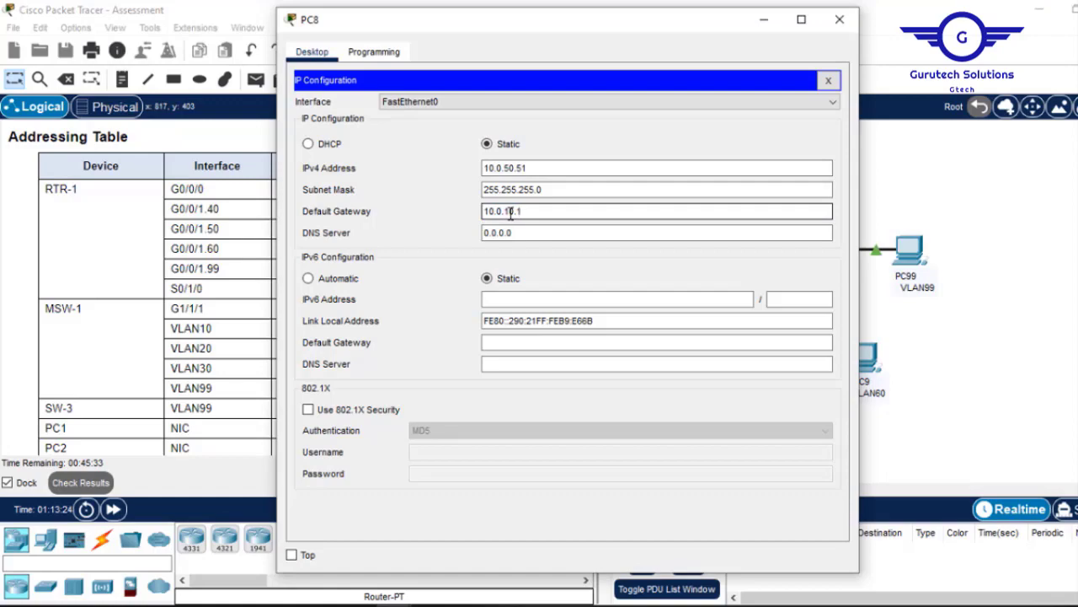
type(".1")
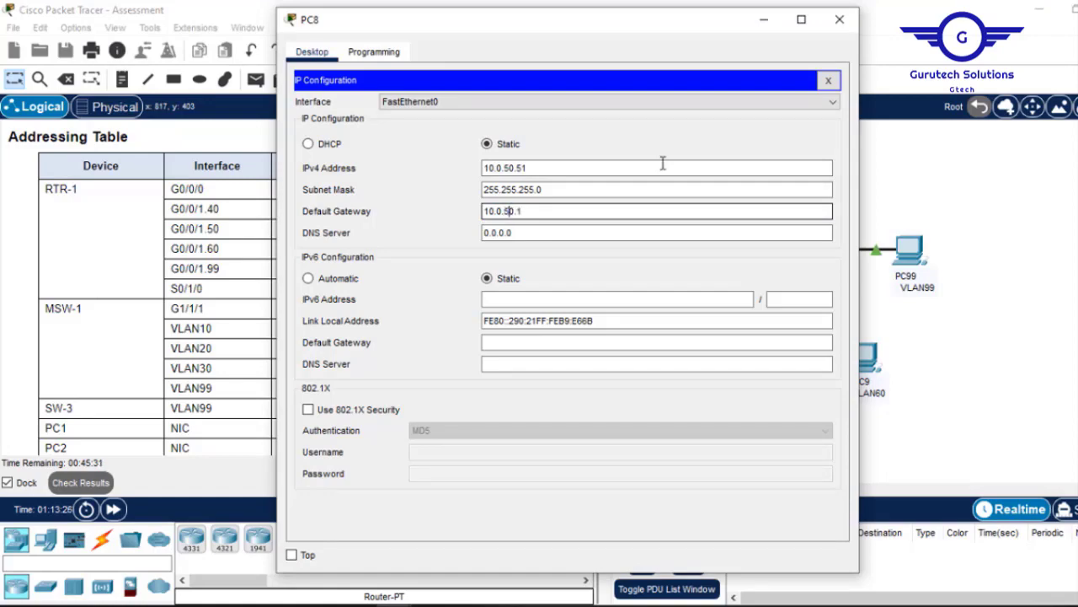
left_click(839, 19)
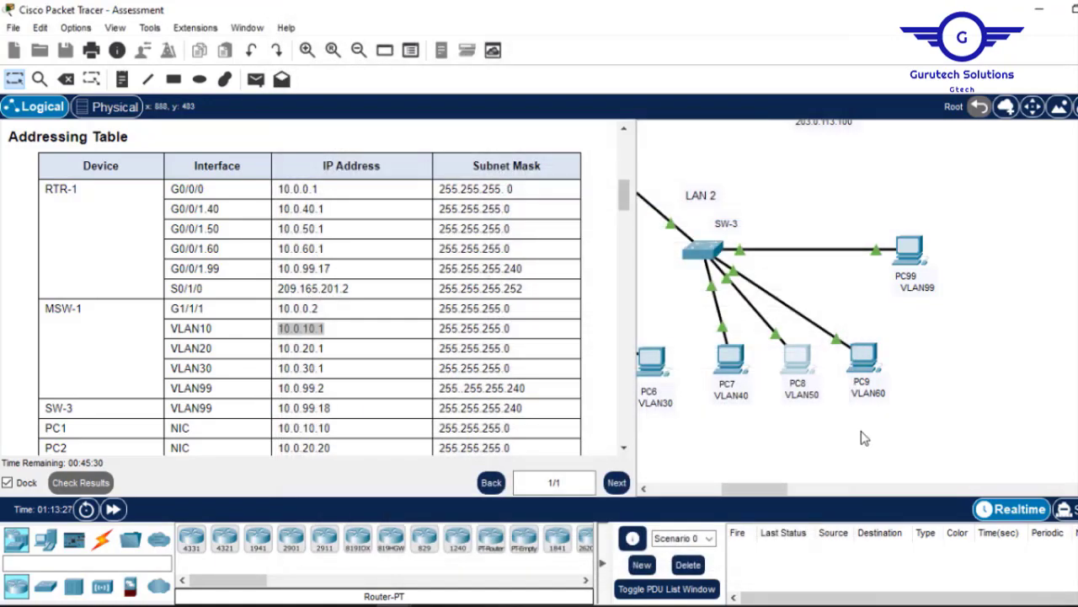
Set PC9's default gateway to 10.0.10.1.
left_click(868, 363)
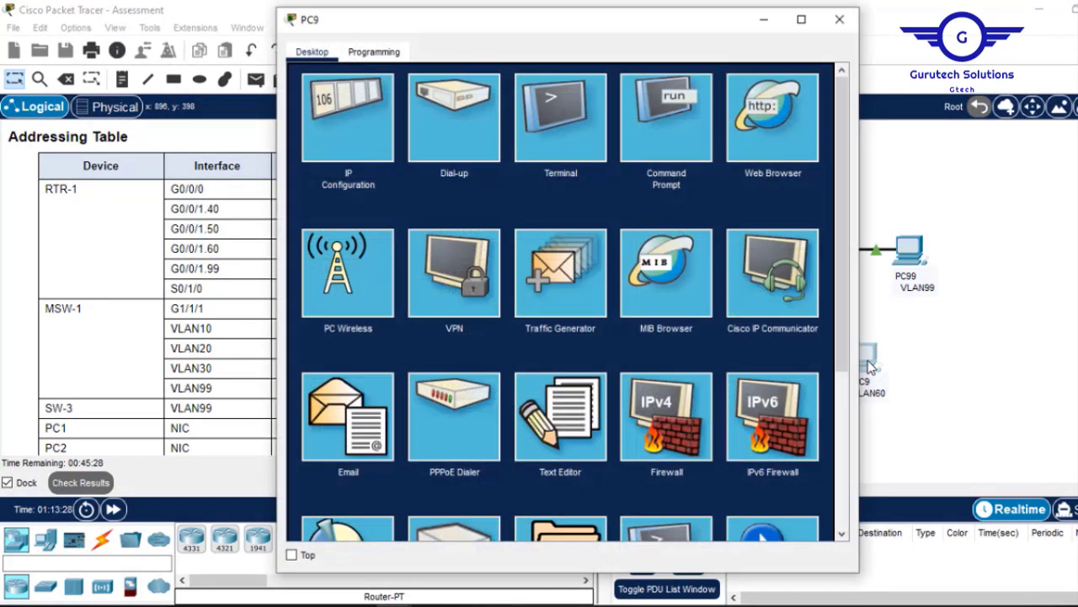
left_click(357, 118)
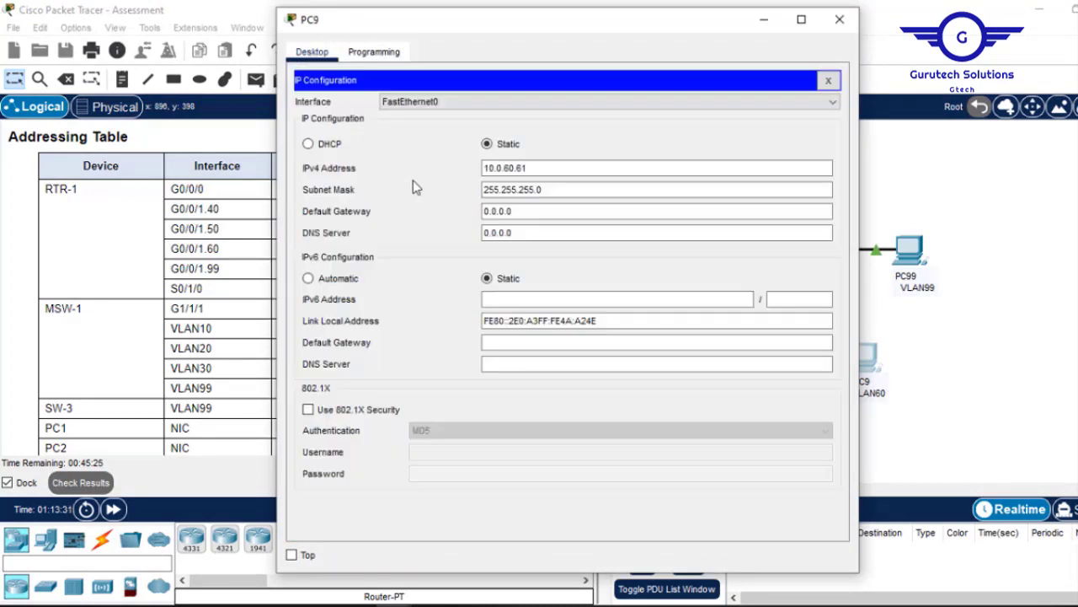
left_click_drag(533, 212, 399, 219)
type("10.0.10.1")
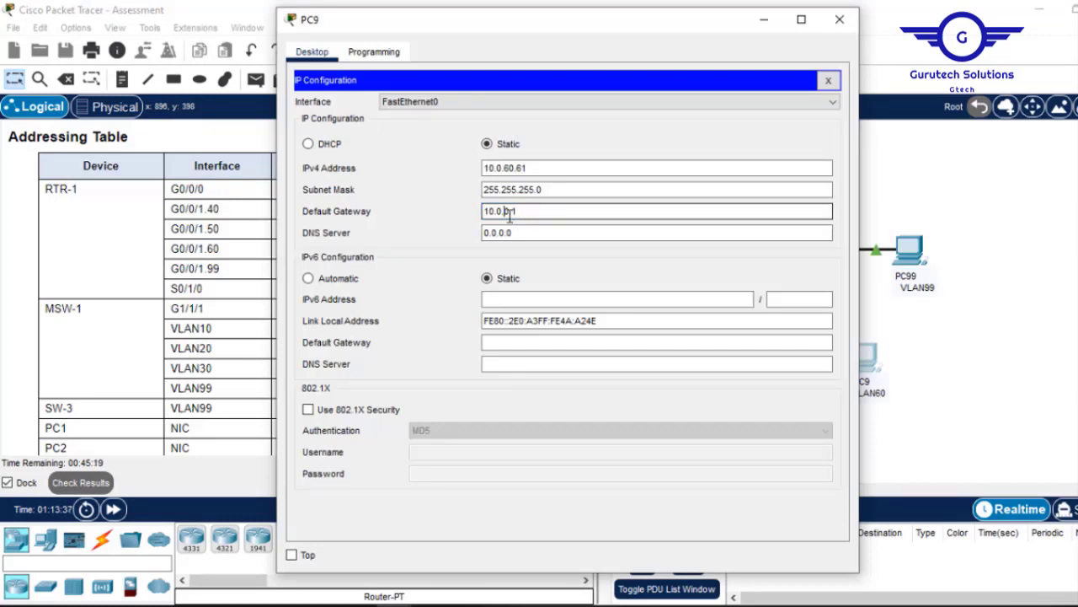
left_click(840, 18)
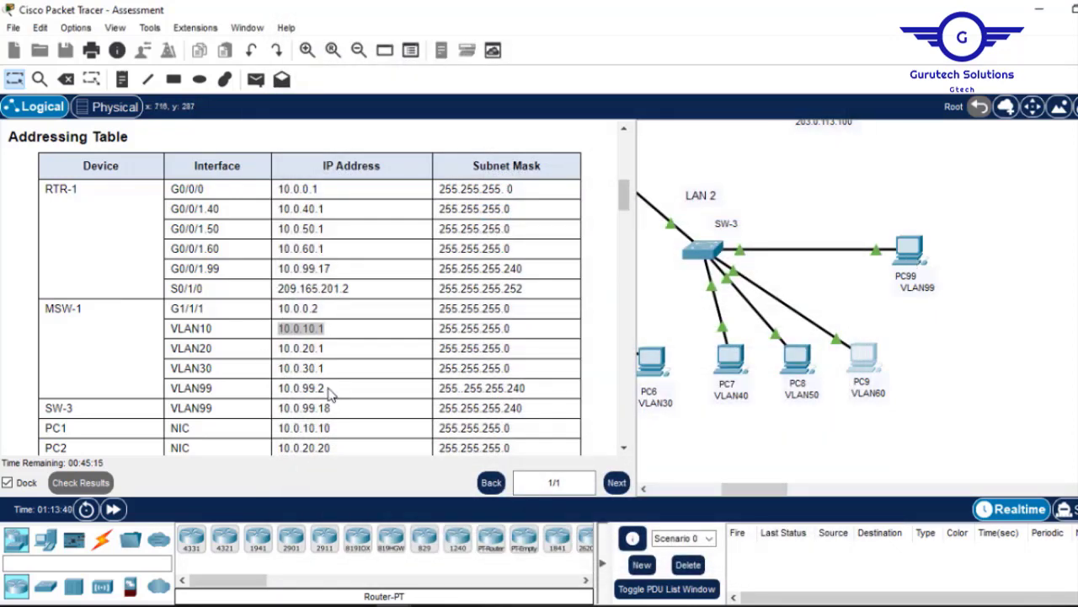
Copy MSW-1's VLAN99 address 10.0.99.2 from the table and enter it as PC99's default gateway.
left_click_drag(328, 391, 285, 389)
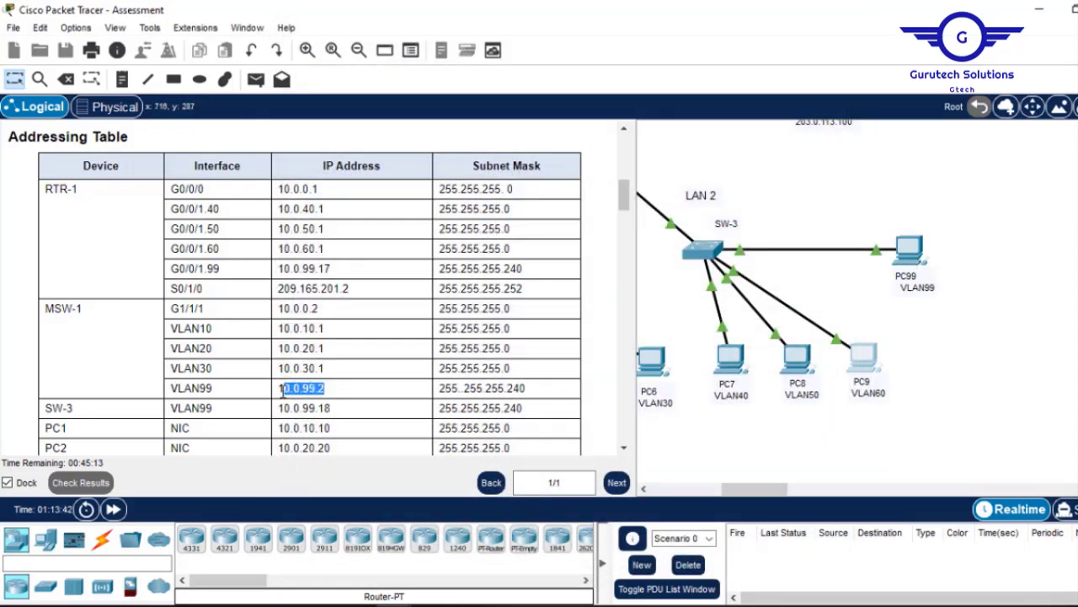
right_click(297, 389)
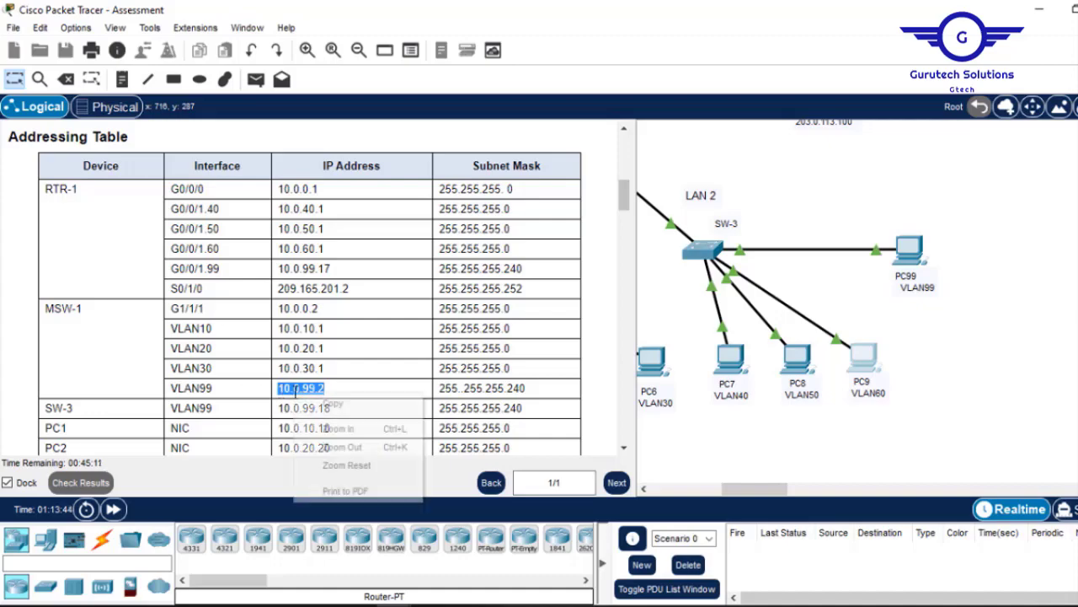
left_click(335, 403)
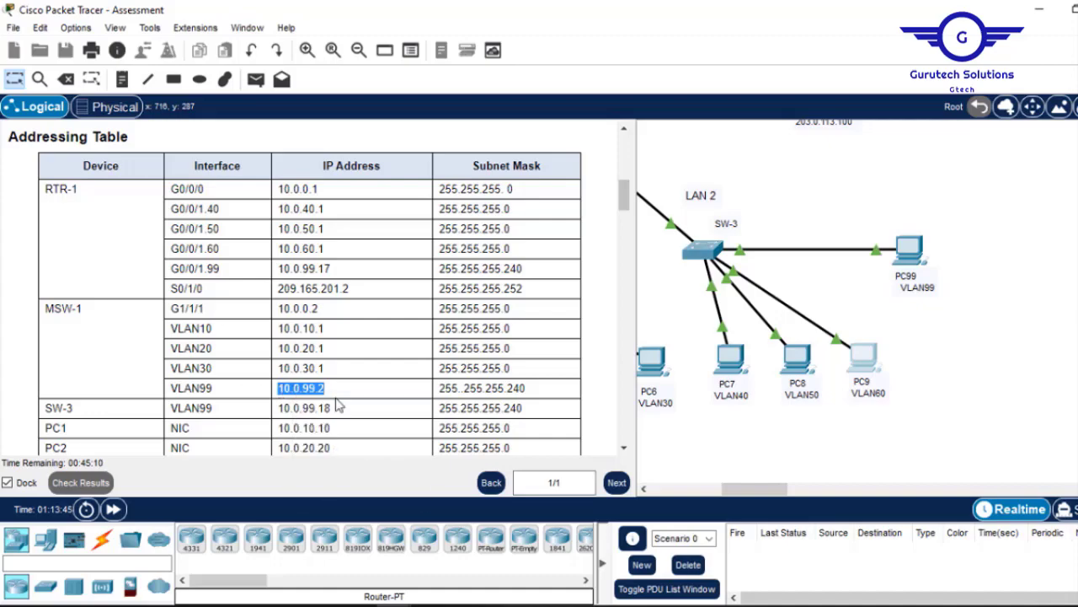
left_click(909, 249)
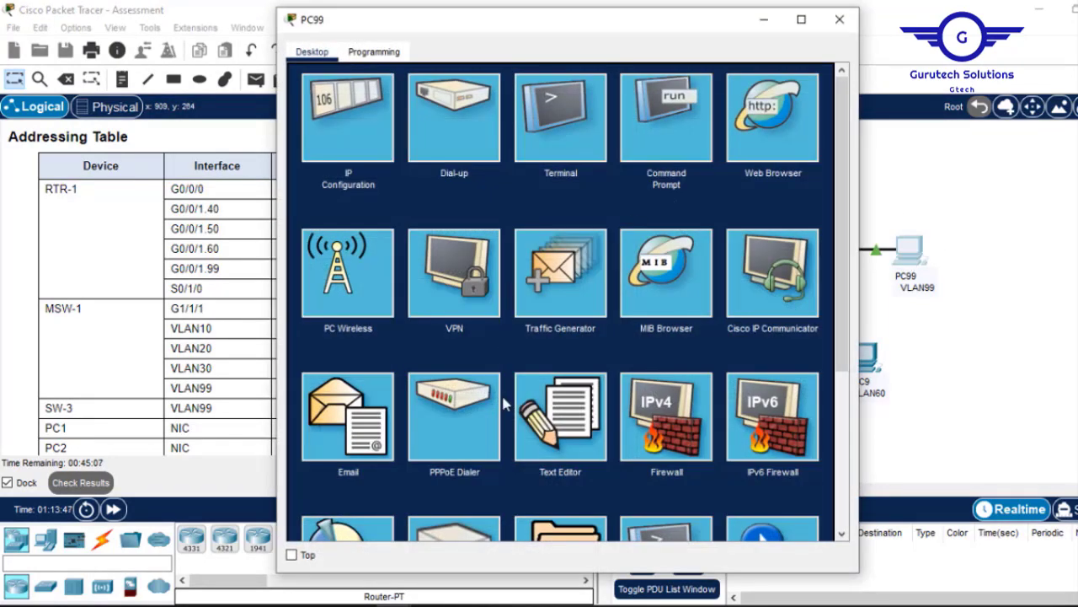
left_click(343, 138)
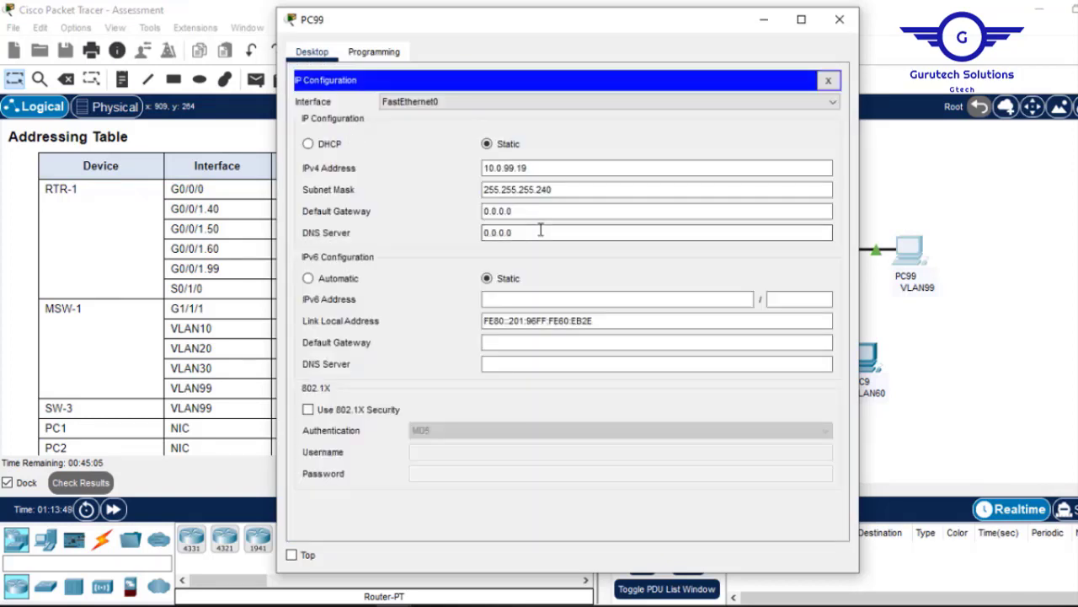
left_click(514, 212)
left_click_drag(514, 212, 410, 213)
type("10.0.99.2")
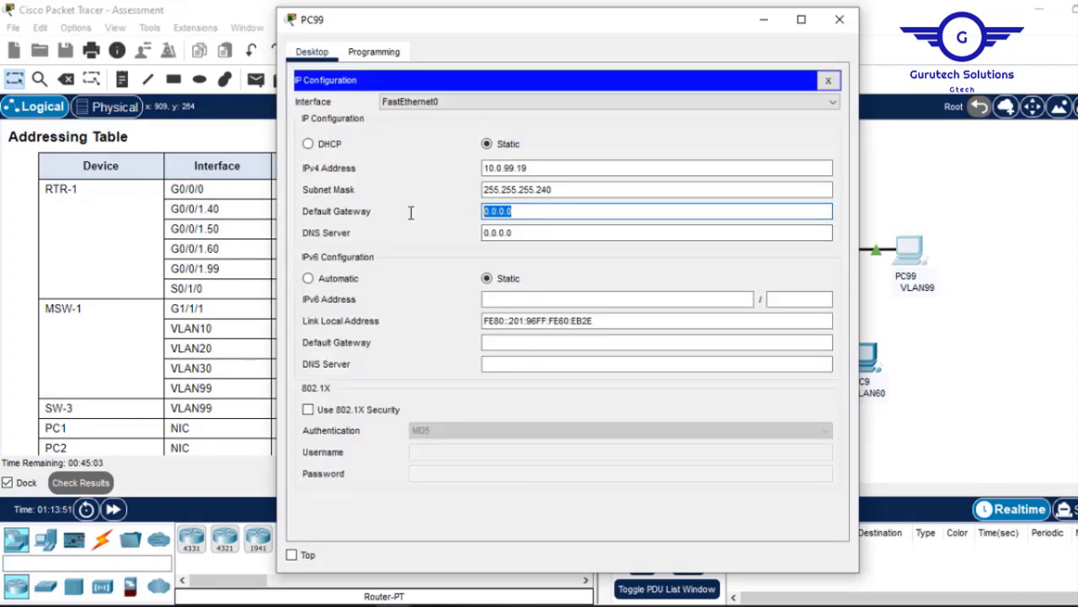
left_click(840, 20)
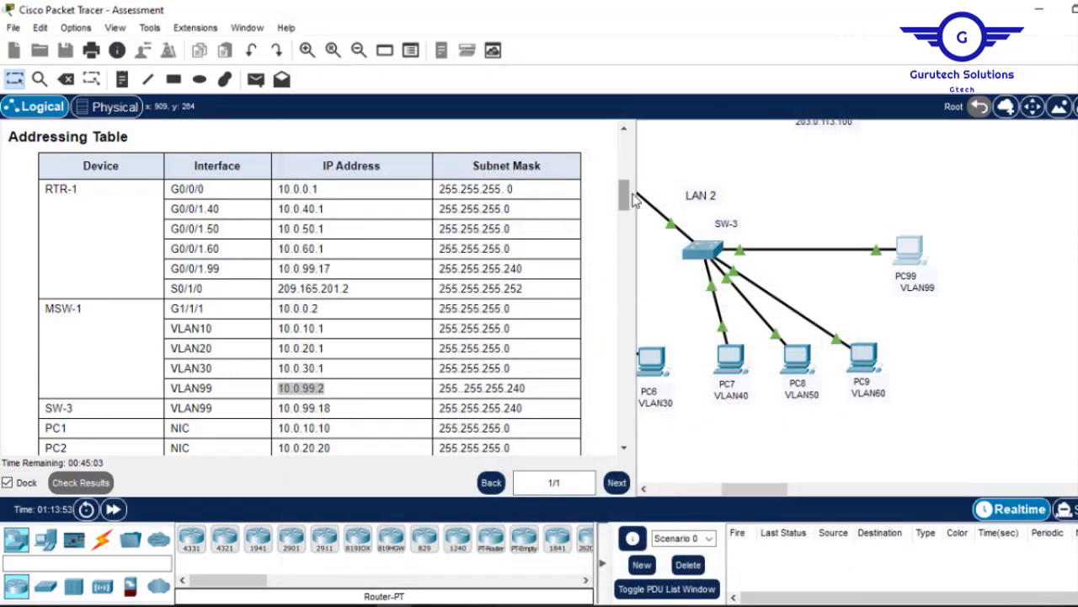
In PC99's command prompt, type 'ssh -l' and paste 10.0.99.2 after it.
left_click_drag(623, 194, 611, 455)
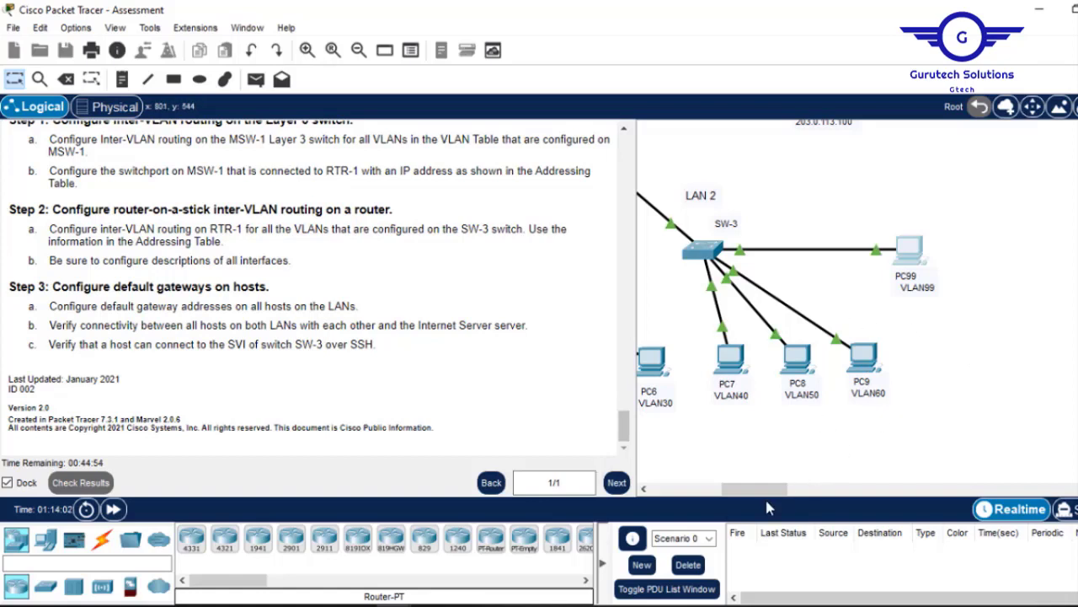
left_click_drag(770, 491, 745, 497)
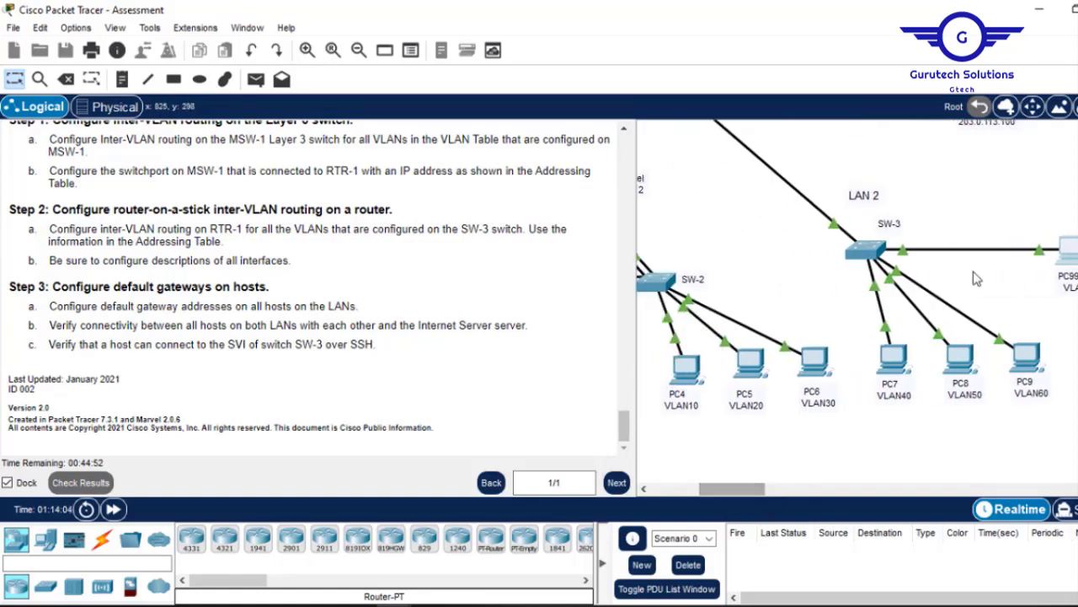
left_click(1075, 251)
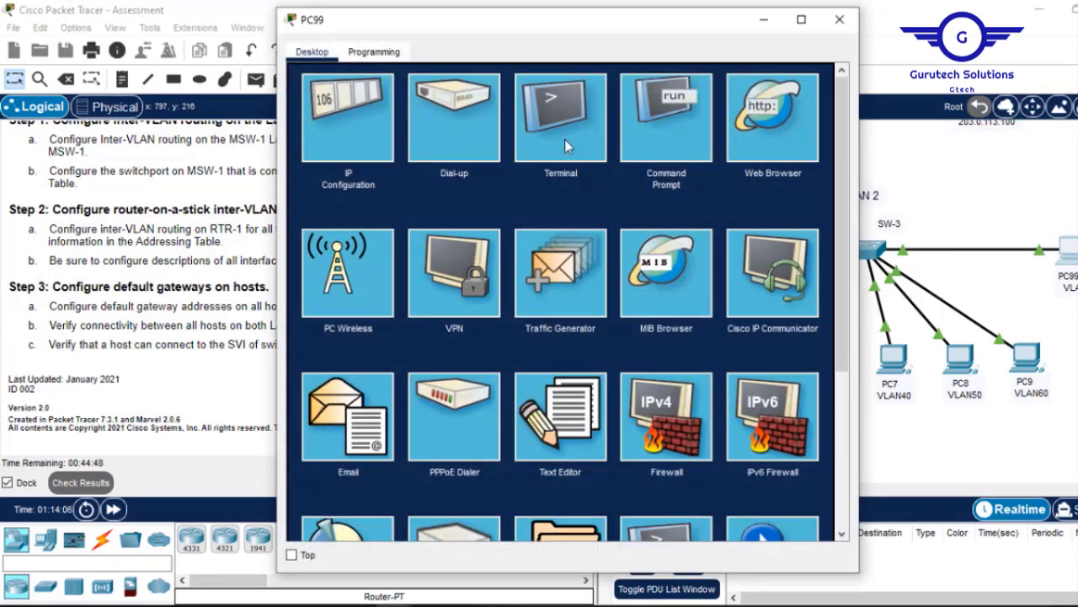
left_click(674, 117)
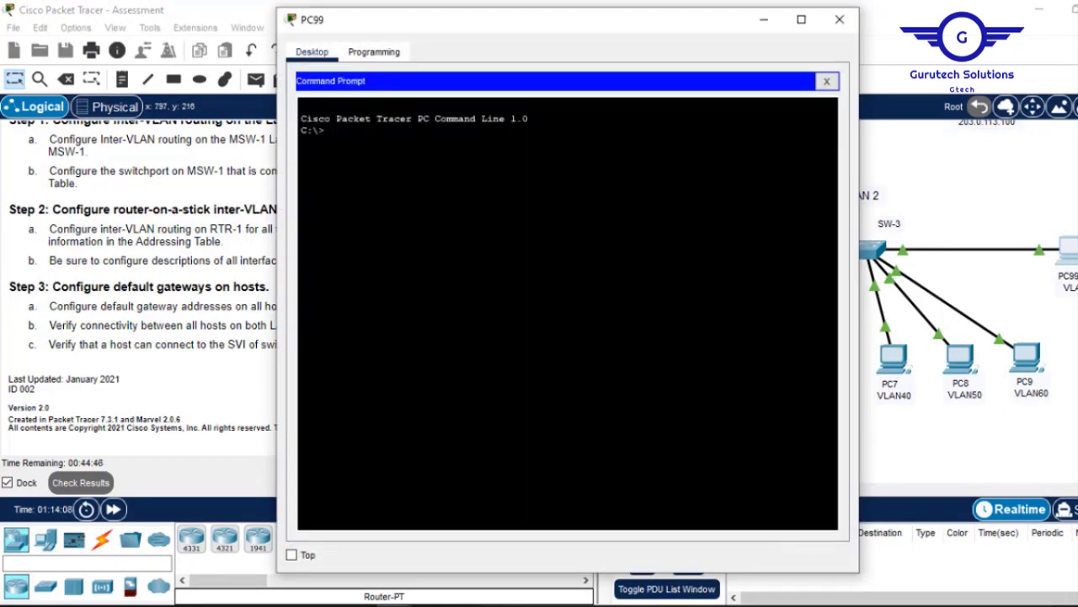
key("Return")
key("Return")
key("Return")
type("ssh -l admin")
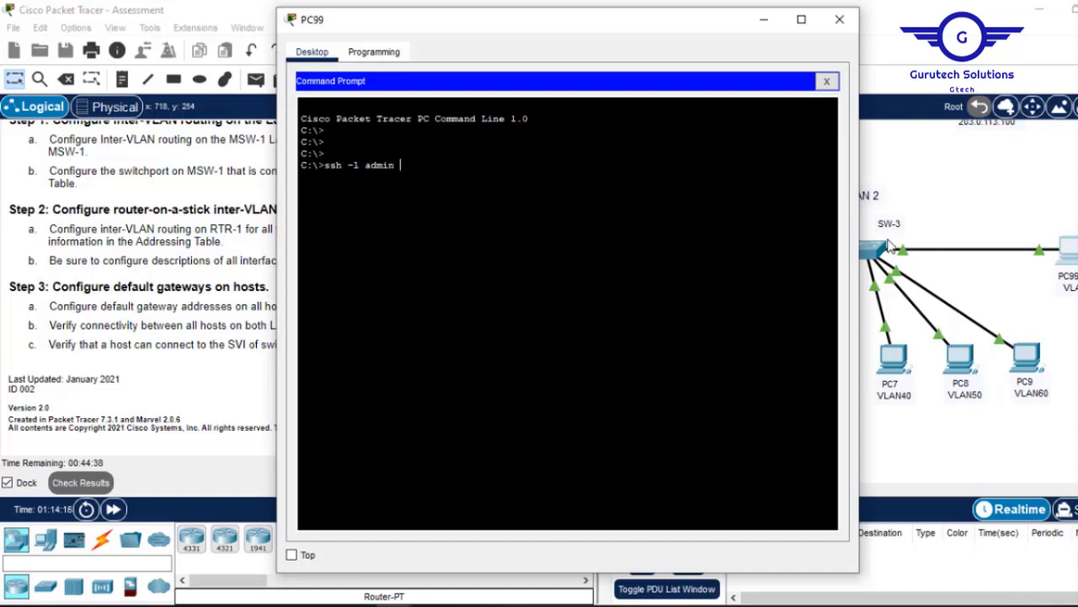
left_click(983, 205)
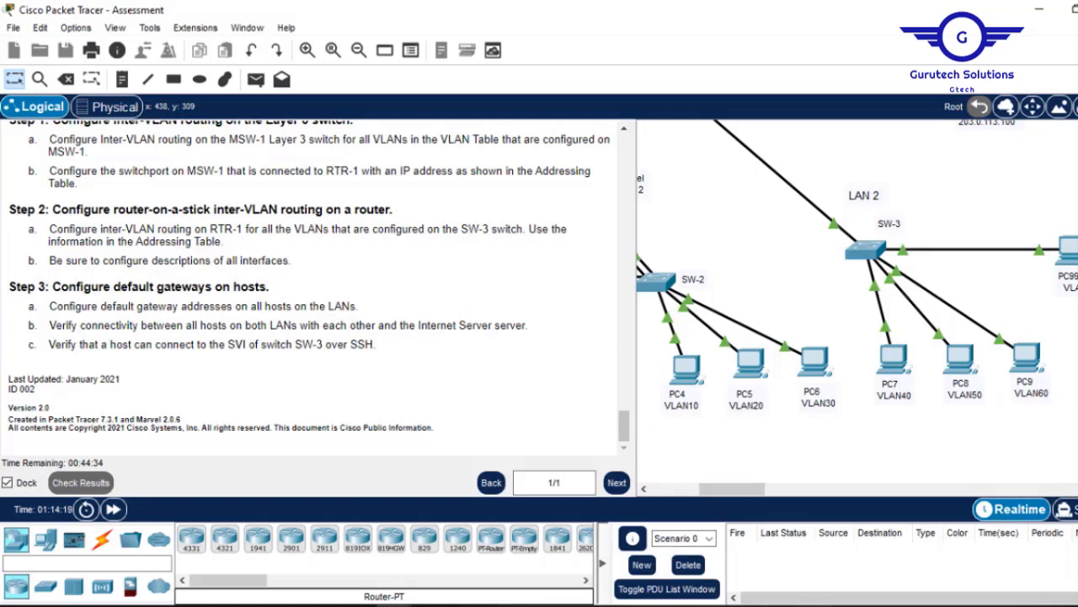
left_click(1070, 253)
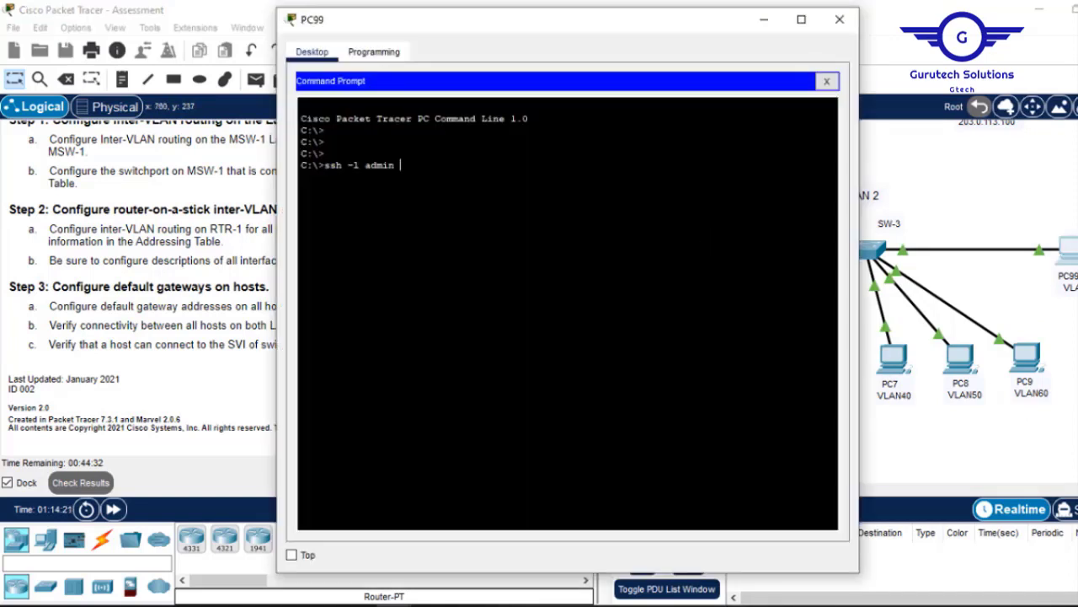
right_click(596, 171)
left_click(644, 201)
Minimize PC99's command prompt and open SW-3's command line.
left_click(766, 23)
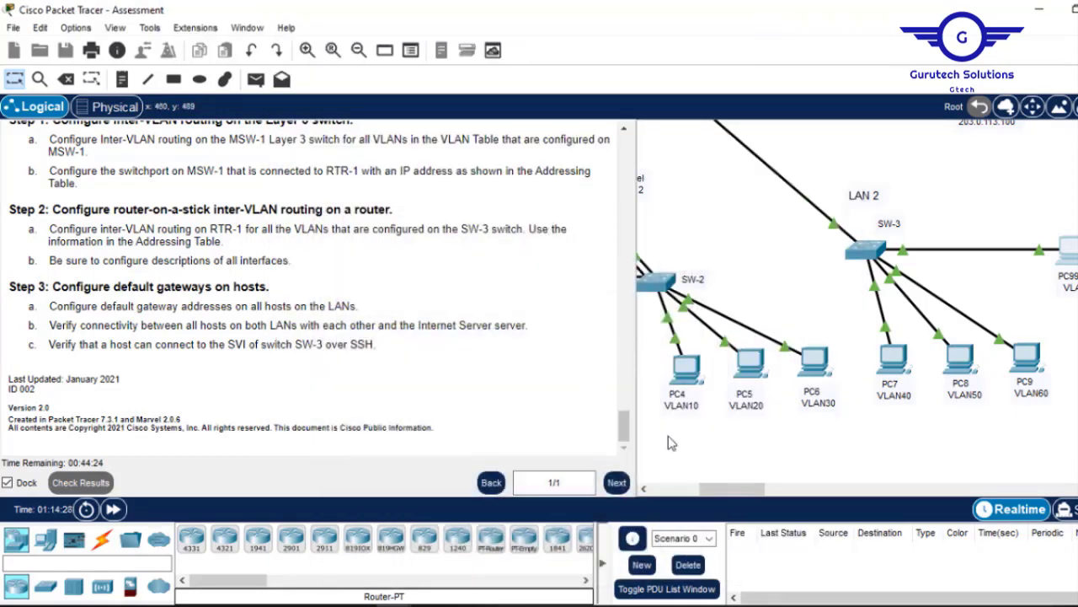
left_click_drag(624, 426, 600, 319)
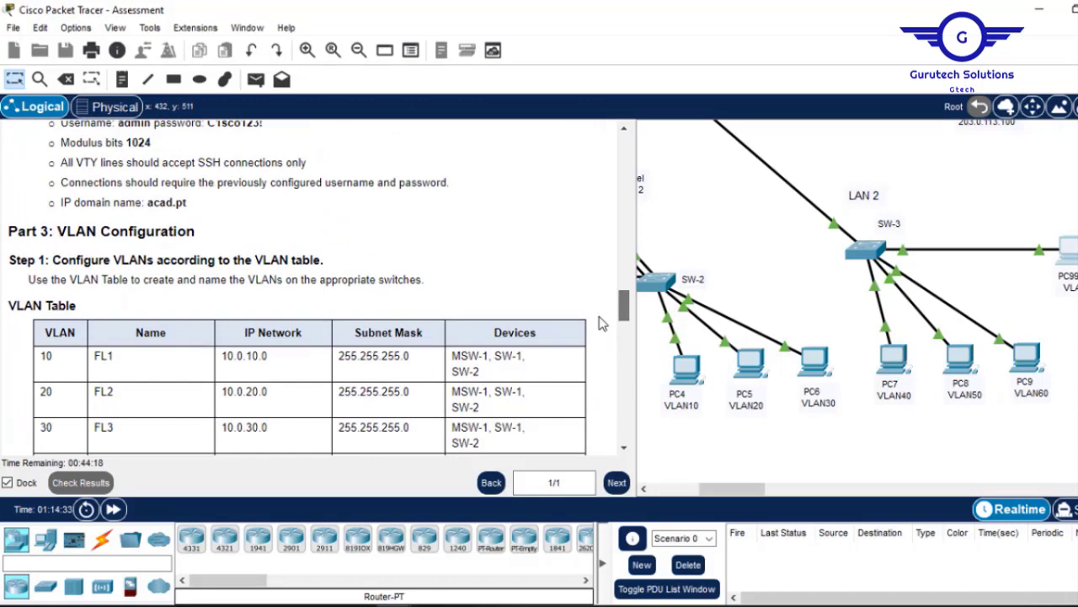
left_click_drag(601, 324, 604, 366)
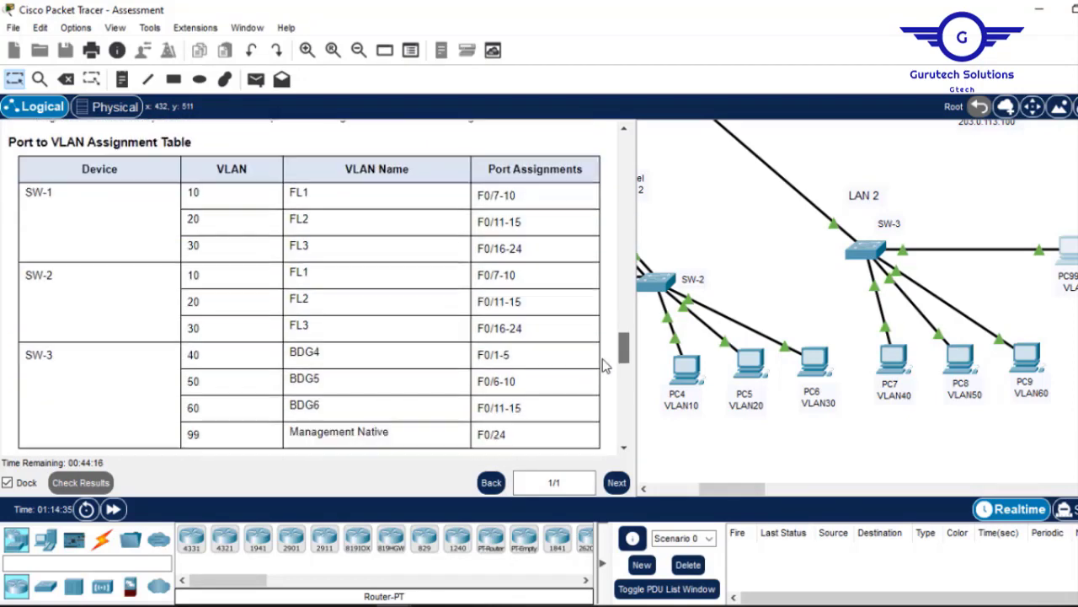
left_click(866, 250)
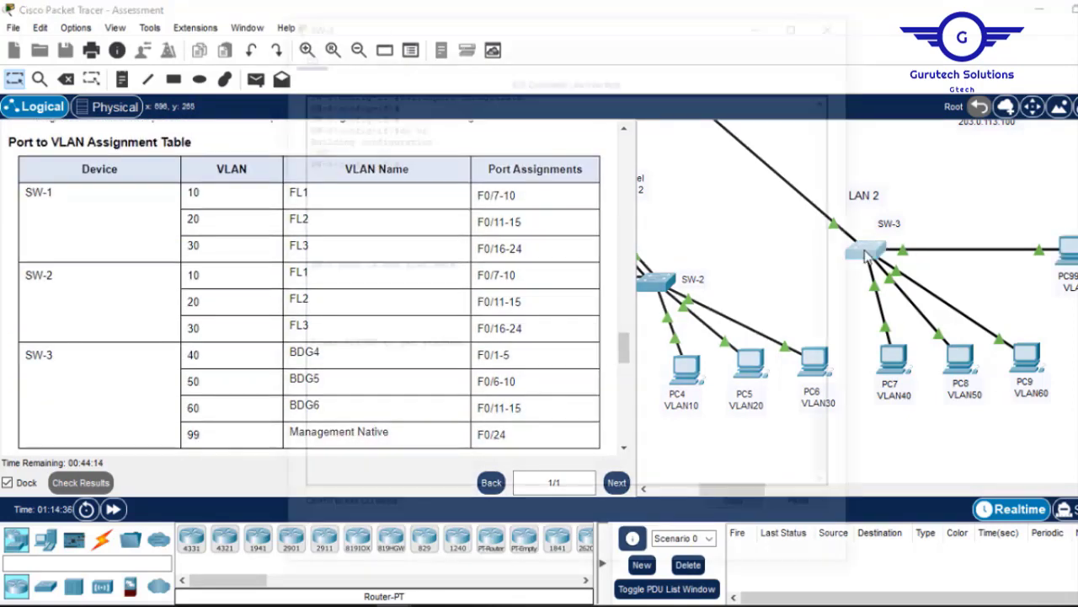
Display SW-3's startup configuration with 'do sh s' and page through it.
key("Return")
key("Return")
key("Return")
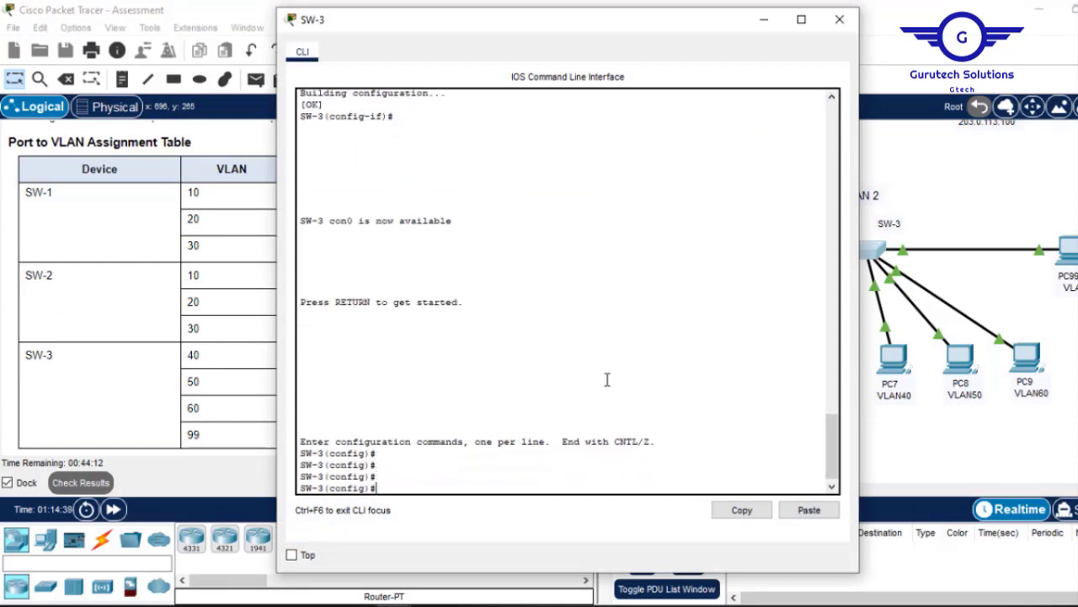
type("do sh start")
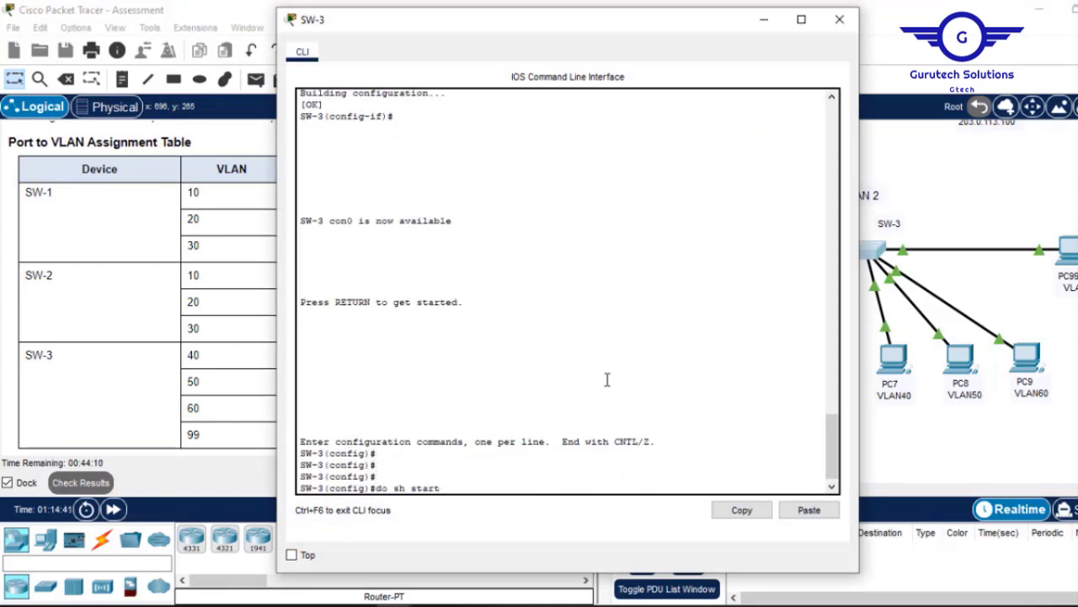
key("Return")
key("space")
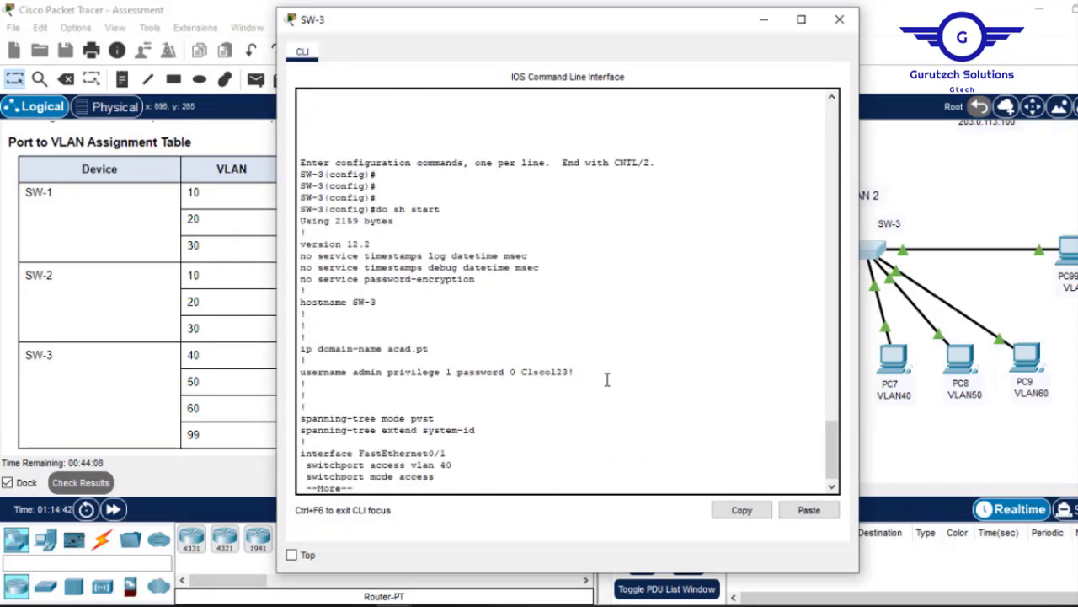
key("Return")
key("Return")
key("Return")
key("Return")
key("Return")
key("Return")
key("Return")
key("Return")
key("Return")
key("Return")
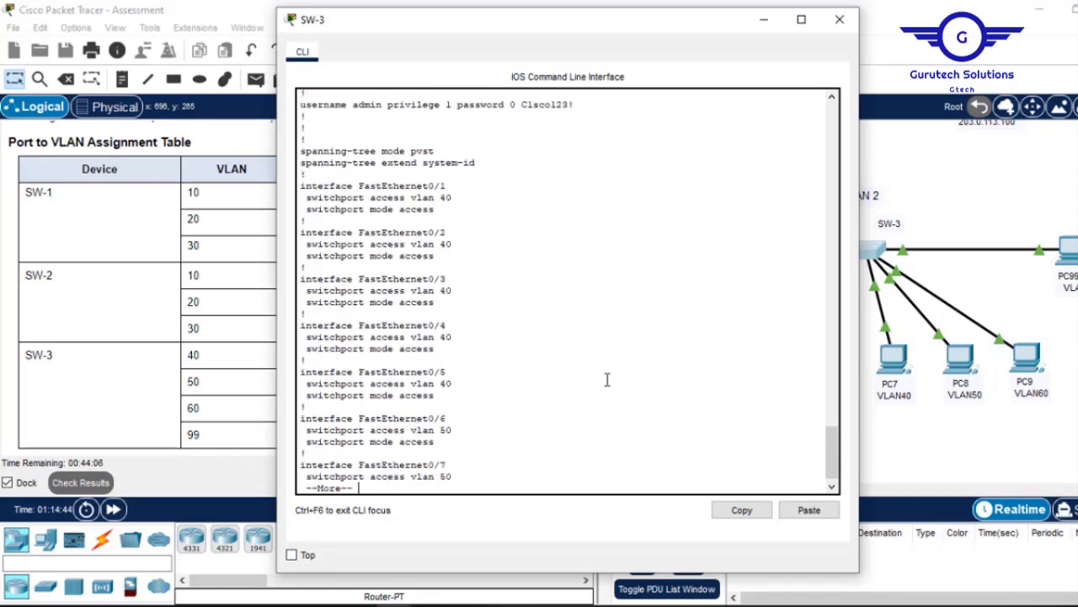
key("Return")
key("Return")
key("Return")
key("Return")
key("Return")
key("Return")
key("Return")
key("Return")
key("Return")
key("Return")
key("Return")
key("Return")
key("Return")
key("Return")
key("Return")
key("Return")
key("Return")
key("Return")
key("Return")
key("Return")
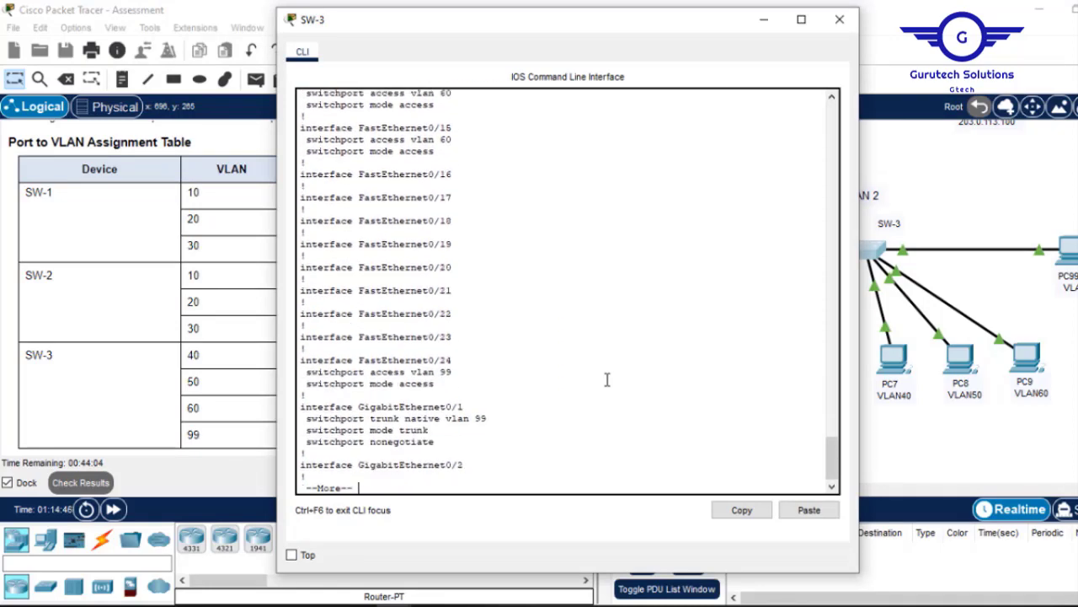
key("Return")
key("Return")
key("Return")
key("Return")
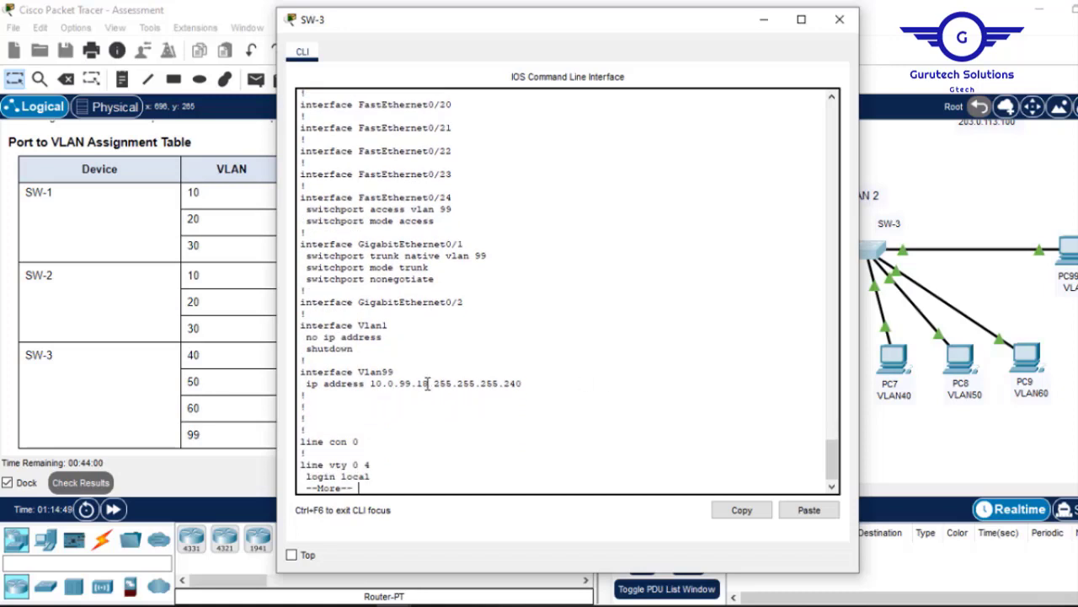
Copy SW-3's Vlan99 address 10.0.99.18 and return to PC99's command prompt.
left_click_drag(428, 383, 376, 381)
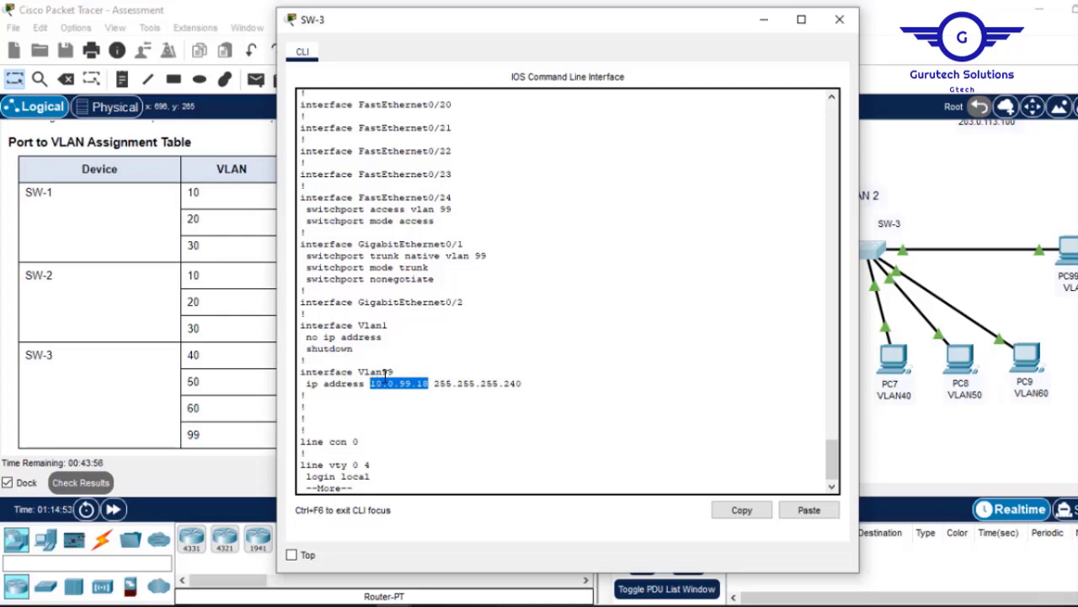
right_click(390, 382)
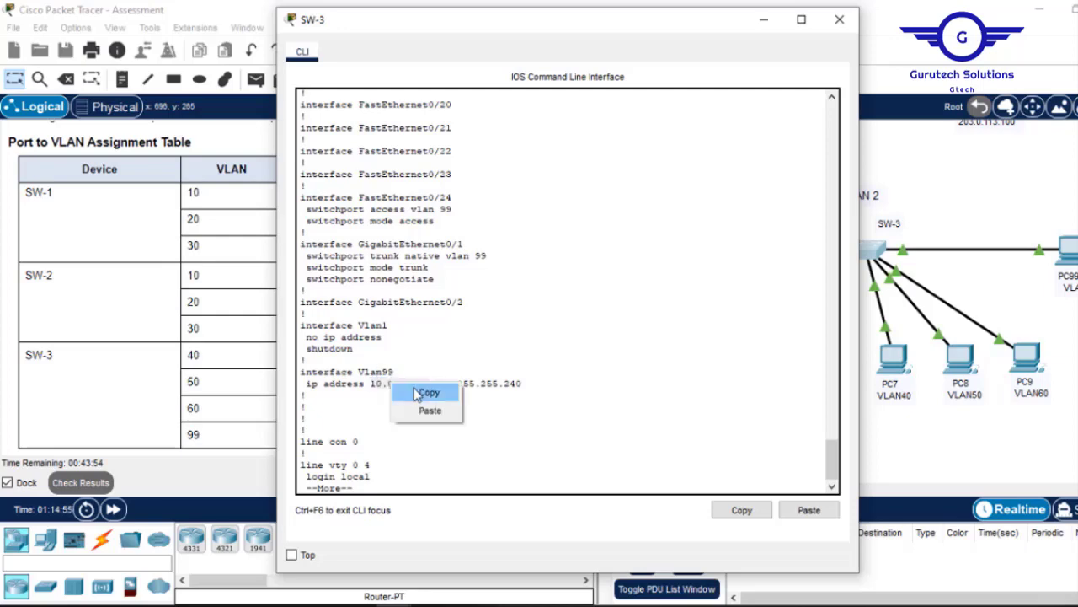
left_click(421, 390)
left_click(1068, 251)
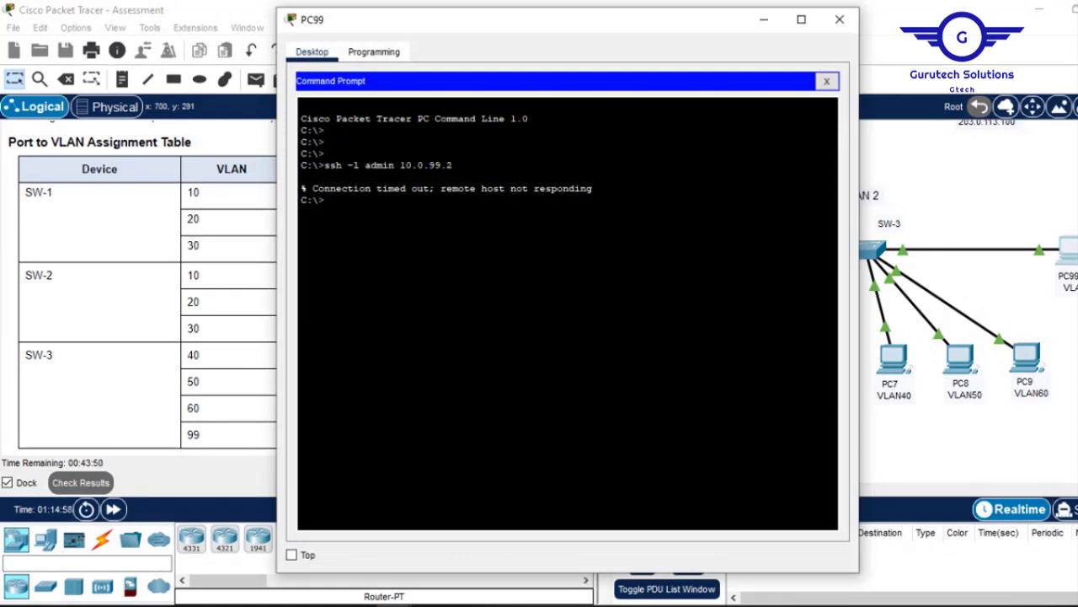
Rerun the previous ssh command from PC99 with the address changed to 10.0.99.18.
key("Return")
key("Up")
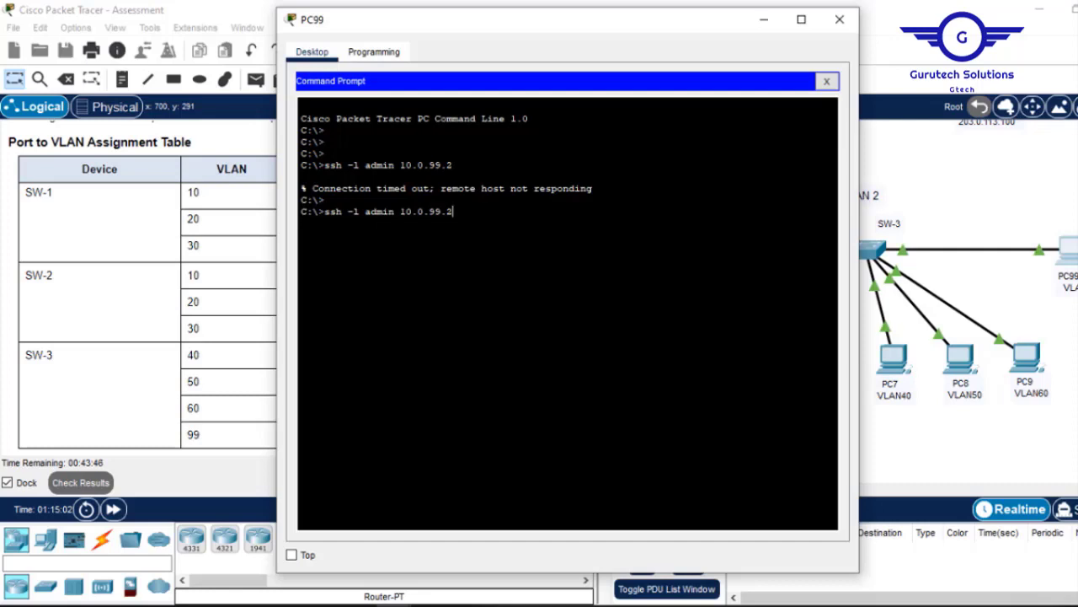
key("shift+Left")
key("shift+Left")
key("shift+Left")
key("shift+Left")
key("shift+Left")
key("shift+Left")
key("shift+Left")
key("shift+Left")
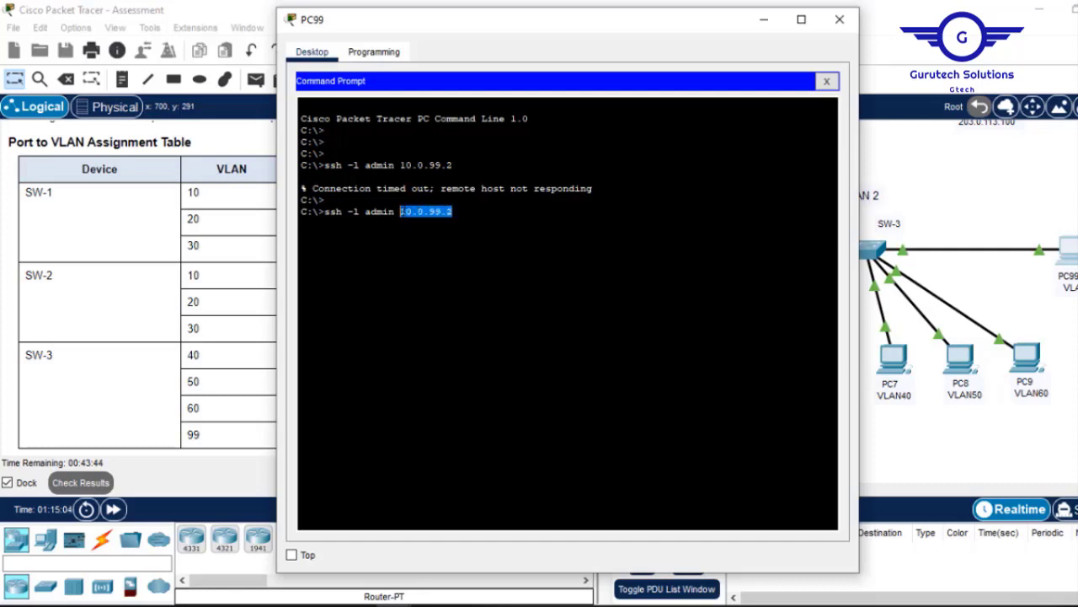
right_click(428, 212)
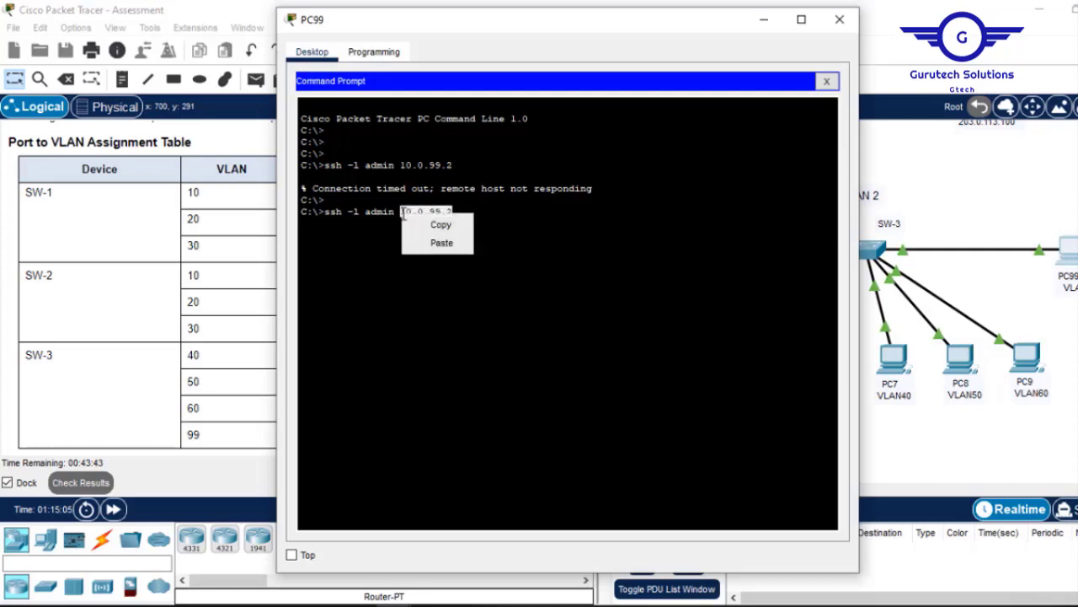
left_click(440, 244)
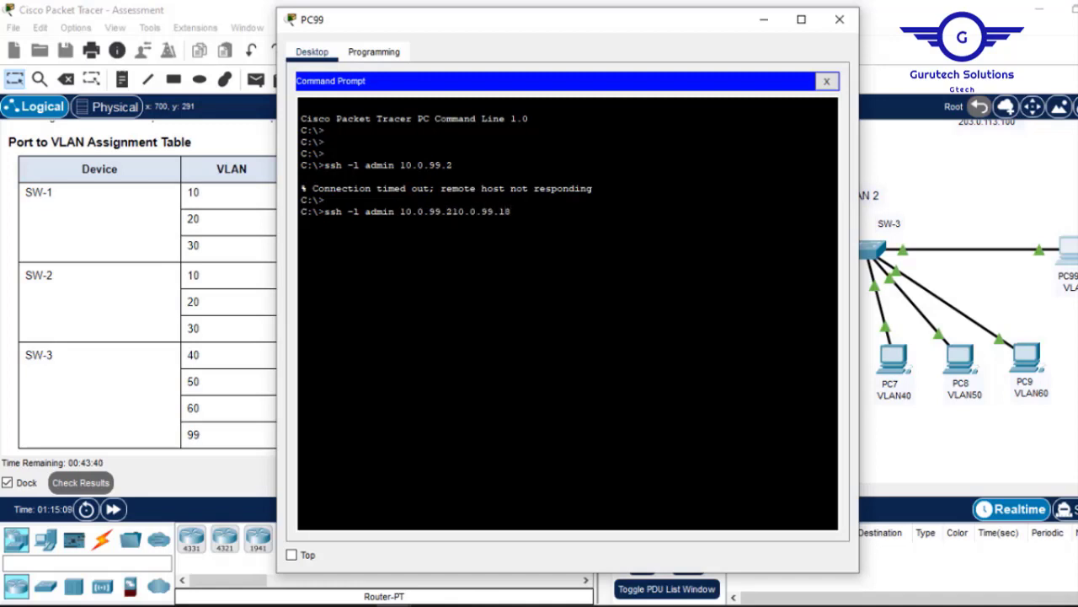
key("Left")
key("Left")
key("Left")
key("Left")
key("Left")
key("Left")
key("Left")
key("Left")
key("Left")
key("Left")
key("BackSpace")
key("BackSpace")
key("BackSpace")
key("BackSpace")
key("BackSpace")
key("BackSpace")
key("BackSpace")
key("BackSpace")
key("BackSpace")
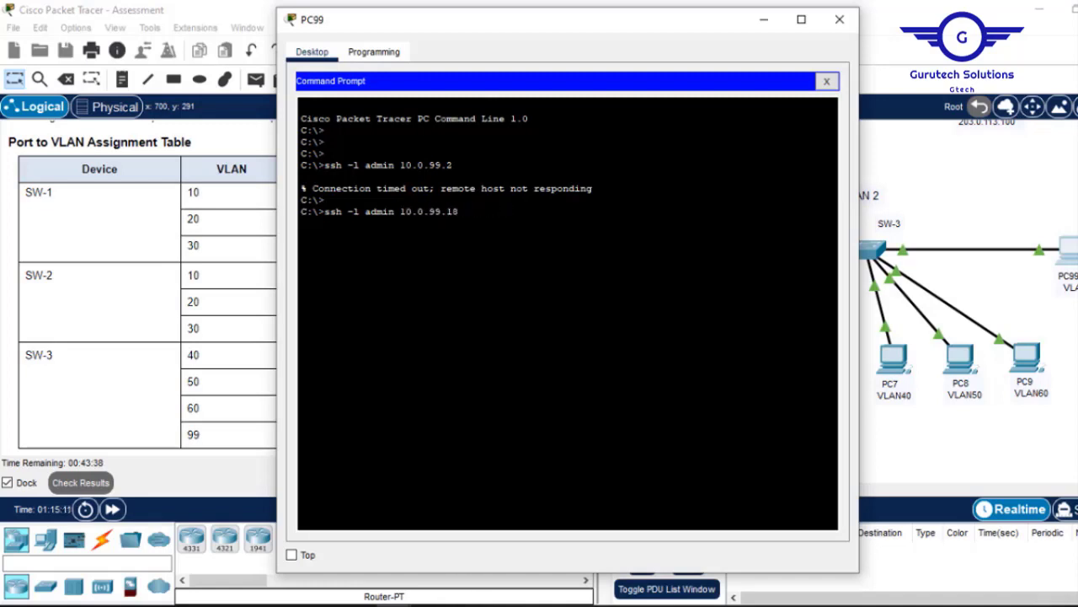
key("Return")
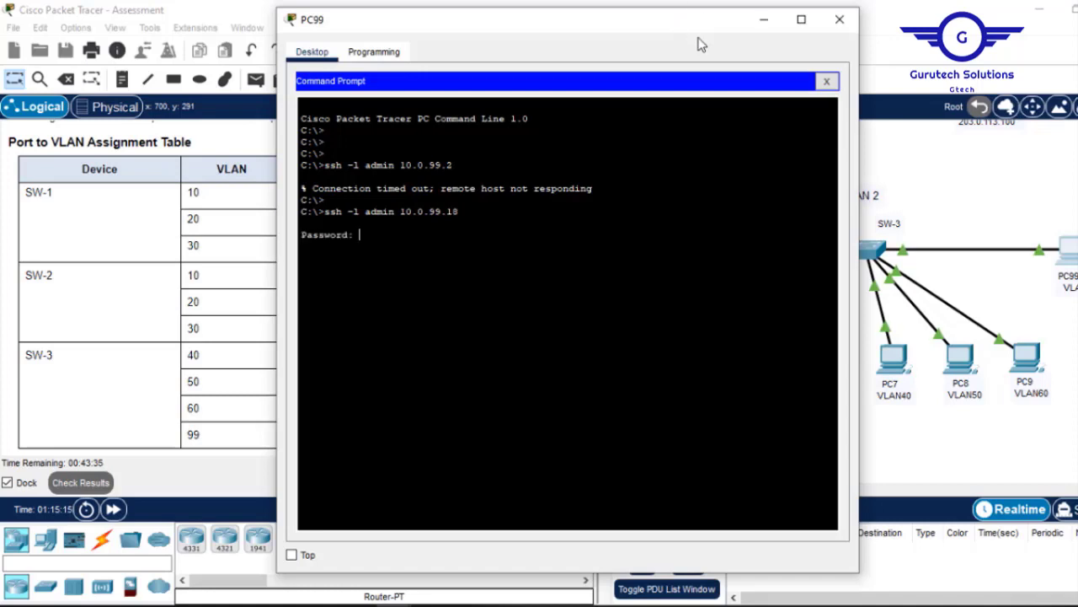
Copy the SSH password from the instructions and paste it at SW-3's login prompt.
left_click(180, 356)
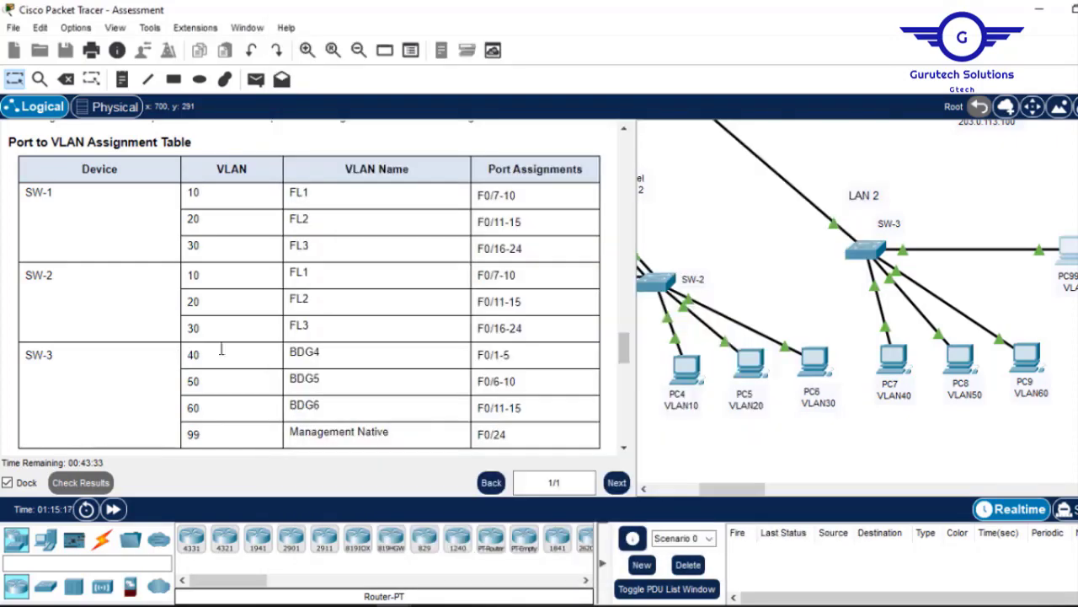
left_click_drag(625, 346, 626, 301)
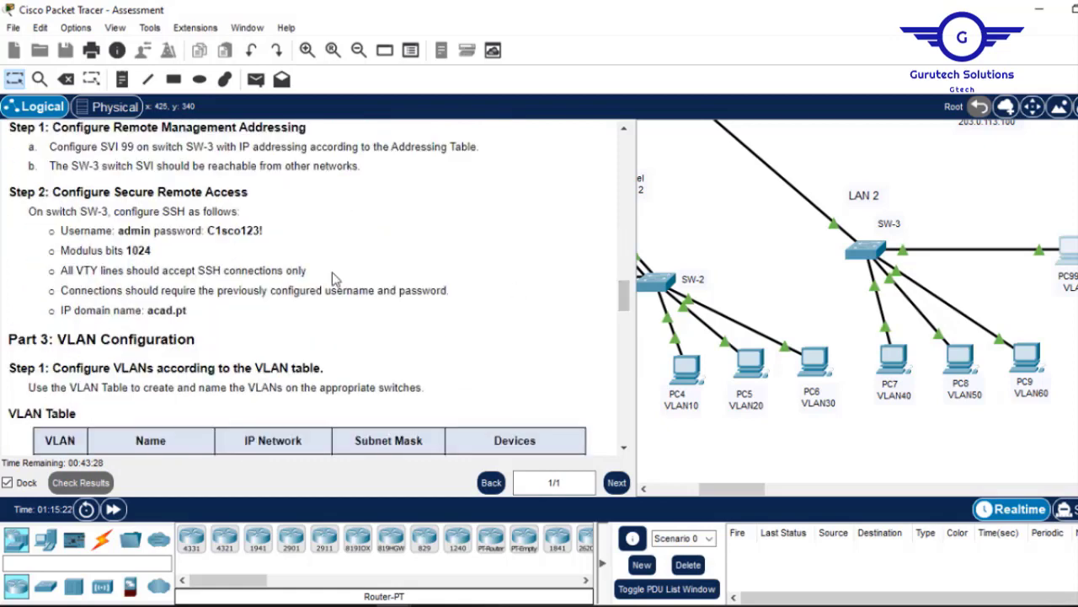
left_click_drag(268, 229, 219, 232)
left_click(210, 230)
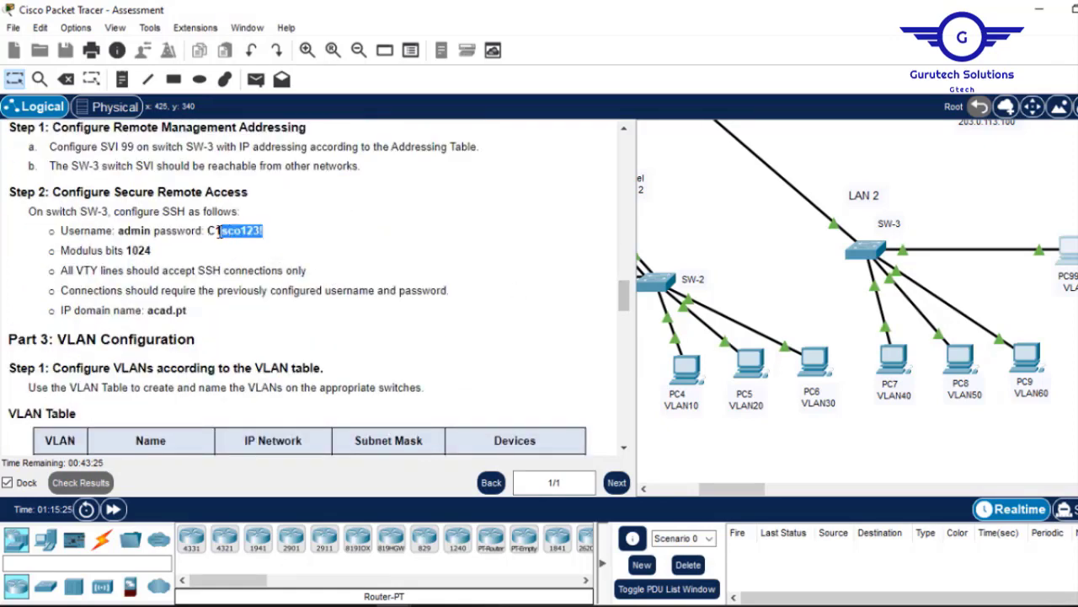
left_click(233, 230)
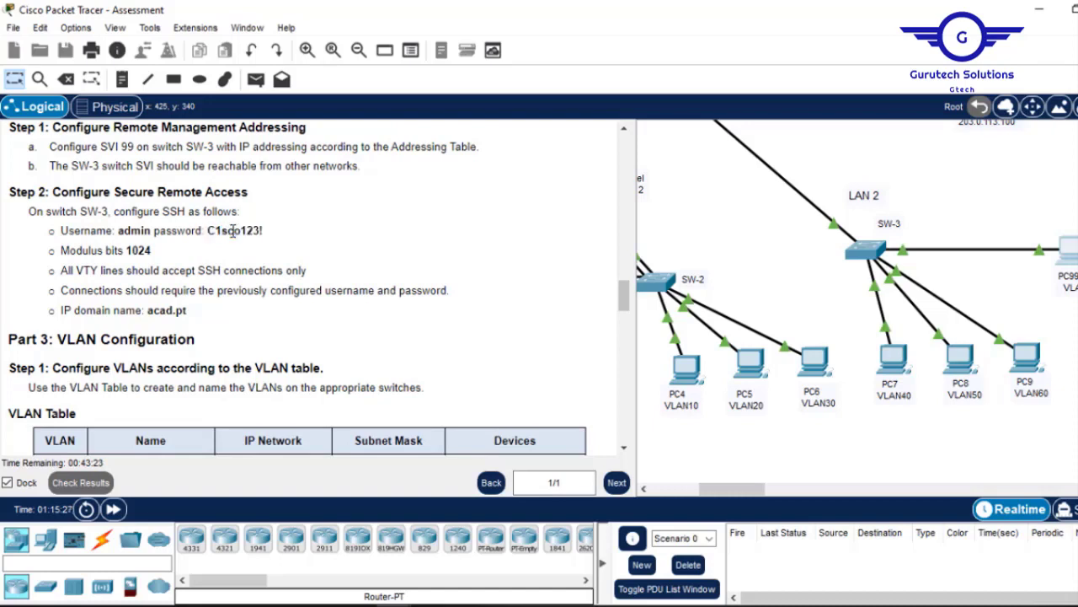
left_click_drag(268, 232, 209, 234)
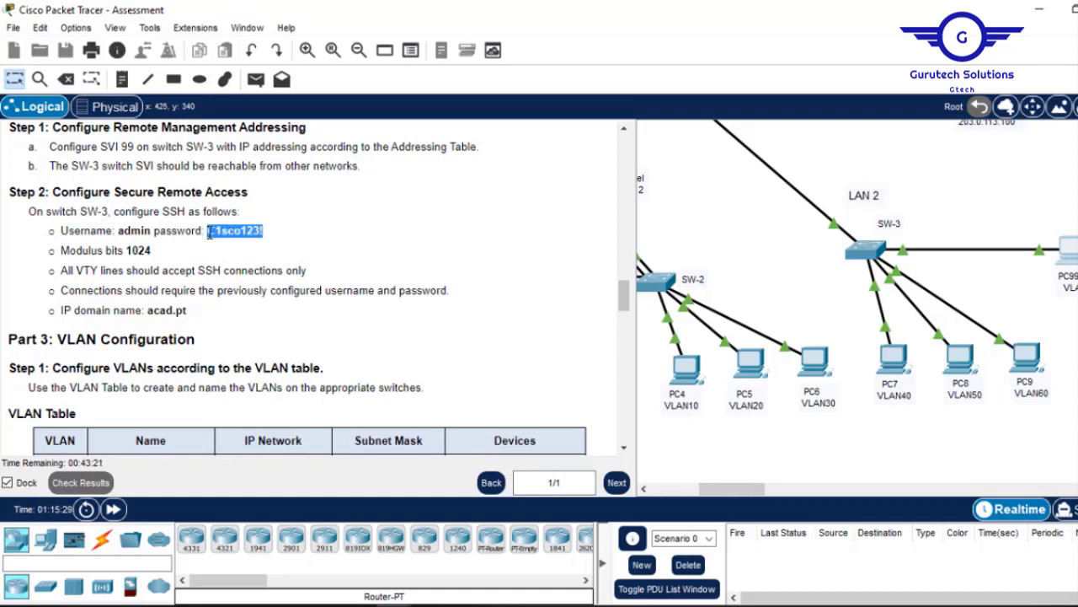
right_click(220, 232)
left_click(258, 244)
left_click(1072, 250)
right_click(605, 263)
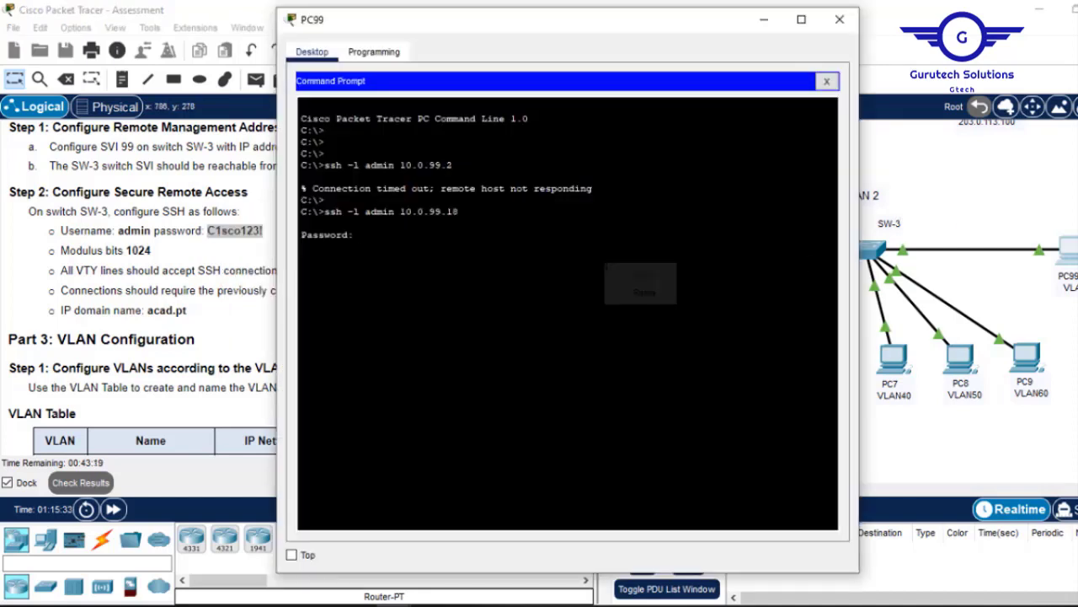
left_click(643, 293)
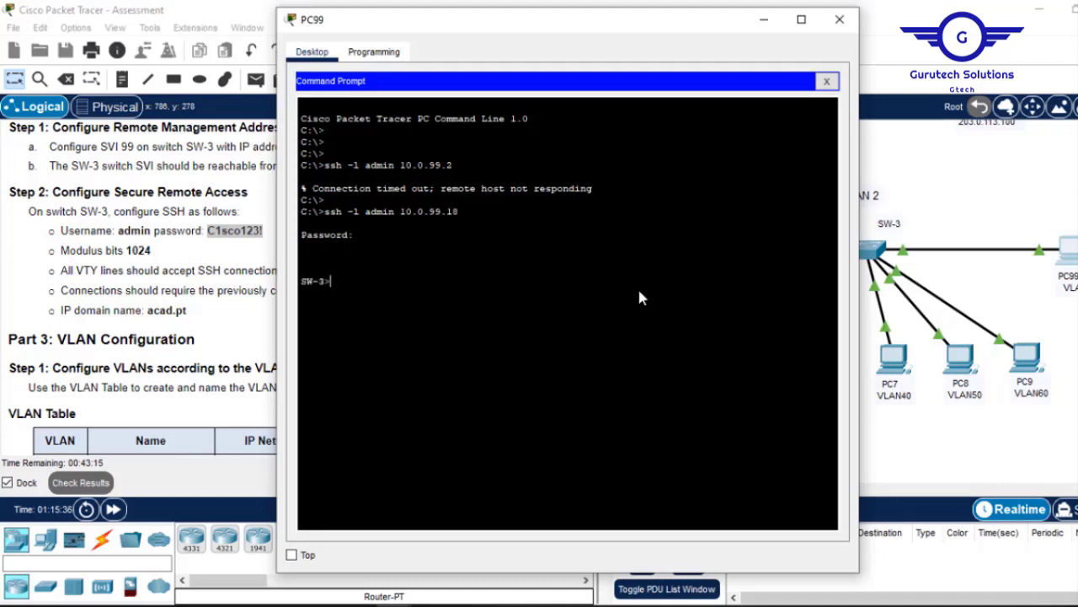
Try 'en' twice to confirm no enable password is set, then close PC99.
type("en")
key("Return")
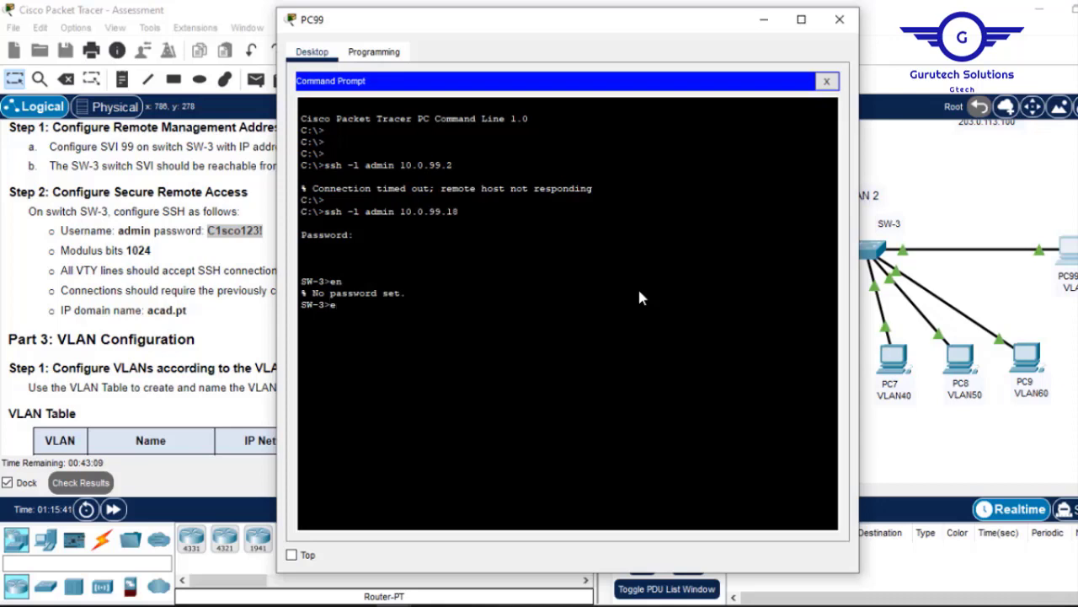
type("en")
key("Return")
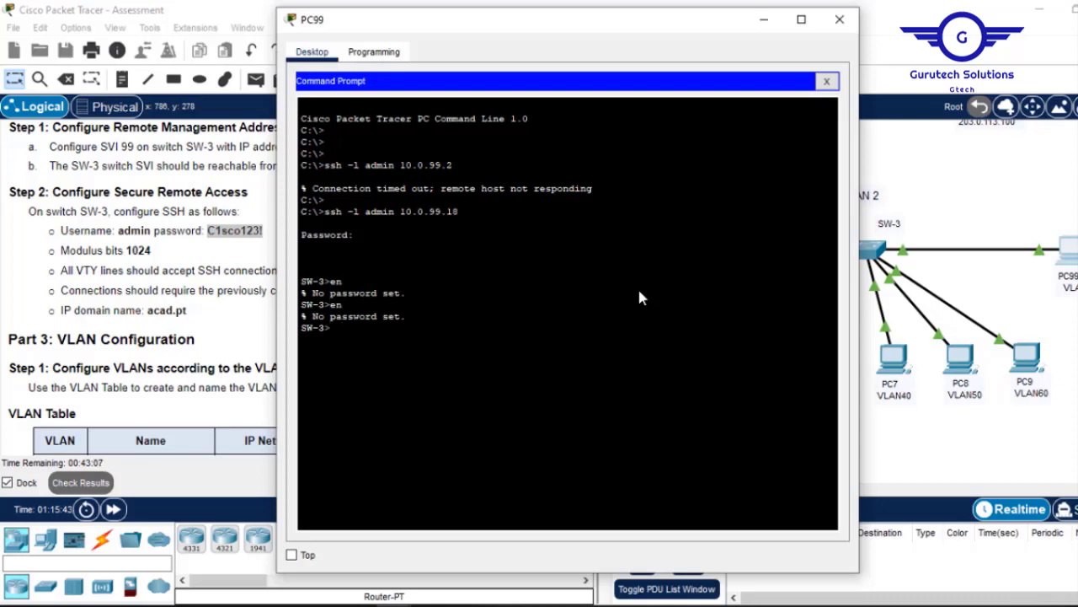
left_click(839, 24)
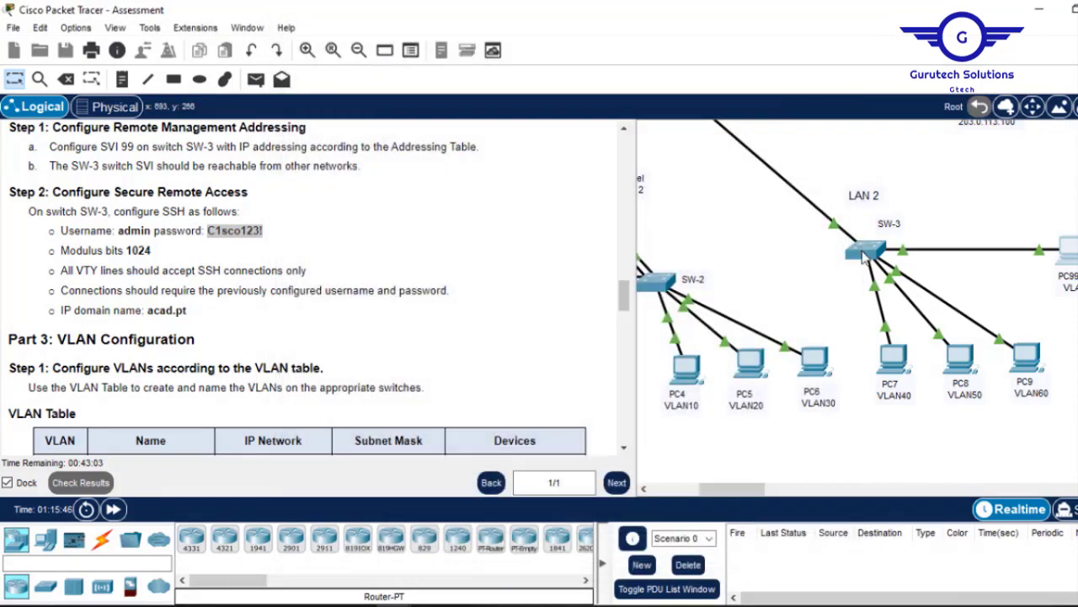
In SW-3's CLI, set an enable password with the enable password command.
left_click(863, 252)
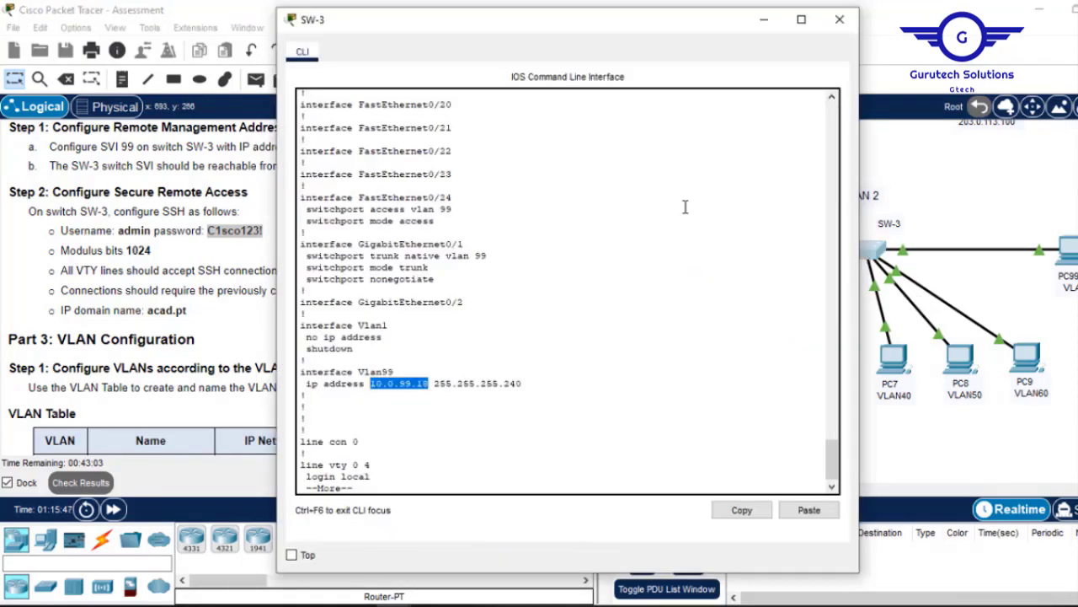
left_click(763, 19)
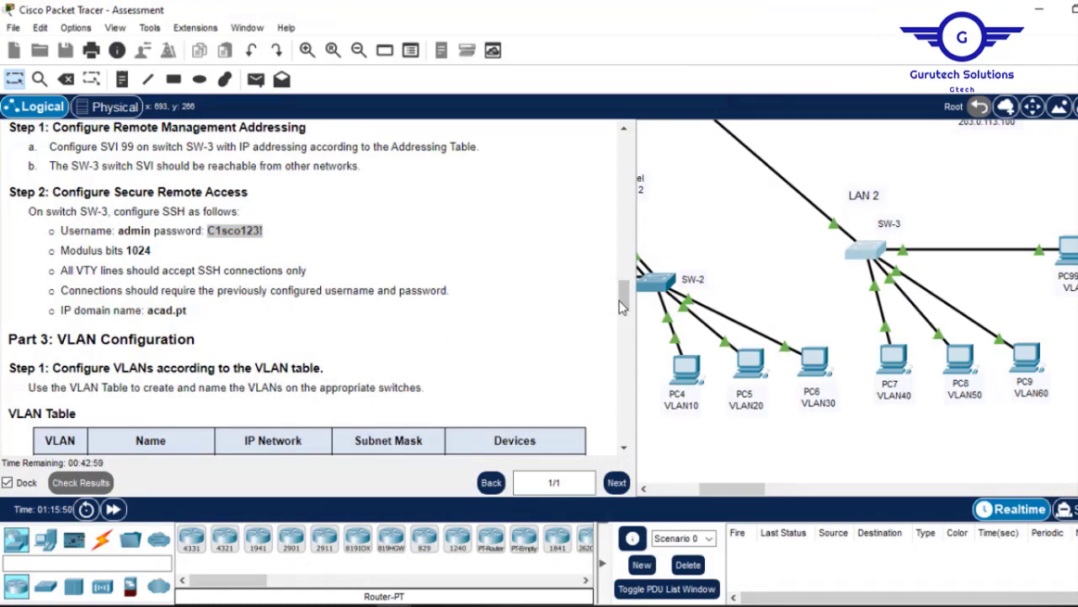
left_click_drag(624, 293, 616, 278)
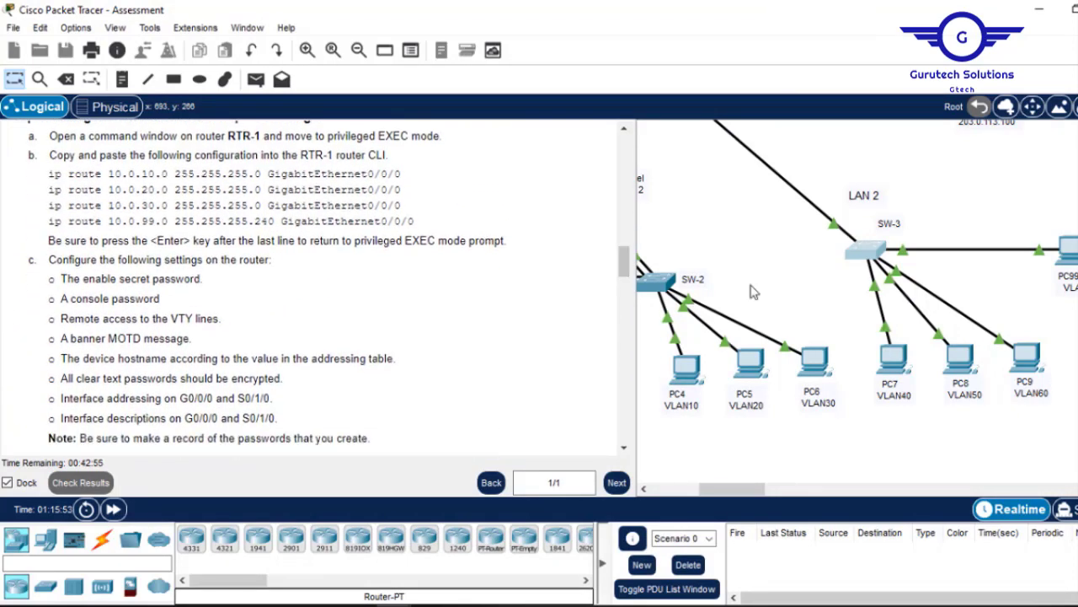
left_click(866, 258)
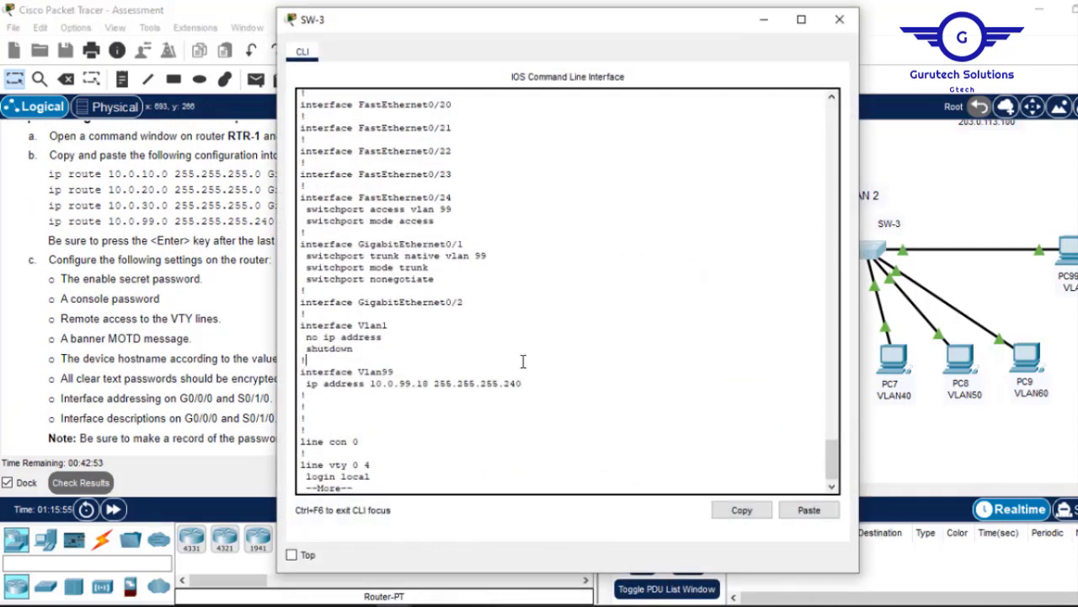
key("Return")
key("Return")
key("Return")
key("Return")
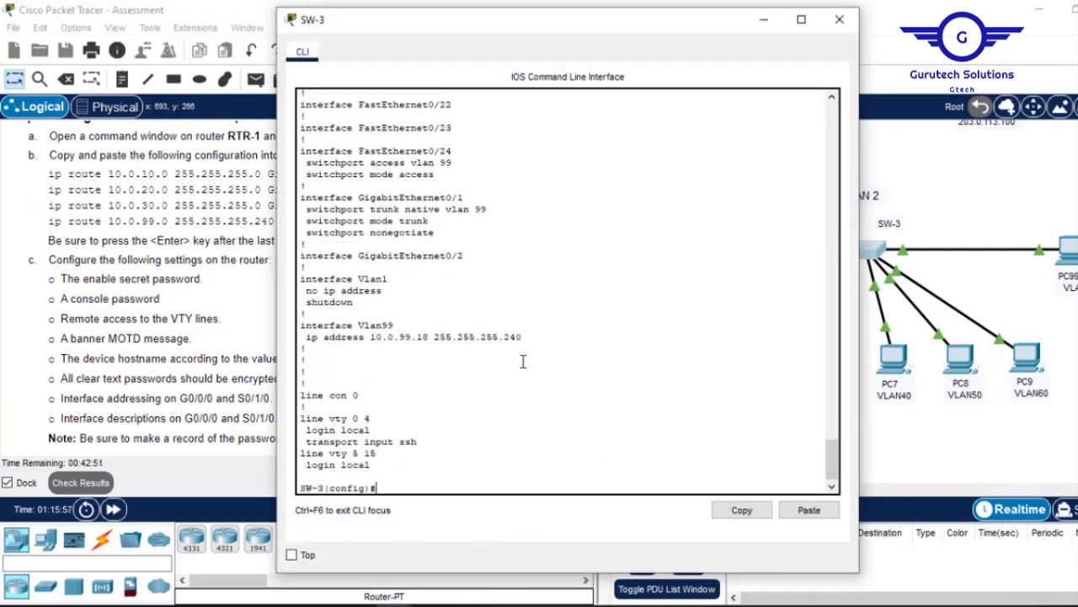
key("Return")
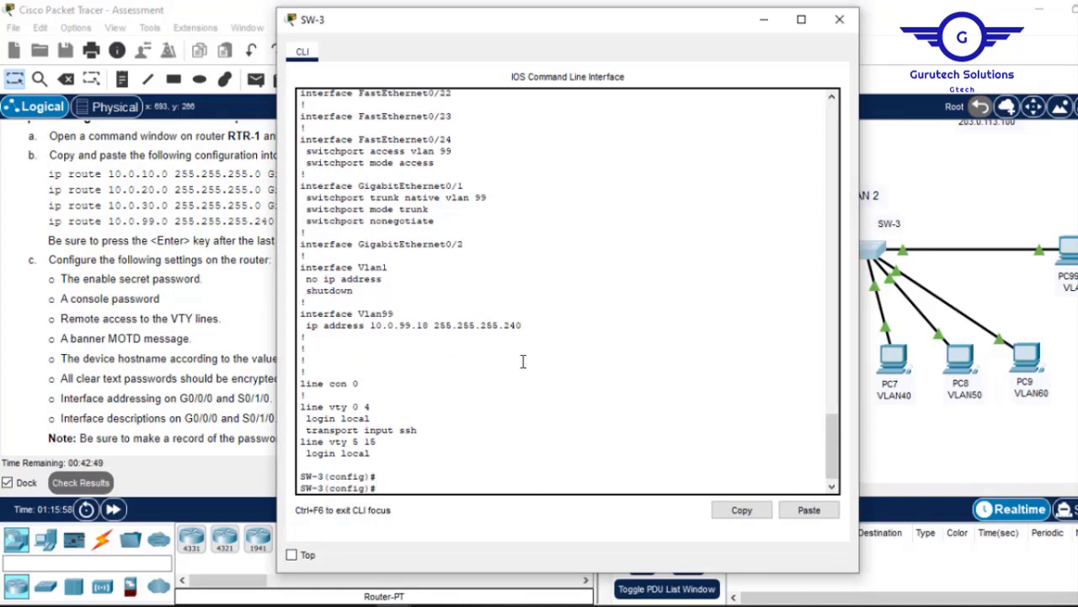
type("enabl")
key("Tab")
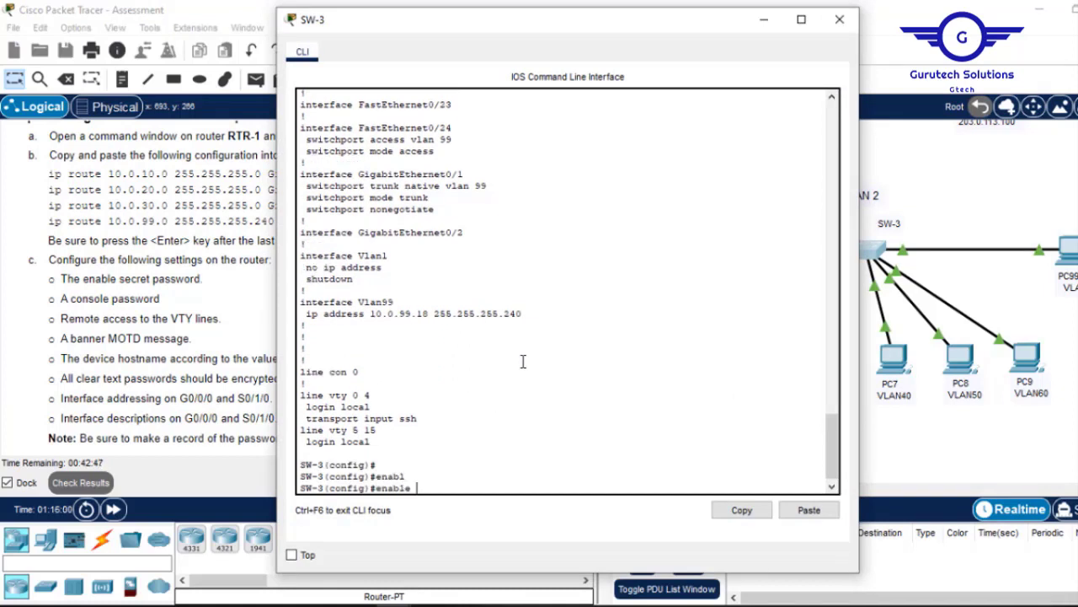
type("p")
key("Tab")
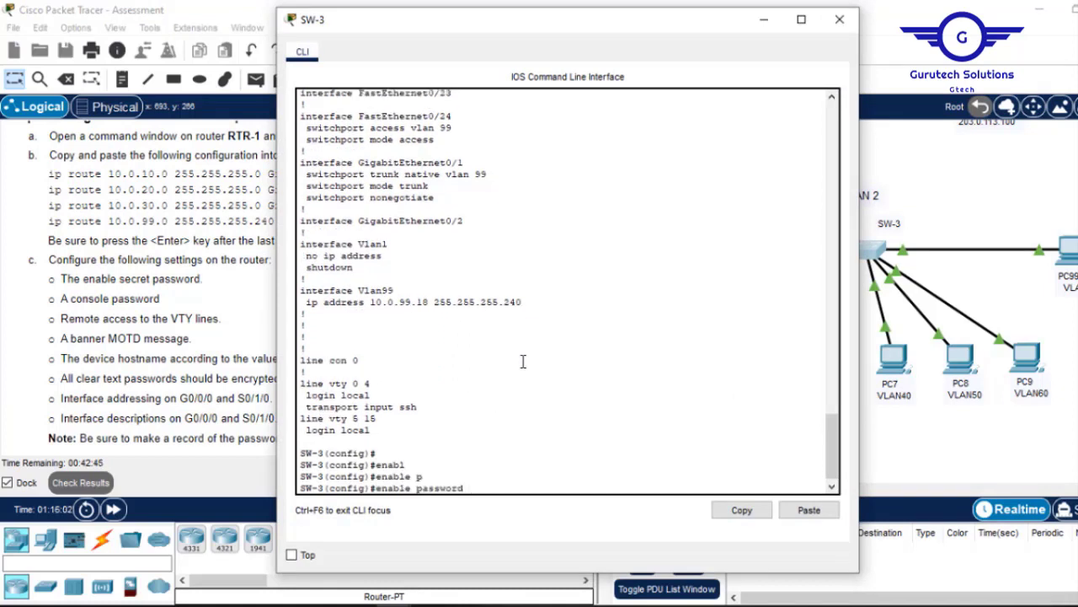
type("cisco")
key("Return")
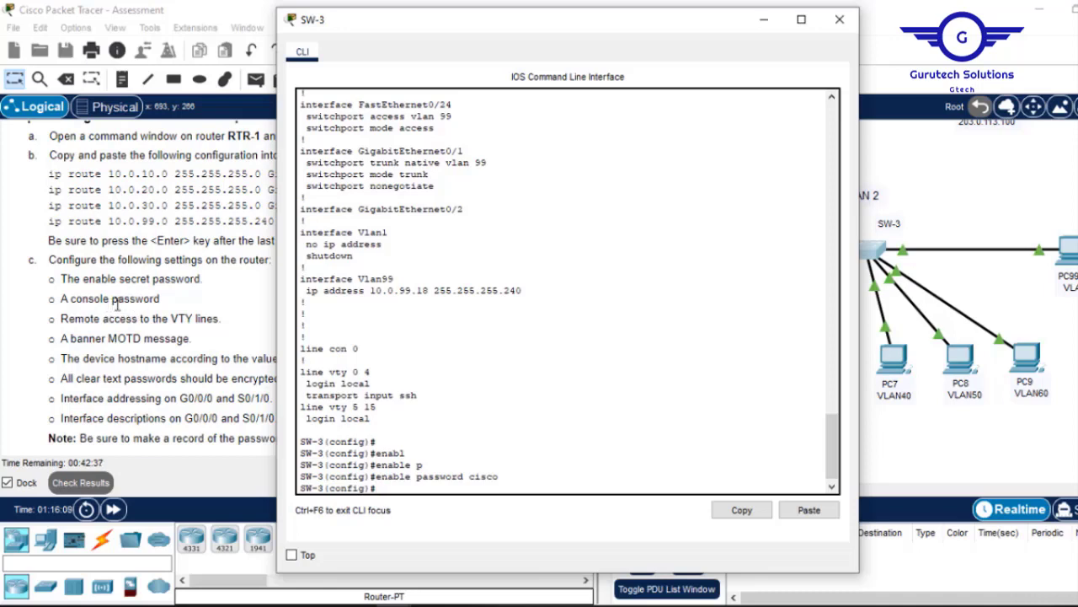
Set a password and login on line console 0, then exit to global configuration.
type("line")
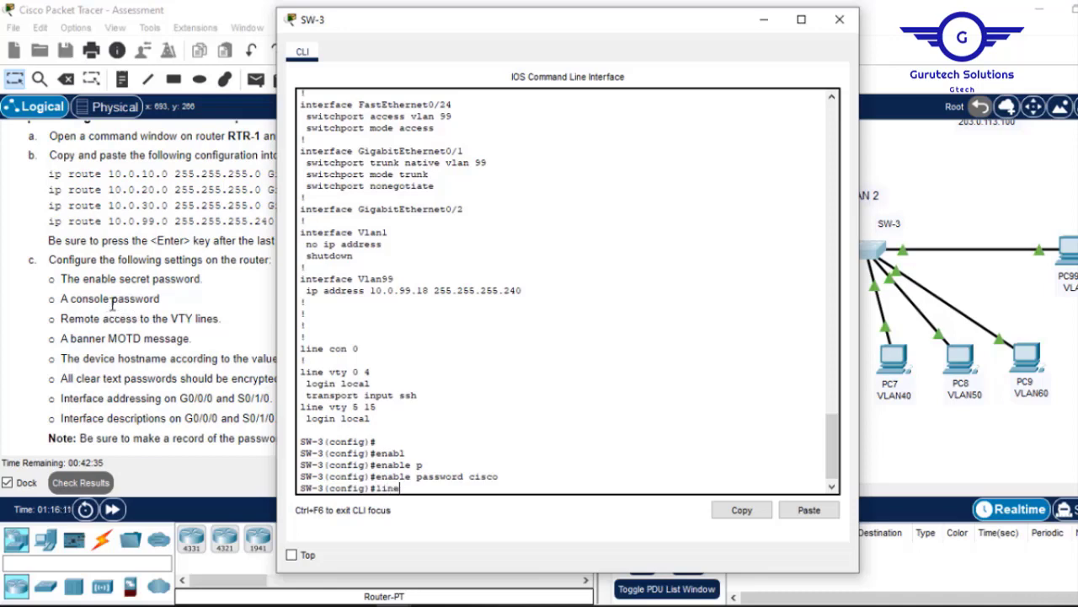
type(" console ")
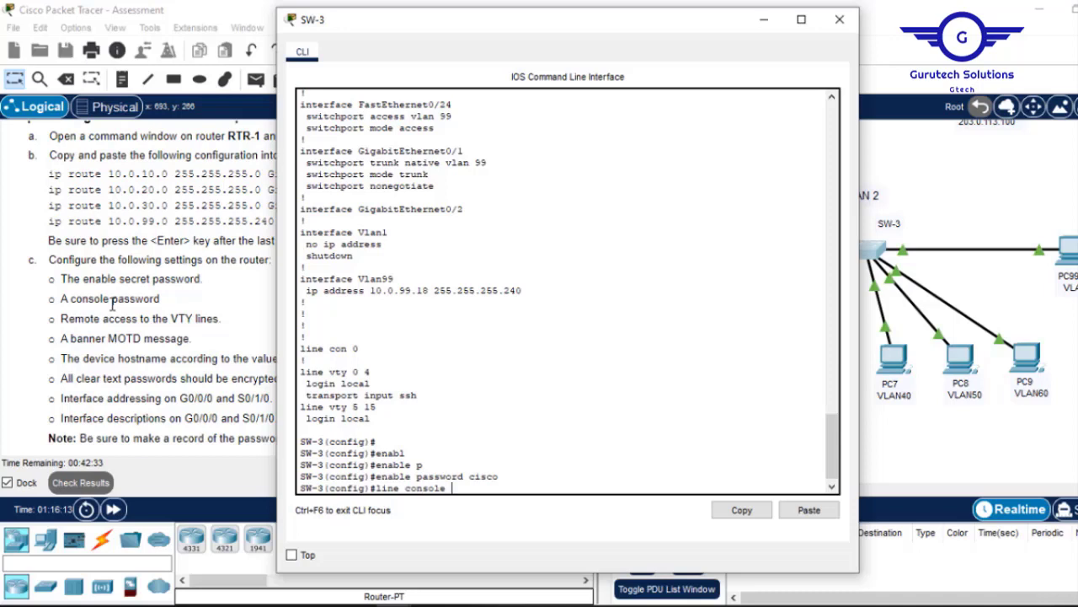
type("0")
key("Return")
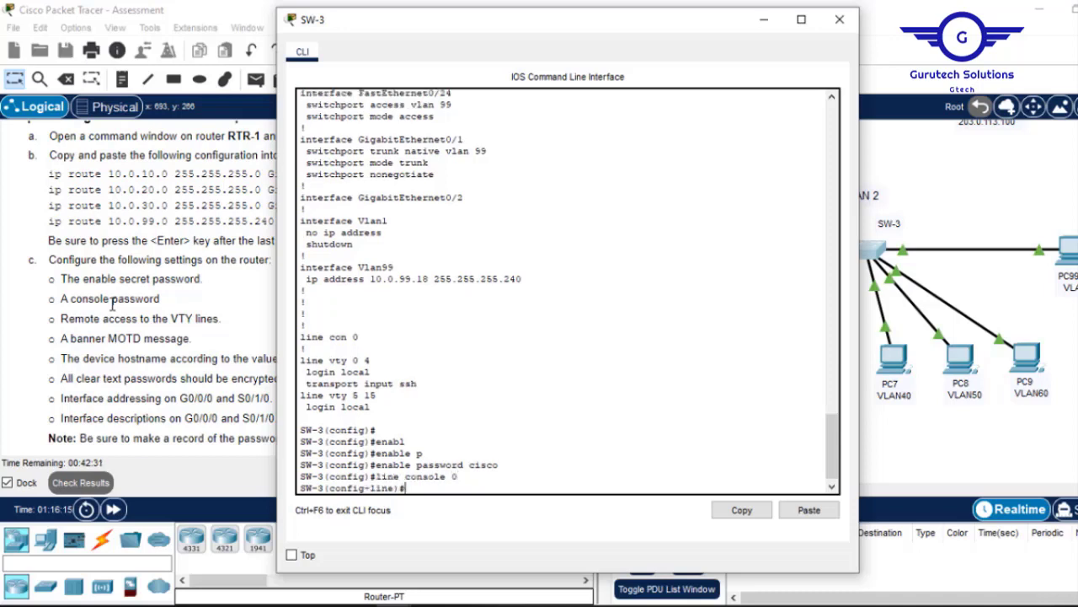
type("ss")
key("Tab")
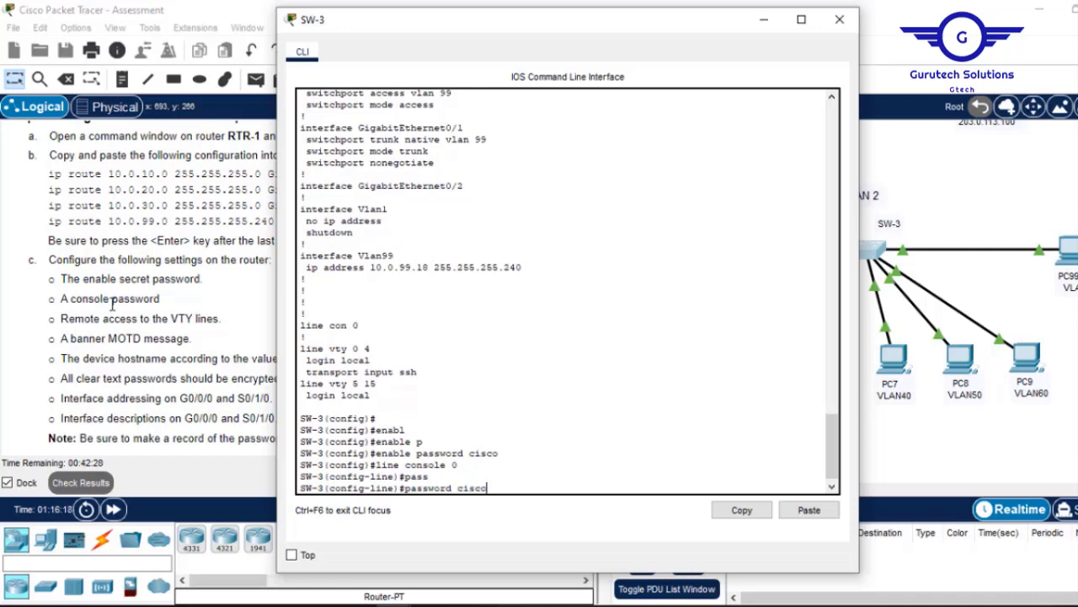
type("cisco")
key("Return")
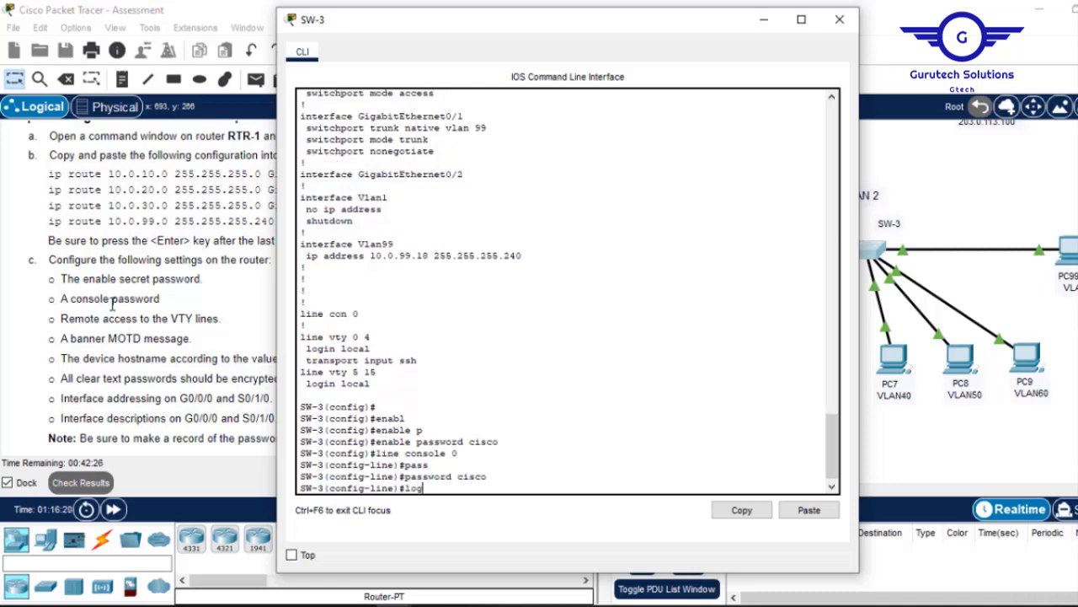
key("Return")
type("e)#e")
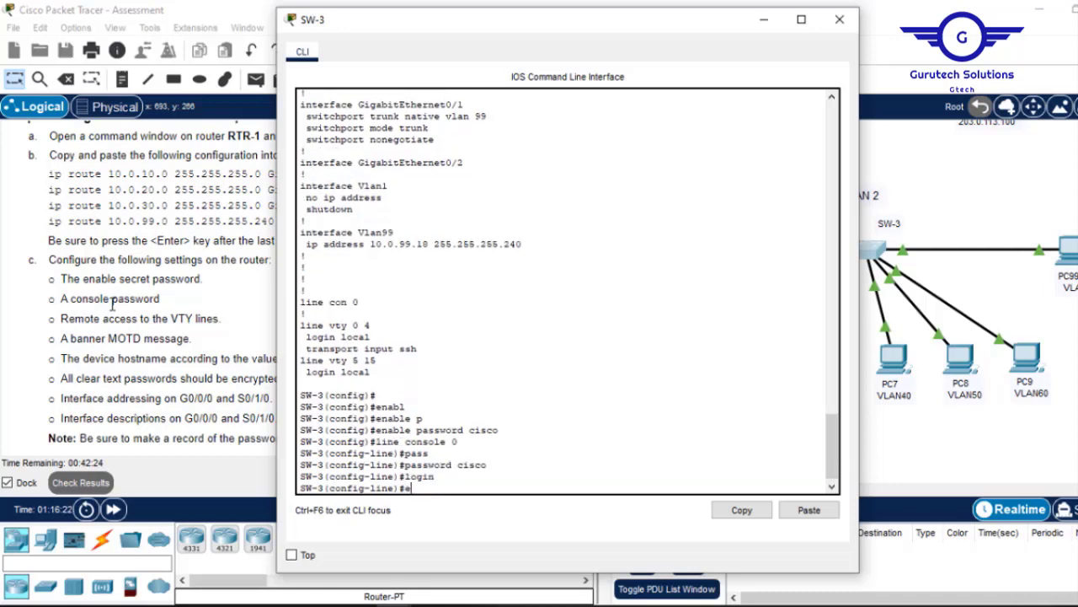
type("x")
key("Return")
key("Return")
key("Return")
key("Return")
type("ex")
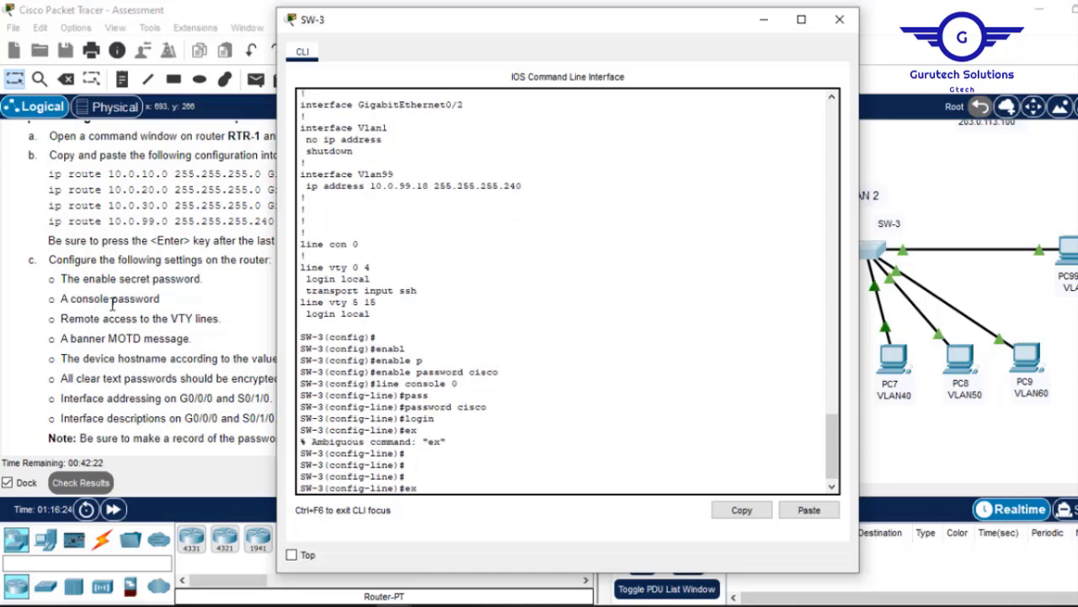
type("it")
key("Return")
key("Return")
key("Return")
key("Return")
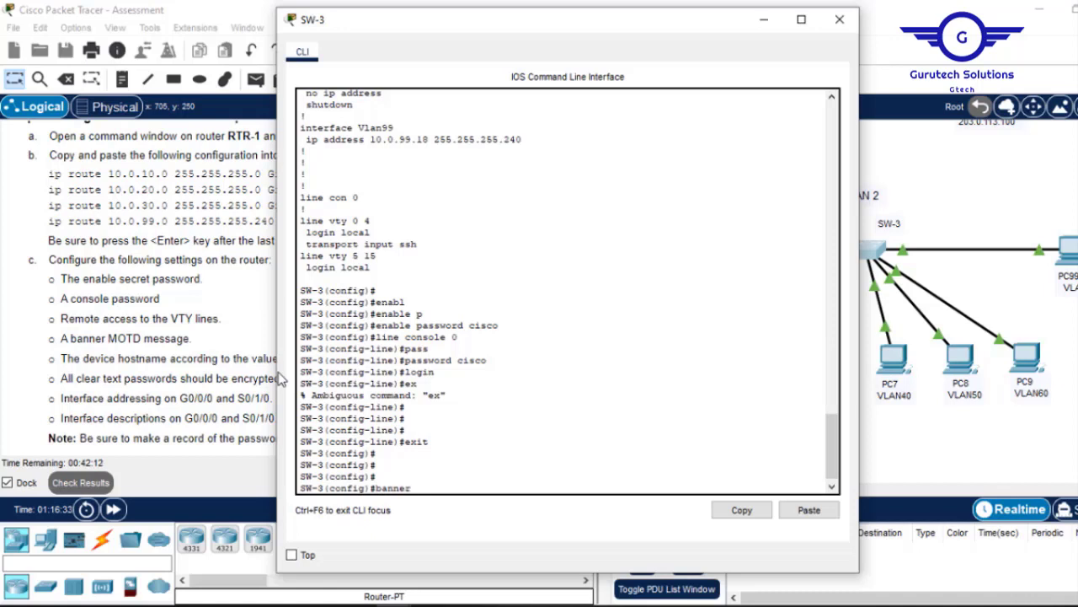
Set SW-3's MOTD banner to 'This is SW-3'.
type("td #This is ")
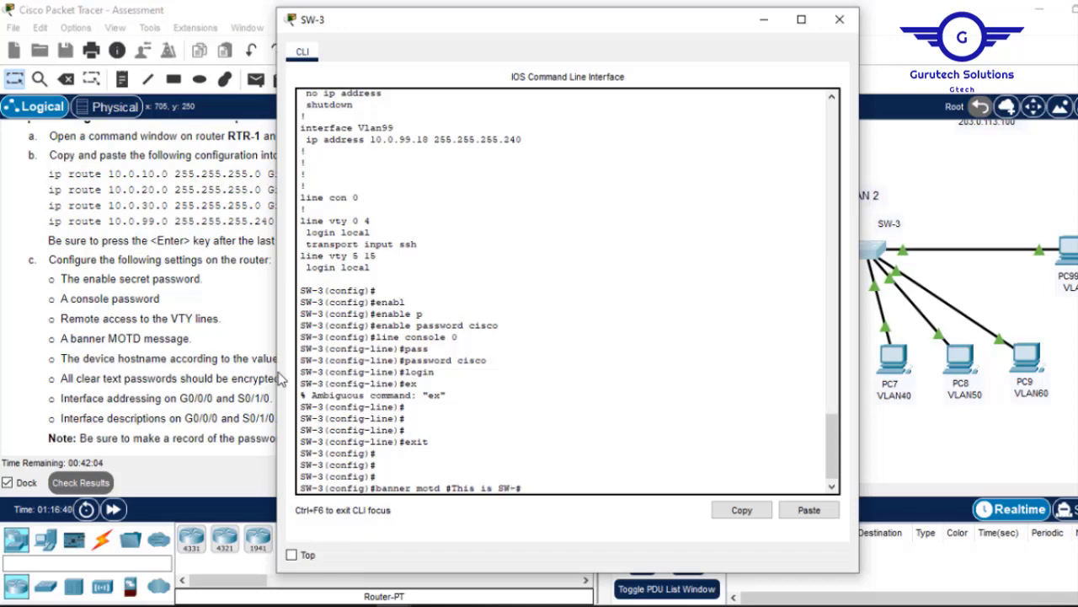
type("SW-3")
key("Return")
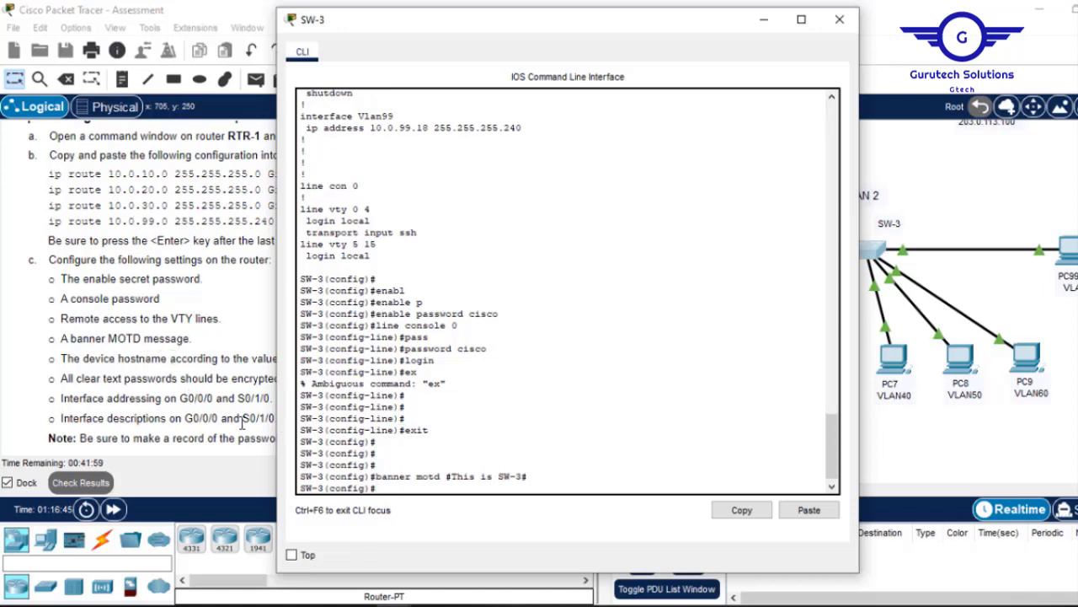
left_click_drag(615, 34, 701, 34)
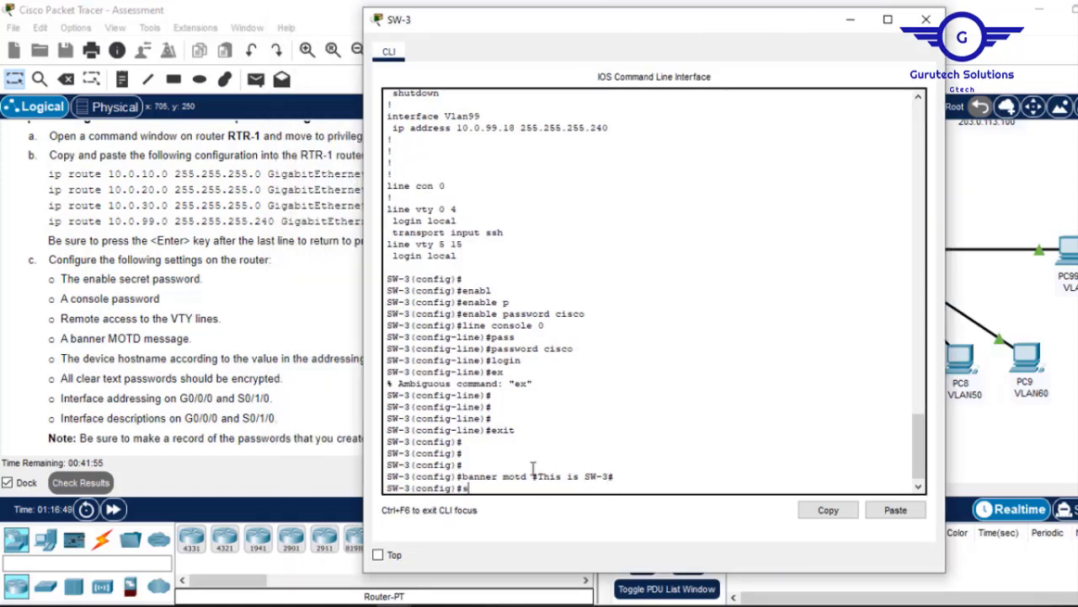
Turn on service password-encryption on SW-3.
type("erv")
key("Tab")
type("p")
key("Tab")
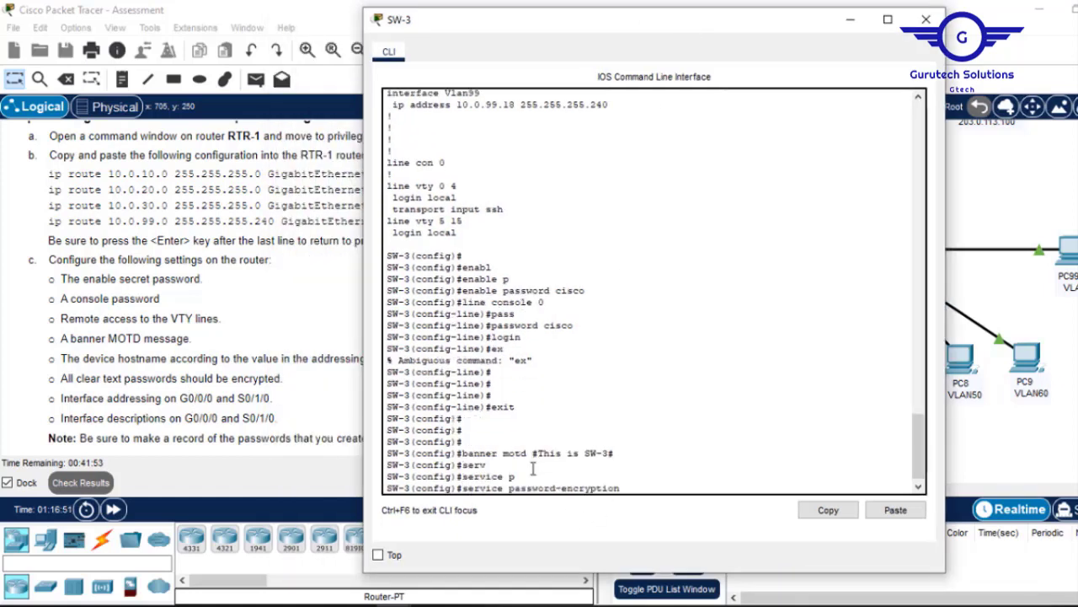
key("Return")
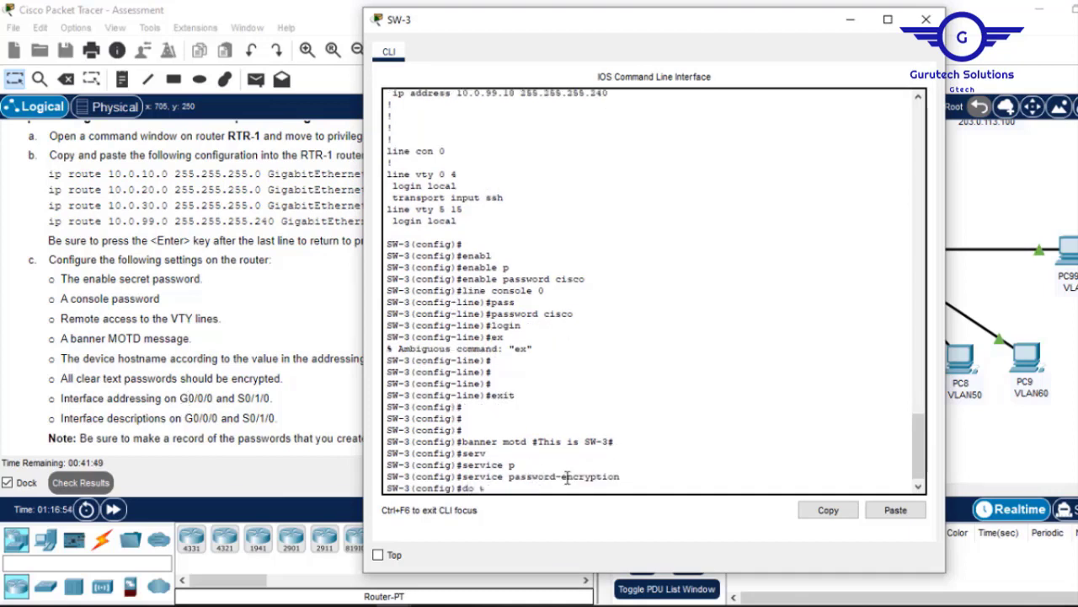
Save SW-3's configuration with 'do wr' and close its terminal.
type("do wr")
key("Return")
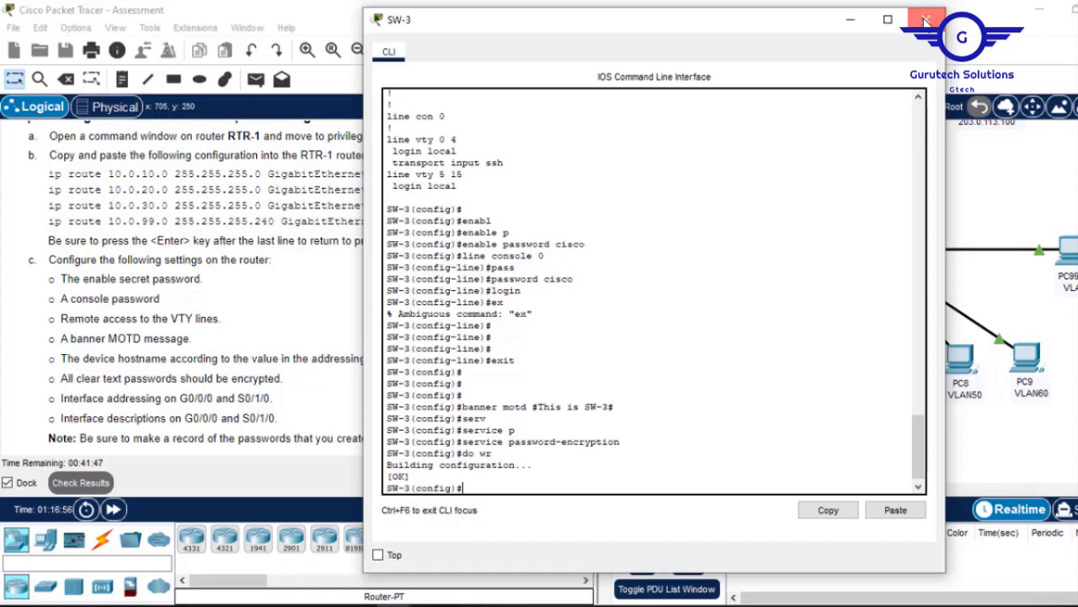
left_click(926, 19)
left_click(1070, 246)
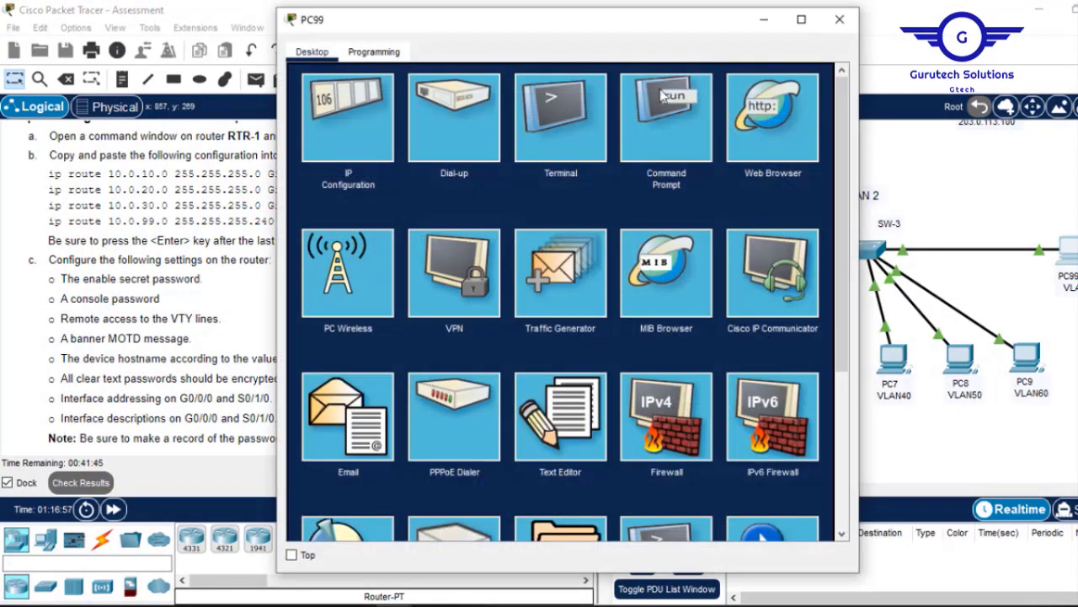
In PC99's SSH session, run 'en' with the new password, then 'conf t' on SW-3.
left_click(668, 126)
key("Return")
key("Return")
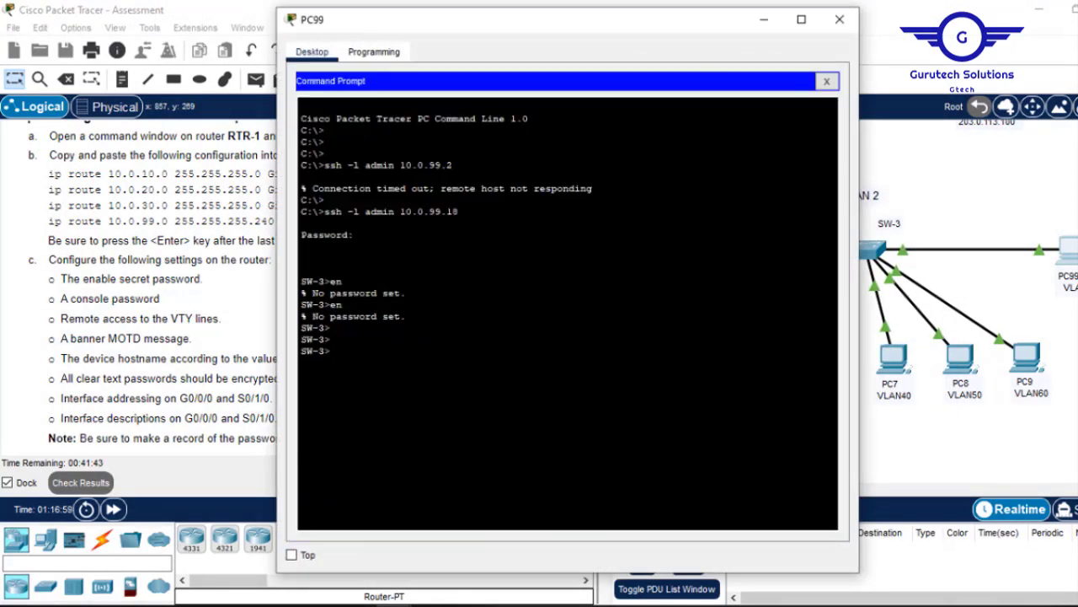
type("en")
key("Return")
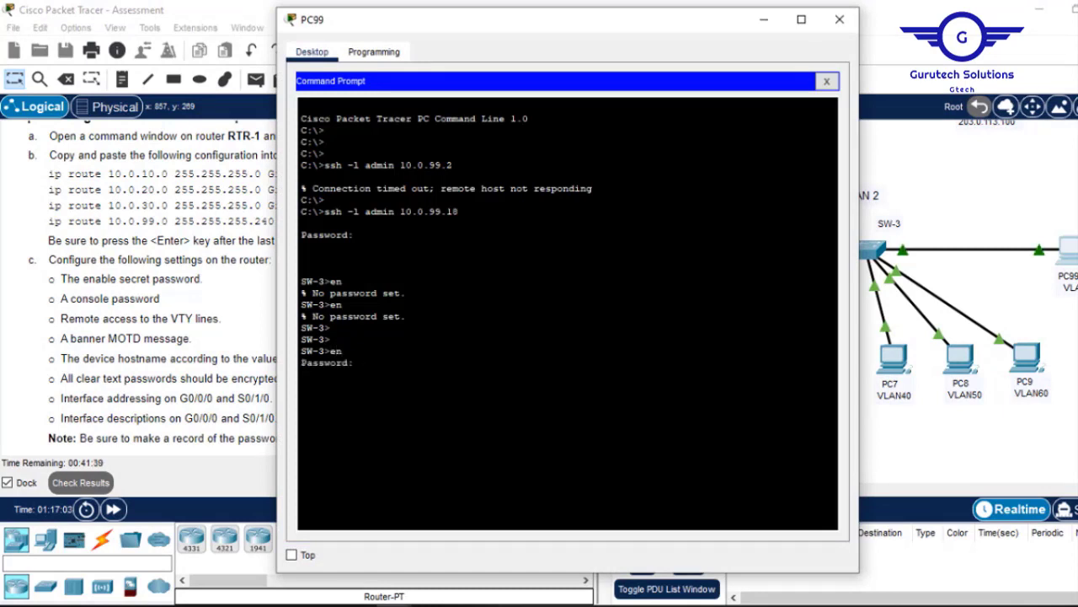
key("Return")
type("conf t")
key("Return")
key("Return")
key("Return")
key("Return")
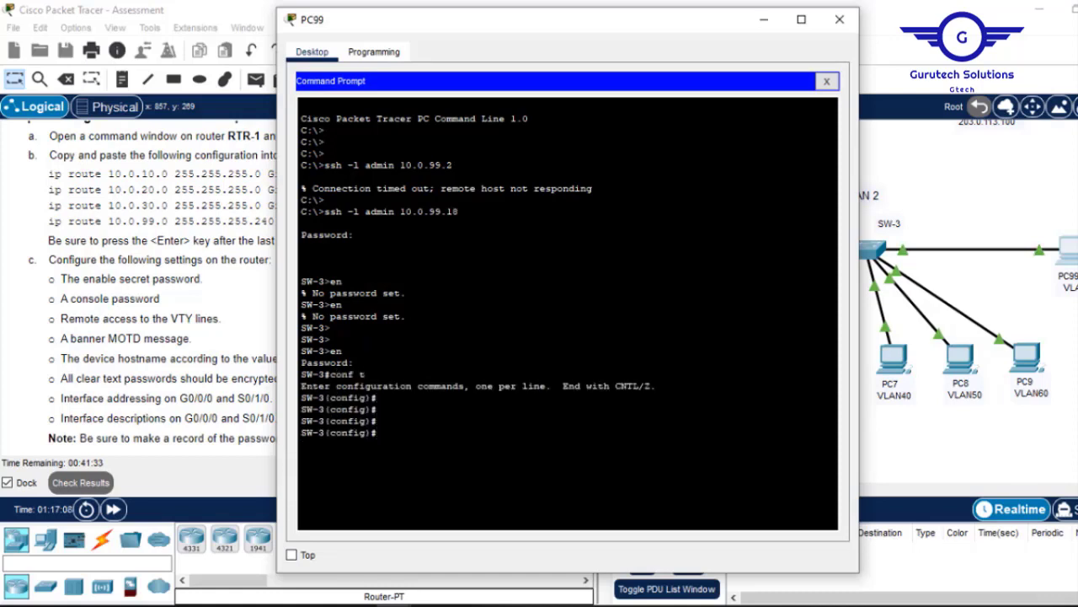
left_click_drag(433, 29, 503, 66)
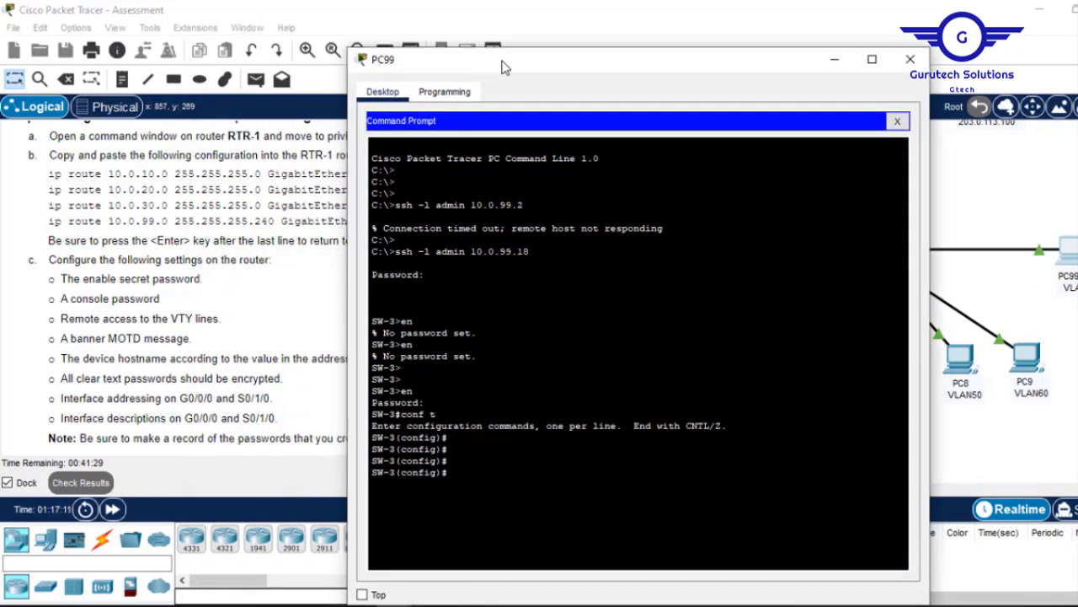
left_click(992, 176)
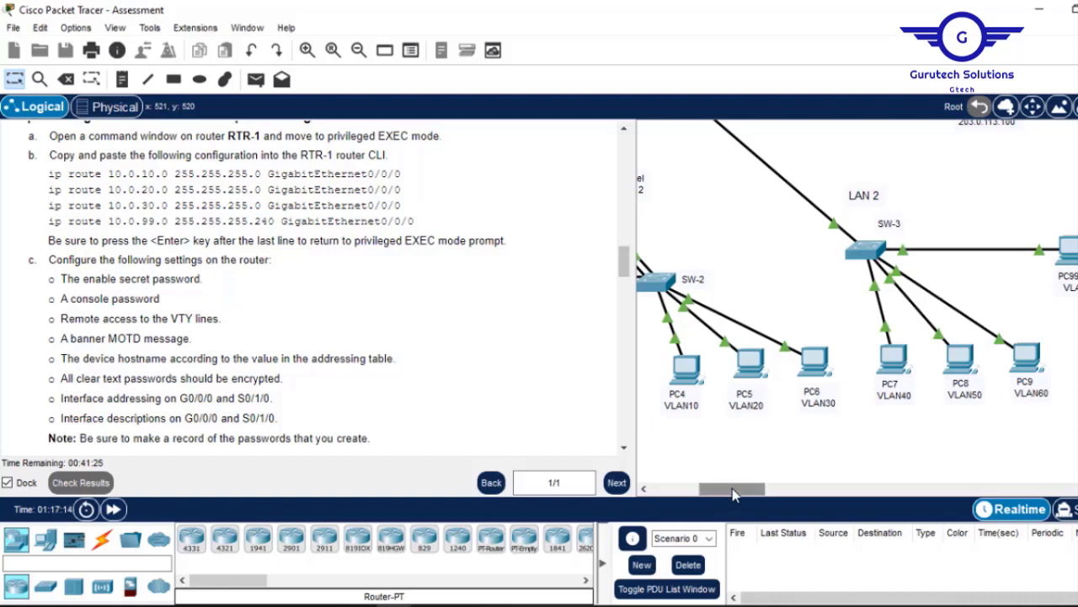
Scroll the topology and instructions, then hit Submit Assessment on the SRWE Practice PTSA page.
left_click_drag(710, 489, 662, 489)
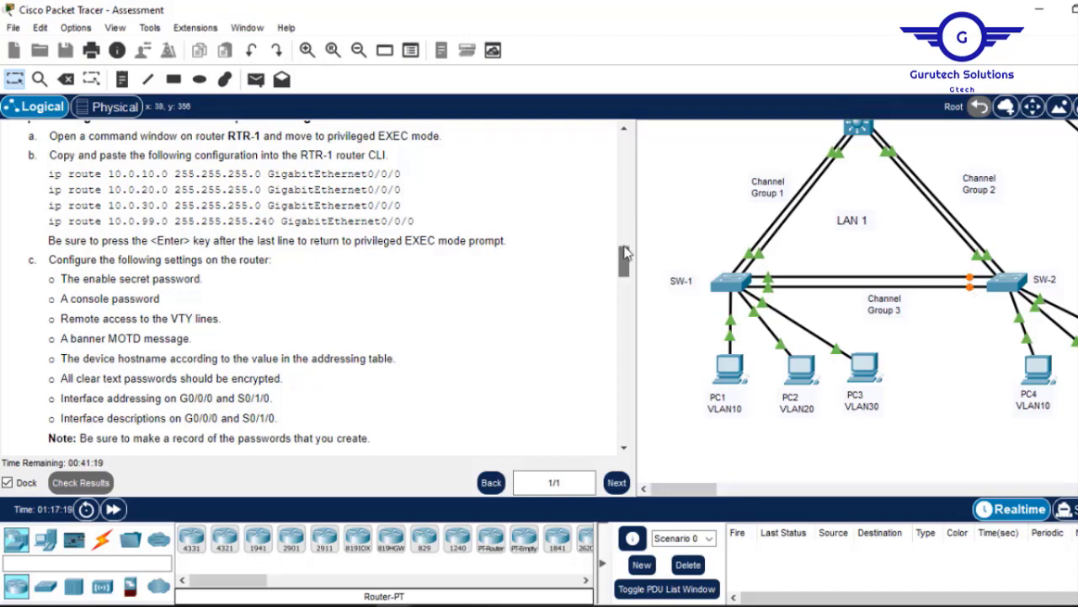
left_click_drag(625, 253, 628, 407)
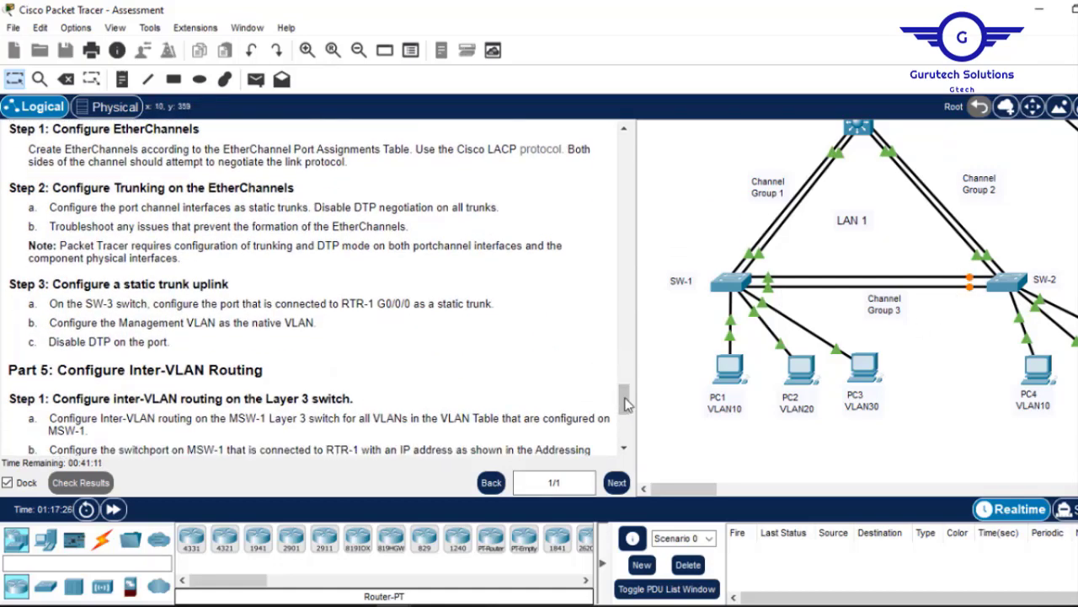
left_click_drag(626, 403, 627, 412)
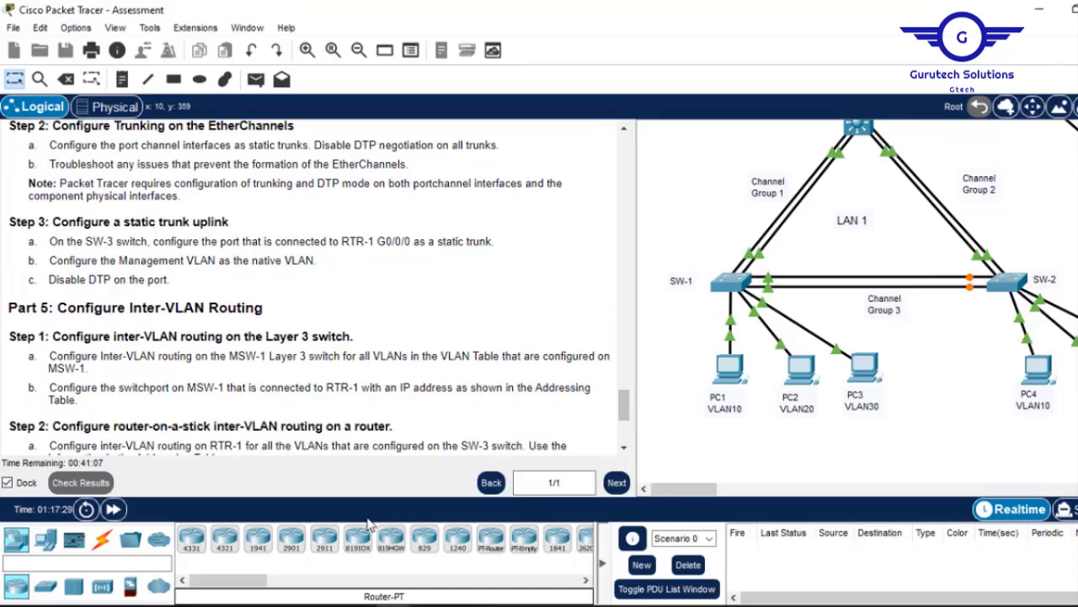
mouse_move(385, 590)
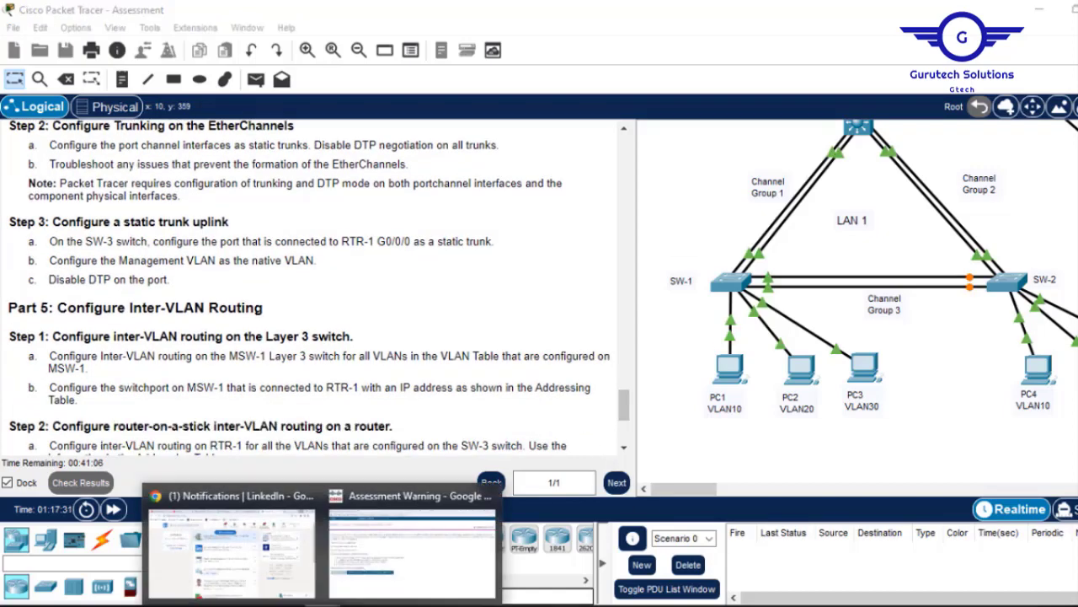
left_click(384, 546)
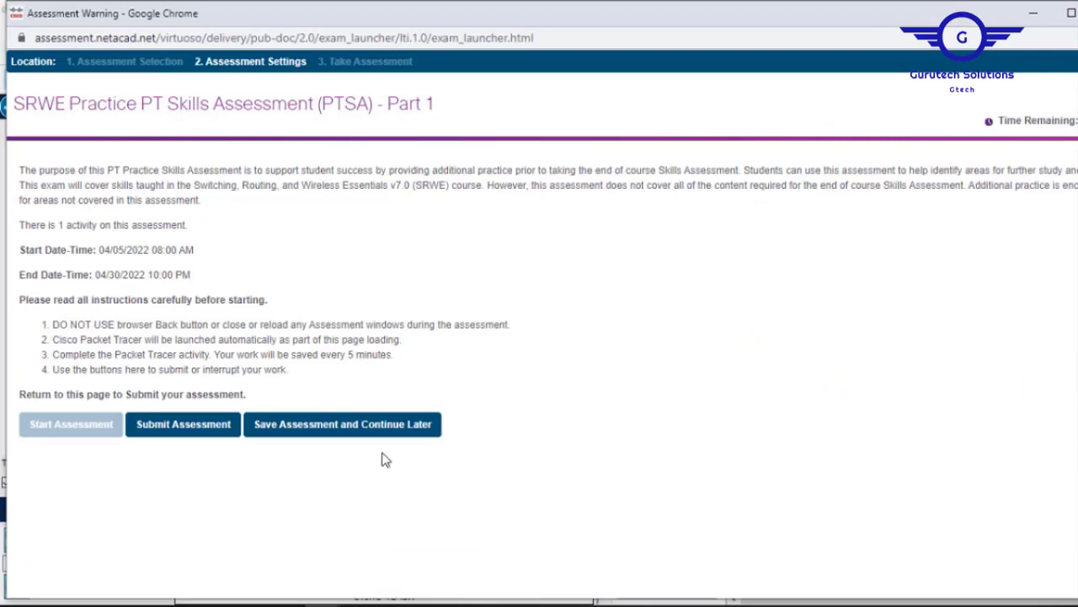
left_click(178, 430)
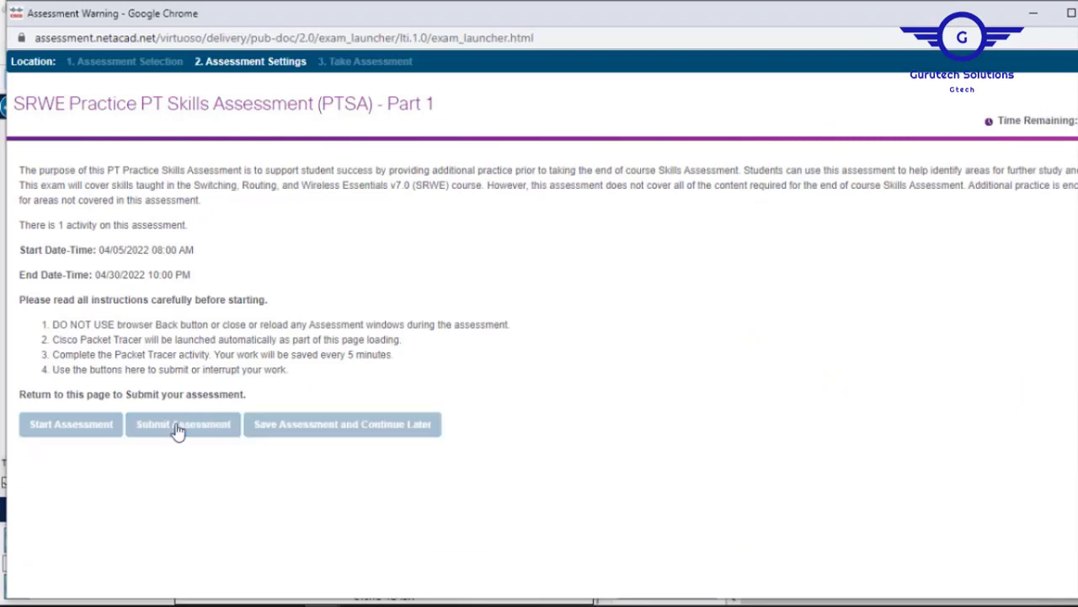